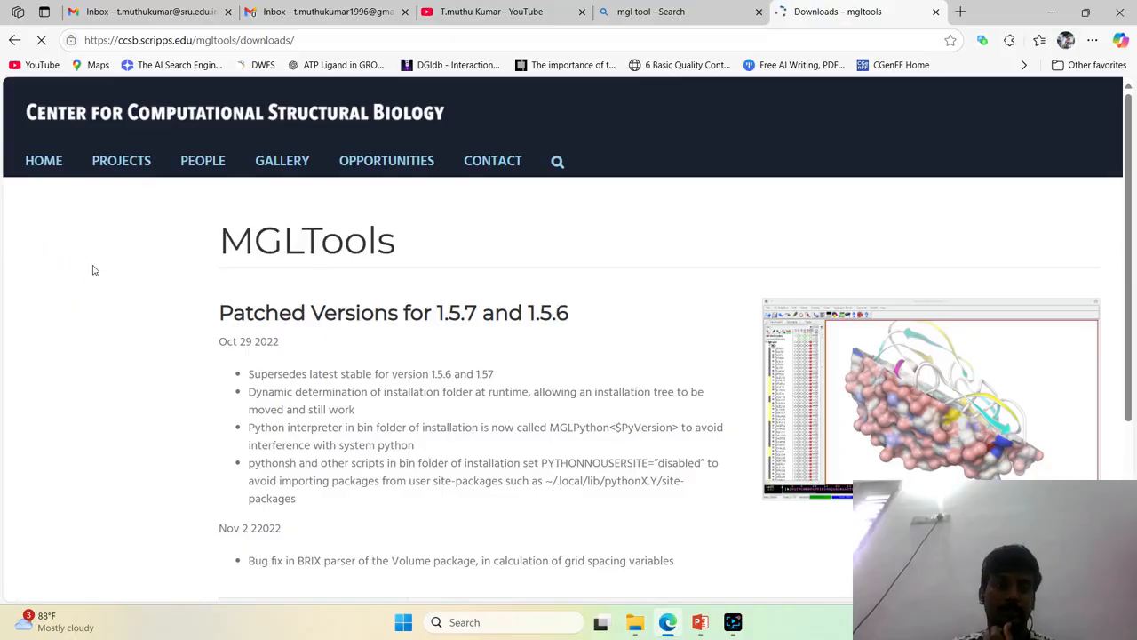
Download the Windows installer mgltools_win32_1.5.7_Setup.exe from the Version 1.5.7 table
{"action": "scroll", "coordinate": [430, 333], "scroll_direction": "down", "scroll_amount": 4}
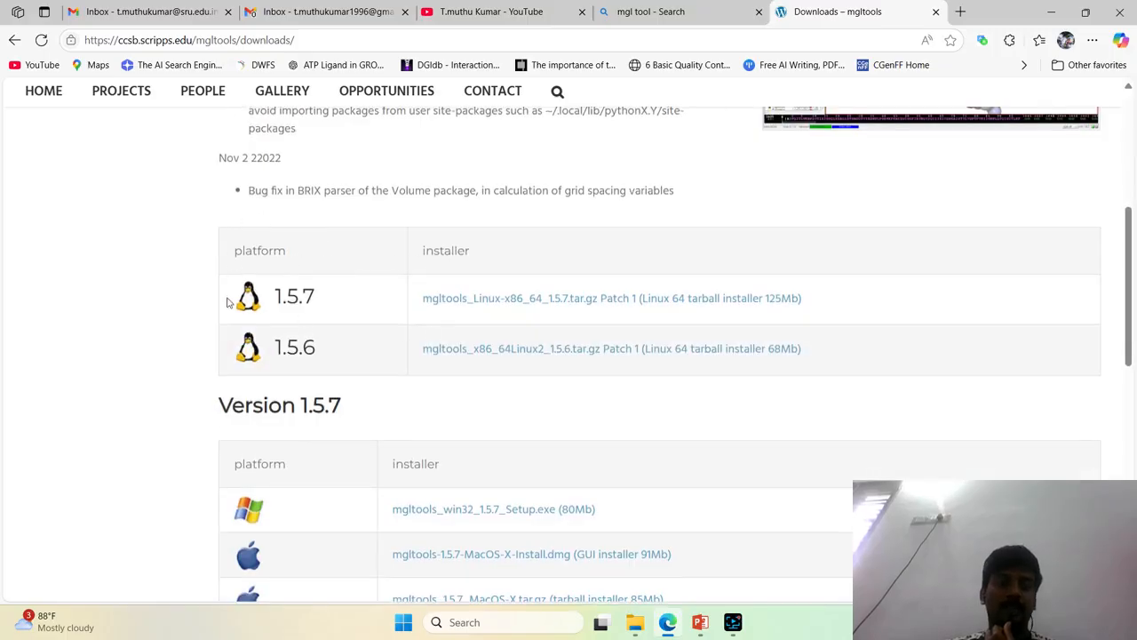
{"action": "left_click_drag", "start_coordinate": [231, 292], "coordinate": [328, 302]}
{"action": "scroll", "coordinate": [162, 399], "scroll_direction": "down", "scroll_amount": 3}
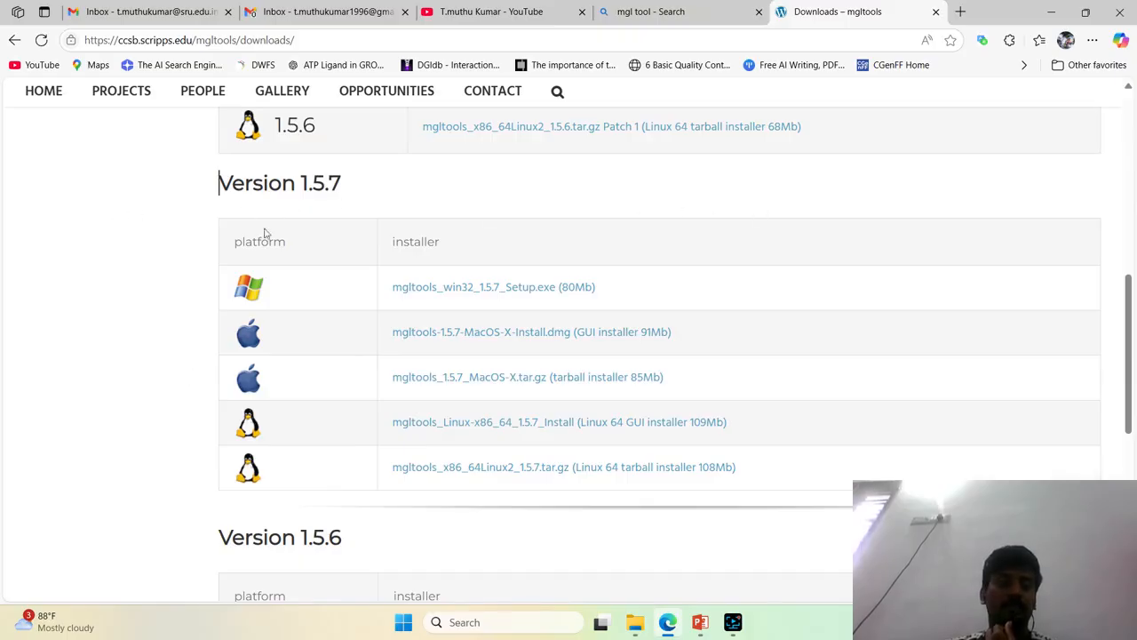
{"action": "right_click", "coordinate": [498, 295]}
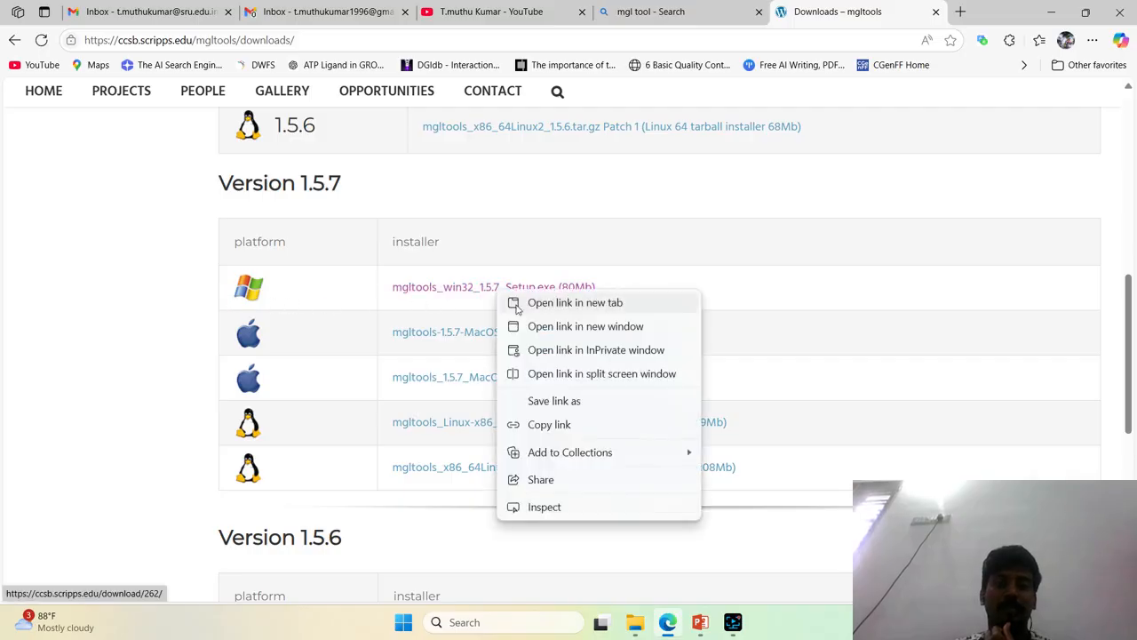
{"action": "left_click", "coordinate": [519, 306]}
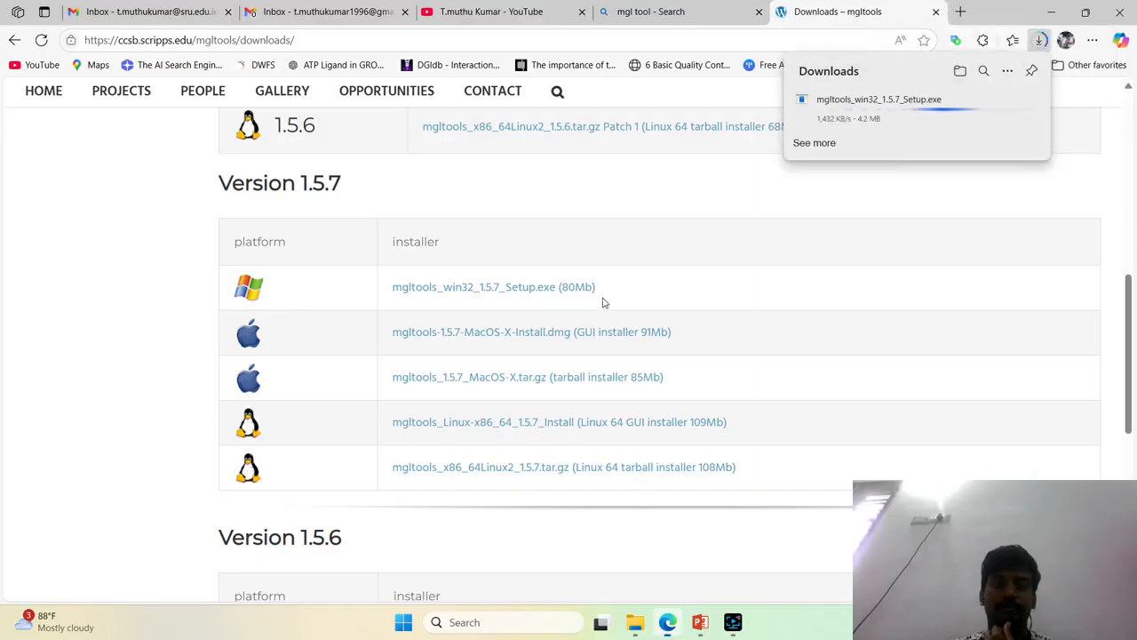
{"action": "scroll", "coordinate": [592, 307], "scroll_direction": "up", "scroll_amount": 2}
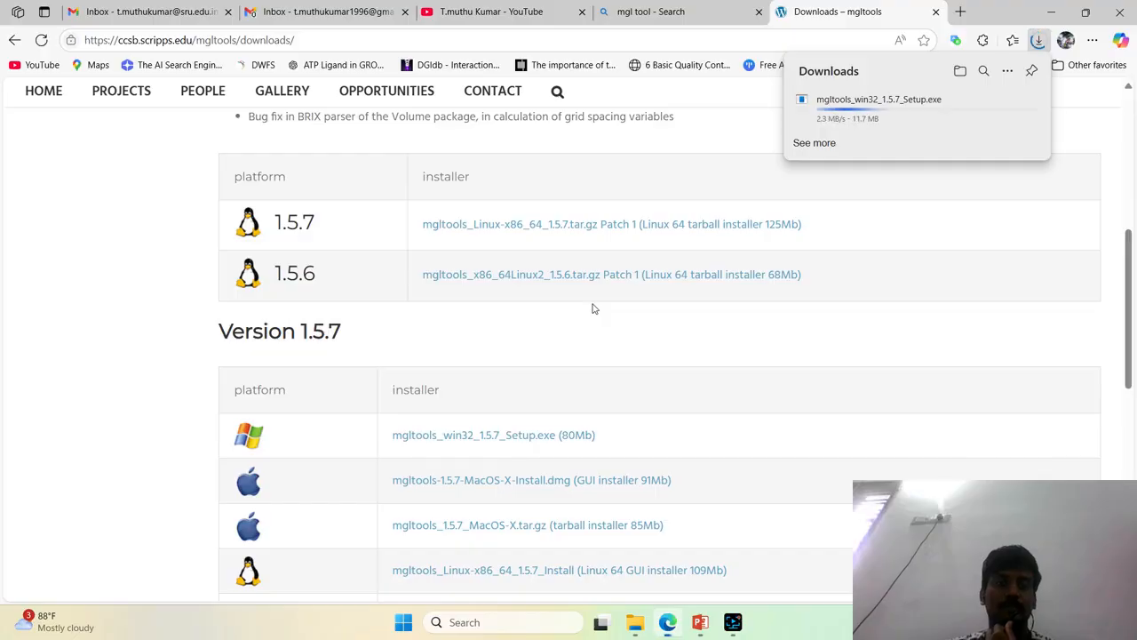
{"action": "scroll", "coordinate": [595, 308], "scroll_direction": "up", "scroll_amount": 3}
{"action": "scroll", "coordinate": [595, 309], "scroll_direction": "up", "scroll_amount": 1}
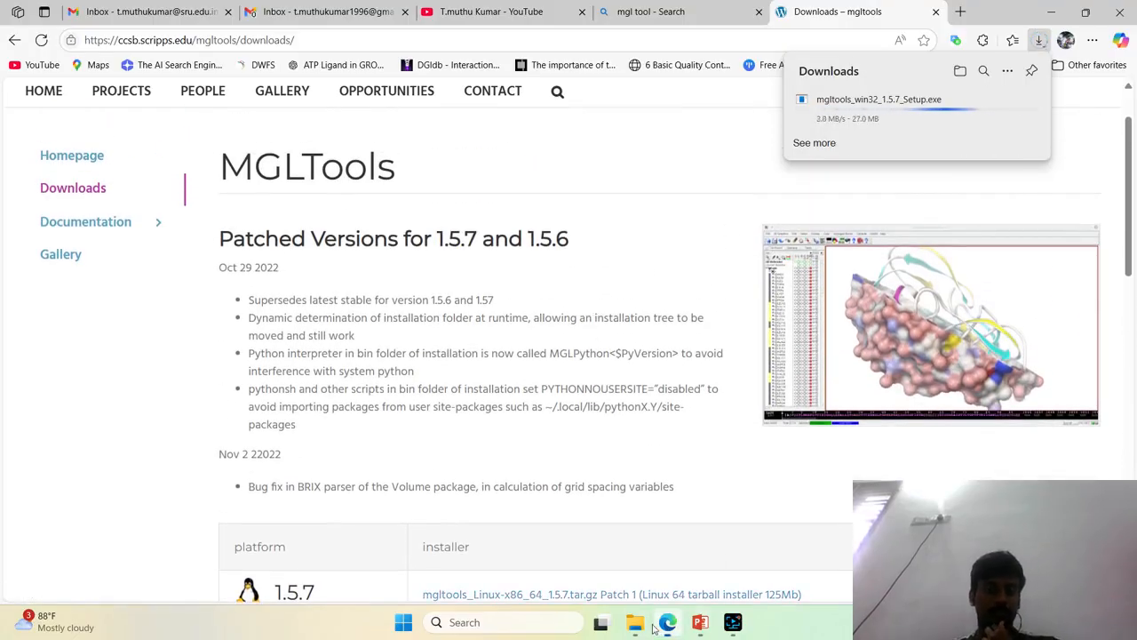
Switch to File Explorer and open the Desktop folder in a new tab
{"action": "mouse_move", "coordinate": [635, 622]}
{"action": "mouse_move", "coordinate": [662, 569]}
{"action": "left_click", "coordinate": [608, 566]}
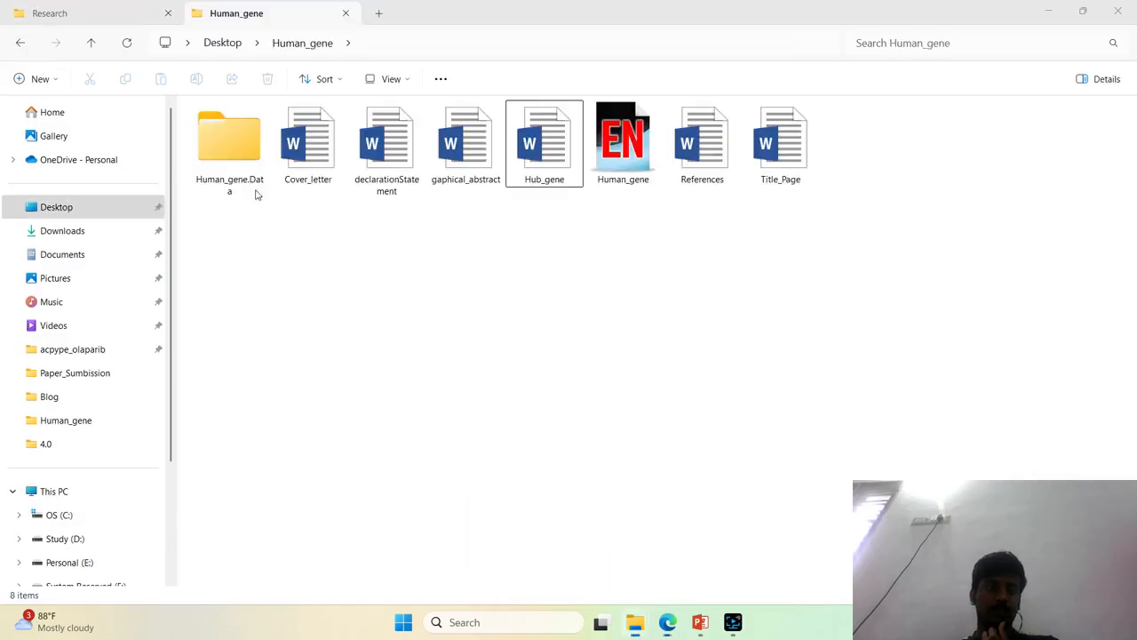
{"action": "key", "text": "ctrl+t"}
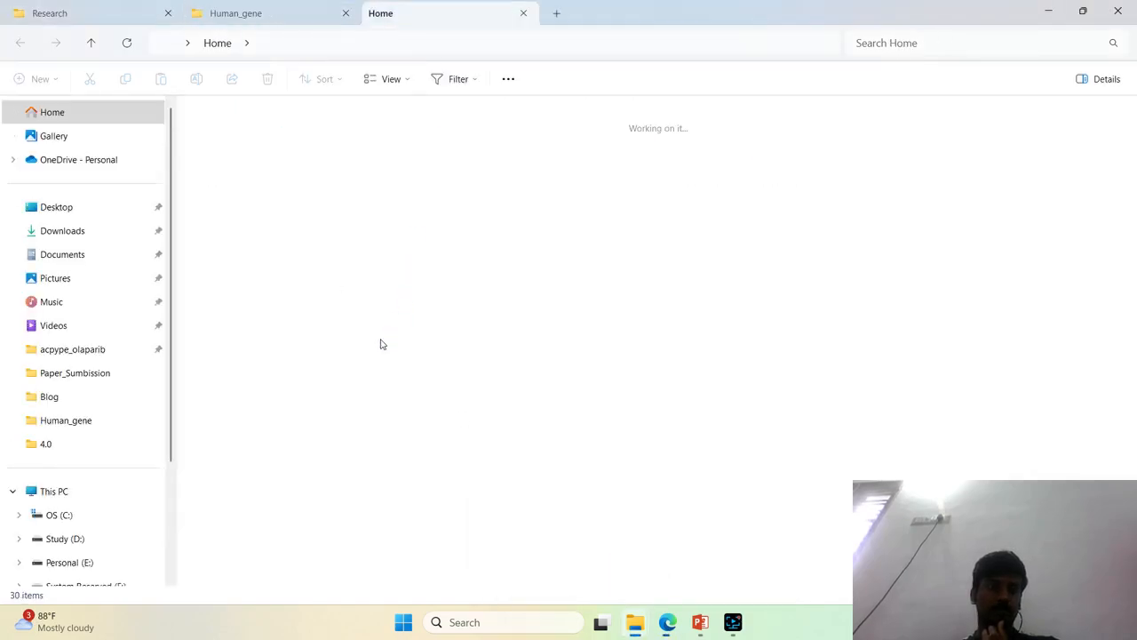
{"action": "left_click", "coordinate": [67, 210]}
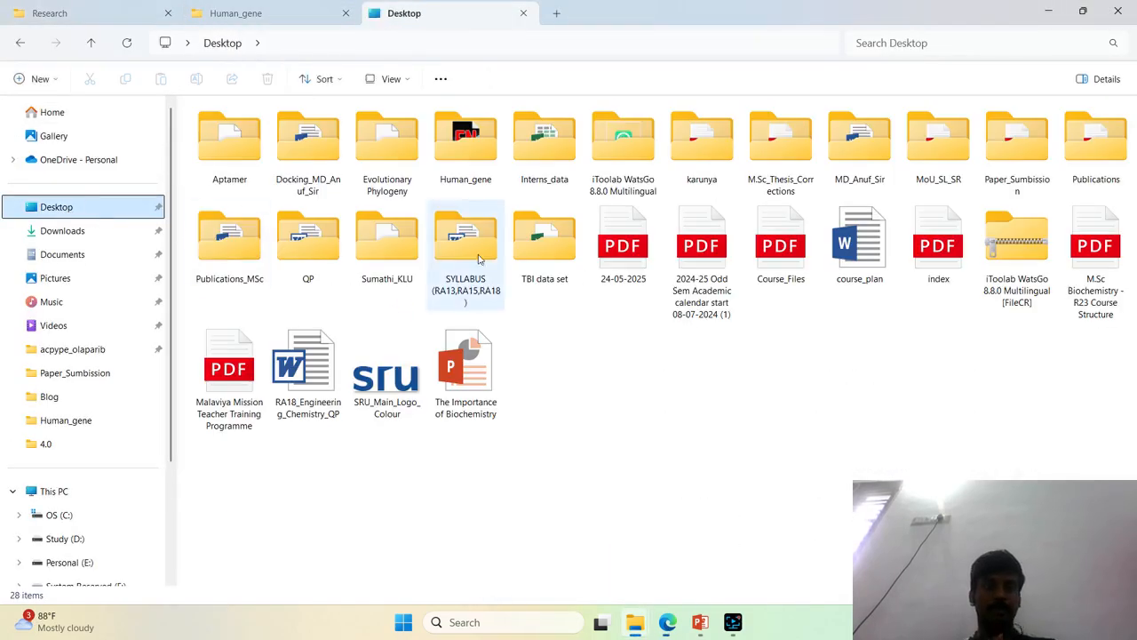
Create a folder named Autodock on the Desktop and open it
{"action": "right_click", "coordinate": [692, 419]}
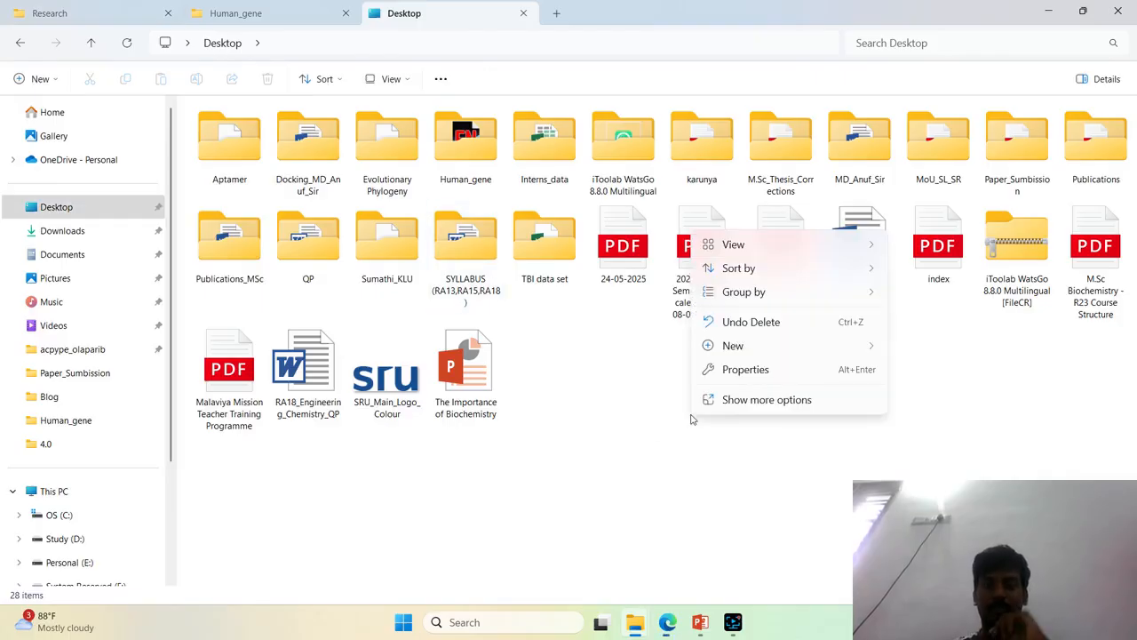
{"action": "mouse_move", "coordinate": [831, 348]}
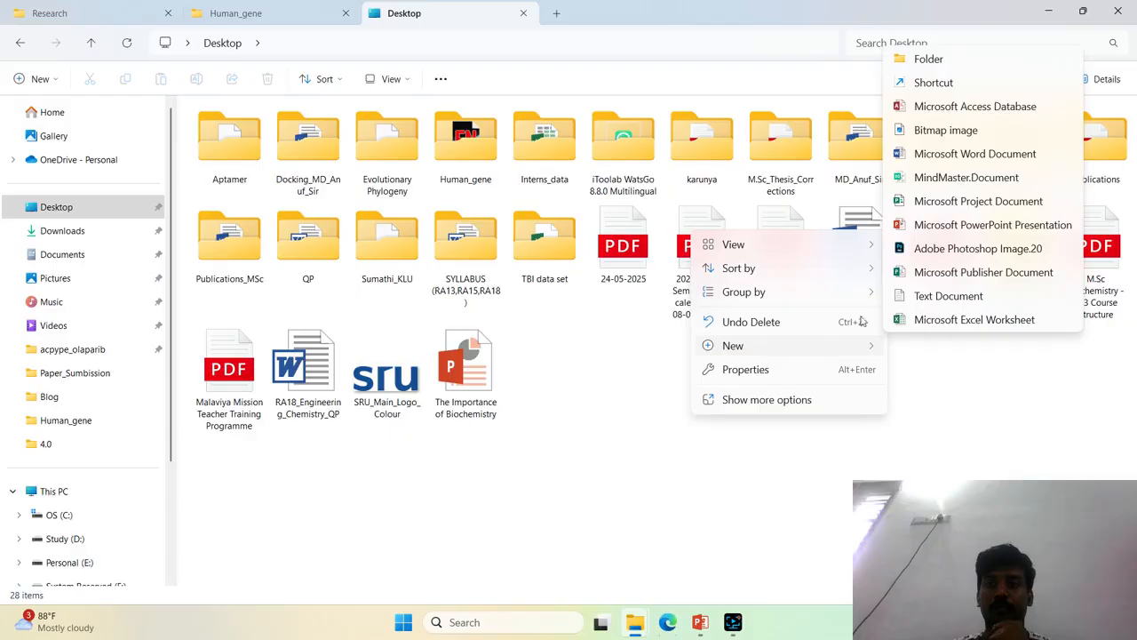
{"action": "left_click", "coordinate": [975, 62]}
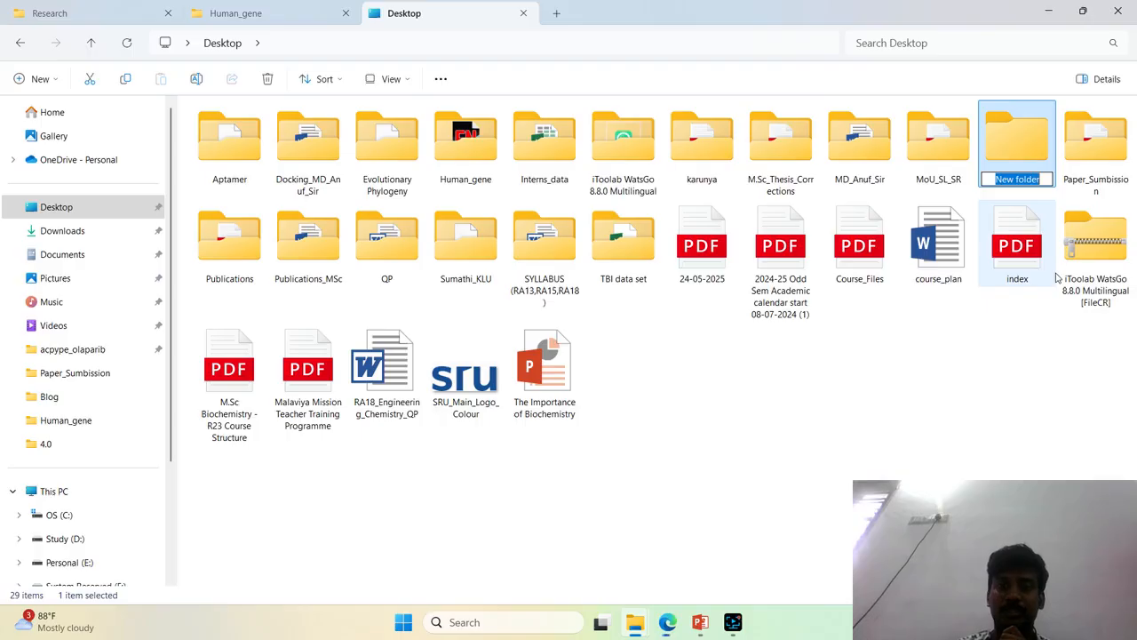
{"action": "type", "text": "Aut"}
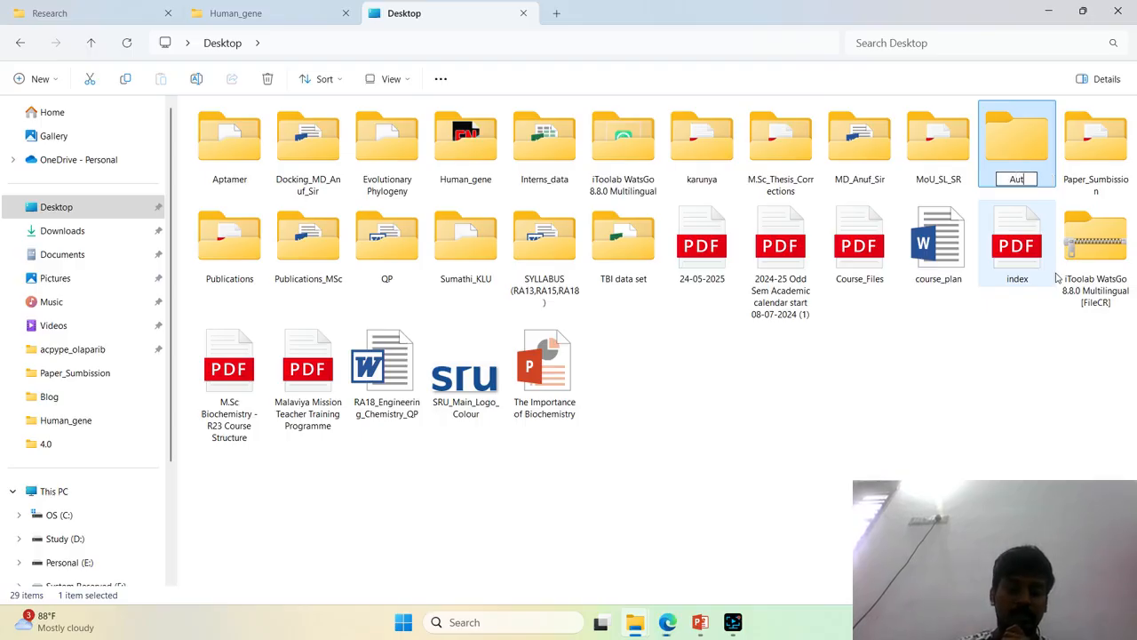
{"action": "type", "text": "odock"}
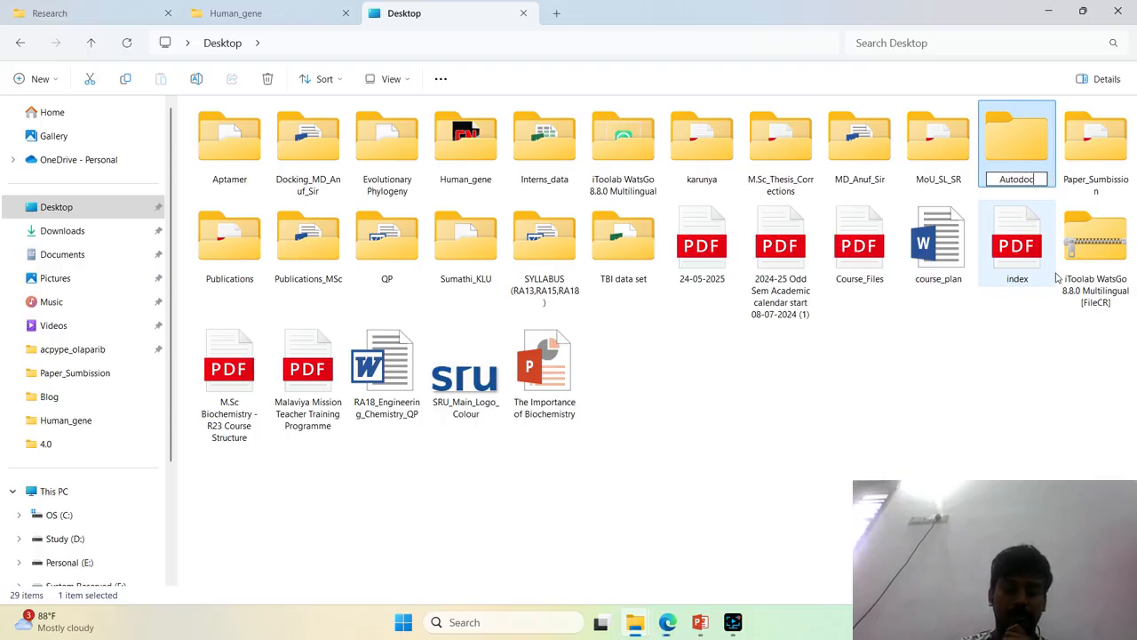
{"action": "key", "text": "Return"}
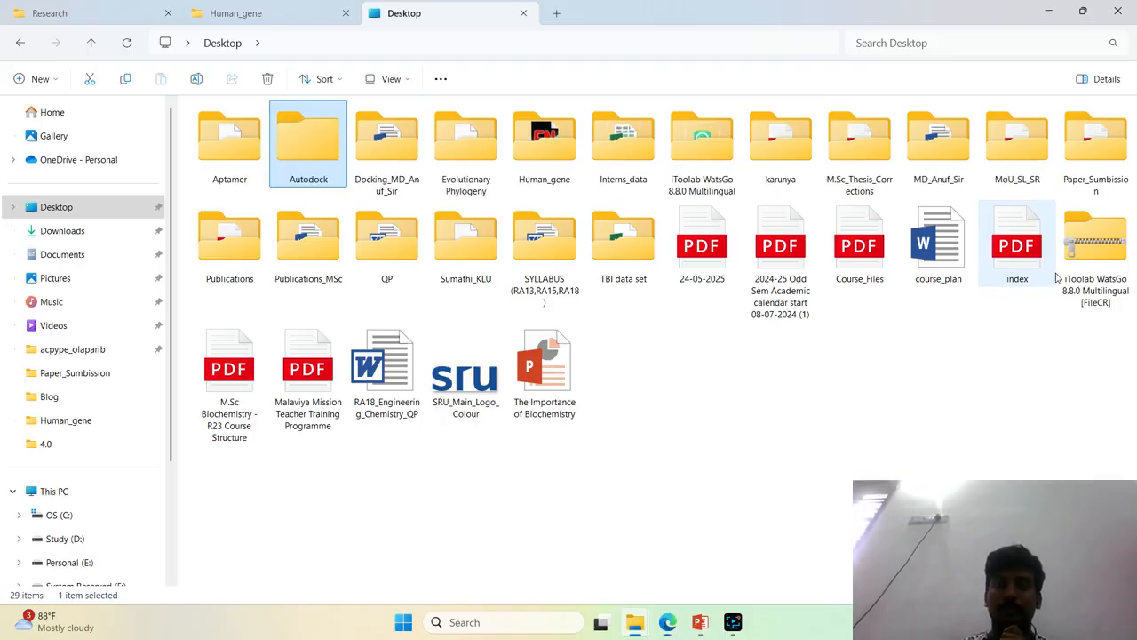
{"action": "key", "text": "Return"}
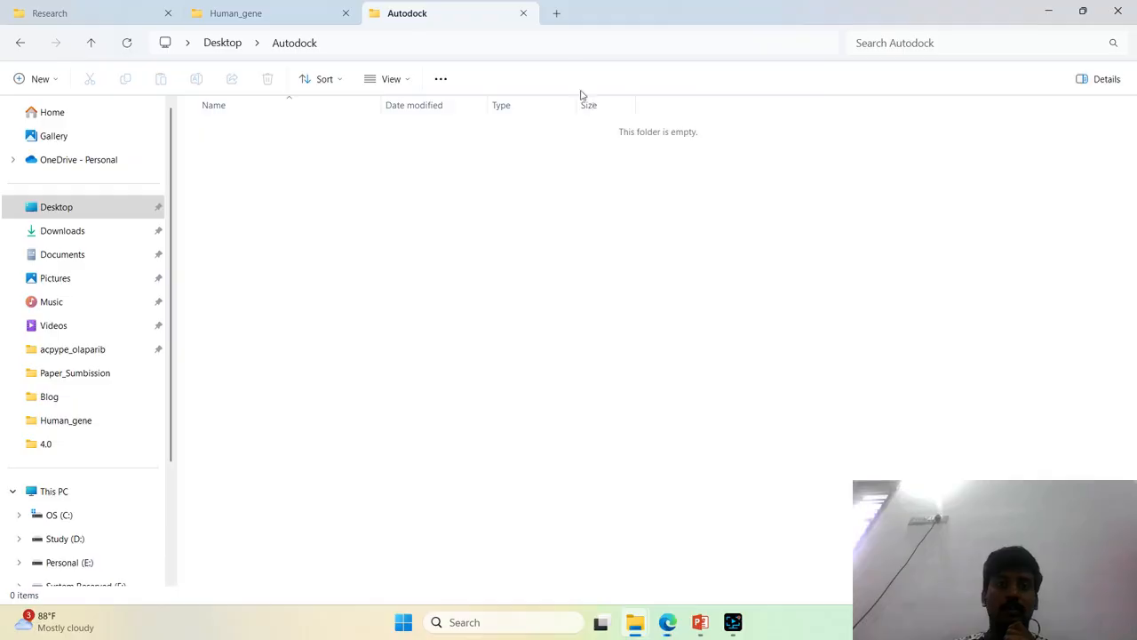
Display the full path of the Autodock folder to examine its location
{"action": "left_click", "coordinate": [579, 43]}
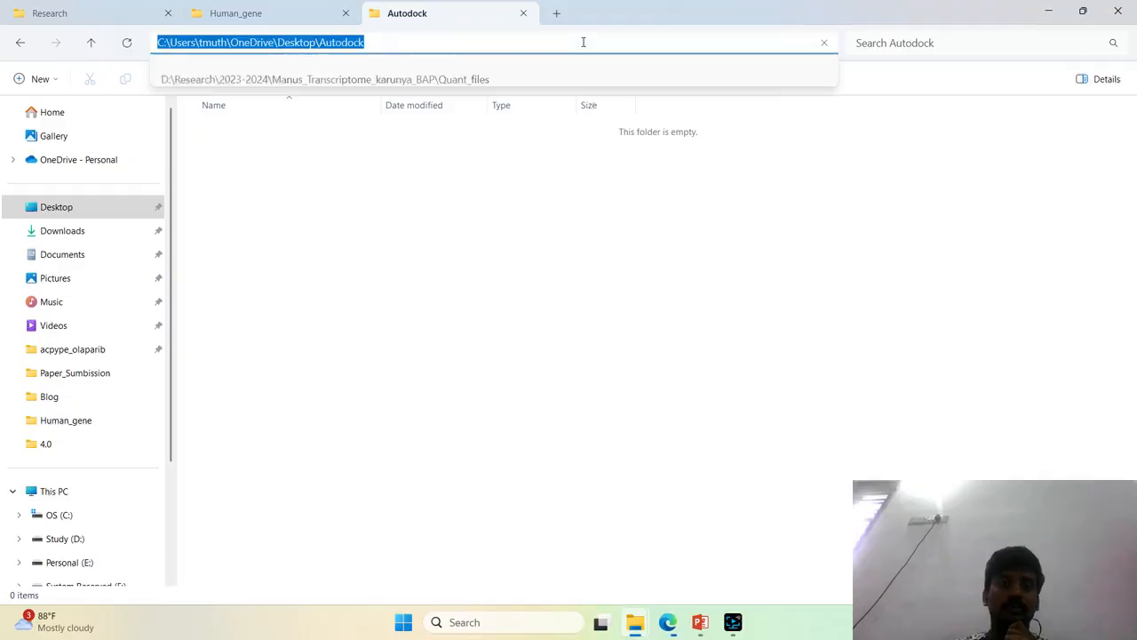
{"action": "left_click", "coordinate": [258, 47]}
{"action": "left_click_drag", "start_coordinate": [377, 43], "coordinate": [154, 43]}
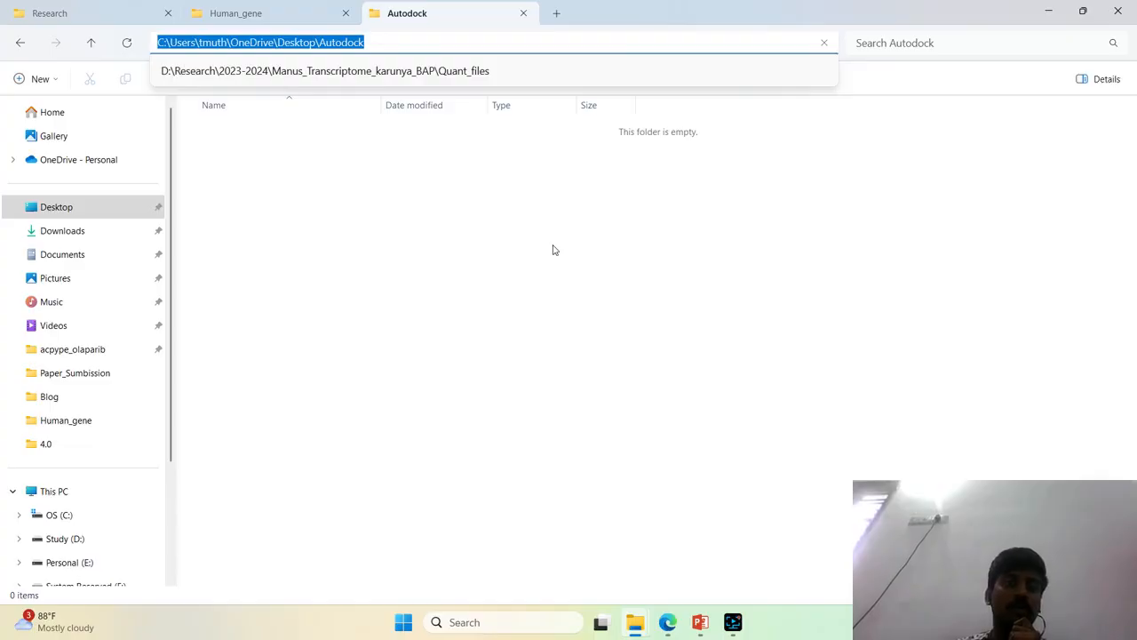
{"action": "left_click", "coordinate": [707, 394]}
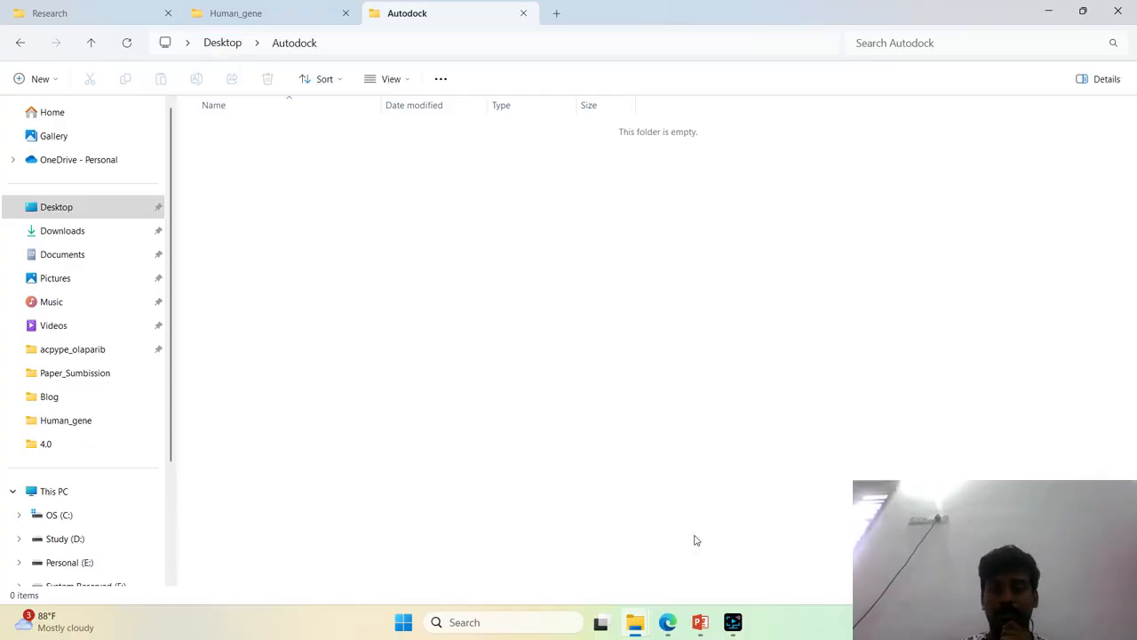
{"action": "left_click", "coordinate": [461, 43]}
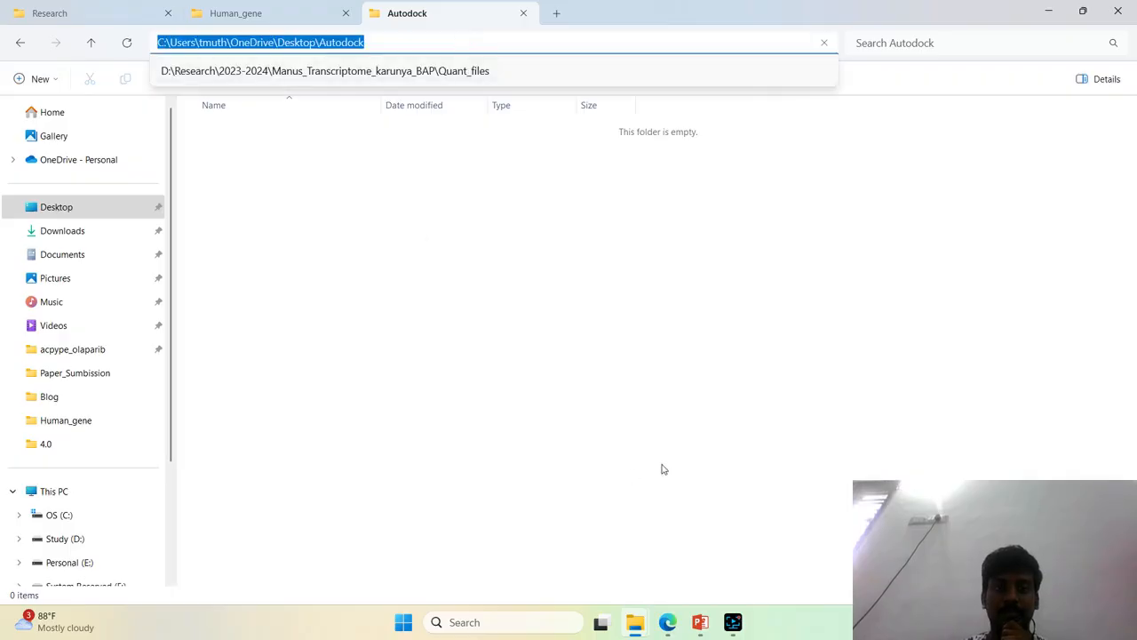
{"action": "left_click", "coordinate": [702, 501]}
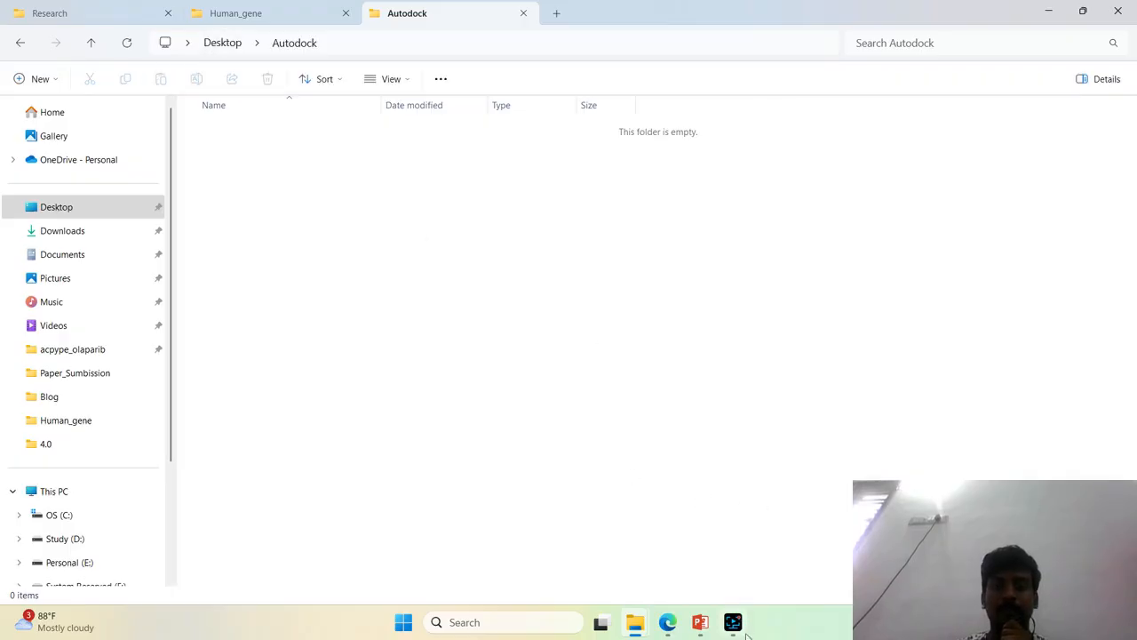
Switch to Edge, show the downloaded mgltools_win32_1.5.7_Setup file in its folder and launch it
{"action": "left_click", "coordinate": [733, 624]}
{"action": "left_click", "coordinate": [668, 622]}
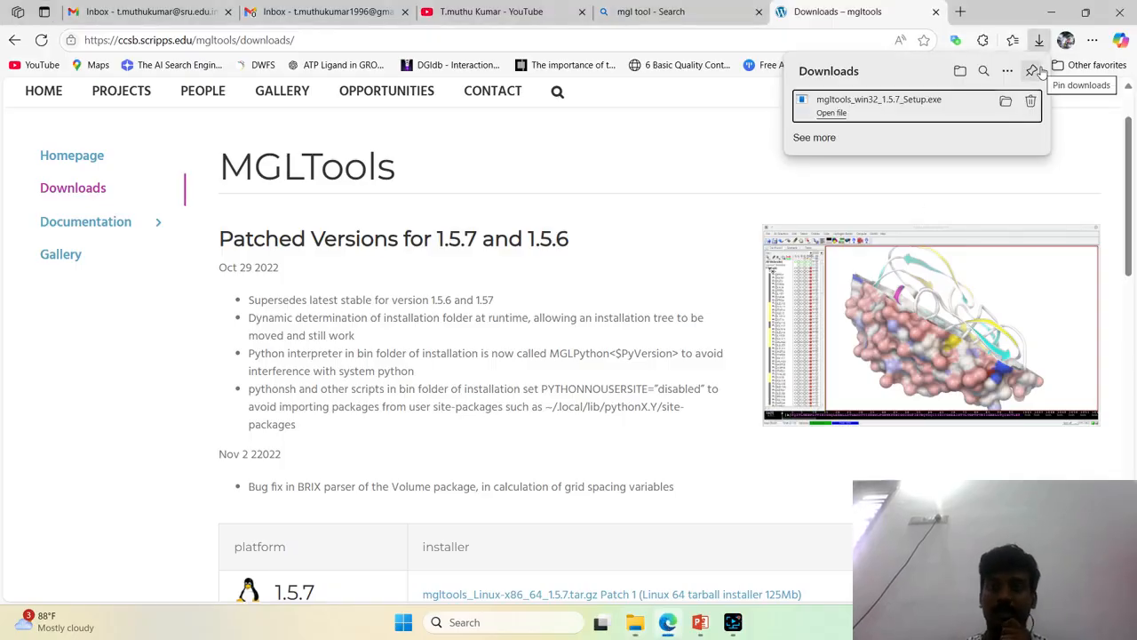
{"action": "left_click", "coordinate": [1008, 103]}
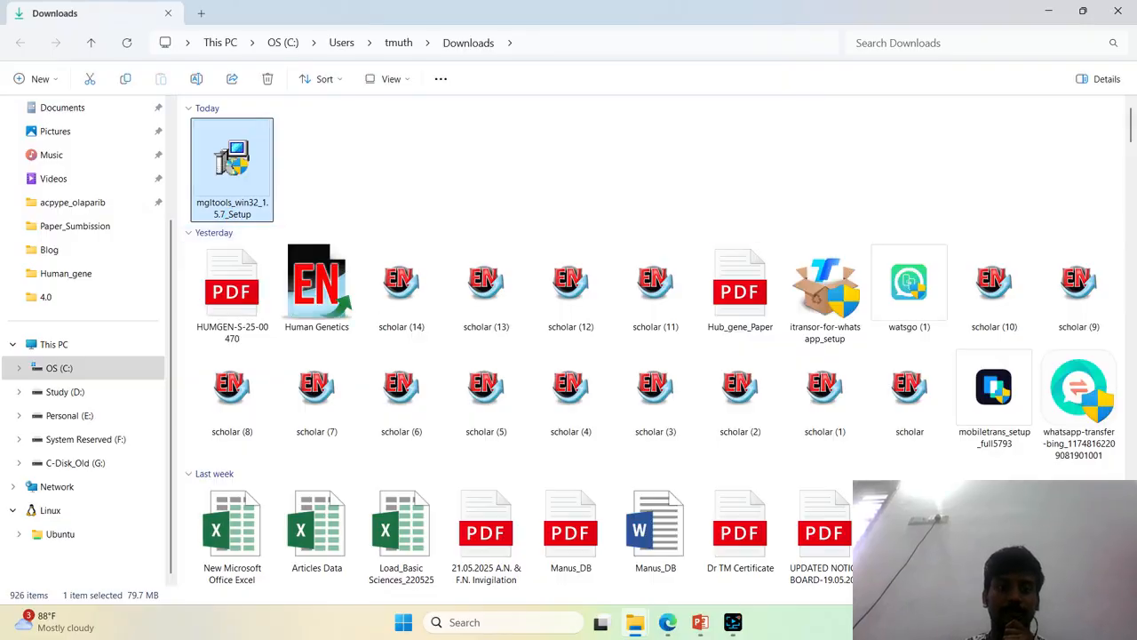
{"action": "key", "text": "Return"}
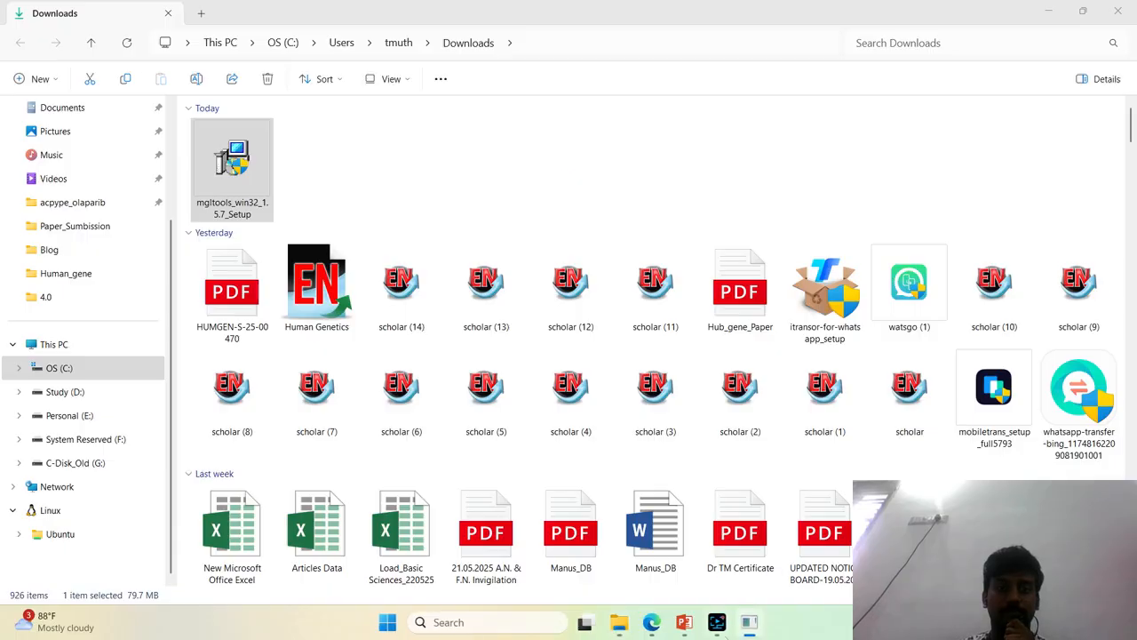
Accept the MGLTools license agreement and start the installation into C:\Program Files (x86)\MGLTools-1.5.7
{"action": "left_click", "coordinate": [654, 472]}
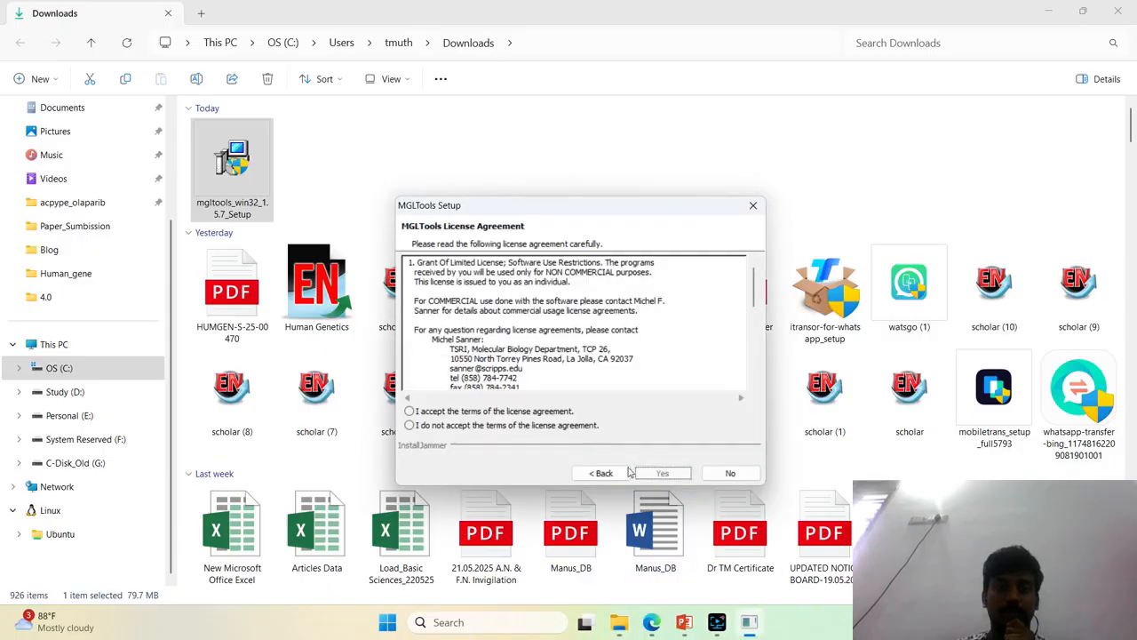
{"action": "left_click", "coordinate": [458, 413]}
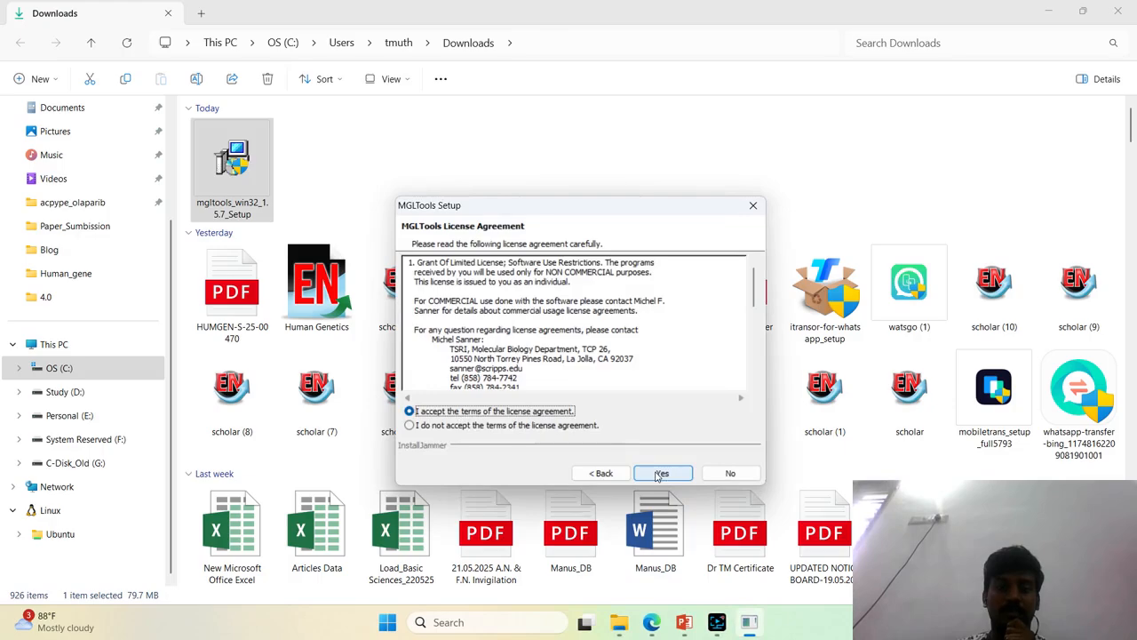
{"action": "left_click", "coordinate": [662, 473]}
{"action": "key", "text": "alt+Tab"}
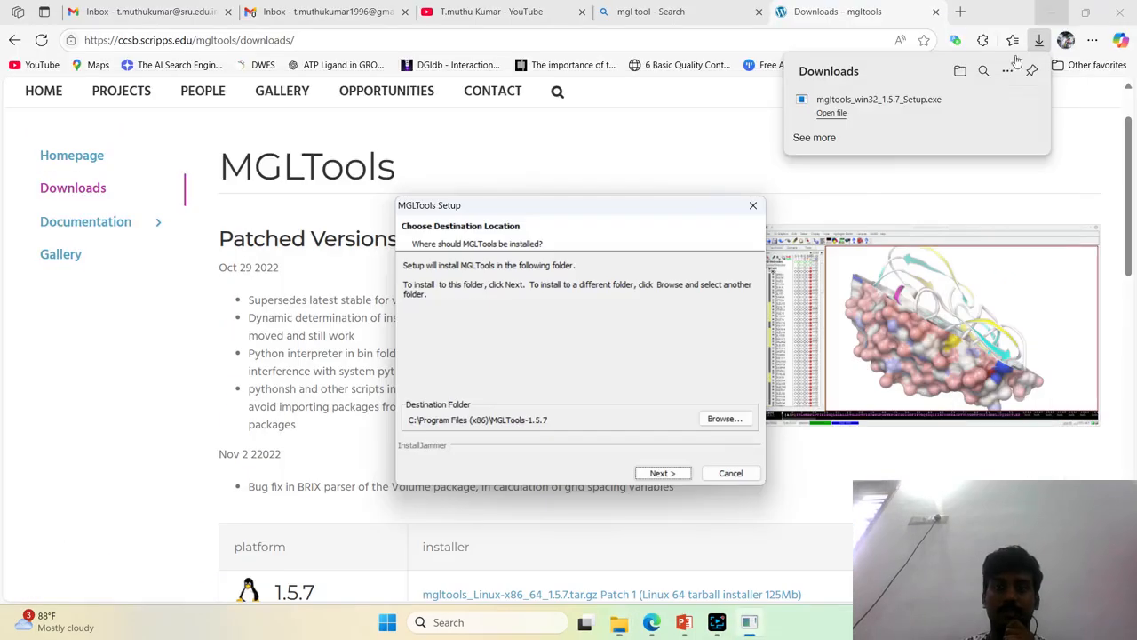
{"action": "left_click", "coordinate": [661, 474]}
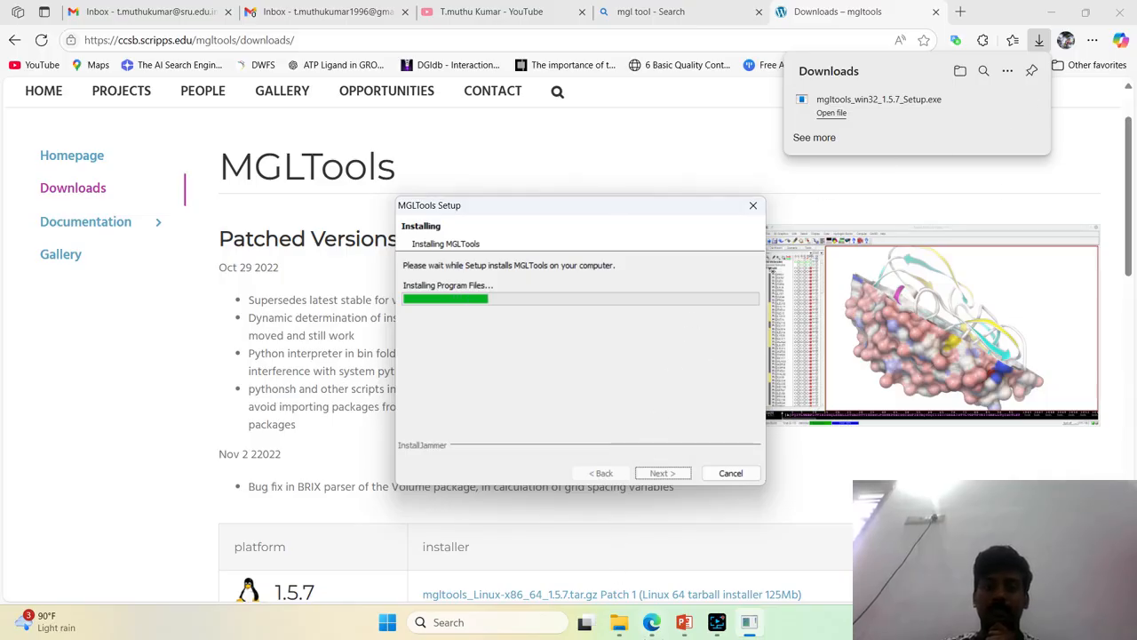
Switch to File Explorer, open E:\Softwares\Autodock and copy the autodock4 and autogrid4 applications
{"action": "mouse_move", "coordinate": [619, 621]}
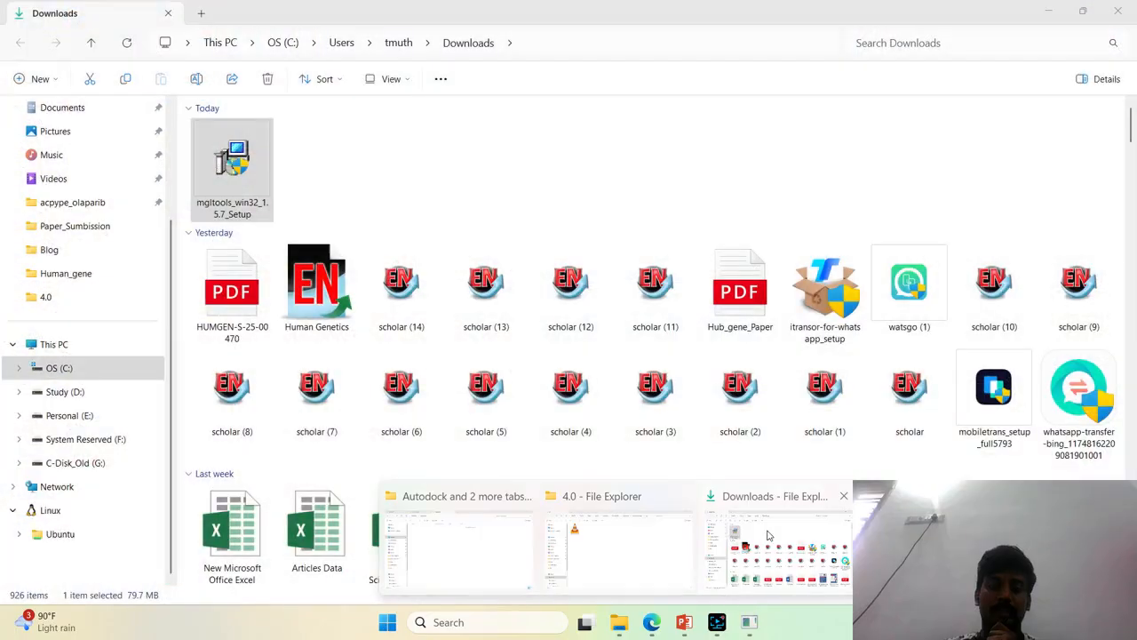
{"action": "left_click", "coordinate": [764, 540]}
{"action": "mouse_move", "coordinate": [616, 625]}
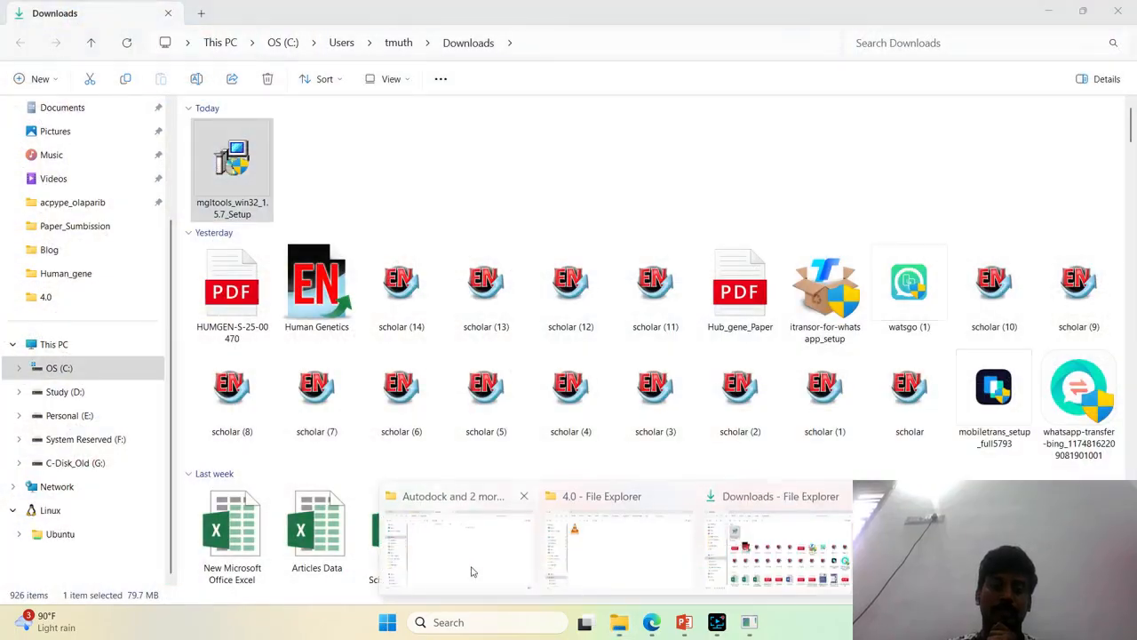
{"action": "left_click", "coordinate": [444, 546]}
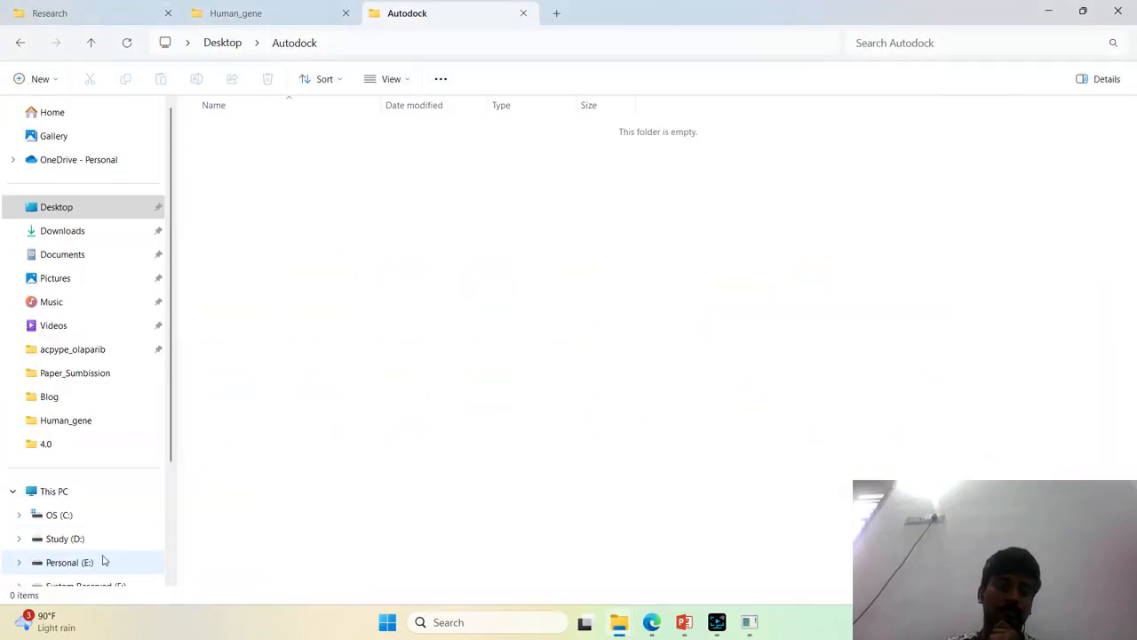
{"action": "left_click", "coordinate": [103, 560]}
{"action": "left_click", "coordinate": [311, 255]}
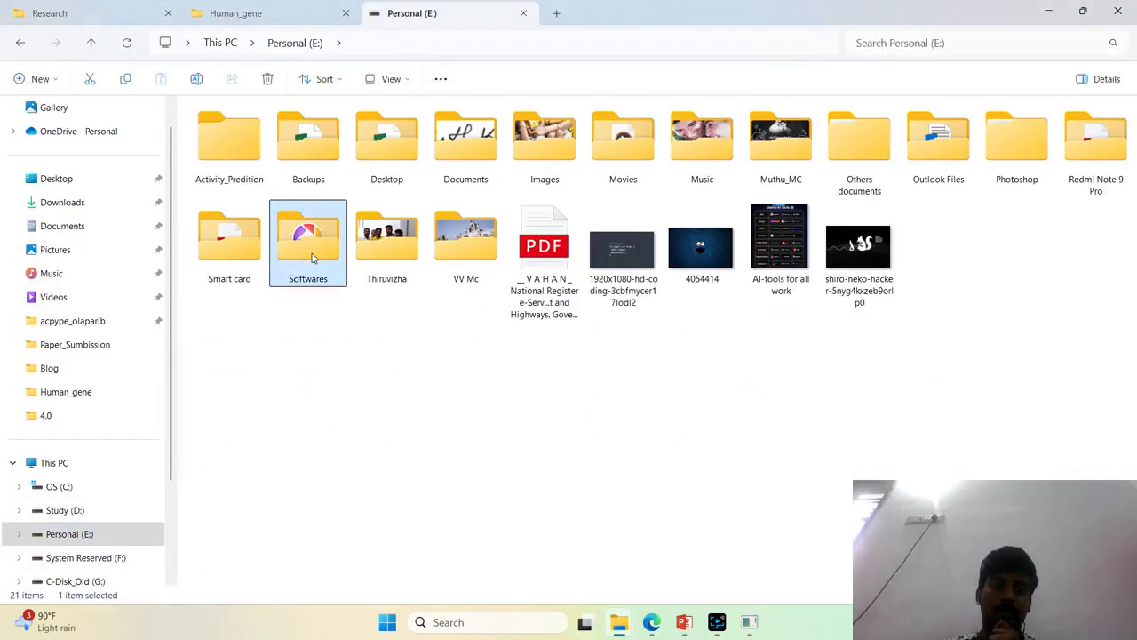
{"action": "double_click", "coordinate": [311, 256]}
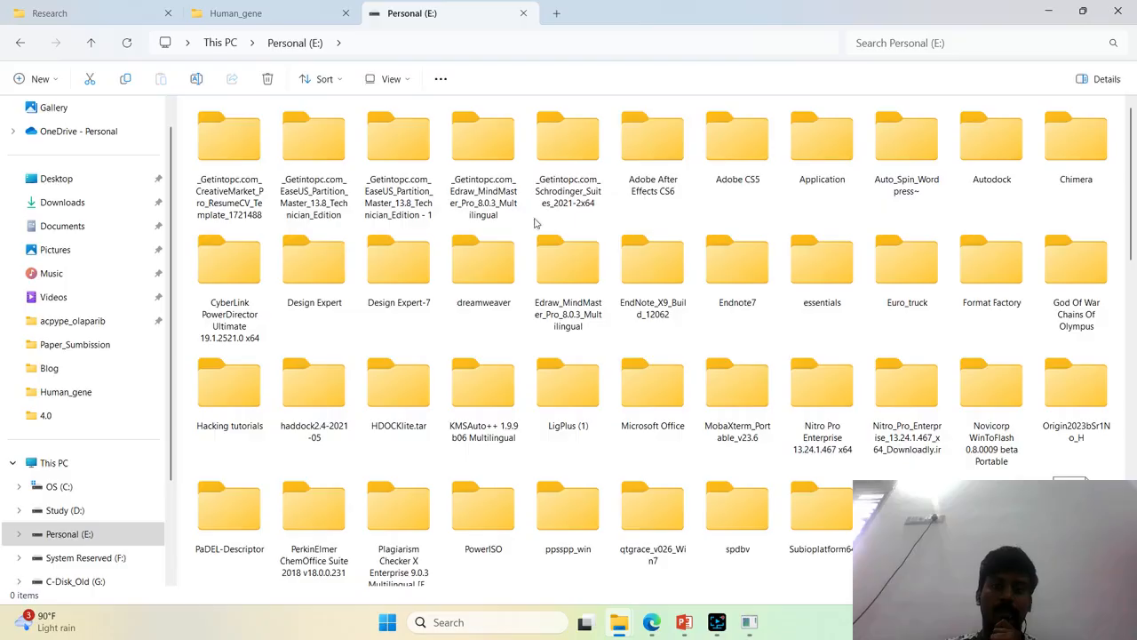
{"action": "double_click", "coordinate": [980, 185]}
{"action": "left_click", "coordinate": [229, 154]}
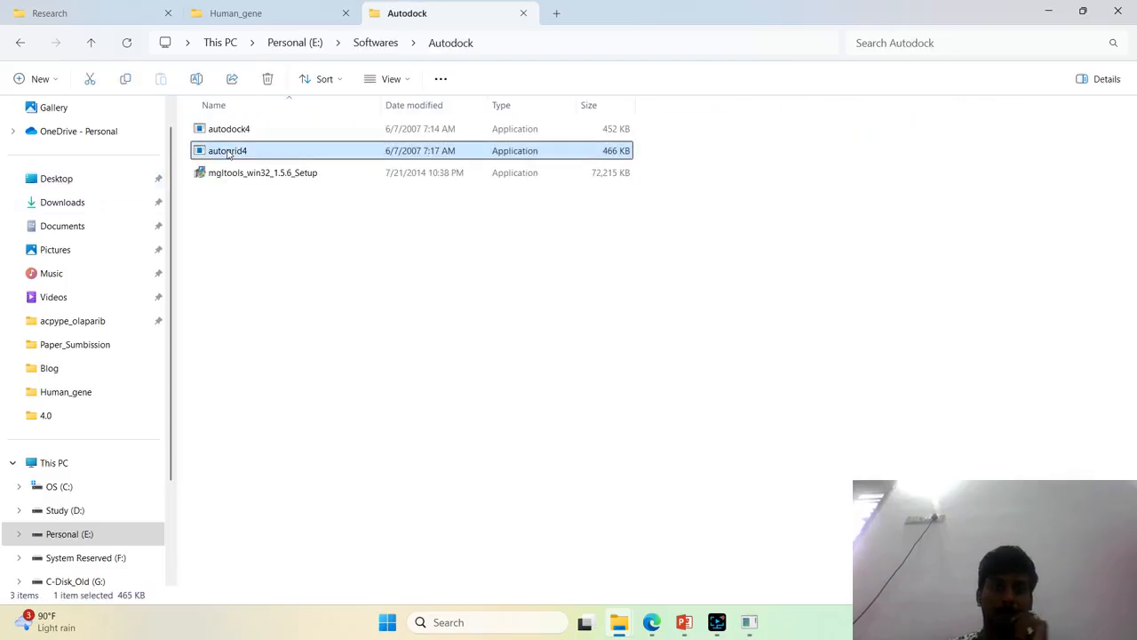
{"action": "key", "text": "shift+Up"}
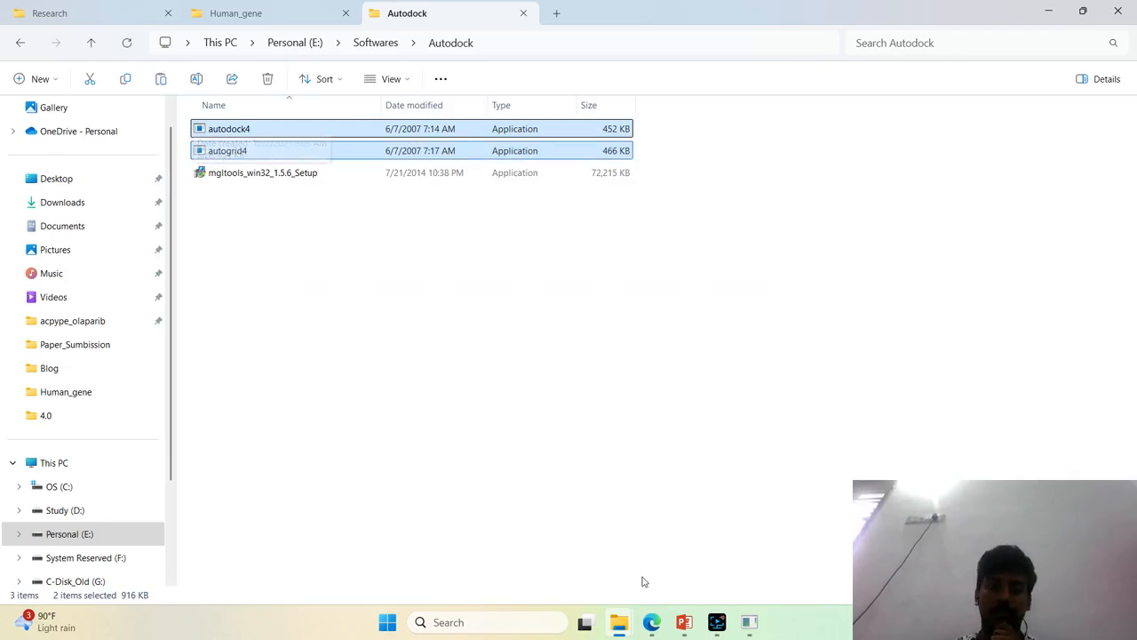
Paste the copied autodock4 and autogrid4 applications into the Autodock folder on the Desktop
{"action": "mouse_move", "coordinate": [620, 622]}
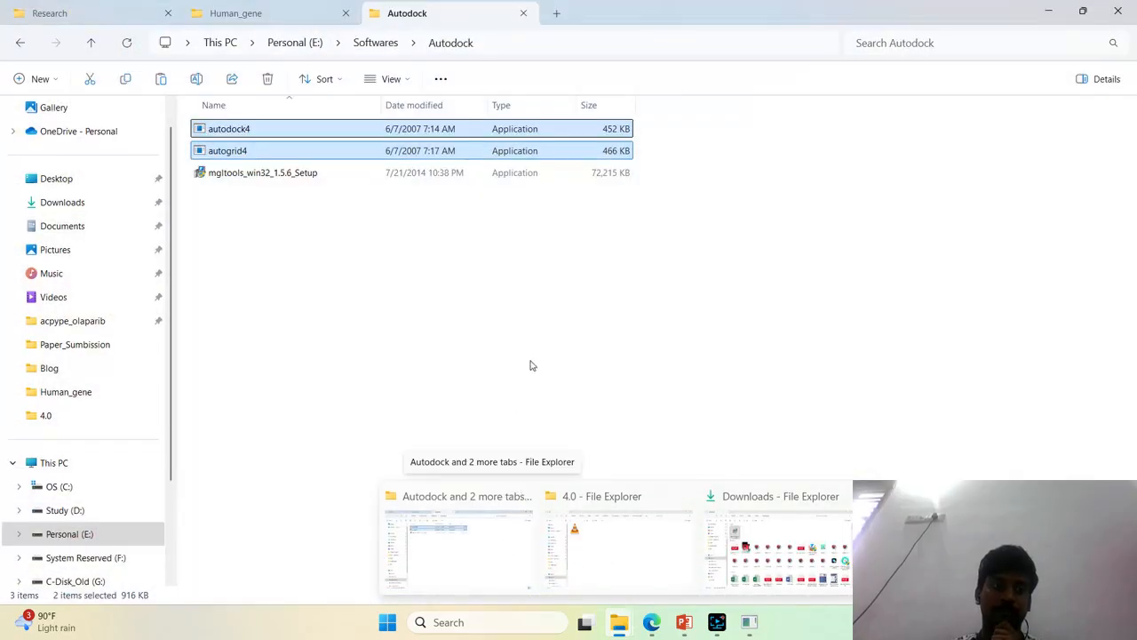
{"action": "left_click", "coordinate": [531, 363]}
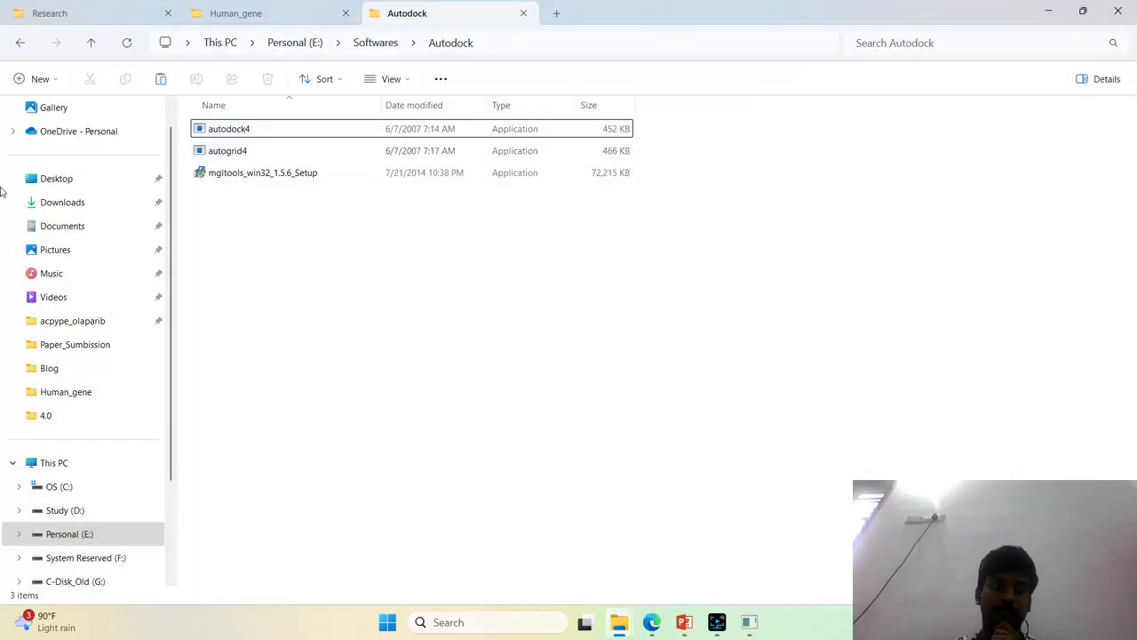
{"action": "left_click", "coordinate": [80, 186]}
{"action": "left_click", "coordinate": [310, 156]}
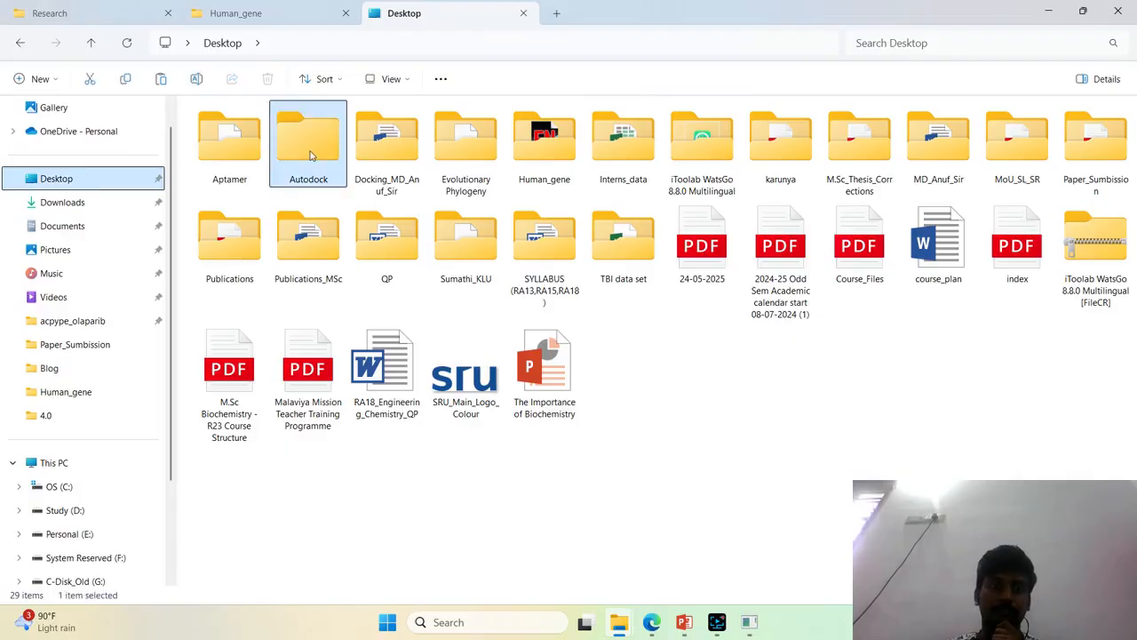
{"action": "double_click", "coordinate": [310, 156]}
{"action": "right_click", "coordinate": [448, 254]}
{"action": "left_click", "coordinate": [473, 290]}
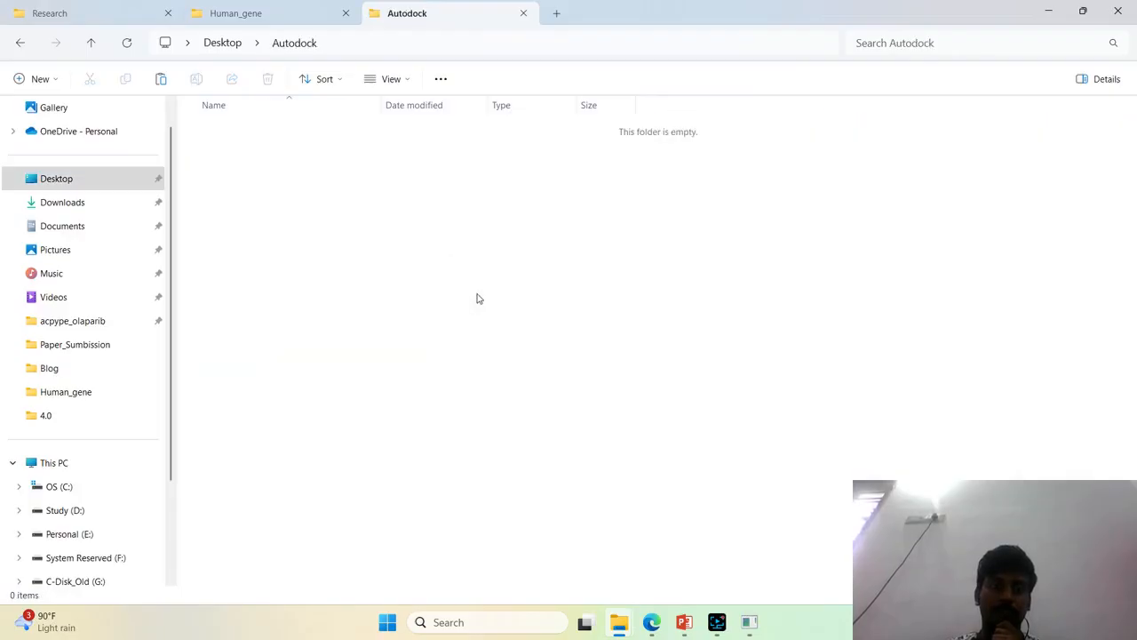
{"action": "left_click", "coordinate": [454, 276]}
{"action": "left_click_drag", "start_coordinate": [500, 194], "coordinate": [539, 169]}
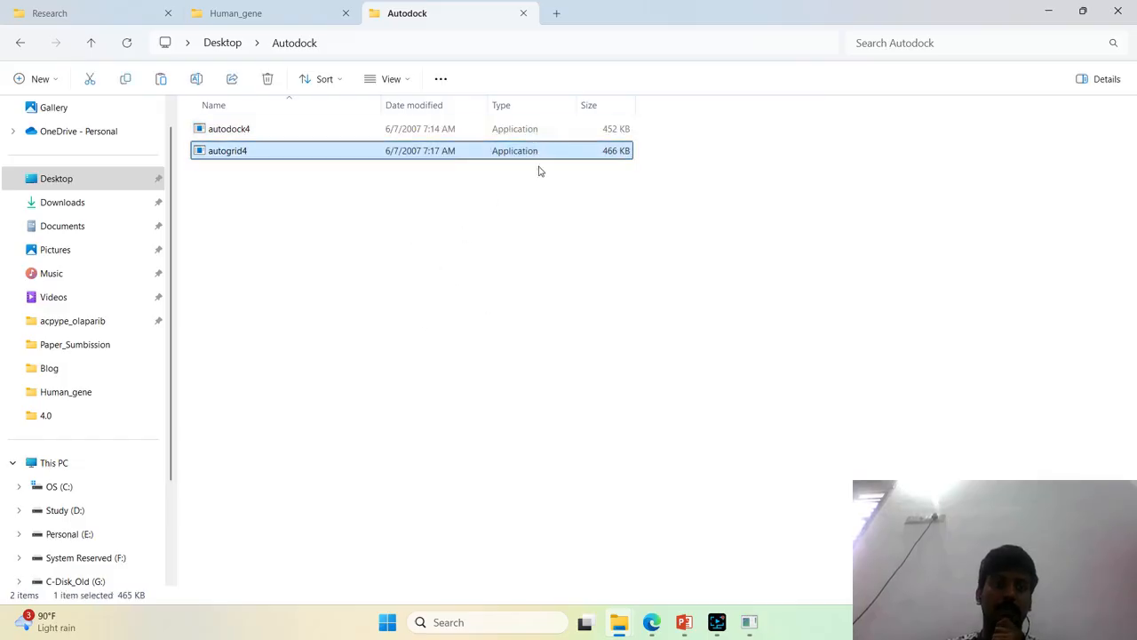
{"action": "left_click", "coordinate": [256, 133]}
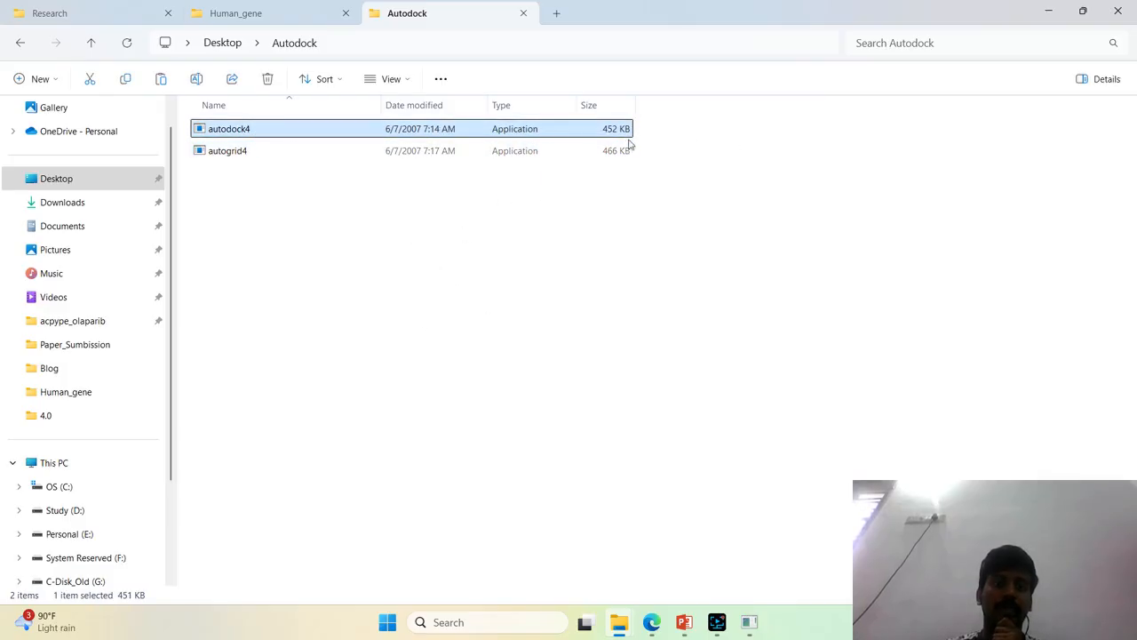
{"action": "left_click", "coordinate": [299, 157]}
{"action": "left_click", "coordinate": [441, 218]}
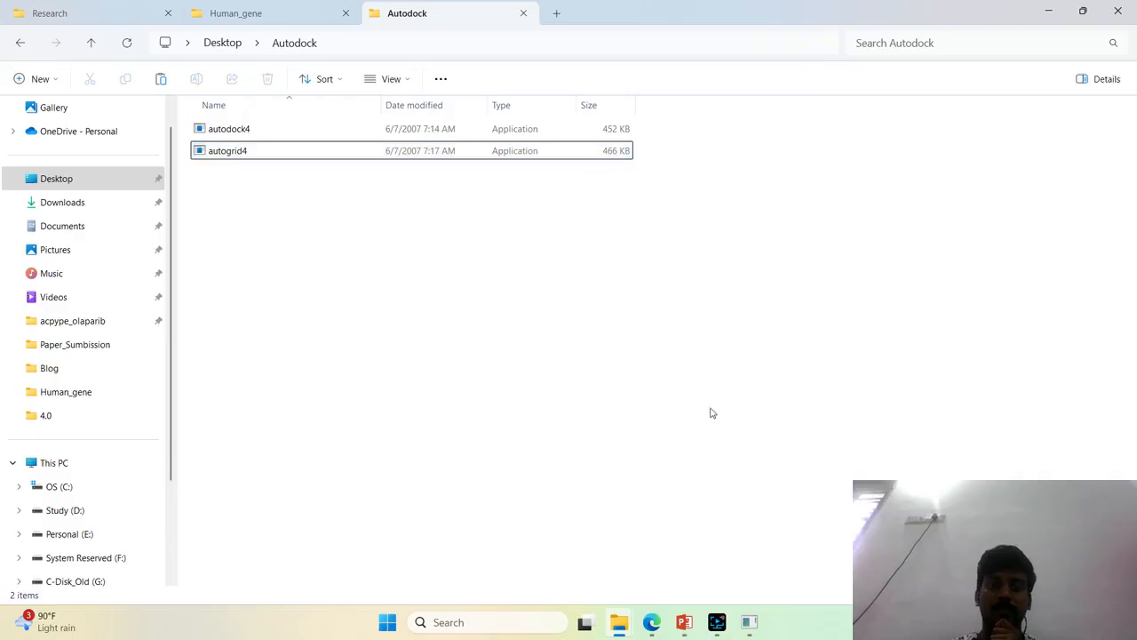
Bring up the MGLTools Setup window to check the installation progress
{"action": "left_click", "coordinate": [752, 625]}
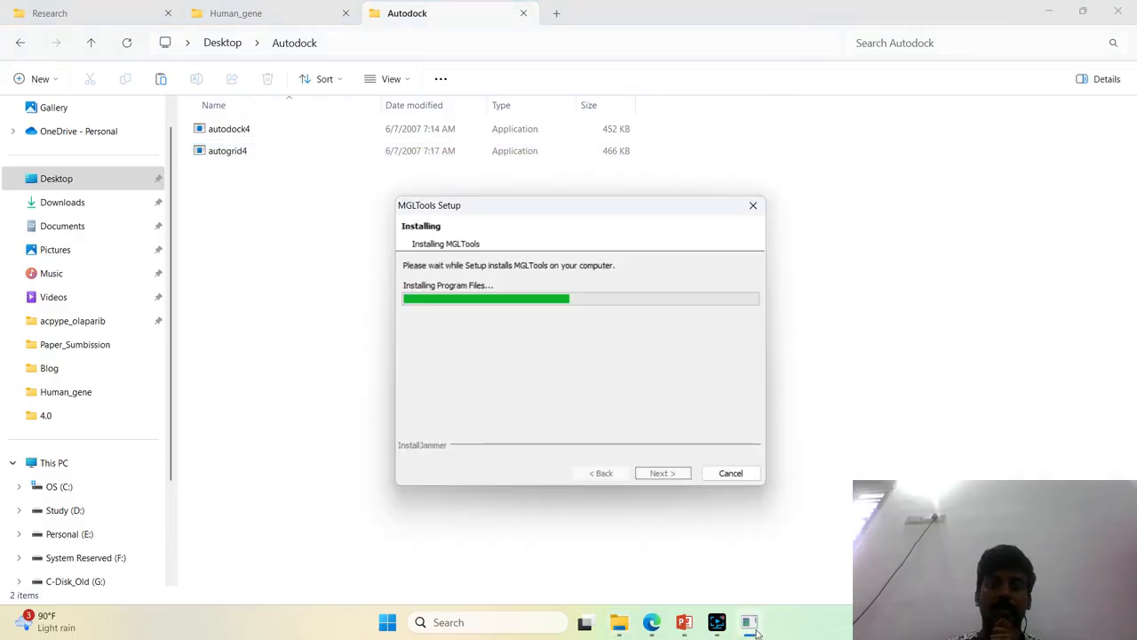
{"action": "left_click", "coordinate": [851, 416]}
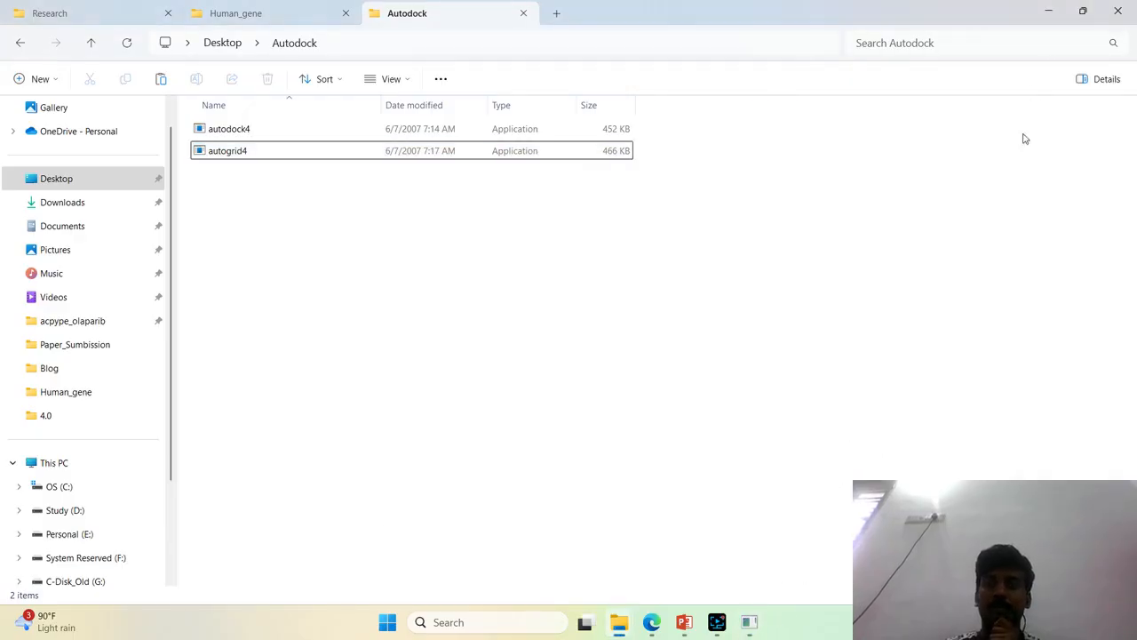
{"action": "left_click", "coordinate": [751, 623]}
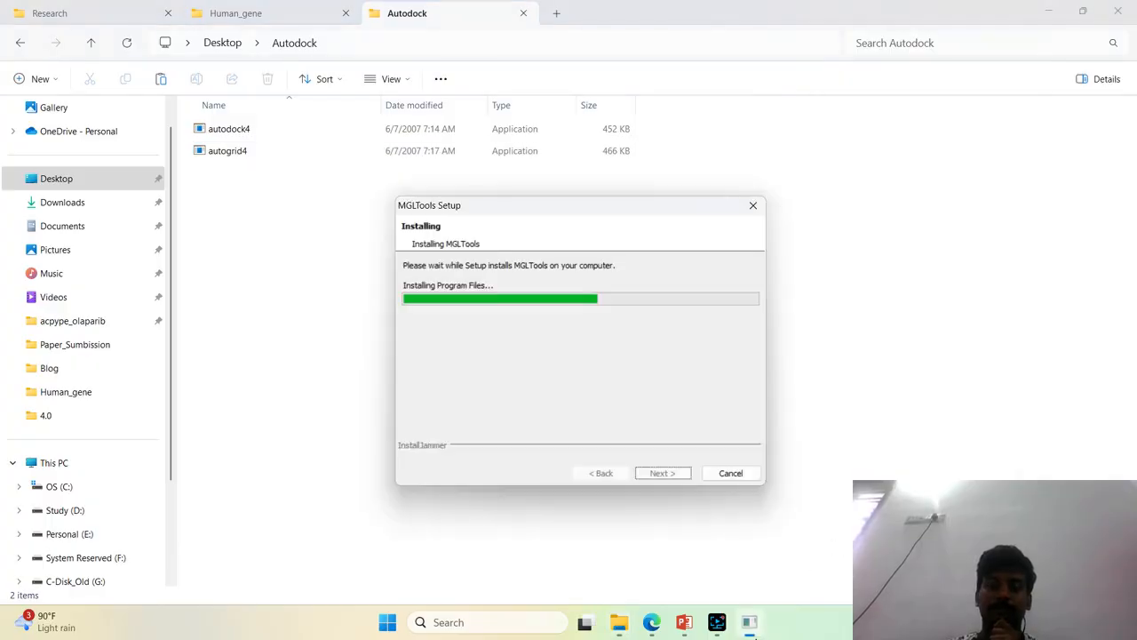
{"action": "left_click", "coordinate": [824, 542]}
Switch to Edge and open the RCSB PDB homepage at rcsb.org in a new tab
{"action": "left_click", "coordinate": [653, 622]}
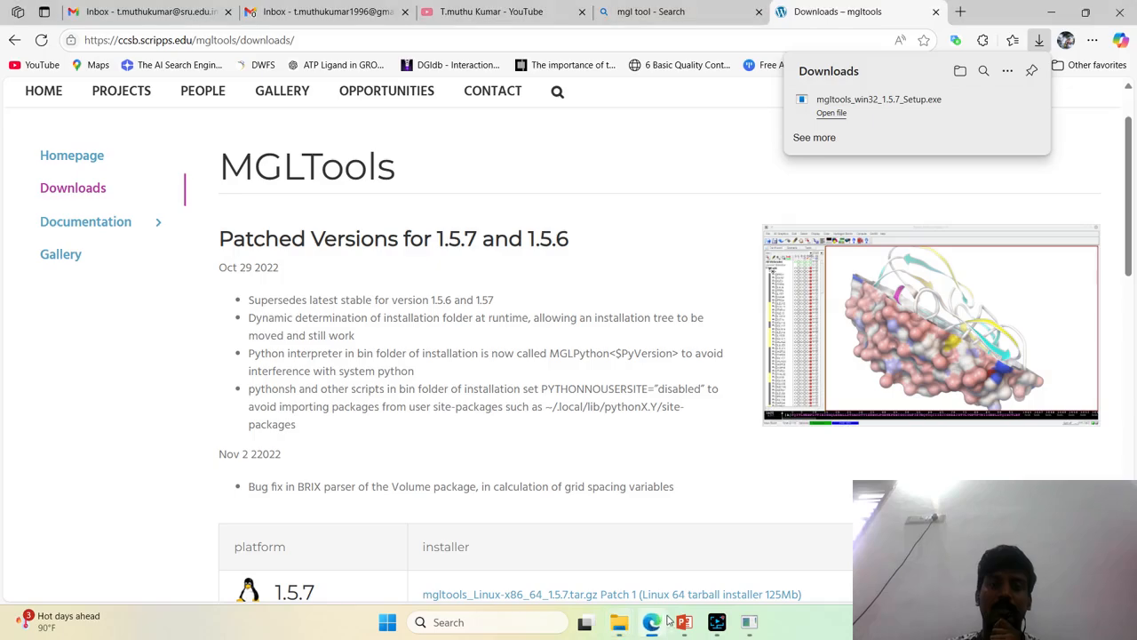
{"action": "left_click", "coordinate": [960, 12]}
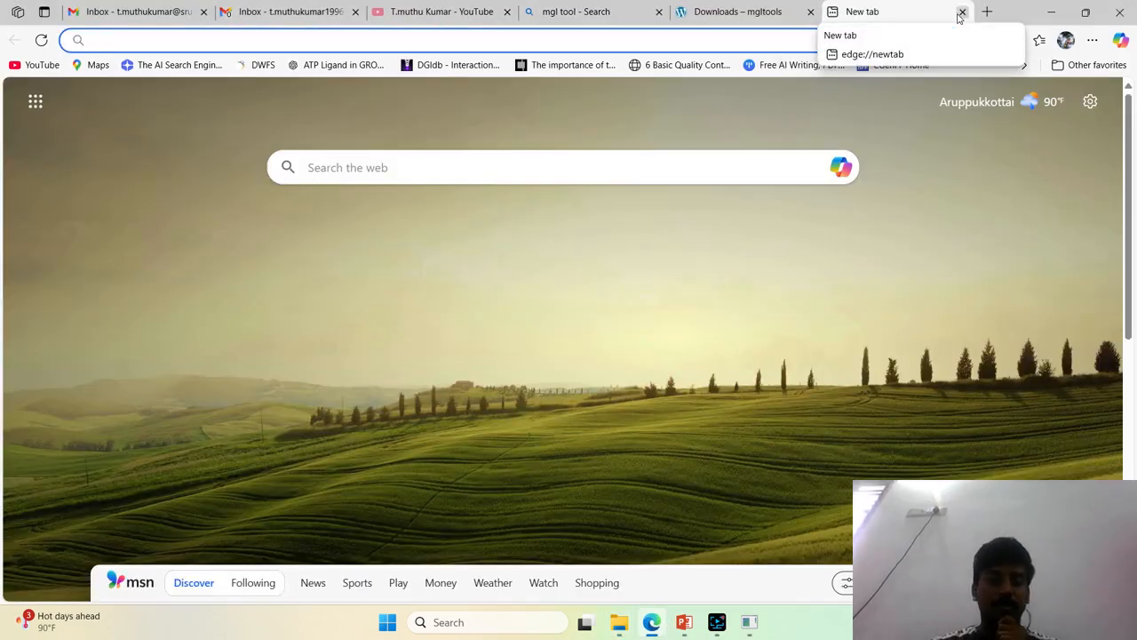
{"action": "type", "text": "rs"}
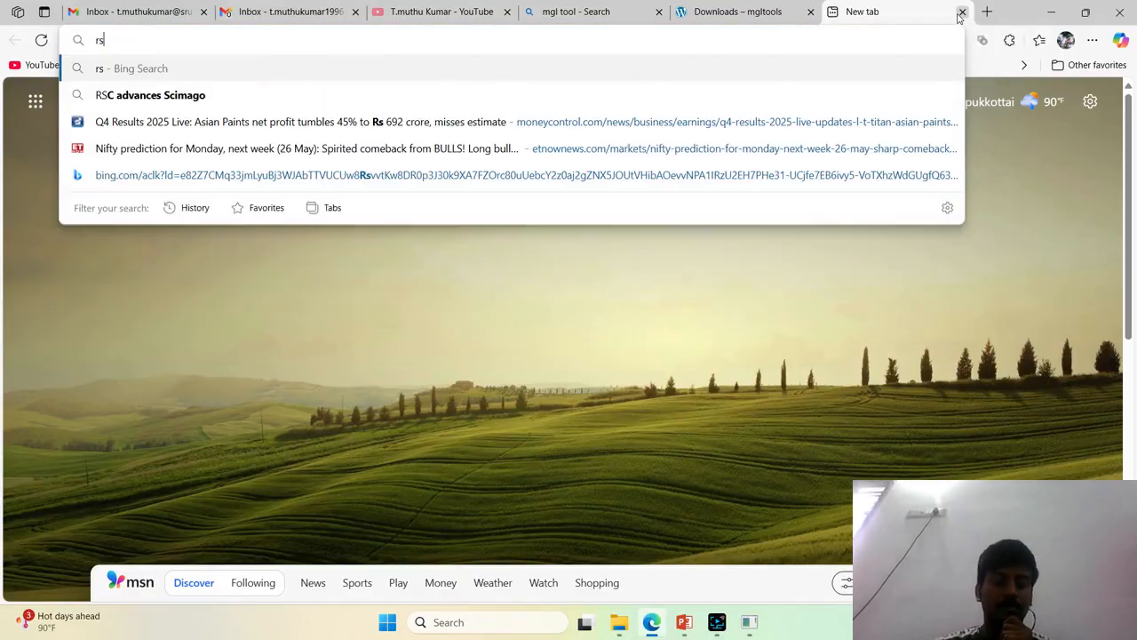
{"action": "key", "text": "BackSpace"}
{"action": "type", "text": "csb"}
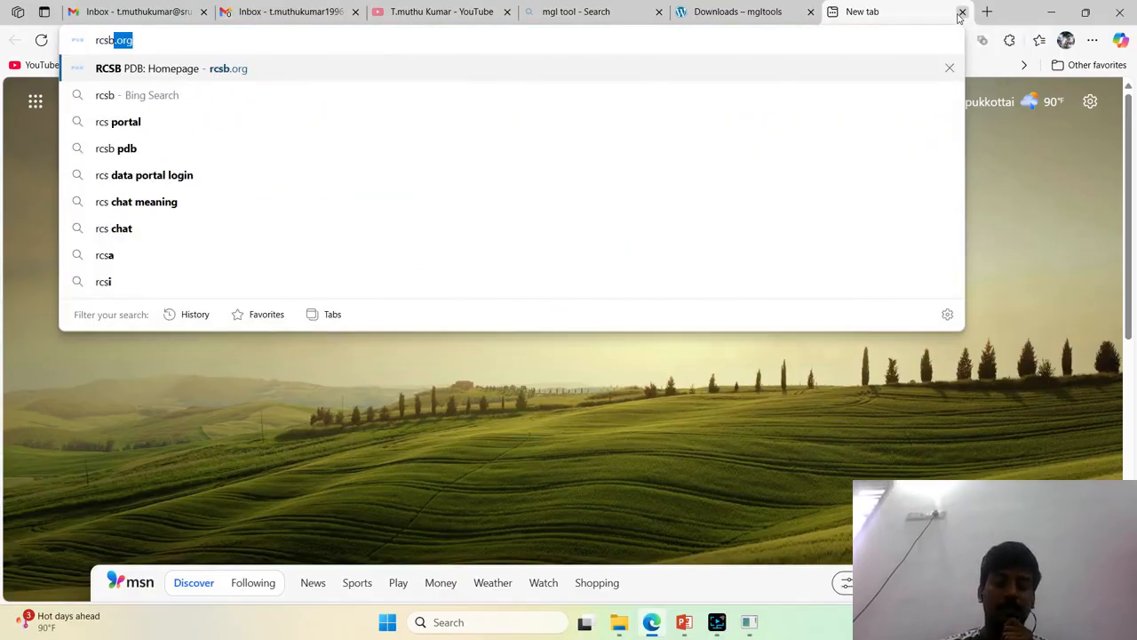
{"action": "key", "text": "Return"}
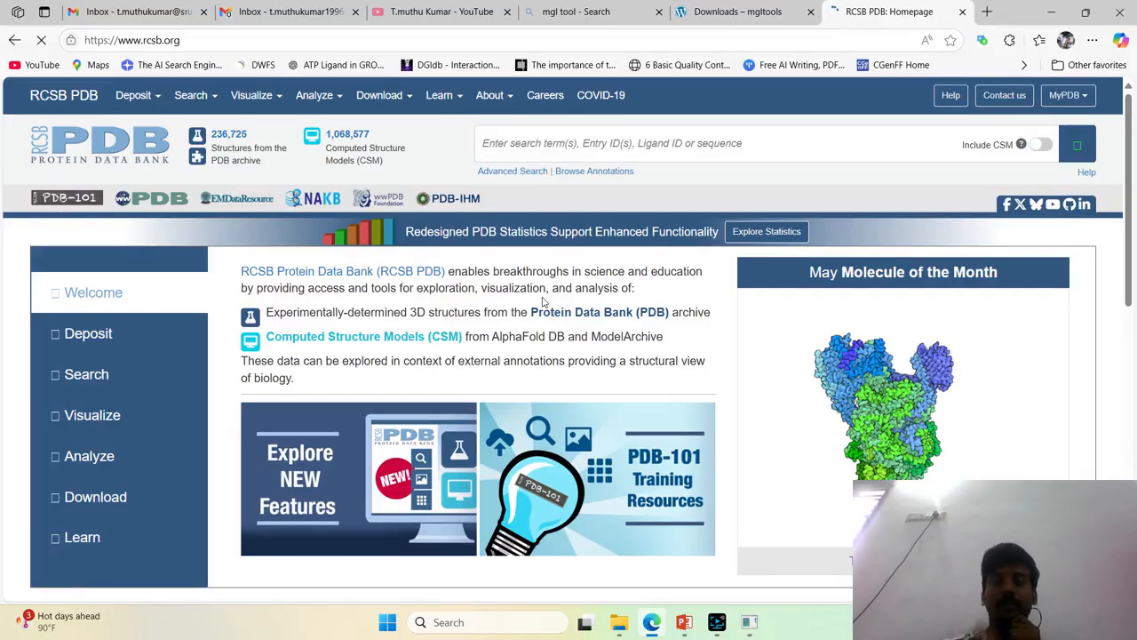
Search the Protein Data Bank for entry 3W8Q and open its structure summary page
{"action": "left_click", "coordinate": [565, 147]}
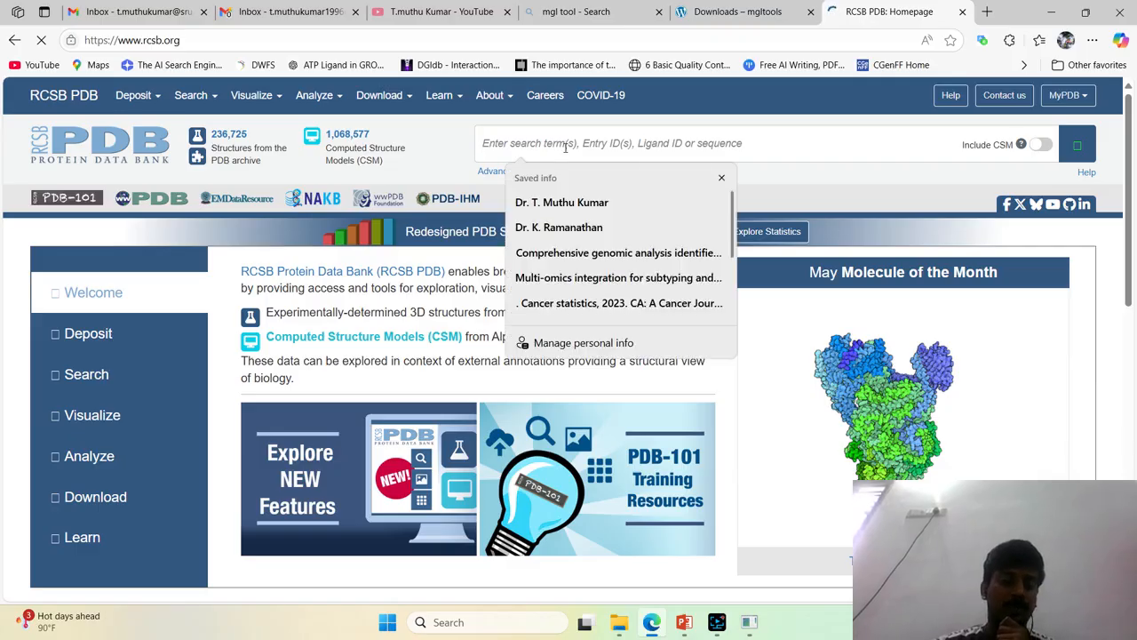
{"action": "type", "text": "3w8q"}
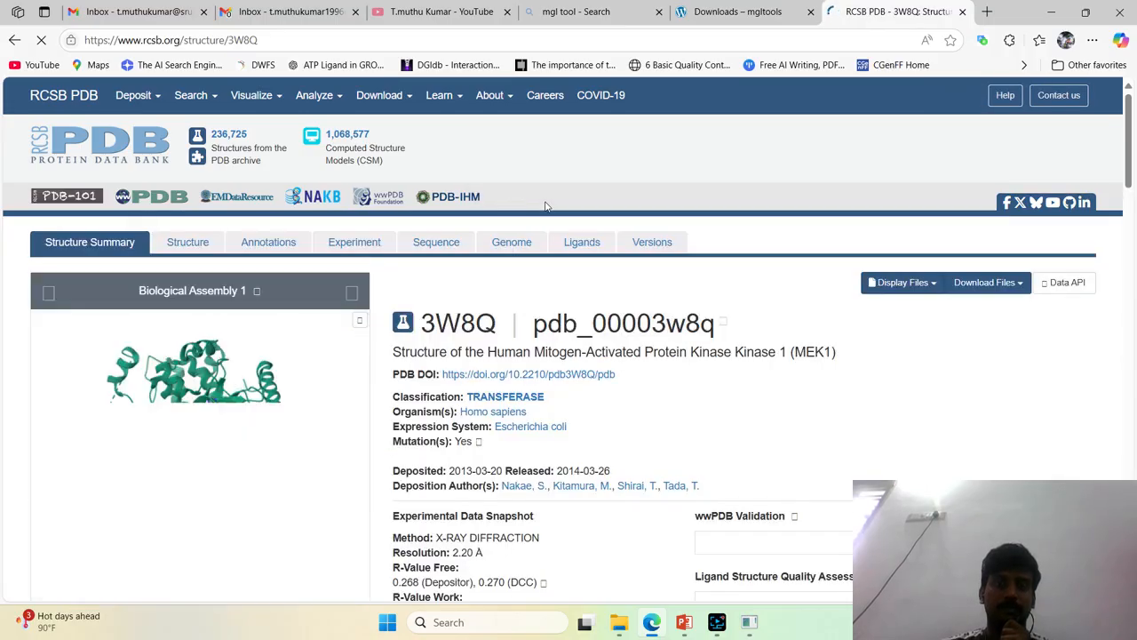
Examine the protein name, experimental method, resolution and R-values on the 3W8Q structure summary
{"action": "scroll", "coordinate": [546, 207], "scroll_direction": "down", "scroll_amount": 1}
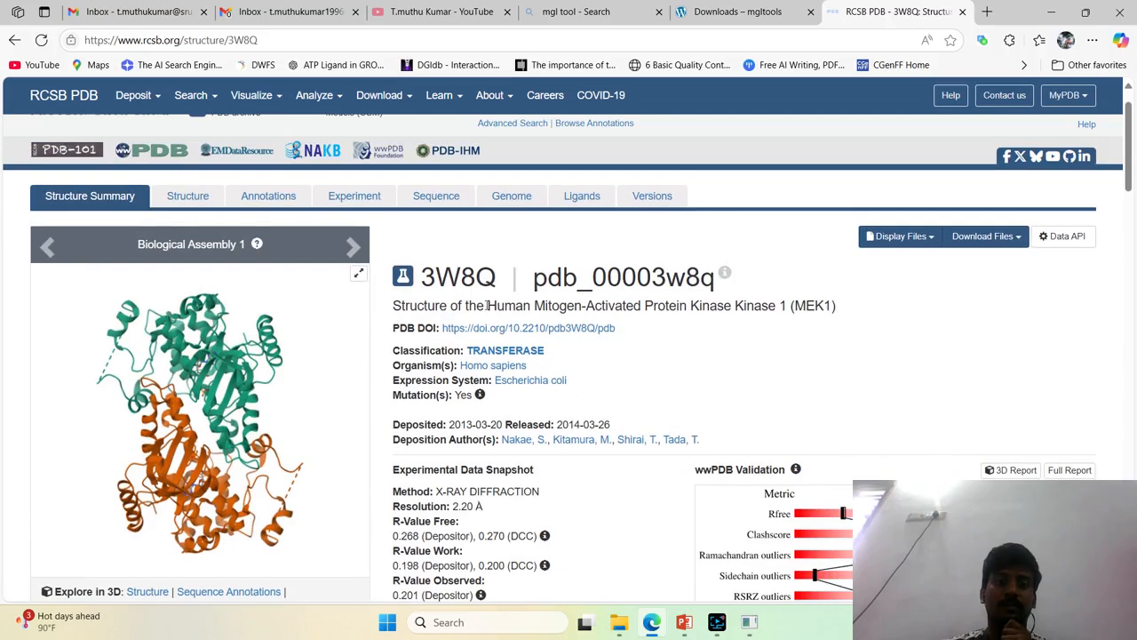
{"action": "left_click_drag", "start_coordinate": [487, 304], "coordinate": [832, 304]}
{"action": "scroll", "coordinate": [855, 185], "scroll_direction": "down", "scroll_amount": 2}
{"action": "scroll", "coordinate": [537, 279], "scroll_direction": "up", "scroll_amount": 1}
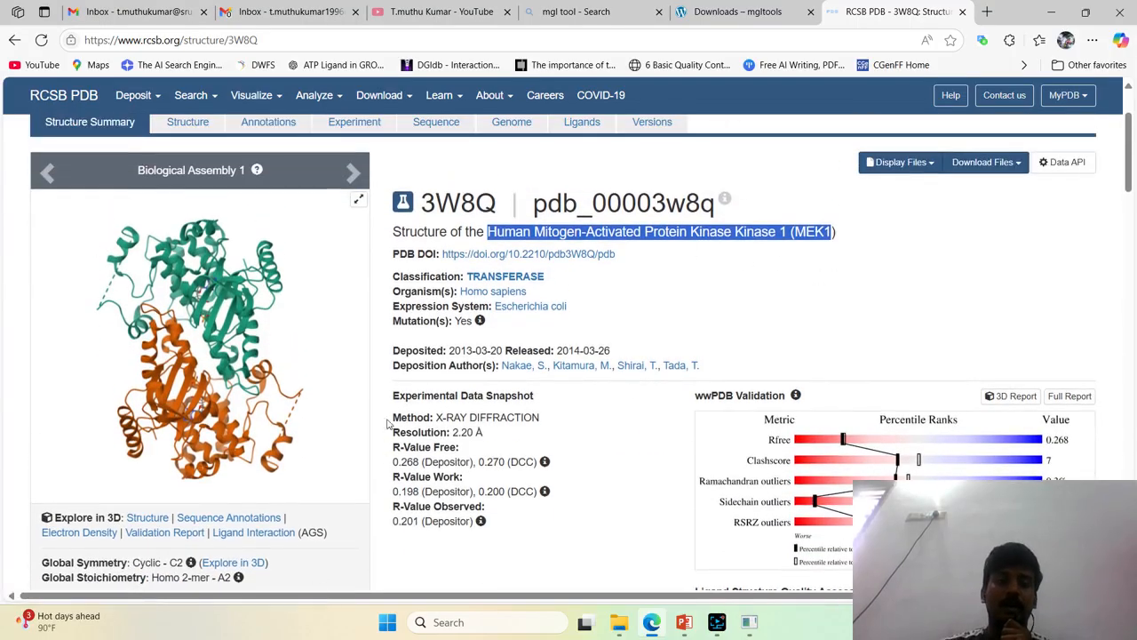
{"action": "left_click_drag", "start_coordinate": [393, 417], "coordinate": [544, 415]}
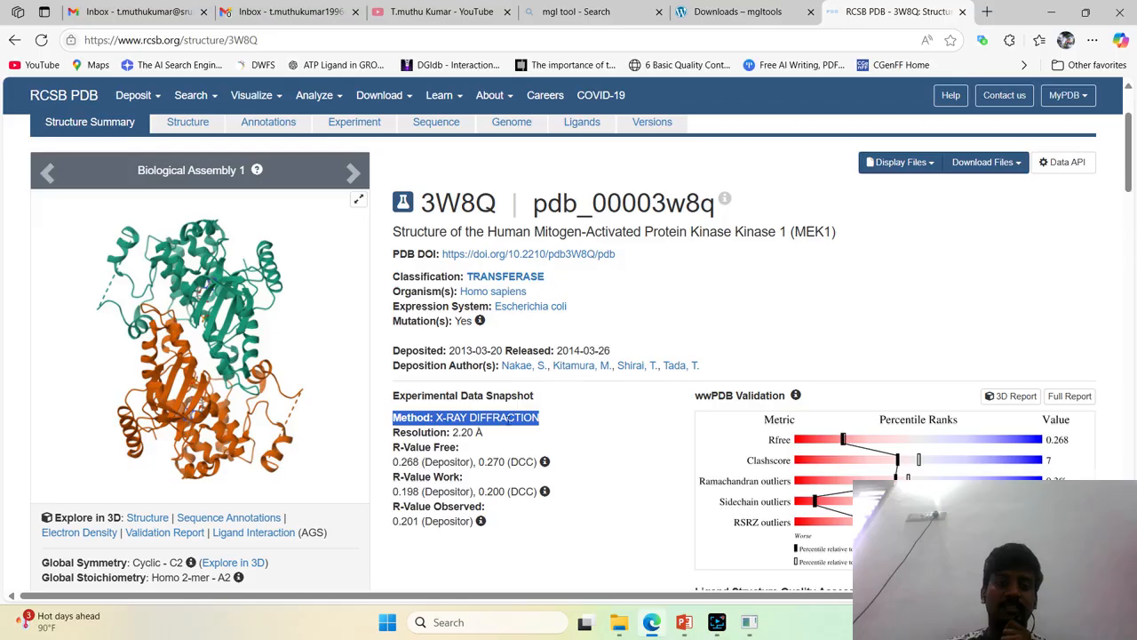
{"action": "left_click", "coordinate": [463, 415]}
{"action": "left_click_drag", "start_coordinate": [437, 416], "coordinate": [538, 414]}
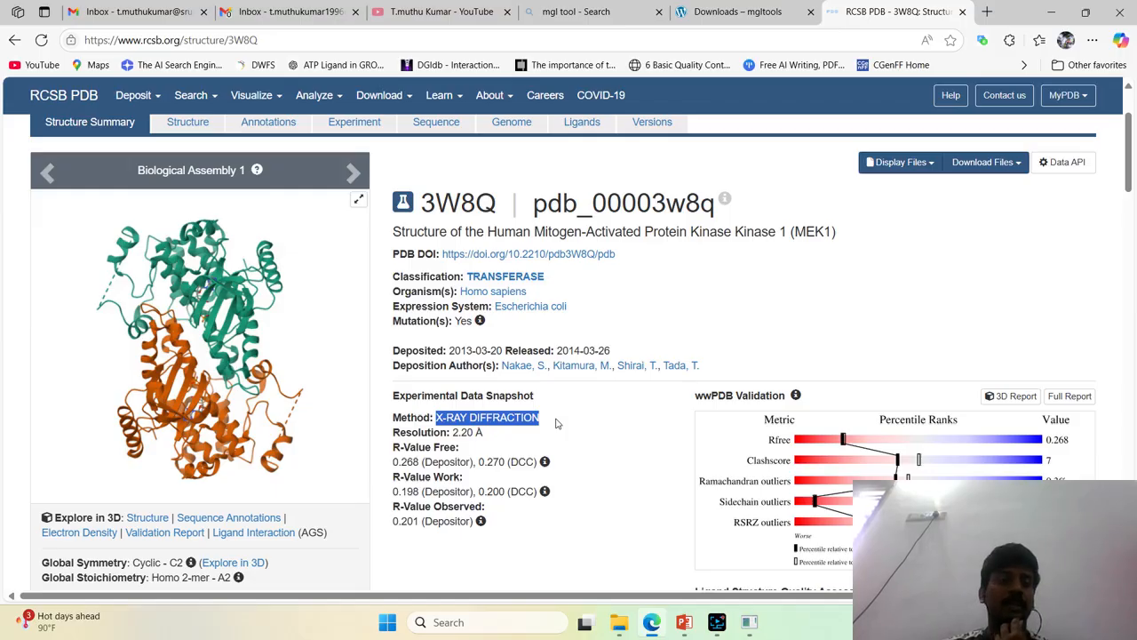
{"action": "left_click", "coordinate": [549, 418]}
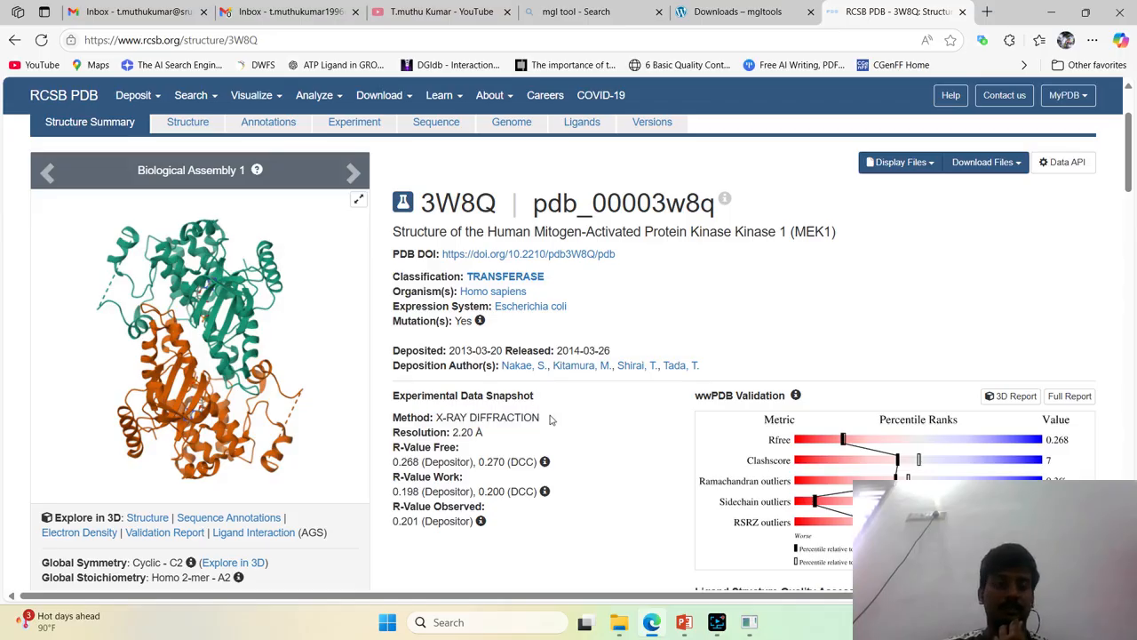
{"action": "left_click_drag", "start_coordinate": [395, 431], "coordinate": [487, 433]}
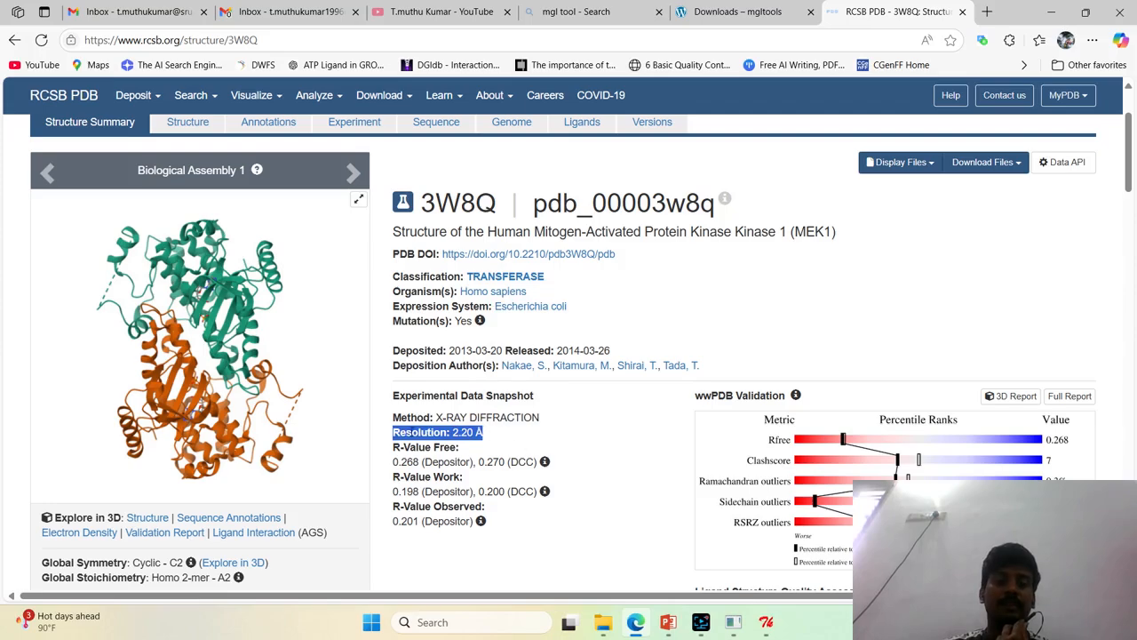
{"action": "left_click_drag", "start_coordinate": [416, 417], "coordinate": [458, 520]}
Examine the primary citation title in the Literature section of the 3W8Q page and go on to the Macromolecules section
{"action": "scroll", "coordinate": [623, 518], "scroll_direction": "down", "scroll_amount": 1}
{"action": "scroll", "coordinate": [623, 518], "scroll_direction": "down", "scroll_amount": 8}
{"action": "scroll", "coordinate": [558, 447], "scroll_direction": "up", "scroll_amount": 1}
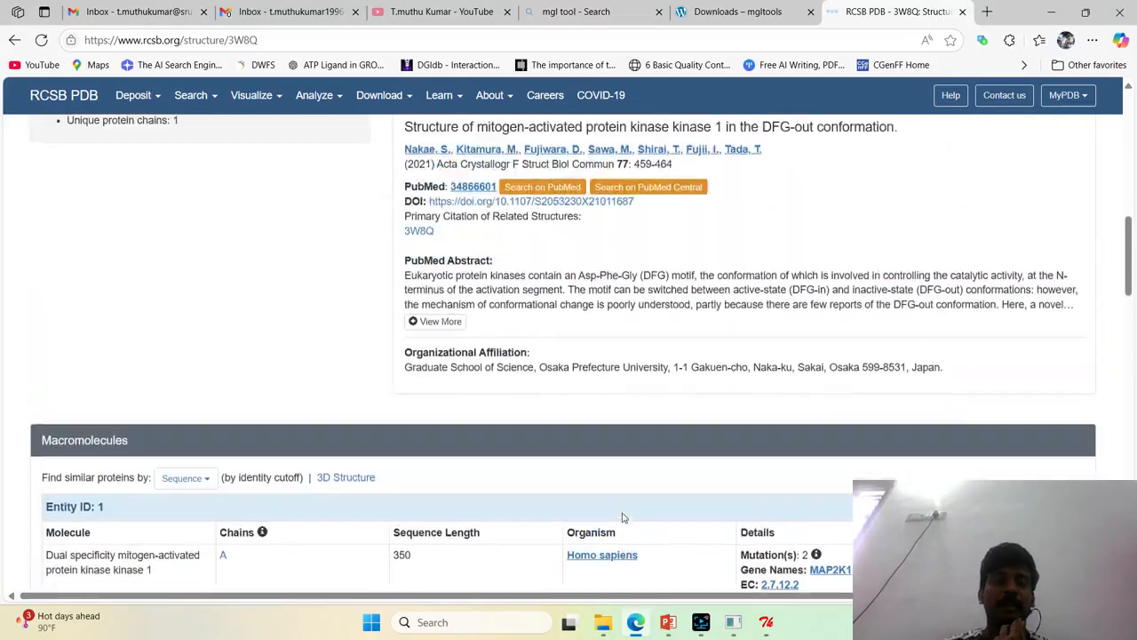
{"action": "scroll", "coordinate": [557, 447], "scroll_direction": "up", "scroll_amount": 1}
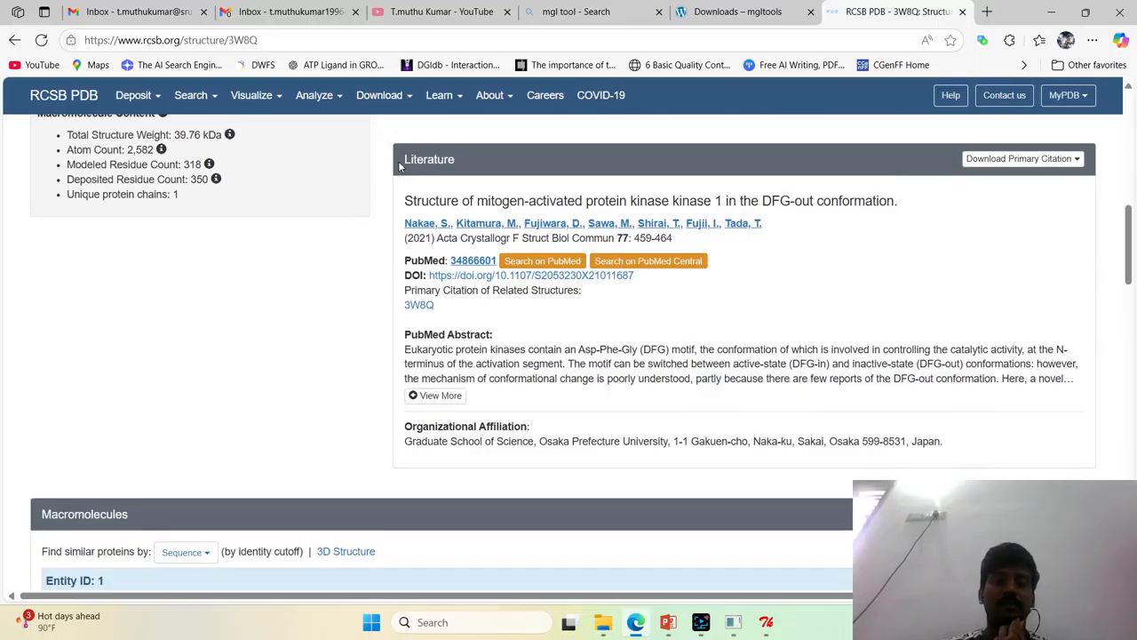
{"action": "left_click_drag", "start_coordinate": [400, 167], "coordinate": [460, 160]}
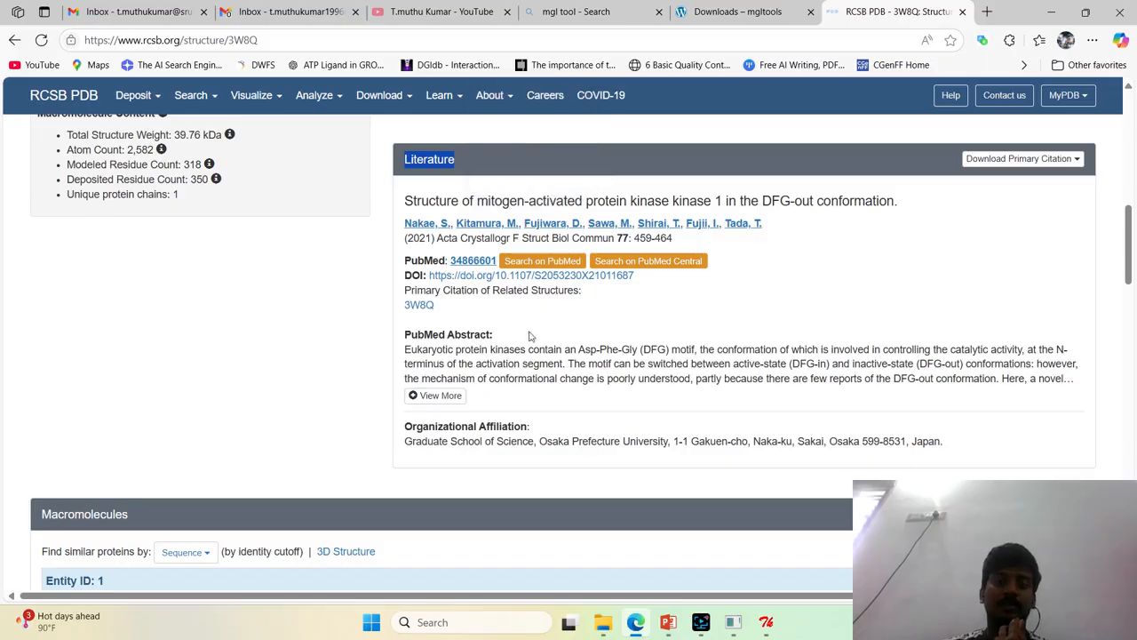
{"action": "left_click_drag", "start_coordinate": [406, 203], "coordinate": [897, 201]}
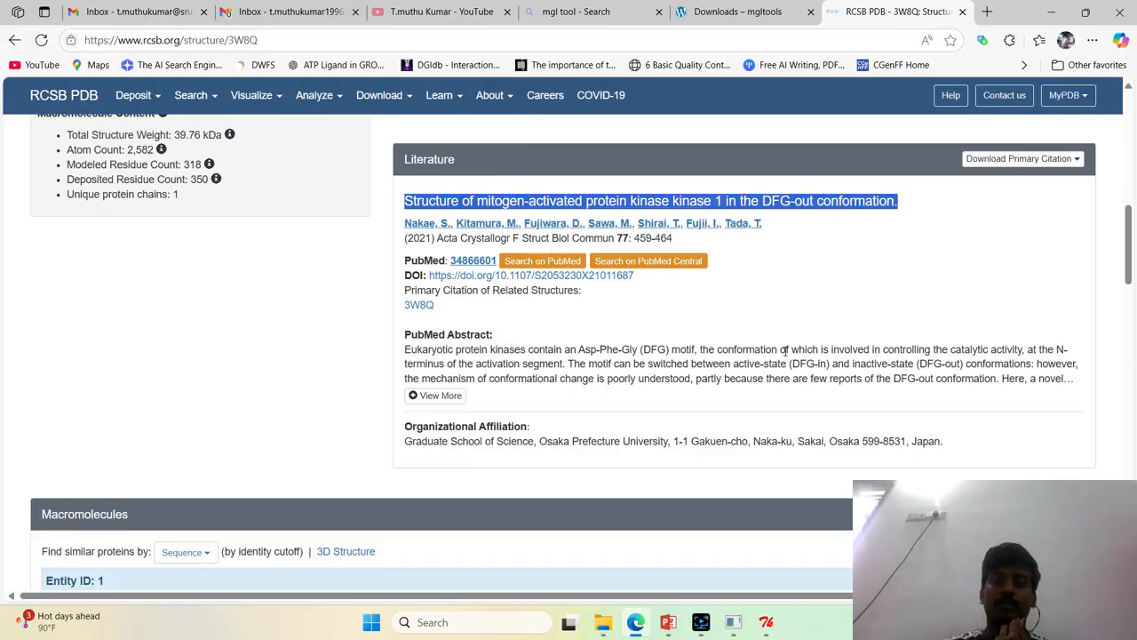
{"action": "scroll", "coordinate": [785, 351], "scroll_direction": "down", "scroll_amount": 3}
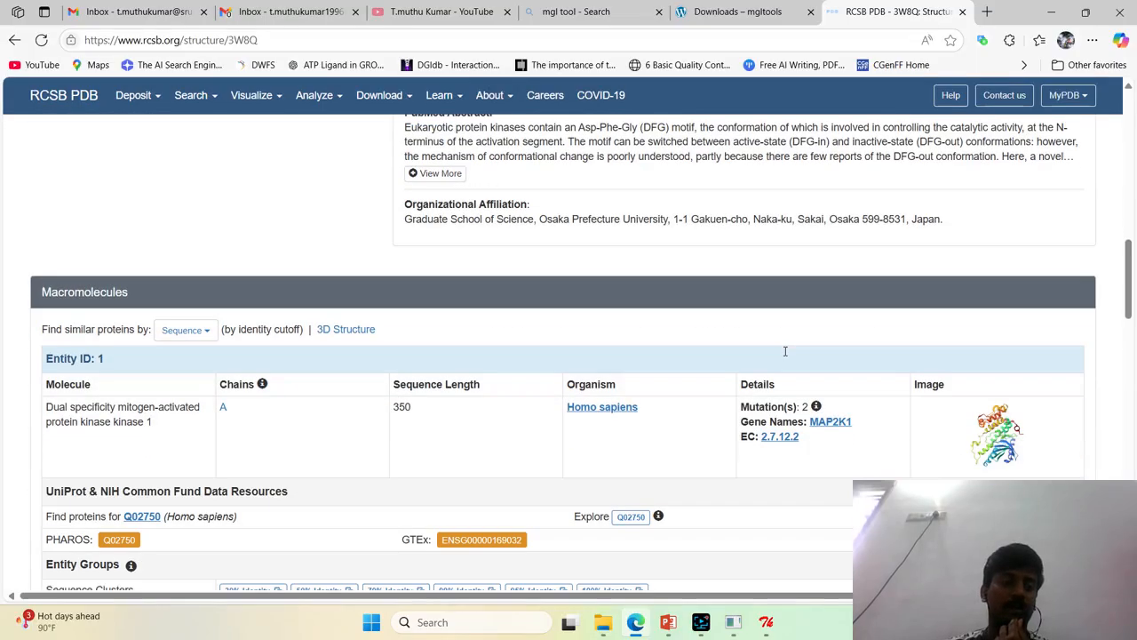
Examine the molecule name, chain, sequence length, organism and mutation details of Entity 1 in the Macromolecules section
{"action": "scroll", "coordinate": [507, 304], "scroll_direction": "down", "scroll_amount": 3}
{"action": "scroll", "coordinate": [511, 304], "scroll_direction": "up", "scroll_amount": 1}
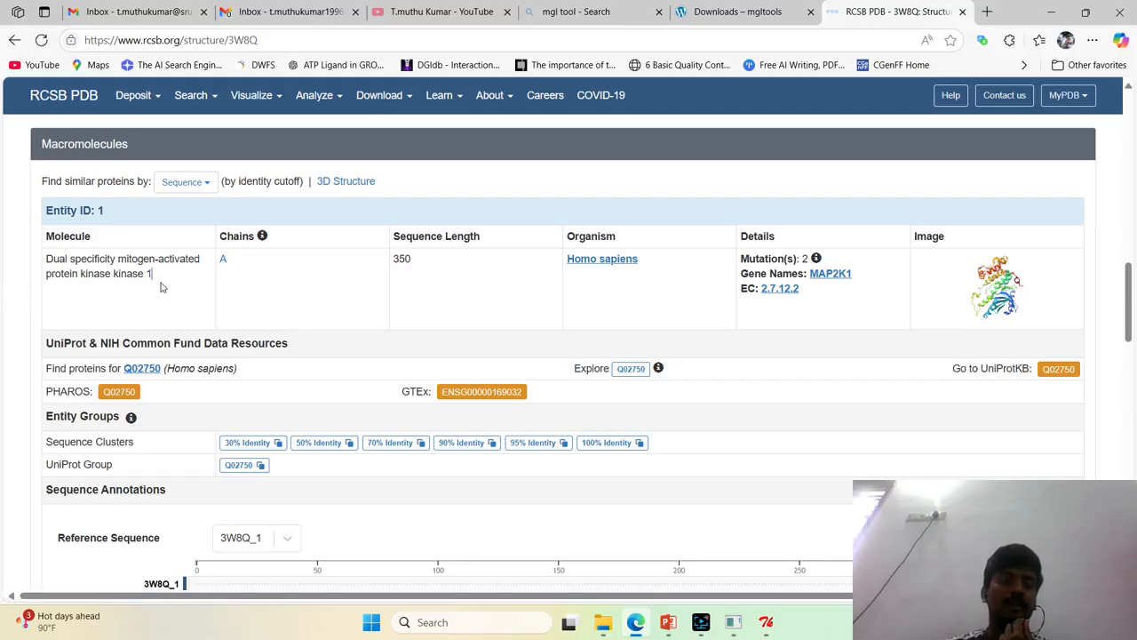
{"action": "left_click_drag", "start_coordinate": [162, 287], "coordinate": [53, 259]}
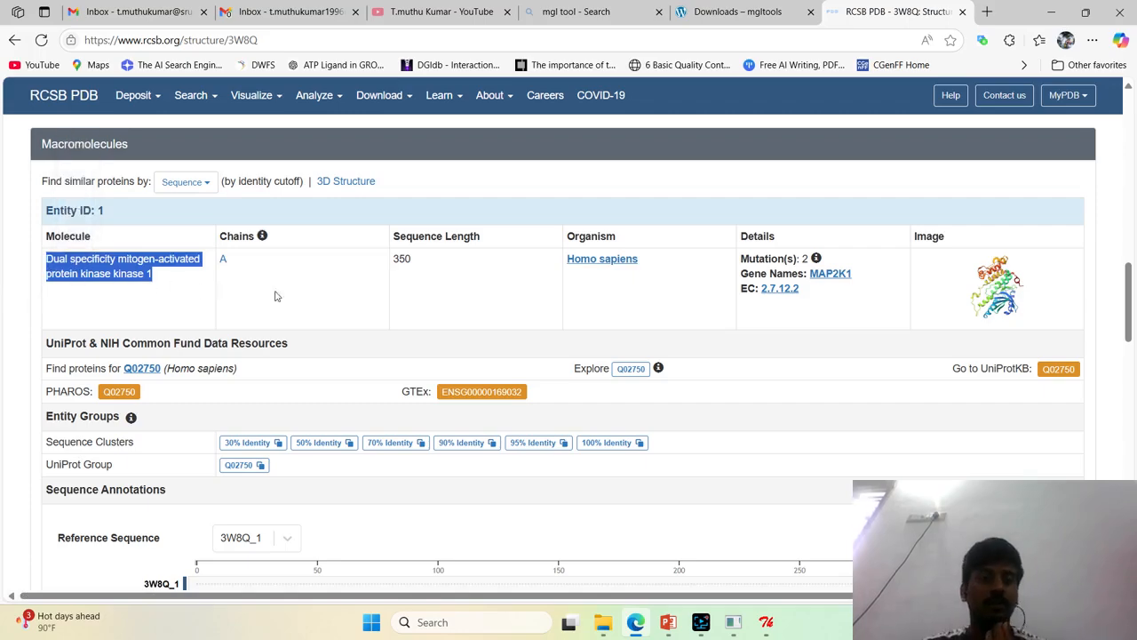
{"action": "left_click_drag", "start_coordinate": [260, 280], "coordinate": [189, 258]}
{"action": "left_click_drag", "start_coordinate": [415, 286], "coordinate": [406, 265]}
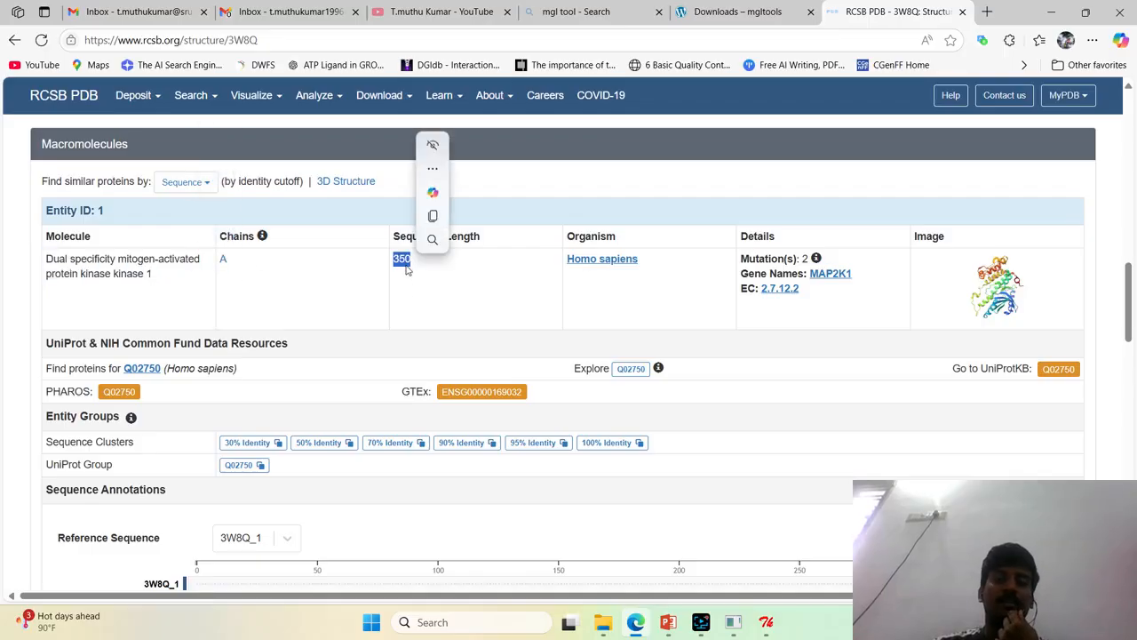
{"action": "mouse_move", "coordinate": [815, 260]}
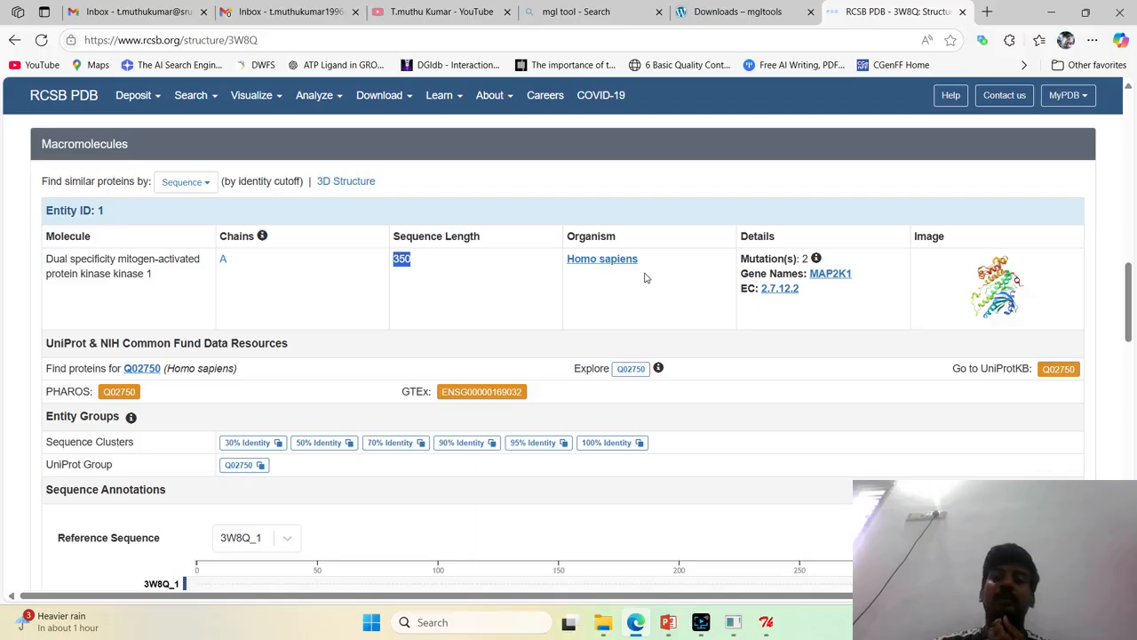
Examine the bound ligand listed under Small Molecules on the 3W8Q page
{"action": "scroll", "coordinate": [646, 278], "scroll_direction": "down", "scroll_amount": 5}
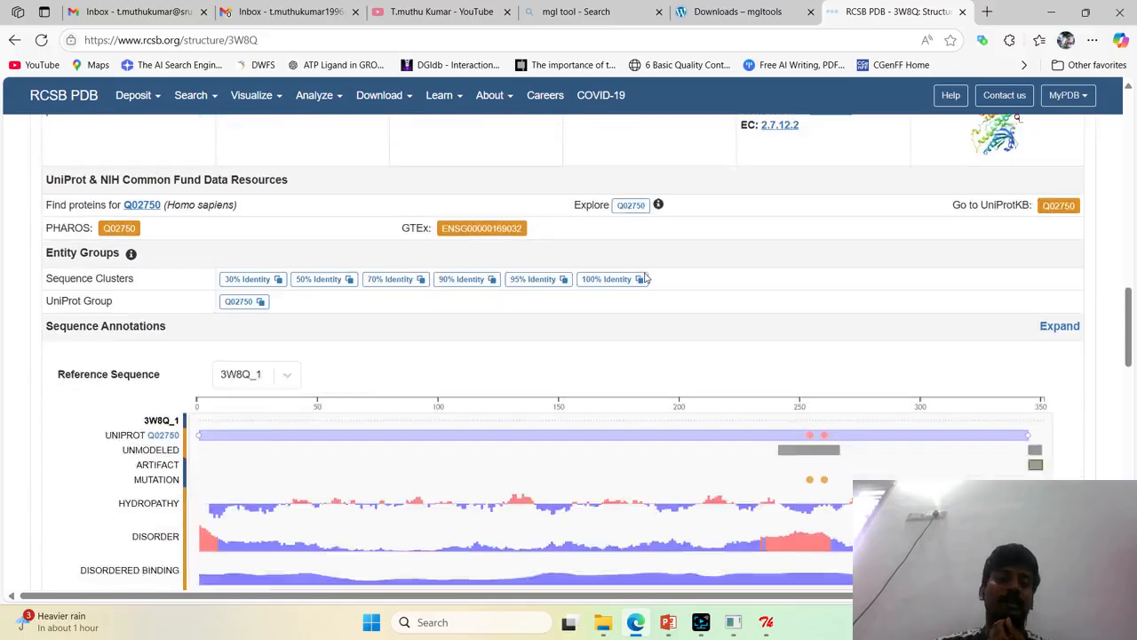
{"action": "scroll", "coordinate": [320, 421], "scroll_direction": "down", "scroll_amount": 3}
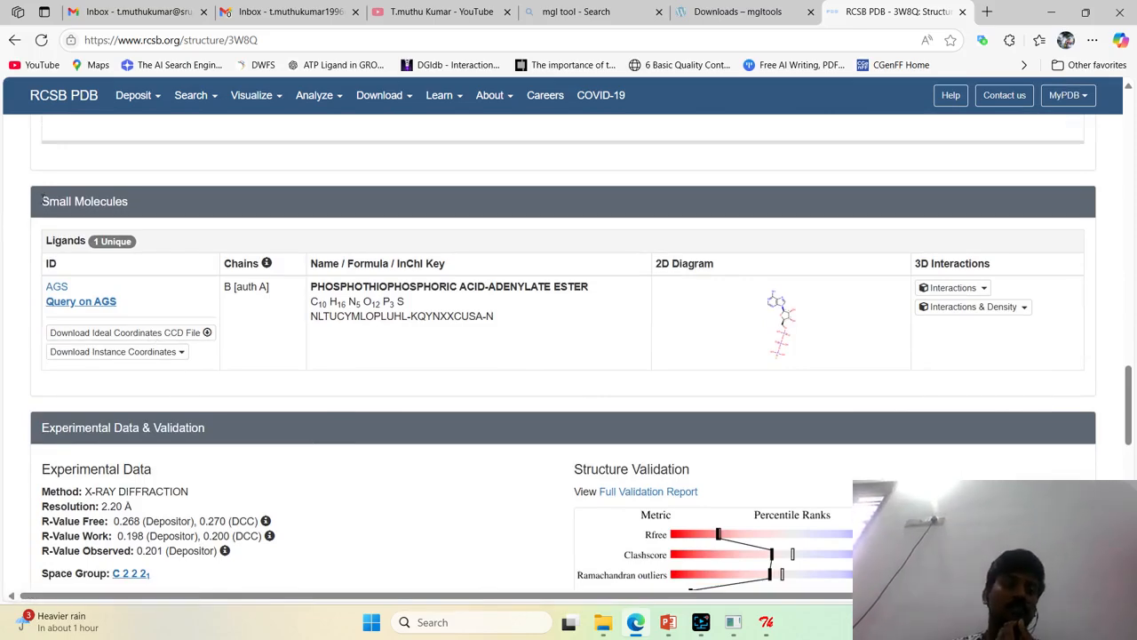
{"action": "left_click_drag", "start_coordinate": [42, 201], "coordinate": [158, 201]}
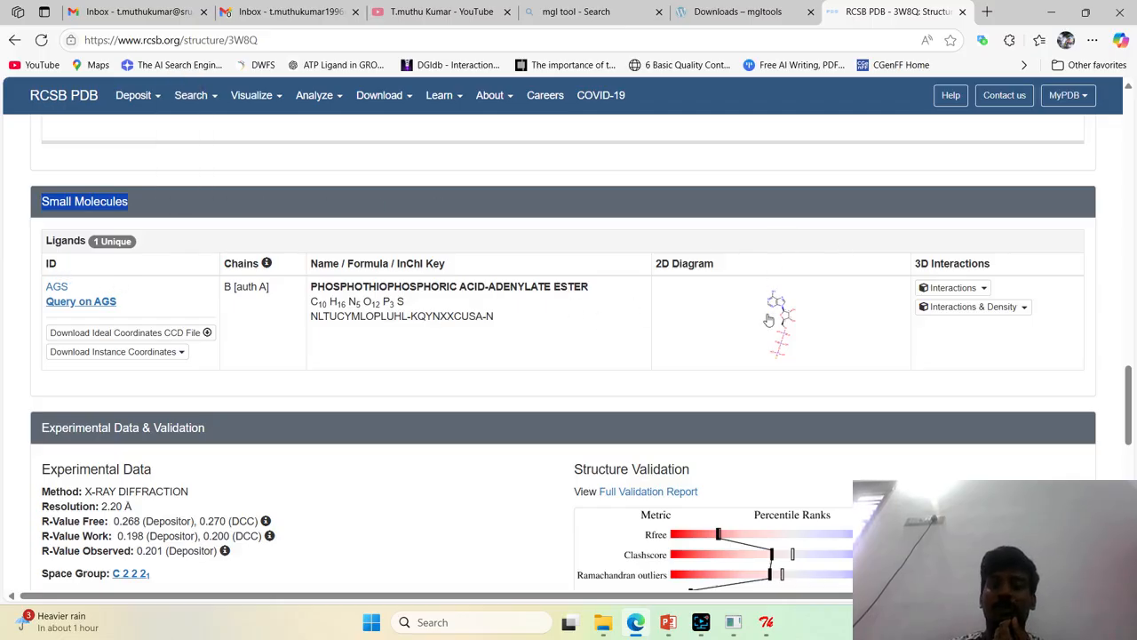
{"action": "scroll", "coordinate": [611, 370], "scroll_direction": "down", "scroll_amount": 6}
Download the 3W8Q structure file in Legacy PDB Format
{"action": "scroll", "coordinate": [611, 371], "scroll_direction": "up", "scroll_amount": 20}
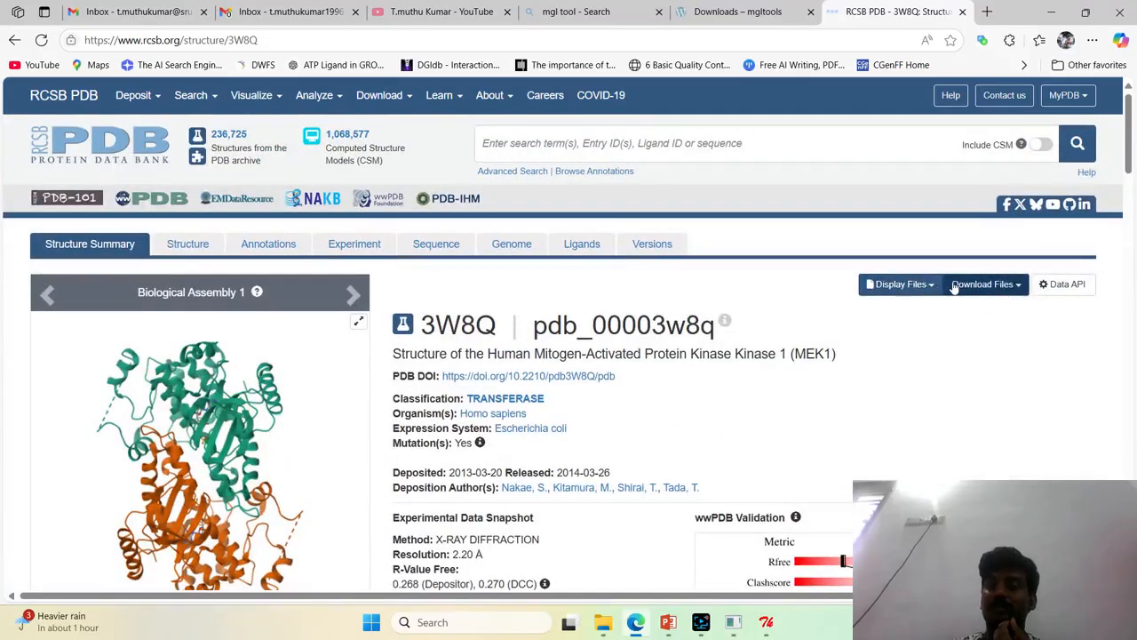
{"action": "left_click", "coordinate": [924, 284]}
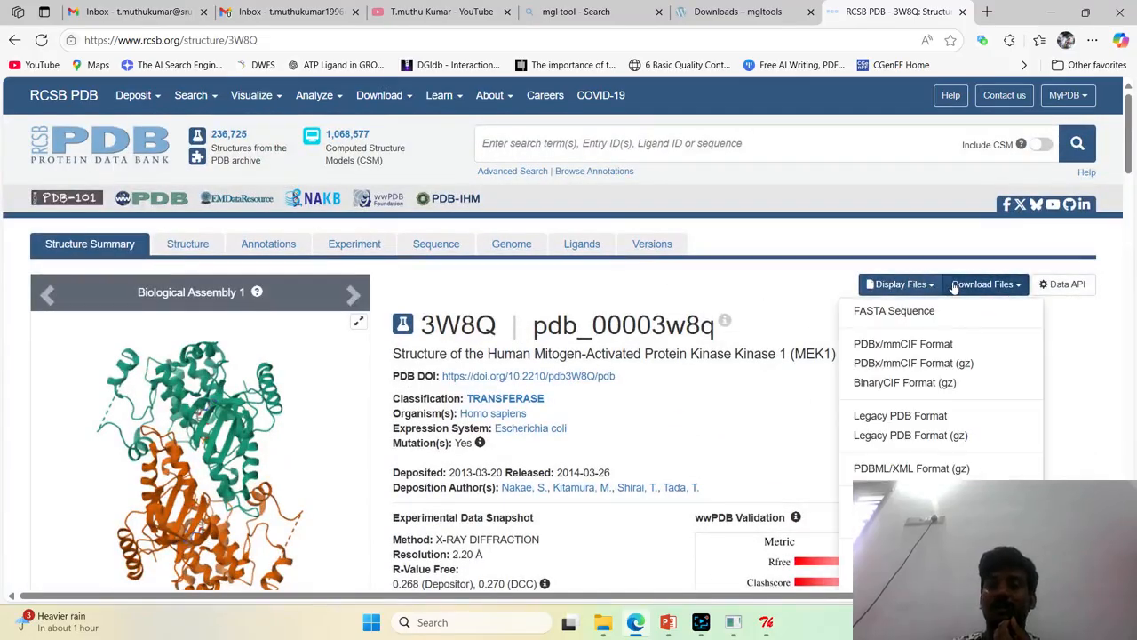
{"action": "left_click", "coordinate": [881, 416]}
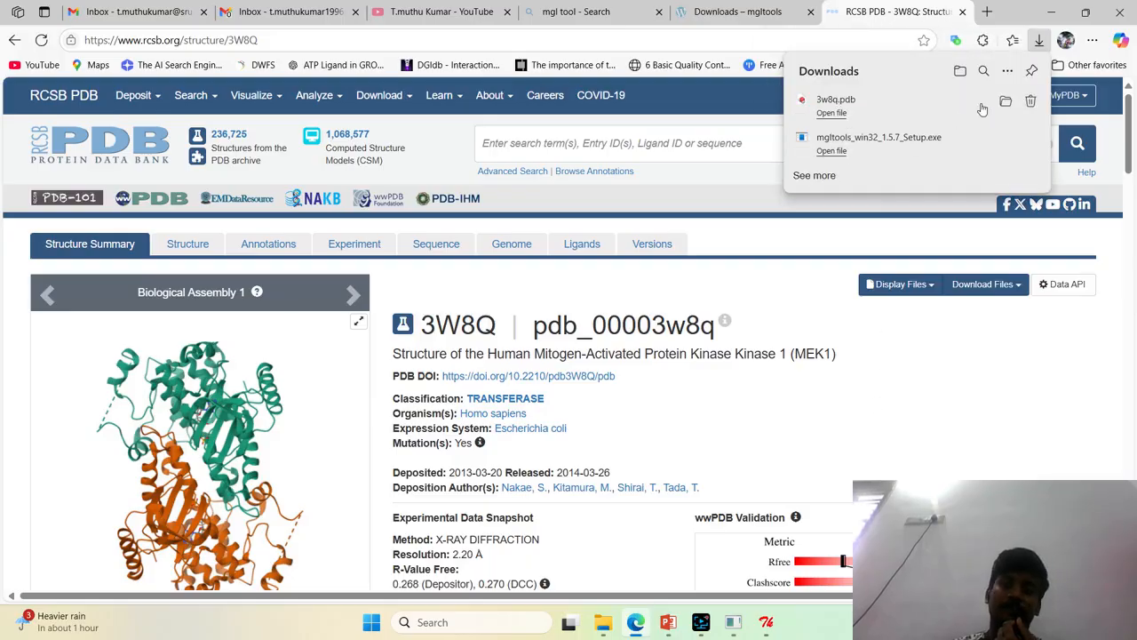
Move the downloaded 3w8q PDB file from the Downloads folder into the Autodock folder on the Desktop
{"action": "left_click", "coordinate": [1004, 104]}
{"action": "right_click", "coordinate": [392, 160]}
{"action": "left_click", "coordinate": [427, 187]}
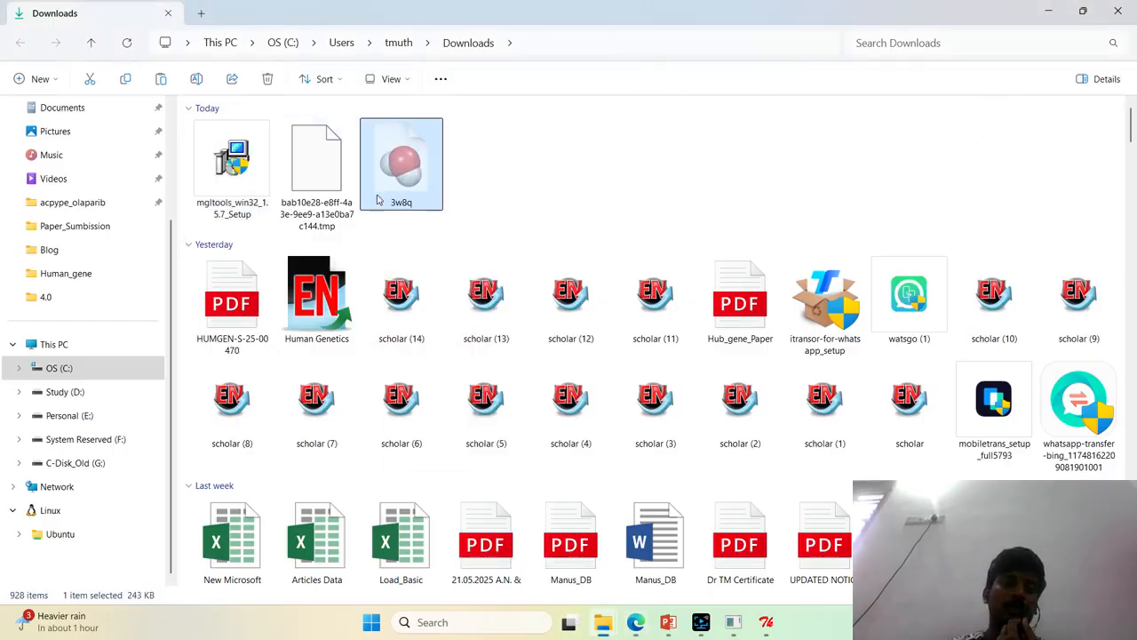
{"action": "scroll", "coordinate": [76, 207], "scroll_direction": "up", "scroll_amount": 3}
{"action": "left_click", "coordinate": [76, 207]}
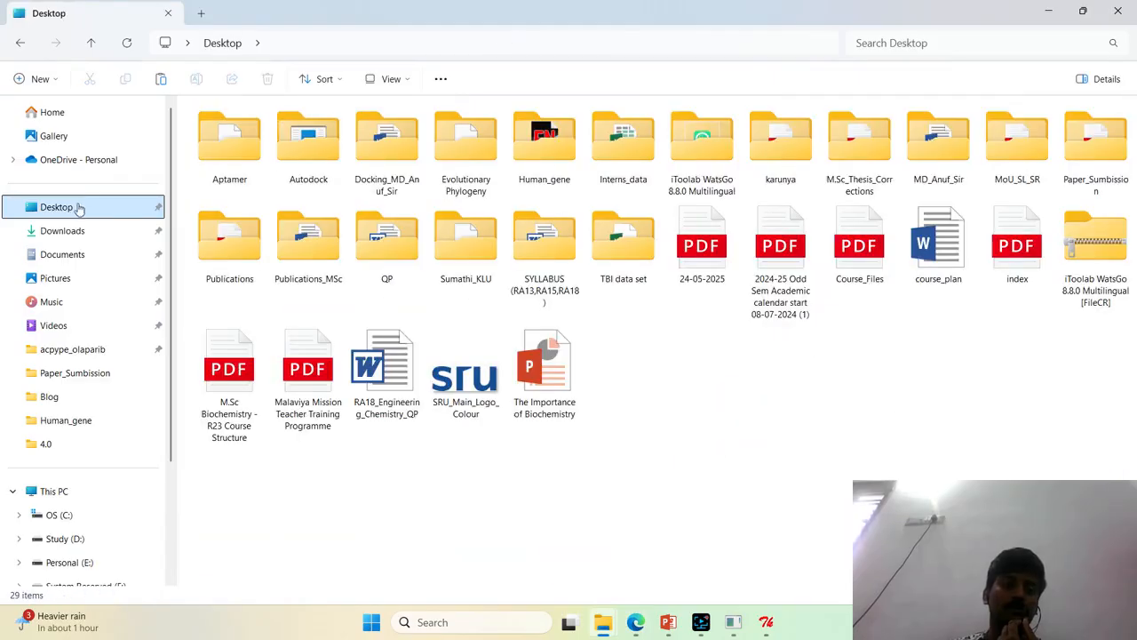
{"action": "double_click", "coordinate": [338, 169]}
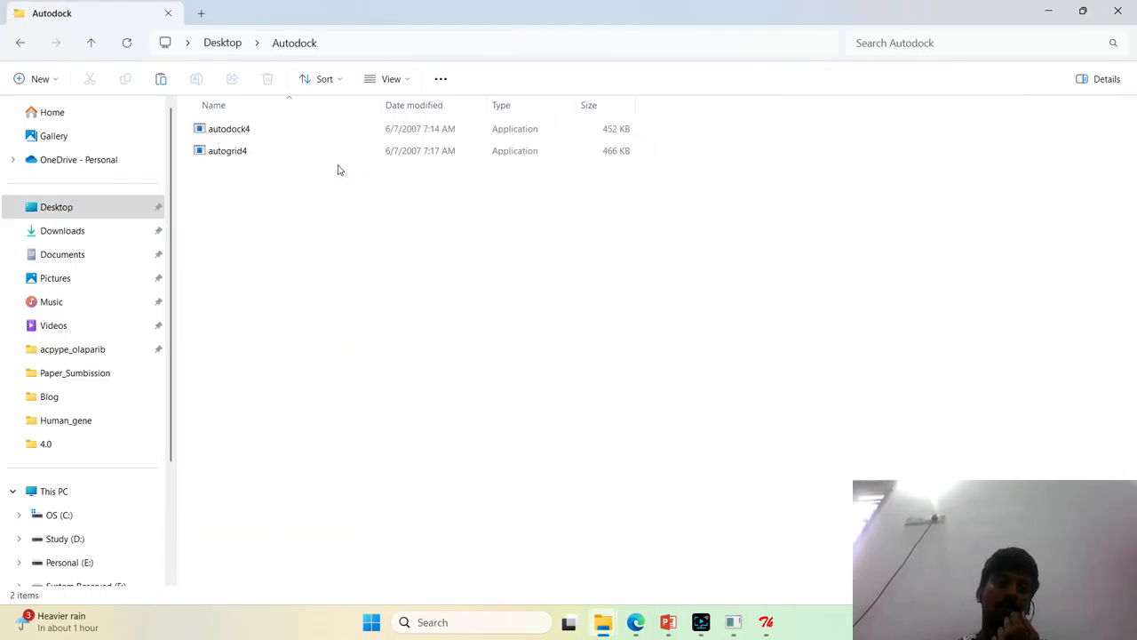
{"action": "right_click", "coordinate": [407, 277]}
{"action": "left_click", "coordinate": [429, 296]}
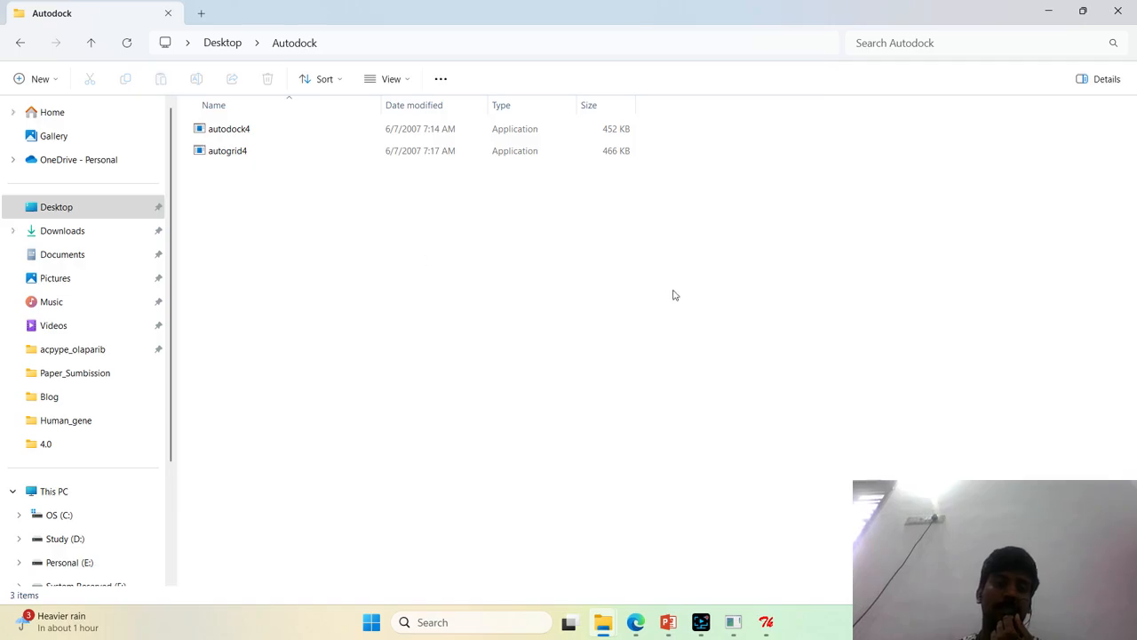
{"action": "left_click", "coordinate": [684, 284]}
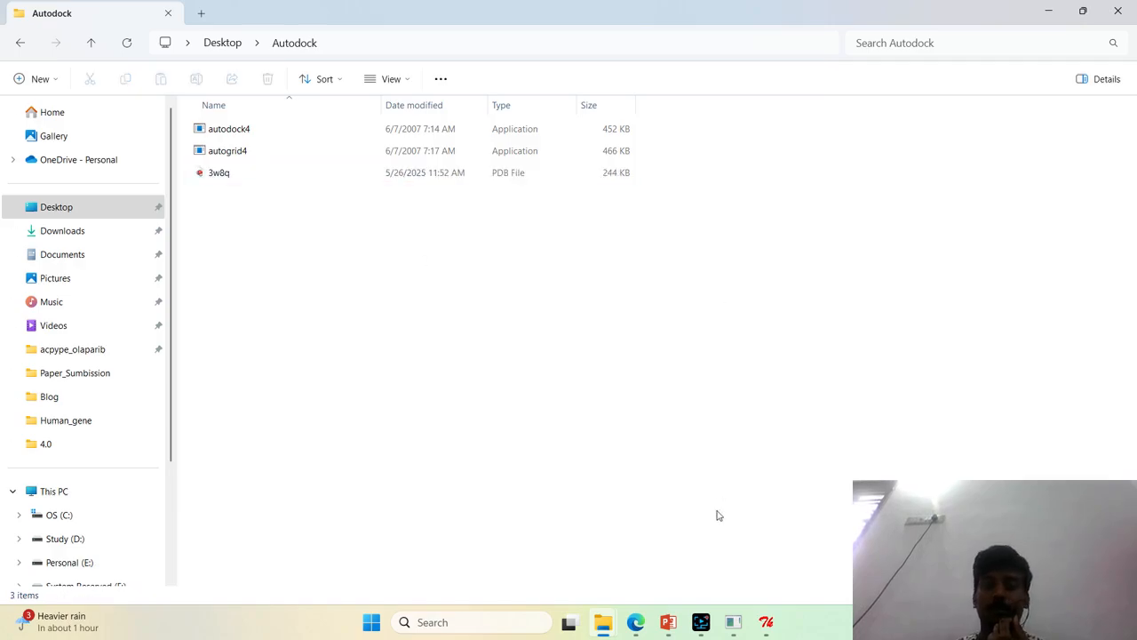
Switch to Edge, search the web for uniprot and open the UniProt website, closing the search results tab
{"action": "left_click", "coordinate": [636, 630]}
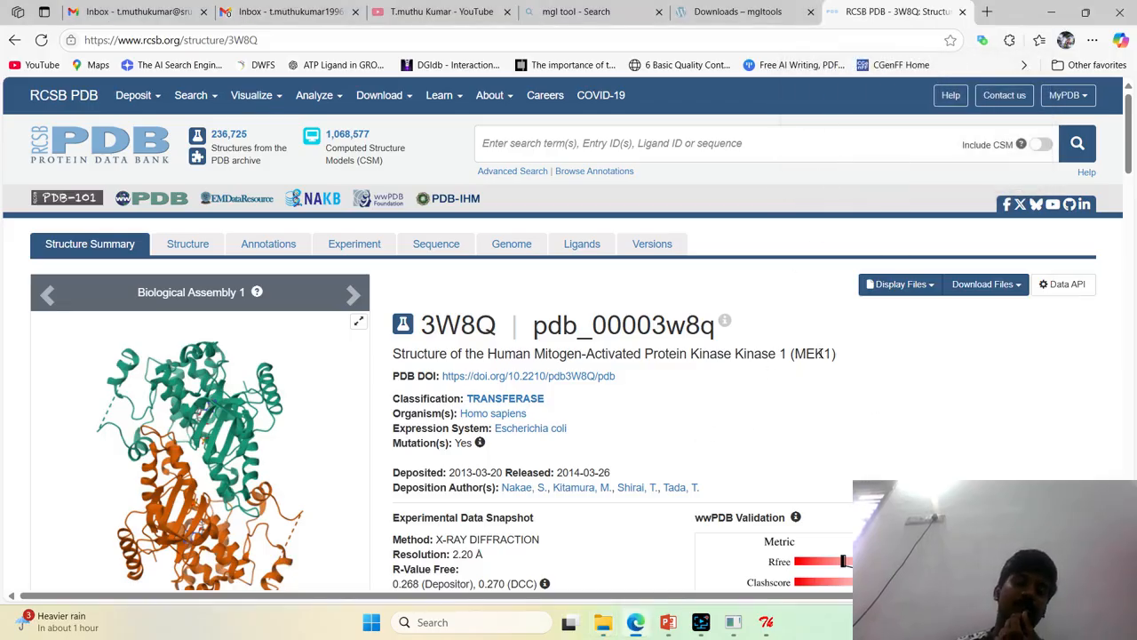
{"action": "left_click", "coordinate": [732, 38]}
{"action": "type", "text": "unipro"}
{"action": "key", "text": "Return"}
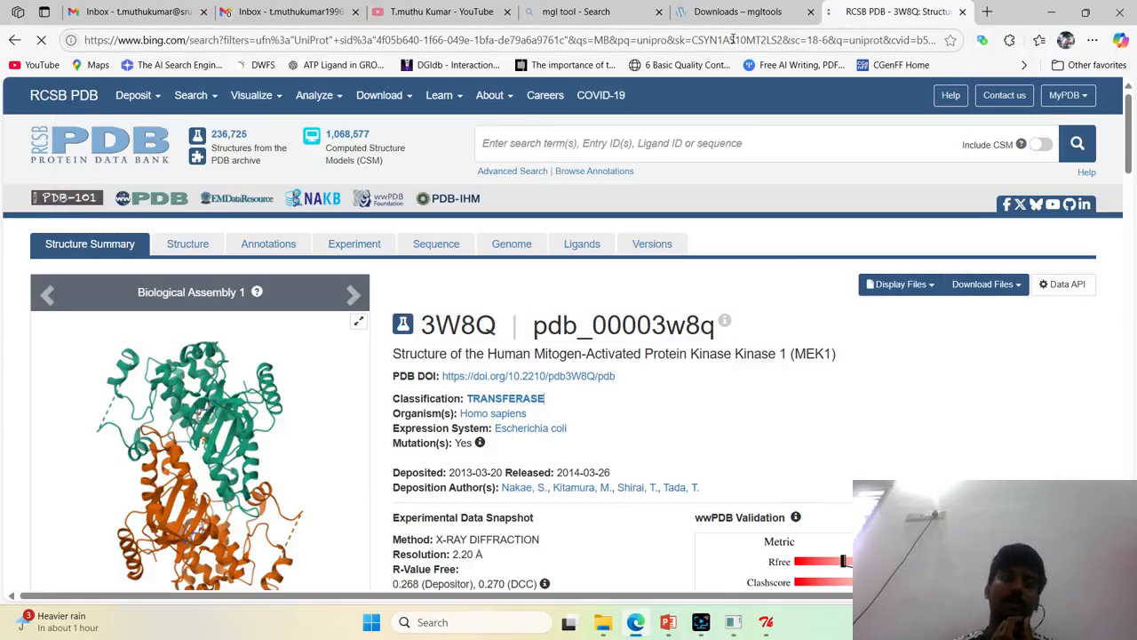
{"action": "left_click", "coordinate": [173, 300]}
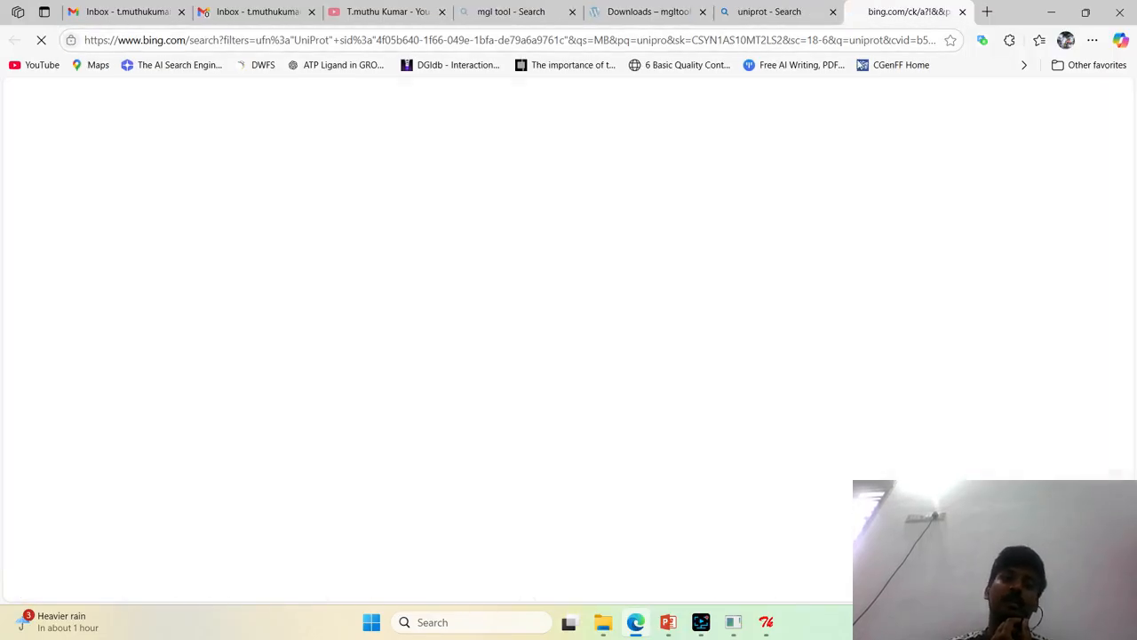
{"action": "left_click", "coordinate": [789, 16]}
{"action": "left_click", "coordinate": [832, 13]}
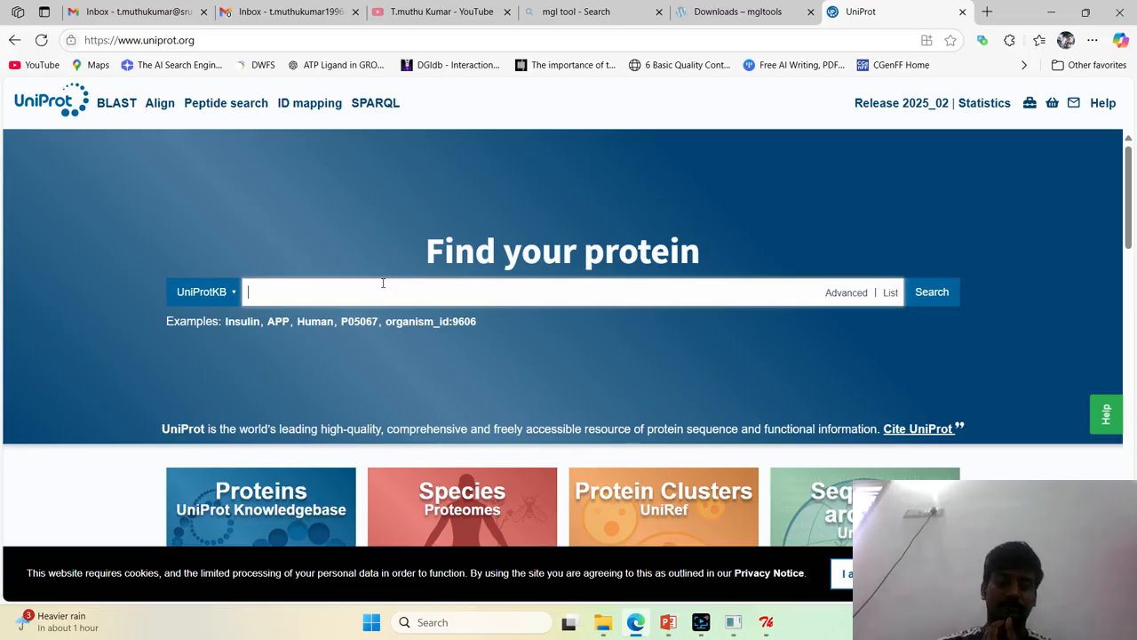
Search UniProtKB for mapk and look through the listed entries, closing the UniProt page when done
{"action": "type", "text": "mapk"}
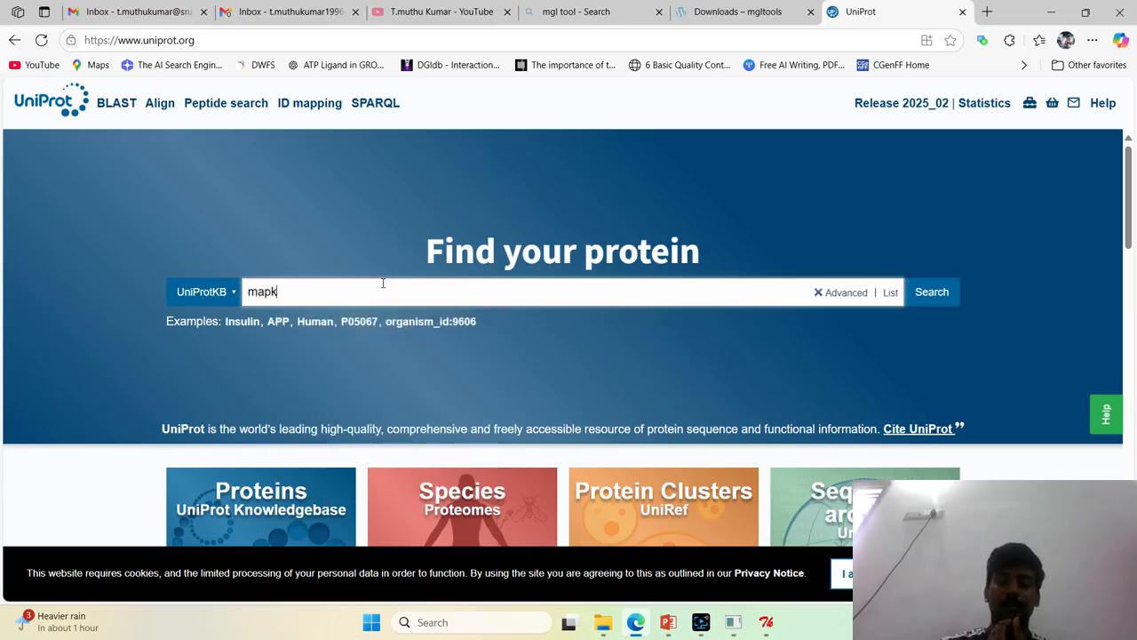
{"action": "key", "text": "Return"}
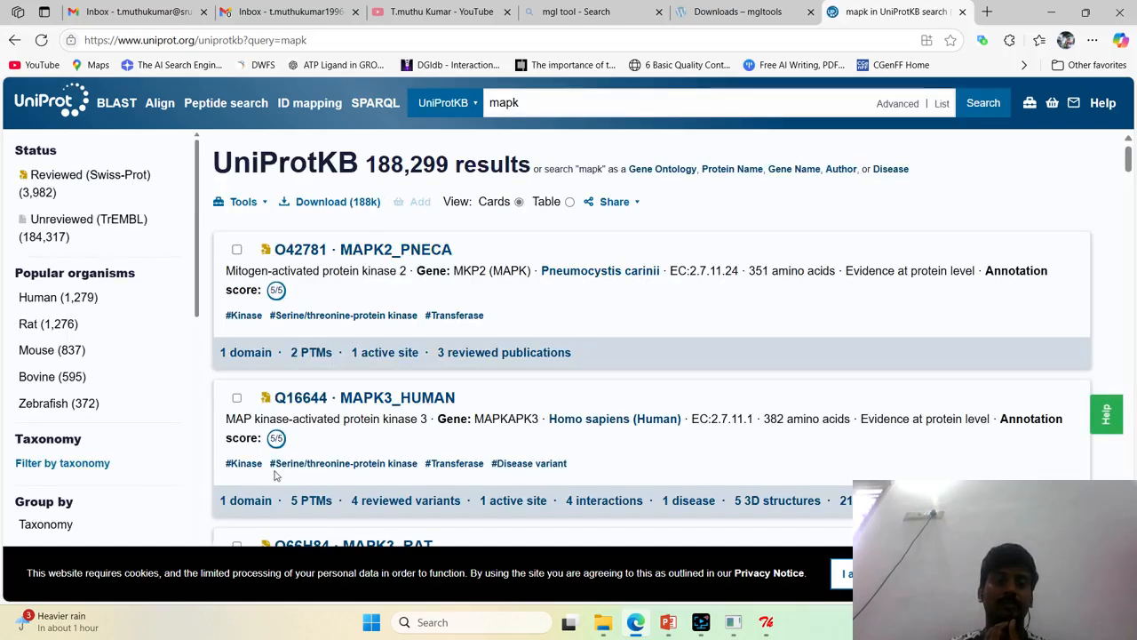
{"action": "scroll", "coordinate": [470, 396], "scroll_direction": "down", "scroll_amount": 1}
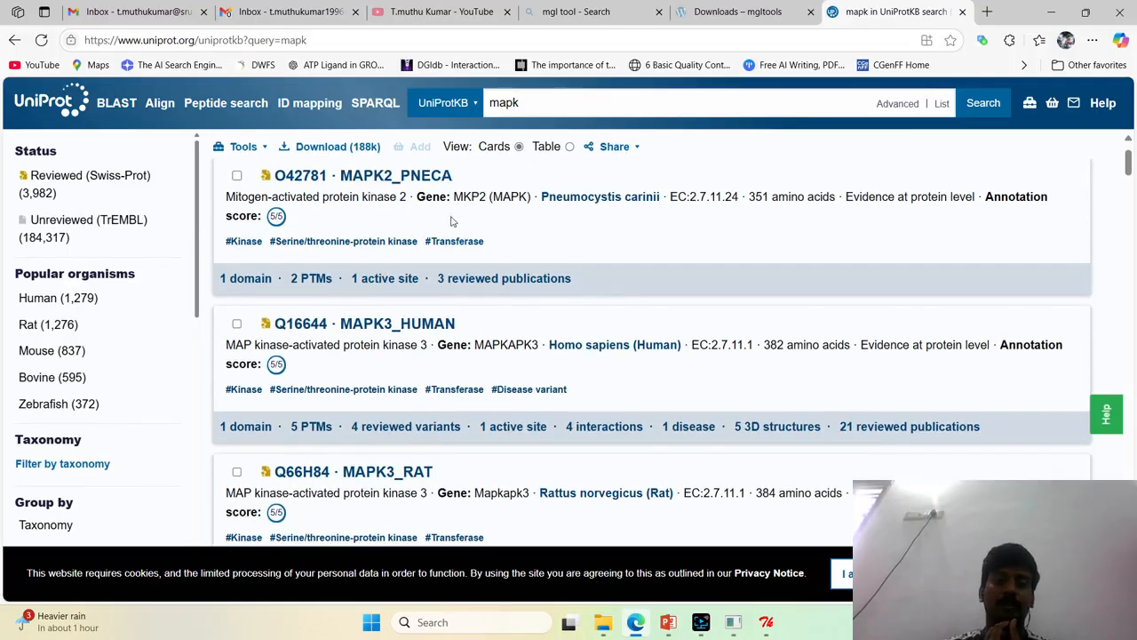
{"action": "scroll", "coordinate": [761, 337], "scroll_direction": "down", "scroll_amount": 8}
{"action": "scroll", "coordinate": [762, 340], "scroll_direction": "down", "scroll_amount": 15}
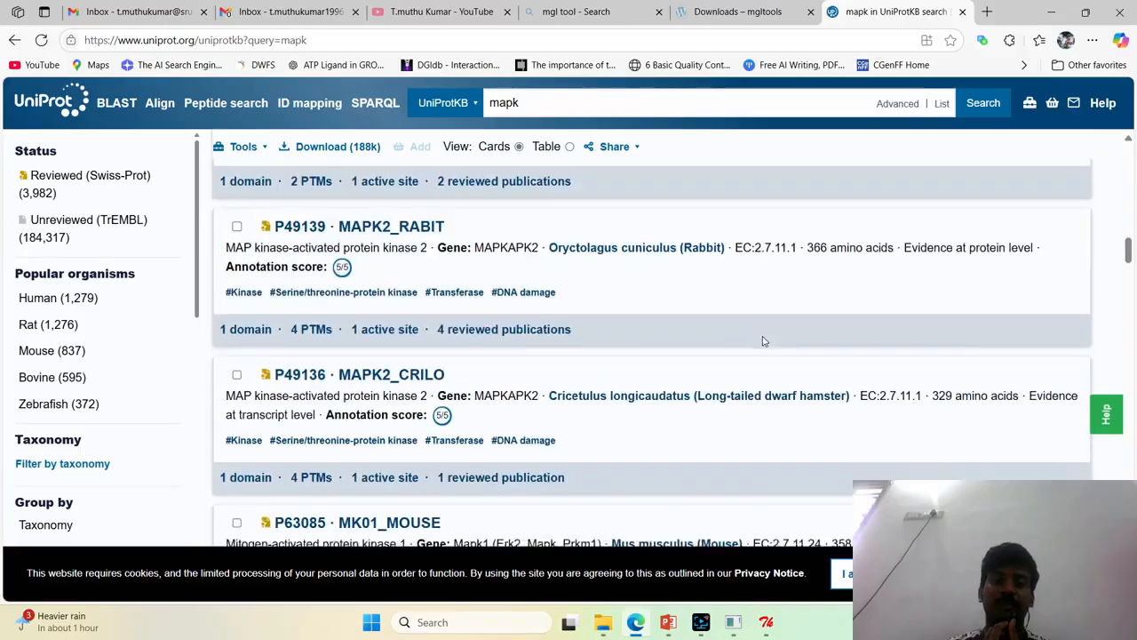
{"action": "scroll", "coordinate": [763, 340], "scroll_direction": "up", "scroll_amount": 20}
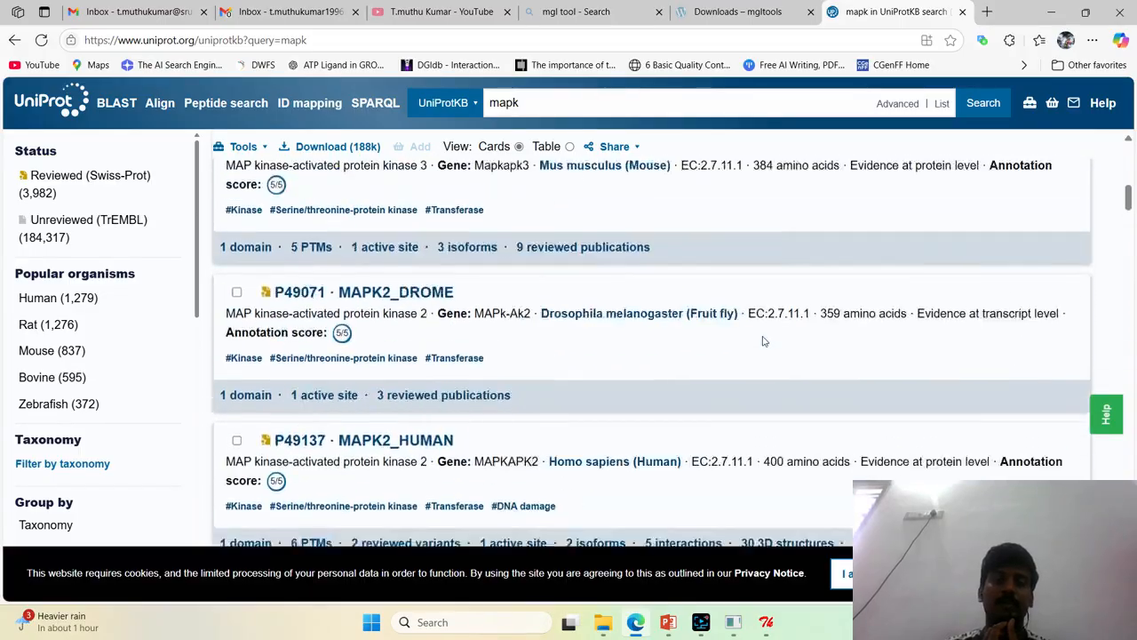
{"action": "scroll", "coordinate": [762, 340], "scroll_direction": "up", "scroll_amount": 3}
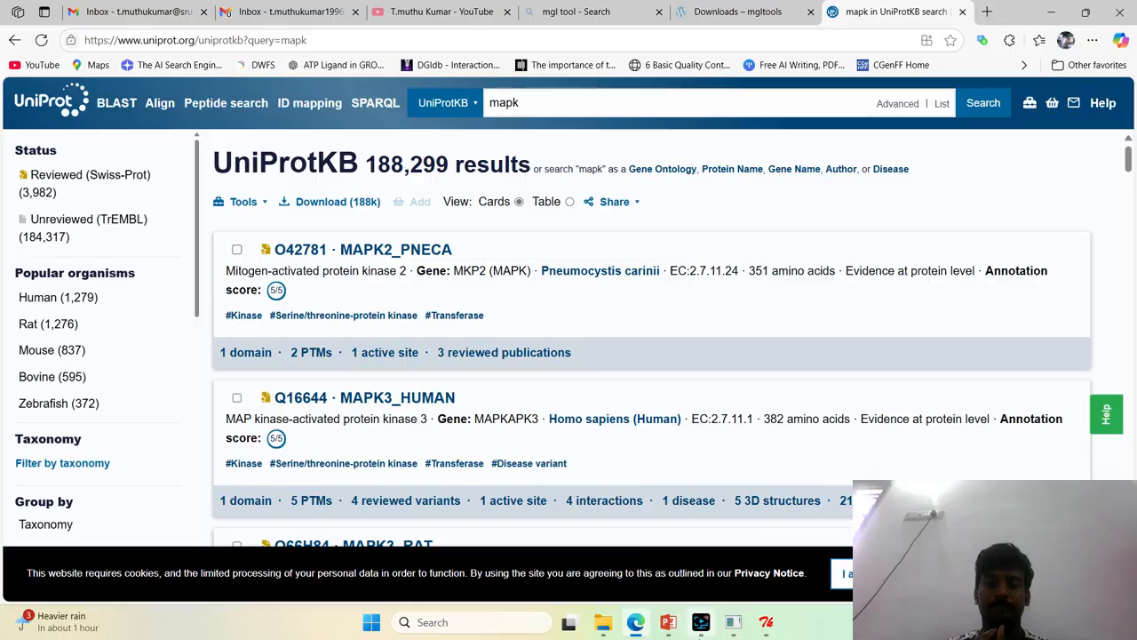
{"action": "left_click", "coordinate": [962, 12]}
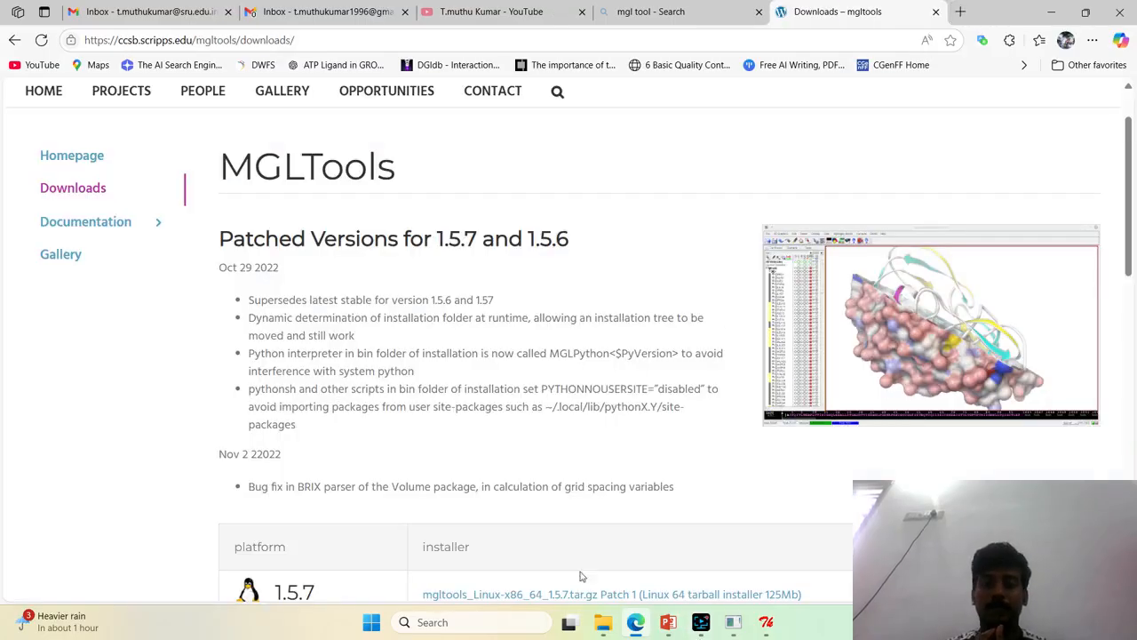
Finish the MGLTools 1.5.7 setup with Launch PMV, Create Desktop Shortcut and Create Quick Launch Shortcut disabled
{"action": "left_click", "coordinate": [764, 633]}
{"action": "left_click", "coordinate": [173, 199]}
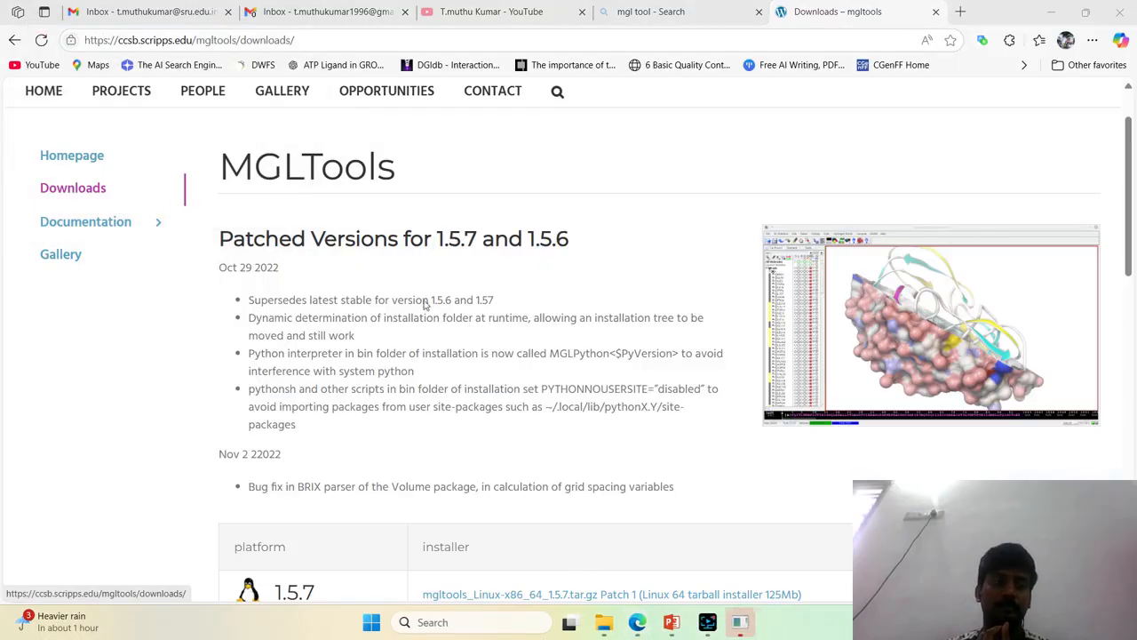
{"action": "left_click", "coordinate": [750, 624]}
{"action": "left_click", "coordinate": [569, 342]}
{"action": "left_click", "coordinate": [570, 356]}
{"action": "left_click", "coordinate": [573, 371]}
{"action": "left_click", "coordinate": [666, 477]}
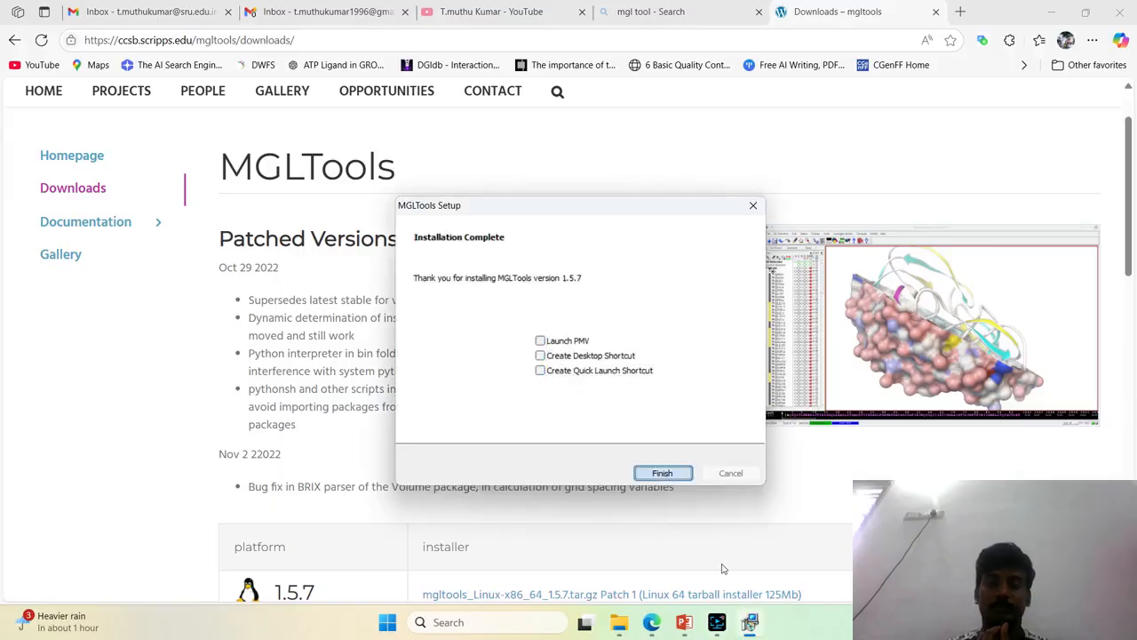
Switch to the Autodock folder in File Explorer and open the 3w8q PDB file in a maximized Notepad window
{"action": "scroll", "coordinate": [686, 435], "scroll_direction": "down", "scroll_amount": 1}
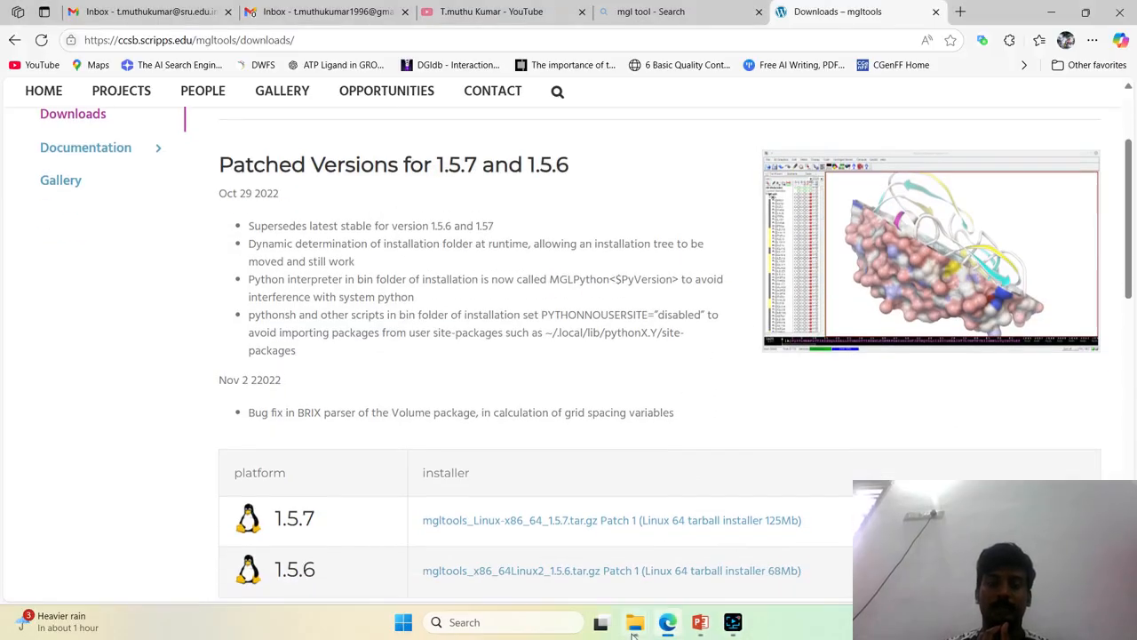
{"action": "mouse_move", "coordinate": [638, 629]}
{"action": "left_click", "coordinate": [749, 548]}
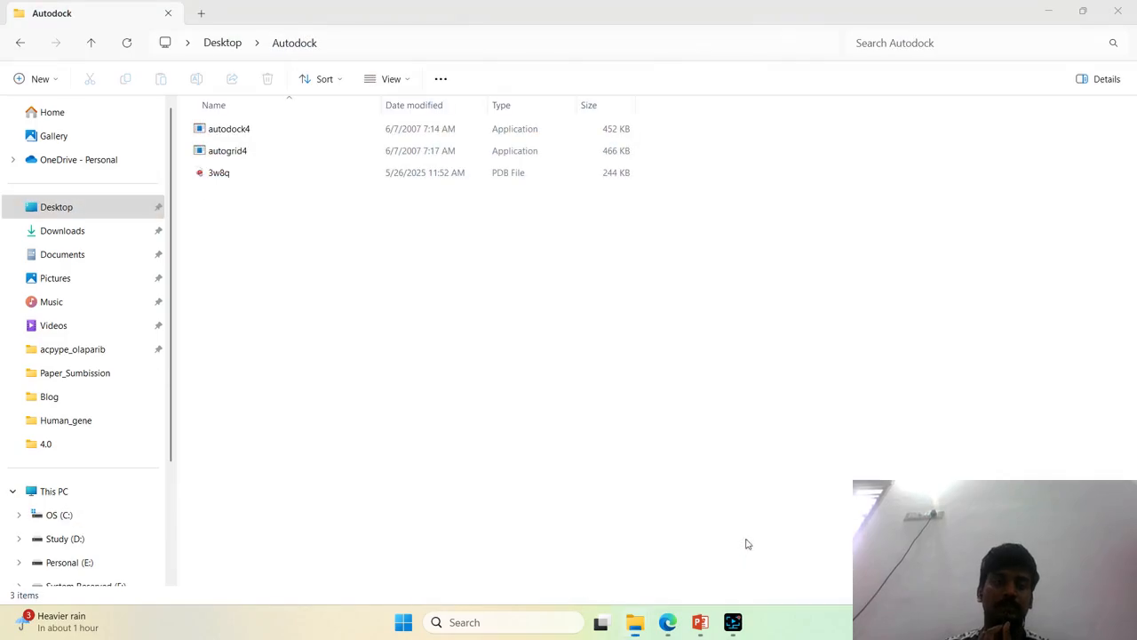
{"action": "left_click", "coordinate": [381, 178]}
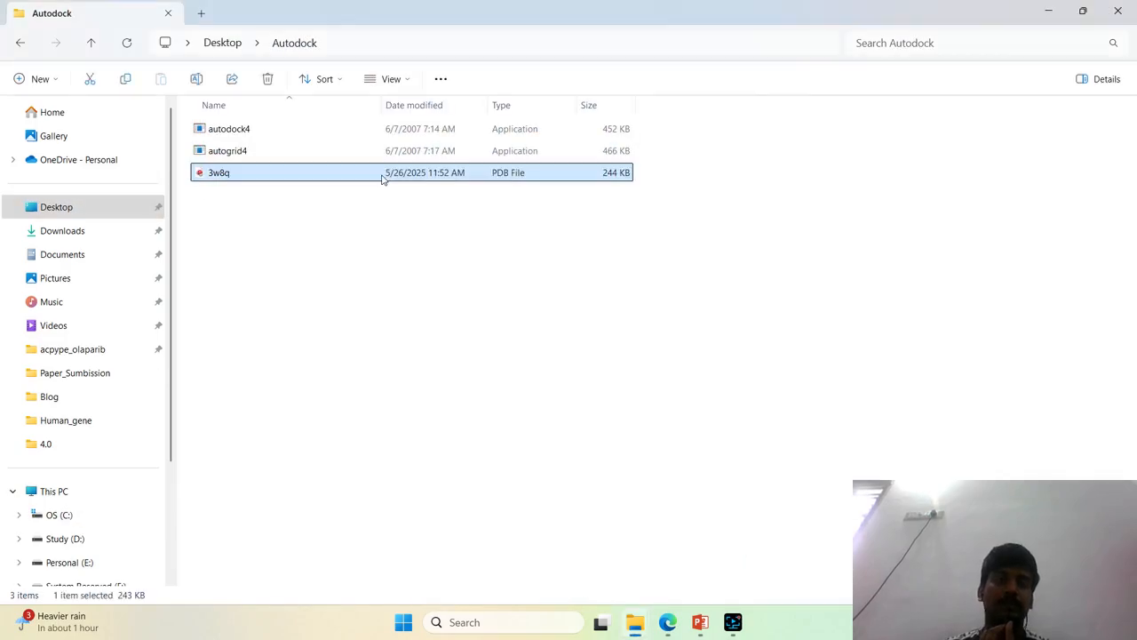
{"action": "right_click", "coordinate": [381, 179]}
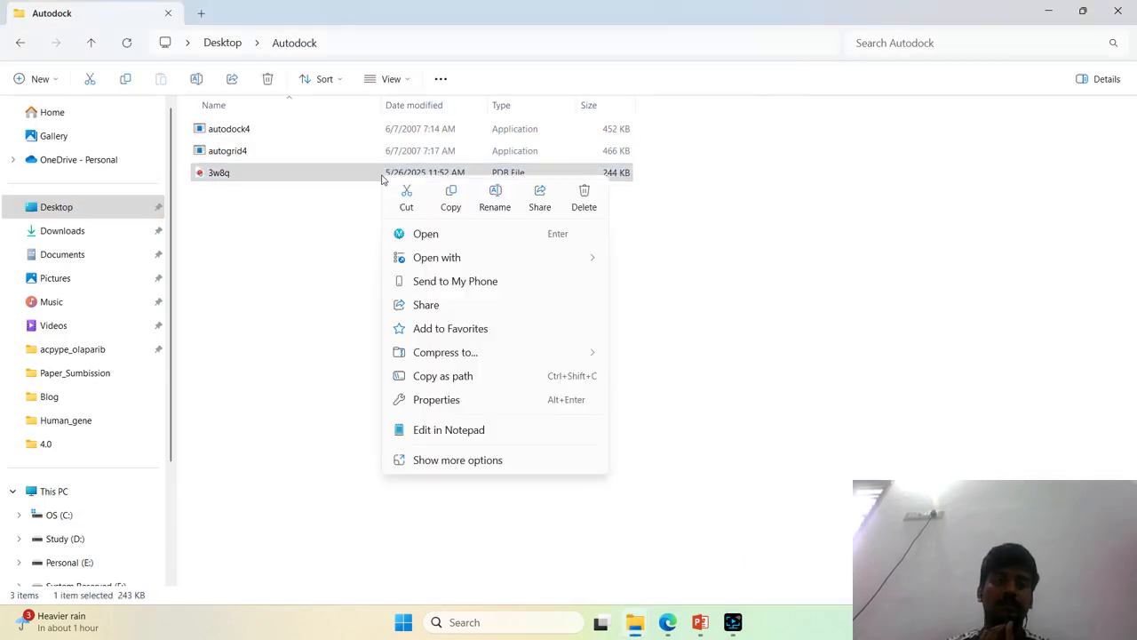
{"action": "left_click", "coordinate": [435, 438]}
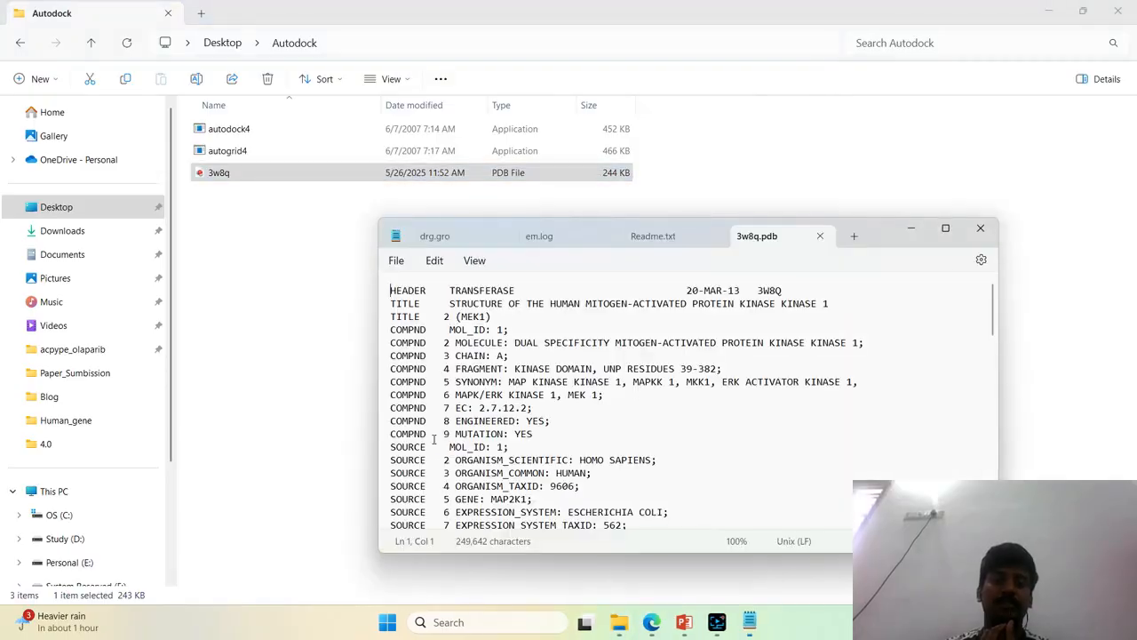
{"action": "left_click", "coordinate": [946, 228]}
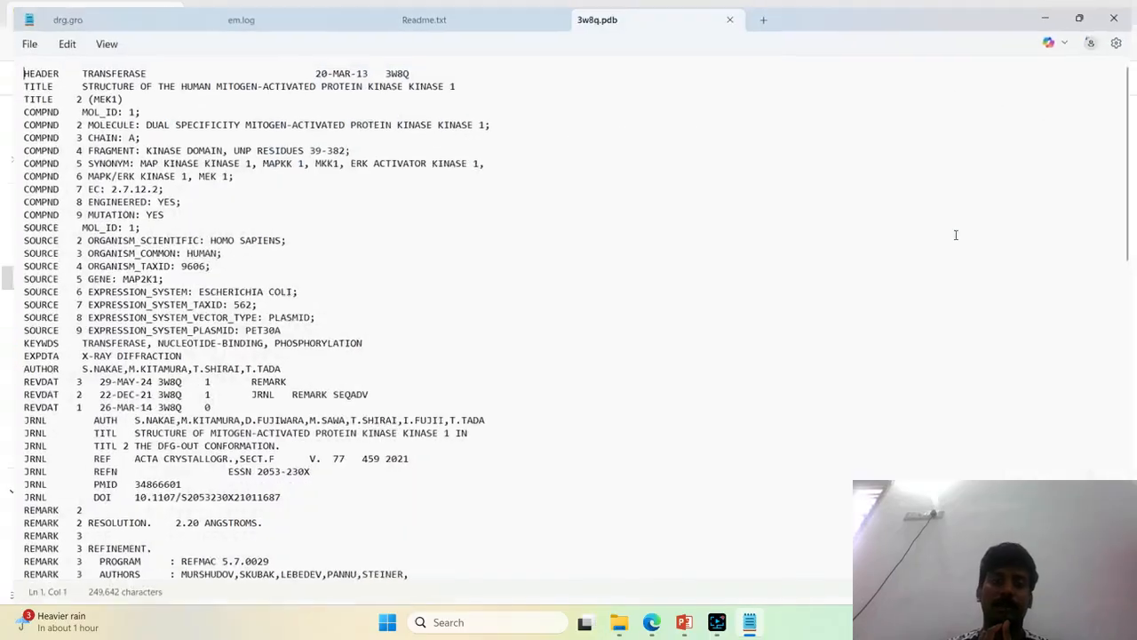
{"action": "left_click", "coordinate": [265, 158]}
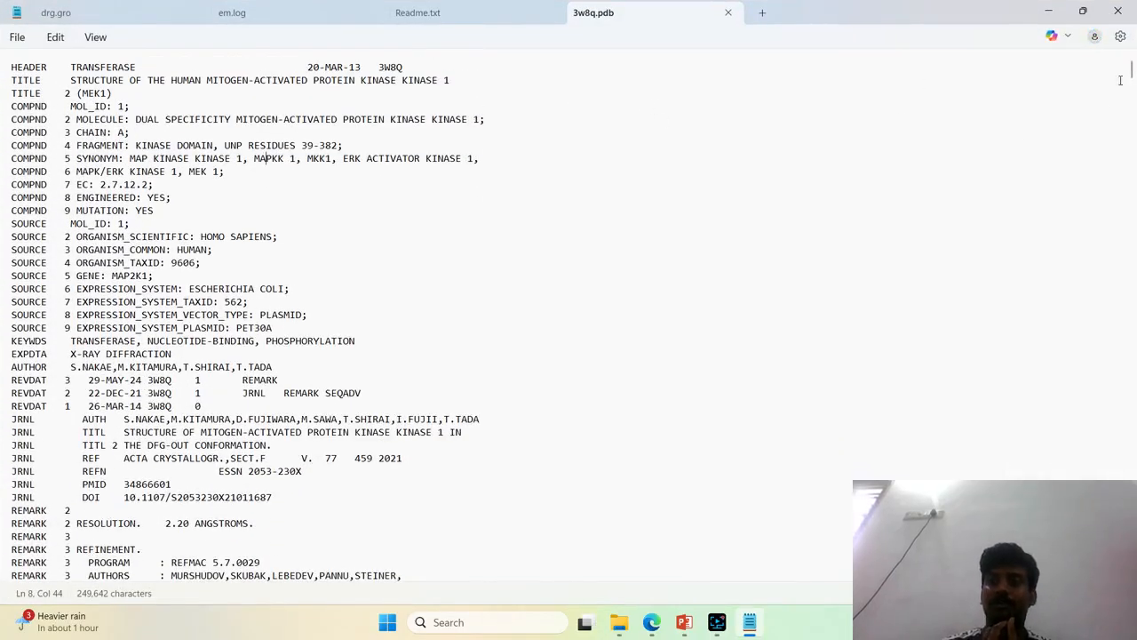
Examine the HOH water HETATM records near the end of the 3w8q.pdb file
{"action": "left_click_drag", "start_coordinate": [1131, 69], "coordinate": [1131, 569]}
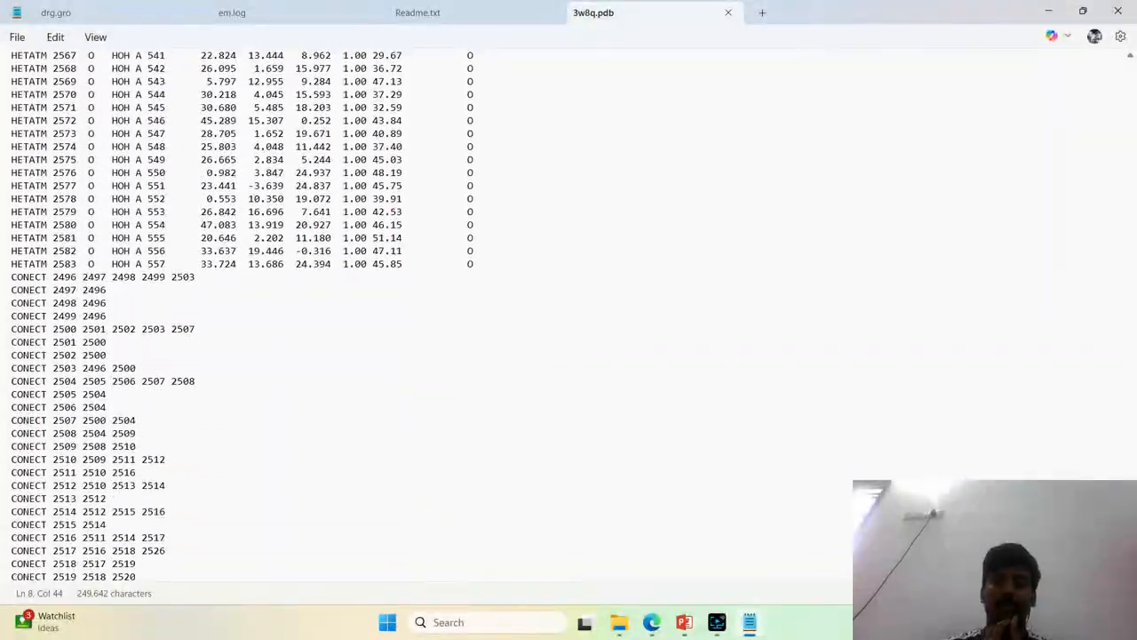
{"action": "left_click", "coordinate": [484, 275]}
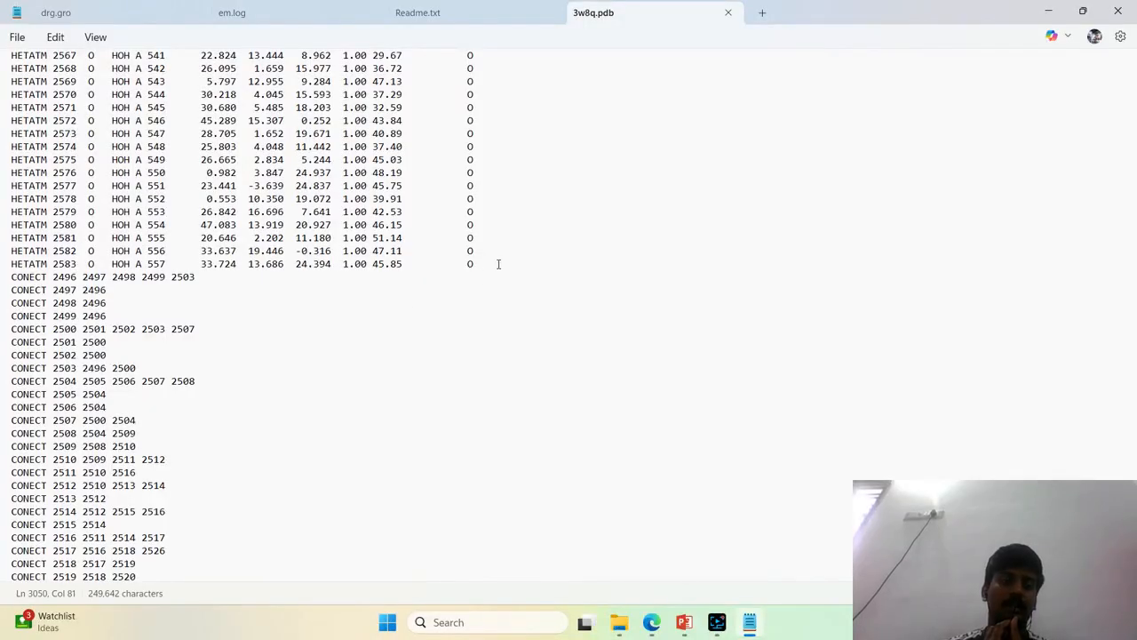
{"action": "left_click", "coordinate": [479, 264]}
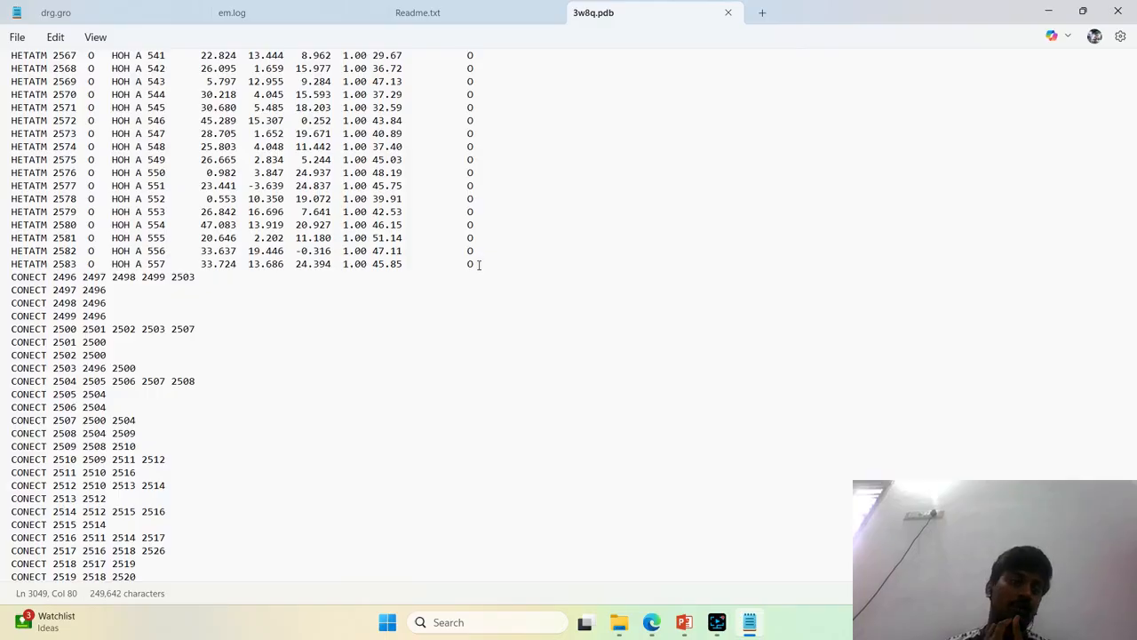
{"action": "left_click_drag", "start_coordinate": [122, 237], "coordinate": [133, 235]}
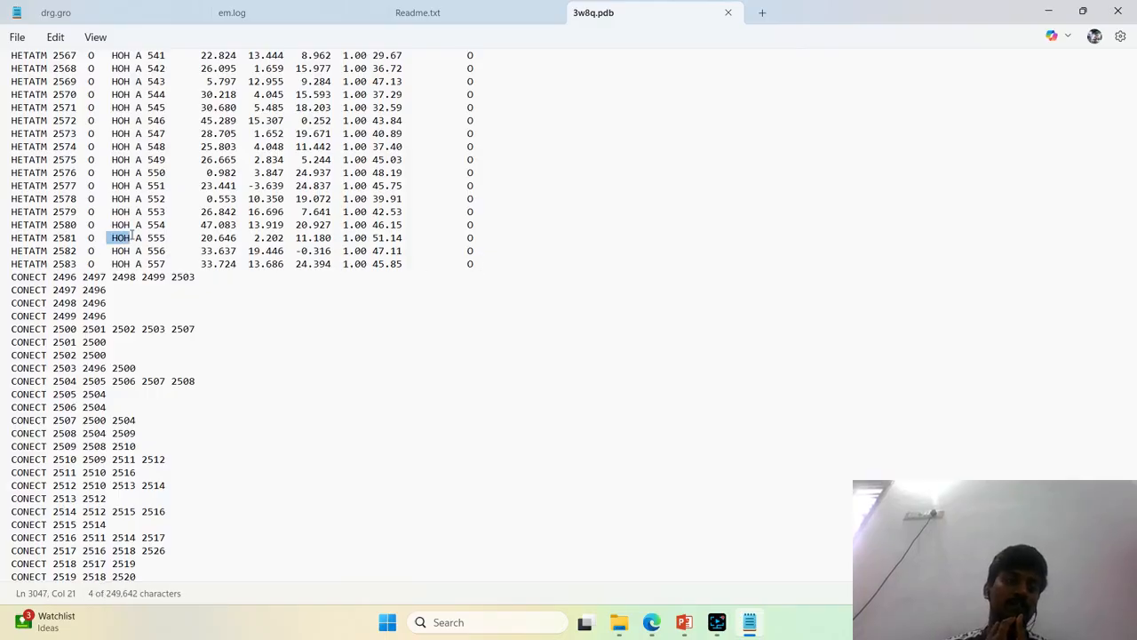
{"action": "triple_click", "coordinate": [5, 238]}
{"action": "scroll", "coordinate": [131, 233], "scroll_direction": "up", "scroll_amount": 20}
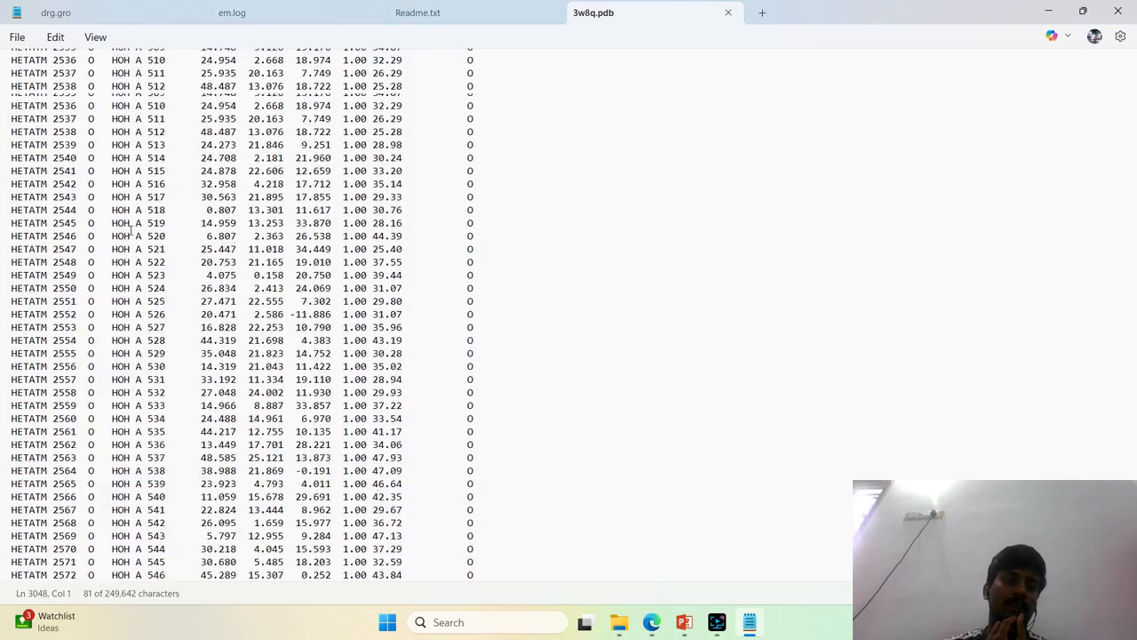
{"action": "scroll", "coordinate": [132, 233], "scroll_direction": "down", "scroll_amount": 8}
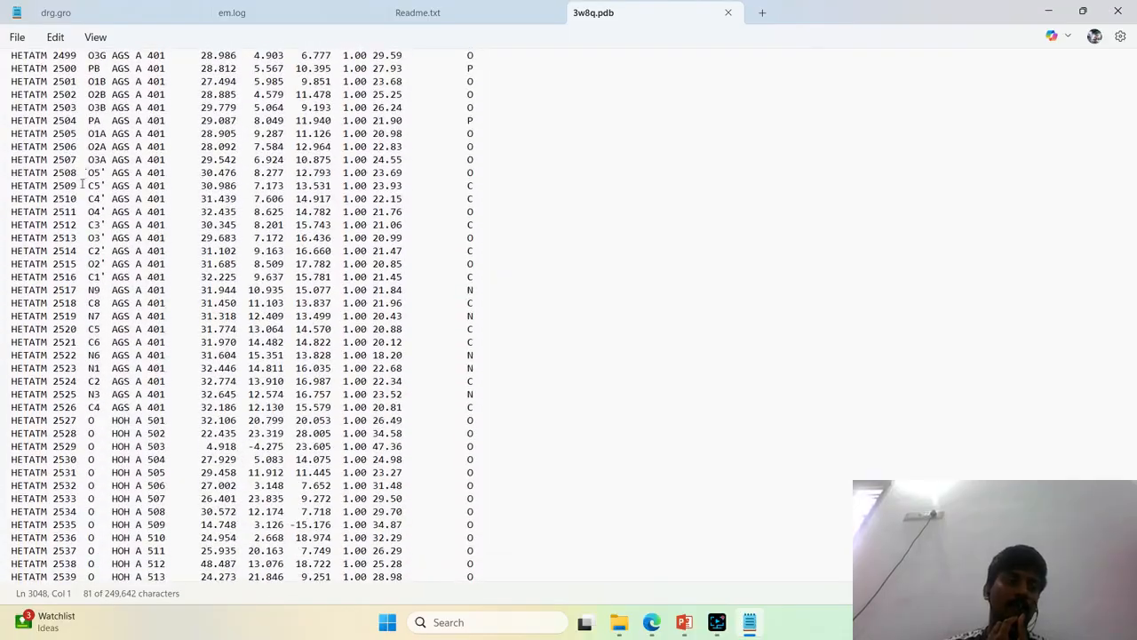
Delete all HETATM records for the AGS ligand and HOH waters between the TER line and the CONECT records
{"action": "double_click", "coordinate": [122, 173]}
{"action": "scroll", "coordinate": [162, 160], "scroll_direction": "up", "scroll_amount": 2}
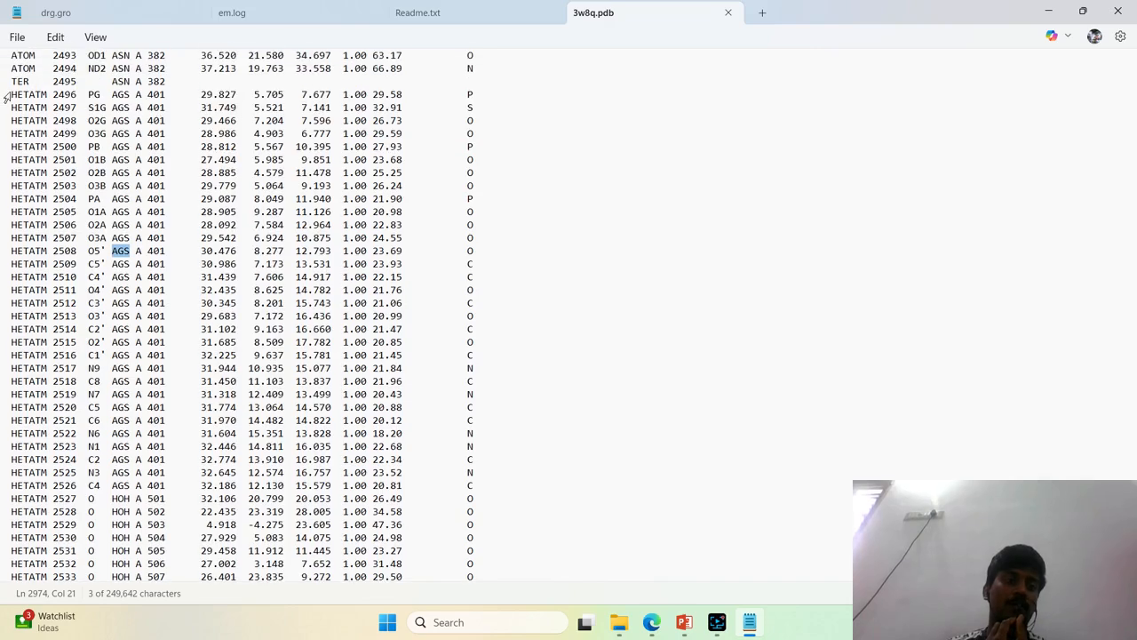
{"action": "left_click_drag", "start_coordinate": [12, 92], "coordinate": [510, 132]}
{"action": "key", "text": "Delete"}
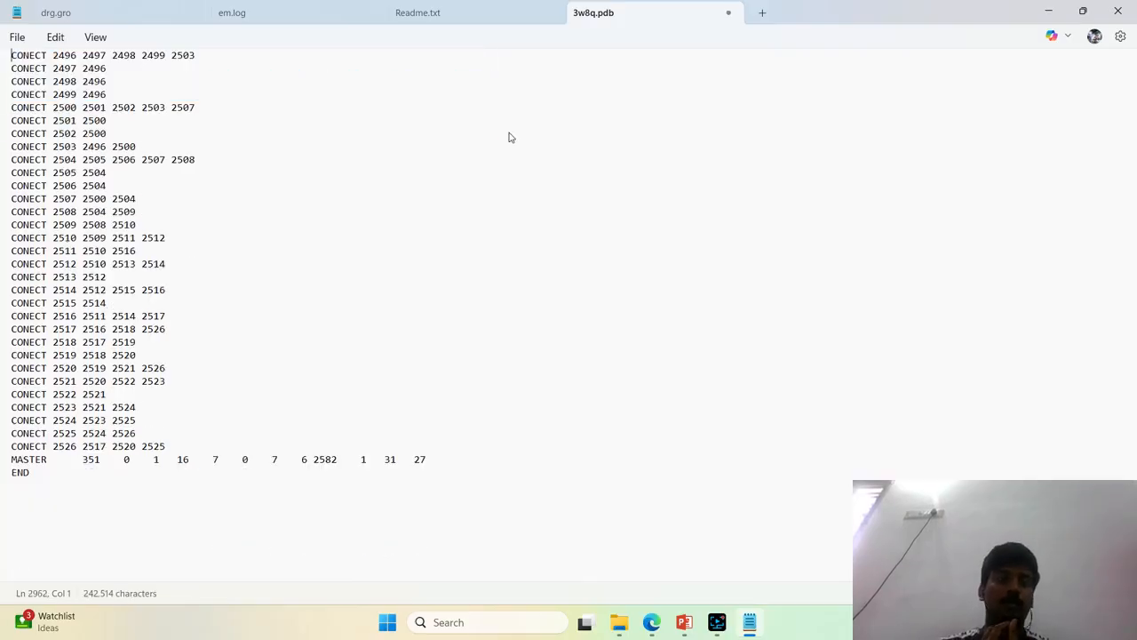
Save the edited 3w8q.pdb file, close it and minimize Notepad to return to the Autodock folder
{"action": "scroll", "coordinate": [510, 137], "scroll_direction": "up", "scroll_amount": 6}
{"action": "key", "text": "ctrl+s"}
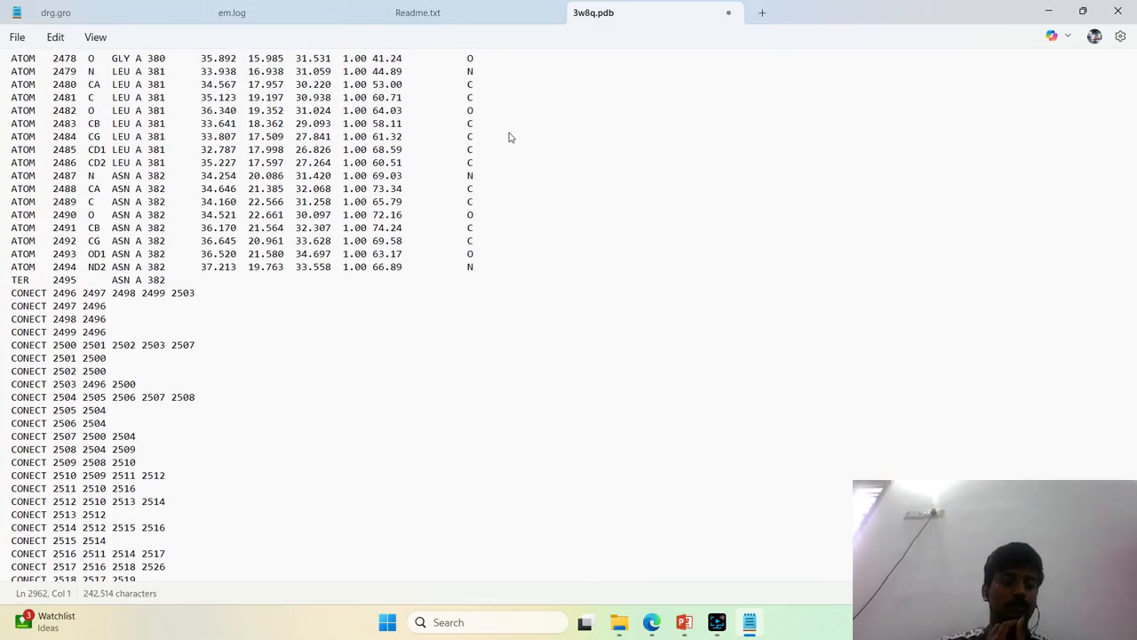
{"action": "left_click", "coordinate": [729, 13]}
{"action": "left_click", "coordinate": [1048, 11]}
{"action": "left_click", "coordinate": [460, 310]}
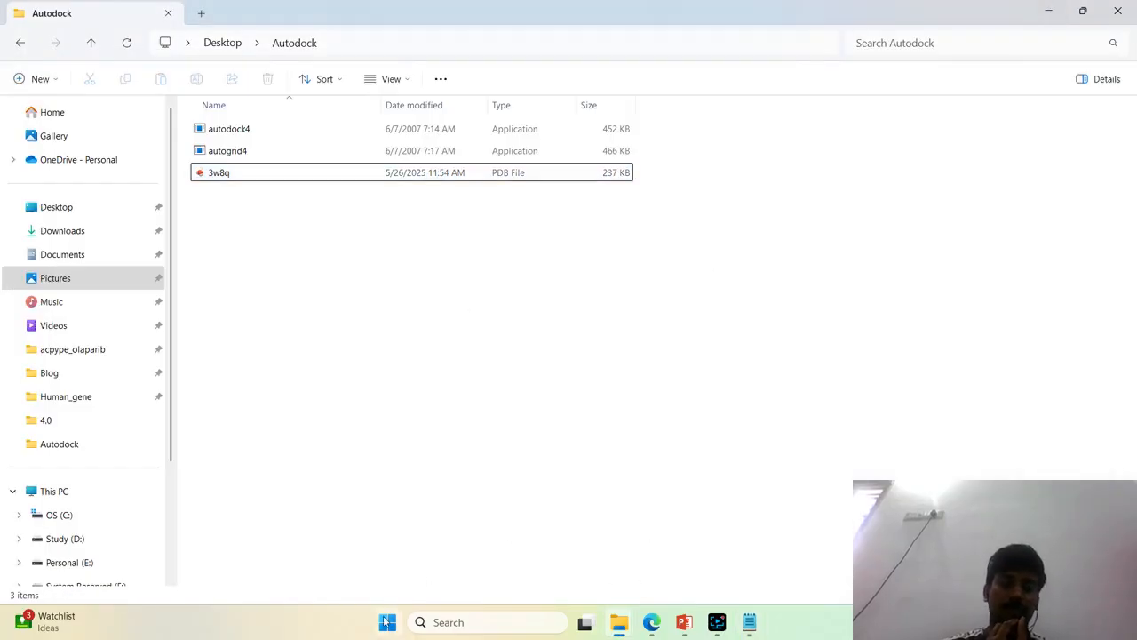
Search the installed apps for auto to check the AutoDockTools versions, closing the search when done
{"action": "left_click", "coordinate": [387, 622]}
{"action": "type", "text": "auto"}
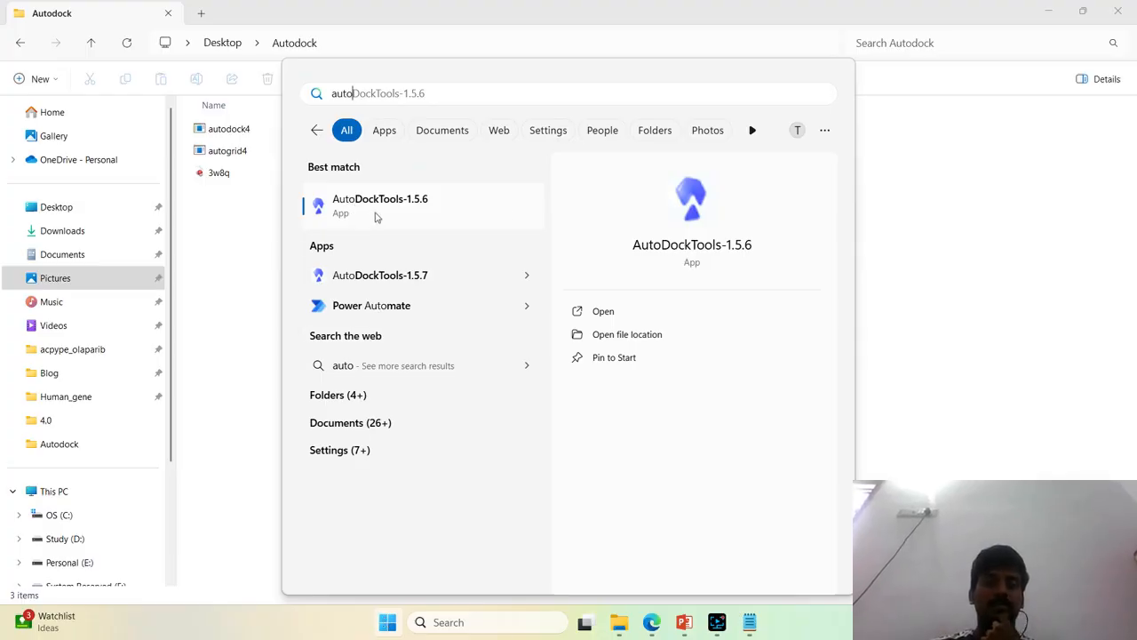
{"action": "left_click", "coordinate": [231, 236]}
Rename the 3w8q PDB file in the Autodock folder as protein
{"action": "left_click", "coordinate": [345, 176]}
{"action": "left_click", "coordinate": [734, 391]}
{"action": "left_click", "coordinate": [378, 181]}
{"action": "left_click", "coordinate": [665, 405]}
{"action": "left_click", "coordinate": [325, 182]}
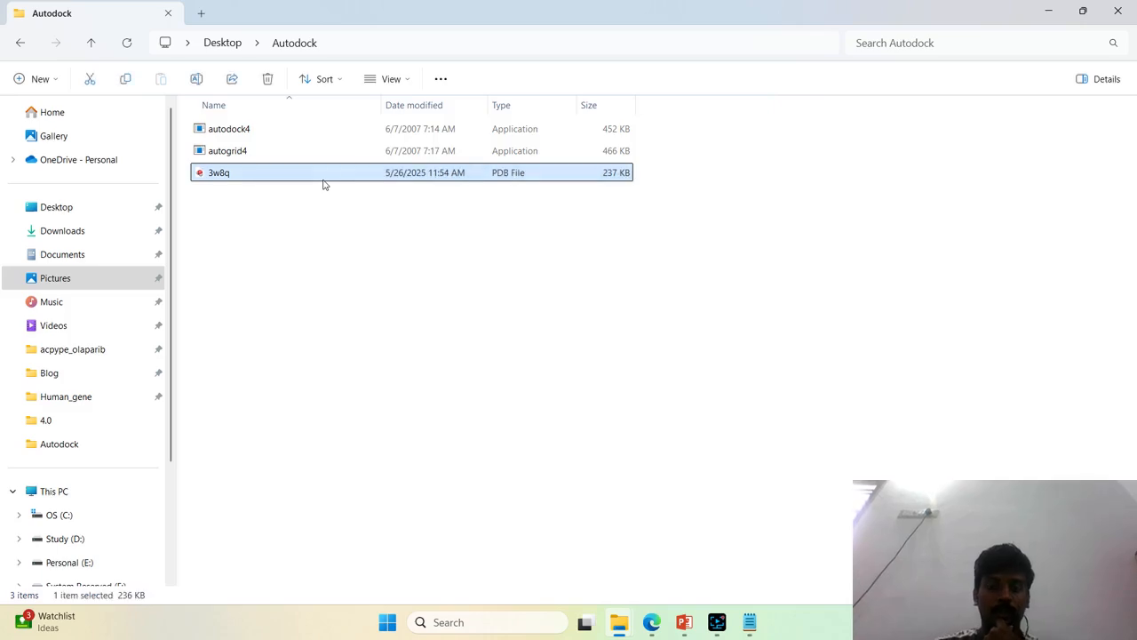
{"action": "key", "text": "F2"}
{"action": "type", "text": "protein"}
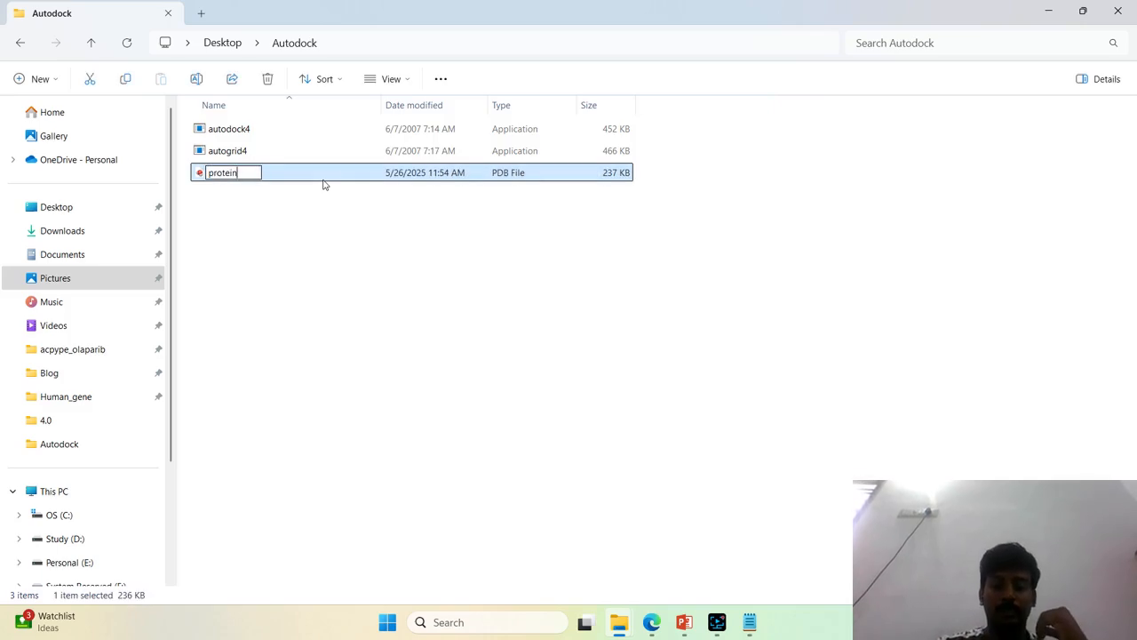
{"action": "key", "text": "Return"}
Switch to Edge and try to open the suggested pubchem.ncbi.nlm.nih.gov/substance/329751569 page in a new tab
{"action": "left_click", "coordinate": [651, 622]}
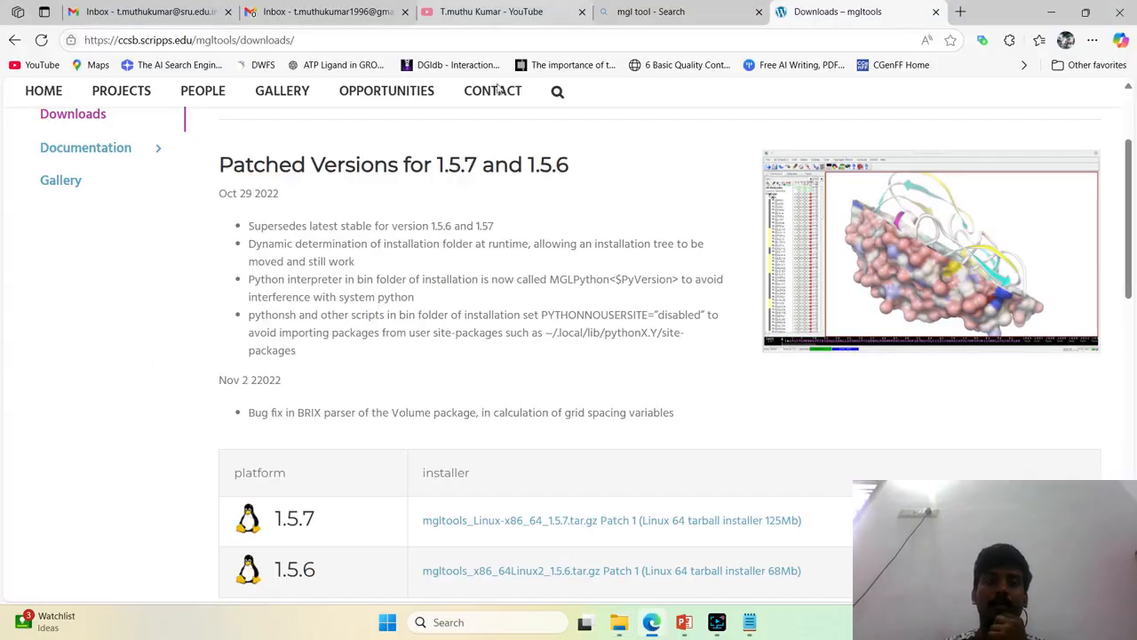
{"action": "left_click", "coordinate": [961, 11]}
{"action": "type", "text": "puv"}
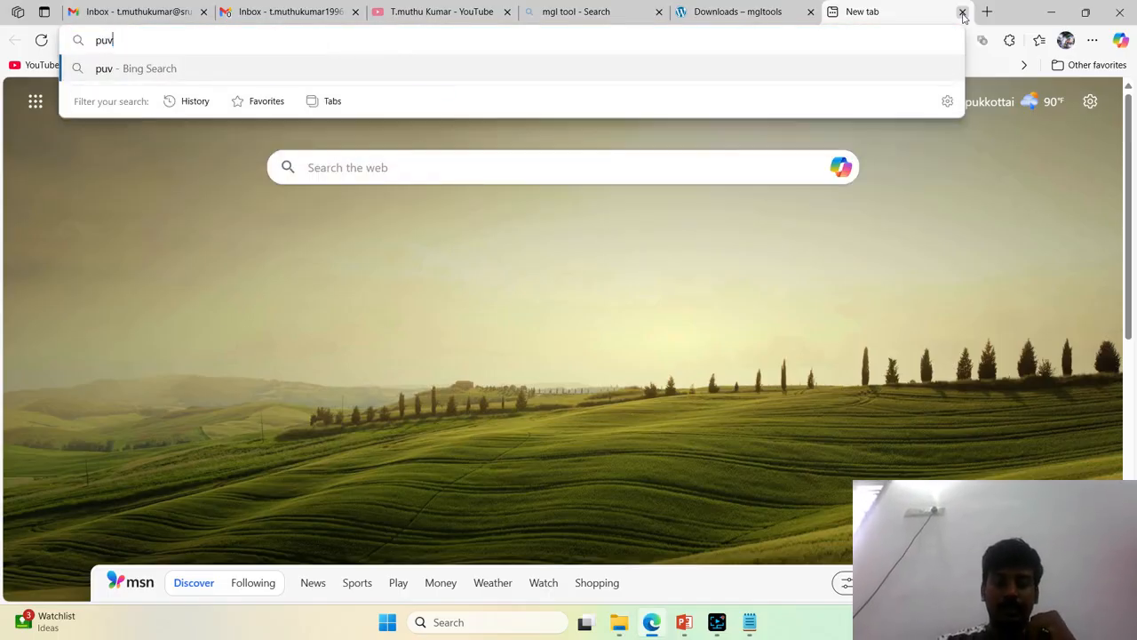
{"action": "key", "text": "BackSpace"}
{"action": "type", "text": "bchem"}
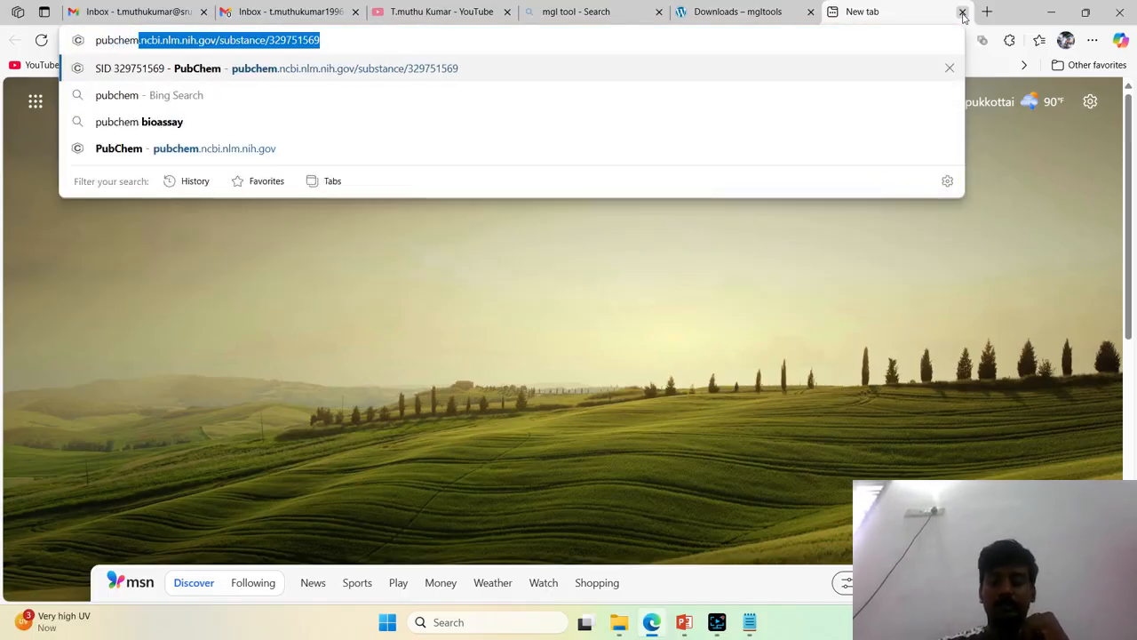
{"action": "key", "text": "Return"}
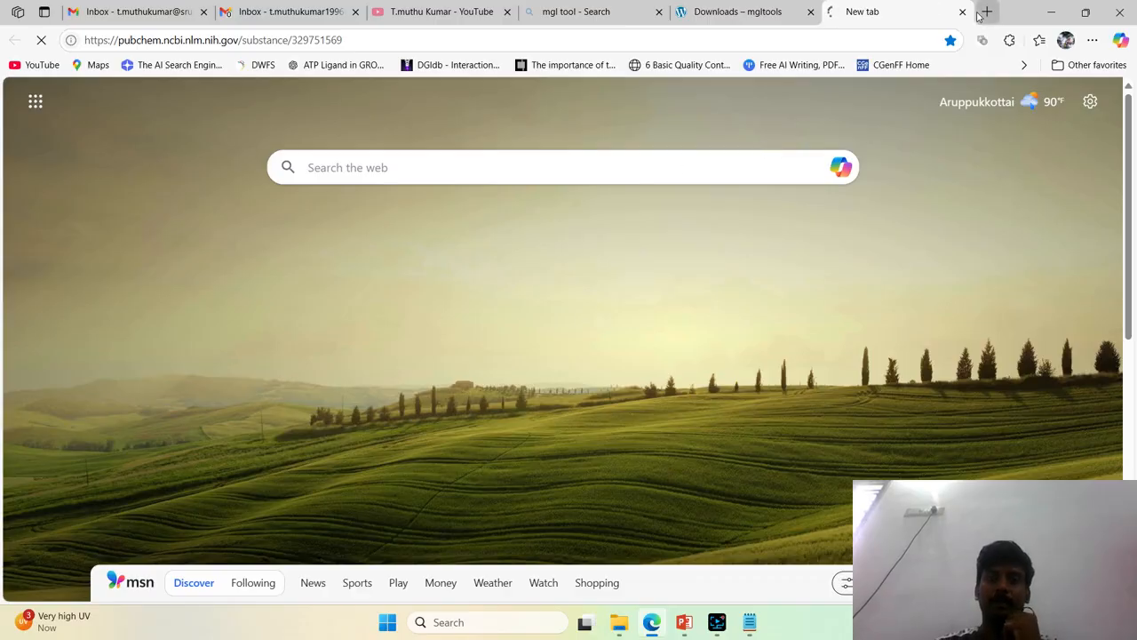
Search the web for chembl in another new browser tab
{"action": "left_click", "coordinate": [983, 12]}
{"action": "type", "text": "che"}
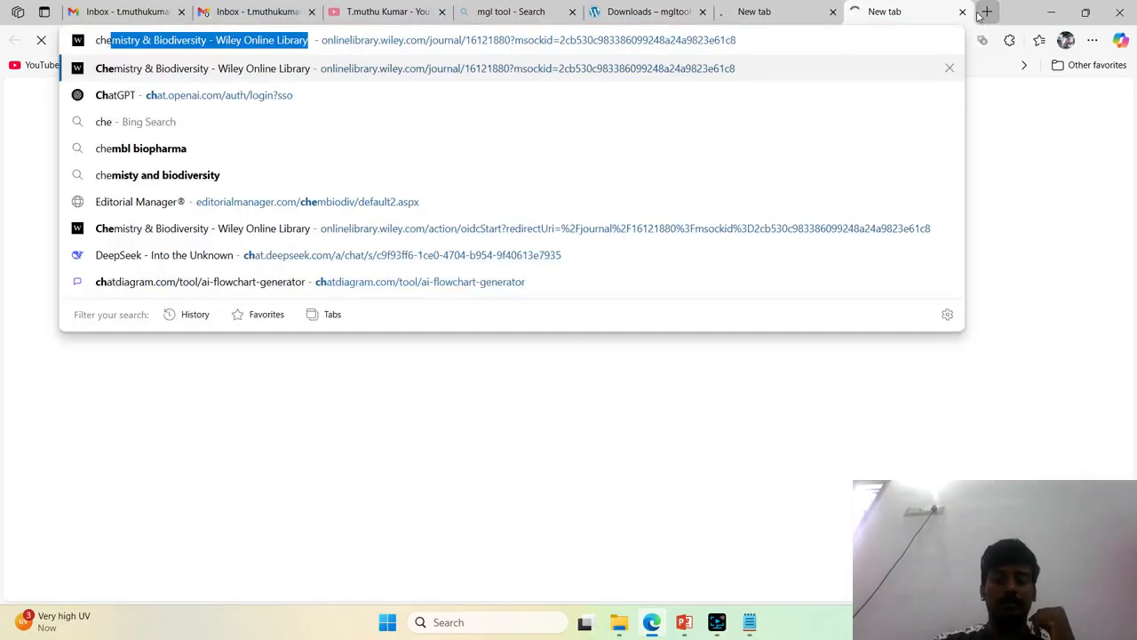
{"action": "type", "text": "mbl"}
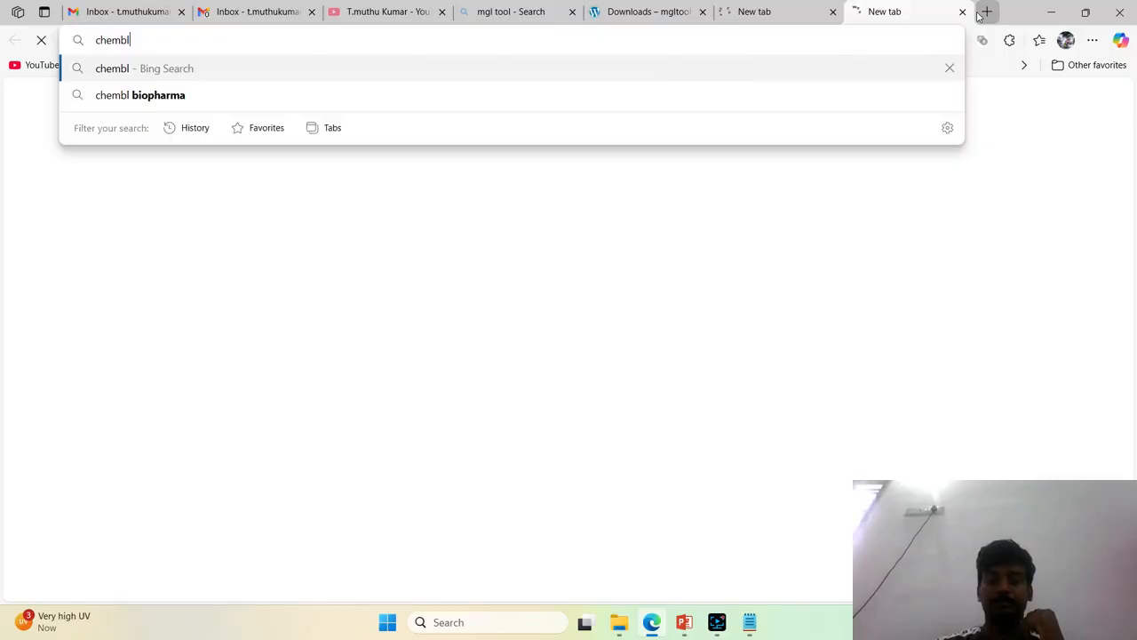
{"action": "key", "text": "Return"}
{"action": "left_click", "coordinate": [835, 9]}
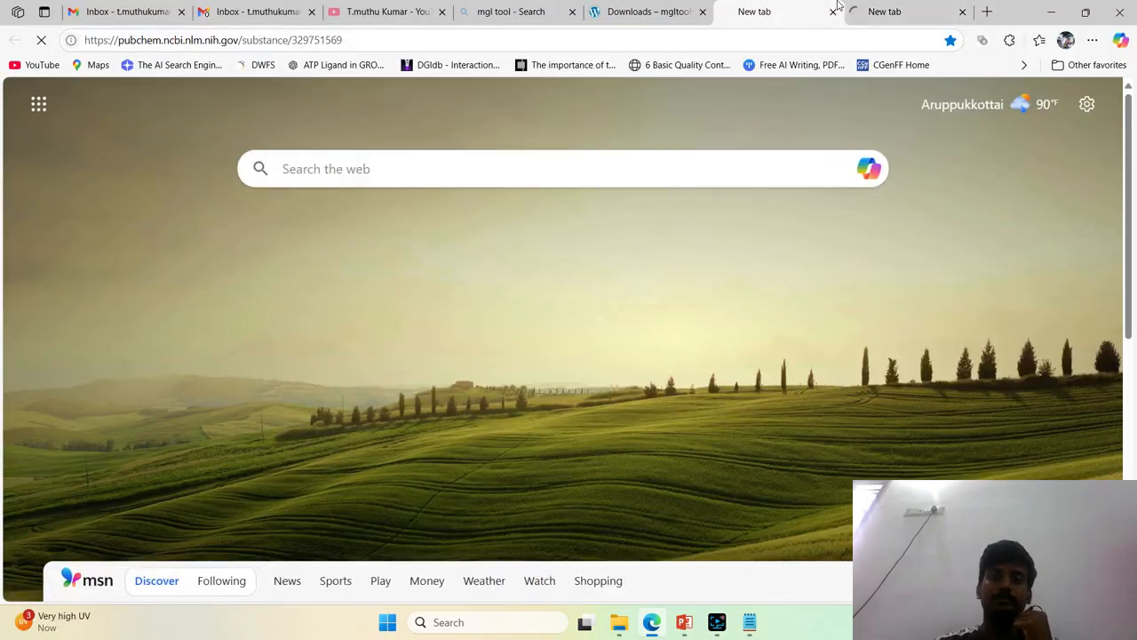
{"action": "left_click", "coordinate": [884, 6]}
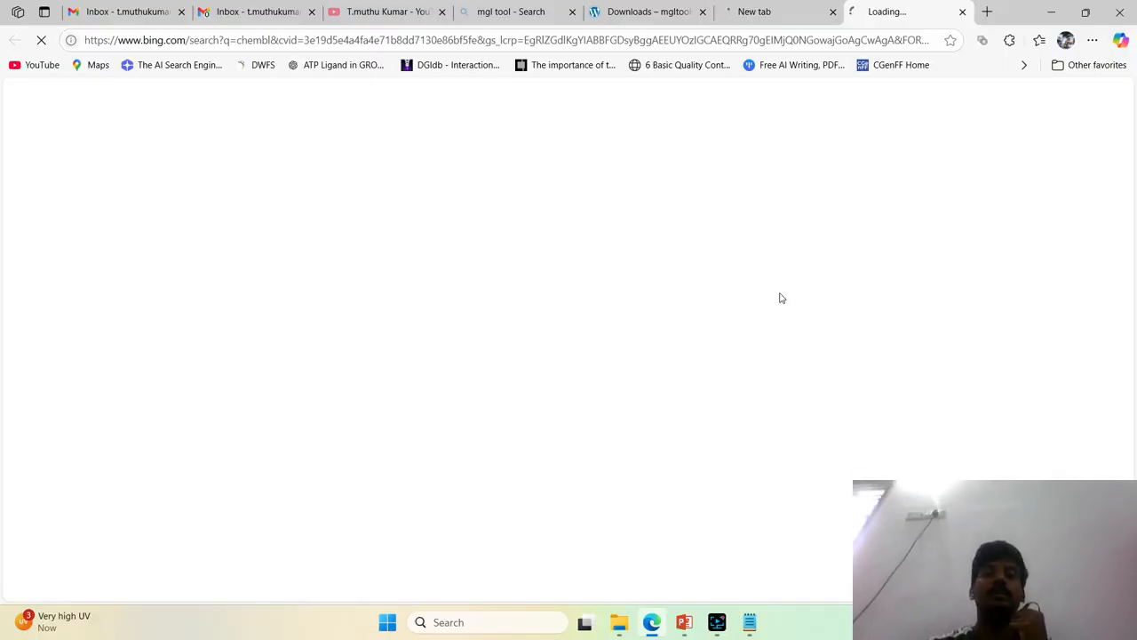
Search the web for drugbank in a further new browser tab
{"action": "left_click", "coordinate": [986, 12]}
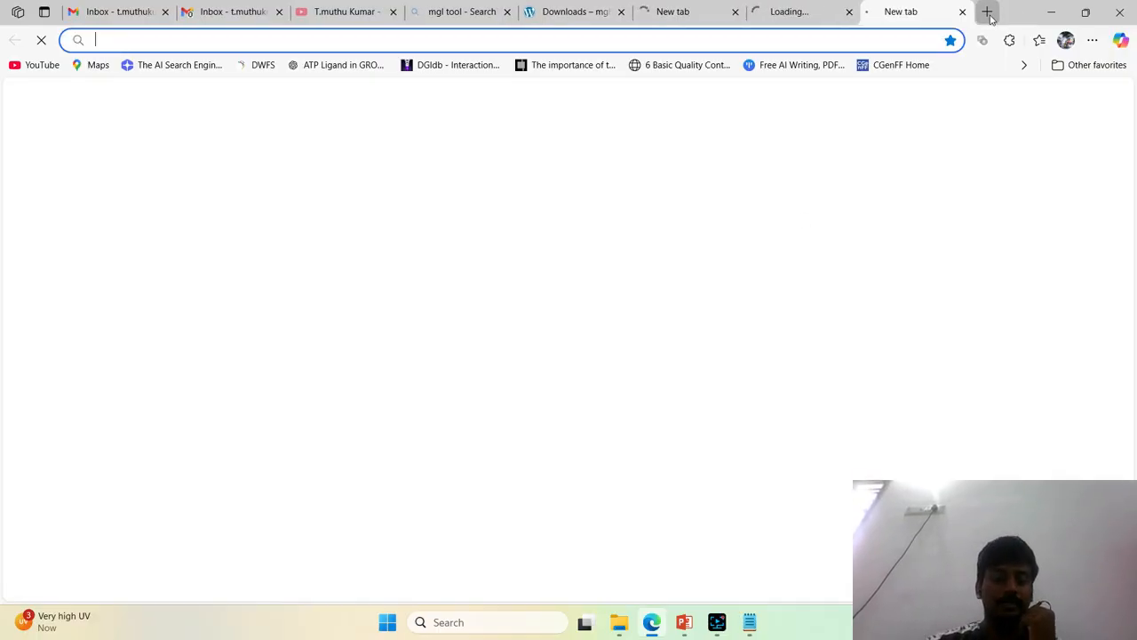
{"action": "type", "text": "drugbank"}
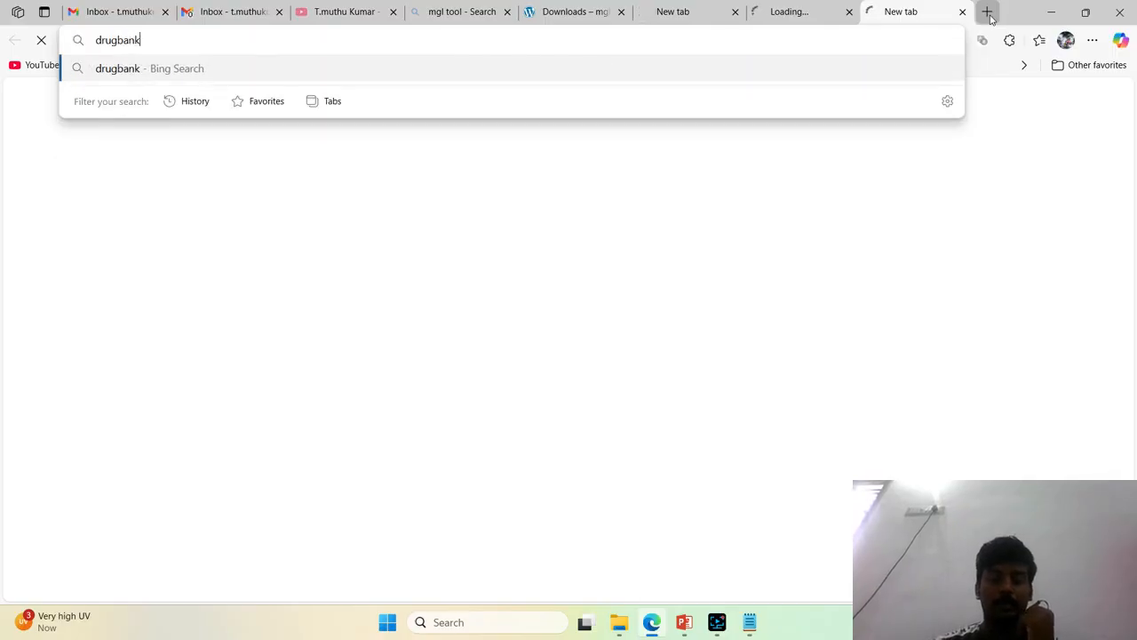
{"action": "key", "text": "Return"}
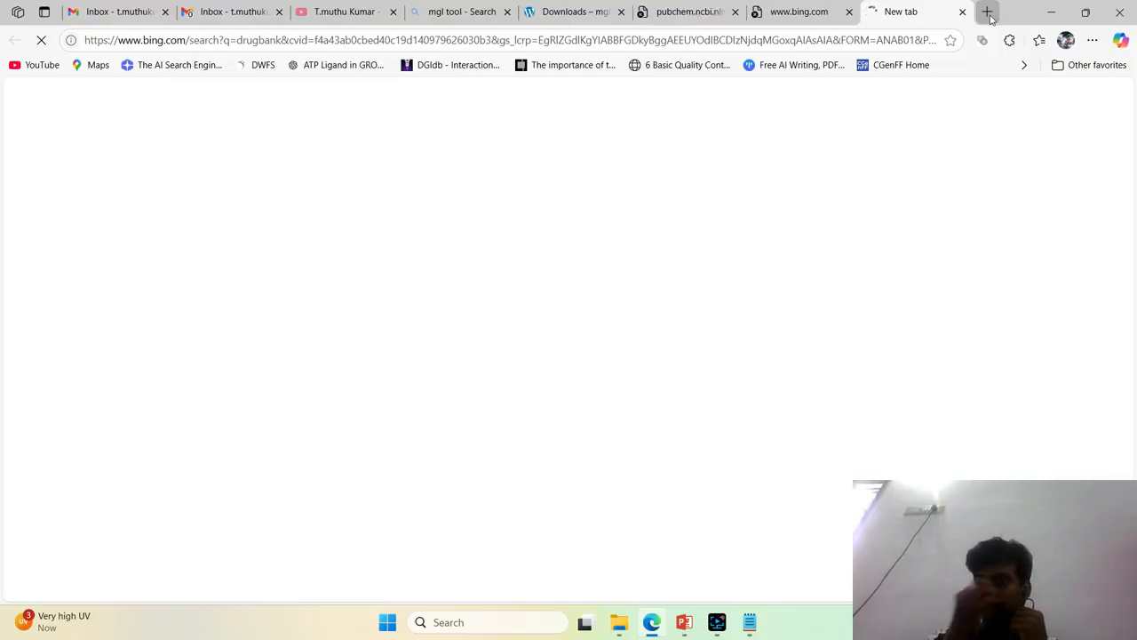
Check the PubChem tab and retry loading the chembl and drugbank searches
{"action": "left_click", "coordinate": [665, 13]}
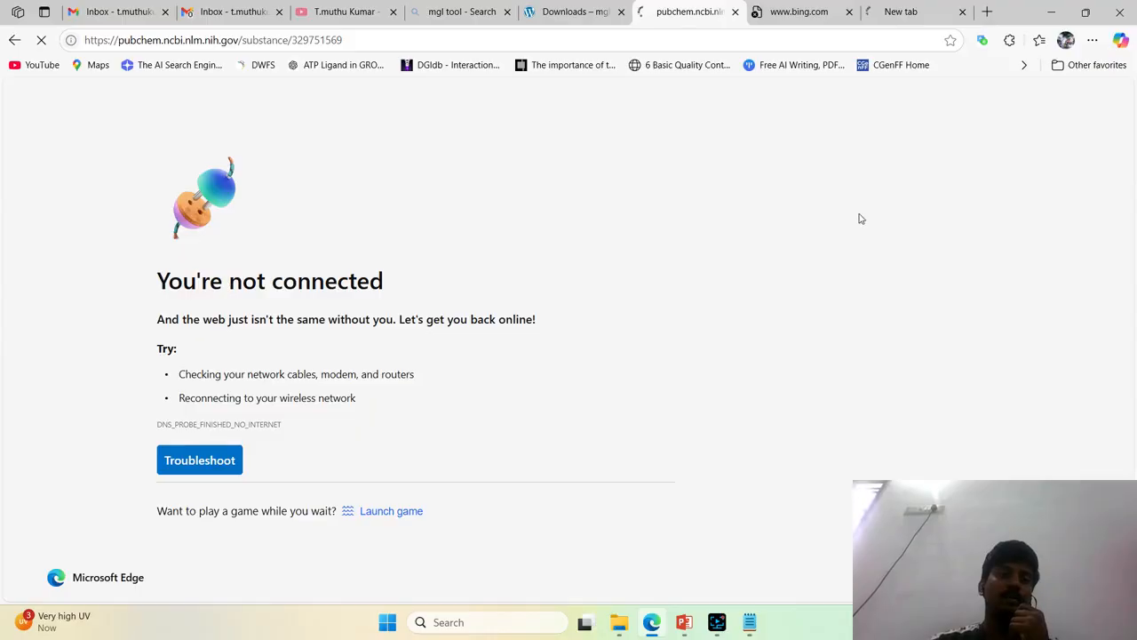
{"action": "left_click", "coordinate": [797, 11]}
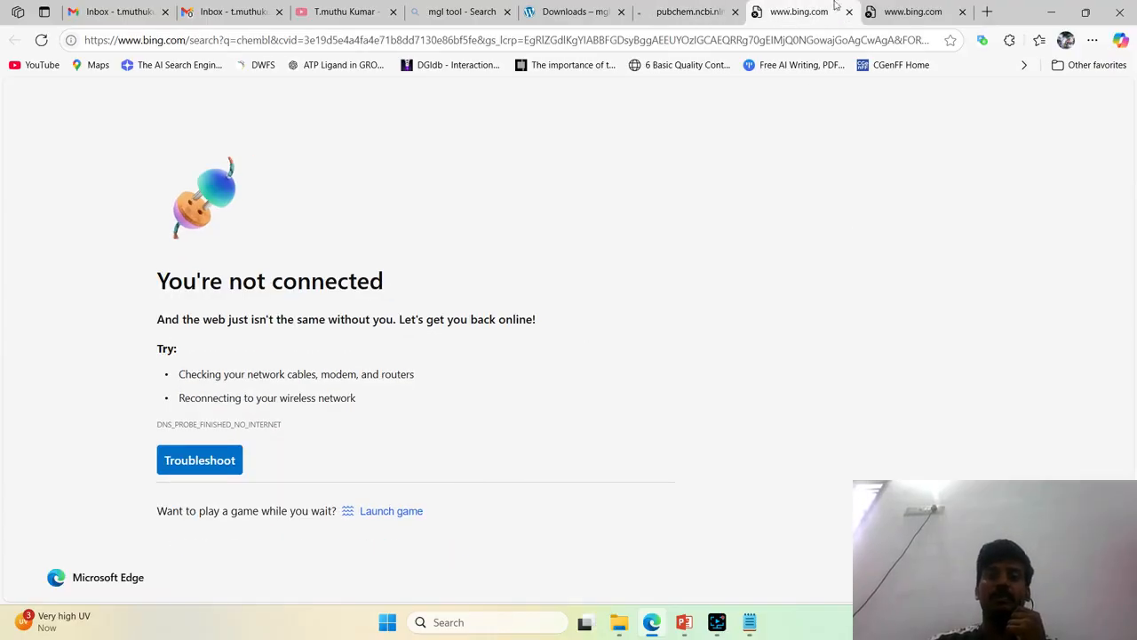
{"action": "left_click", "coordinate": [815, 40]}
{"action": "key", "text": "Return"}
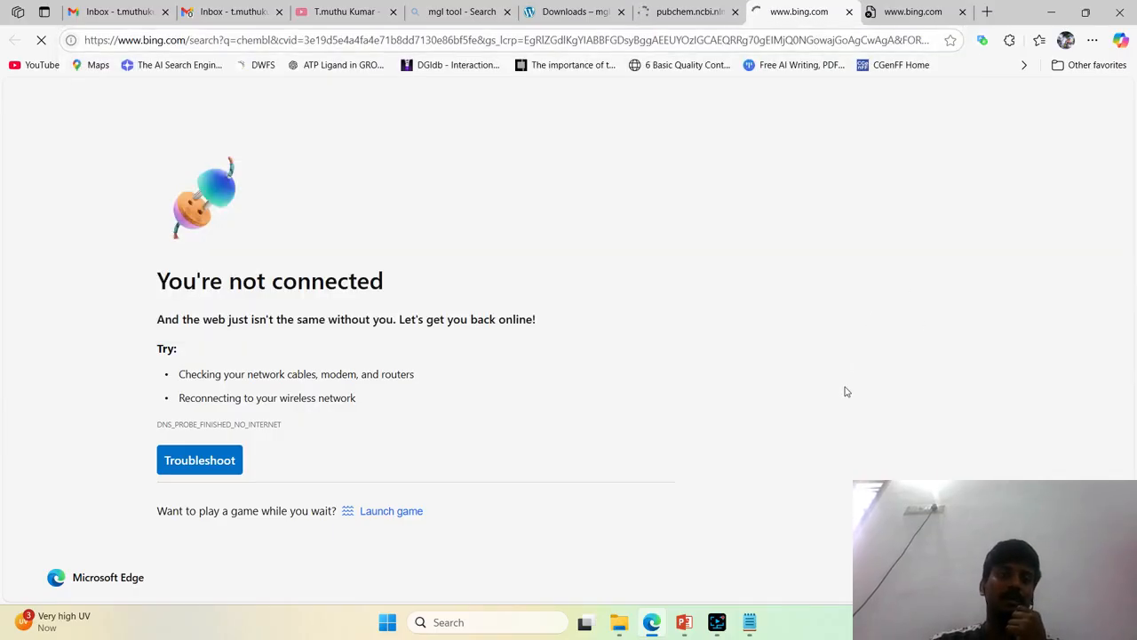
{"action": "left_click", "coordinate": [884, 7]}
{"action": "left_click", "coordinate": [850, 39]}
{"action": "key", "text": "Return"}
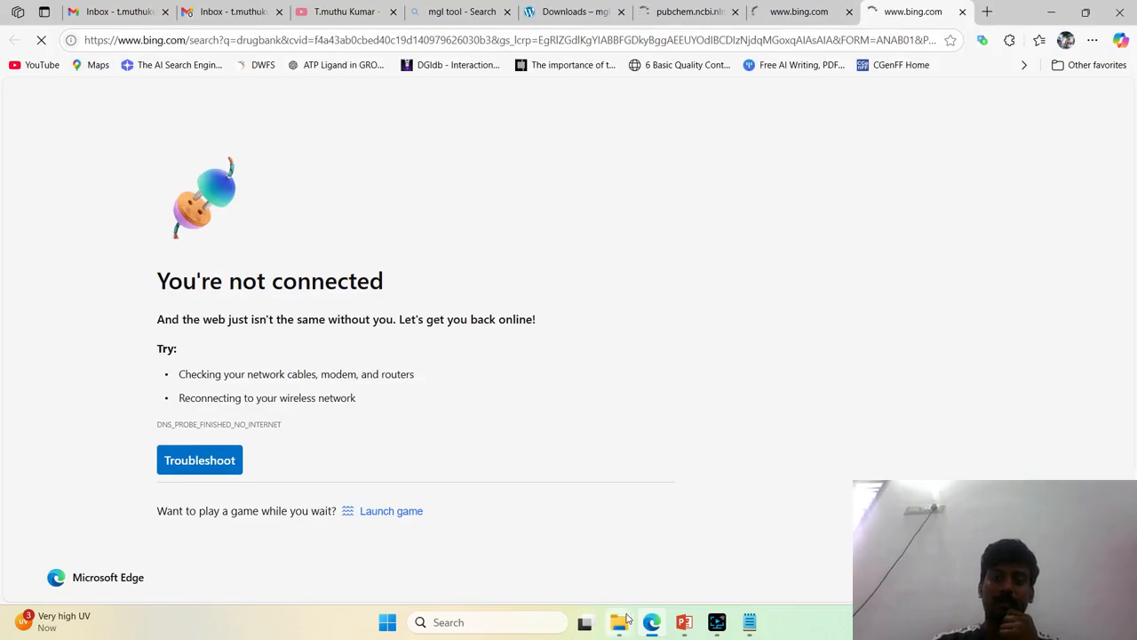
Switch to File Explorer and find an existing ligand in the docking folder inside Interns_data on the Desktop
{"action": "mouse_move", "coordinate": [626, 619]}
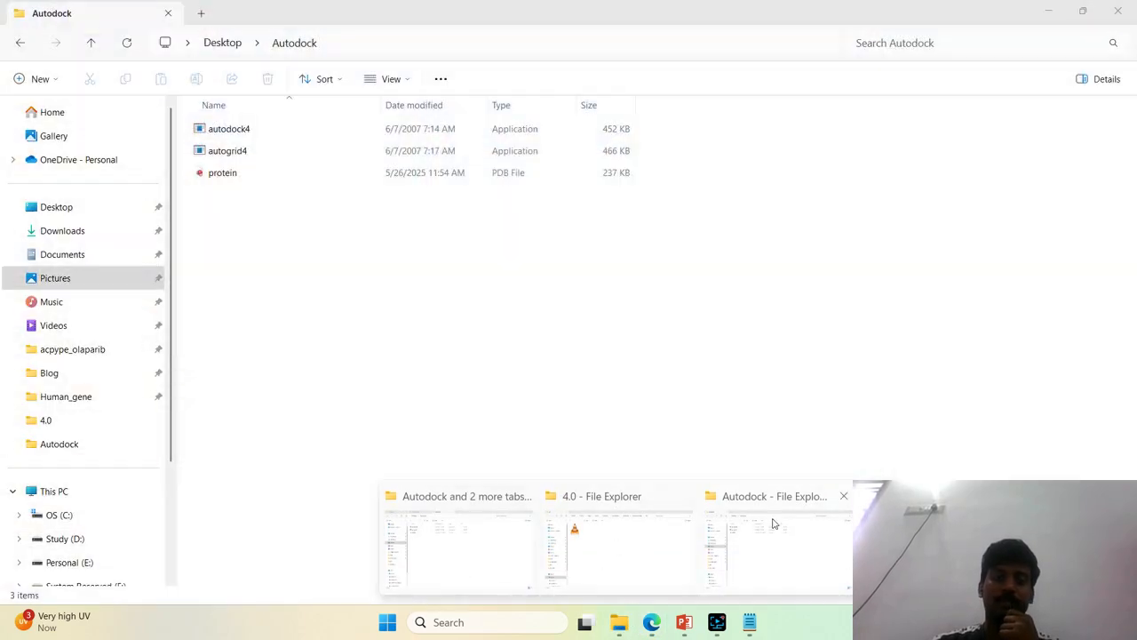
{"action": "left_click", "coordinate": [772, 523]}
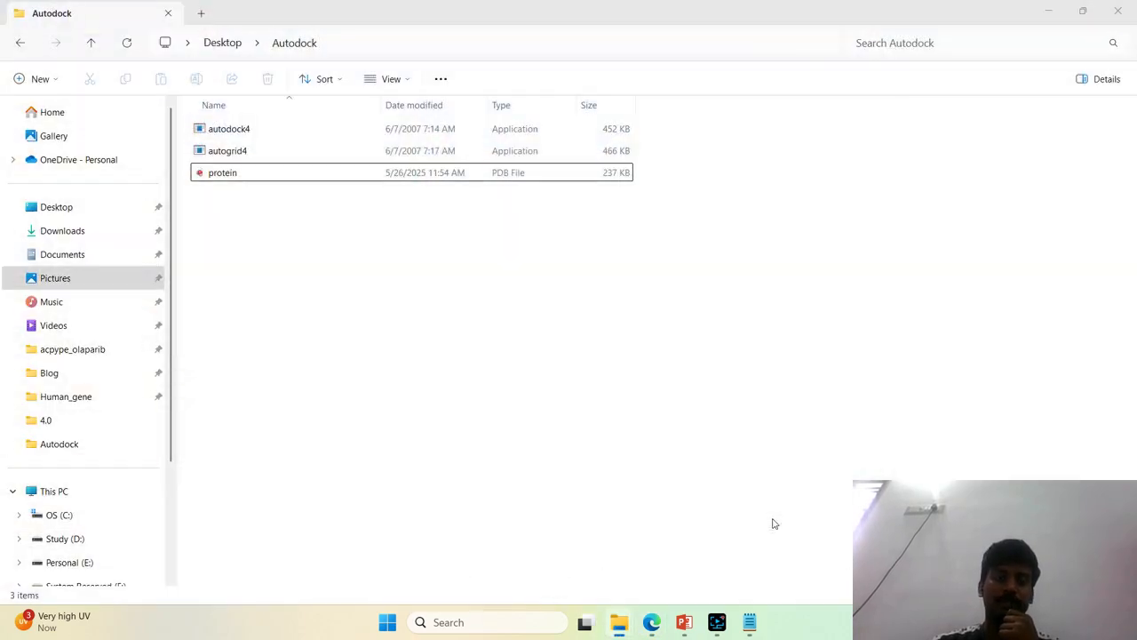
{"action": "mouse_move", "coordinate": [619, 622]}
{"action": "left_click", "coordinate": [480, 555]}
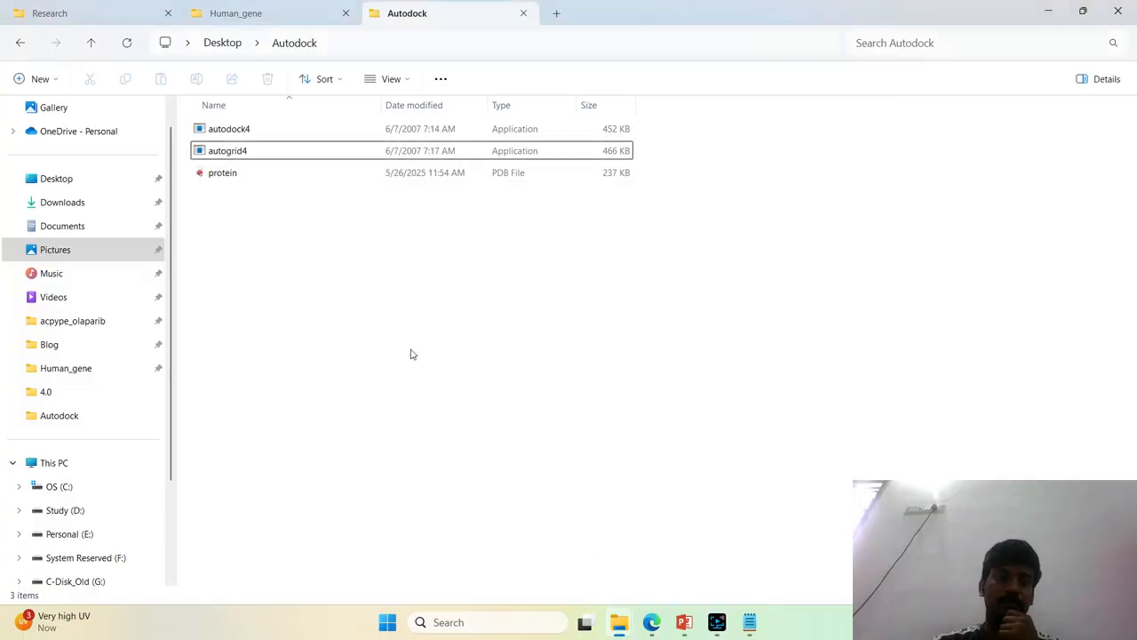
{"action": "left_click", "coordinate": [89, 185]}
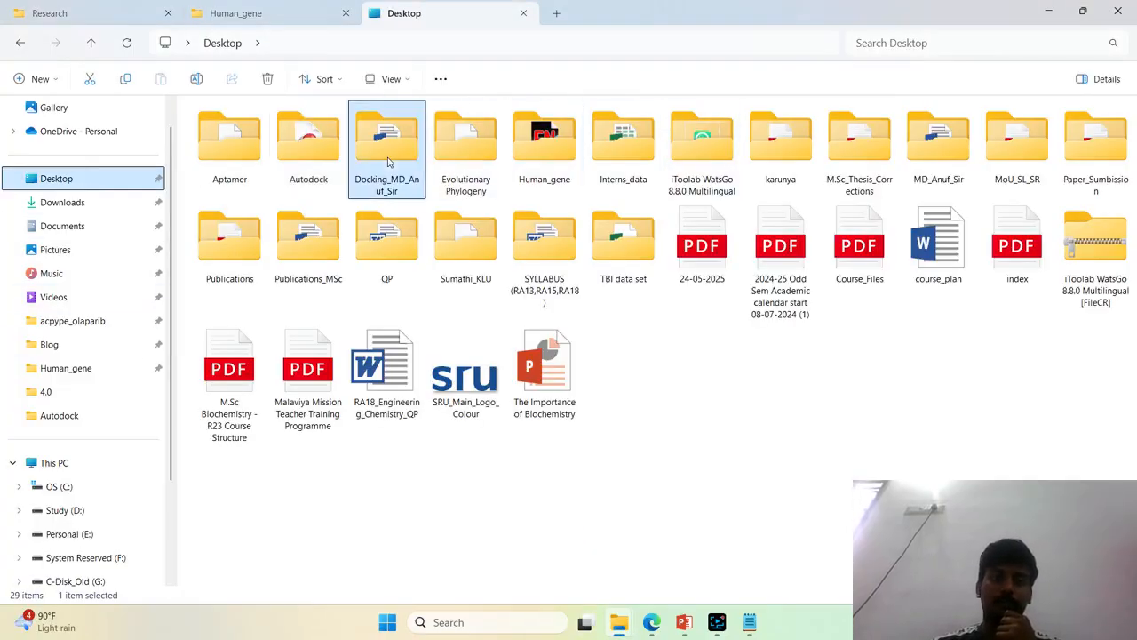
{"action": "double_click", "coordinate": [387, 161]}
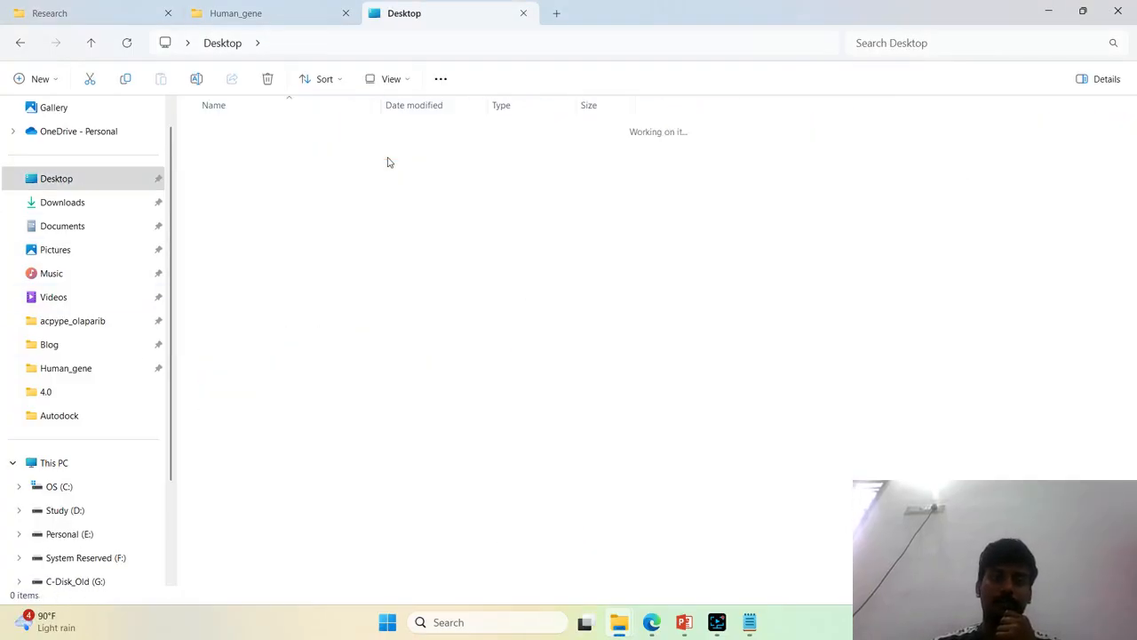
{"action": "left_click", "coordinate": [222, 43]}
{"action": "double_click", "coordinate": [617, 151]}
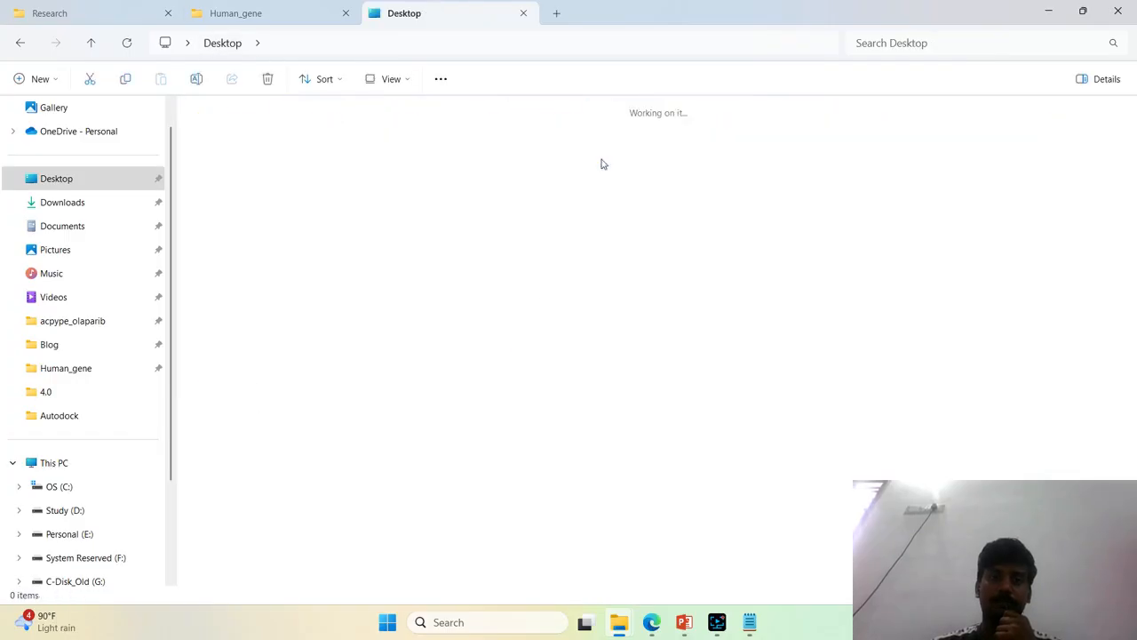
{"action": "double_click", "coordinate": [307, 142]}
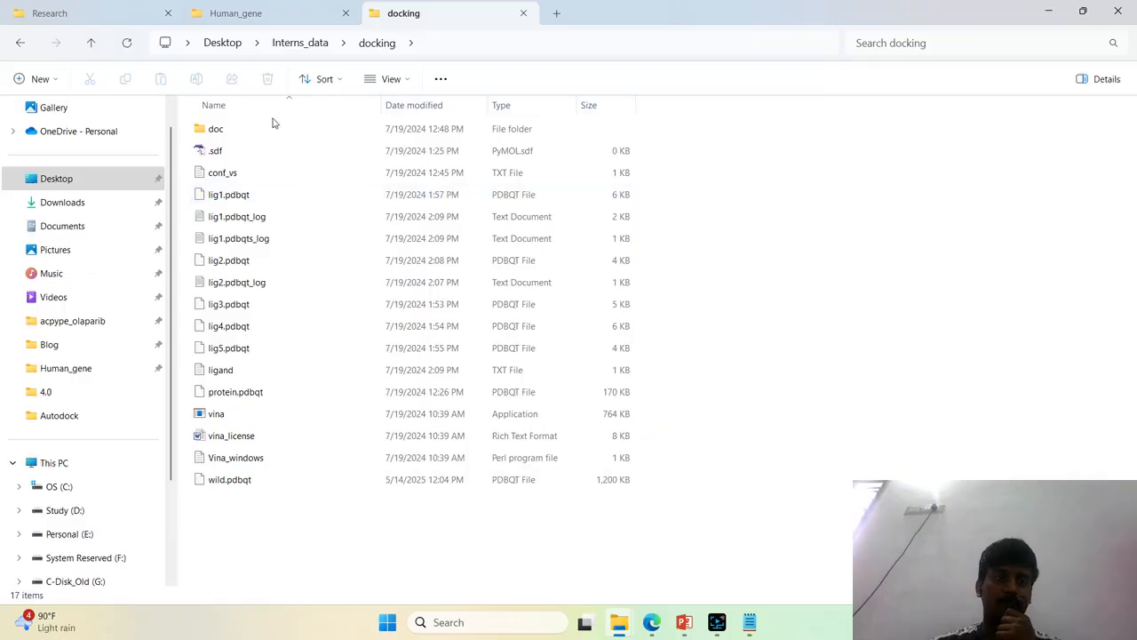
{"action": "left_click", "coordinate": [317, 43]}
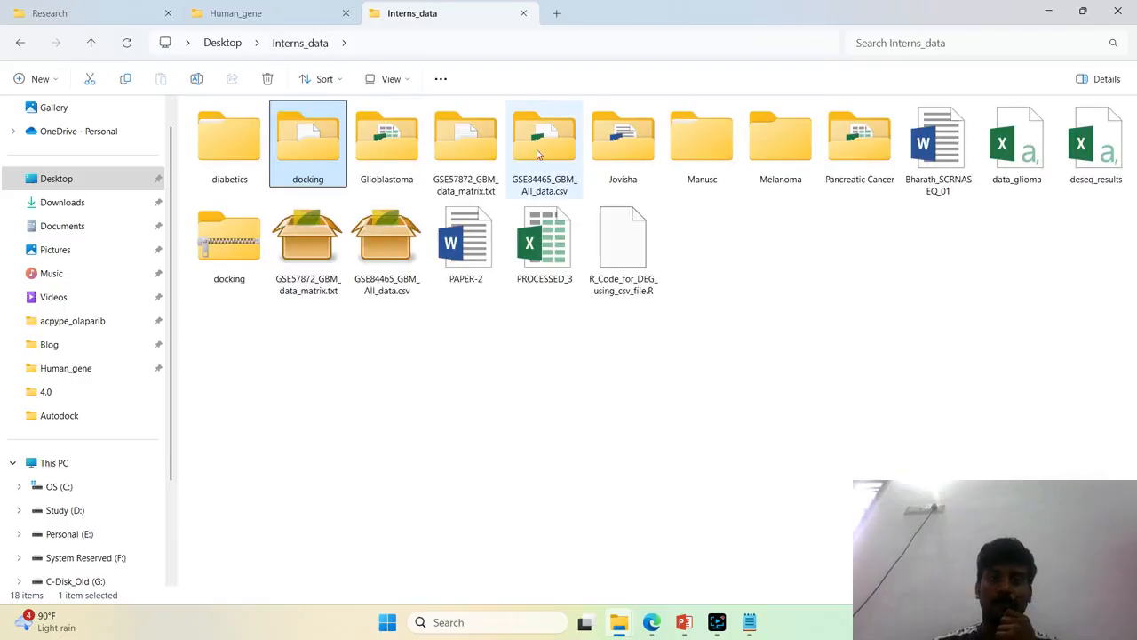
{"action": "double_click", "coordinate": [302, 147]}
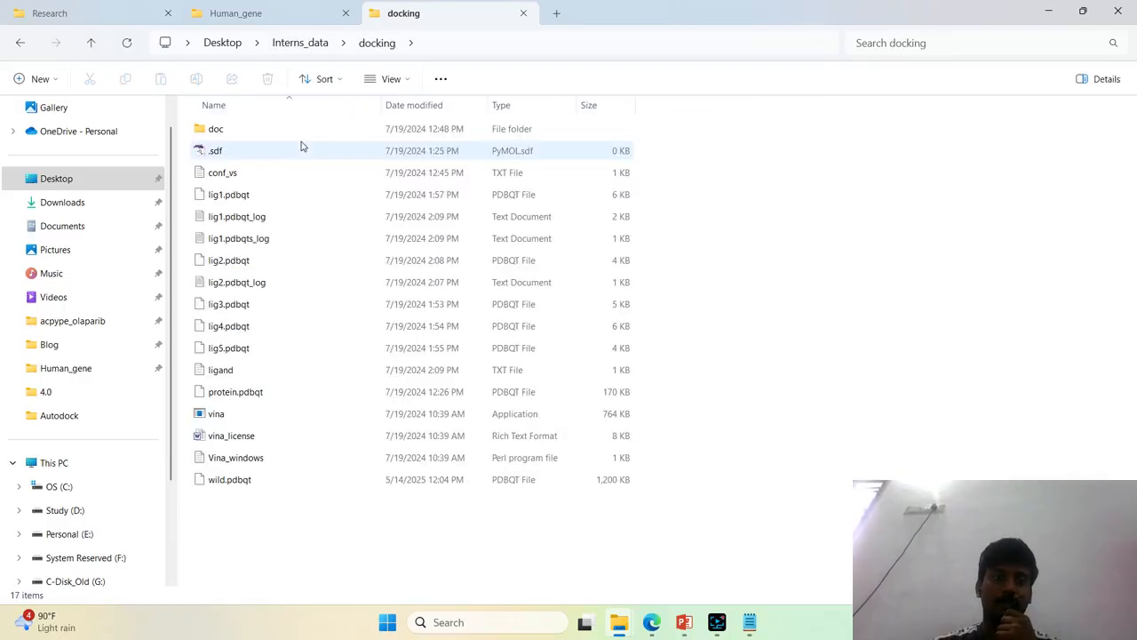
Copy lig1.pdbqt from the docking folder into the Desktop Autodock folder
{"action": "left_click", "coordinate": [238, 201]}
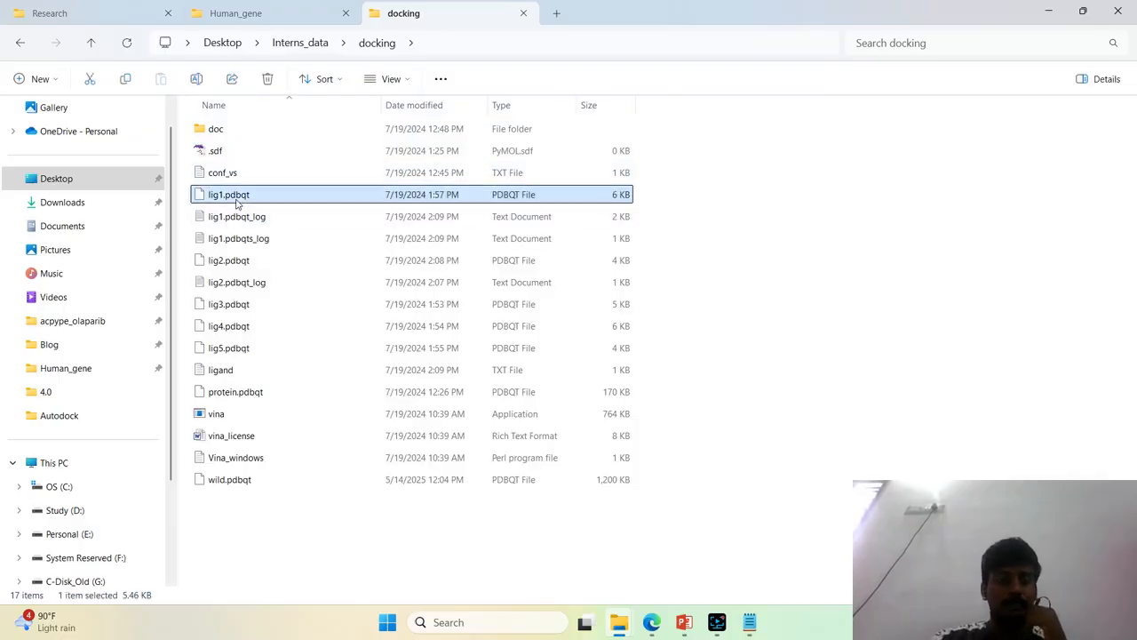
{"action": "key", "text": "alt+Left"}
{"action": "key", "text": "alt+Left"}
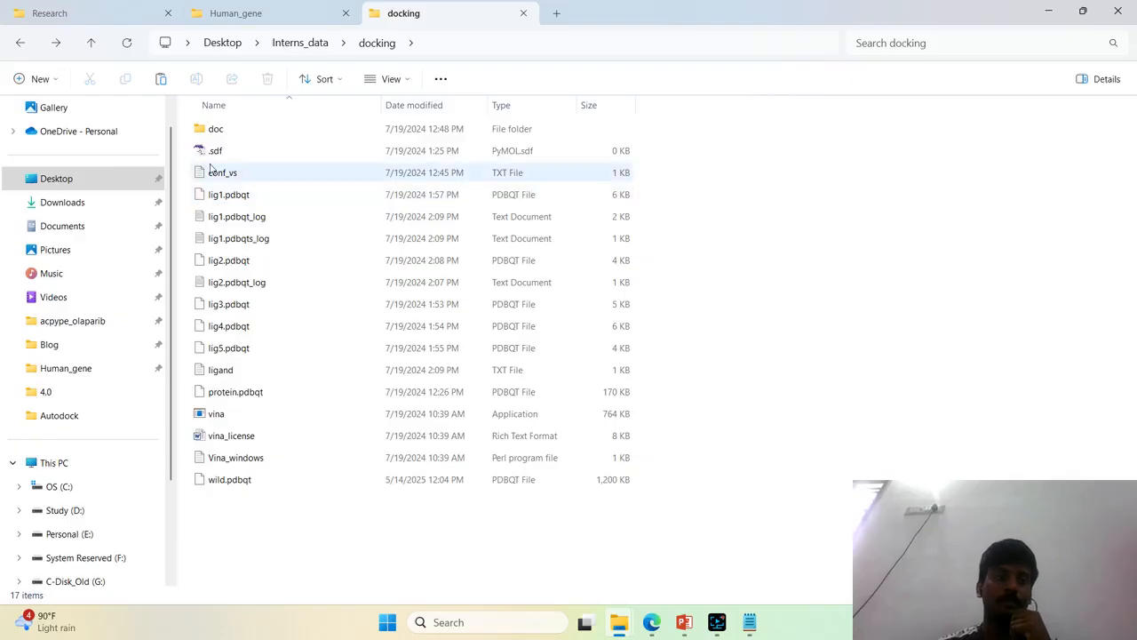
{"action": "left_click", "coordinate": [58, 415]}
{"action": "right_click", "coordinate": [457, 363]}
{"action": "left_click", "coordinate": [708, 474]}
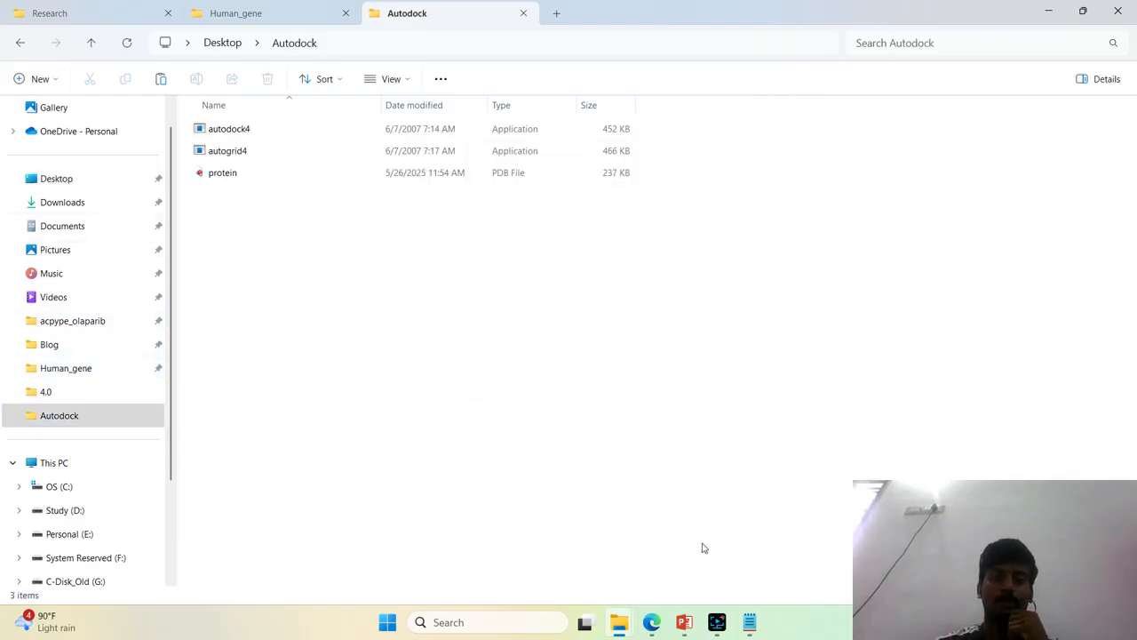
Switch to Edge, retry loading the chembl search and try searching for google in the same tab
{"action": "left_click", "coordinate": [661, 624]}
{"action": "left_click", "coordinate": [773, 13]}
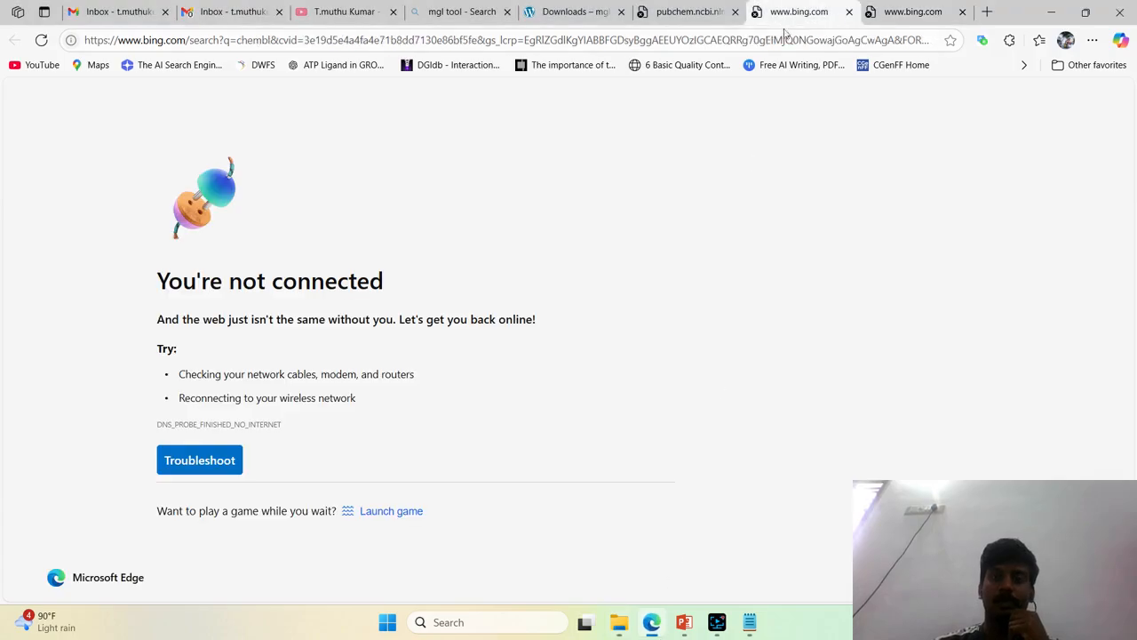
{"action": "left_click", "coordinate": [787, 40]}
{"action": "key", "text": "Return"}
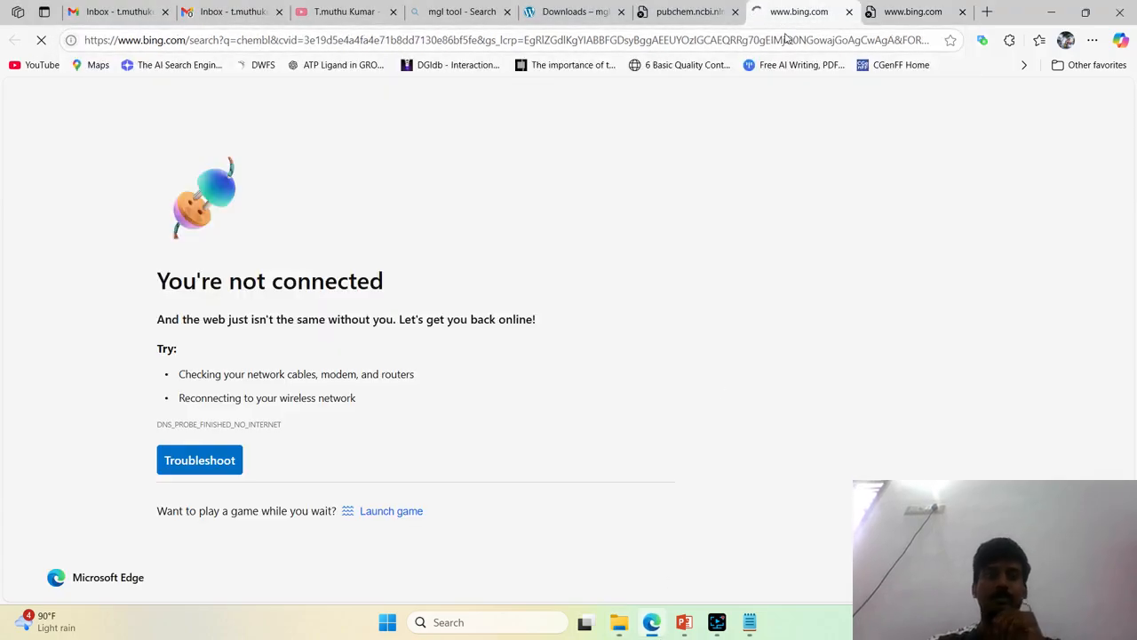
{"action": "left_click", "coordinate": [779, 40]}
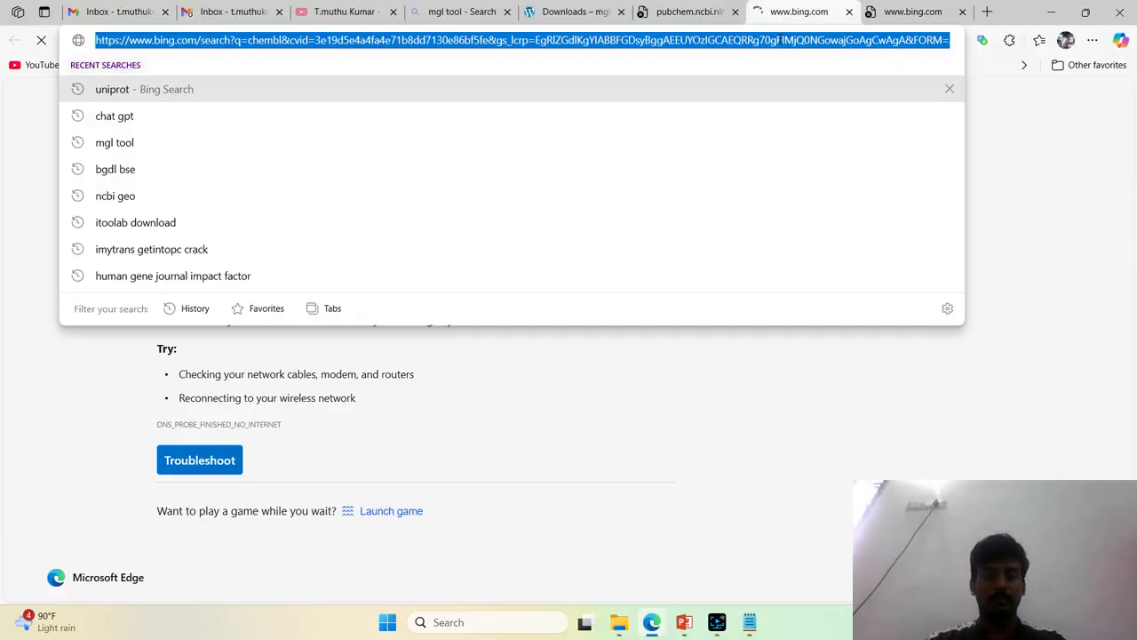
{"action": "type", "text": "google"}
{"action": "key", "text": "Down"}
{"action": "key", "text": "Return"}
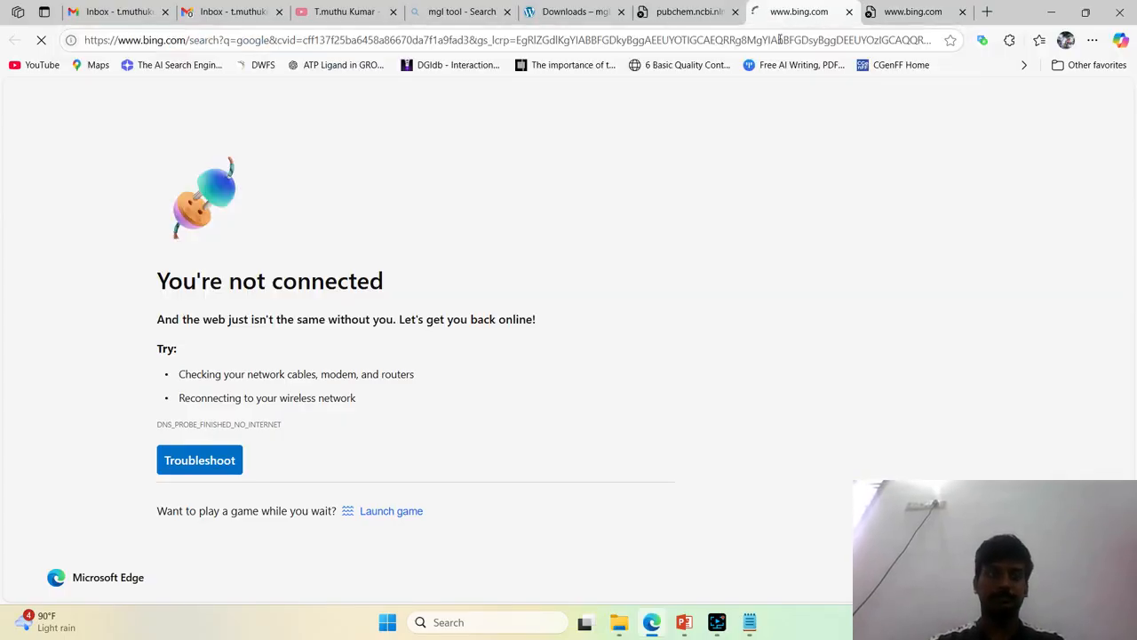
{"action": "left_click", "coordinate": [716, 629]}
{"action": "left_click", "coordinate": [275, 360]}
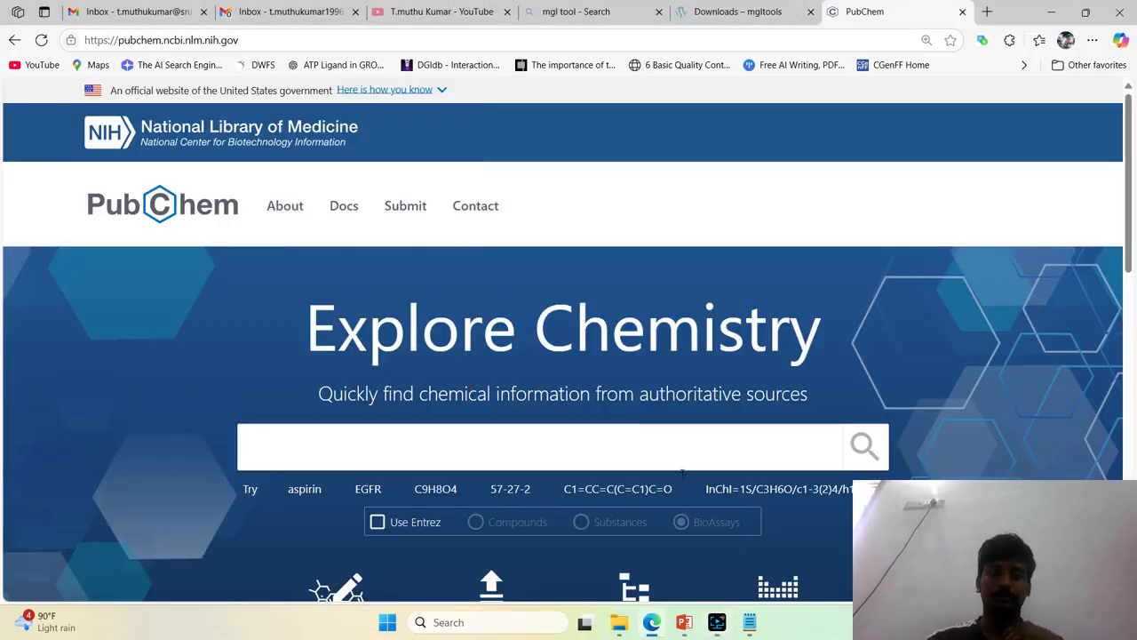
{"action": "left_click", "coordinate": [716, 622]}
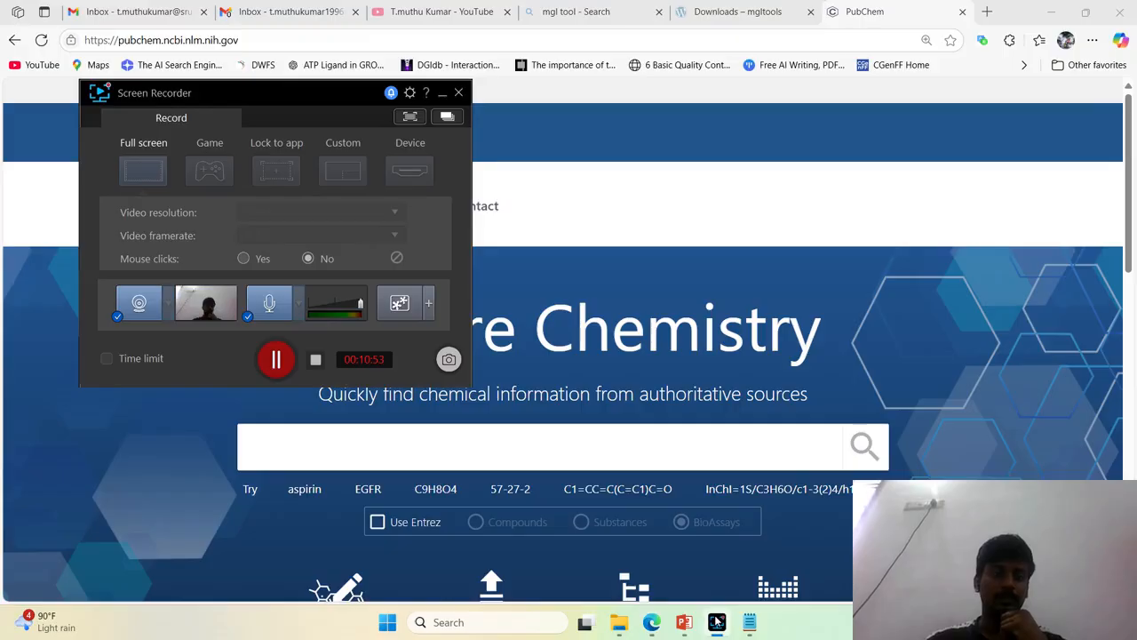
{"action": "left_click", "coordinate": [749, 204]}
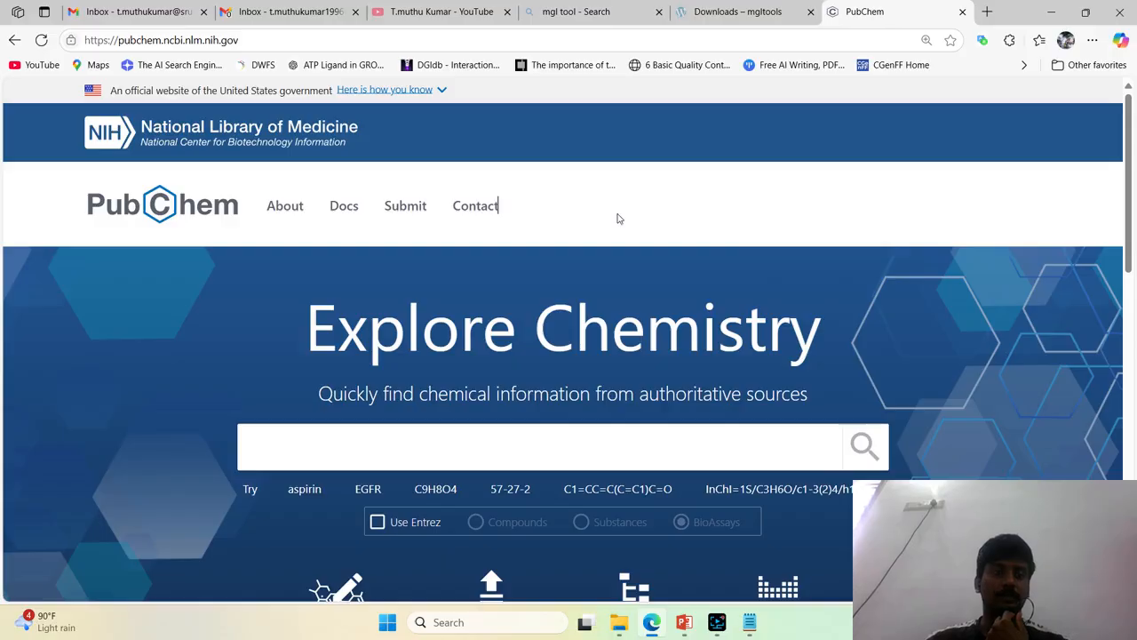
Search PubChem for the suggested example aspirin and open its best-match compound page, CID 2244
{"action": "scroll", "coordinate": [619, 219], "scroll_direction": "down", "scroll_amount": 2}
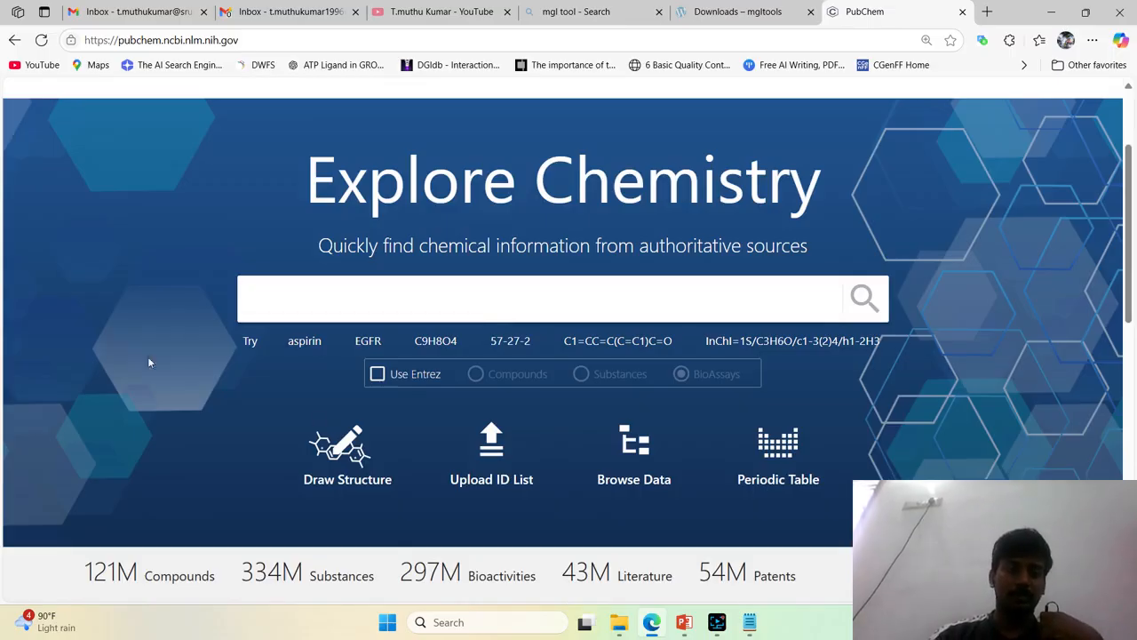
{"action": "left_click", "coordinate": [304, 345]}
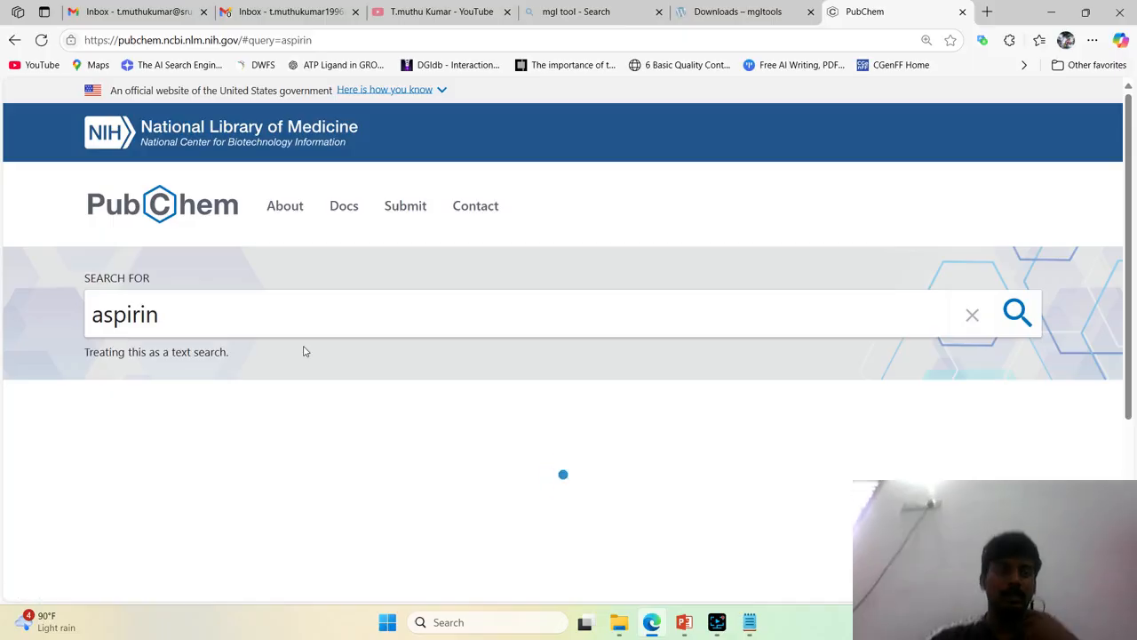
{"action": "scroll", "coordinate": [304, 351], "scroll_direction": "down", "scroll_amount": 1}
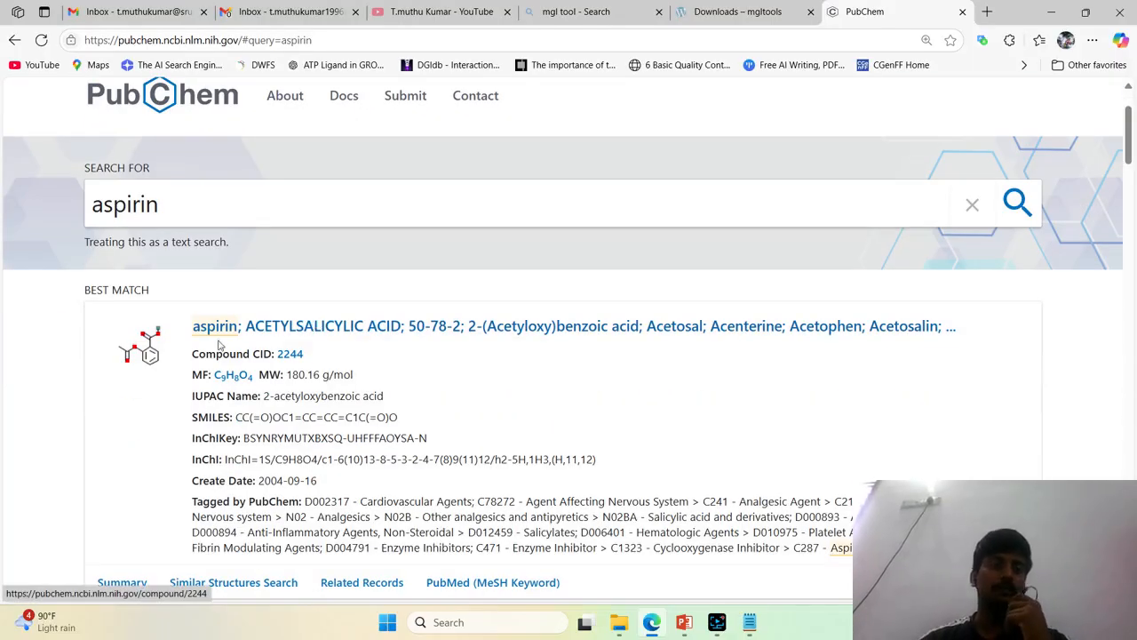
{"action": "scroll", "coordinate": [537, 298], "scroll_direction": "down", "scroll_amount": 1}
{"action": "scroll", "coordinate": [546, 311], "scroll_direction": "up", "scroll_amount": 1}
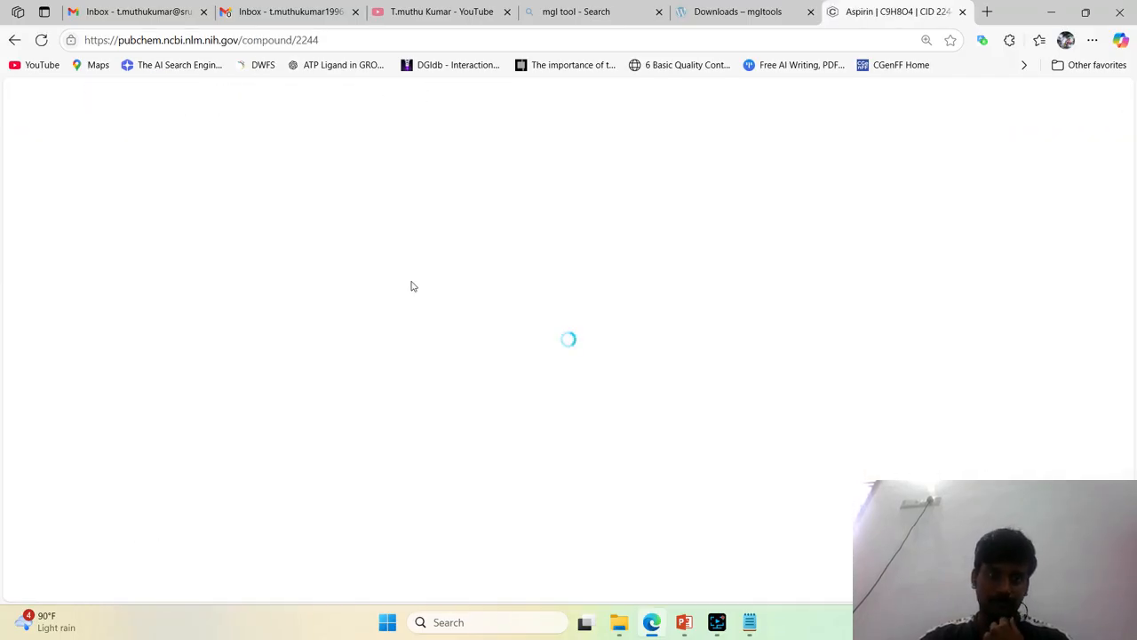
Go to aspirin's 3D Conformer section and download its coordinates as an SDF file
{"action": "scroll", "coordinate": [413, 283], "scroll_direction": "down", "scroll_amount": 3}
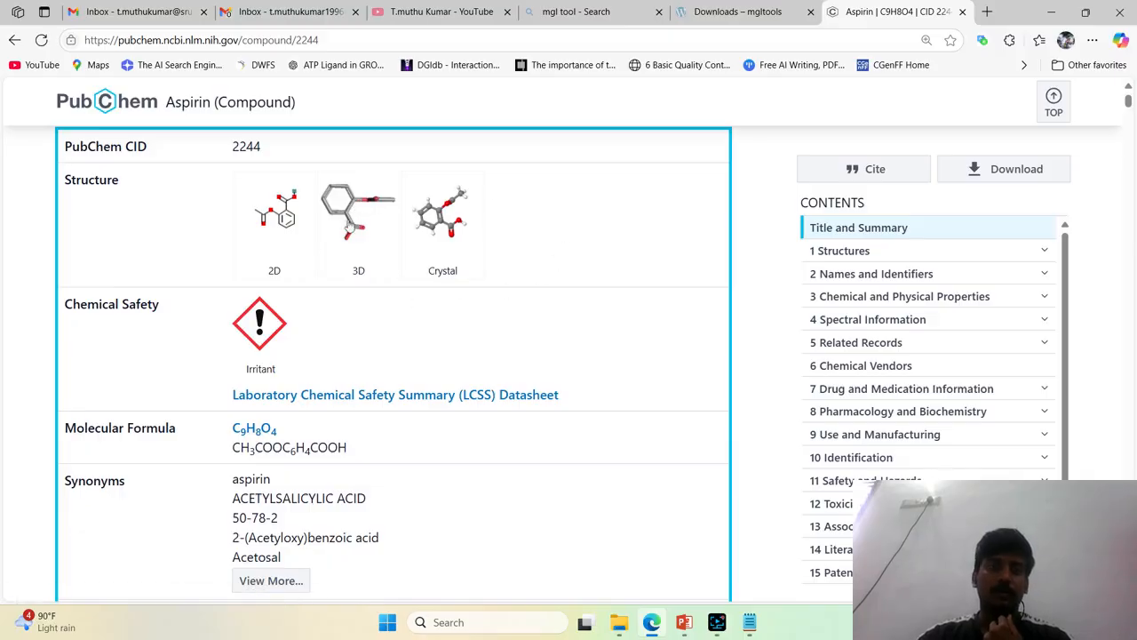
{"action": "left_click", "coordinate": [348, 227]}
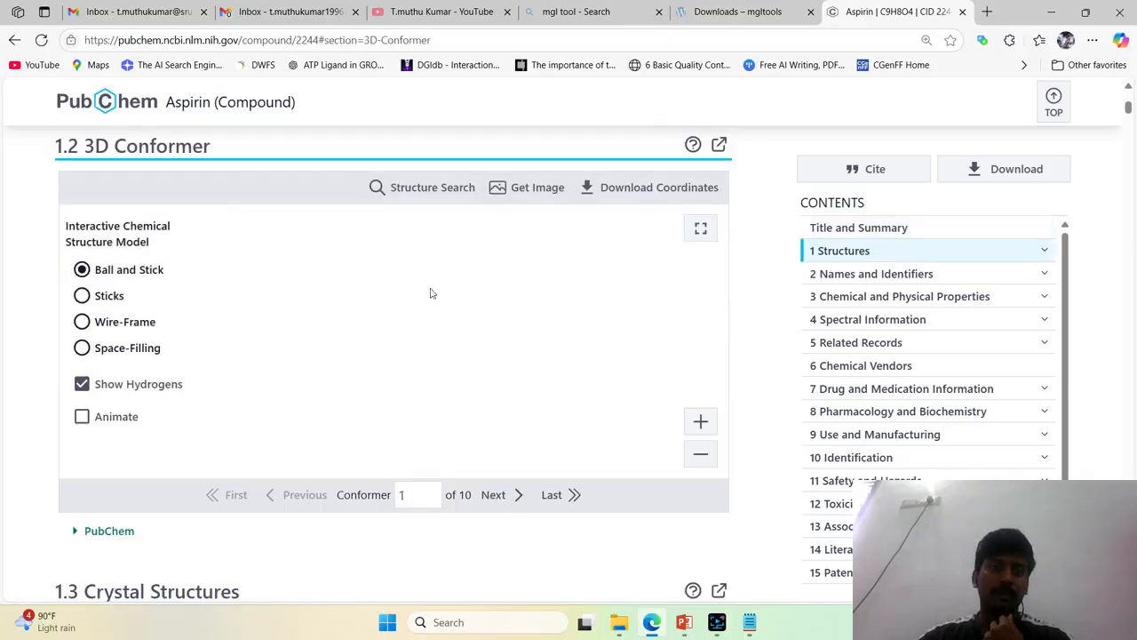
{"action": "left_click", "coordinate": [646, 189]}
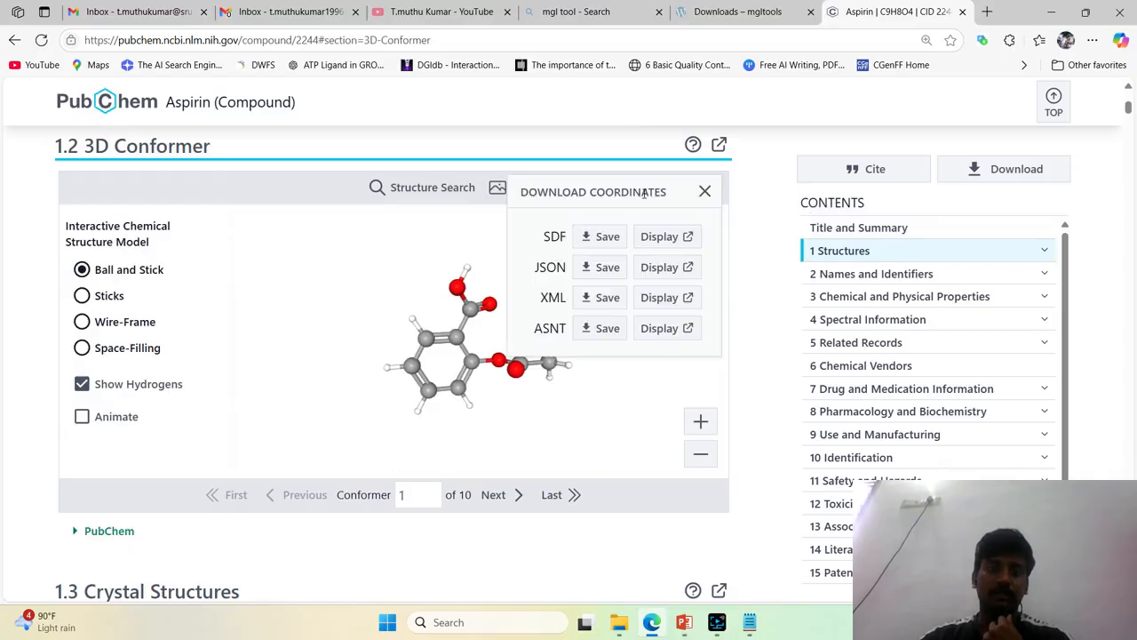
{"action": "left_click", "coordinate": [604, 236]}
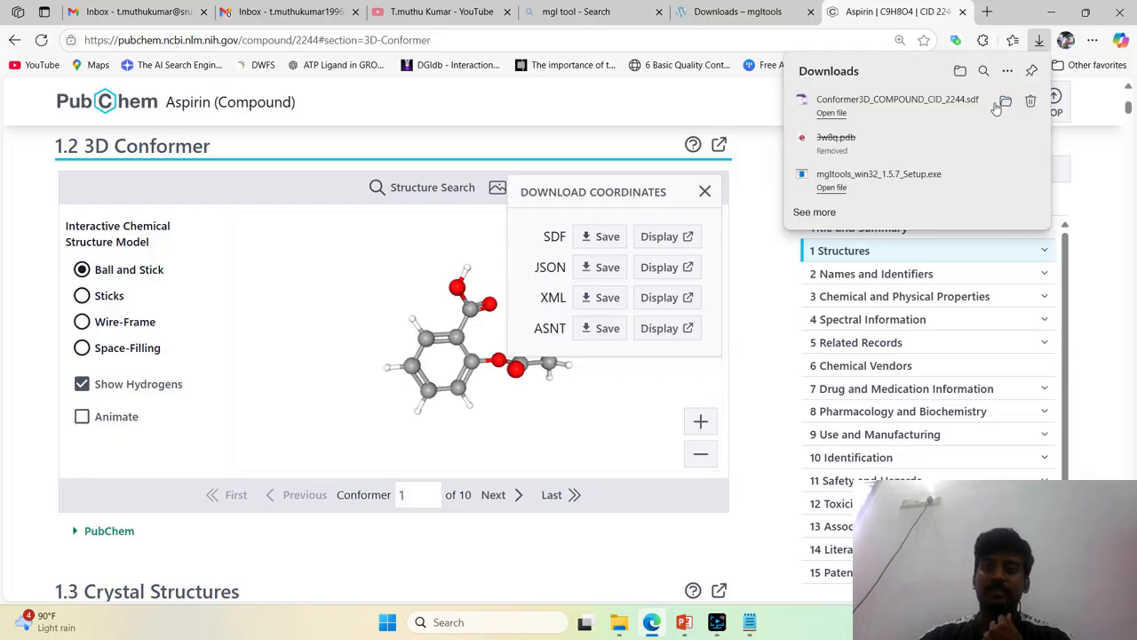
Show the downloaded conformer file in its folder and rename it Aspirin.sdf
{"action": "left_click", "coordinate": [1005, 101]}
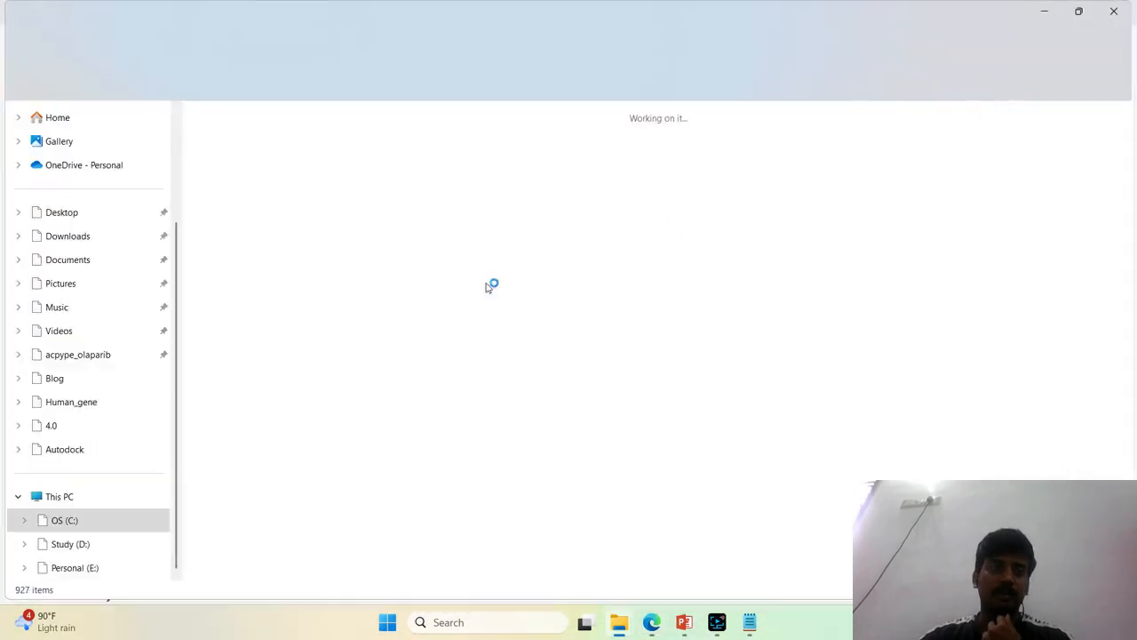
{"action": "right_click", "coordinate": [251, 171]}
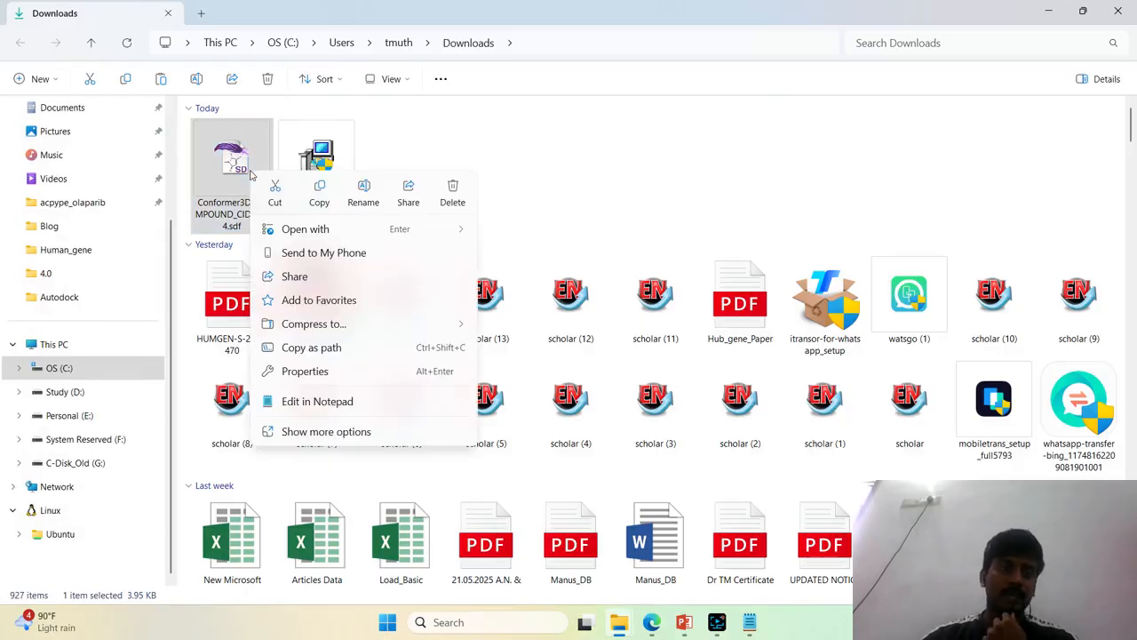
{"action": "left_click", "coordinate": [358, 191]}
{"action": "type", "text": "Asp"}
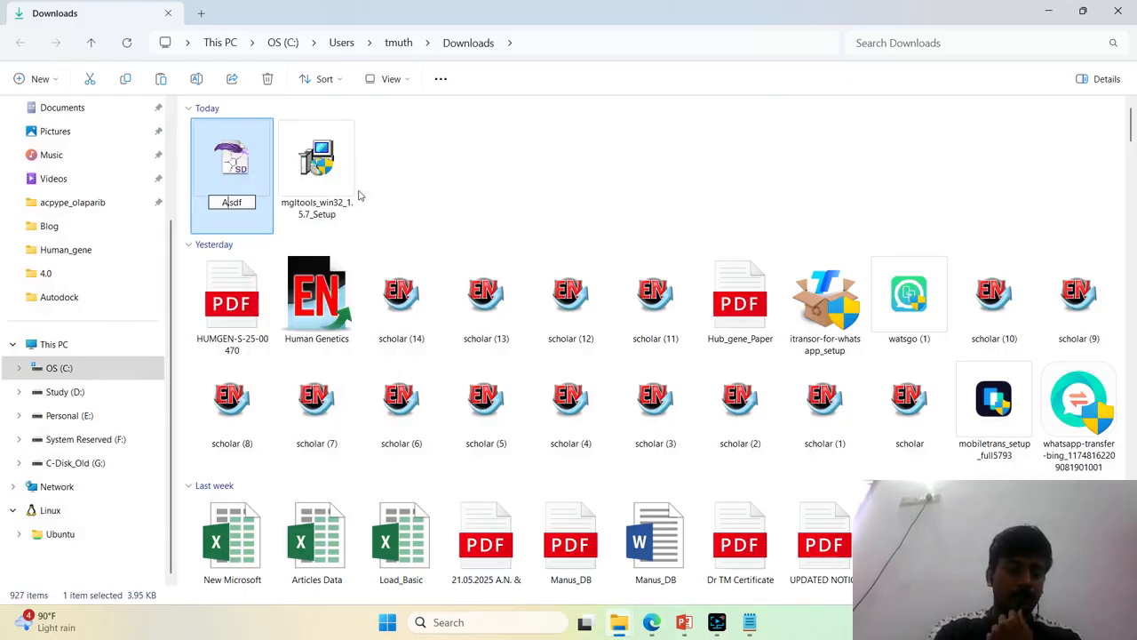
{"action": "type", "text": "irin"}
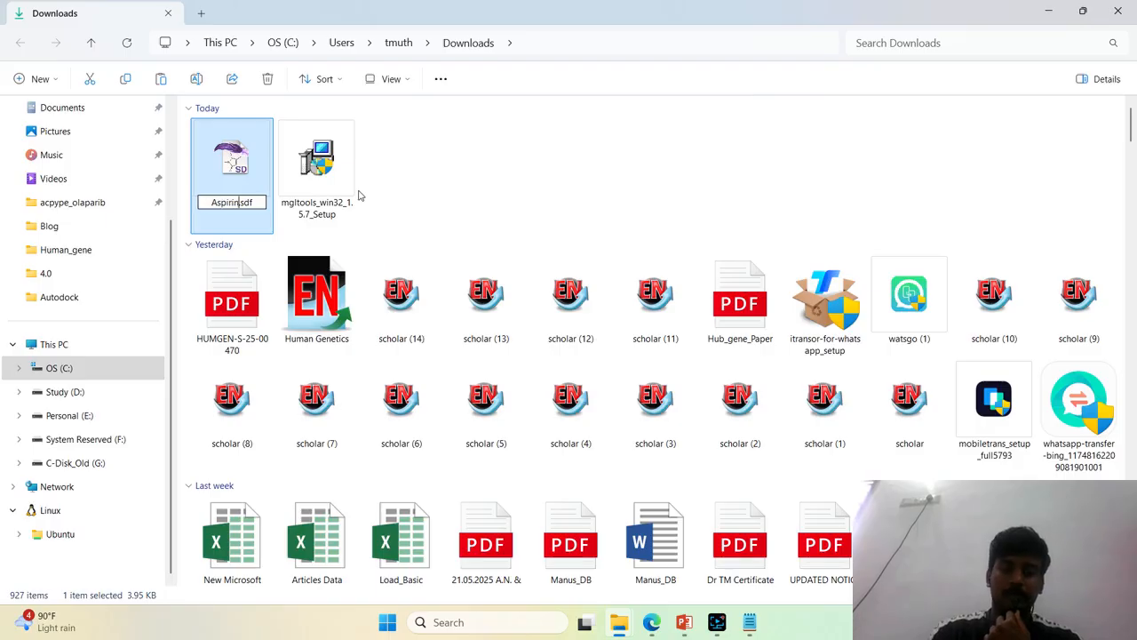
{"action": "key", "text": "Return"}
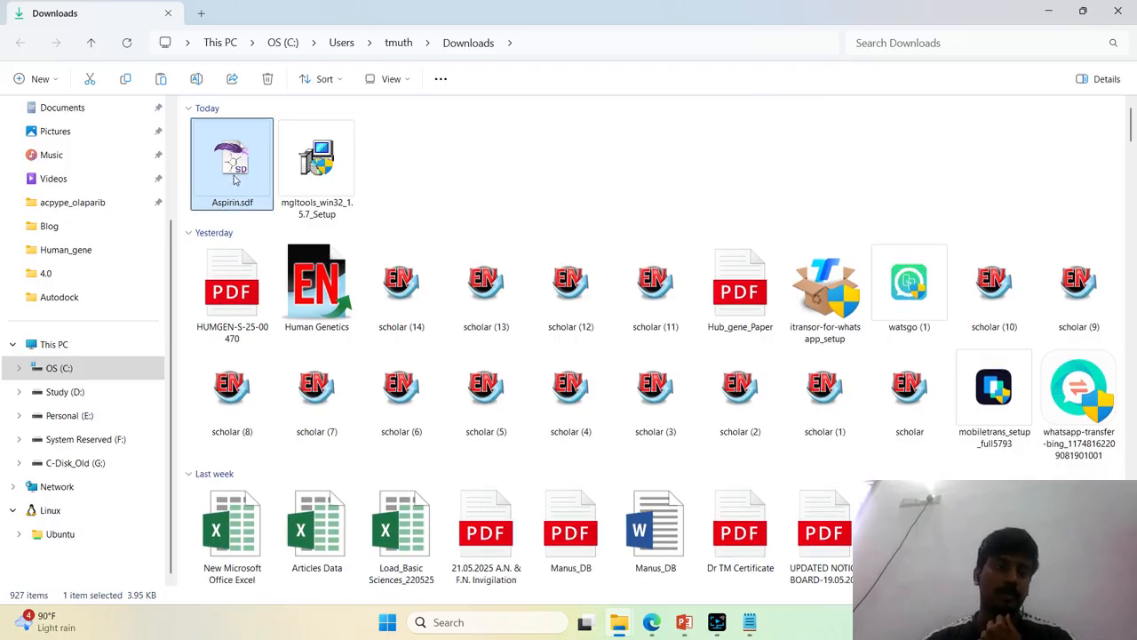
Move Aspirin.sdf from Downloads to the Autodock folder on the Desktop
{"action": "right_click", "coordinate": [236, 179]}
{"action": "key", "text": "Escape"}
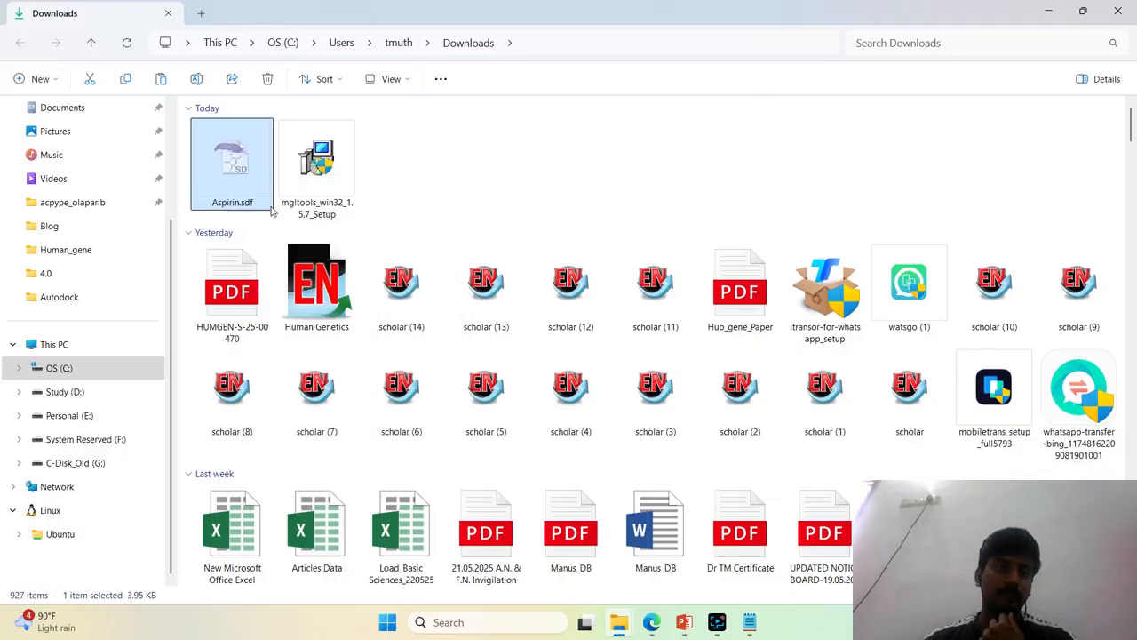
{"action": "scroll", "coordinate": [77, 367], "scroll_direction": "up", "scroll_amount": 3}
{"action": "left_click", "coordinate": [80, 208]}
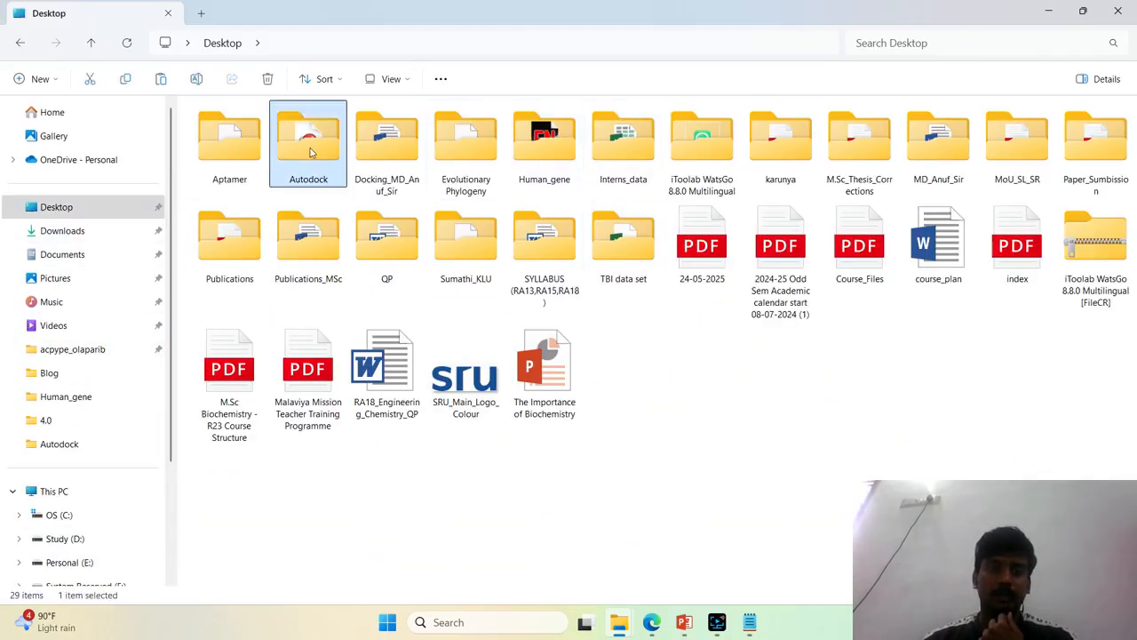
{"action": "double_click", "coordinate": [308, 151]}
{"action": "right_click", "coordinate": [395, 295]}
{"action": "left_click", "coordinate": [430, 321]}
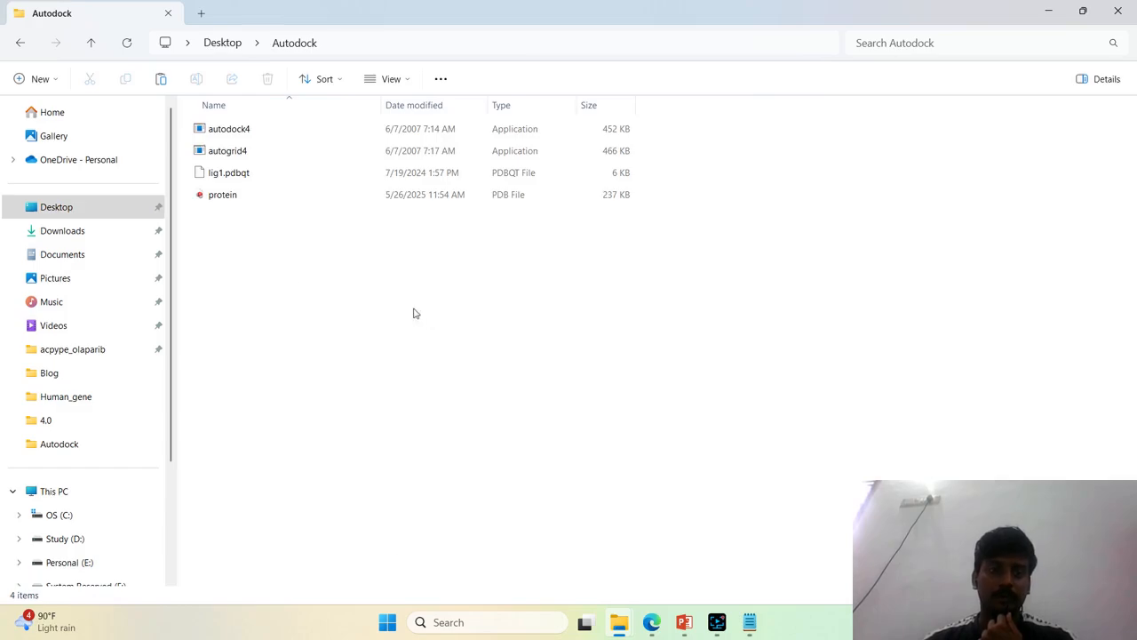
Delete lig1.pdbqt from the Autodock folder and select Aspirin.sdf
{"action": "left_click", "coordinate": [240, 176]}
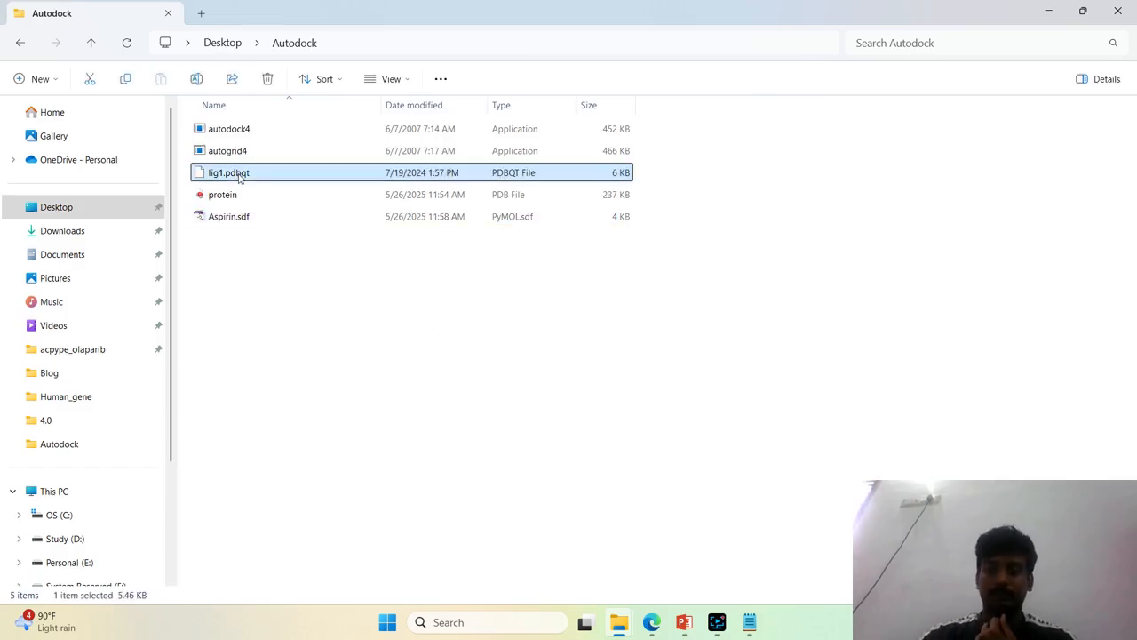
{"action": "key", "text": "Delete"}
{"action": "left_click", "coordinate": [282, 133]}
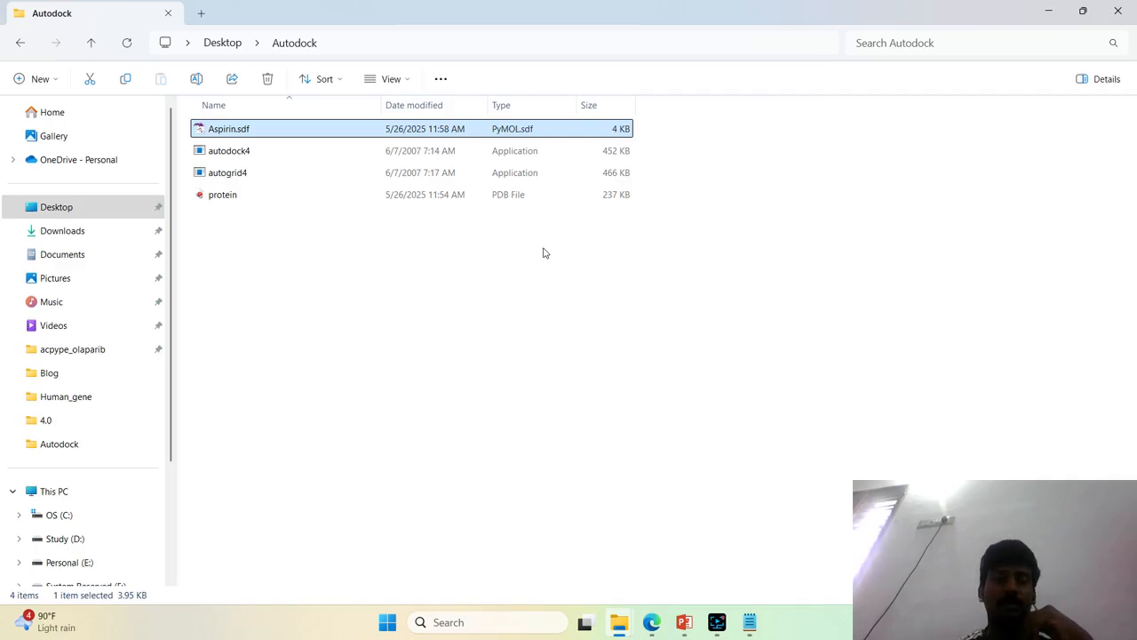
Open a PowerShell terminal in the Autodock folder and position its window below the file list
{"action": "right_click", "coordinate": [593, 259]}
{"action": "left_click", "coordinate": [666, 428]}
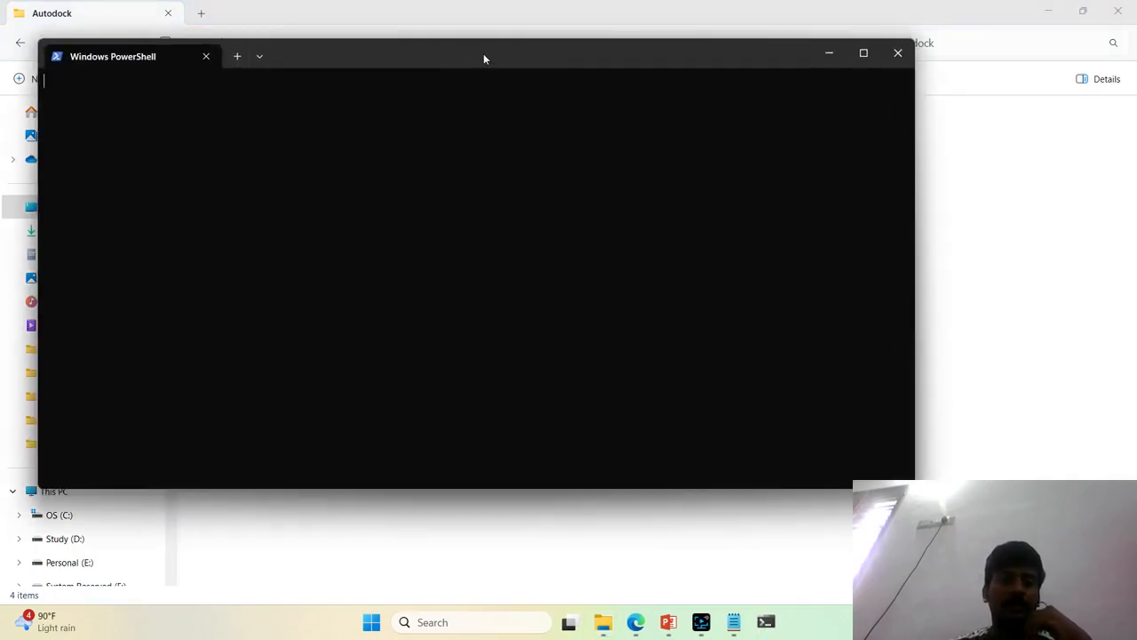
{"action": "left_click_drag", "start_coordinate": [483, 59], "coordinate": [727, 254]}
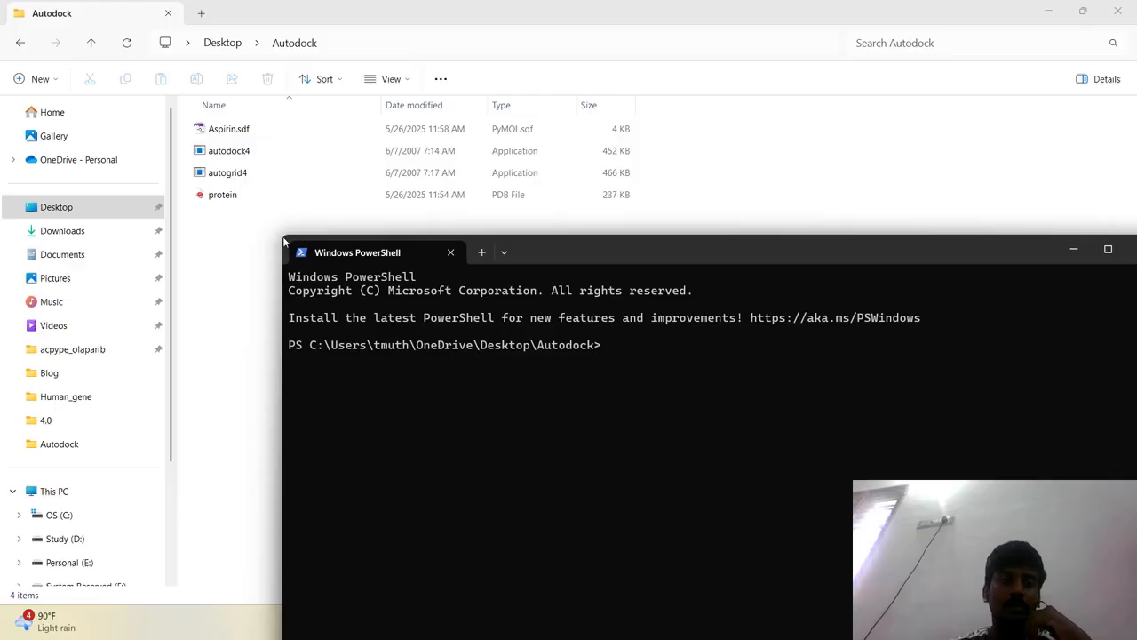
{"action": "left_click_drag", "start_coordinate": [278, 237], "coordinate": [480, 318]}
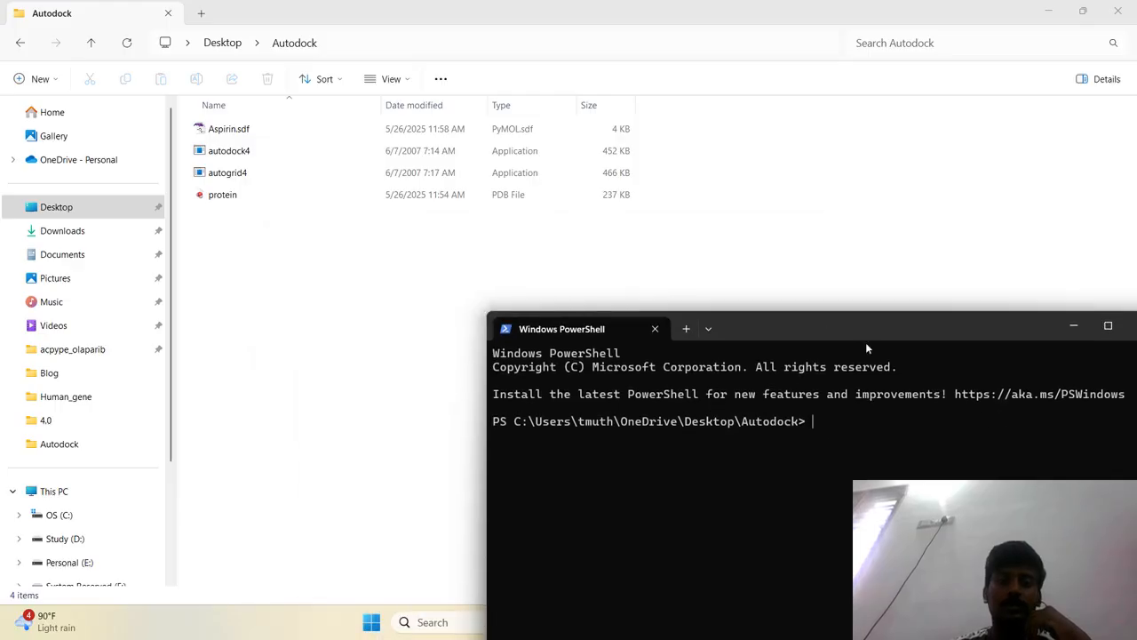
{"action": "left_click_drag", "start_coordinate": [856, 327], "coordinate": [560, 265]}
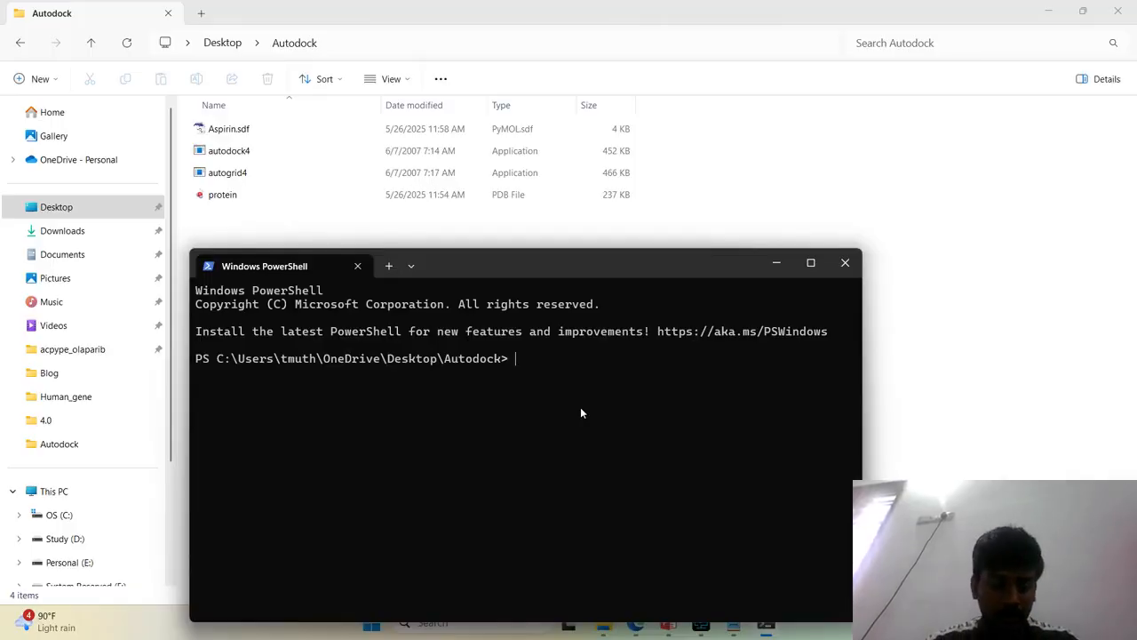
Convert the aspirin SDF to PDB with 3D coordinates by running obabel -isdf .\Aspirin.sdf -opdb -O aspirin.pdb --gen3d
{"action": "type", "text": "obabel "}
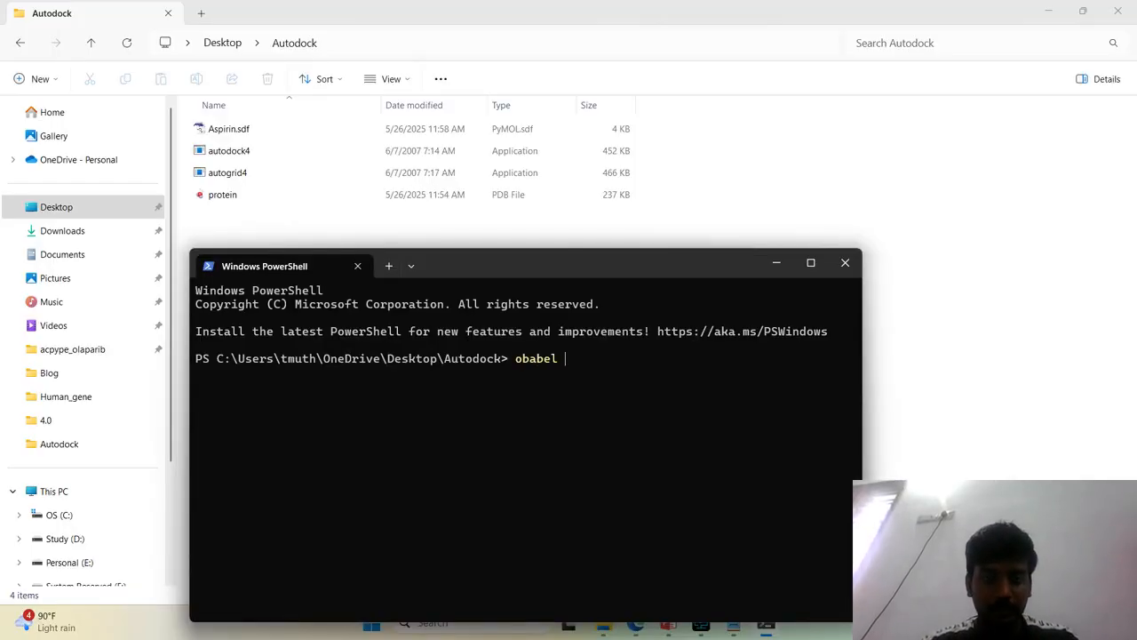
{"action": "type", "text": "-i"}
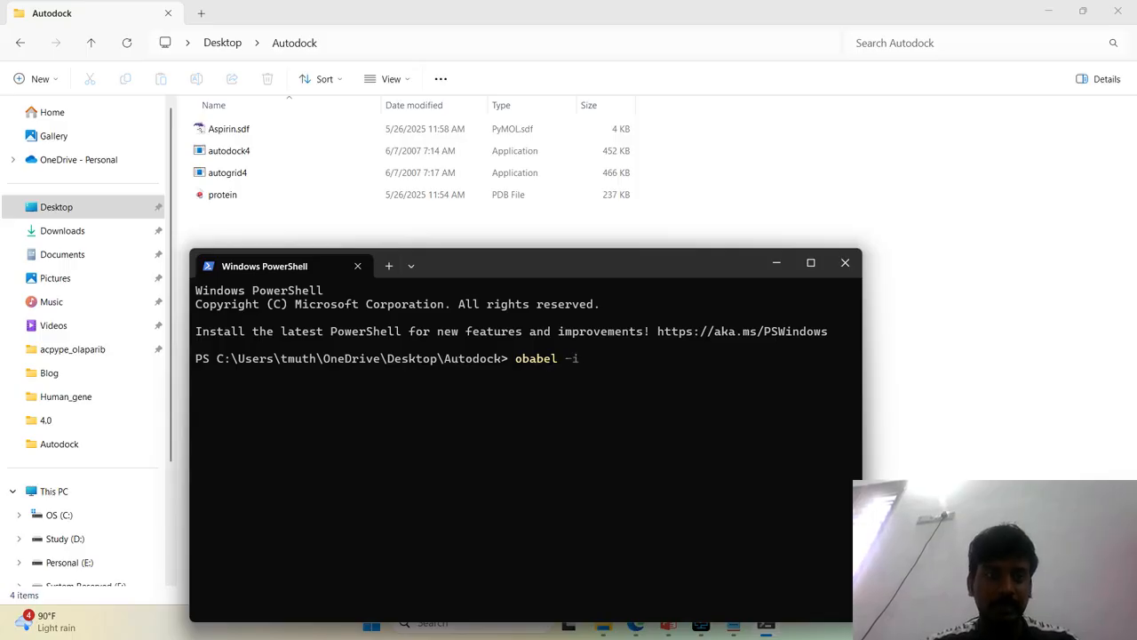
{"action": "type", "text": "sdf As"}
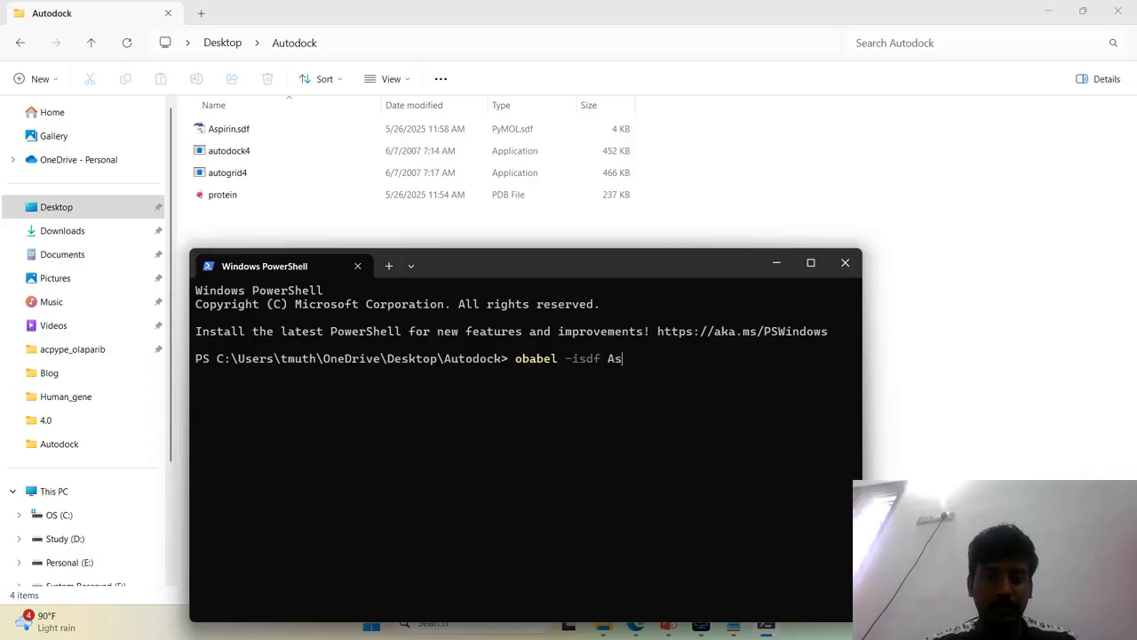
{"action": "type", "text": "df .\\As"}
{"action": "key", "text": "Tab"}
{"action": "type", "text": "-opdb"}
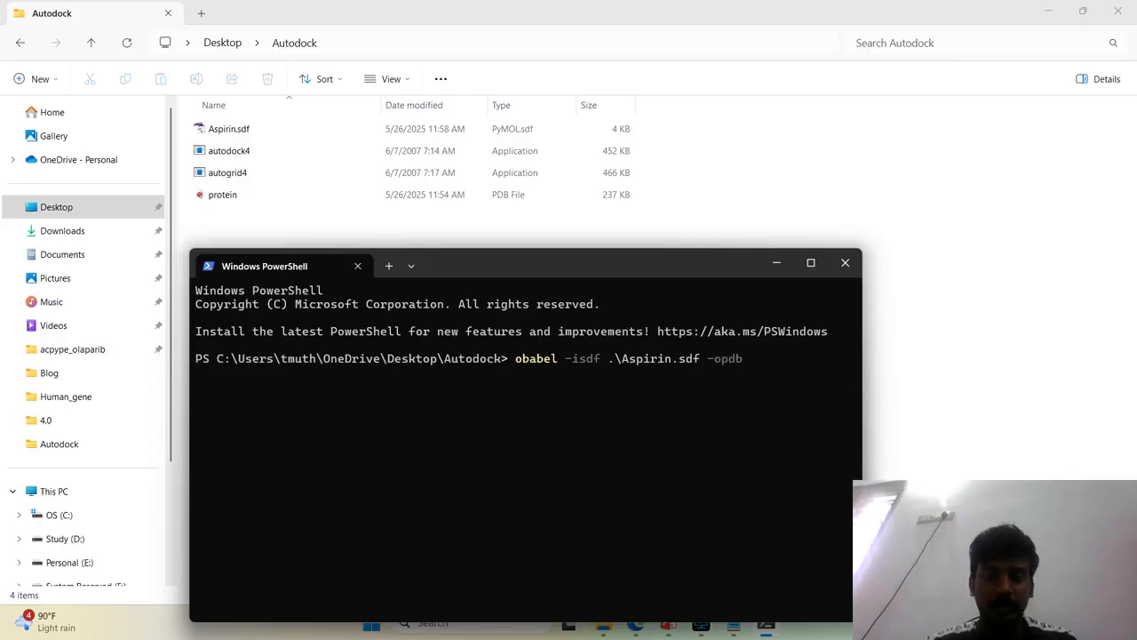
{"action": "type", "text": " -O "}
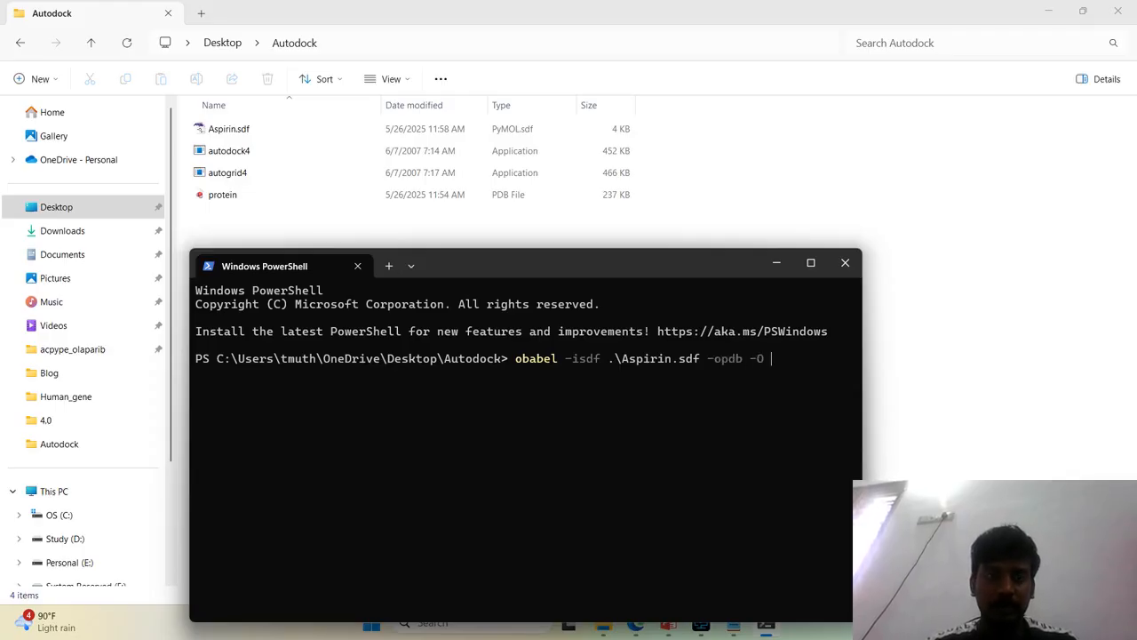
{"action": "type", "text": "aspirin.pdb"}
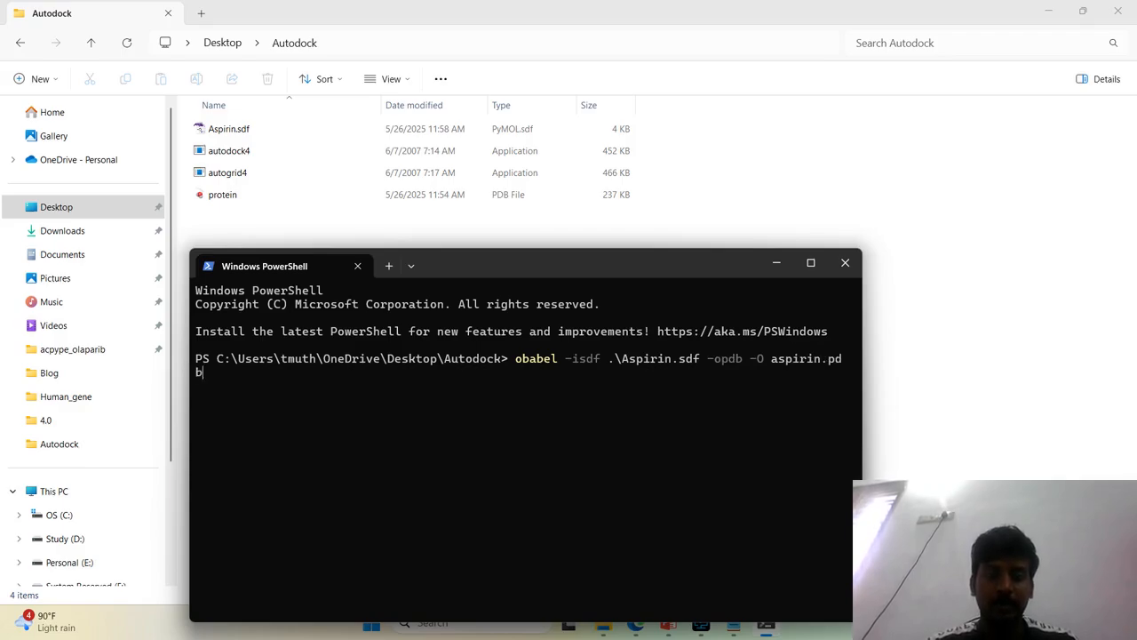
{"action": "type", "text": " --gen"}
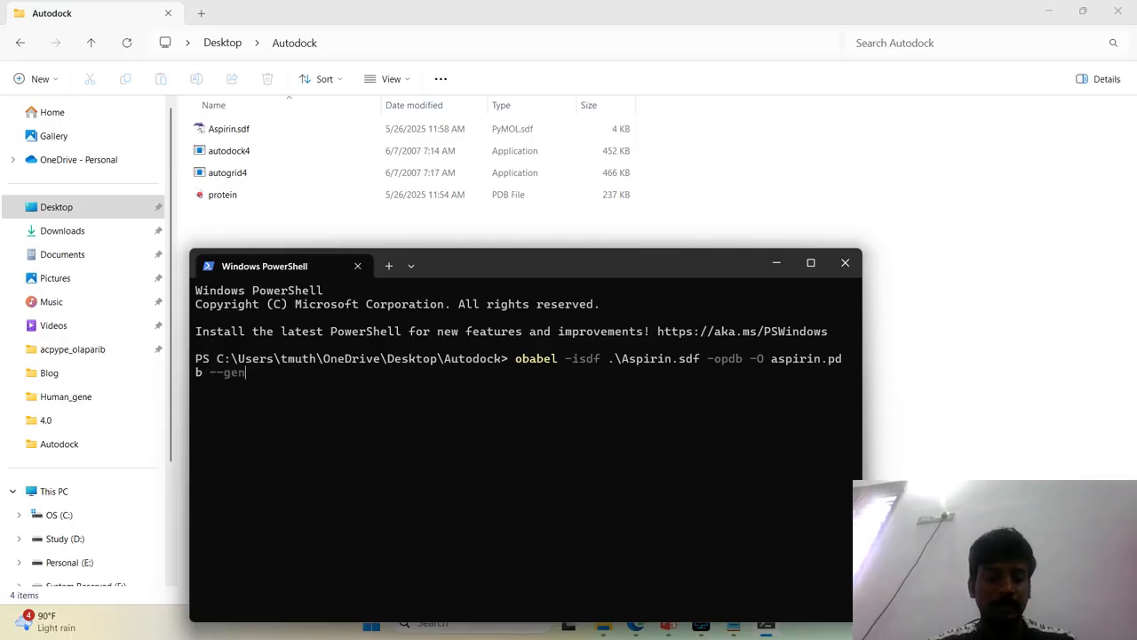
{"action": "type", "text": "3d"}
{"action": "key", "text": "Return"}
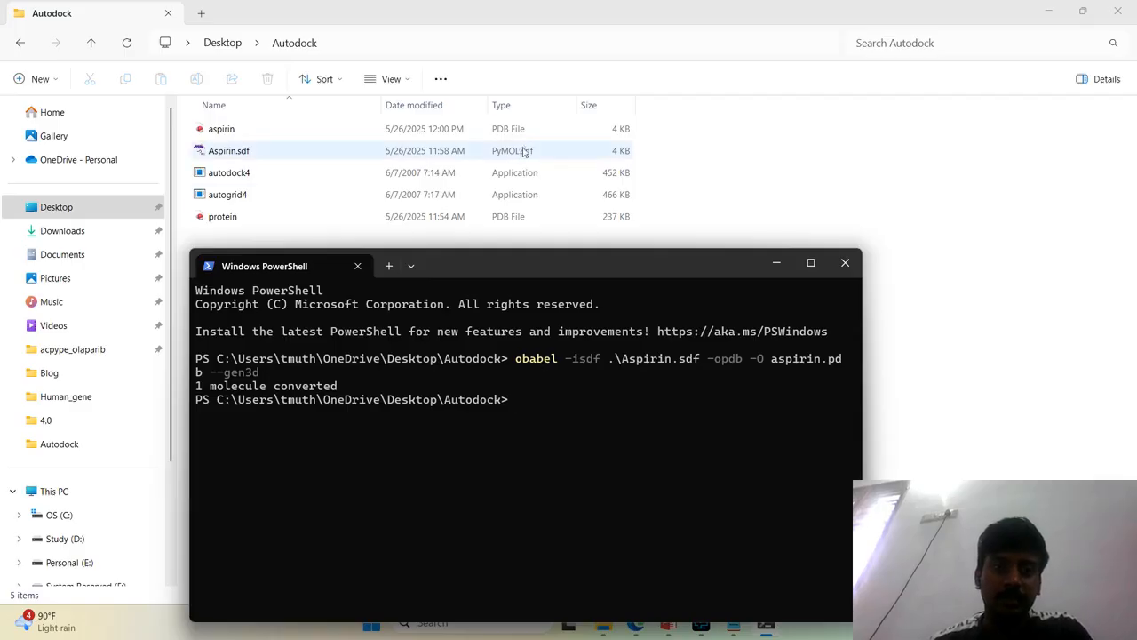
Check the new aspirin PDB file in the Autodock folder and close the PowerShell window
{"action": "left_click", "coordinate": [590, 132]}
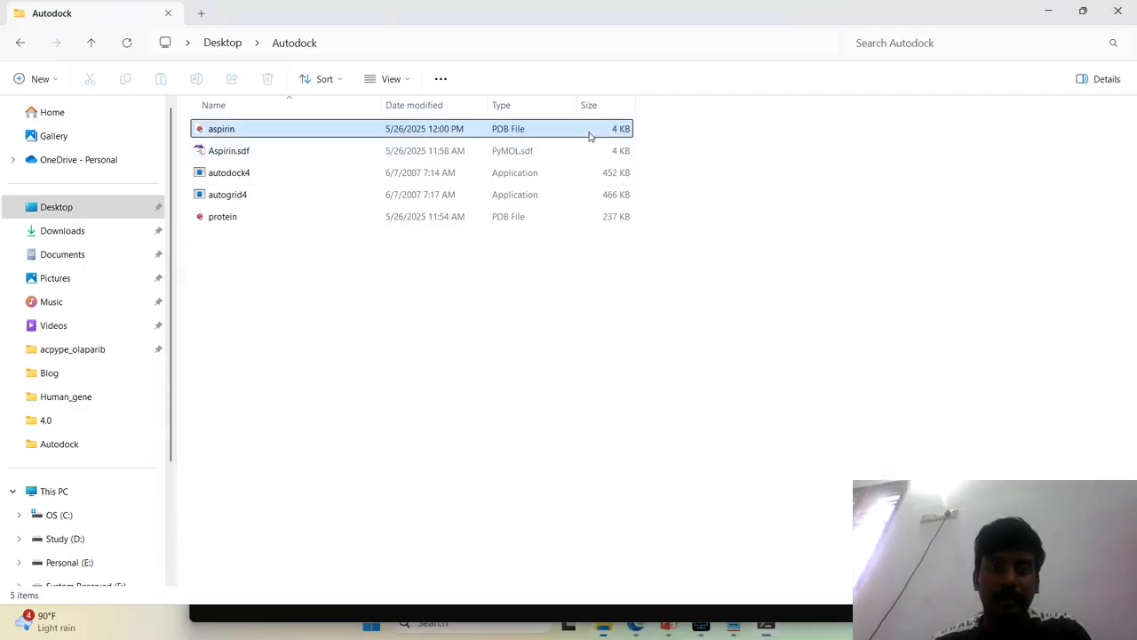
{"action": "left_click", "coordinate": [730, 473]}
{"action": "left_click", "coordinate": [771, 614]}
{"action": "left_click", "coordinate": [838, 271]}
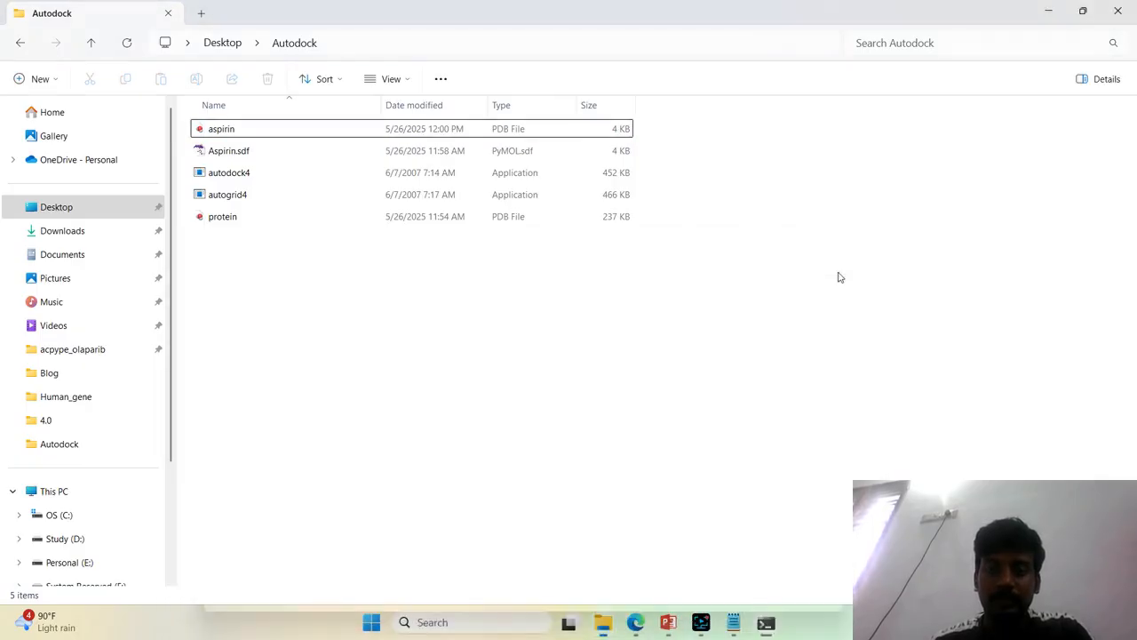
{"action": "left_click", "coordinate": [716, 622]}
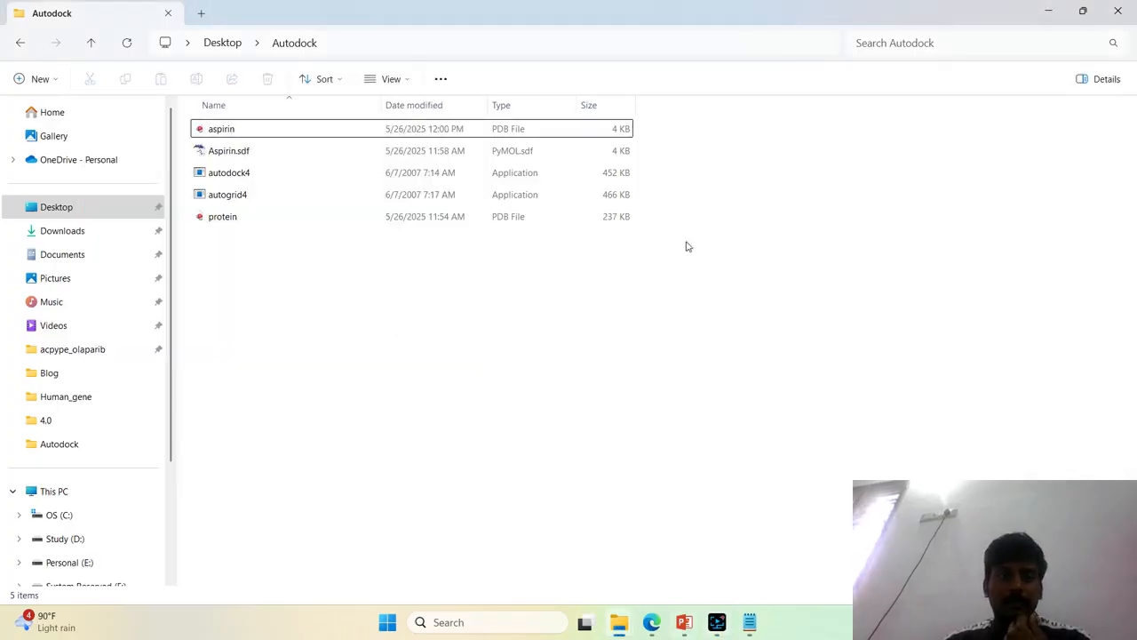
Search the installed programs for AutoDock and try to launch AutoDockTools-1.5.6
{"action": "key", "text": "super"}
{"action": "type", "text": "a"}
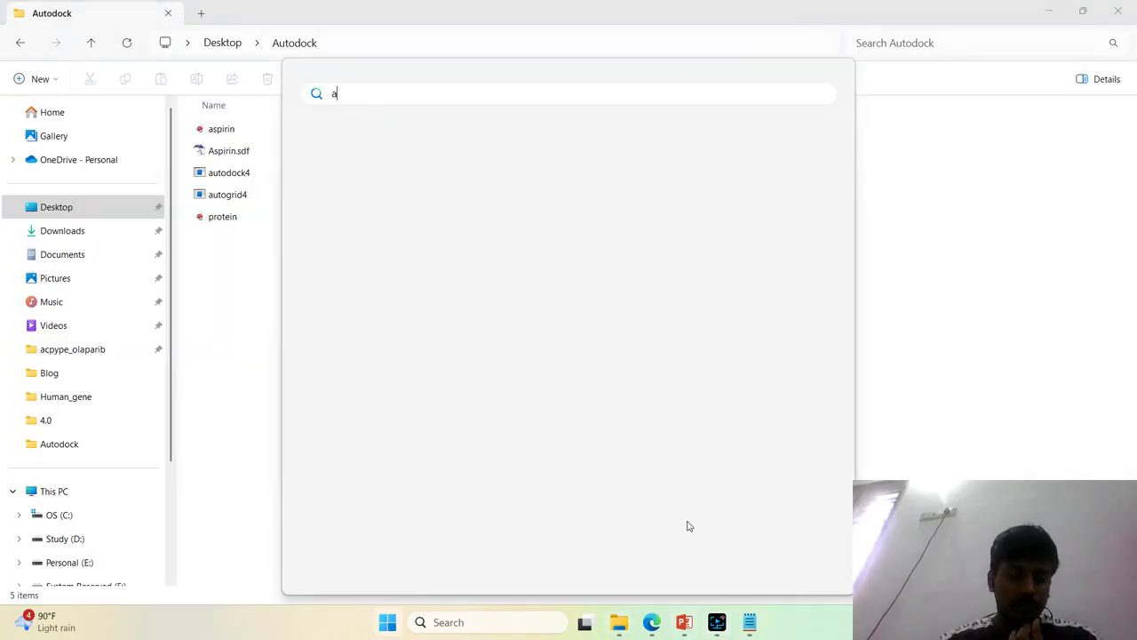
{"action": "type", "text": "utod"}
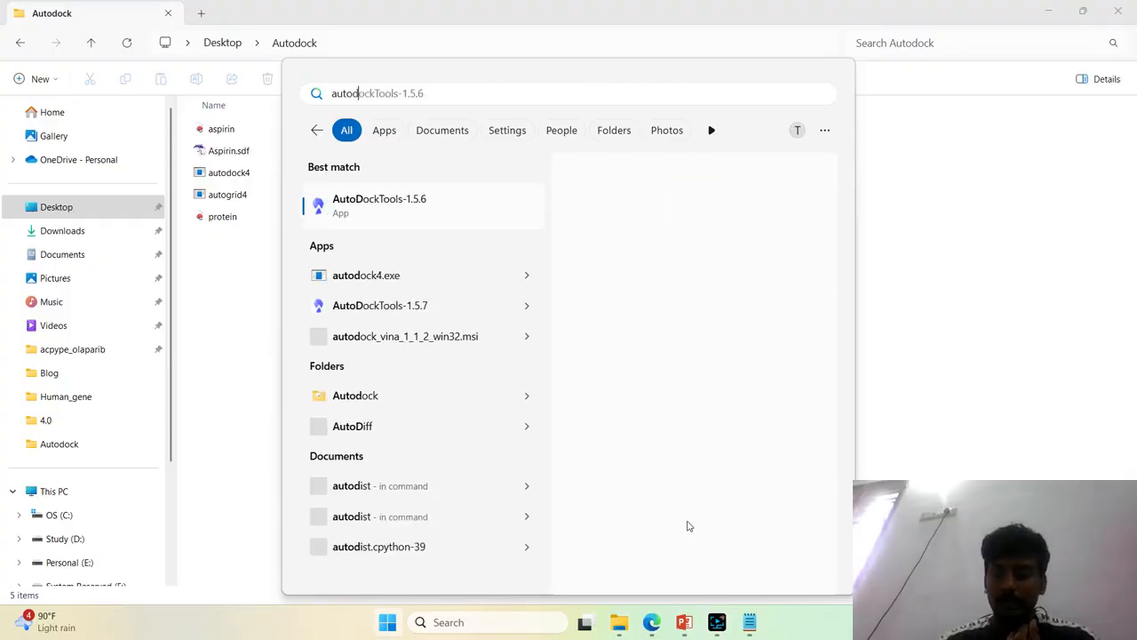
{"action": "key", "text": "Escape"}
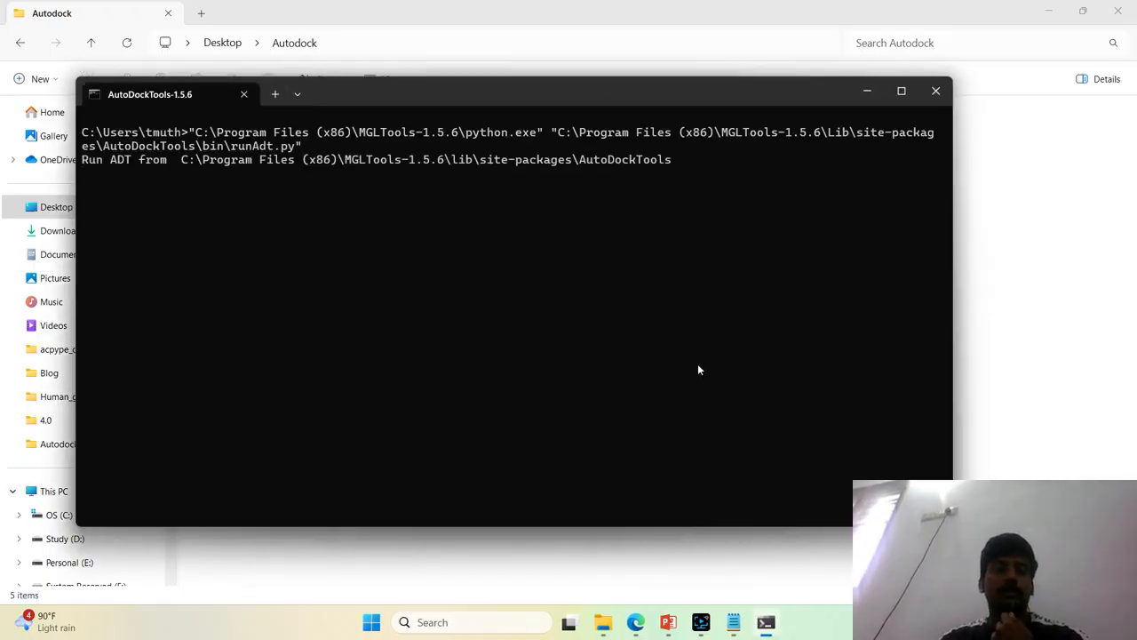
Minimize the open folder, browser, terminal, screen recorder and presentation windows to clear the desktop
{"action": "left_click", "coordinate": [1049, 11]}
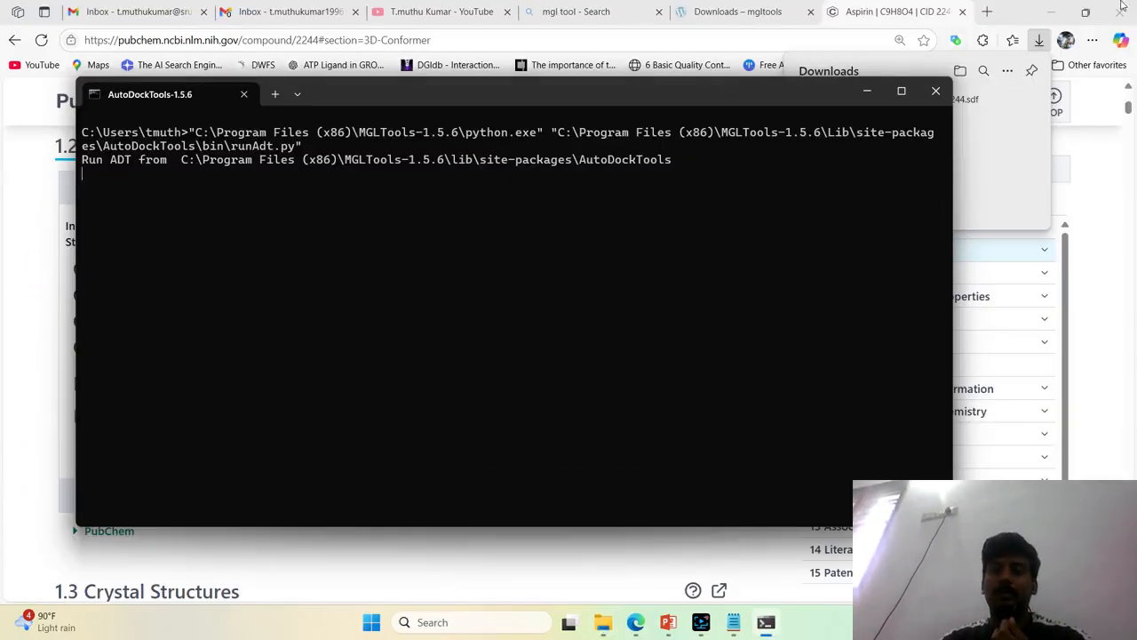
{"action": "left_click", "coordinate": [1049, 12]}
{"action": "left_click", "coordinate": [1048, 12]}
{"action": "left_click", "coordinate": [1045, 12]}
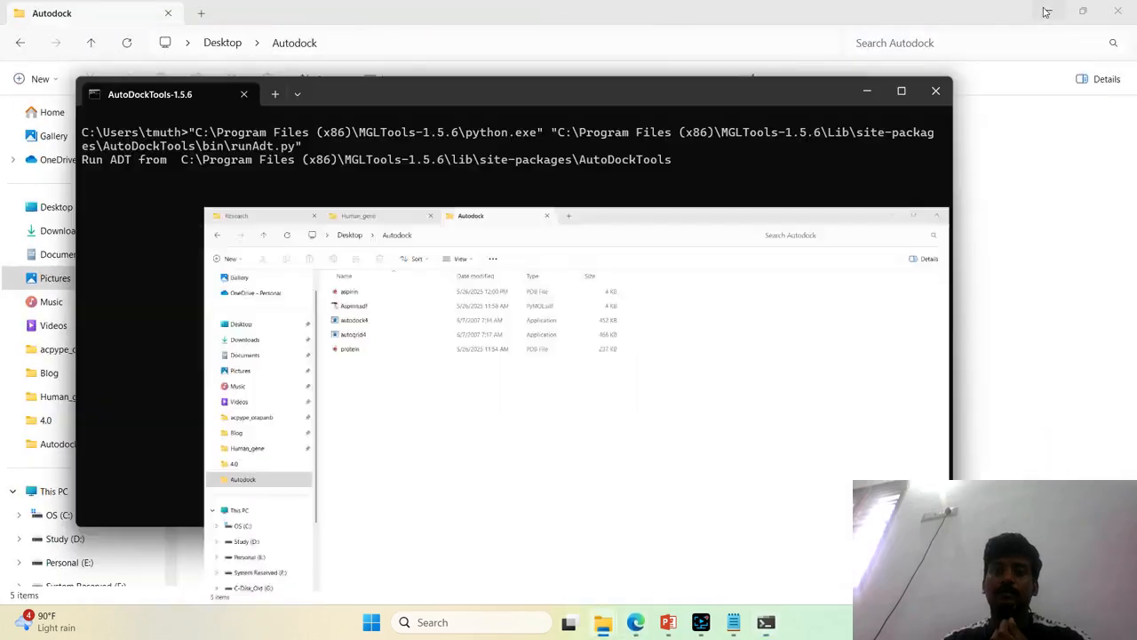
{"action": "left_click", "coordinate": [864, 89]}
{"action": "left_click", "coordinate": [1048, 11]}
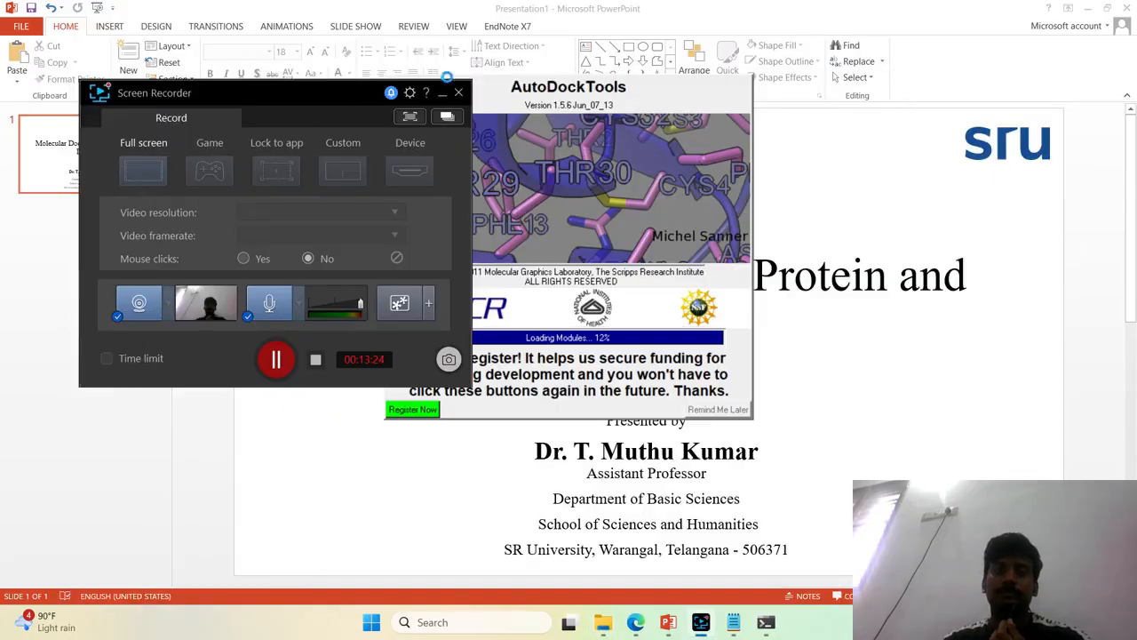
{"action": "left_click", "coordinate": [442, 94]}
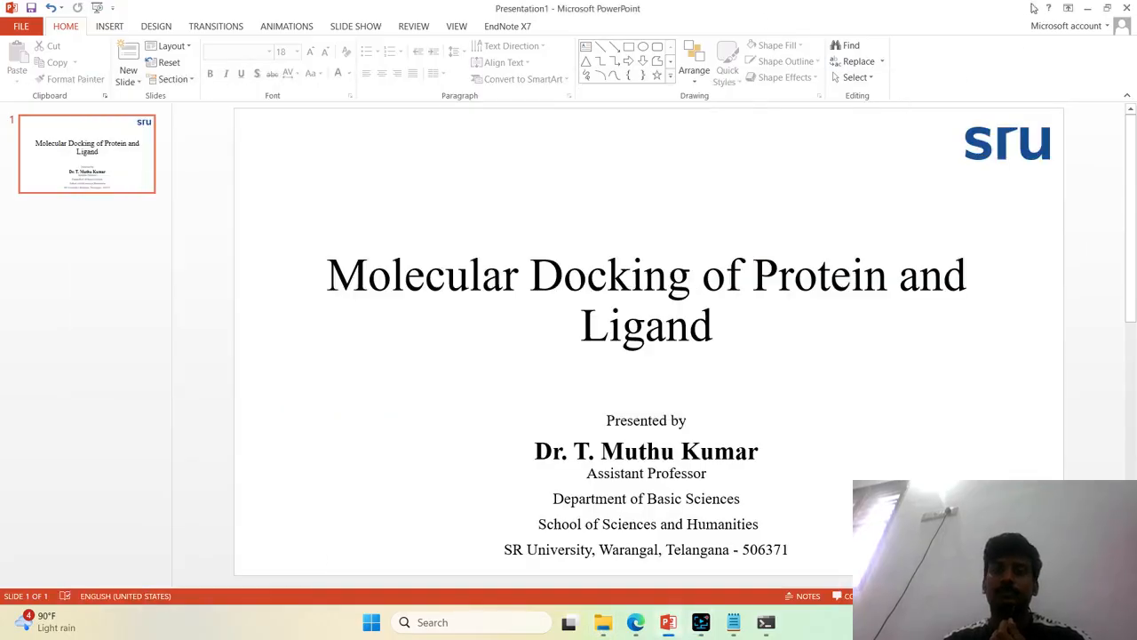
{"action": "left_click", "coordinate": [1087, 9]}
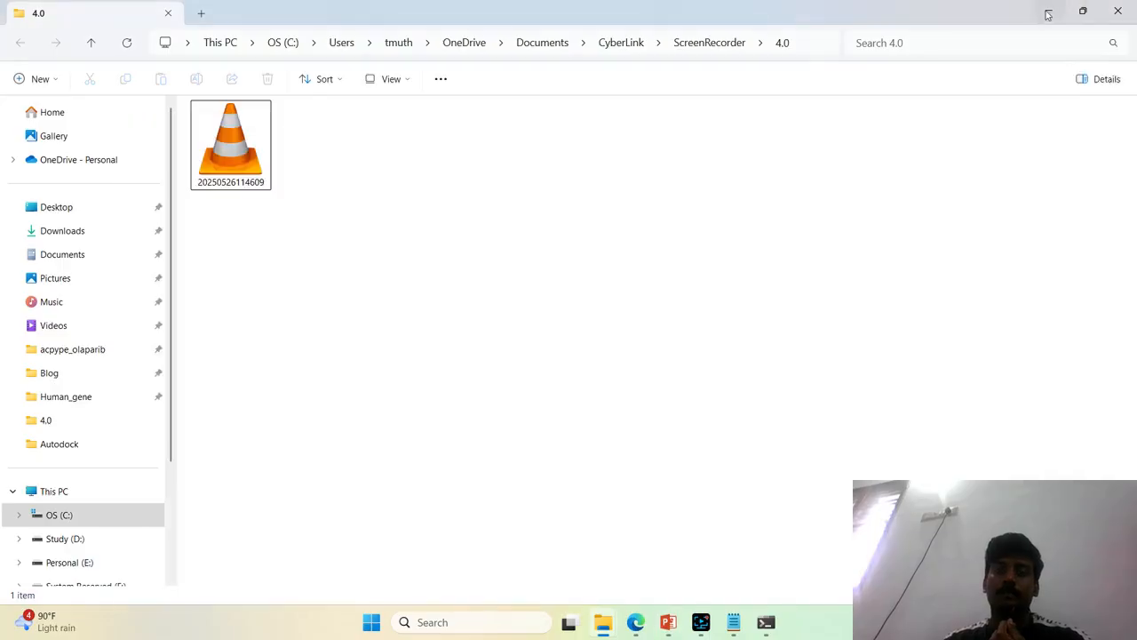
{"action": "left_click", "coordinate": [1048, 11]}
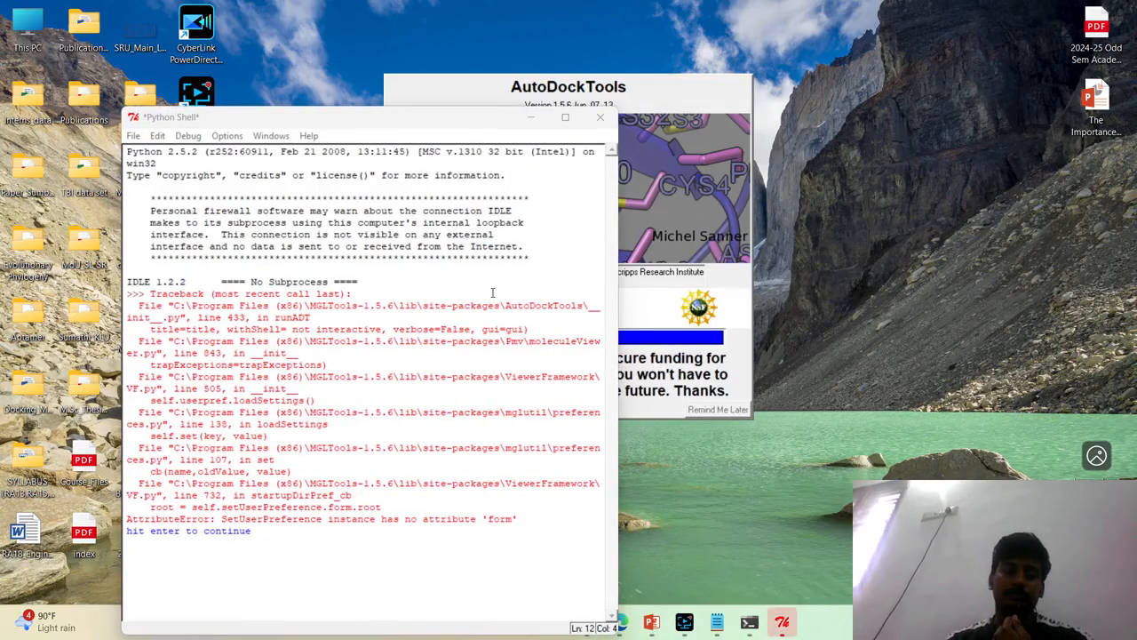
Continue past the Python Shell error to end the AutoDockTools-1.5.6 launch
{"action": "left_click", "coordinate": [282, 482]}
{"action": "key", "text": "Return"}
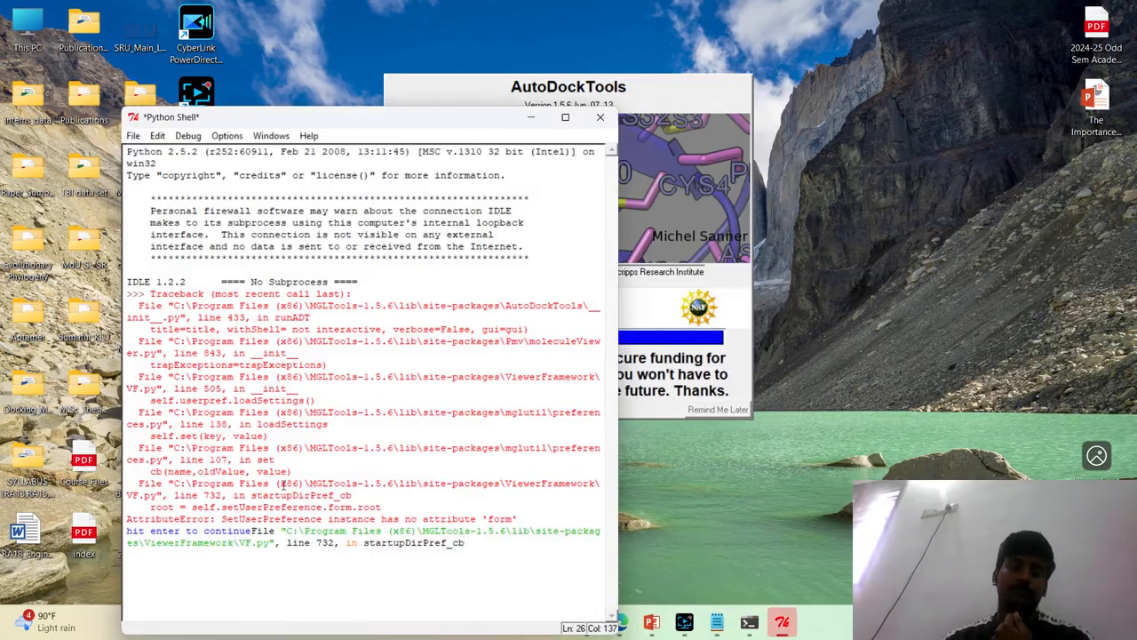
{"action": "key", "text": "Return"}
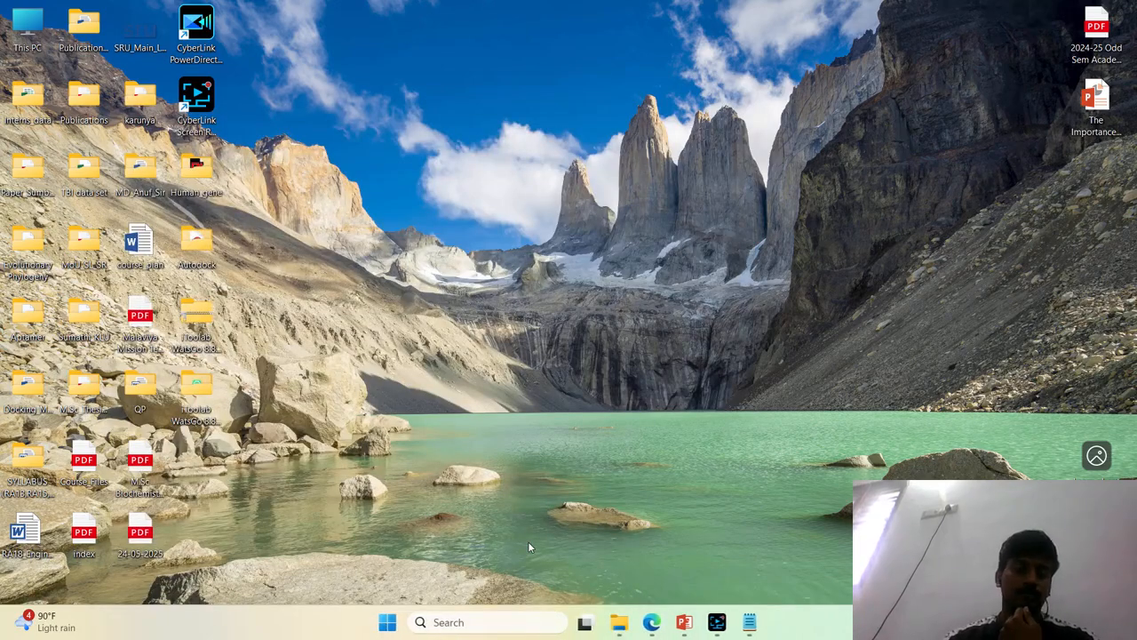
Launch AutoDockTools-1.5.7 and maximize its window
{"action": "key", "text": "super"}
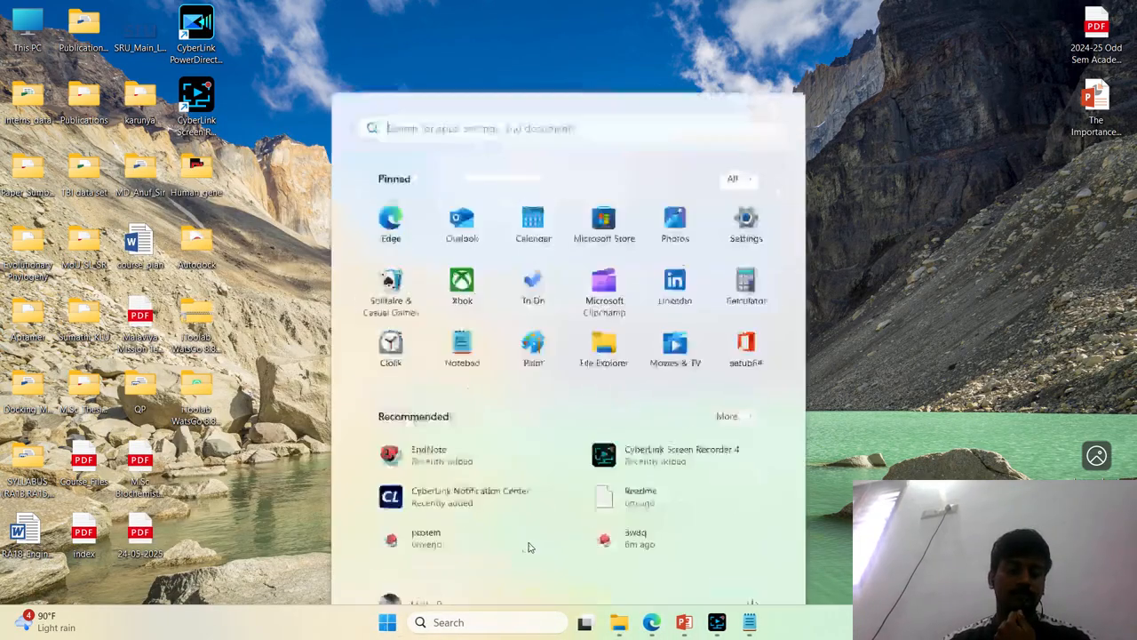
{"action": "type", "text": "autod"}
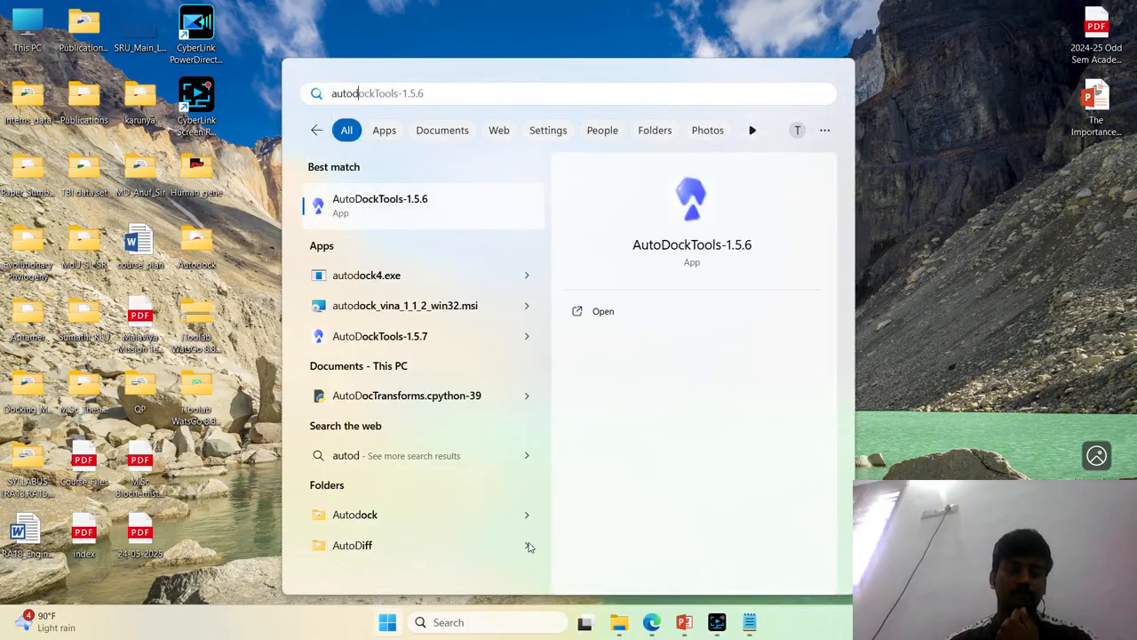
{"action": "left_click", "coordinate": [423, 342]}
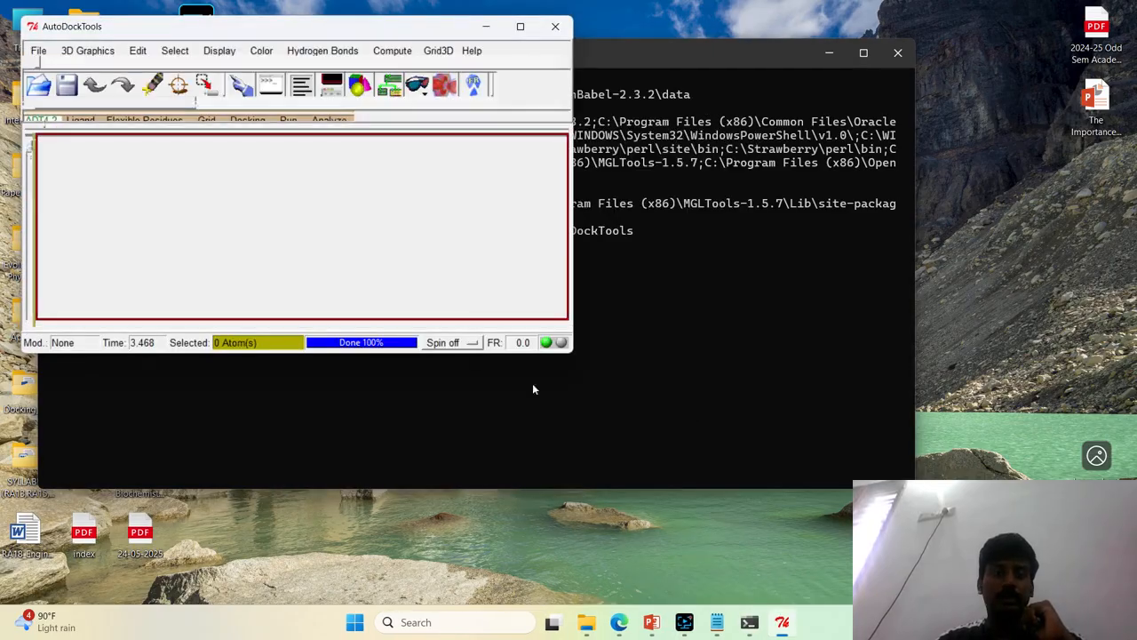
{"action": "mouse_move", "coordinate": [522, 27]}
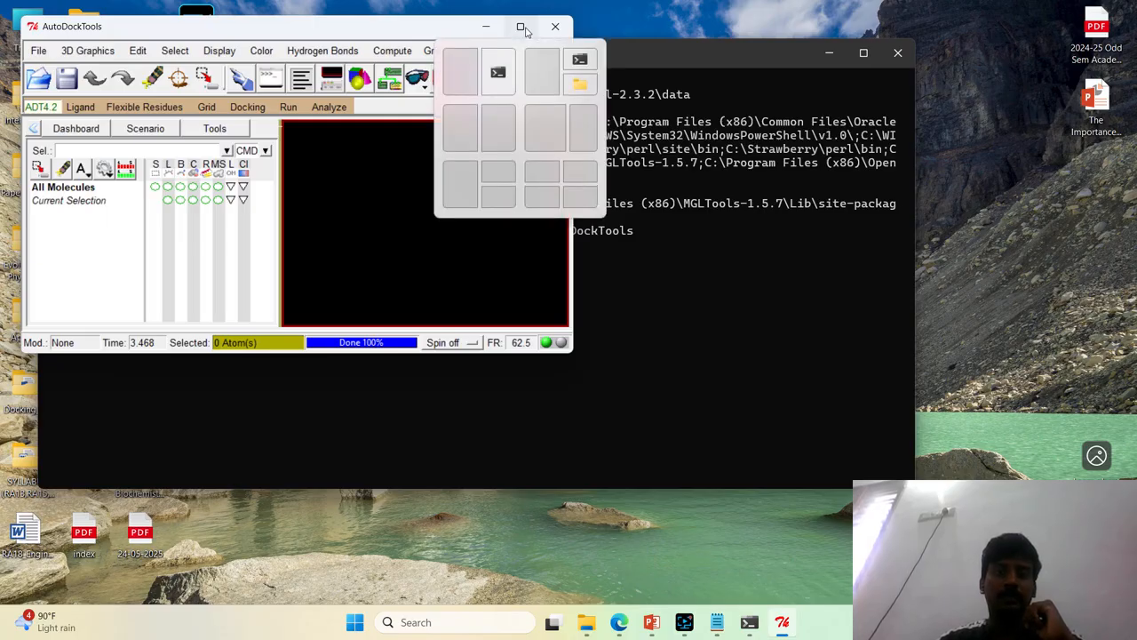
{"action": "left_click", "coordinate": [521, 28]}
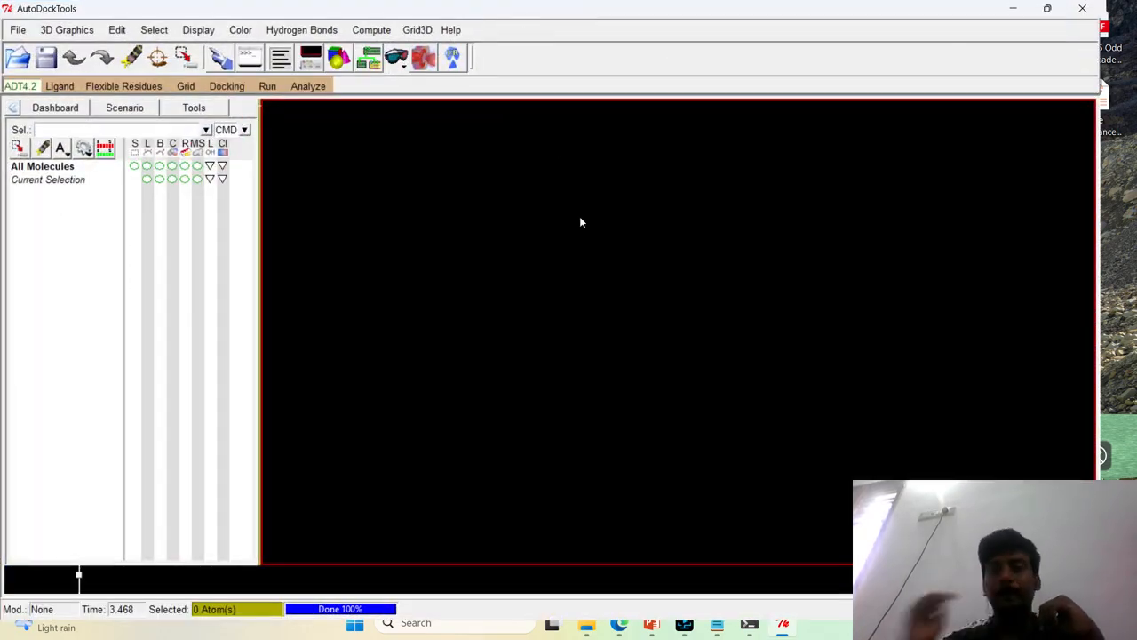
{"action": "left_click_drag", "start_coordinate": [660, 12], "coordinate": [720, 1]}
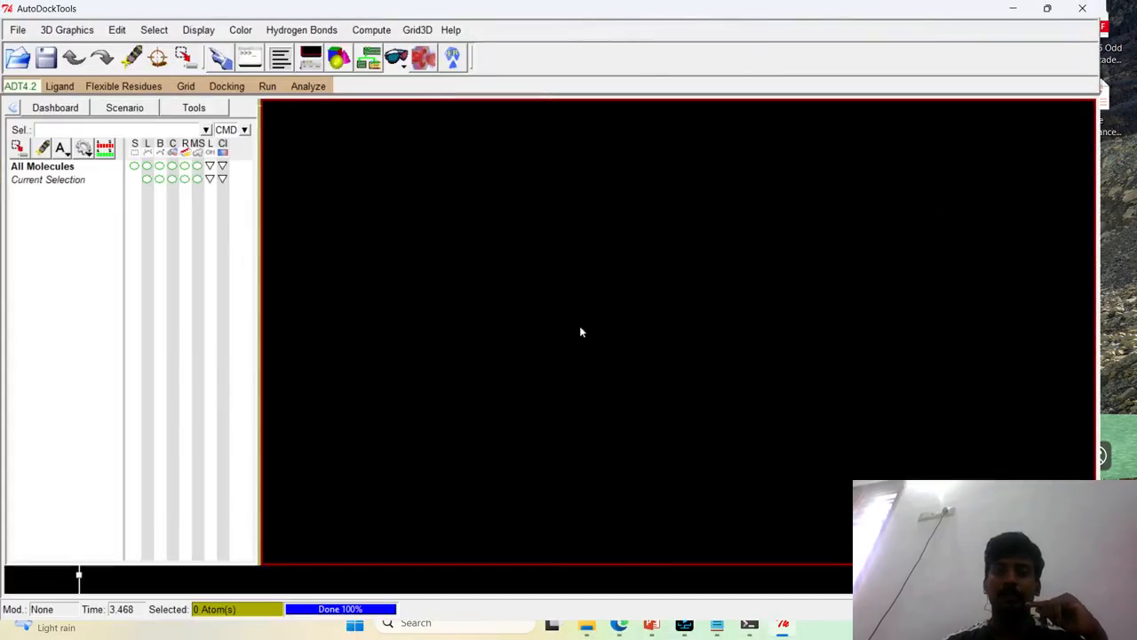
Open the general user preferences of AutoDockTools at the Startup Directory setting
{"action": "left_click", "coordinate": [20, 34]}
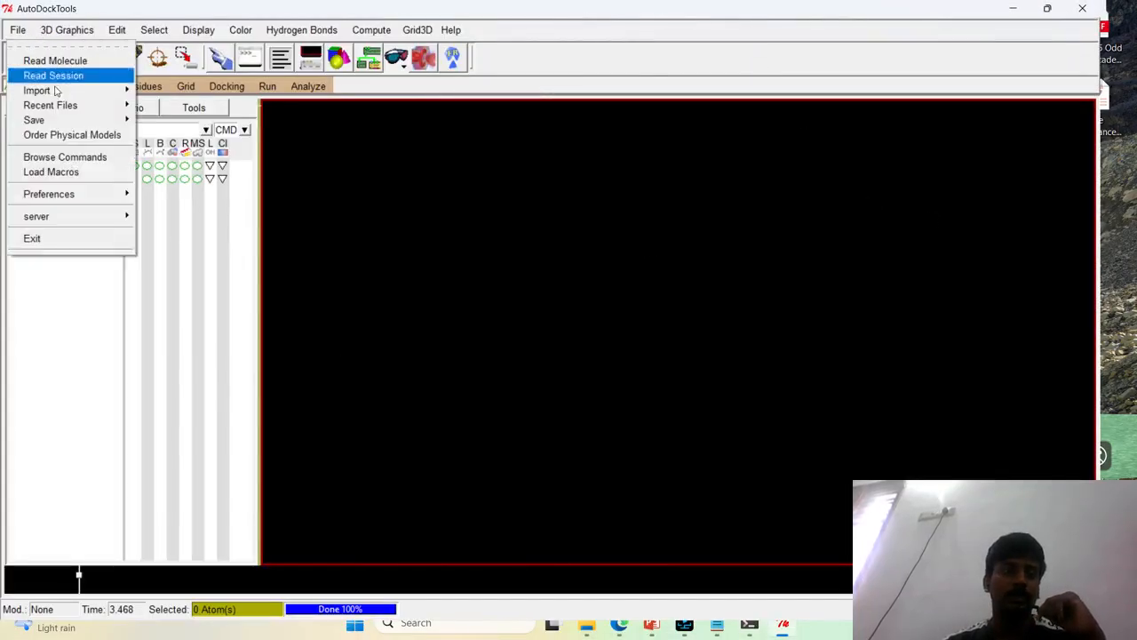
{"action": "left_click", "coordinate": [628, 273]}
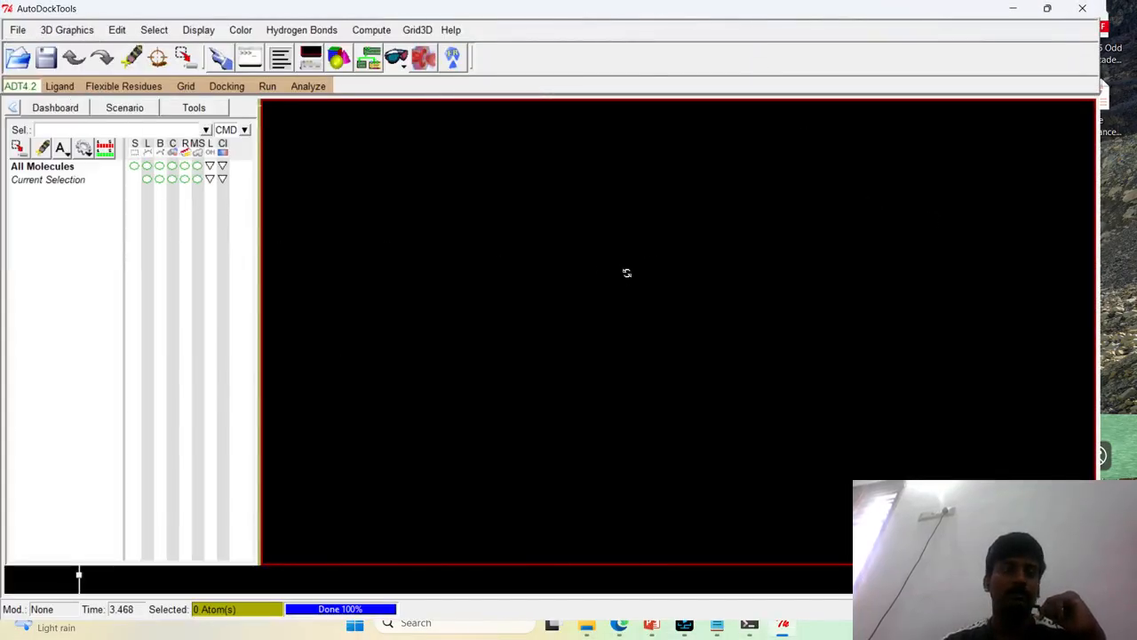
{"action": "left_click", "coordinate": [18, 32]}
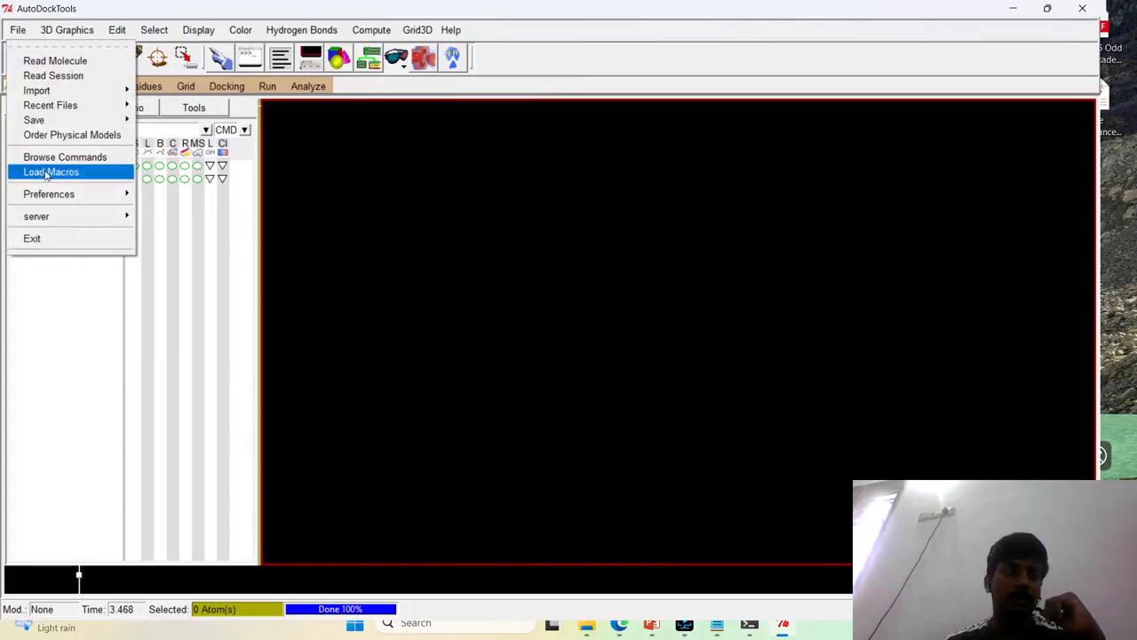
{"action": "mouse_move", "coordinate": [53, 194]}
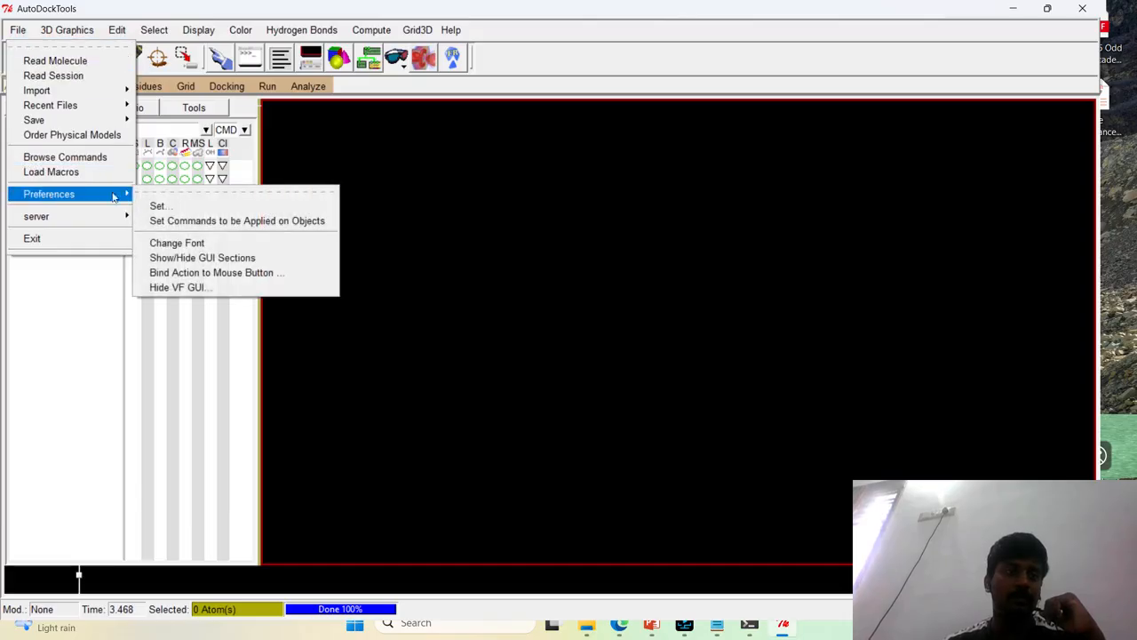
{"action": "left_click", "coordinate": [171, 207]}
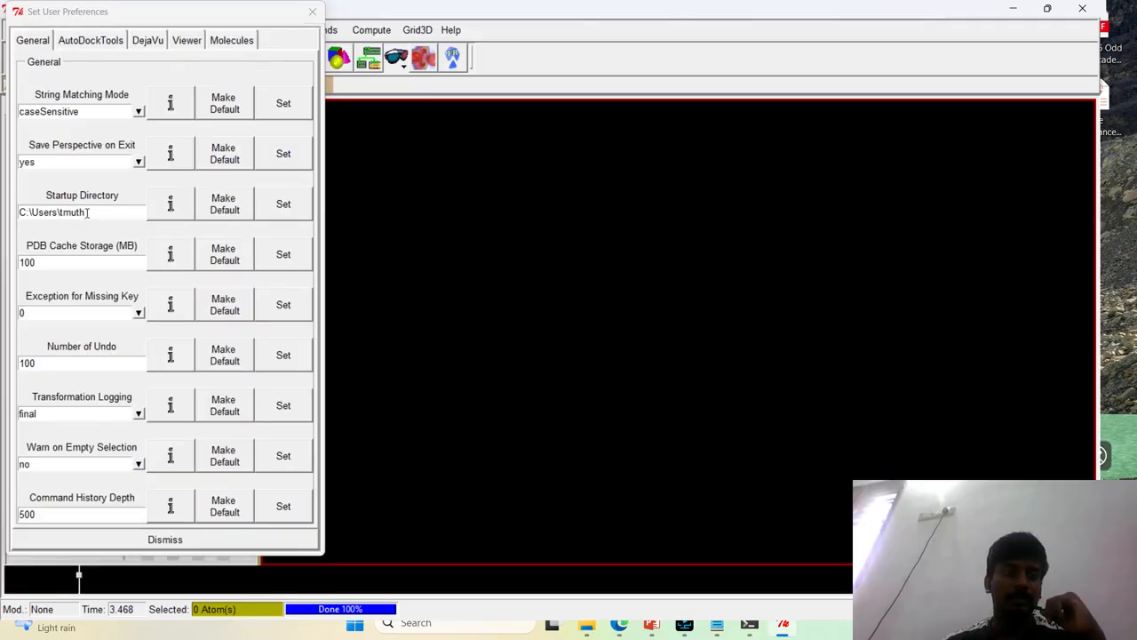
{"action": "left_click_drag", "start_coordinate": [86, 212], "coordinate": [10, 217]}
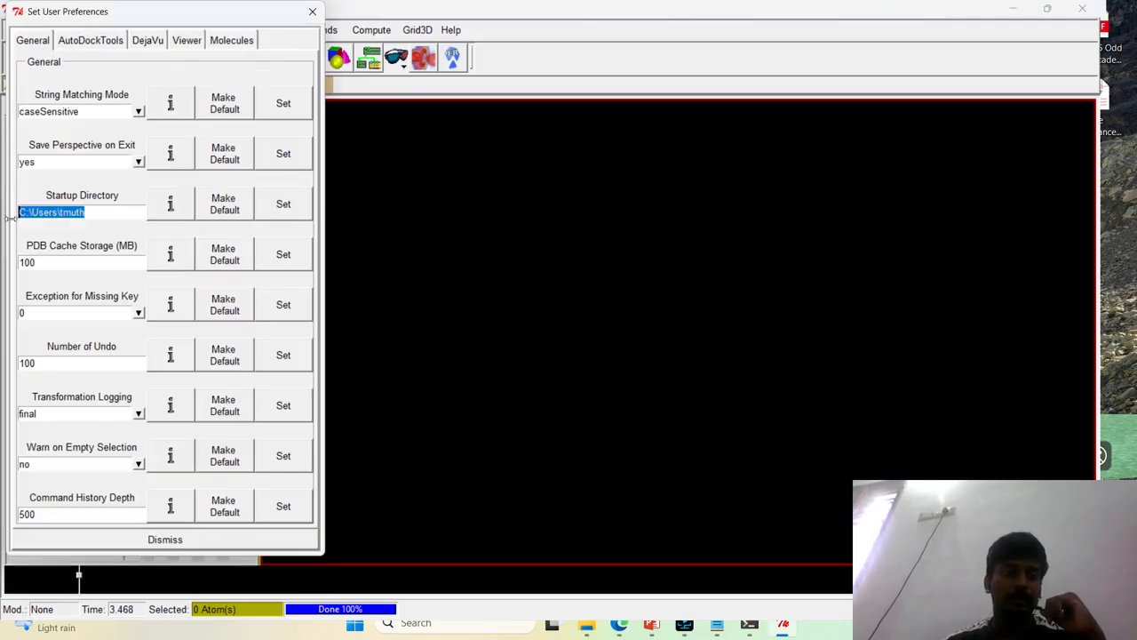
Clear away the AutoDockTools, console and surplus folder windows and bring the Desktop Autodock folder to the front
{"action": "left_click", "coordinate": [585, 628]}
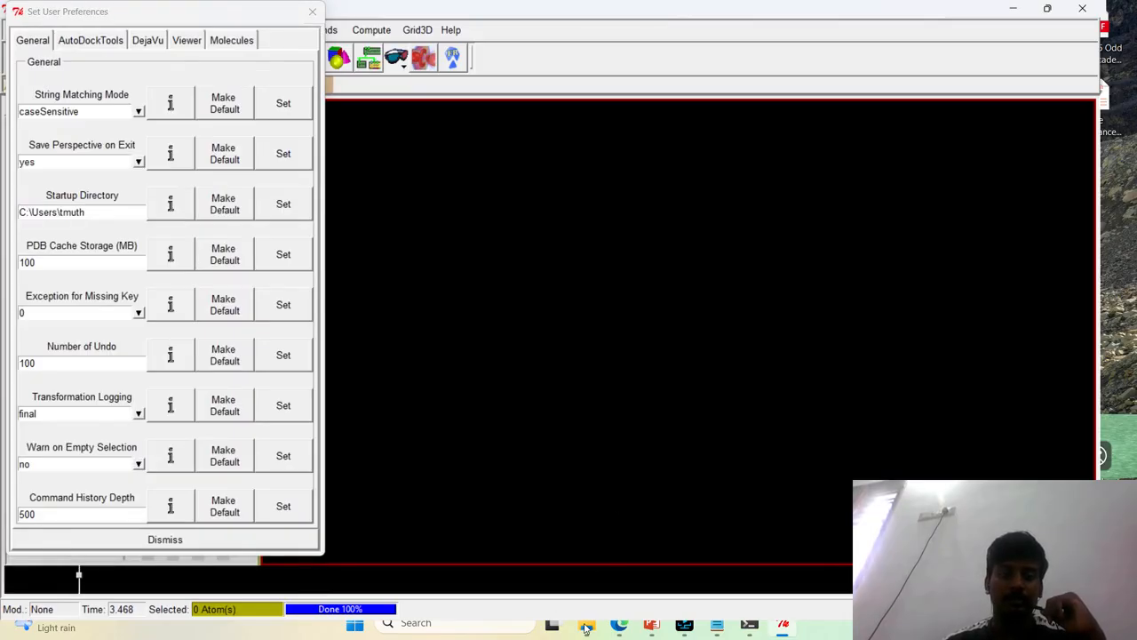
{"action": "left_click", "coordinate": [1018, 9]}
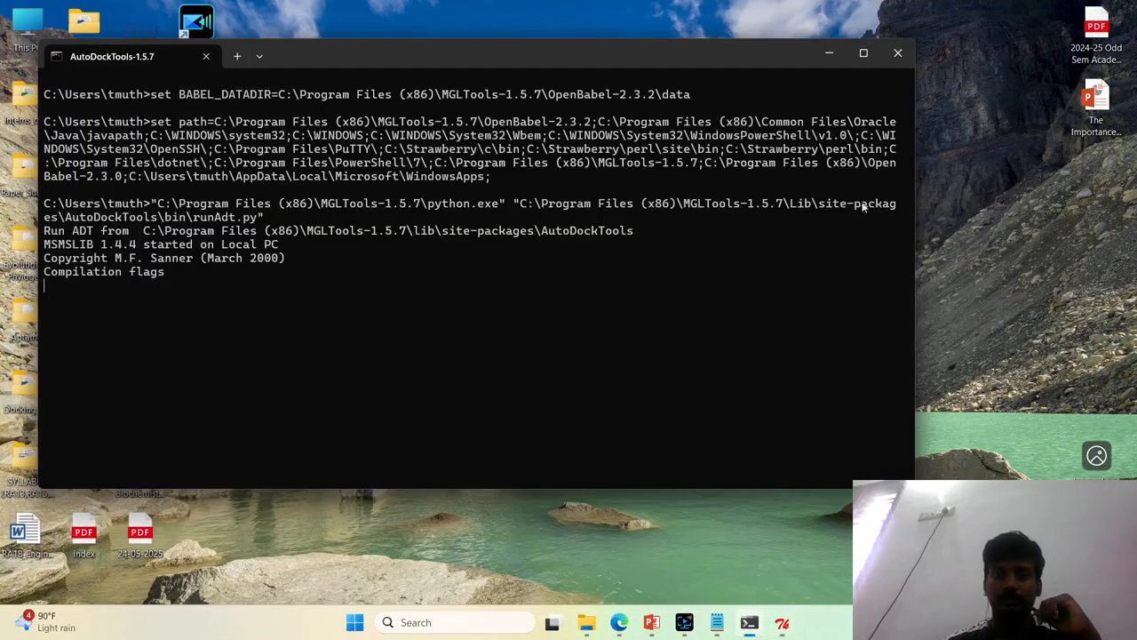
{"action": "left_click", "coordinate": [829, 53]}
{"action": "mouse_move", "coordinate": [587, 621]}
{"action": "mouse_move", "coordinate": [549, 542]}
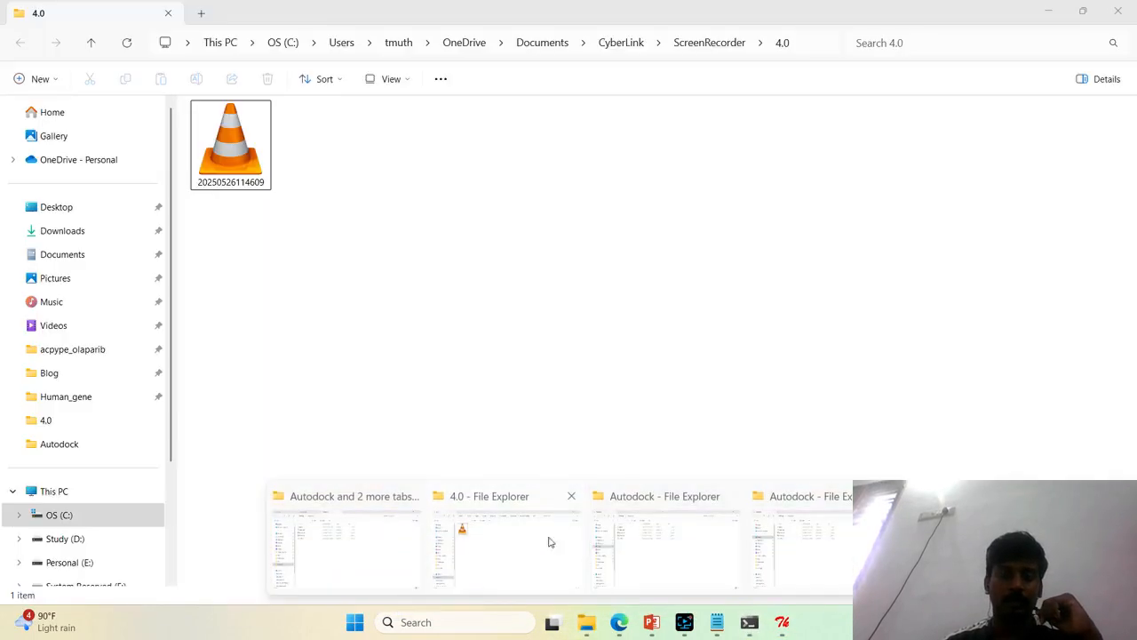
{"action": "left_click", "coordinate": [569, 496]}
{"action": "left_click", "coordinate": [492, 496]}
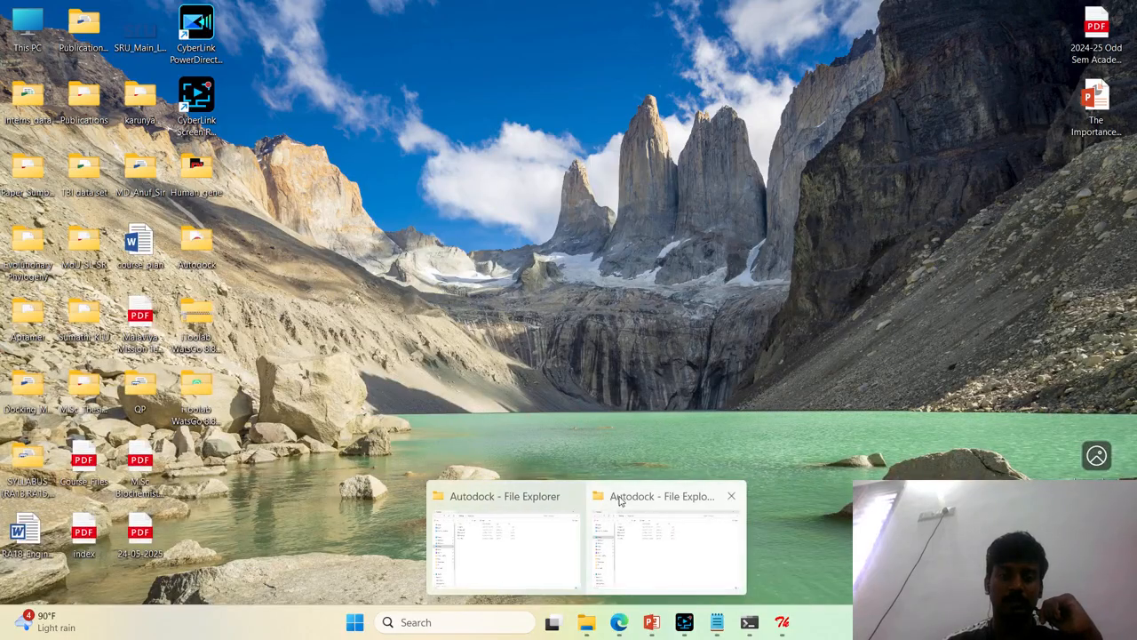
{"action": "left_click", "coordinate": [569, 495]}
{"action": "left_click", "coordinate": [582, 513]}
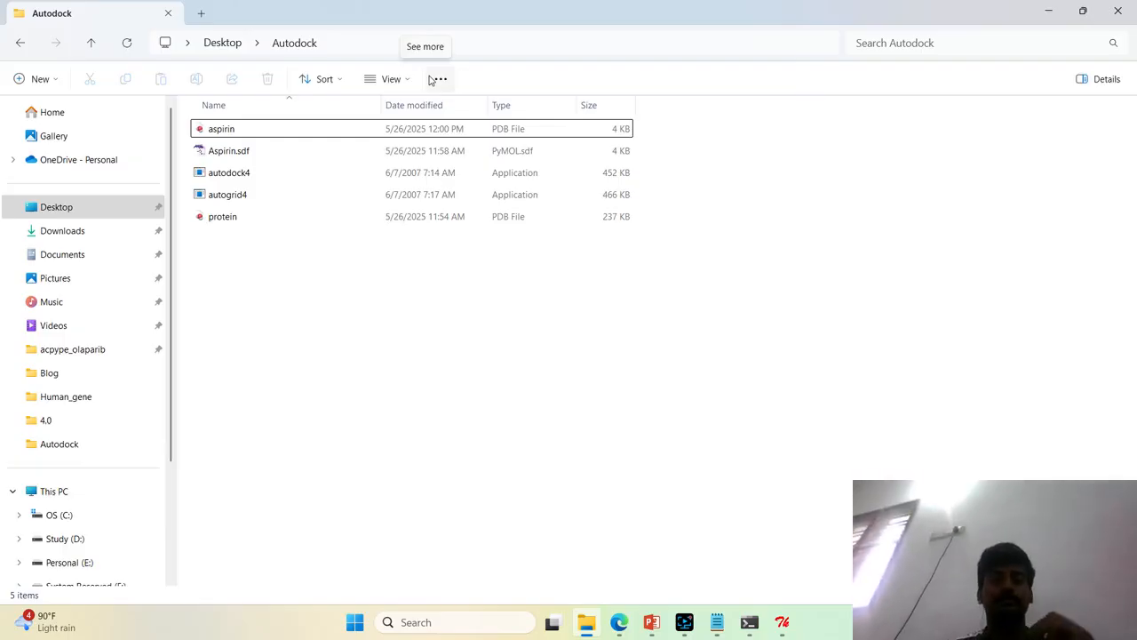
Switch off the webcam capture in Screen Recorder and return to the Autodock folder
{"action": "left_click", "coordinate": [685, 620]}
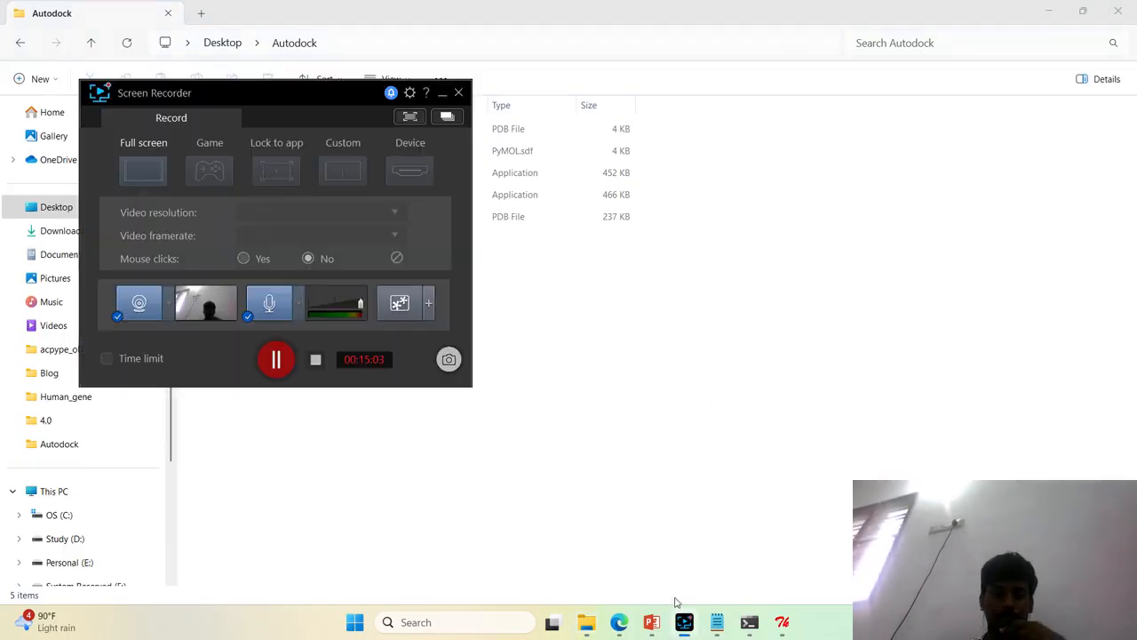
{"action": "left_click", "coordinate": [145, 309]}
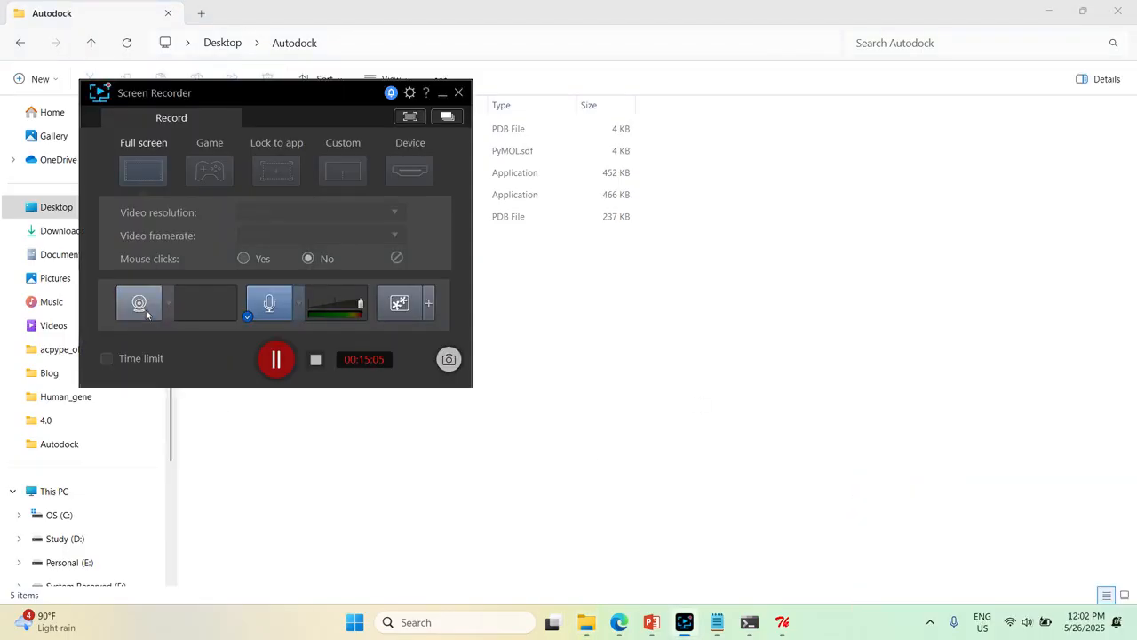
{"action": "left_click", "coordinate": [696, 433]}
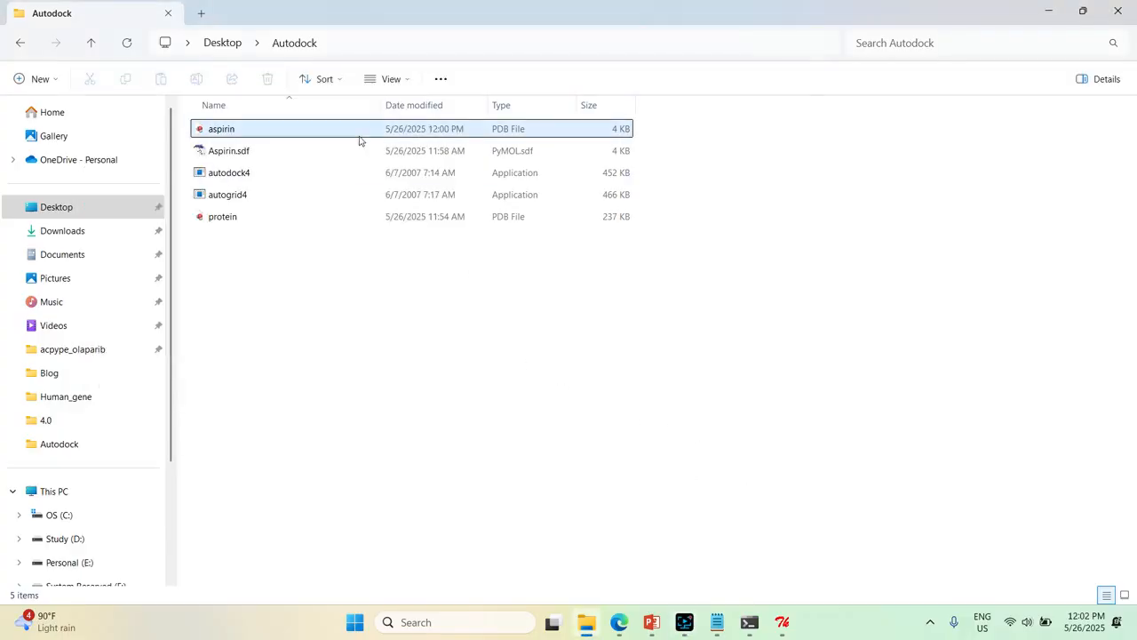
Copy the Autodock folder's full path and set it as the Startup Directory in the AutoDockTools preferences
{"action": "left_click", "coordinate": [432, 44]}
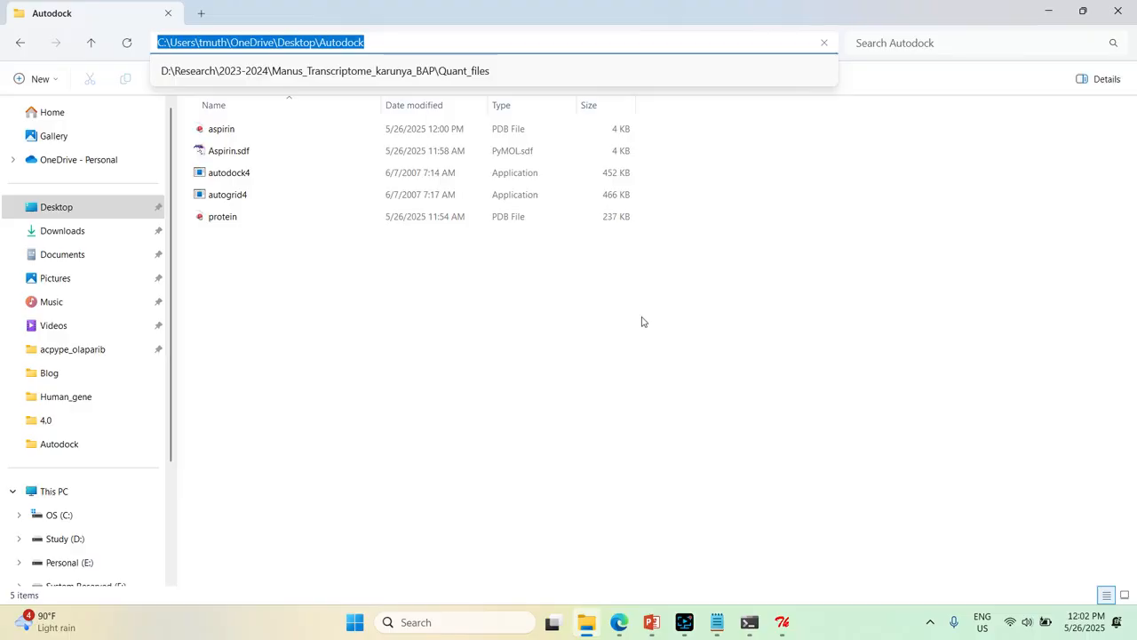
{"action": "left_click", "coordinate": [782, 625]}
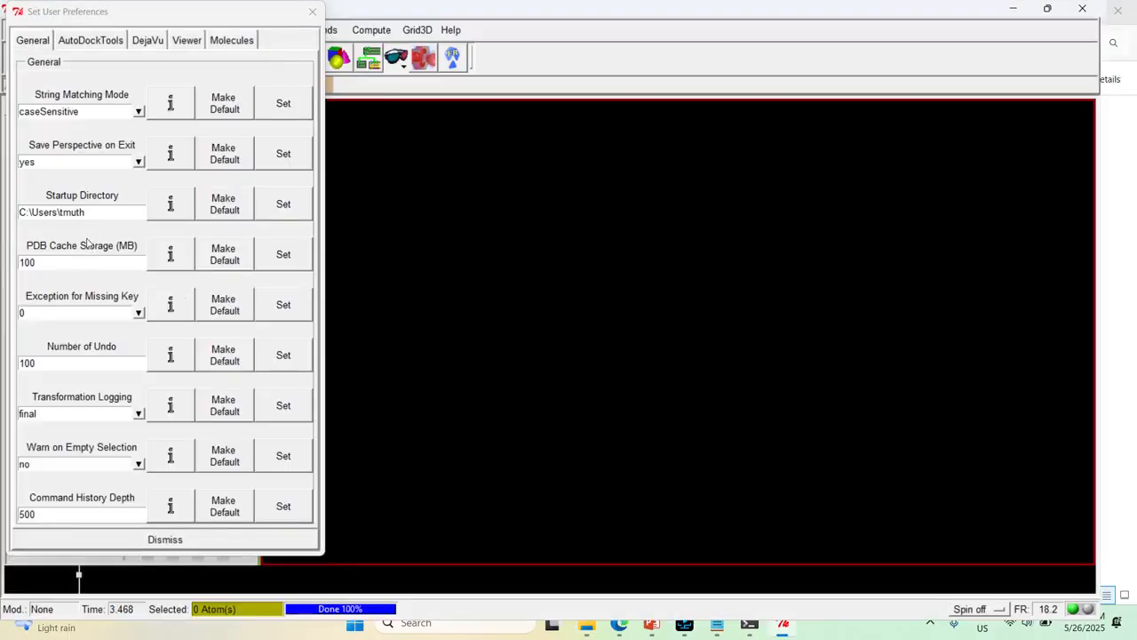
{"action": "left_click_drag", "start_coordinate": [92, 213], "coordinate": [12, 218]}
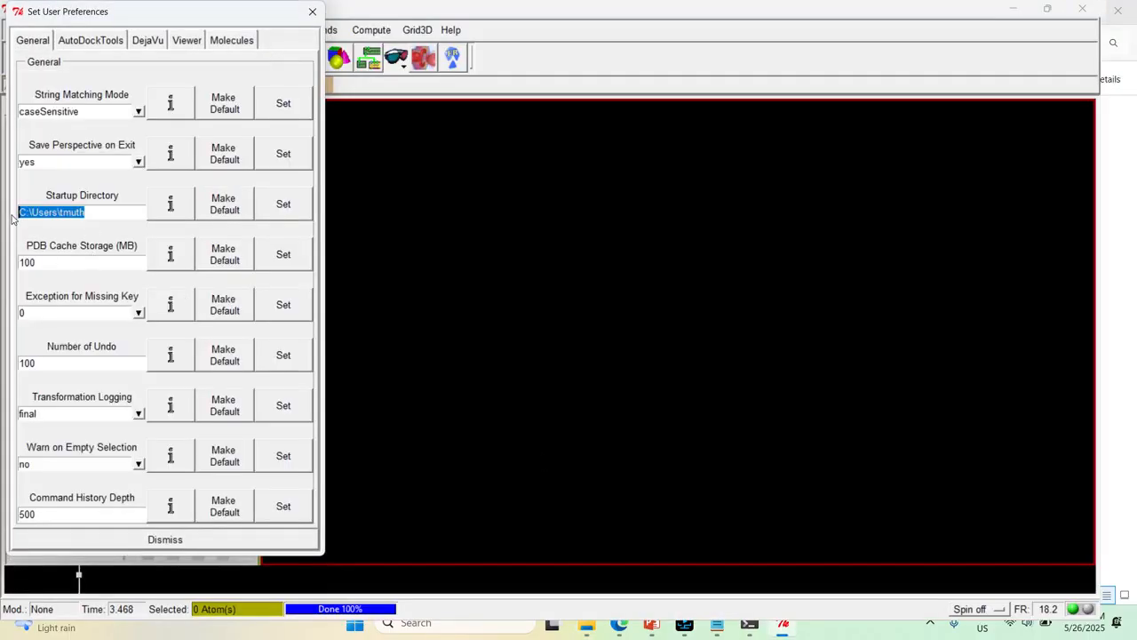
{"action": "key", "text": "ctrl+v"}
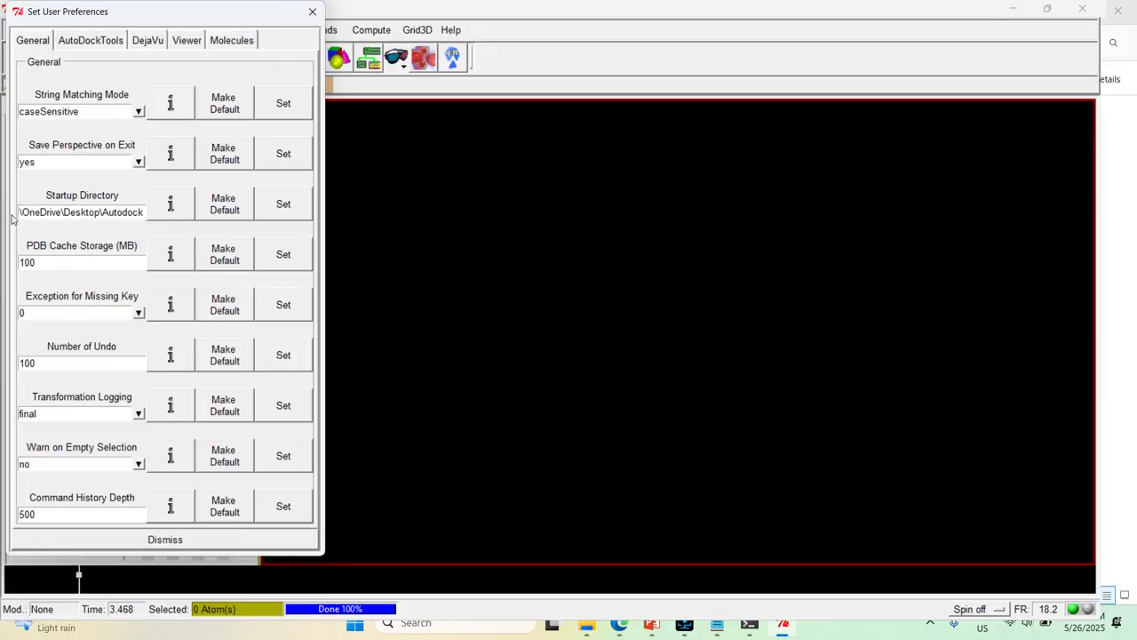
{"action": "left_click", "coordinate": [299, 218]}
Switch the webcam capture in Screen Recorder back on and minimize the recorder
{"action": "left_click", "coordinate": [683, 627]}
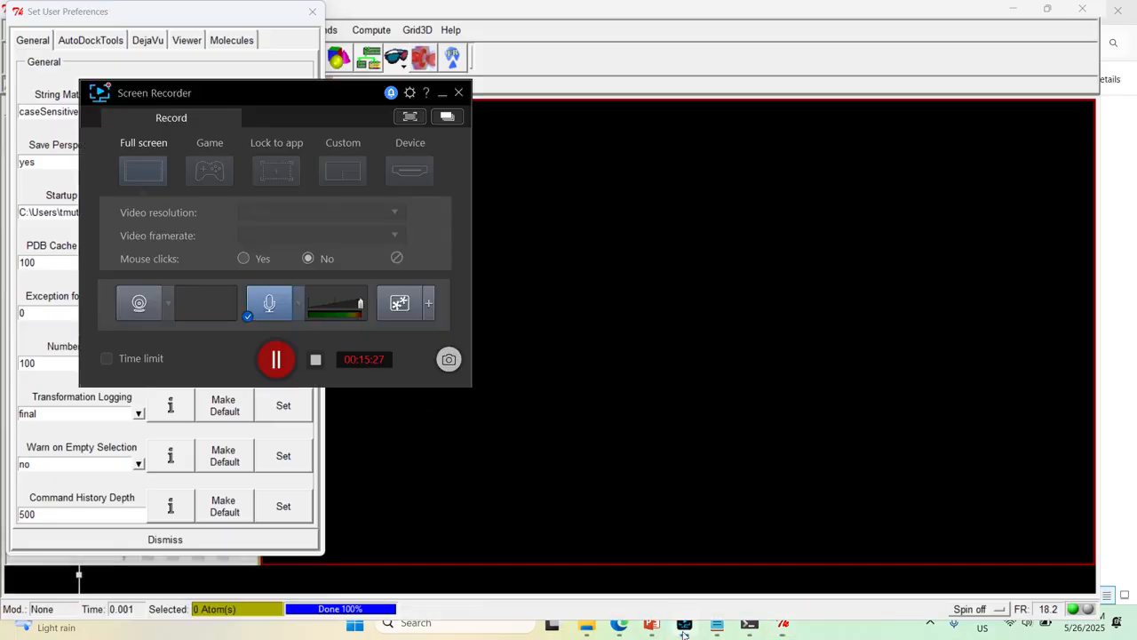
{"action": "left_click", "coordinate": [140, 305]}
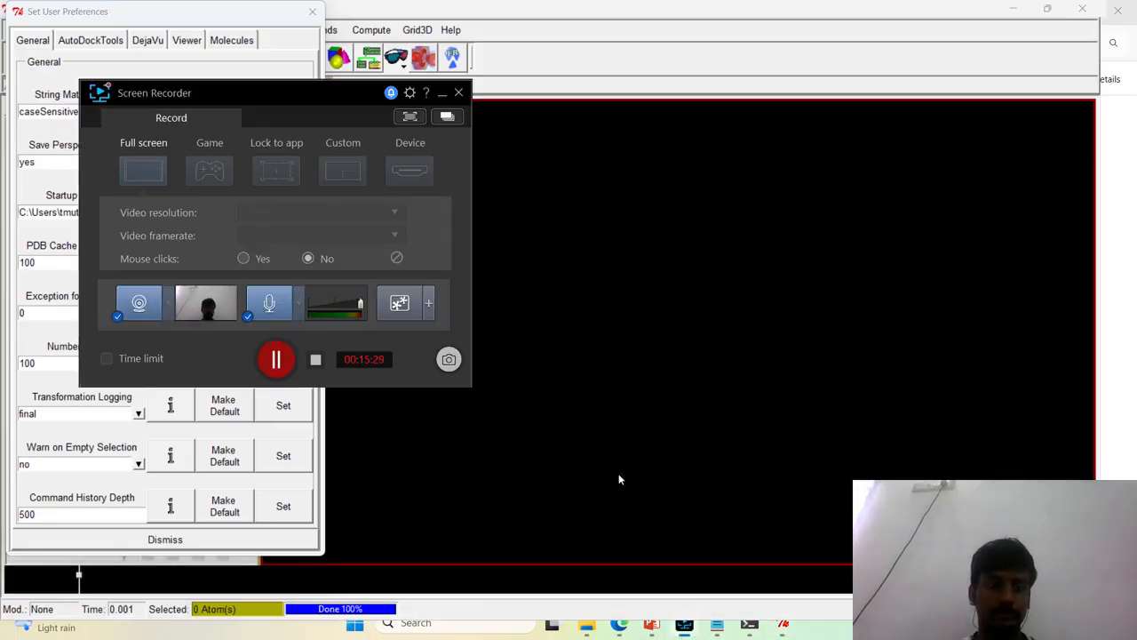
{"action": "left_click", "coordinate": [441, 92]}
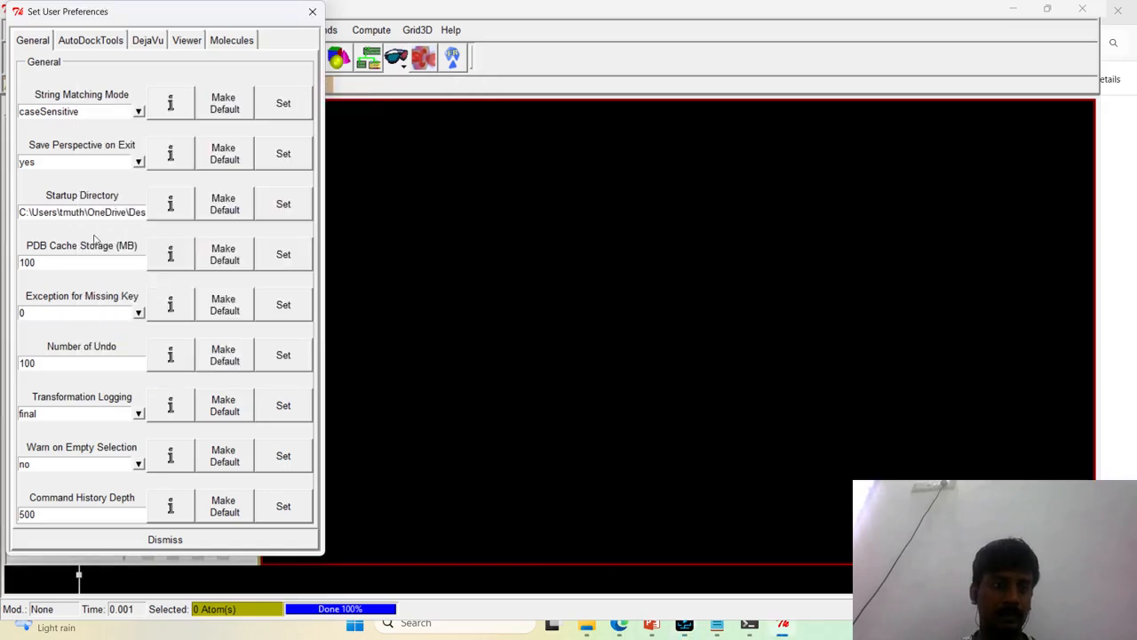
Dismiss the user preferences and read the protein PDB file from the Autodock folder into AutoDockTools
{"action": "left_click", "coordinate": [161, 544]}
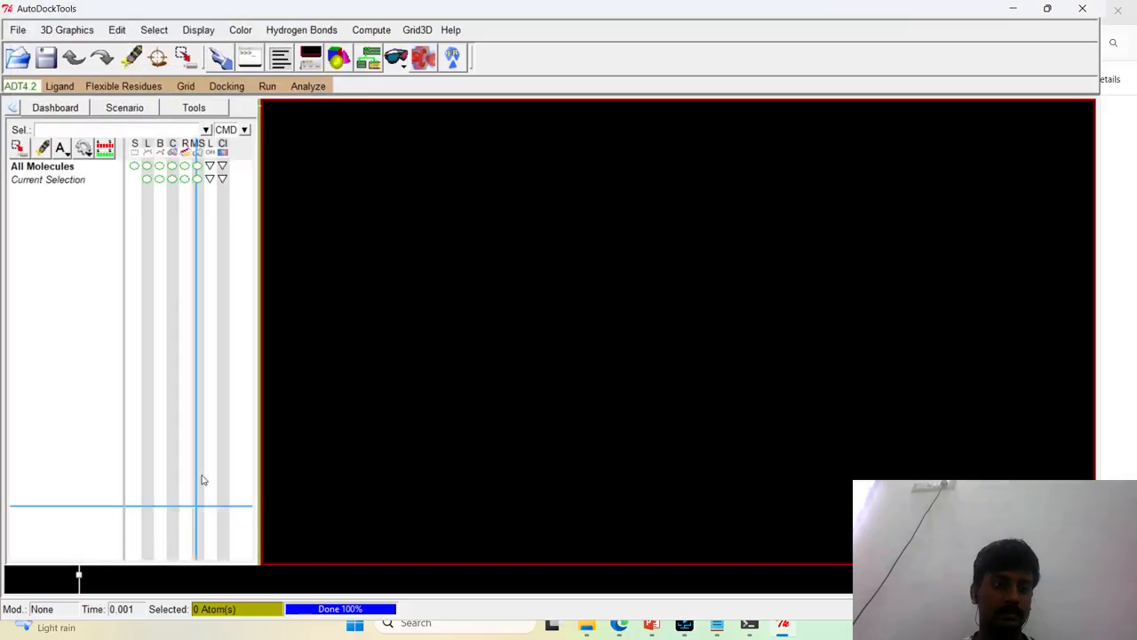
{"action": "left_click", "coordinate": [18, 30]}
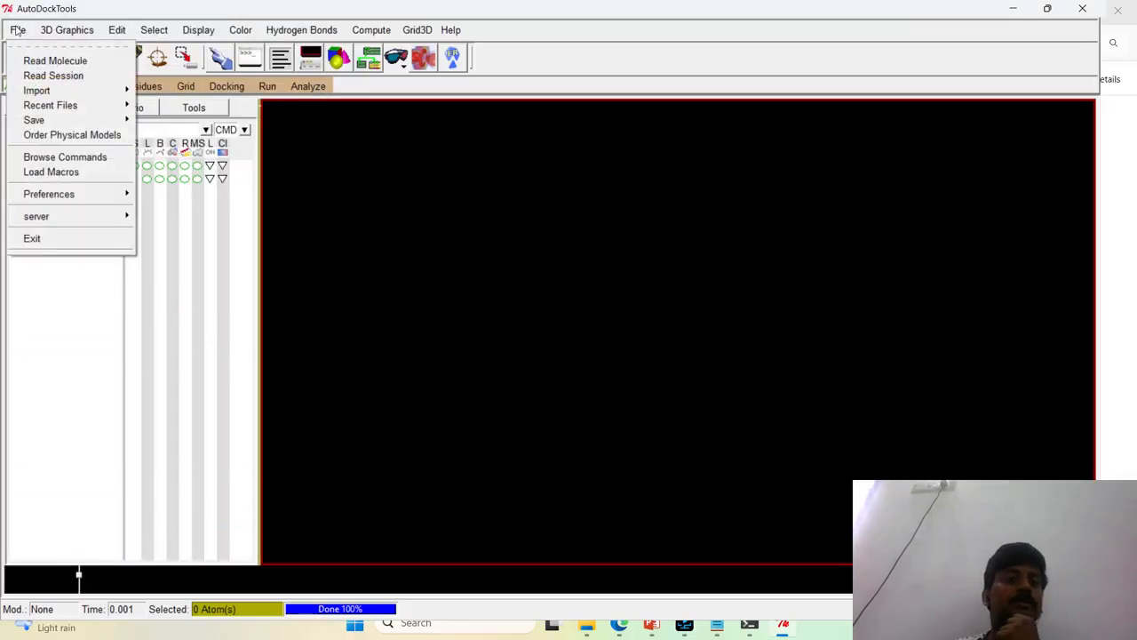
{"action": "left_click", "coordinate": [500, 258]}
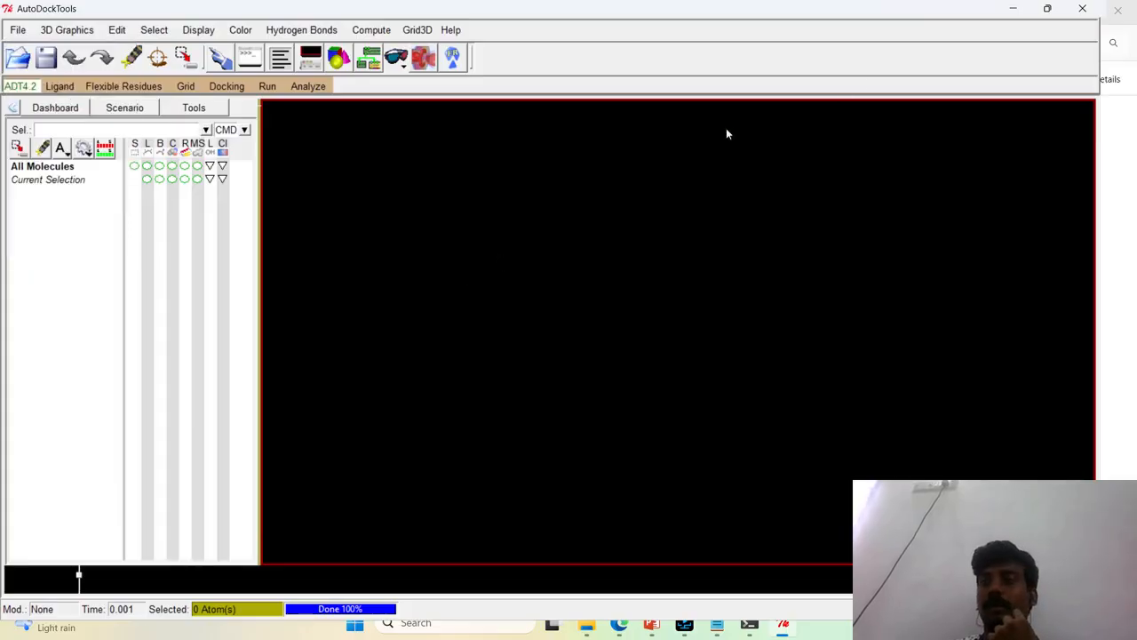
{"action": "left_click", "coordinate": [18, 31]}
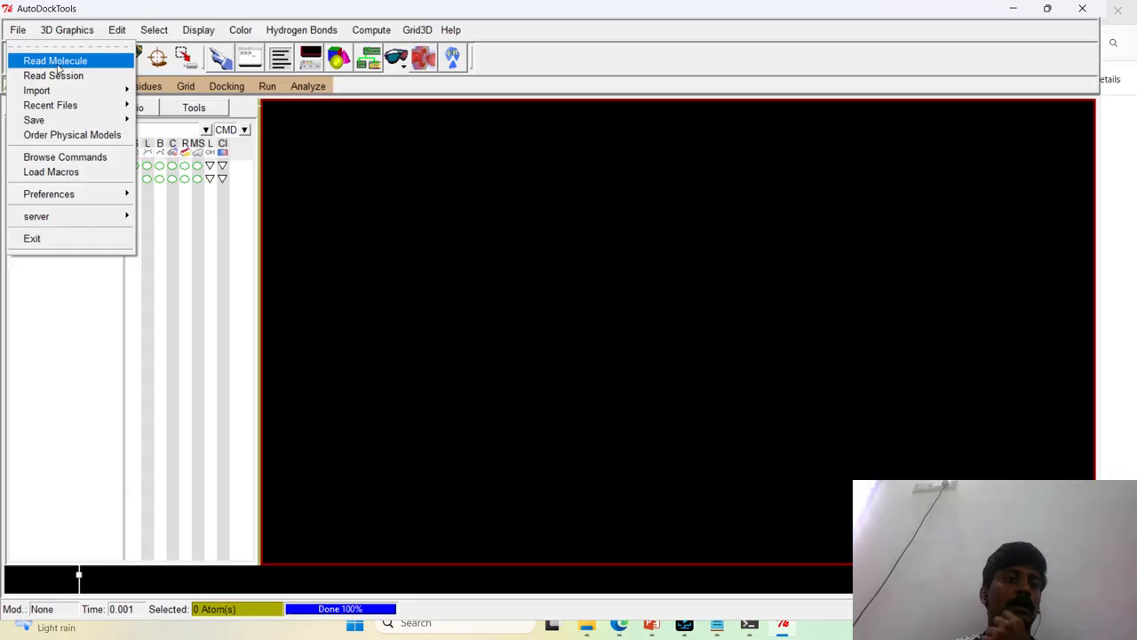
{"action": "left_click", "coordinate": [54, 59]}
{"action": "left_click", "coordinate": [144, 122]}
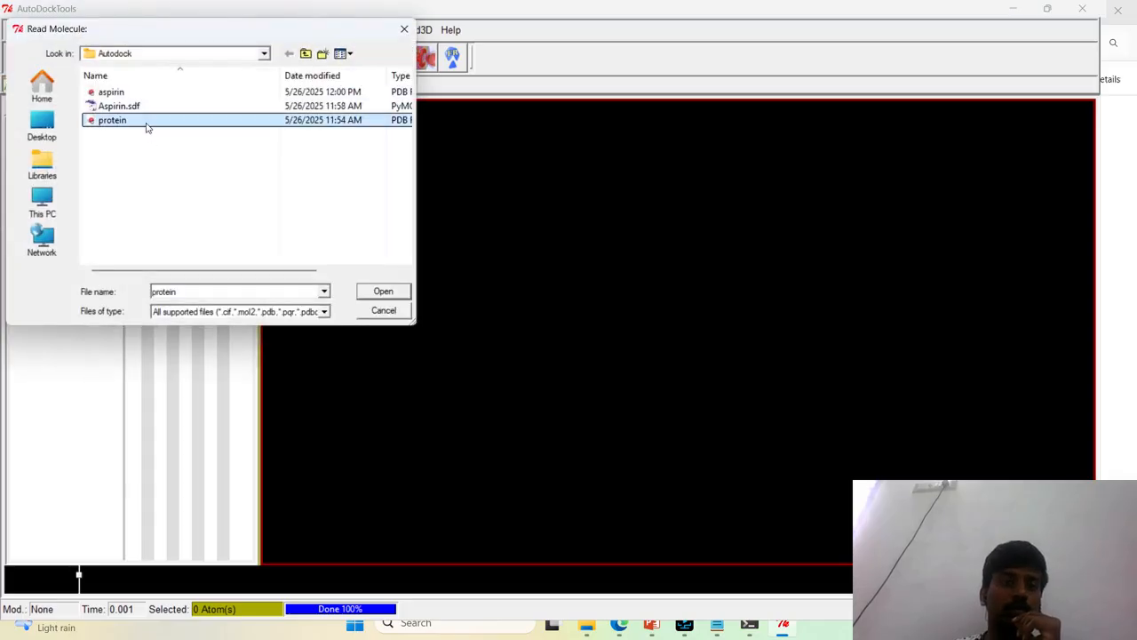
{"action": "left_click", "coordinate": [381, 292]}
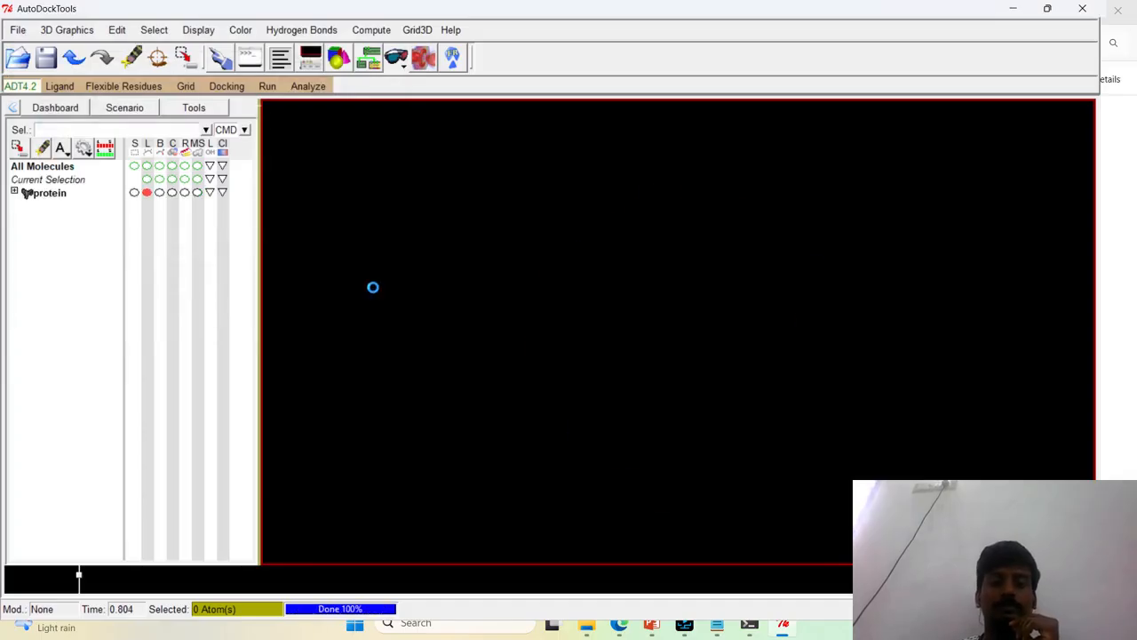
Examine the loaded protein structure from several angles and look through the residues of its chain A
{"action": "left_click_drag", "start_coordinate": [583, 309], "coordinate": [820, 315]}
{"action": "middle_click_drag", "start_coordinate": [821, 315], "coordinate": [535, 289]}
{"action": "left_click_drag", "start_coordinate": [535, 288], "coordinate": [104, 235]}
{"action": "scroll", "coordinate": [702, 358], "scroll_direction": "up", "scroll_amount": 6}
{"action": "scroll", "coordinate": [768, 278], "scroll_direction": "down", "scroll_amount": 5}
{"action": "scroll", "coordinate": [767, 277], "scroll_direction": "up", "scroll_amount": 1}
{"action": "left_click", "coordinate": [14, 192]}
{"action": "left_click", "coordinate": [28, 204]}
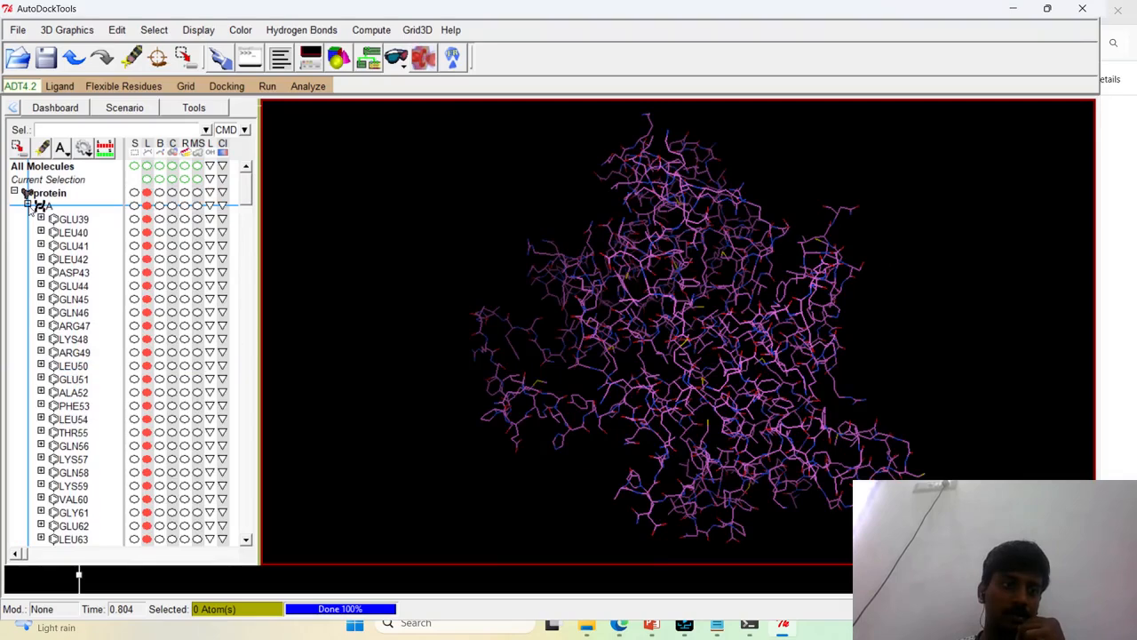
{"action": "left_click", "coordinate": [28, 205]}
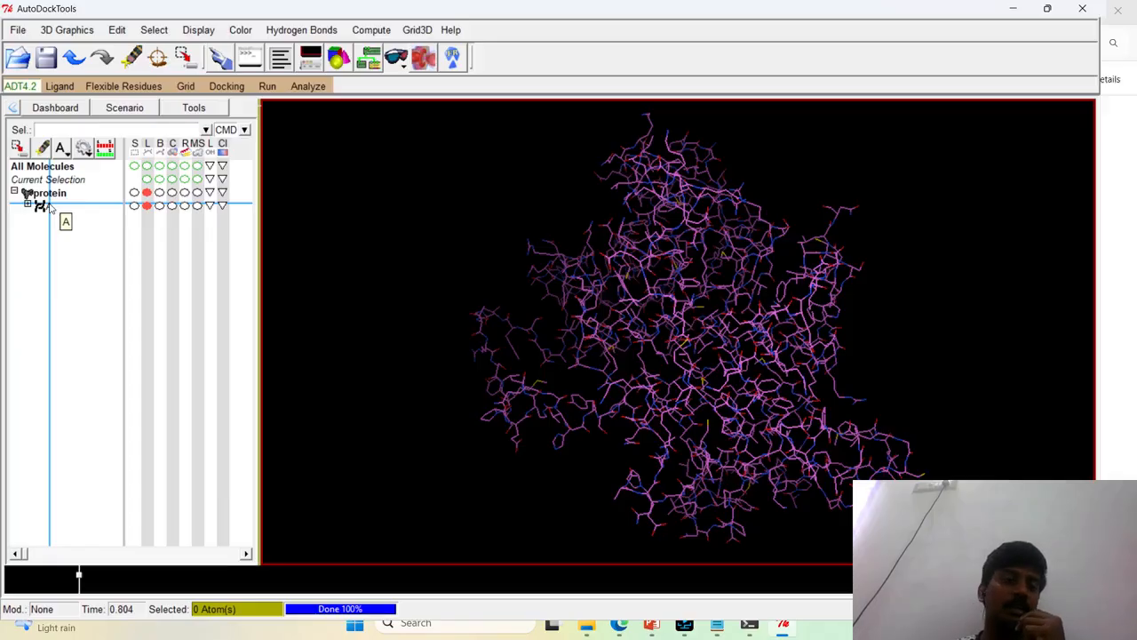
{"action": "left_click_drag", "start_coordinate": [836, 285], "coordinate": [853, 258]}
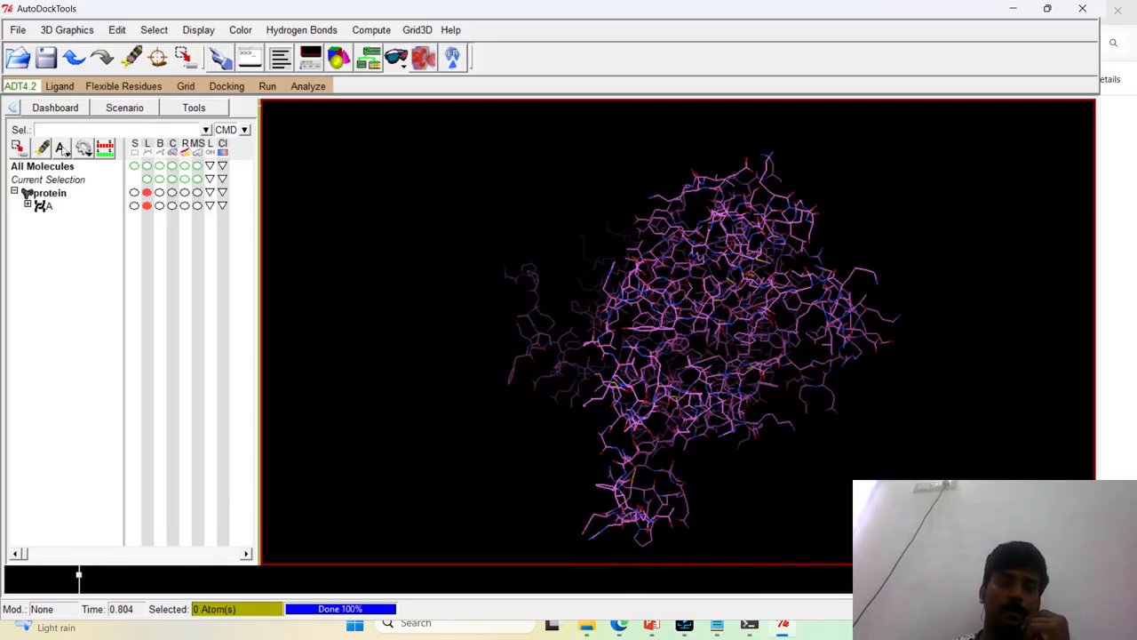
Add polar-only hydrogens to the protein using the noBondOrder method, renumbering atoms to include the new hydrogens
{"action": "left_click", "coordinate": [114, 30]}
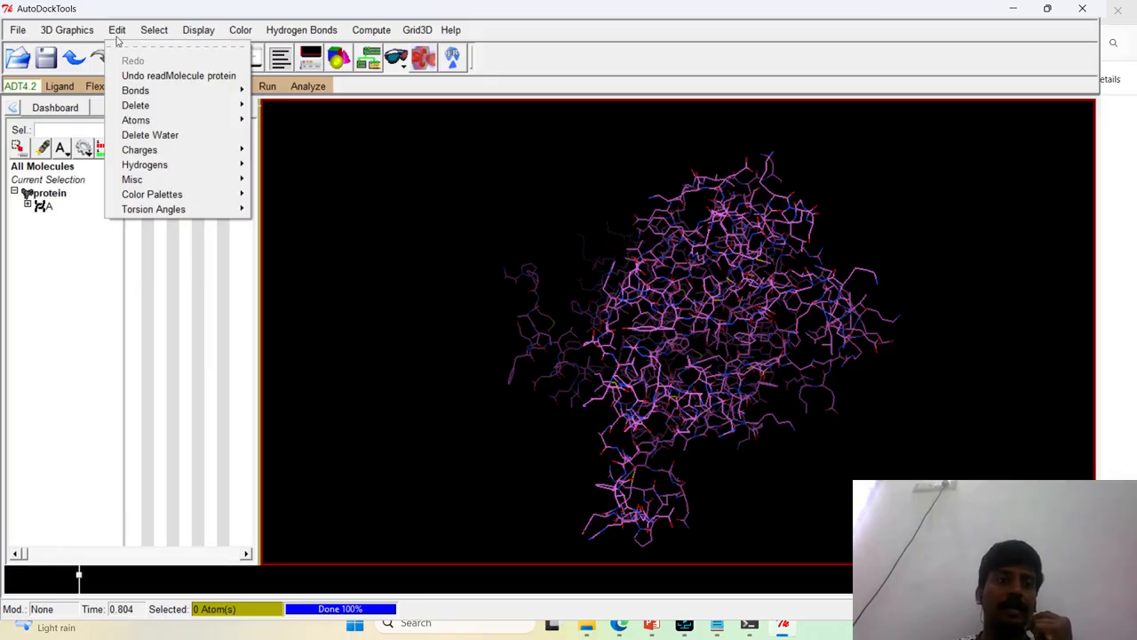
{"action": "mouse_move", "coordinate": [205, 165]}
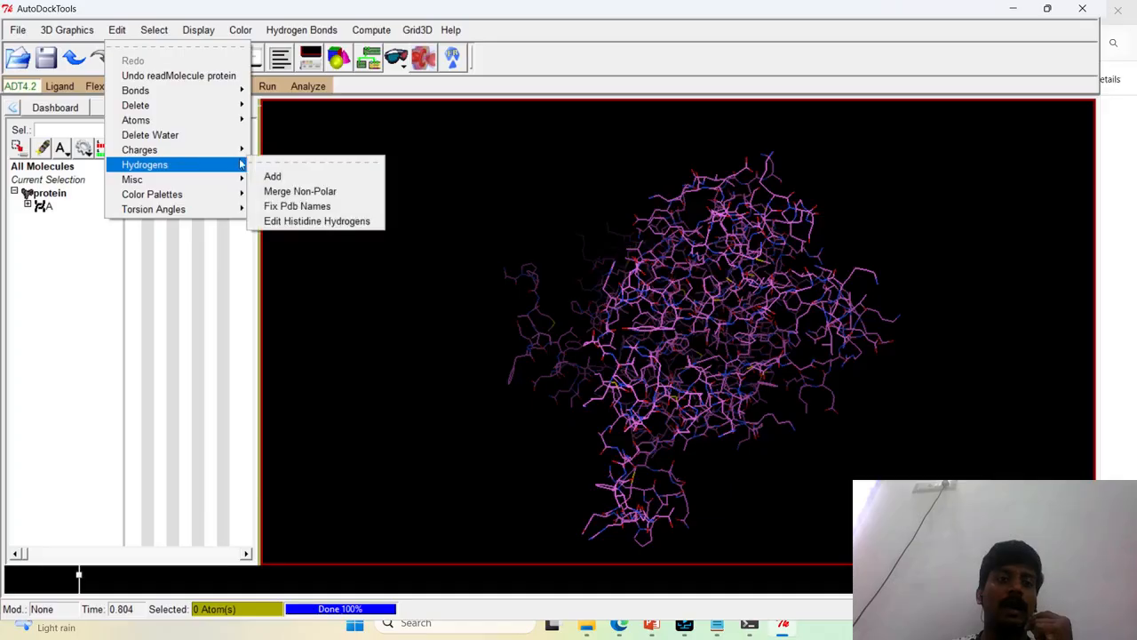
{"action": "left_click", "coordinate": [281, 178]}
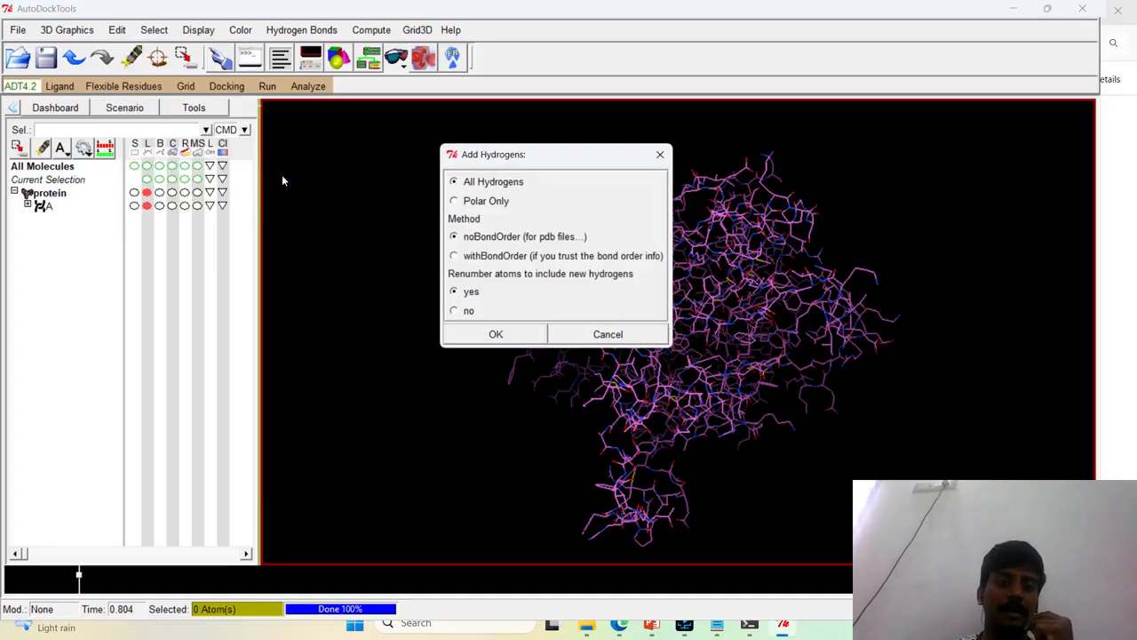
{"action": "left_click", "coordinate": [455, 202]}
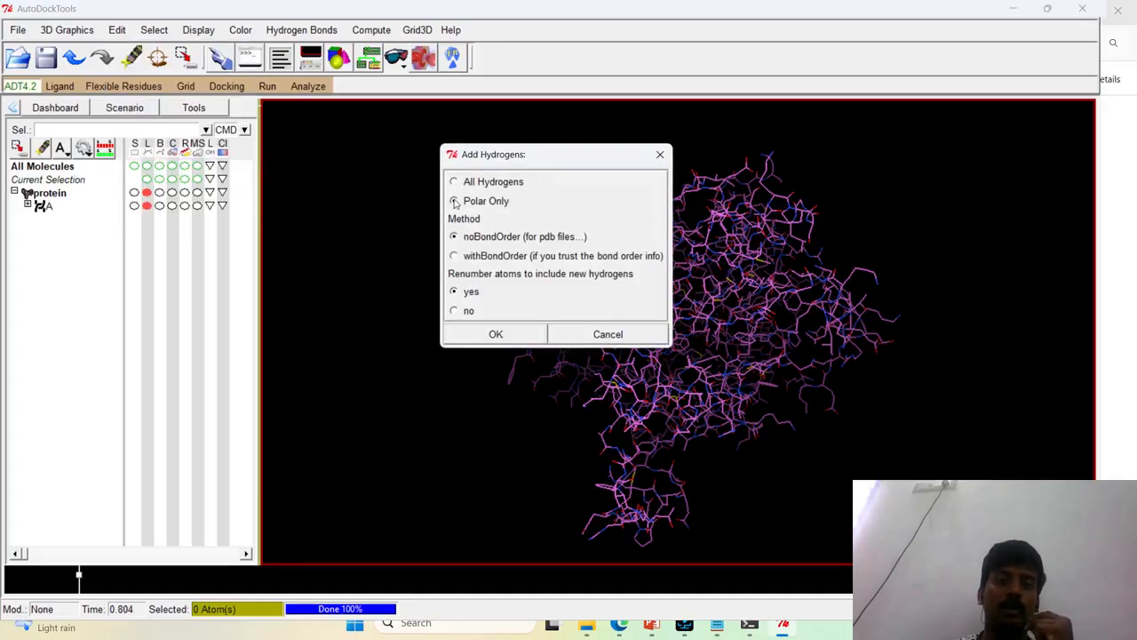
{"action": "left_click", "coordinate": [496, 335]}
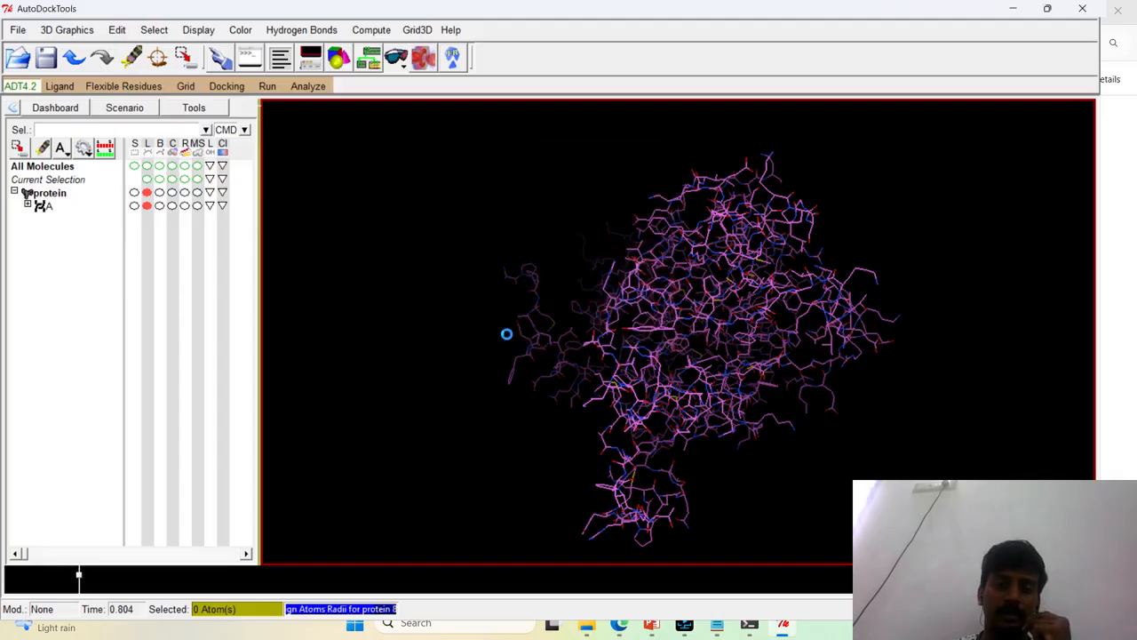
{"action": "left_click_drag", "start_coordinate": [634, 322], "coordinate": [654, 356]}
{"action": "scroll", "coordinate": [712, 332], "scroll_direction": "up", "scroll_amount": 4}
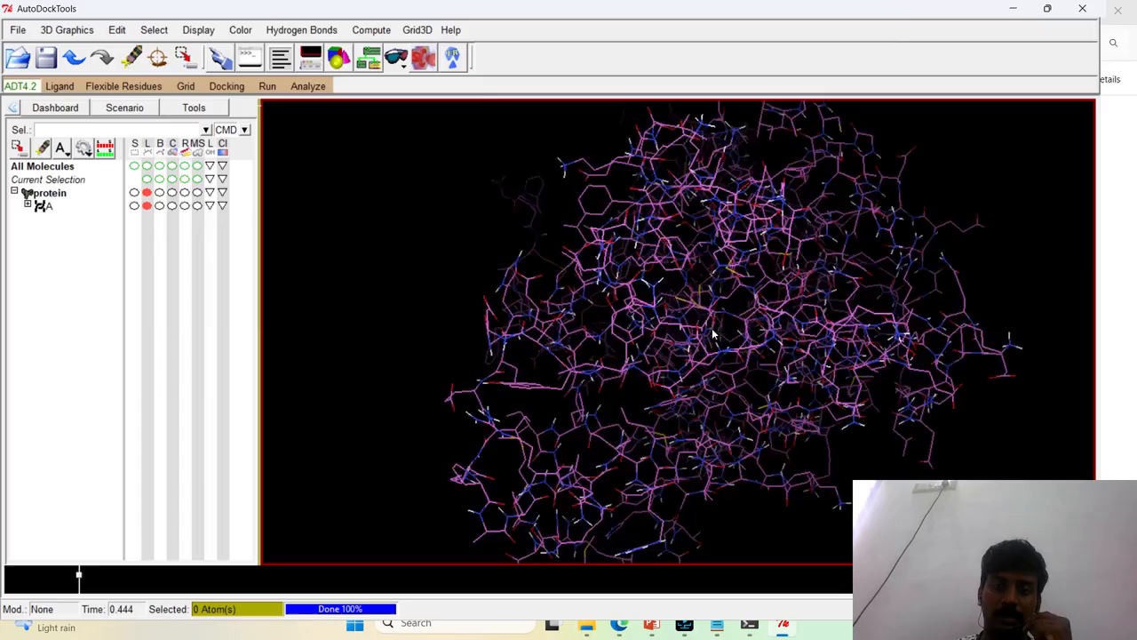
Delete the water molecules from the protein
{"action": "left_click_drag", "start_coordinate": [827, 297], "coordinate": [645, 238]}
{"action": "left_click_drag", "start_coordinate": [840, 294], "coordinate": [498, 337]}
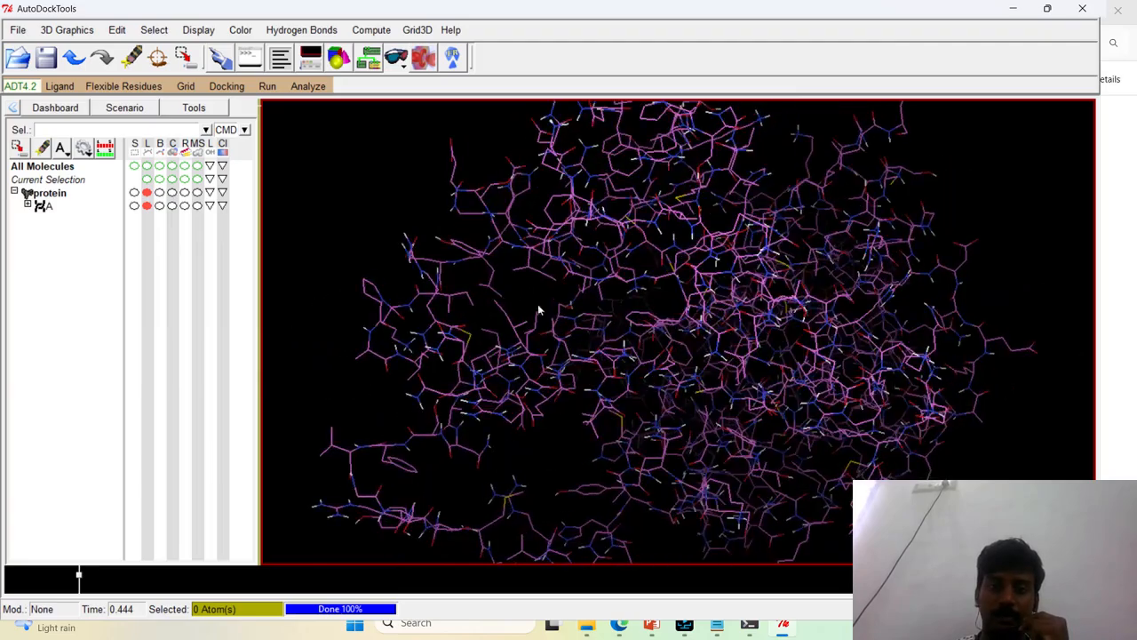
{"action": "left_click", "coordinate": [117, 29]}
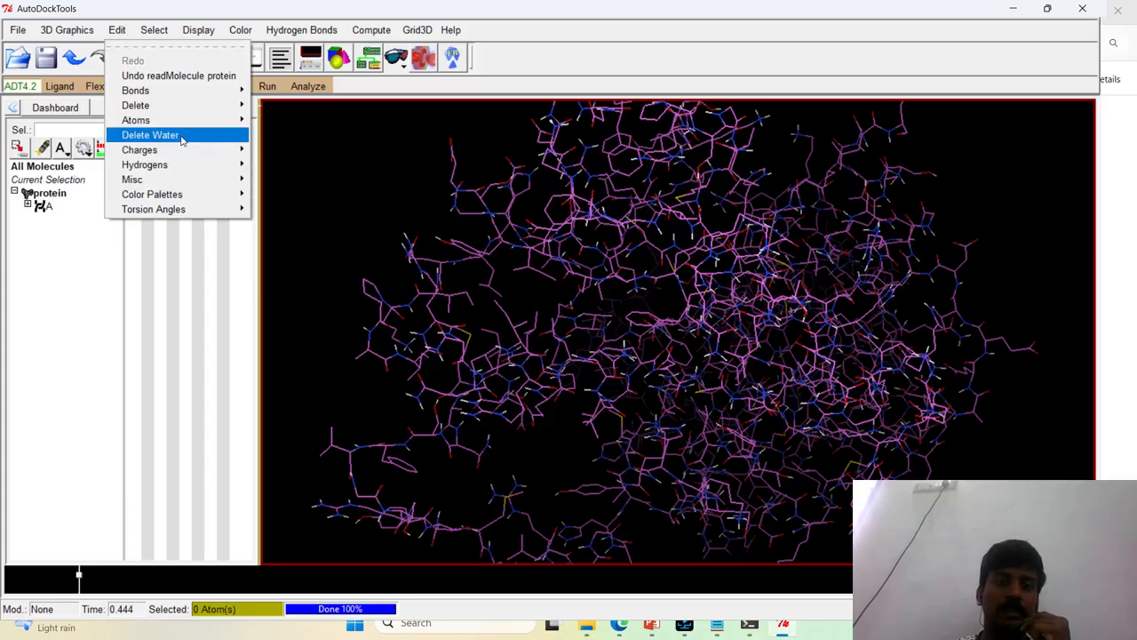
{"action": "left_click", "coordinate": [150, 134]}
Add Kollman charges to the protein and dismiss the total charge notice
{"action": "scroll", "coordinate": [781, 302], "scroll_direction": "down", "scroll_amount": 3}
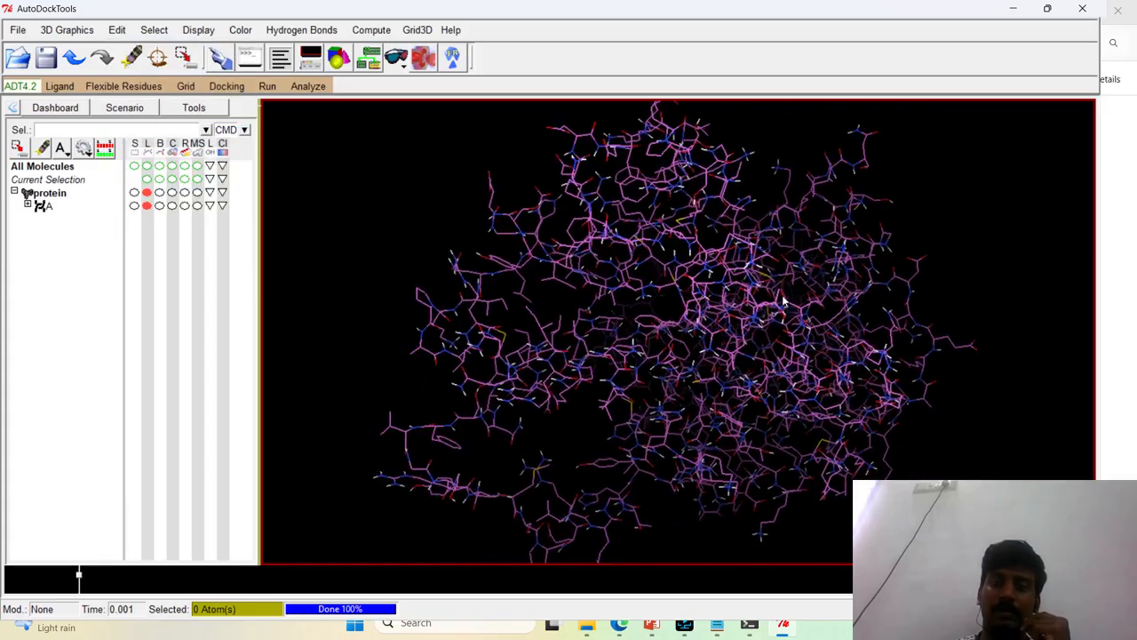
{"action": "scroll", "coordinate": [782, 301], "scroll_direction": "up", "scroll_amount": 5}
{"action": "scroll", "coordinate": [782, 301], "scroll_direction": "down", "scroll_amount": 4}
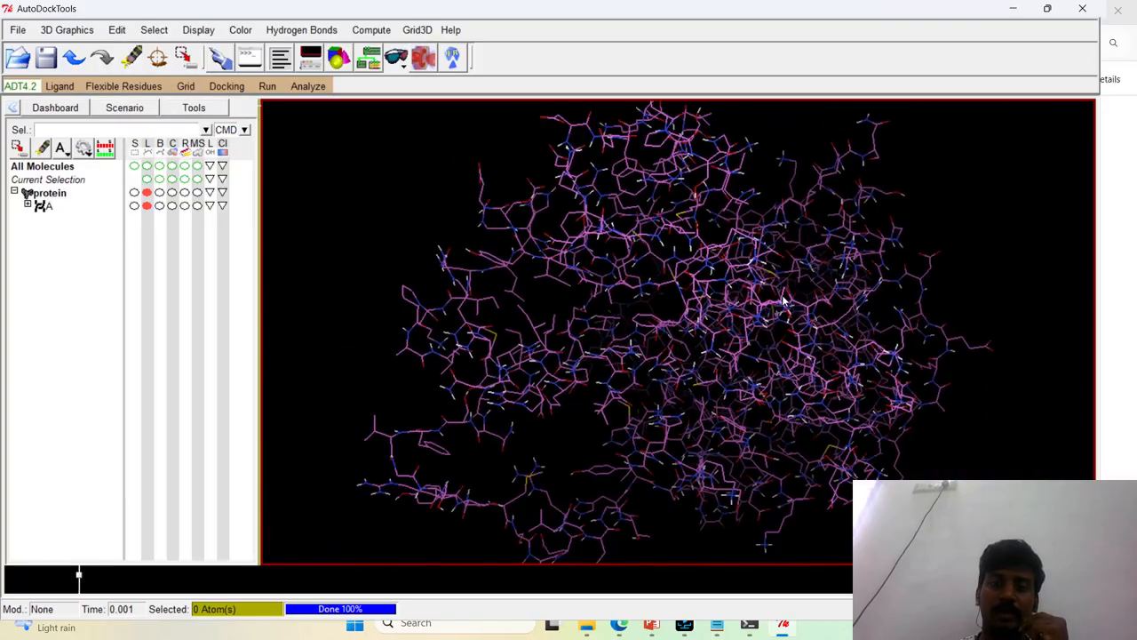
{"action": "scroll", "coordinate": [782, 301], "scroll_direction": "down", "scroll_amount": 3}
{"action": "left_click_drag", "start_coordinate": [672, 365], "coordinate": [630, 350]}
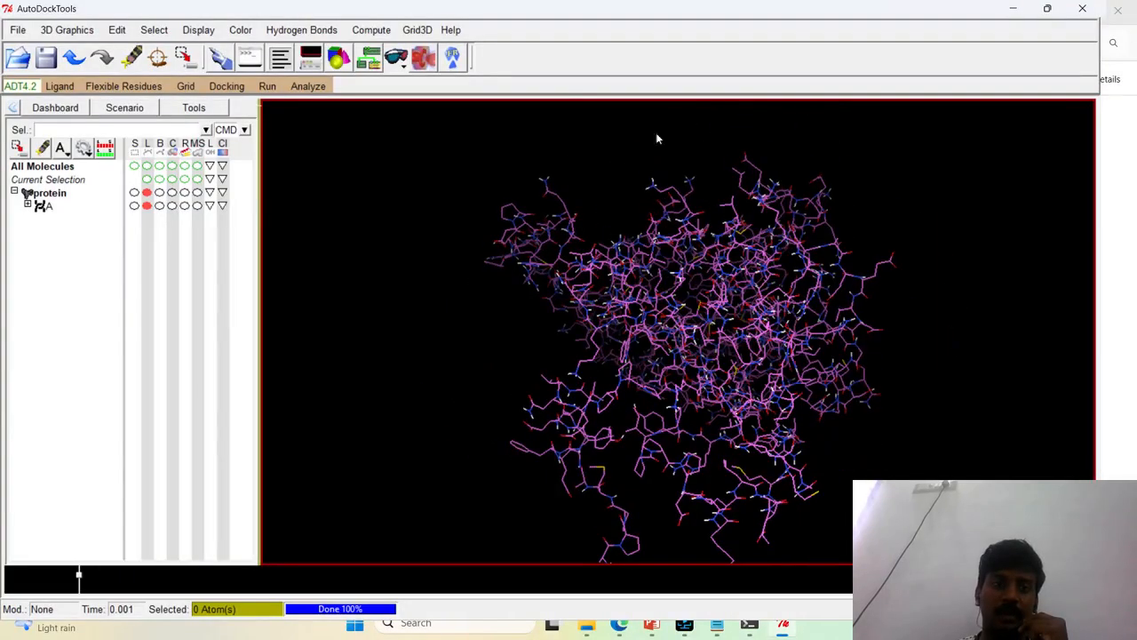
{"action": "left_click", "coordinate": [118, 32]}
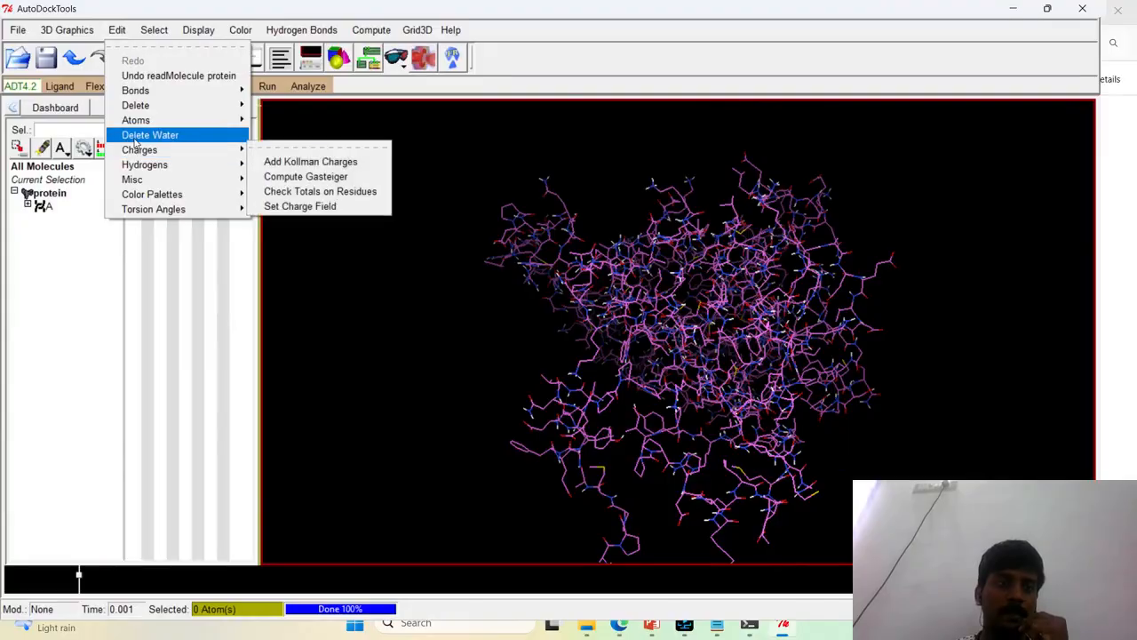
{"action": "mouse_move", "coordinate": [151, 151]}
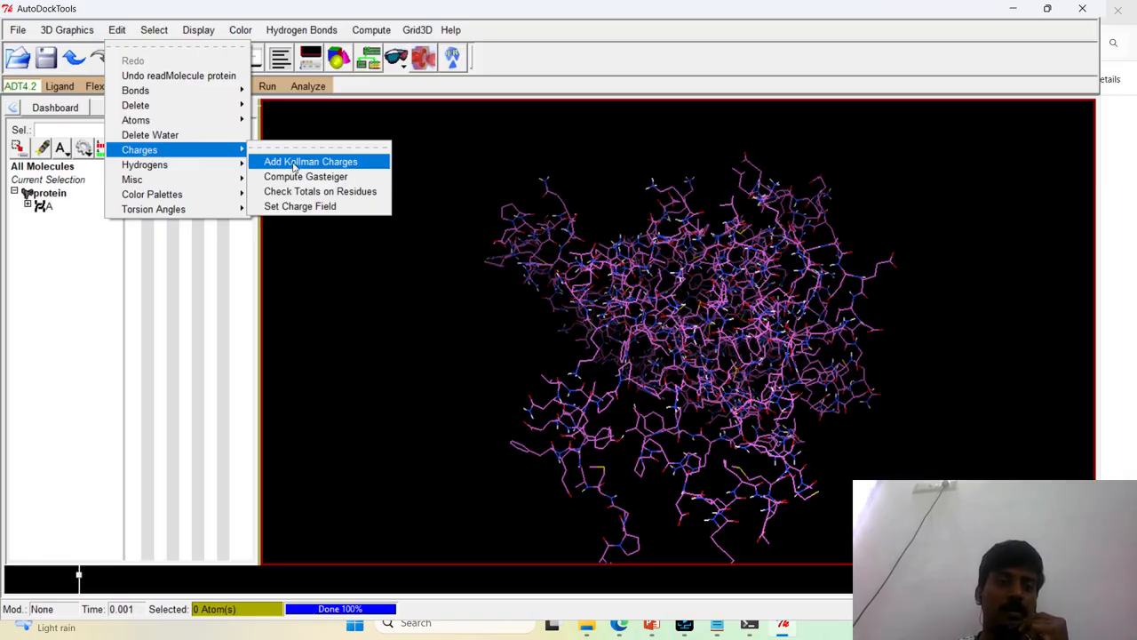
{"action": "left_click", "coordinate": [294, 166]}
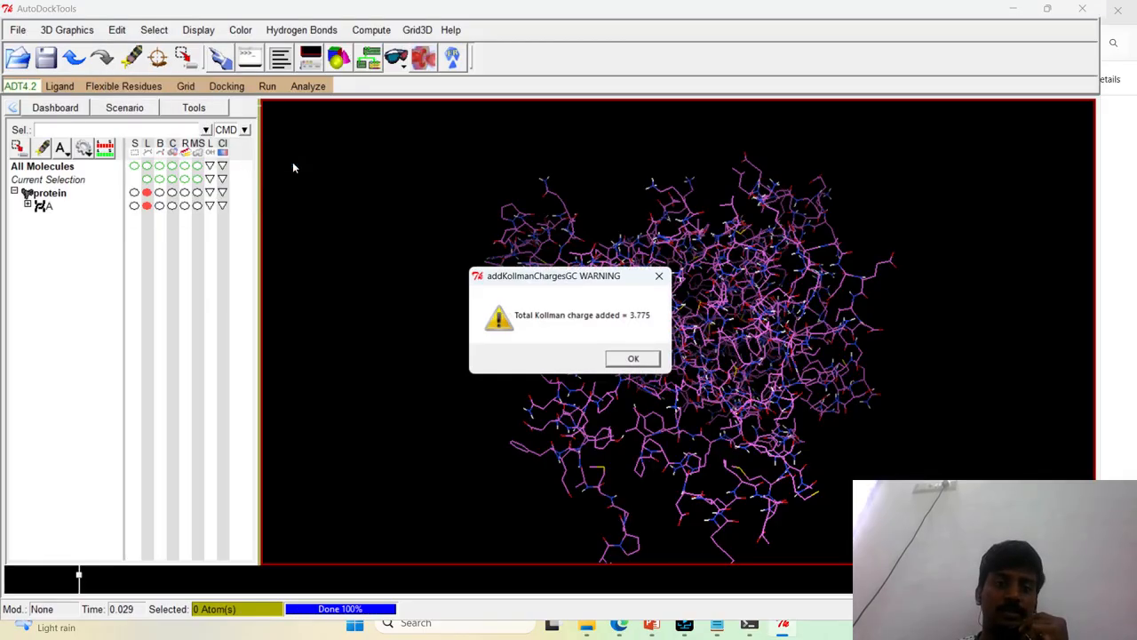
{"action": "left_click", "coordinate": [633, 360]}
Compute Gasteiger charges for the protein and dismiss the resulting notice
{"action": "left_click", "coordinate": [116, 29]}
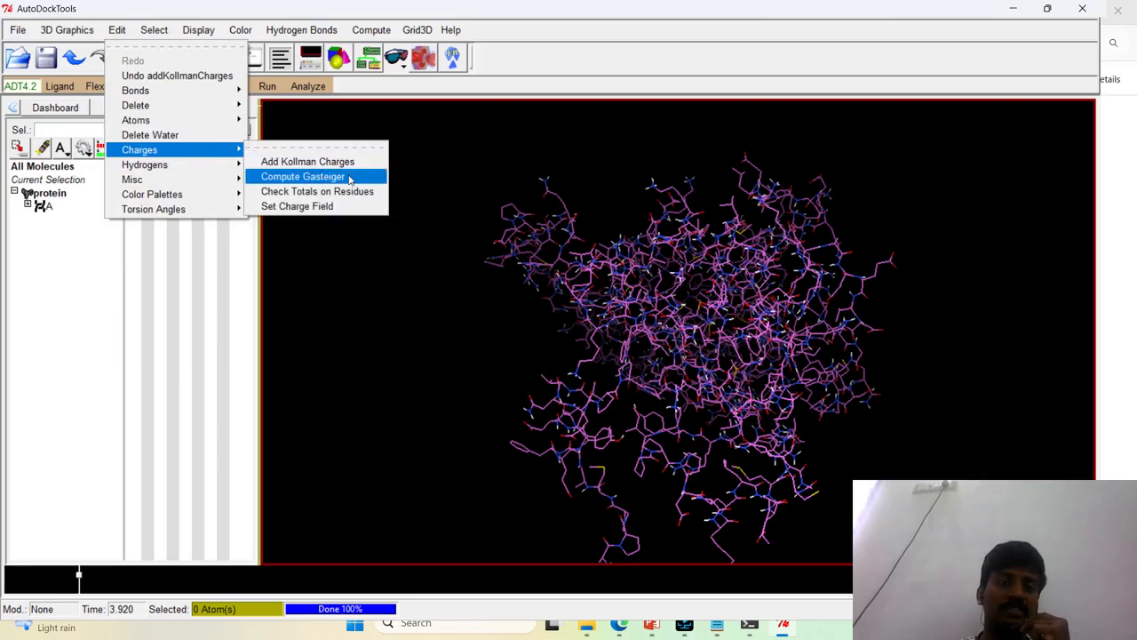
{"action": "left_click", "coordinate": [302, 176]}
{"action": "left_click", "coordinate": [629, 361]}
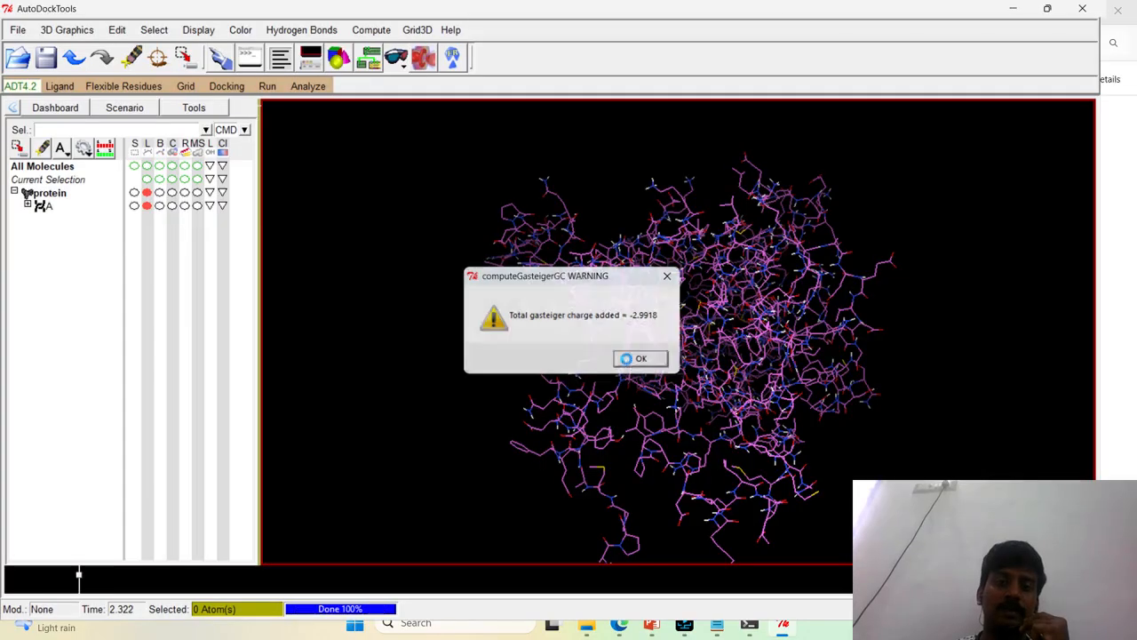
{"action": "left_click", "coordinate": [117, 30]}
{"action": "mouse_move", "coordinate": [197, 125]}
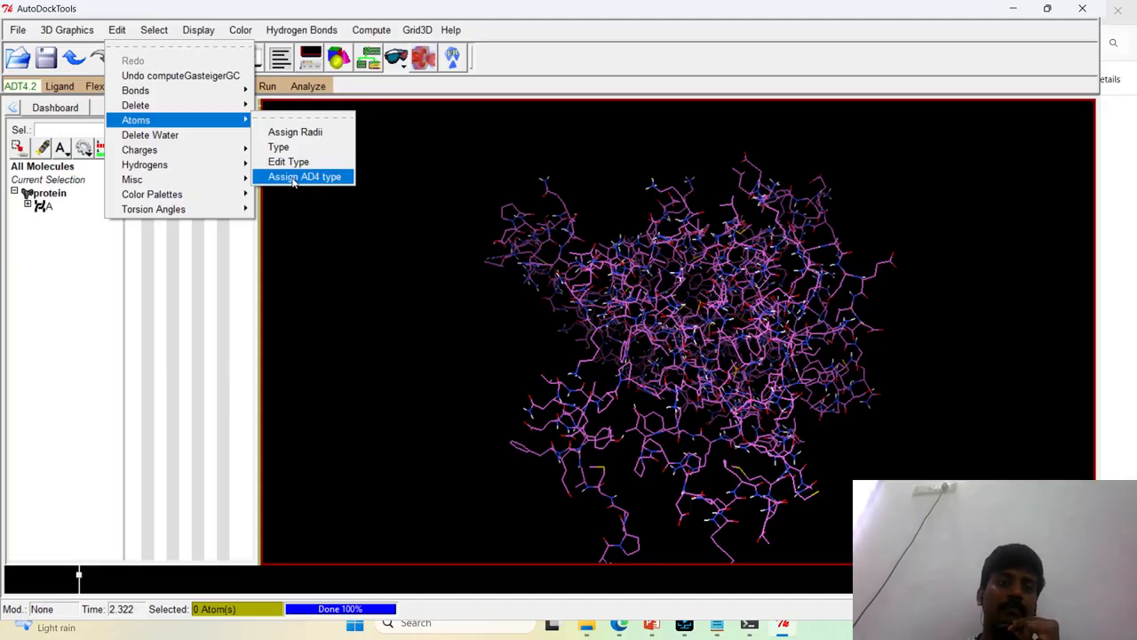
{"action": "left_click", "coordinate": [303, 230]}
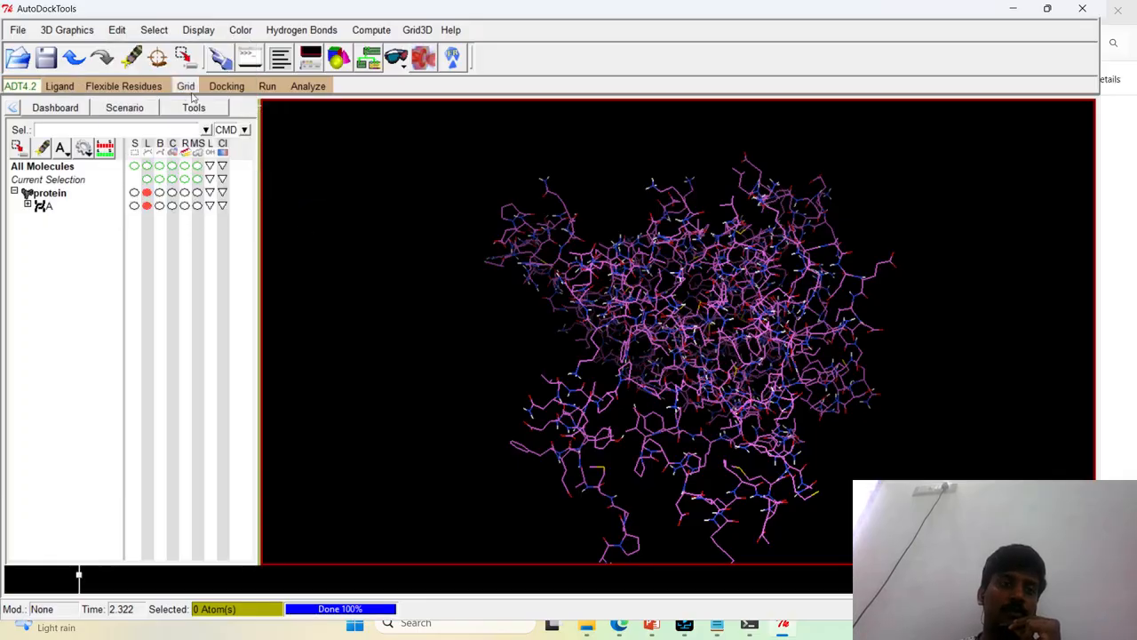
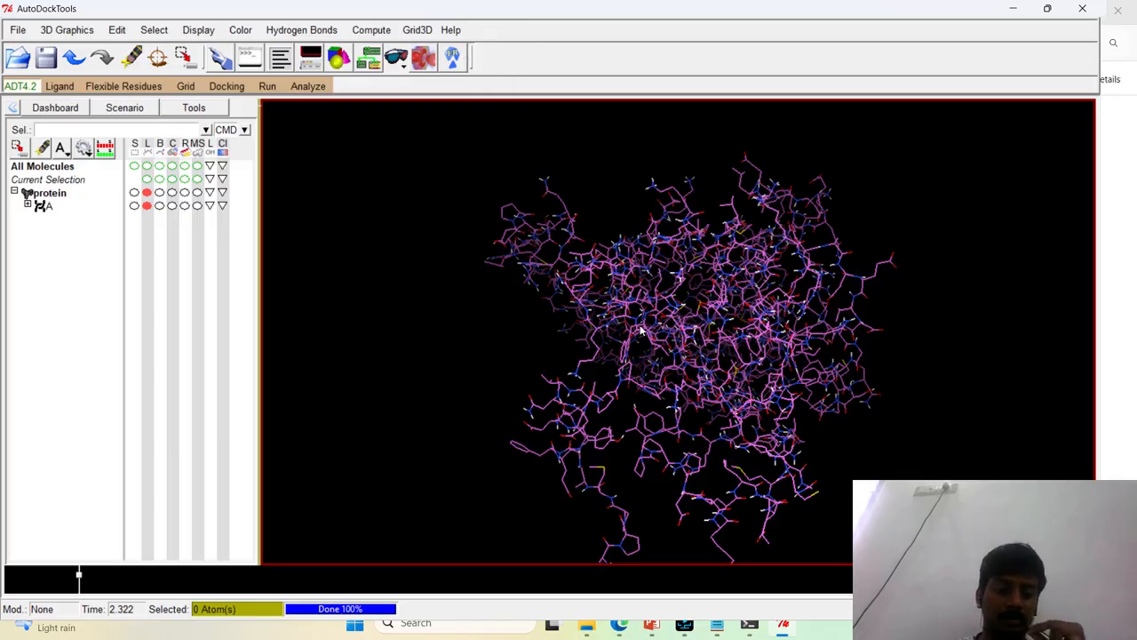
{"action": "key", "text": "super"}
{"action": "type", "text": "aut"}
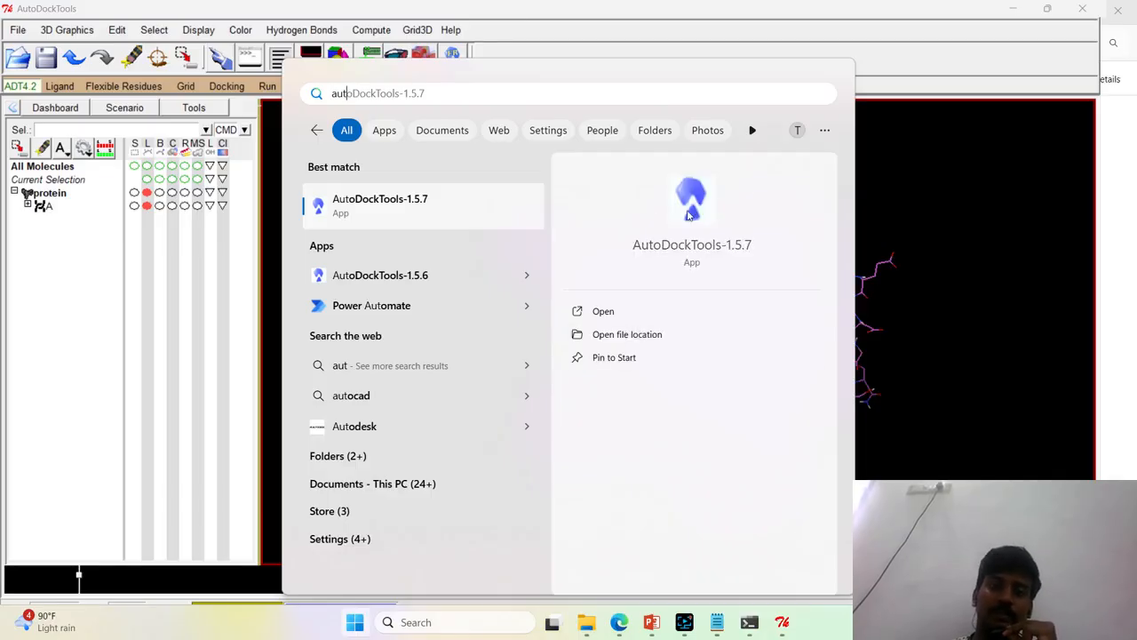
{"action": "left_click", "coordinate": [263, 266]}
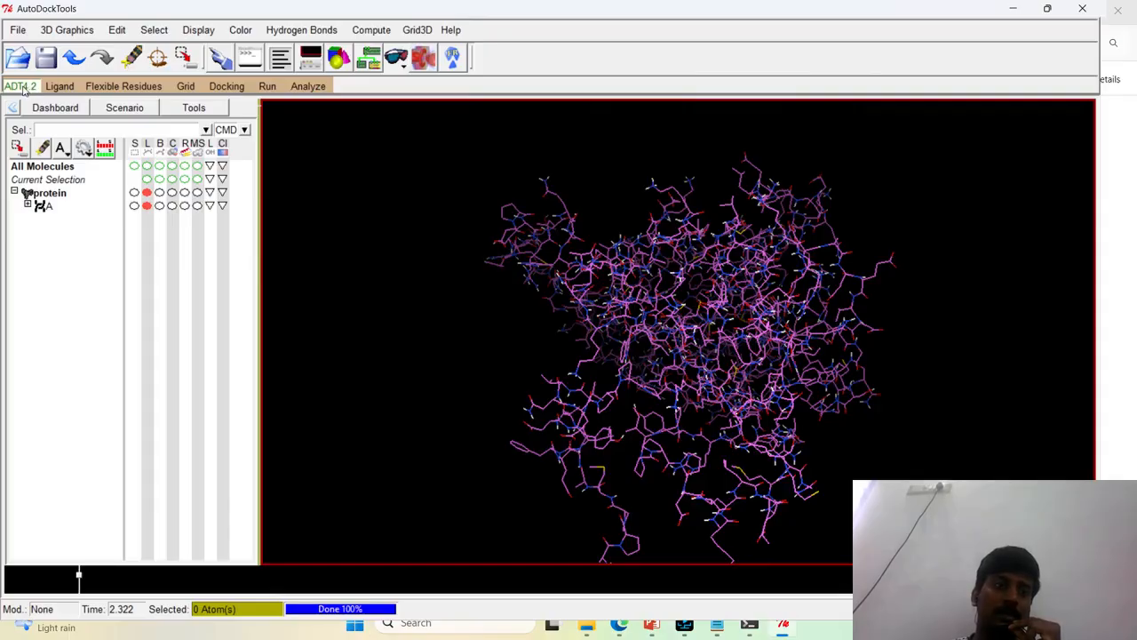
Assign AutoDock 4 (AD4) atom types to the protein's atoms
{"action": "left_click", "coordinate": [120, 34]}
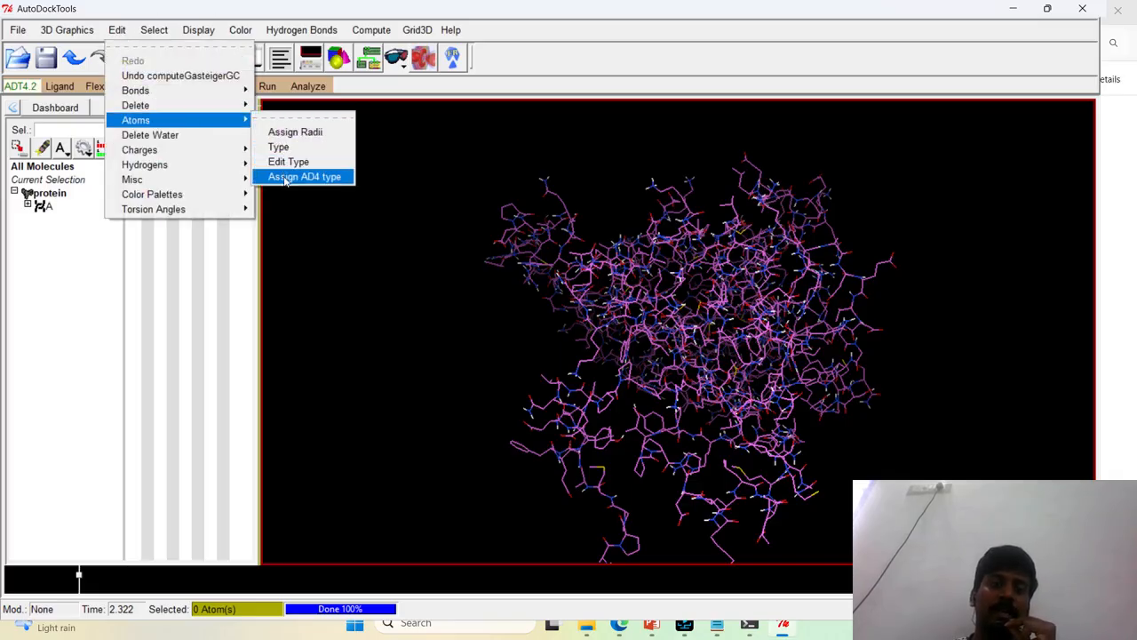
{"action": "left_click", "coordinate": [286, 178]}
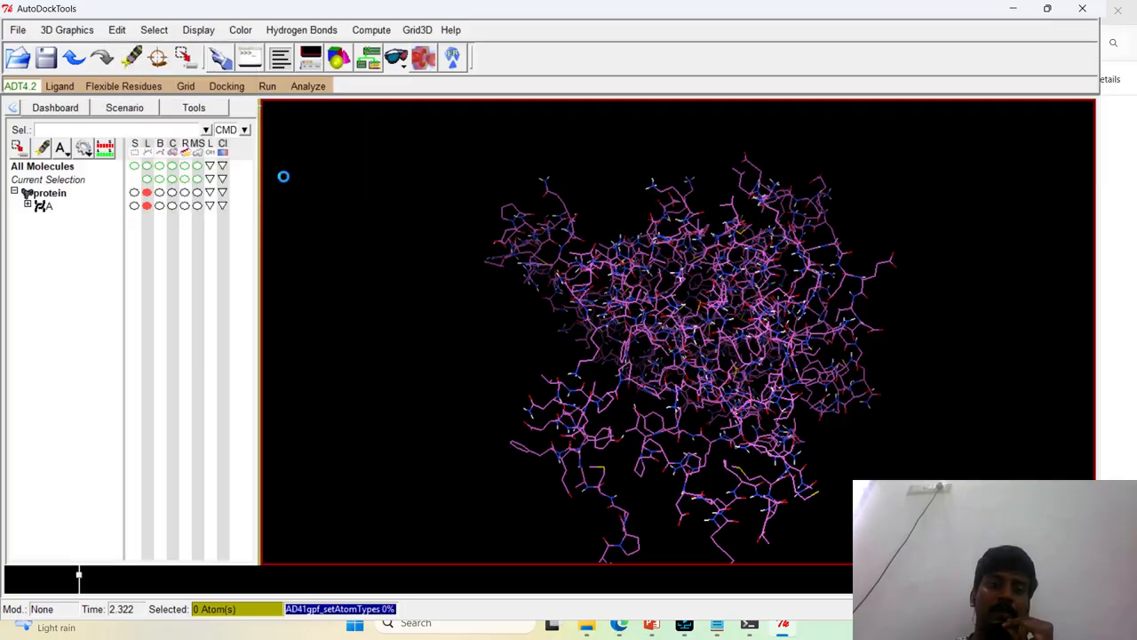
{"action": "left_click_drag", "start_coordinate": [850, 327], "coordinate": [586, 276]}
Save the protein as protein.pdbqt in the Autodock folder, adding the available PDB records to those written
{"action": "left_click", "coordinate": [18, 30]}
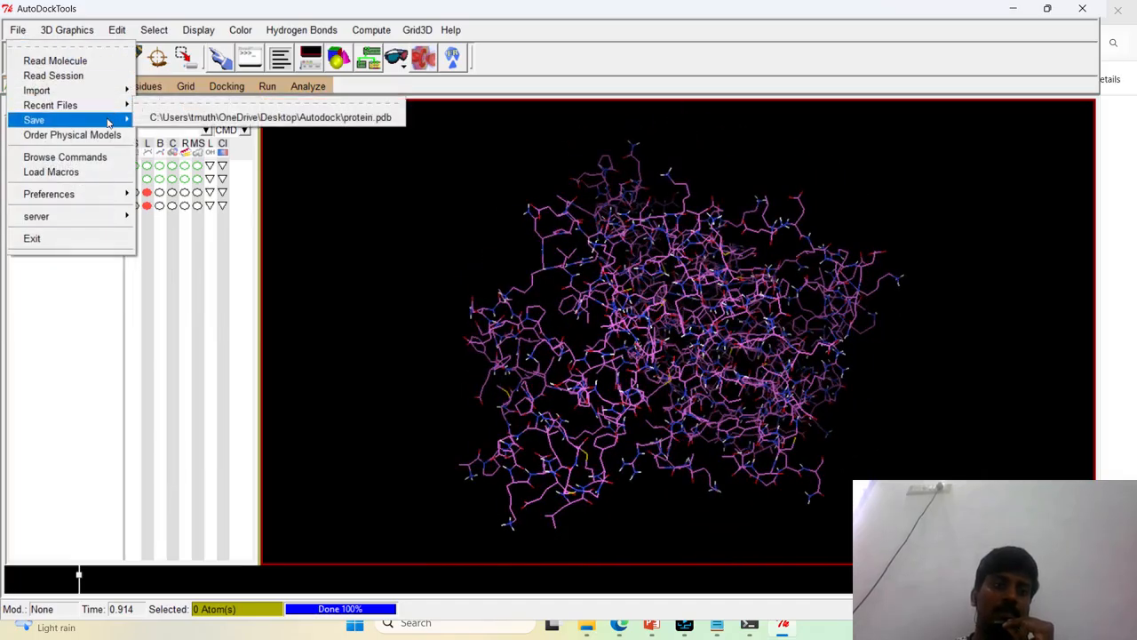
{"action": "mouse_move", "coordinate": [108, 121]}
{"action": "left_click", "coordinate": [182, 199]}
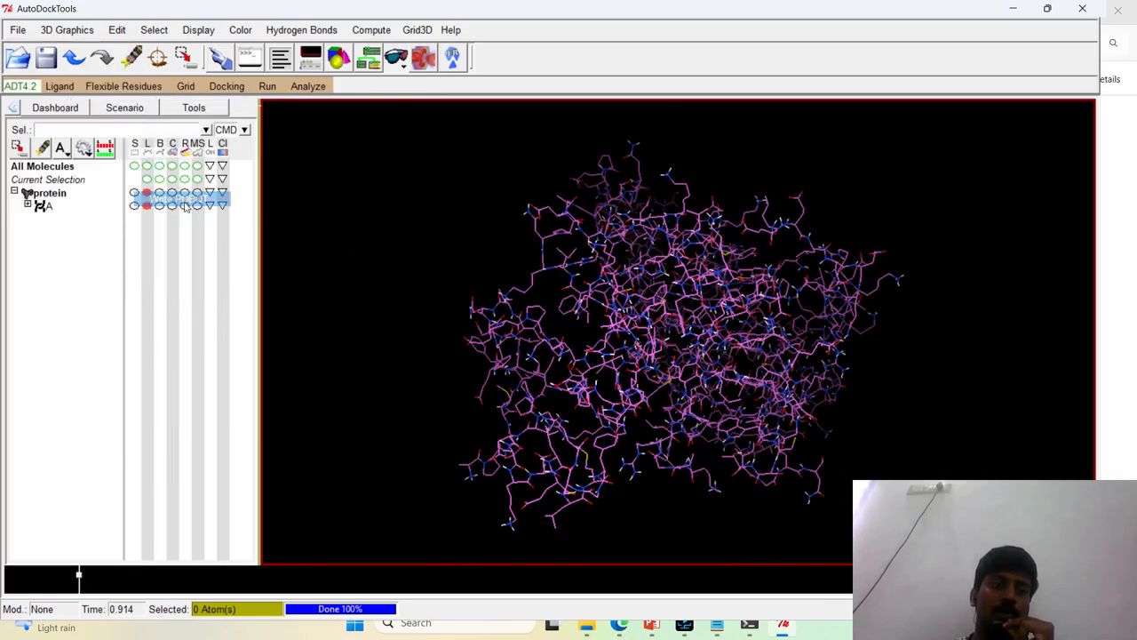
{"action": "left_click_drag", "start_coordinate": [392, 238], "coordinate": [407, 291]}
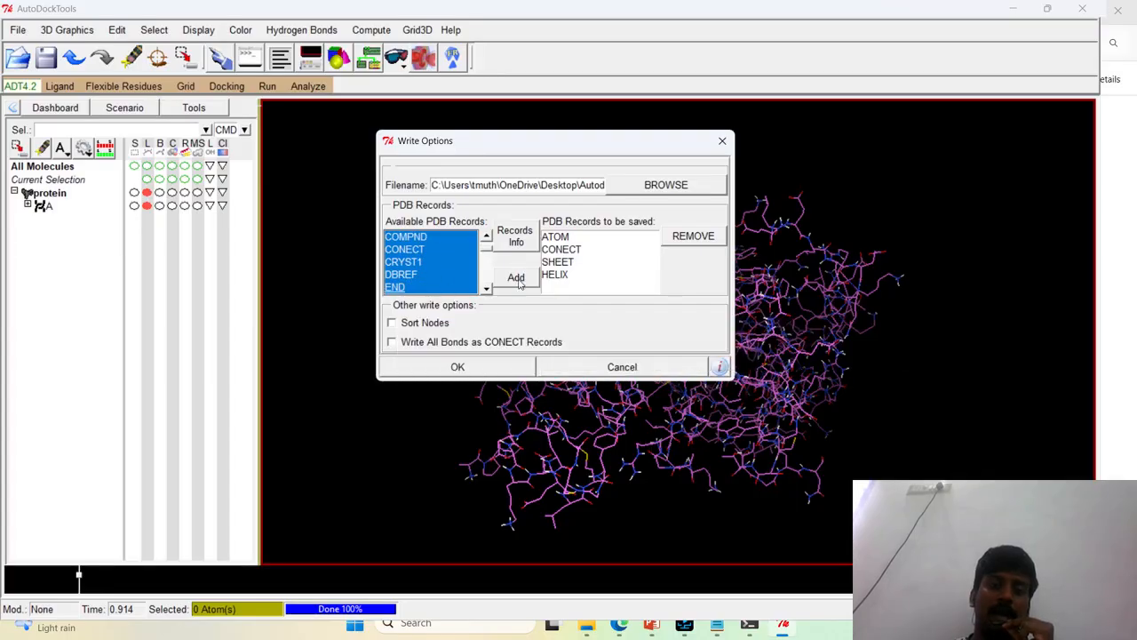
{"action": "left_click", "coordinate": [517, 278]}
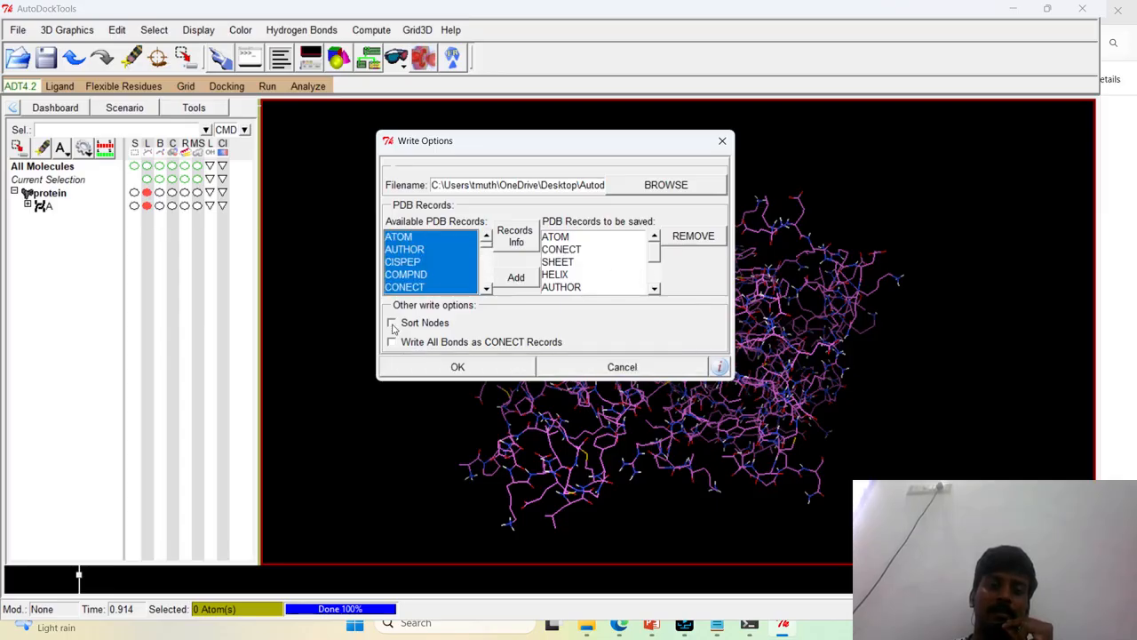
{"action": "left_click", "coordinate": [419, 364]}
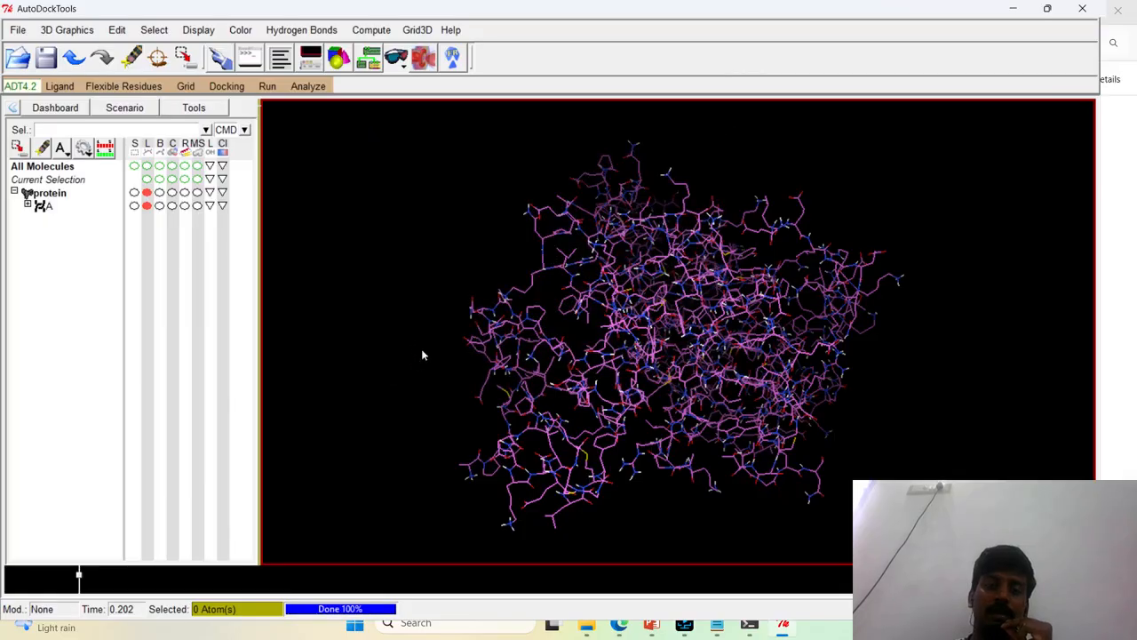
Check the Autodock folder in File Explorer for the saved protein.pdbqt file, and return to AutoDockTools
{"action": "left_click", "coordinate": [578, 632]}
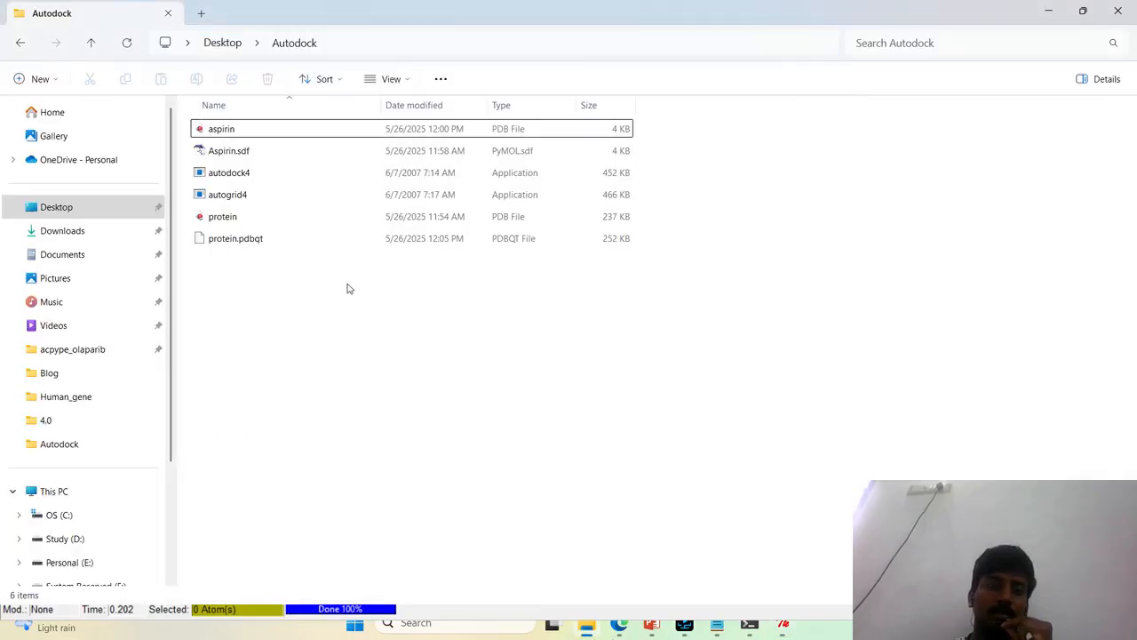
{"action": "left_click", "coordinate": [346, 241]}
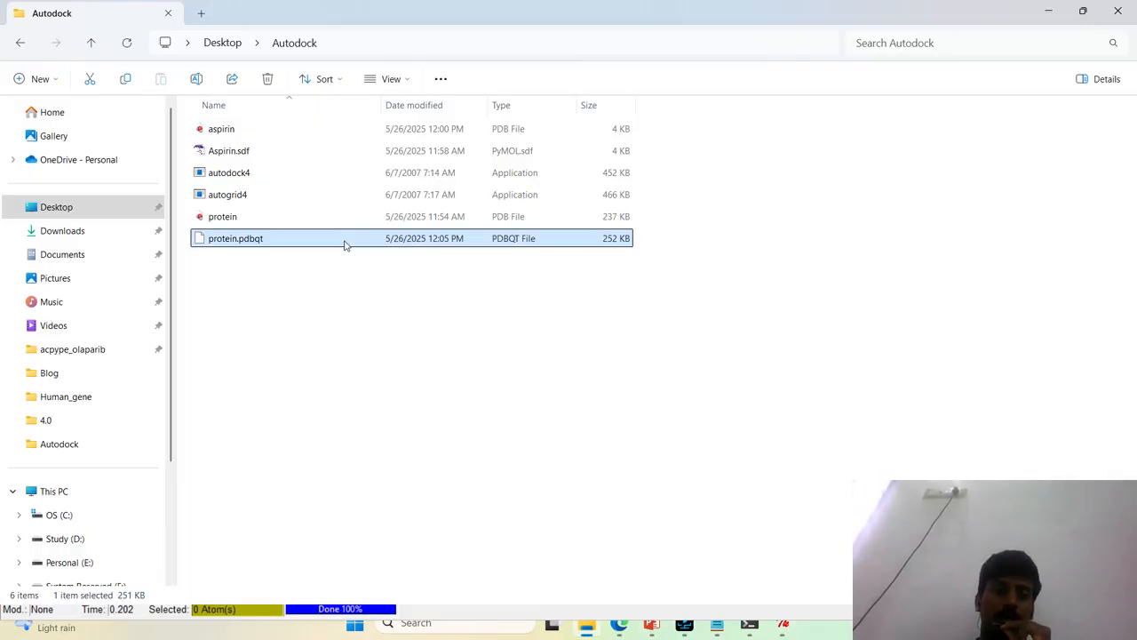
{"action": "left_click", "coordinate": [935, 334]}
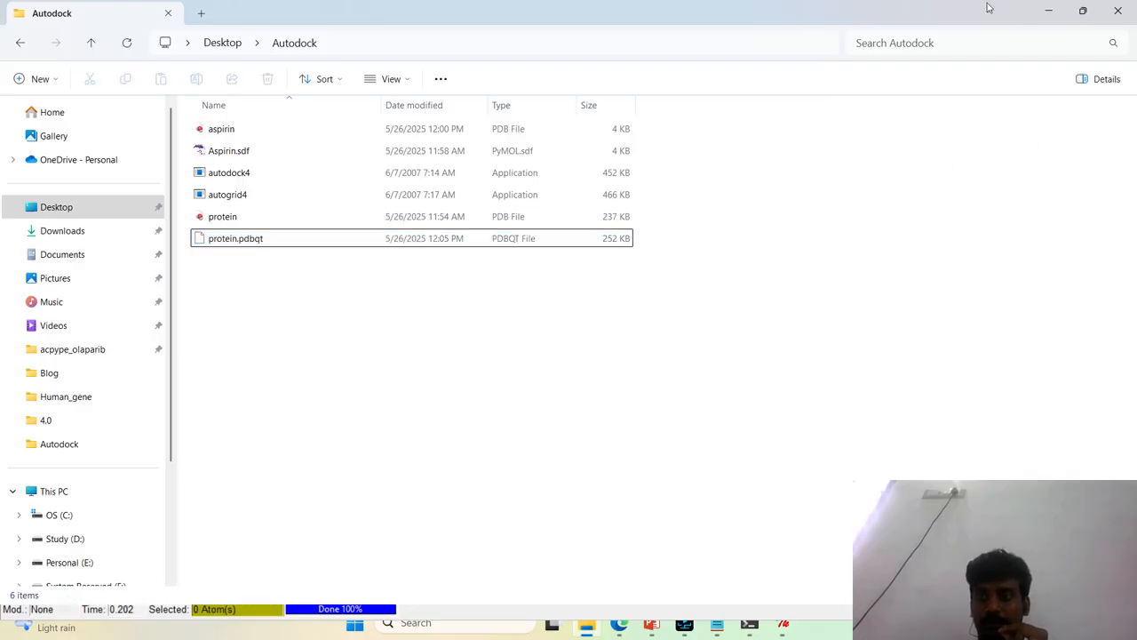
{"action": "left_click", "coordinate": [1048, 11]}
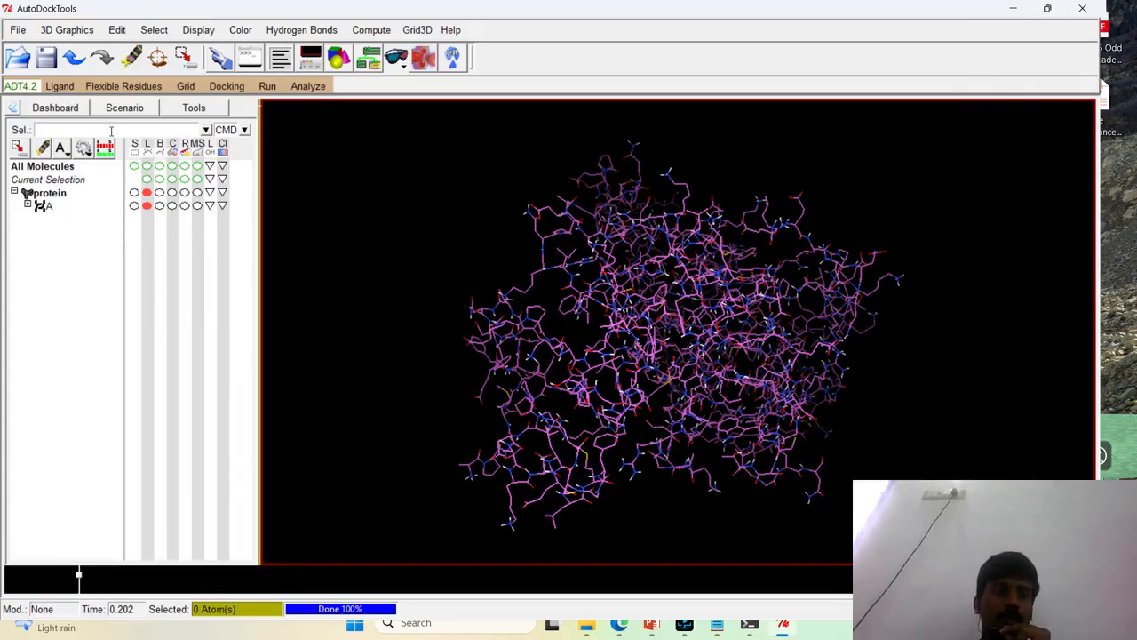
Open the aspirin PDB file from the Autodock folder as the ligand, showing all file types, and dismiss the setup summary
{"action": "left_click", "coordinate": [62, 86]}
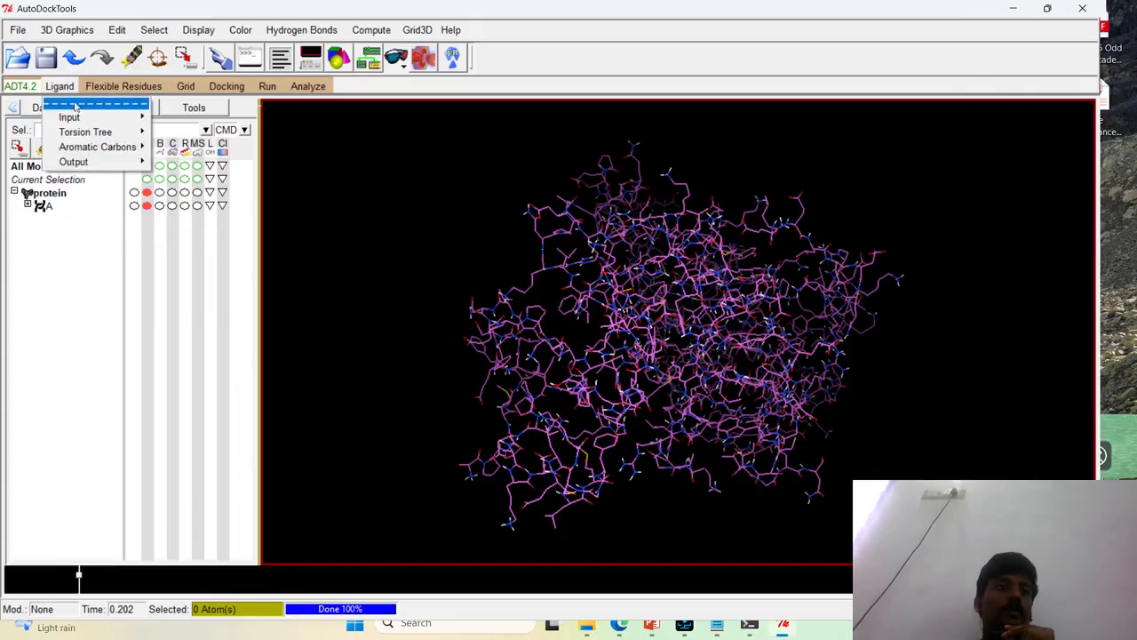
{"action": "mouse_move", "coordinate": [76, 117]}
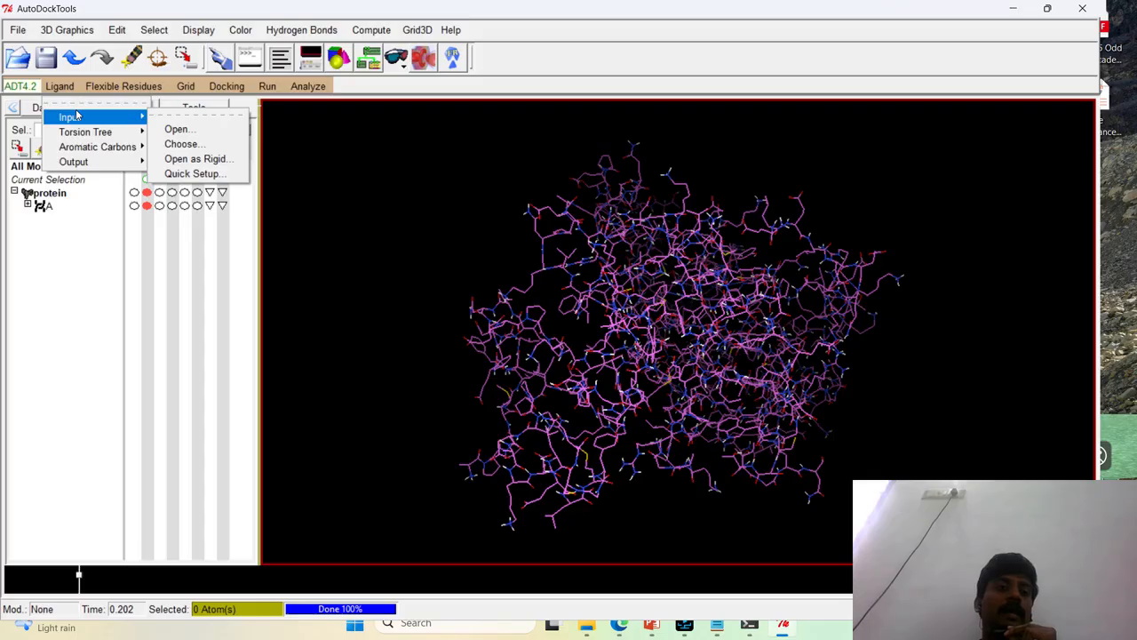
{"action": "left_click", "coordinate": [178, 129]}
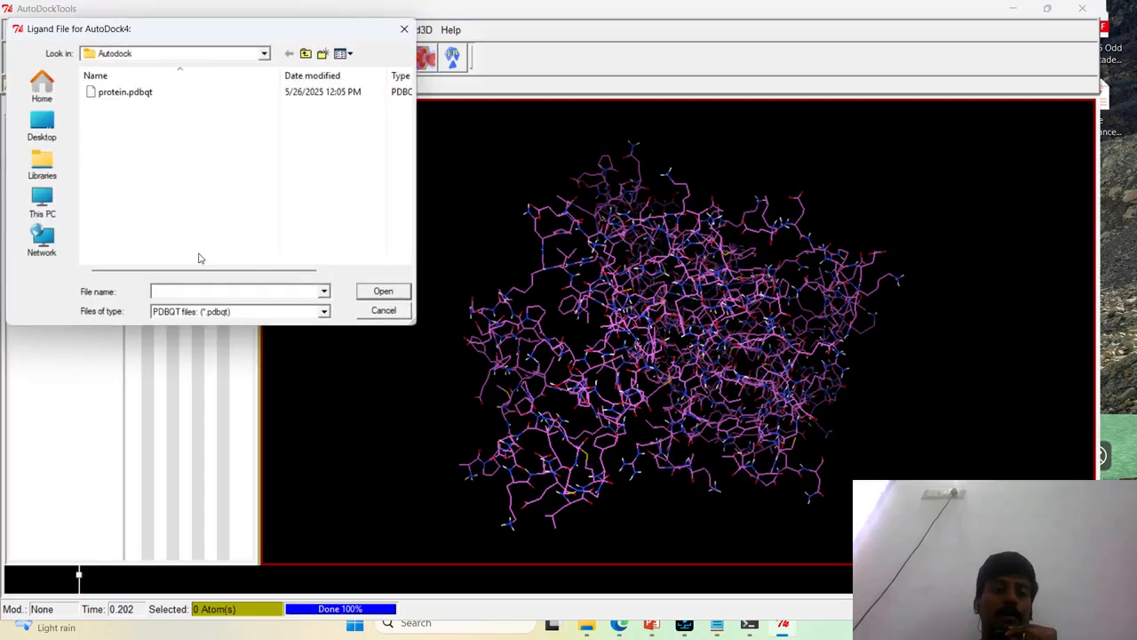
{"action": "left_click_drag", "start_coordinate": [197, 36], "coordinate": [369, 126]}
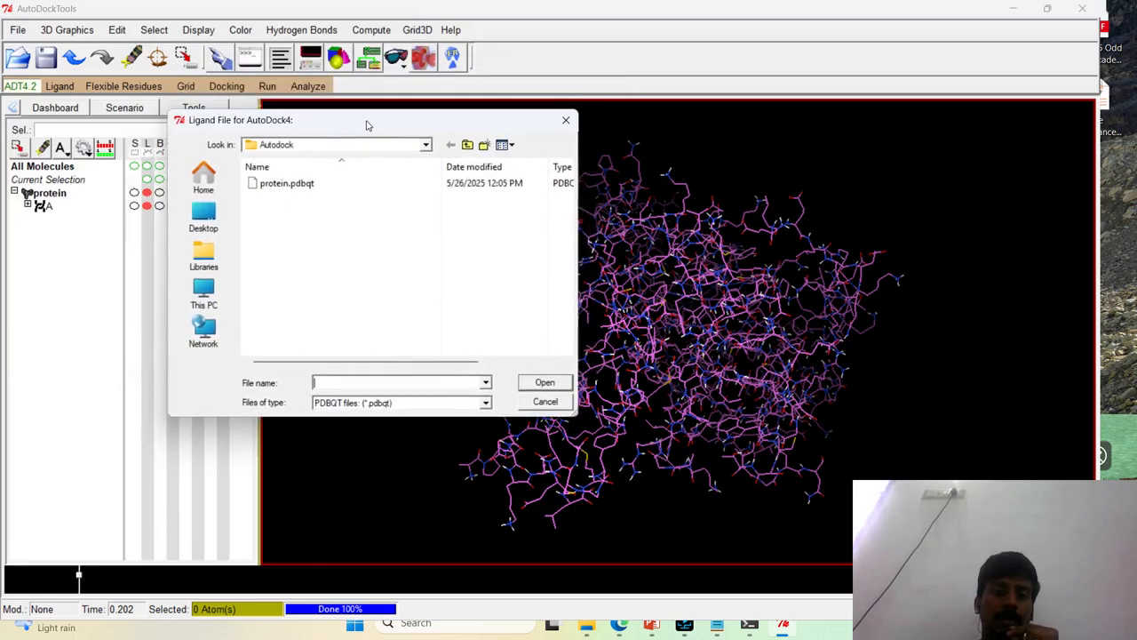
{"action": "left_click", "coordinate": [428, 404]}
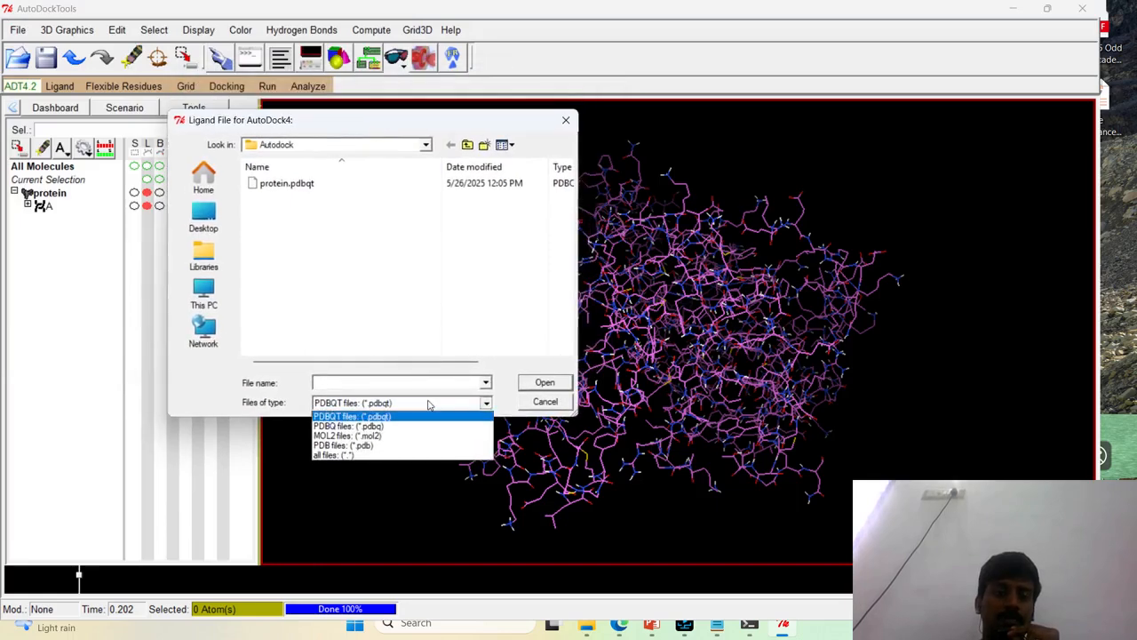
{"action": "left_click", "coordinate": [351, 455]}
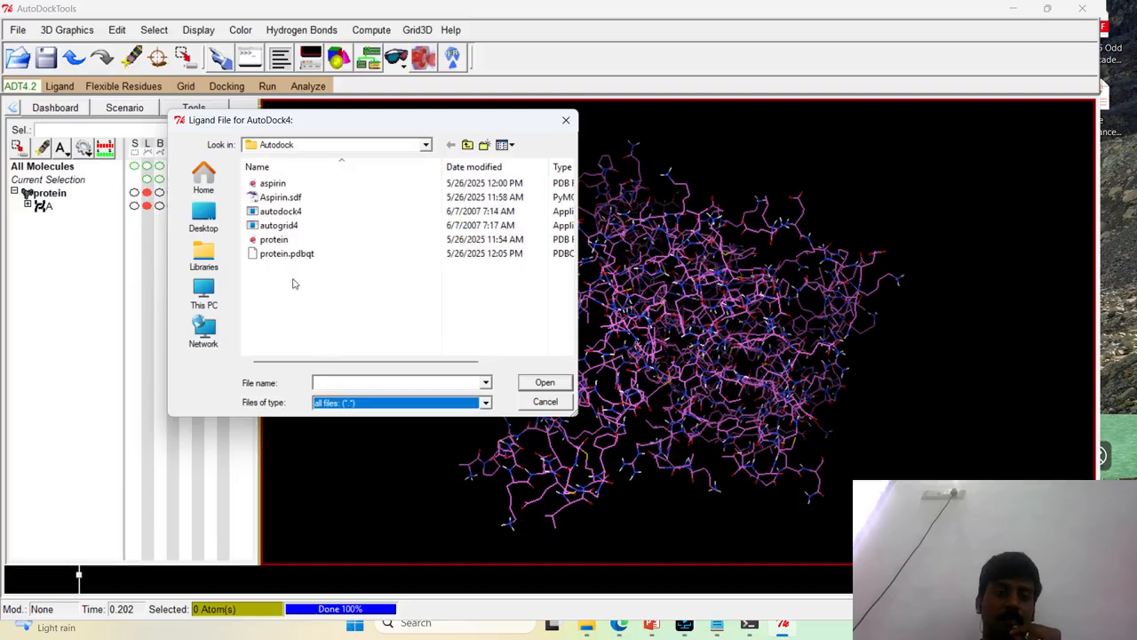
{"action": "left_click", "coordinate": [354, 405]}
{"action": "left_click", "coordinate": [397, 320]}
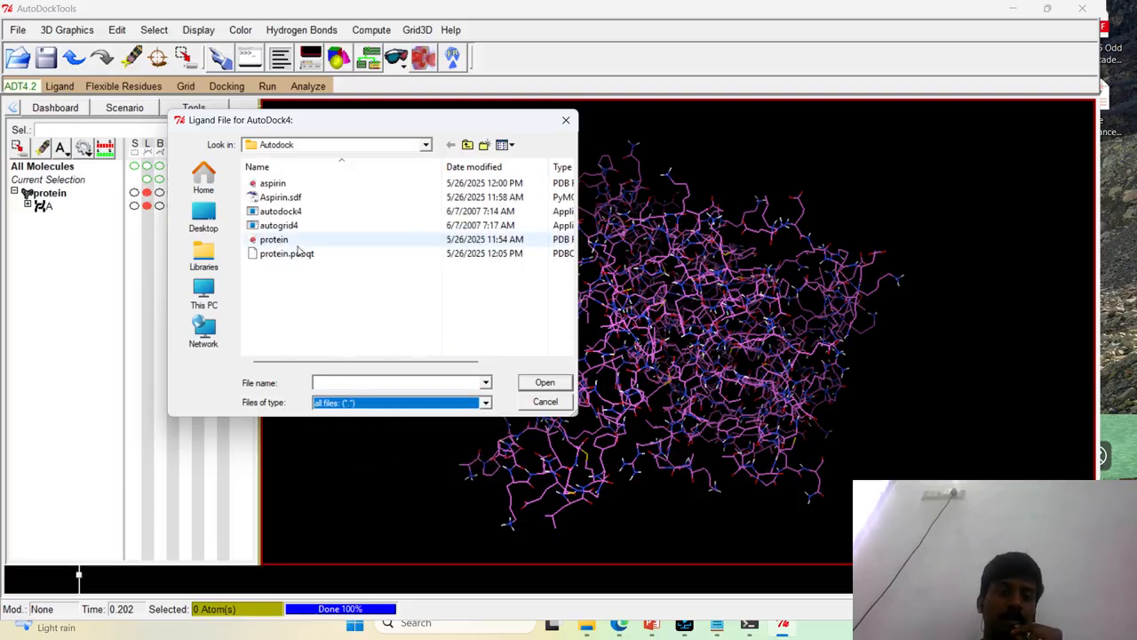
{"action": "left_click", "coordinate": [316, 185]}
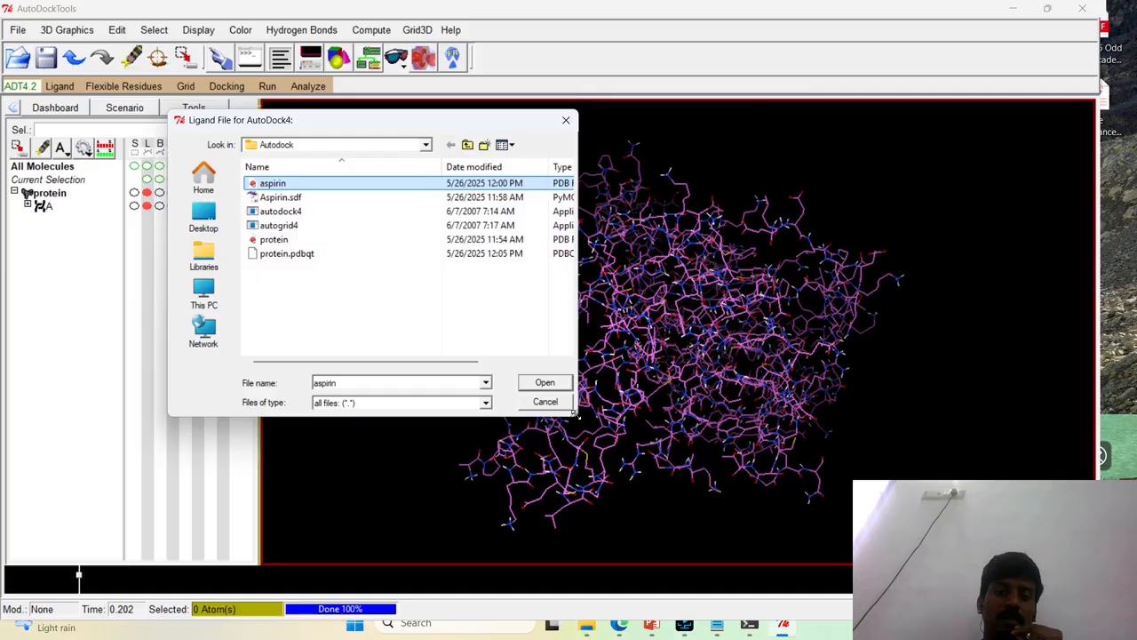
{"action": "left_click_drag", "start_coordinate": [575, 411], "coordinate": [795, 505]}
{"action": "left_click", "coordinate": [763, 473]}
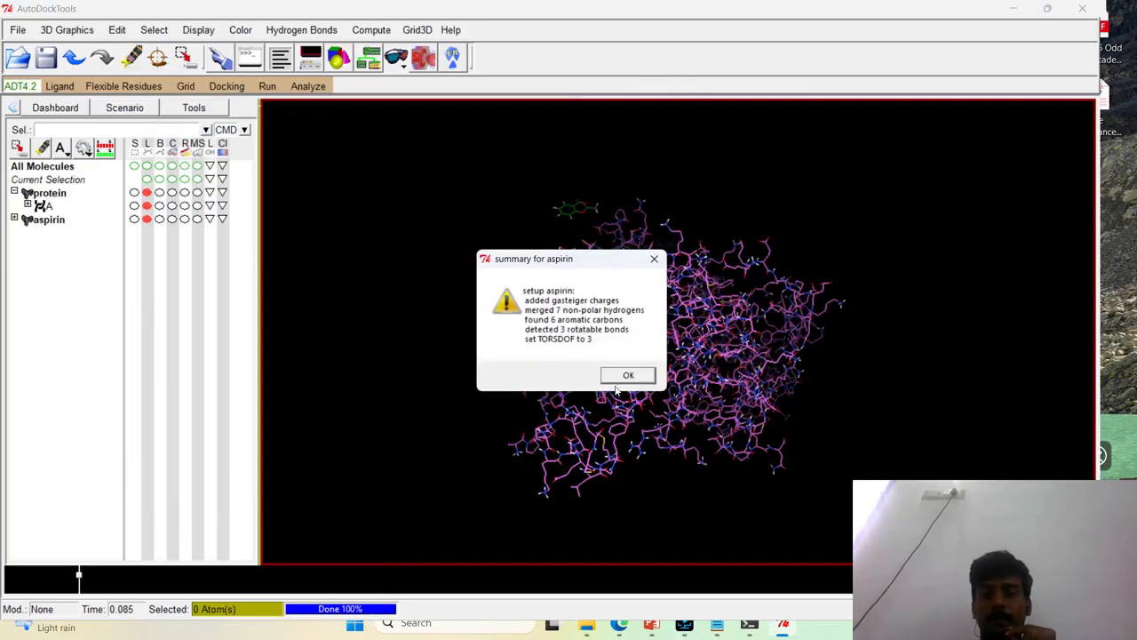
{"action": "left_click", "coordinate": [626, 375]}
Detect the root of aspirin's torsion tree automatically and show the root expansion
{"action": "left_click_drag", "start_coordinate": [621, 377], "coordinate": [427, 429]}
{"action": "scroll", "coordinate": [563, 330], "scroll_direction": "up", "scroll_amount": 6}
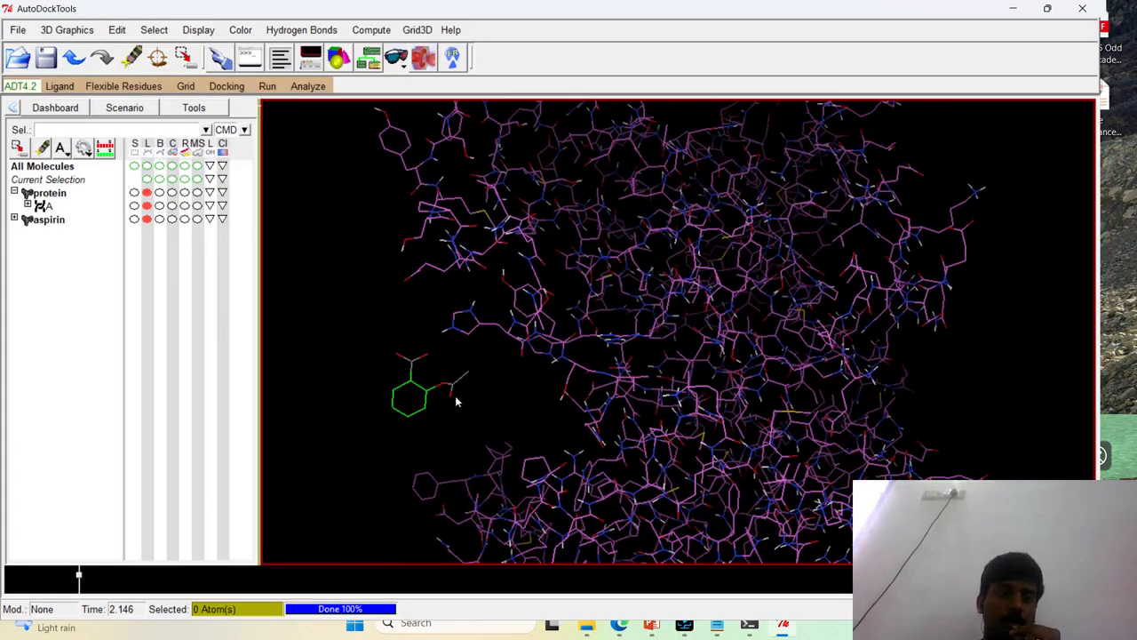
{"action": "left_click_drag", "start_coordinate": [479, 350], "coordinate": [453, 293]}
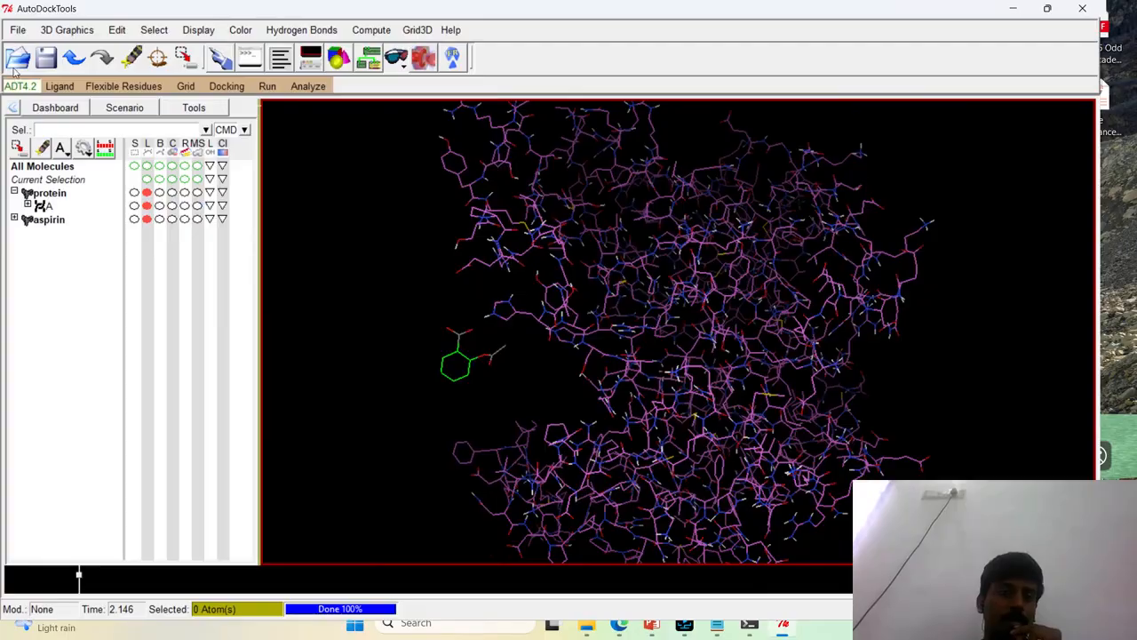
{"action": "left_click", "coordinate": [60, 86]}
{"action": "mouse_move", "coordinate": [97, 133]}
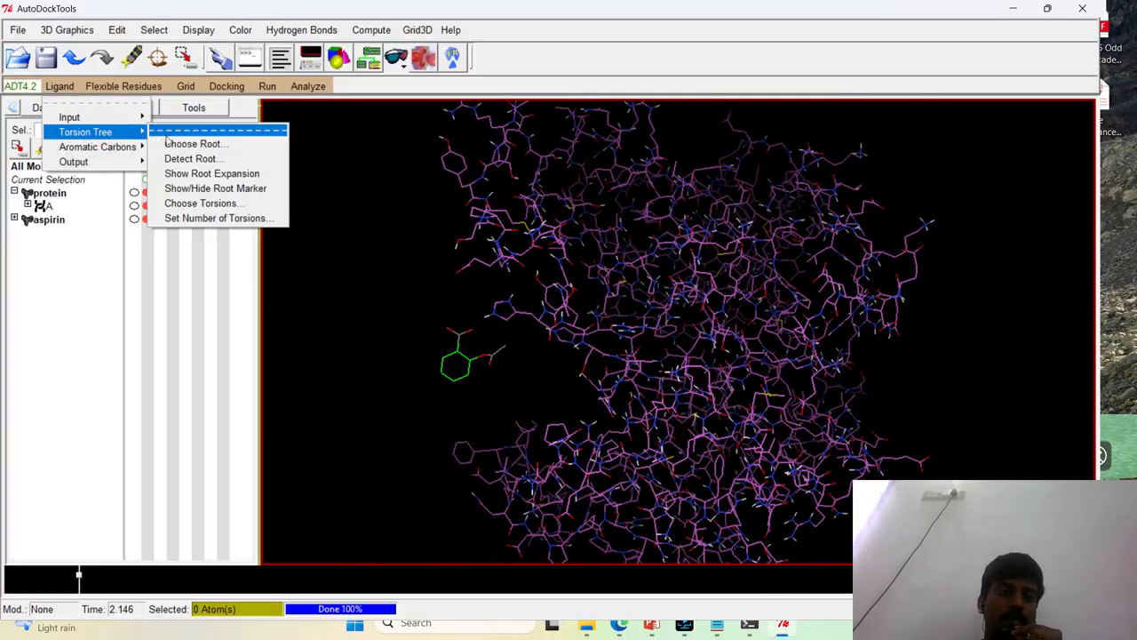
{"action": "left_click", "coordinate": [188, 143]}
{"action": "left_click", "coordinate": [71, 86]}
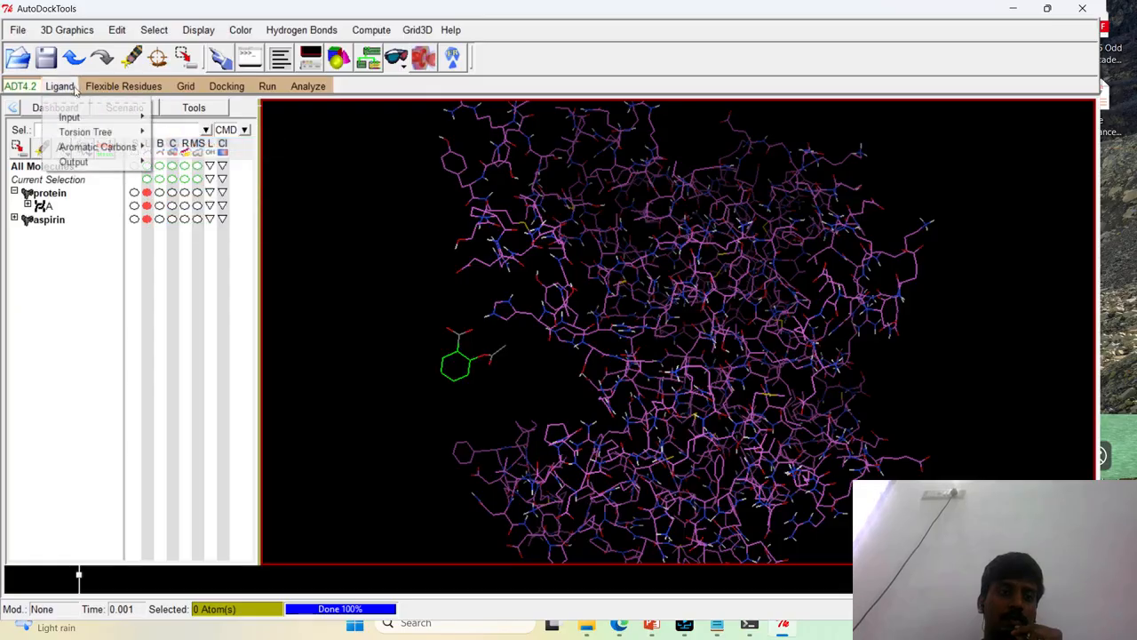
{"action": "mouse_move", "coordinate": [97, 132]}
{"action": "left_click", "coordinate": [188, 157]}
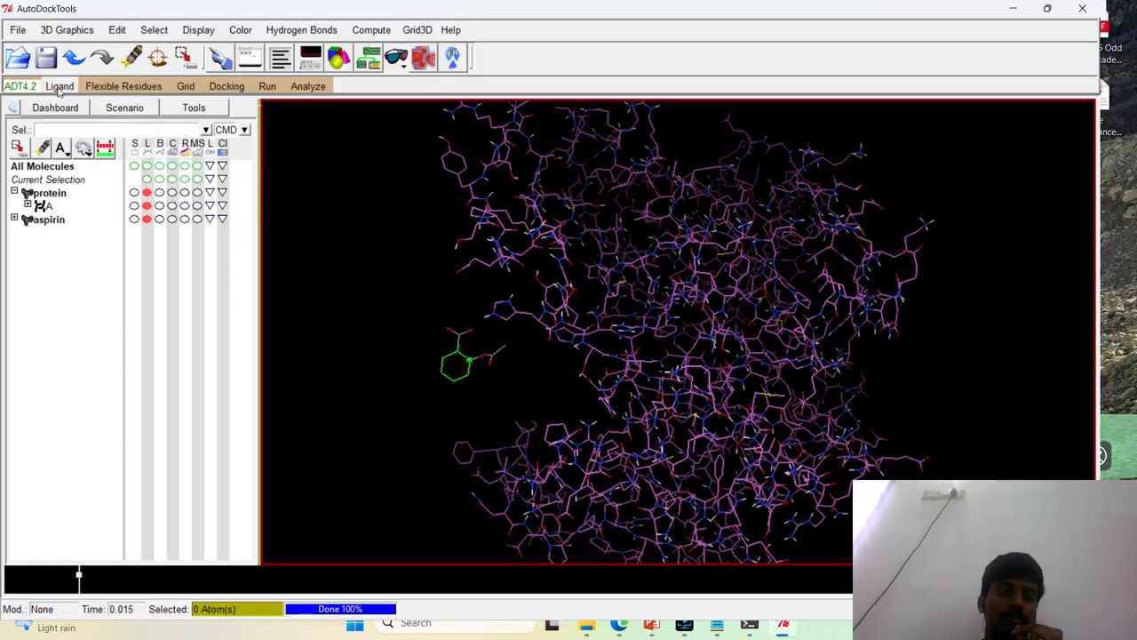
{"action": "left_click", "coordinate": [59, 86]}
{"action": "left_click", "coordinate": [189, 172]}
Review aspirin's rotatable bonds with Choose Torsions and accept them as they are
{"action": "left_click", "coordinate": [60, 86]}
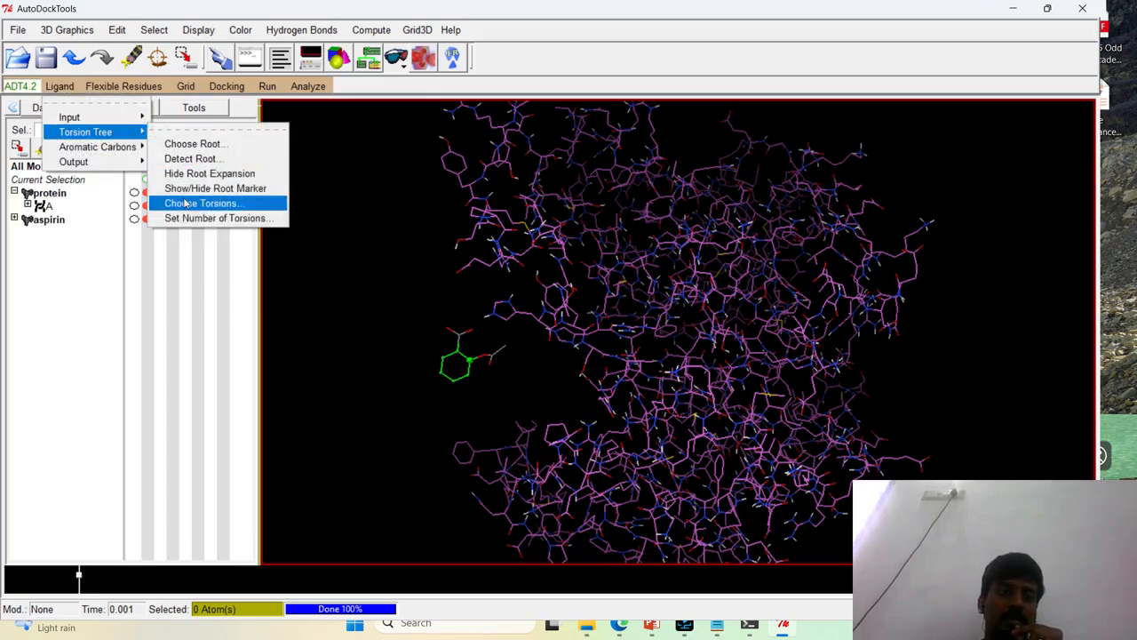
{"action": "left_click", "coordinate": [186, 204]}
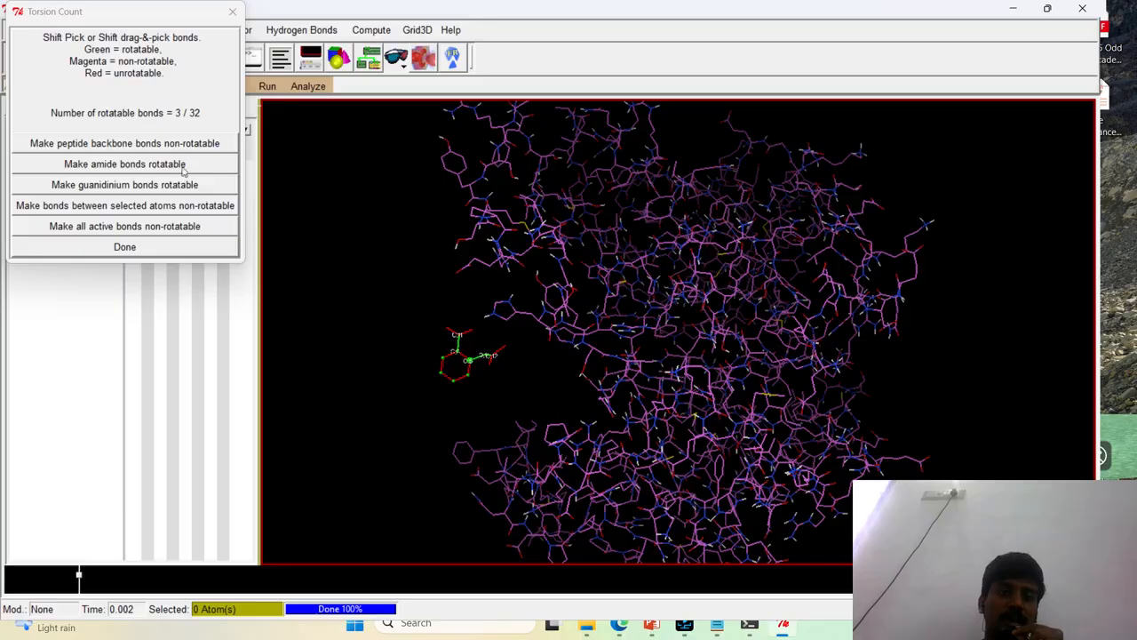
{"action": "left_click_drag", "start_coordinate": [447, 353], "coordinate": [353, 249]}
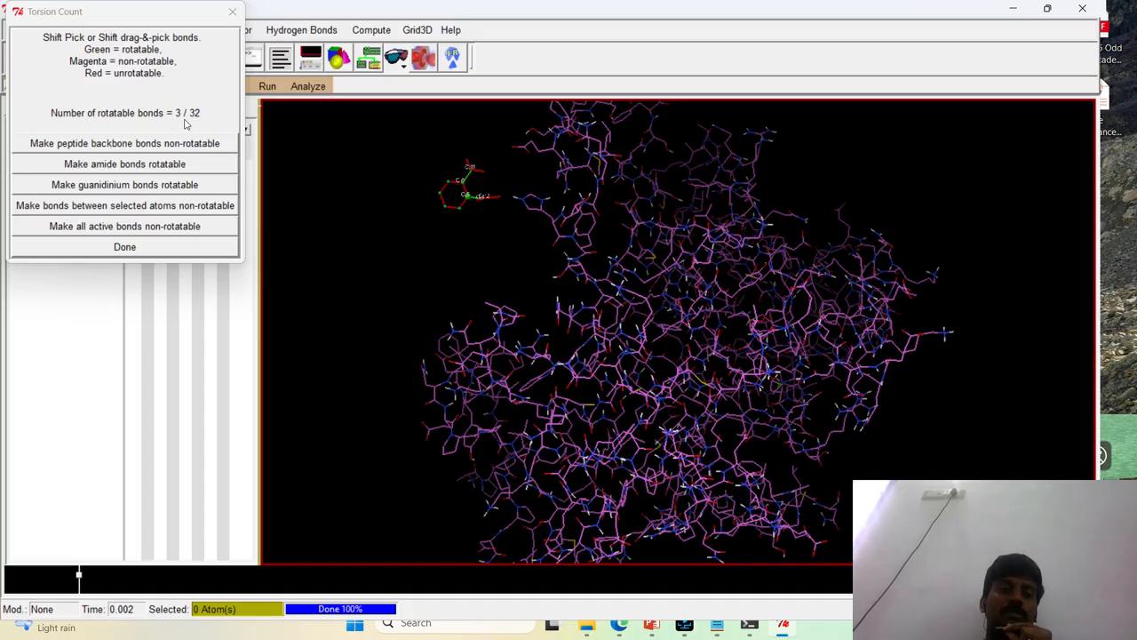
{"action": "left_click", "coordinate": [127, 247]}
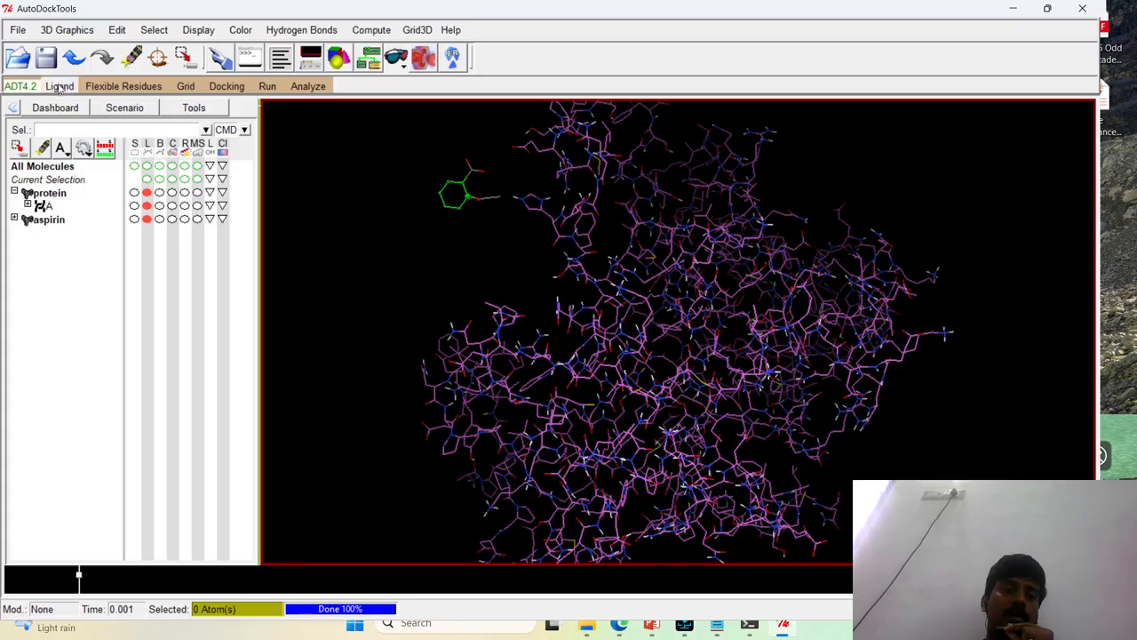
Save the prepared aspirin ligand in PDBQT format as aspirin in the Autodock folder
{"action": "left_click", "coordinate": [60, 86]}
{"action": "mouse_move", "coordinate": [74, 162]}
{"action": "left_click", "coordinate": [198, 173]}
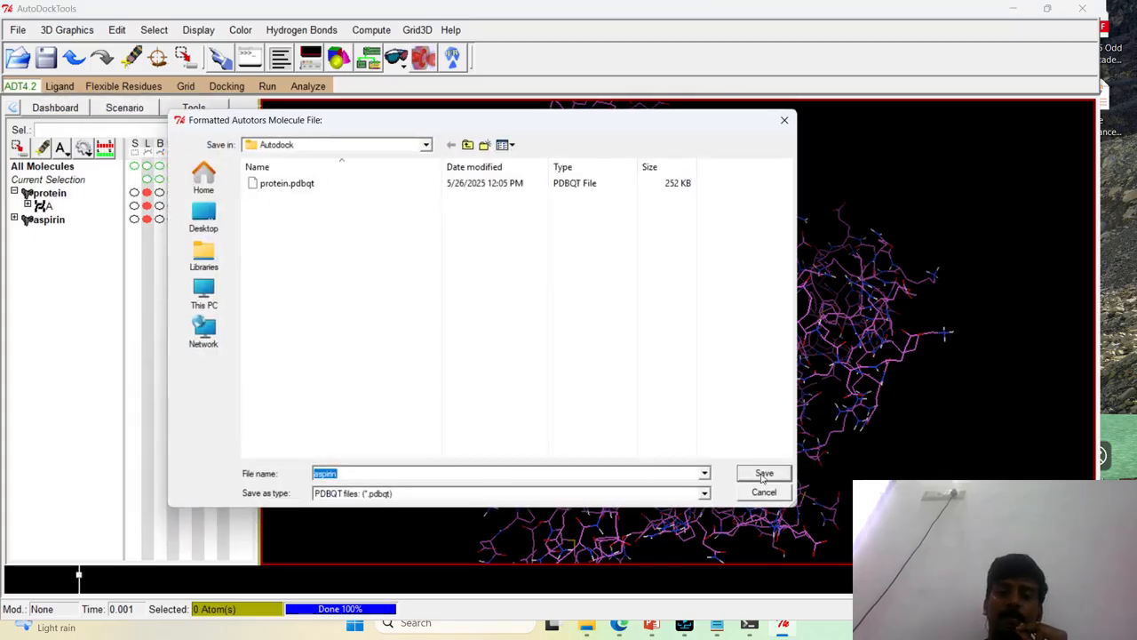
{"action": "left_click", "coordinate": [762, 477]}
{"action": "left_click_drag", "start_coordinate": [545, 239], "coordinate": [572, 344]}
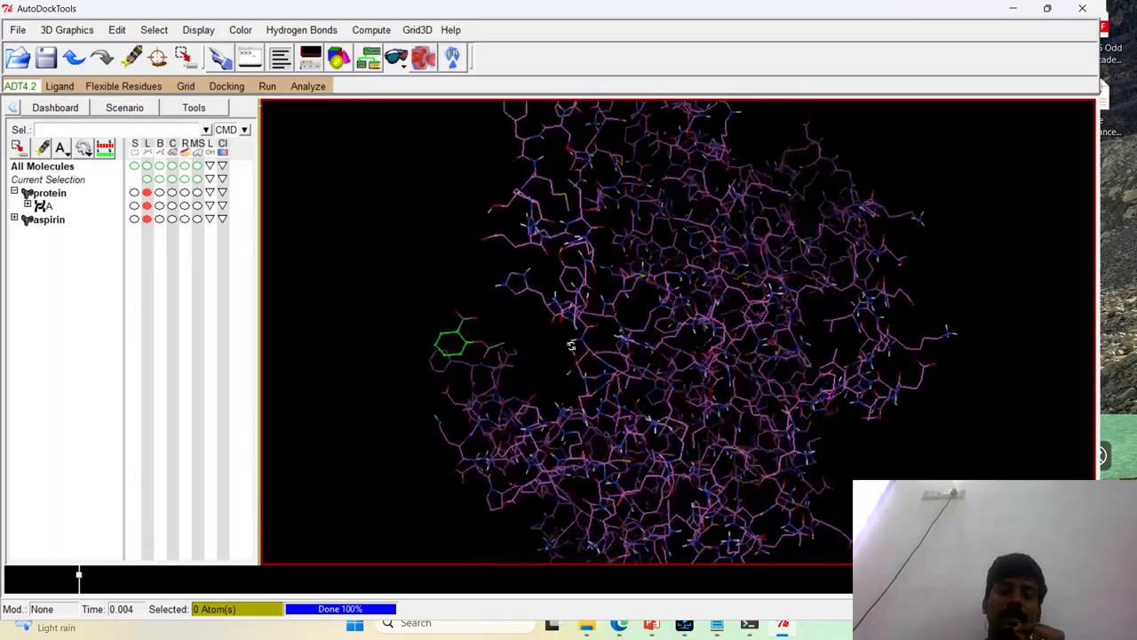
Check the Autodock folder in File Explorer for protein.pdbqt and aspirin.pdbqt, and return to AutoDockTools
{"action": "left_click", "coordinate": [585, 628]}
{"action": "left_click", "coordinate": [264, 260]}
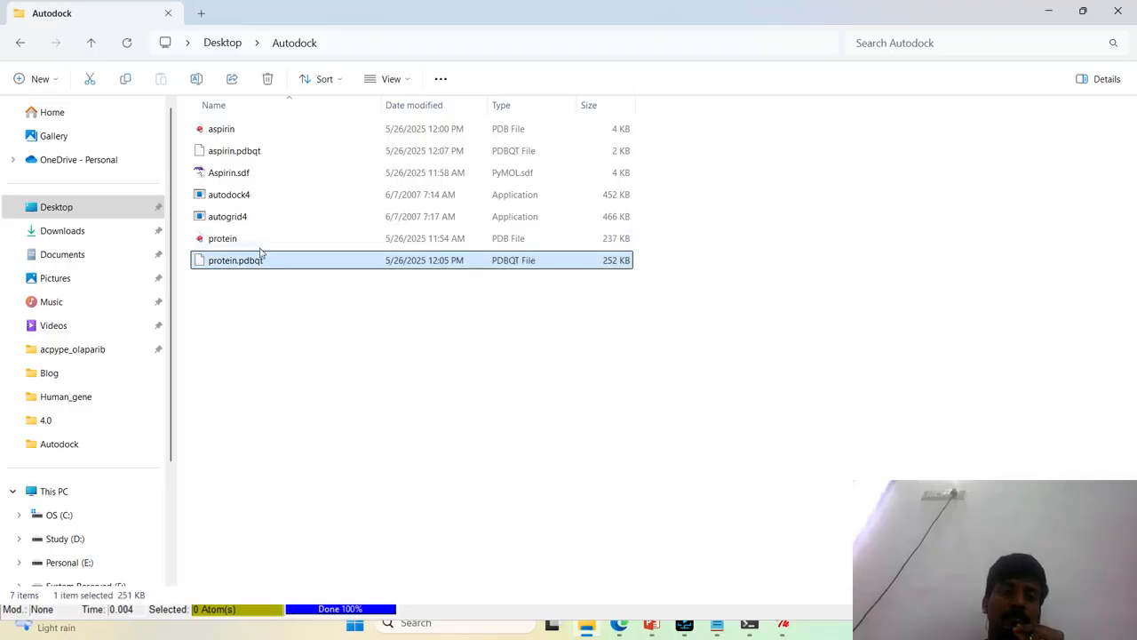
{"action": "left_click", "coordinate": [265, 153]}
{"action": "left_click", "coordinate": [1046, 9]}
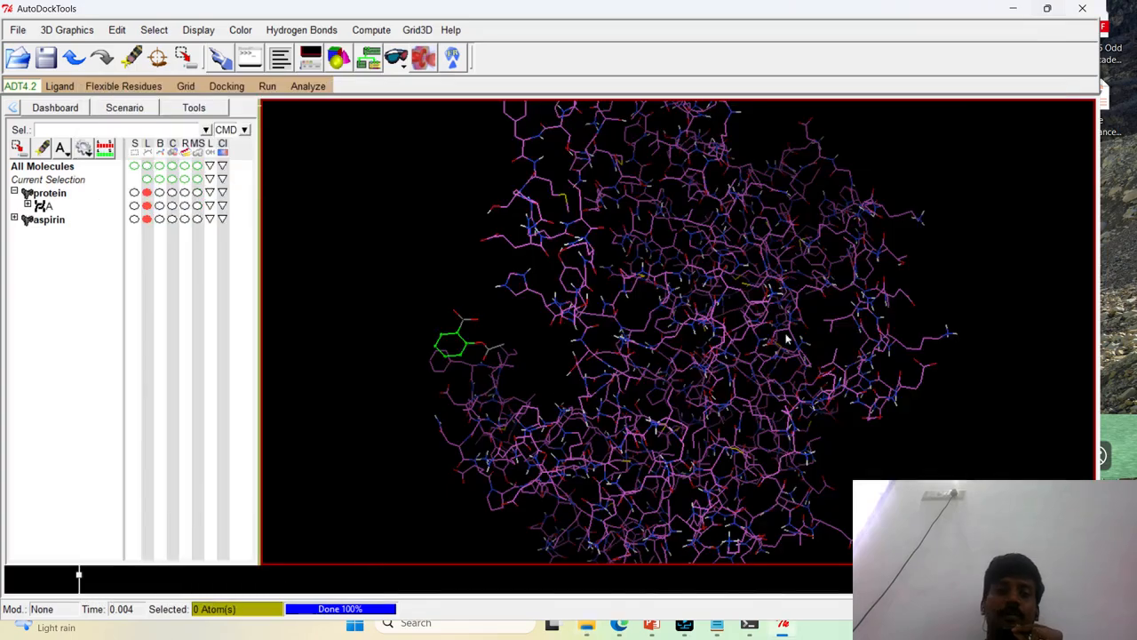
Examine the protein and the aspirin ligand from several angles and distances in the 3D viewer
{"action": "left_click_drag", "start_coordinate": [509, 346], "coordinate": [472, 388]}
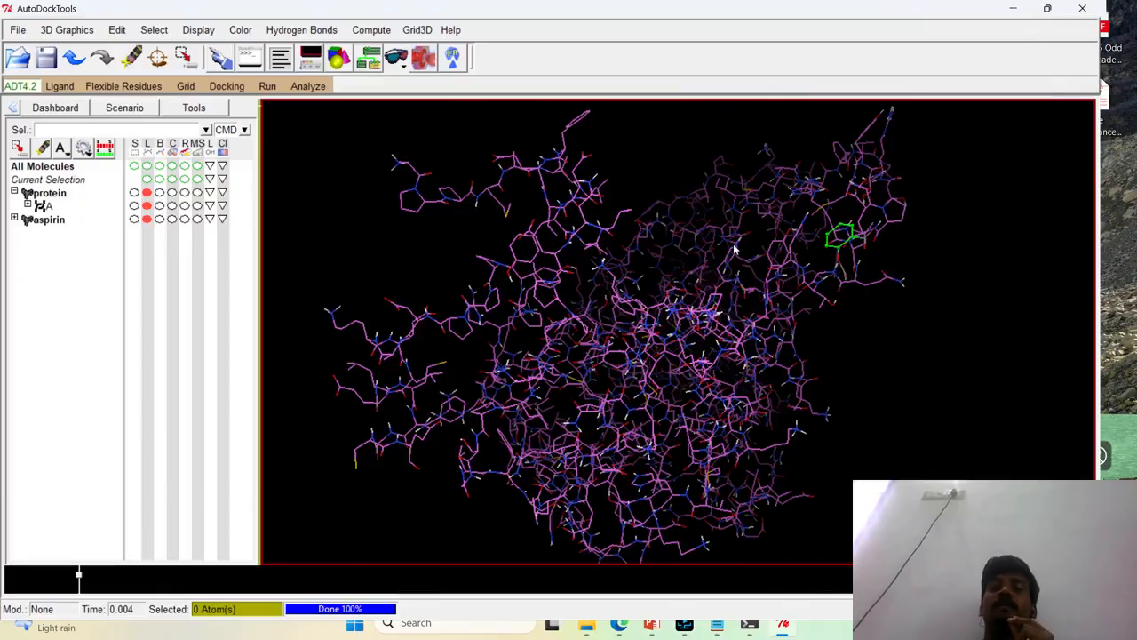
{"action": "left_click_drag", "start_coordinate": [633, 229], "coordinate": [926, 317]}
{"action": "left_click_drag", "start_coordinate": [558, 305], "coordinate": [684, 329]}
{"action": "scroll", "coordinate": [668, 311], "scroll_direction": "down", "scroll_amount": 3}
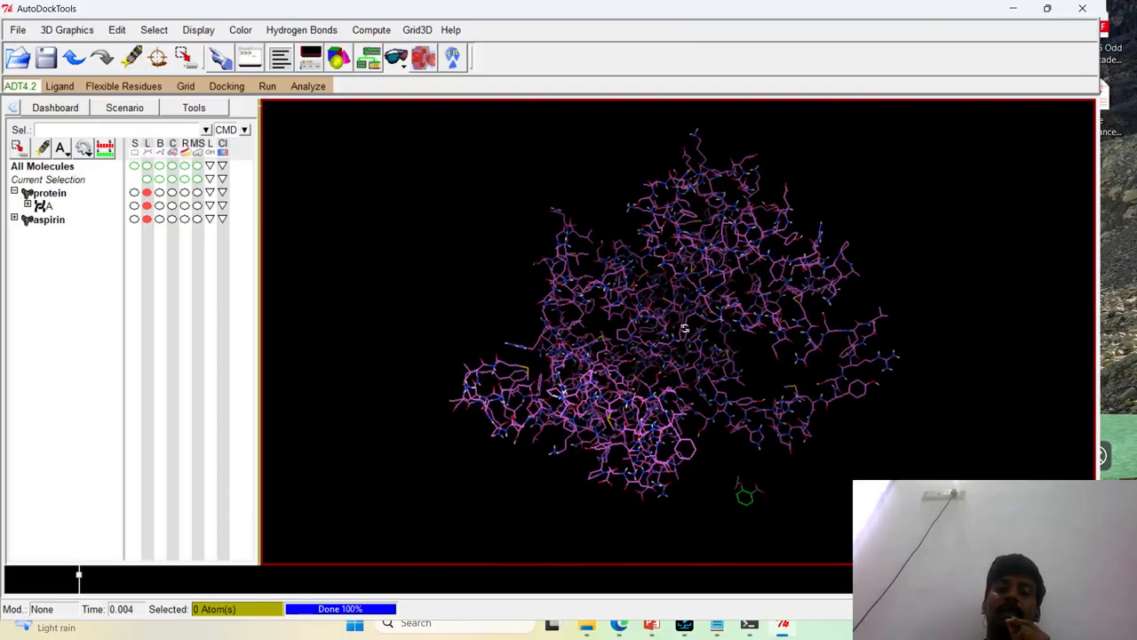
{"action": "left_click_drag", "start_coordinate": [702, 424], "coordinate": [602, 334]}
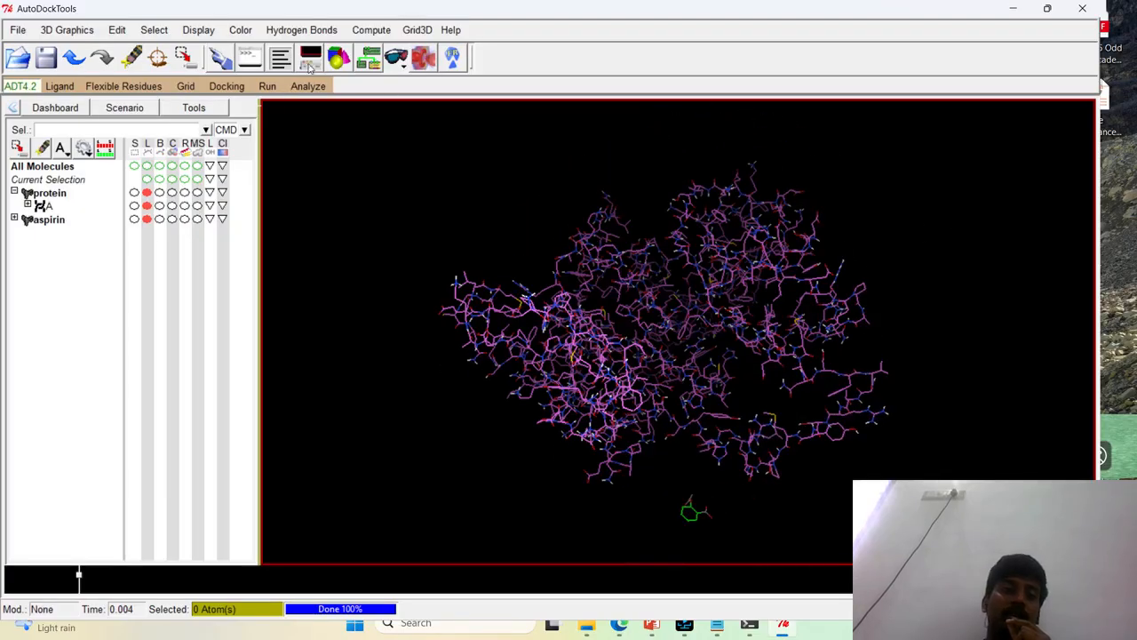
{"action": "left_click", "coordinate": [186, 86]}
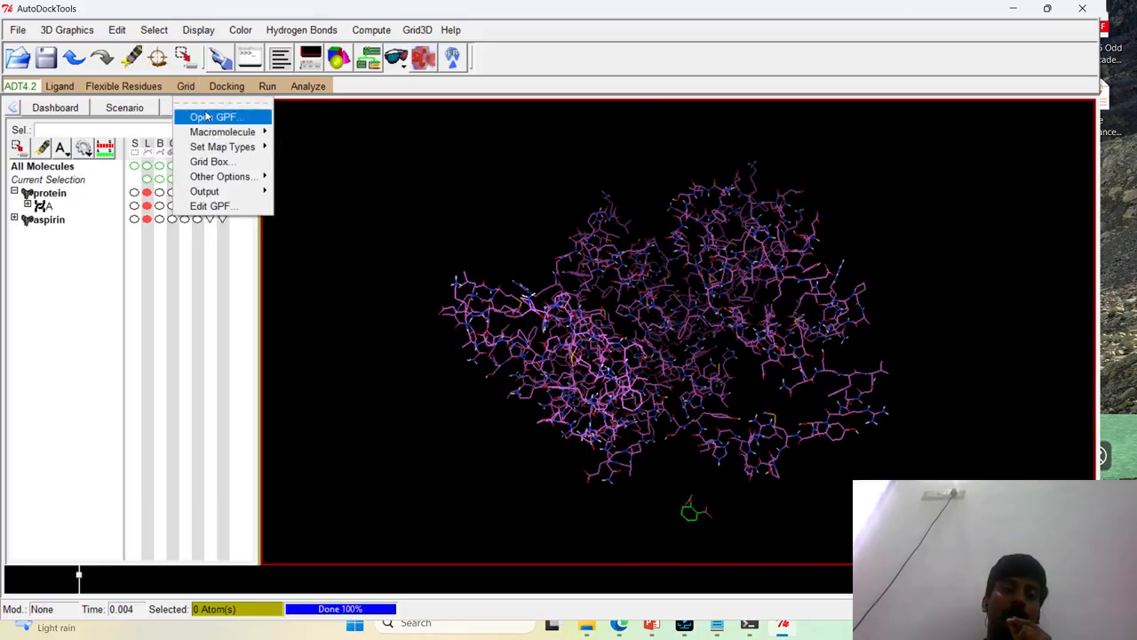
{"action": "left_click", "coordinate": [894, 294]}
{"action": "left_click_drag", "start_coordinate": [893, 294], "coordinate": [613, 297]}
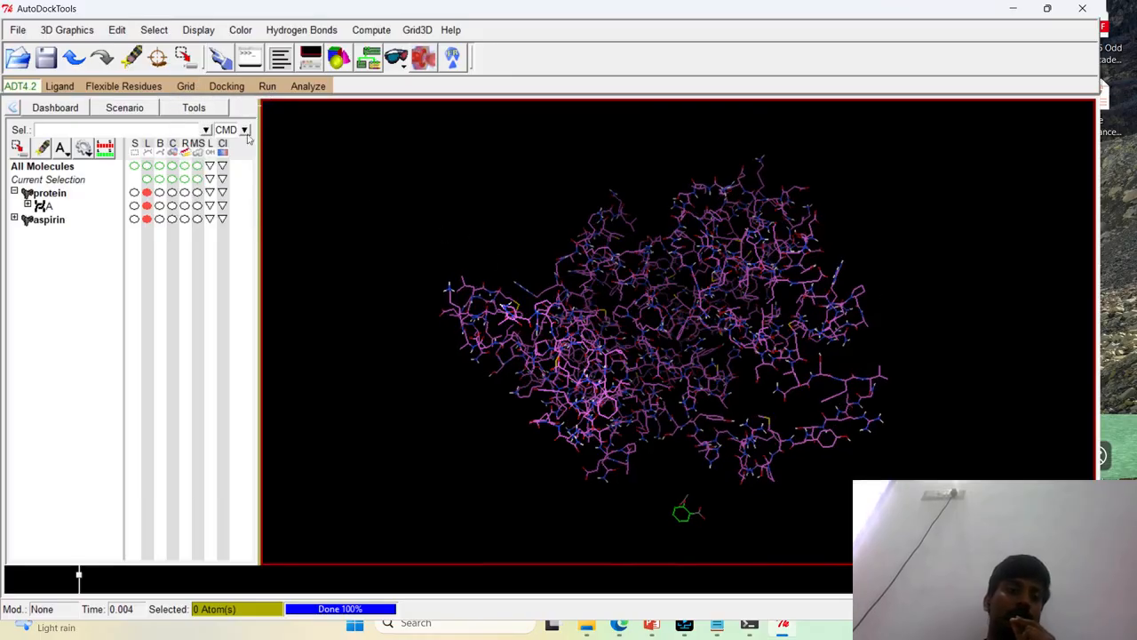
{"action": "left_click_drag", "start_coordinate": [849, 291], "coordinate": [846, 360]}
{"action": "scroll", "coordinate": [485, 281], "scroll_direction": "down", "scroll_amount": 3}
{"action": "left_click_drag", "start_coordinate": [485, 281], "coordinate": [827, 253]}
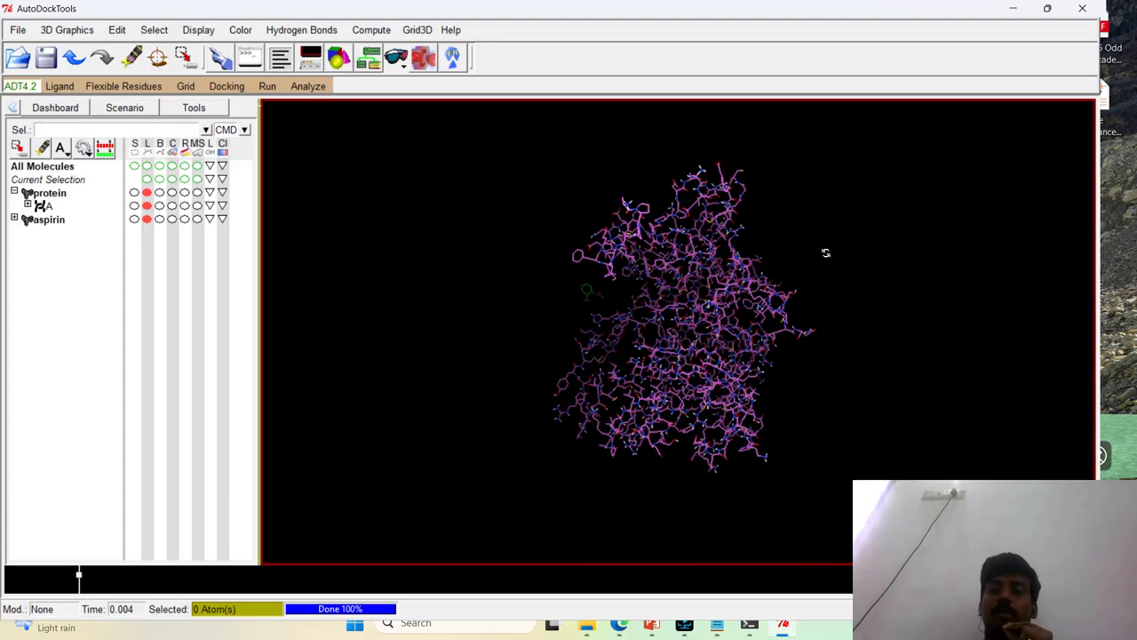
{"action": "left_click_drag", "start_coordinate": [795, 340], "coordinate": [779, 375]}
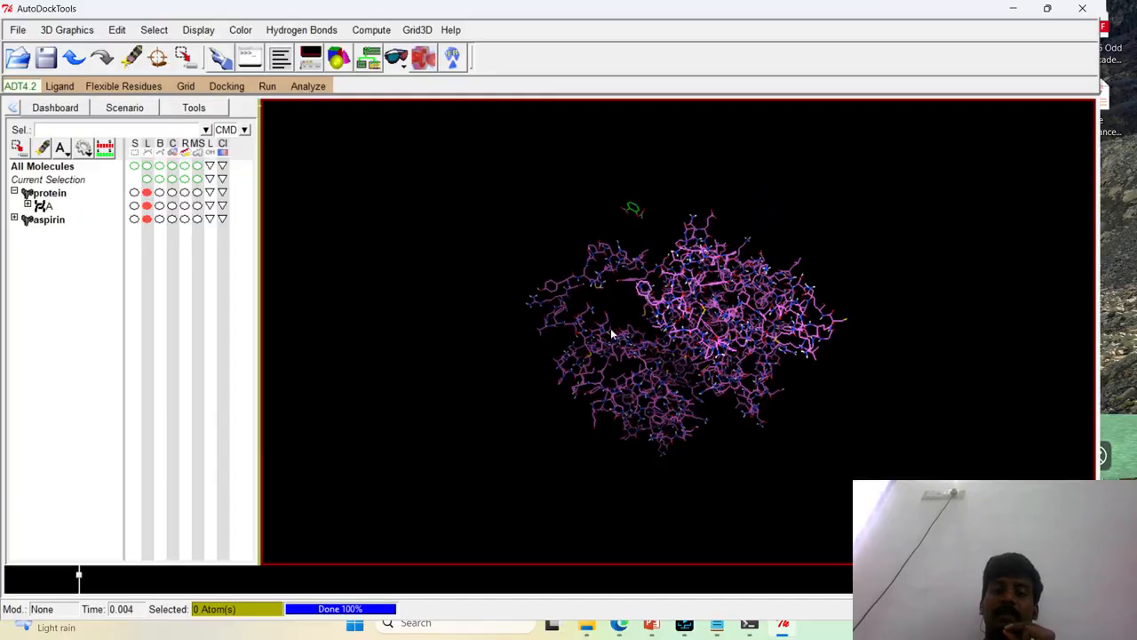
{"action": "scroll", "coordinate": [783, 302], "scroll_direction": "up", "scroll_amount": 5}
{"action": "left_click_drag", "start_coordinate": [684, 318], "coordinate": [713, 289]}
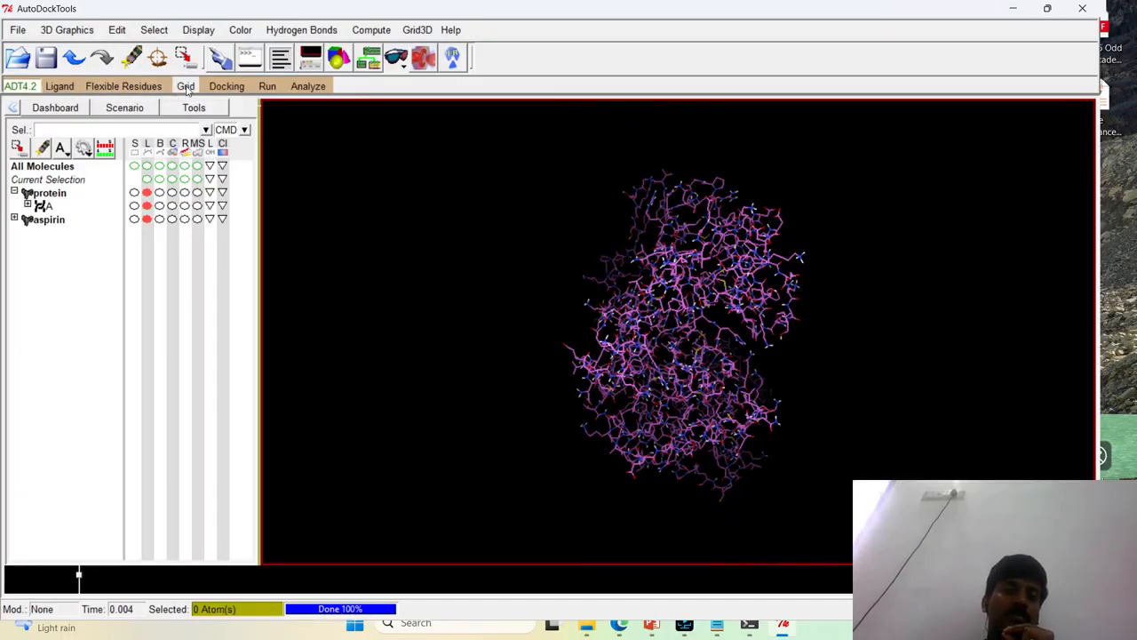
{"action": "left_click_drag", "start_coordinate": [665, 248], "coordinate": [653, 289]}
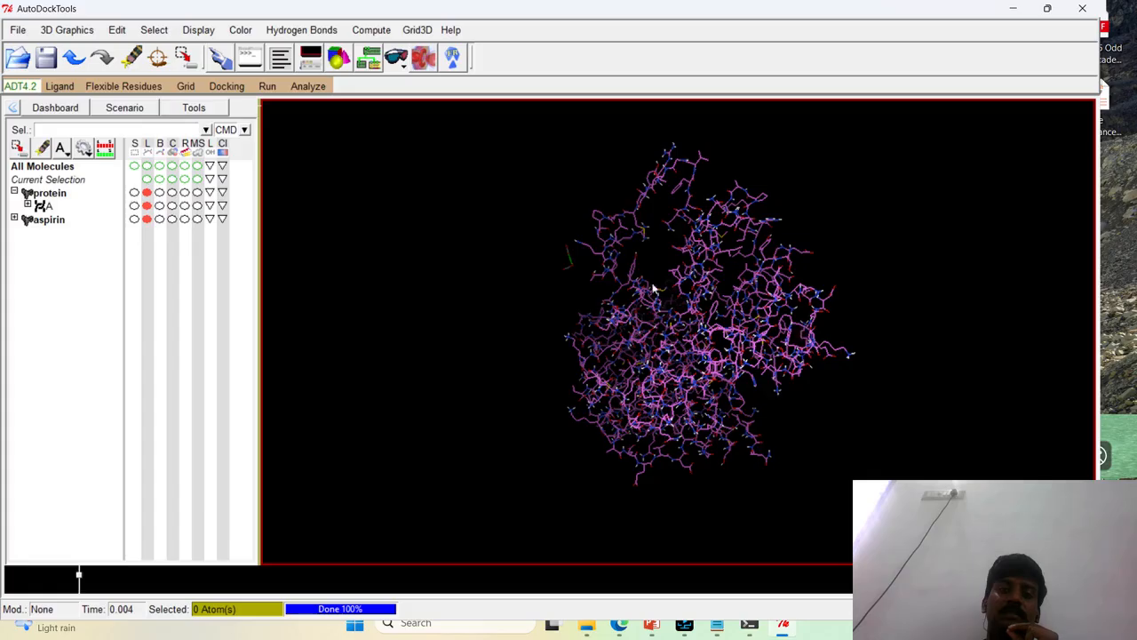
Choose the loaded protein as the grid macromolecule and accept its initialization
{"action": "left_click", "coordinate": [186, 86]}
{"action": "mouse_move", "coordinate": [216, 135]}
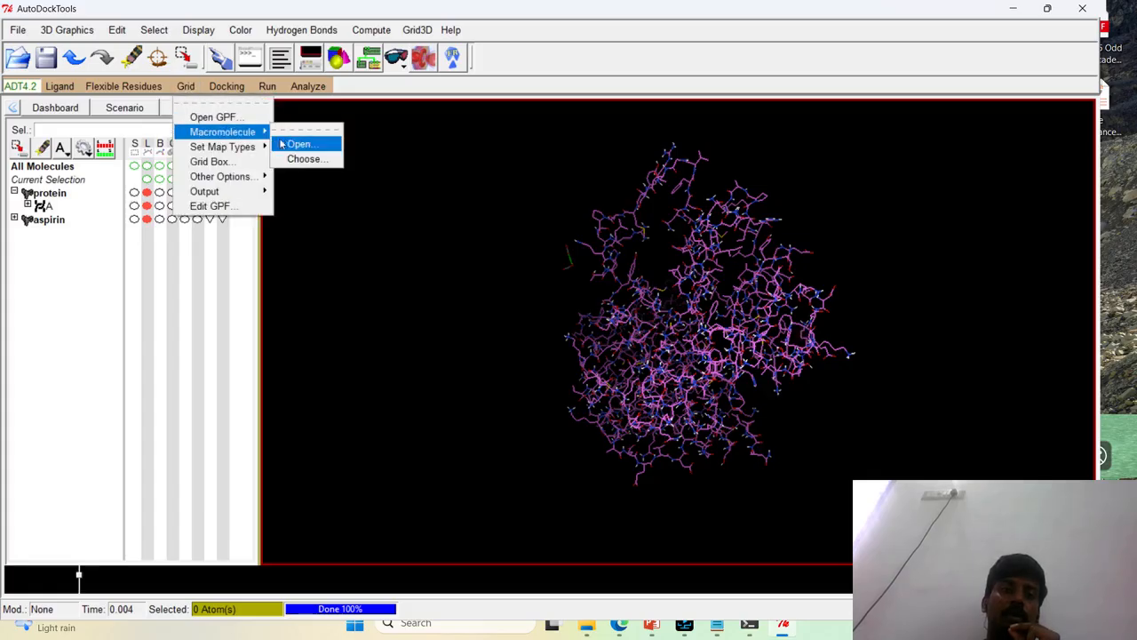
{"action": "left_click", "coordinate": [302, 159]}
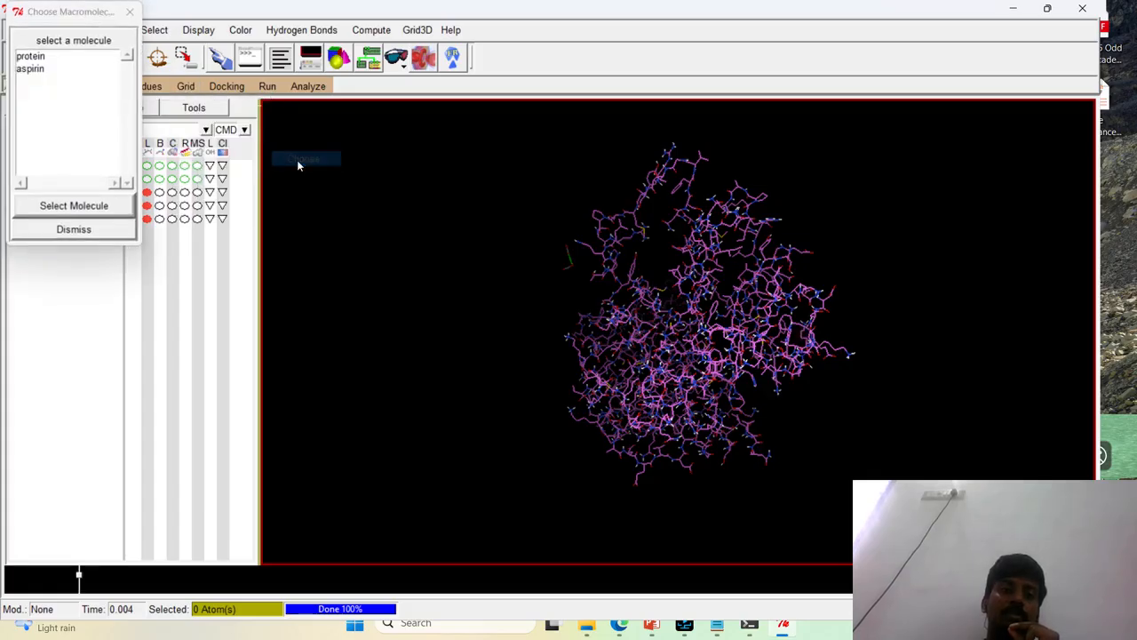
{"action": "left_click", "coordinate": [30, 57]}
{"action": "left_click", "coordinate": [60, 206]}
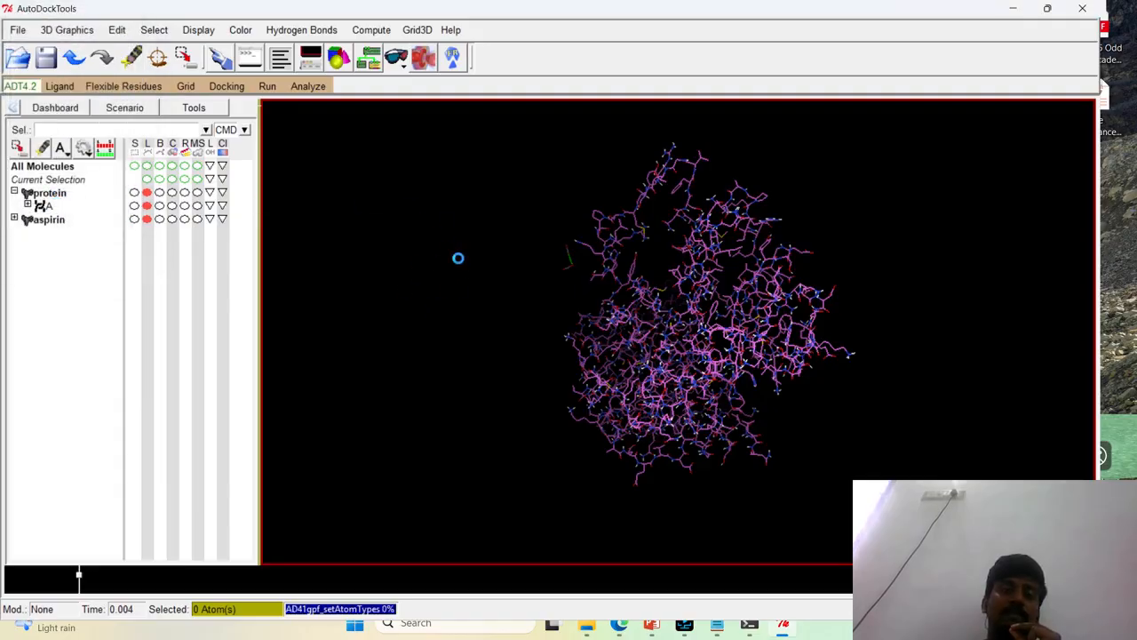
{"action": "left_click", "coordinate": [630, 359]}
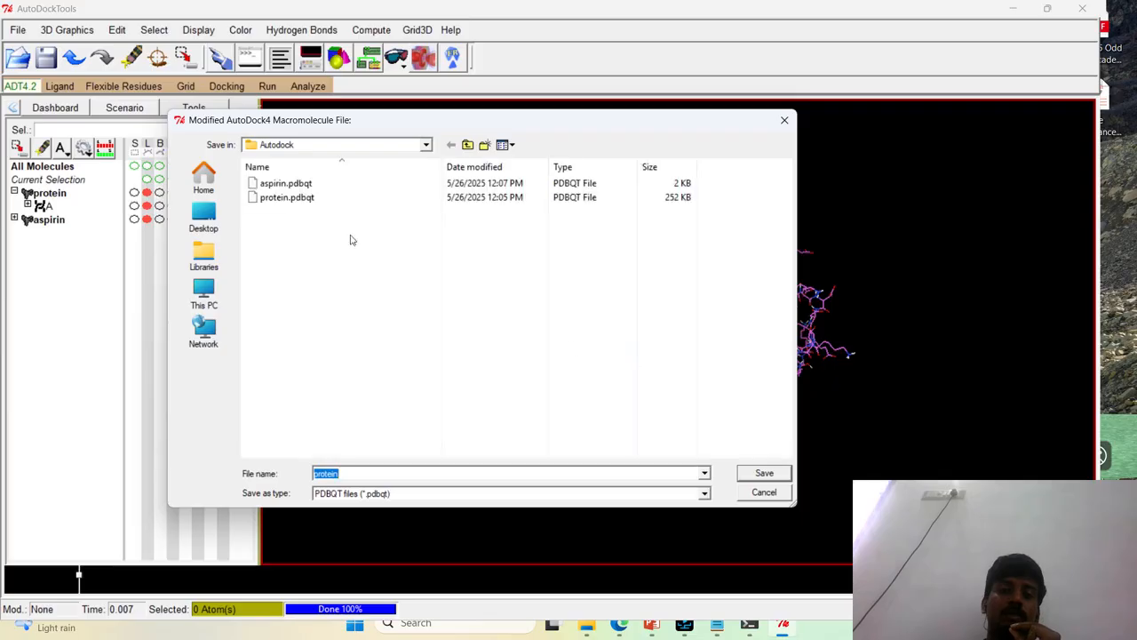
Save the modified macromolecule over protein.pdbqt in the Autodock folder
{"action": "left_click", "coordinate": [327, 204]}
{"action": "left_click", "coordinate": [755, 473]}
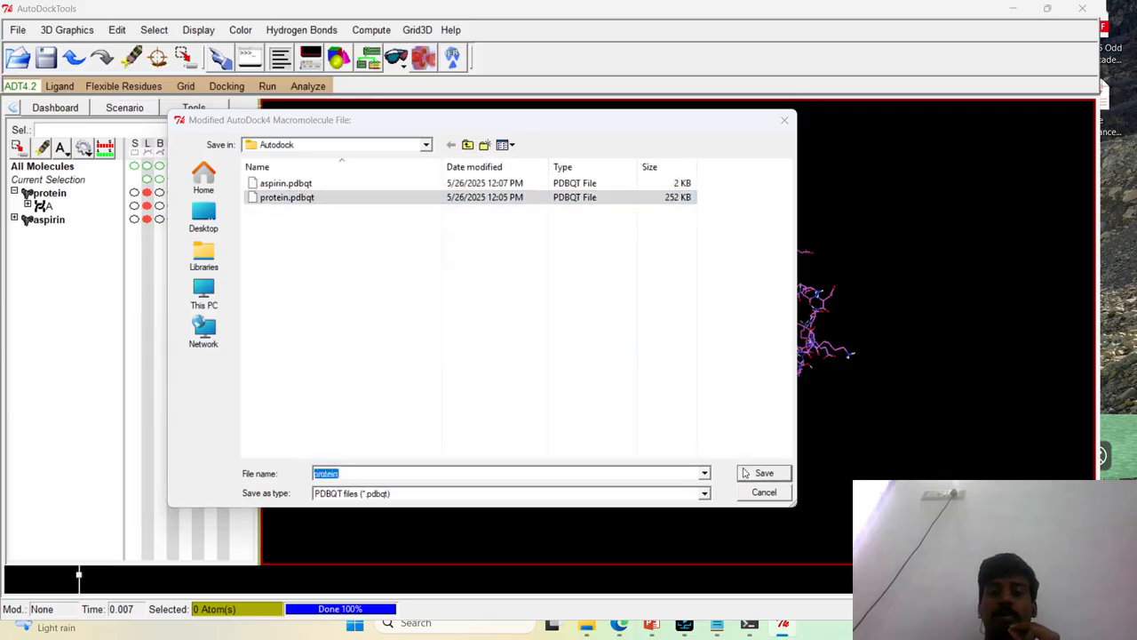
{"action": "left_click", "coordinate": [611, 316]}
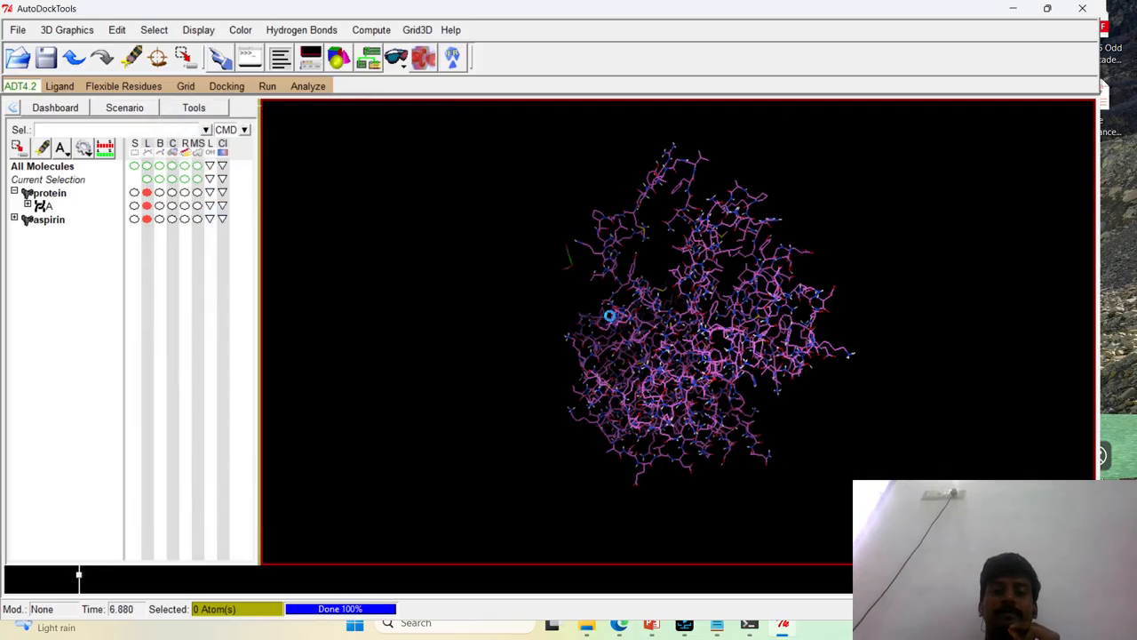
Set the grid map types from the loaded ligand by choosing aspirin
{"action": "left_click_drag", "start_coordinate": [776, 316], "coordinate": [643, 404]}
{"action": "scroll", "coordinate": [715, 387], "scroll_direction": "up", "scroll_amount": 6}
{"action": "scroll", "coordinate": [715, 388], "scroll_direction": "down", "scroll_amount": 6}
{"action": "left_click_drag", "start_coordinate": [754, 389], "coordinate": [331, 267]}
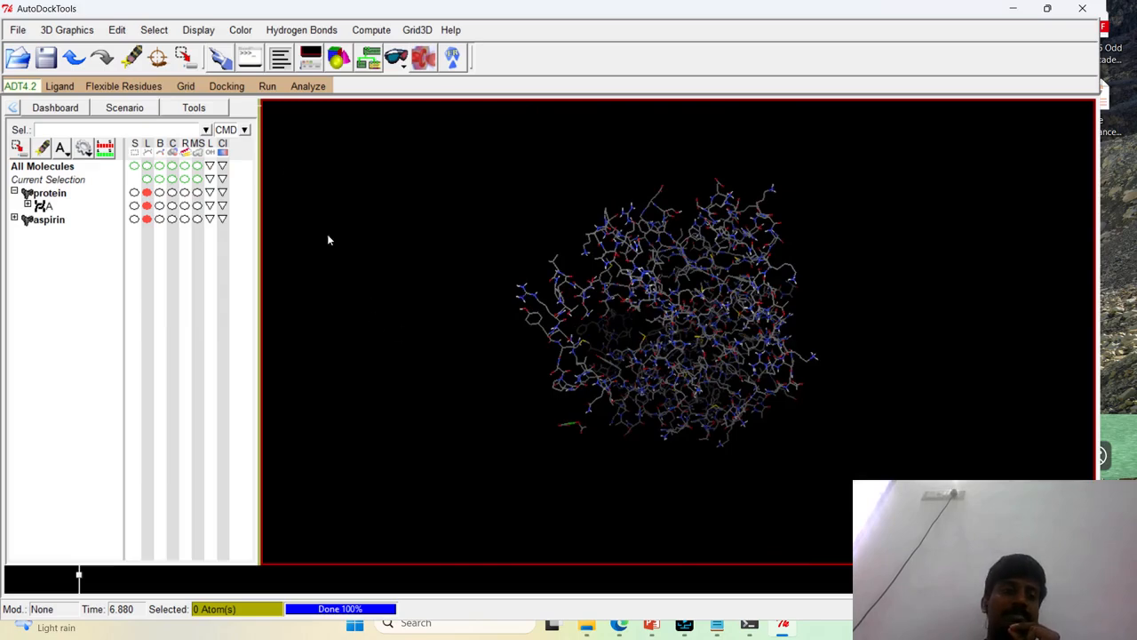
{"action": "left_click", "coordinate": [186, 86]}
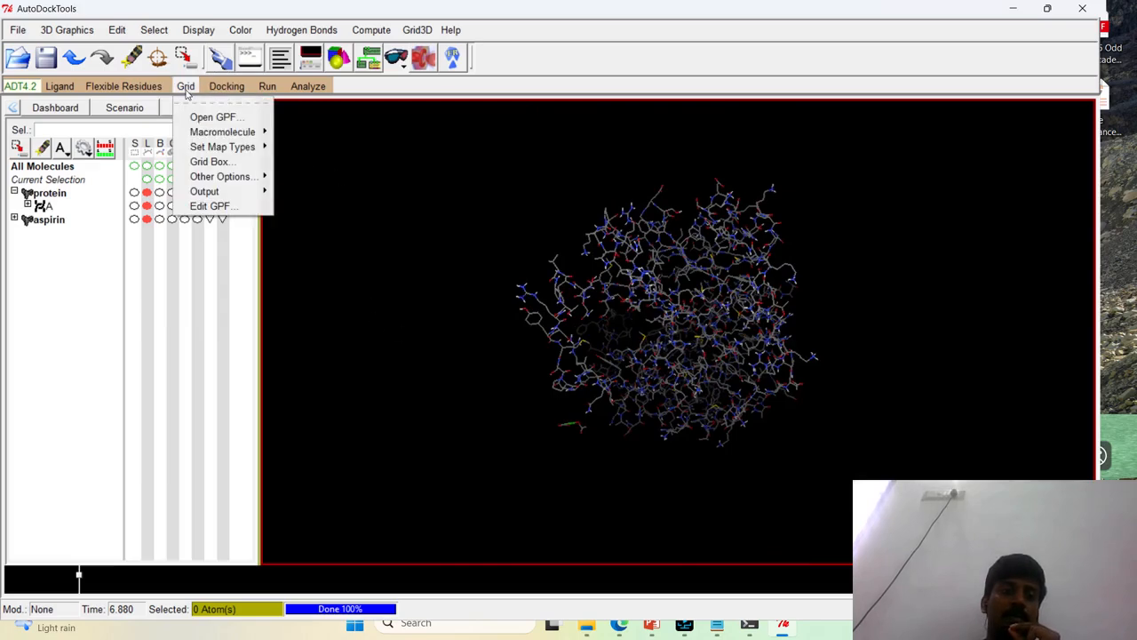
{"action": "mouse_move", "coordinate": [213, 147]}
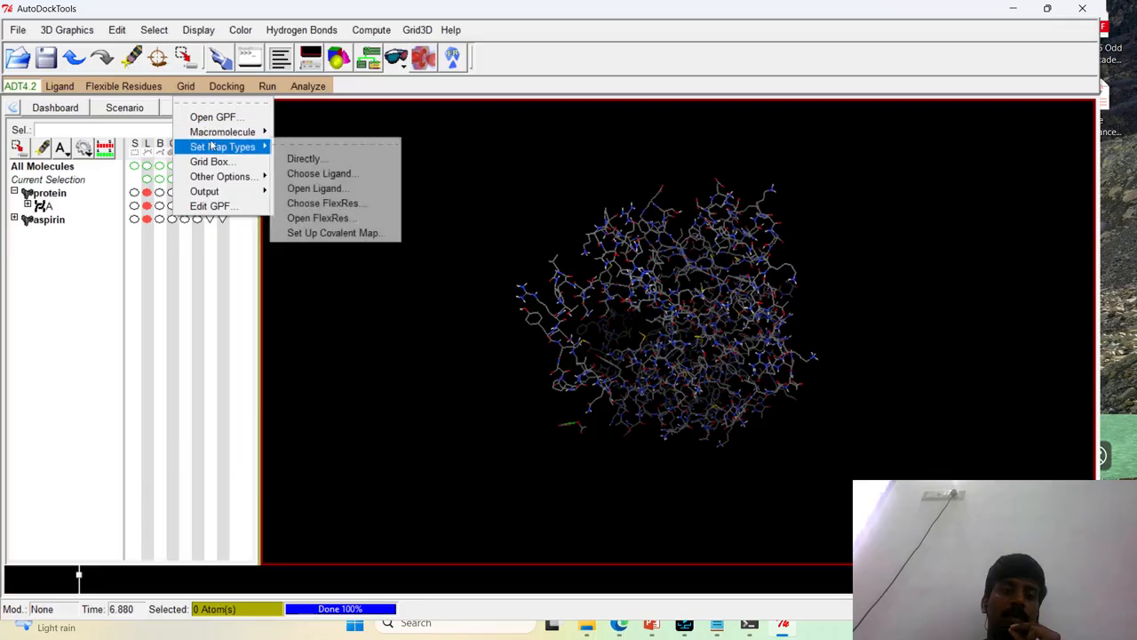
{"action": "left_click", "coordinate": [288, 172]}
{"action": "left_click", "coordinate": [35, 70]}
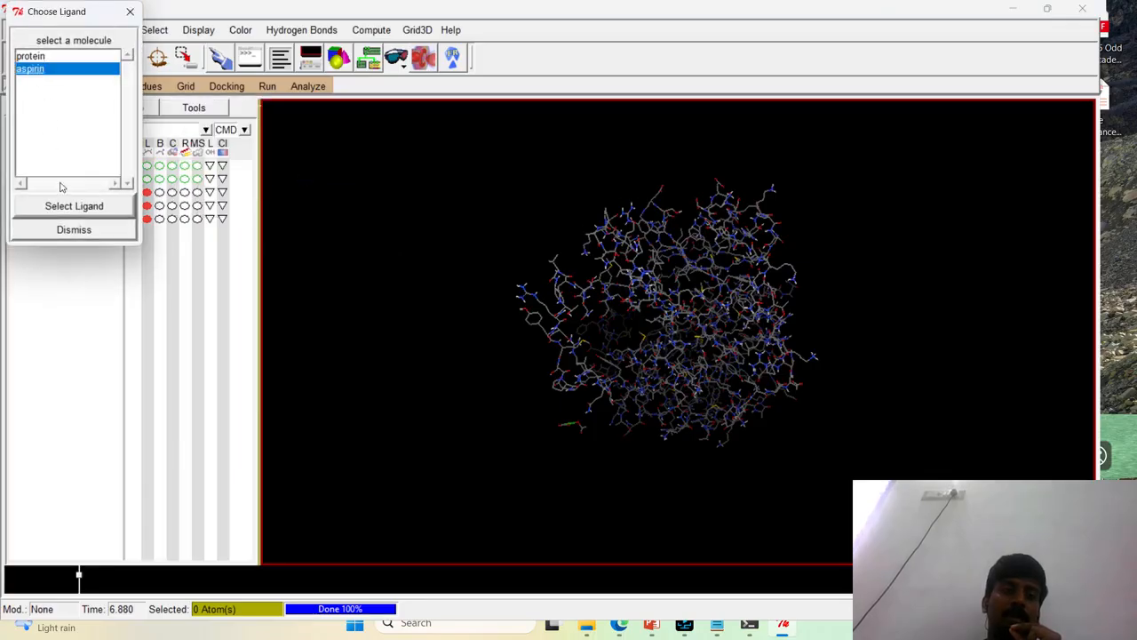
{"action": "left_click", "coordinate": [71, 206]}
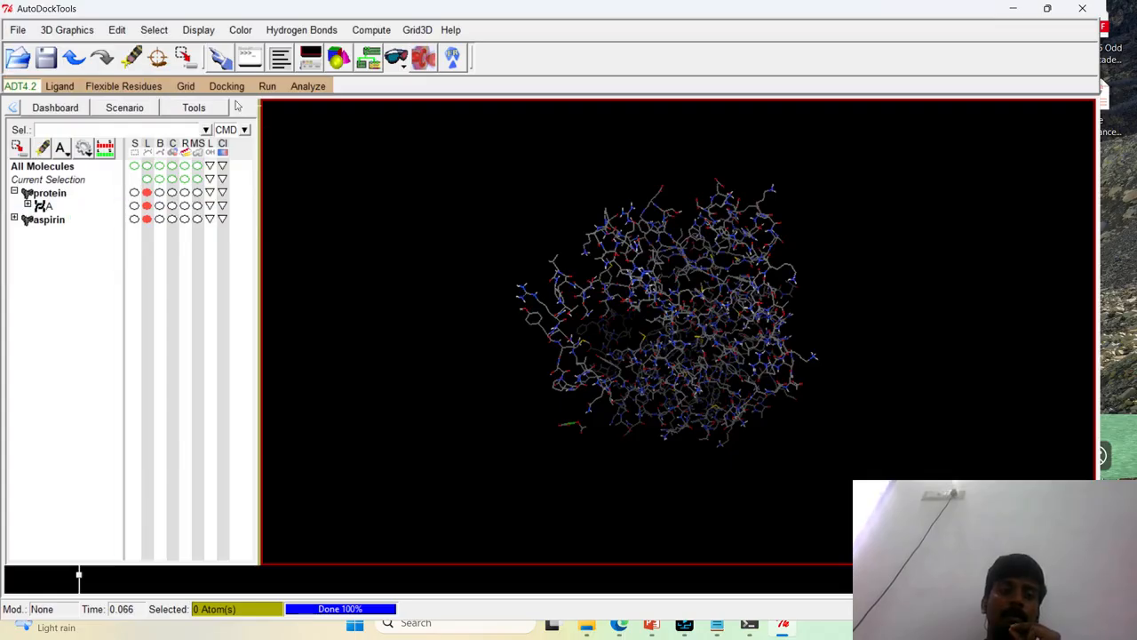
Open the grid box options and offset the box centre by 2.389 in x, 1.500 in y and 2.222 in z
{"action": "left_click", "coordinate": [186, 87]}
{"action": "left_click", "coordinate": [209, 161]}
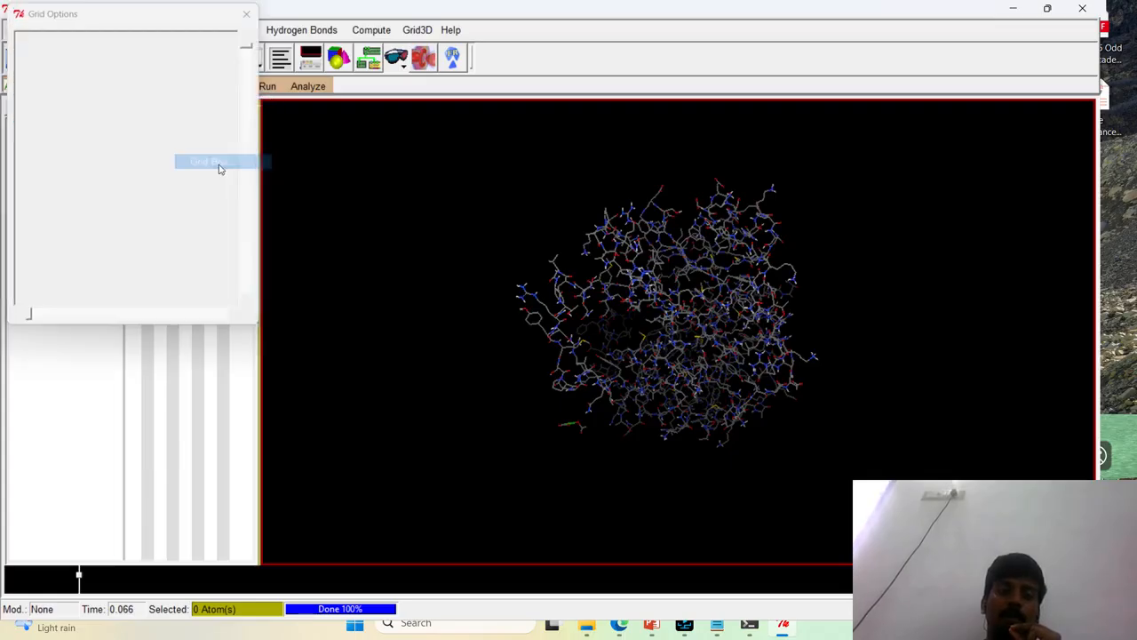
{"action": "left_click_drag", "start_coordinate": [112, 17], "coordinate": [149, 83]}
{"action": "left_click_drag", "start_coordinate": [770, 363], "coordinate": [515, 252]}
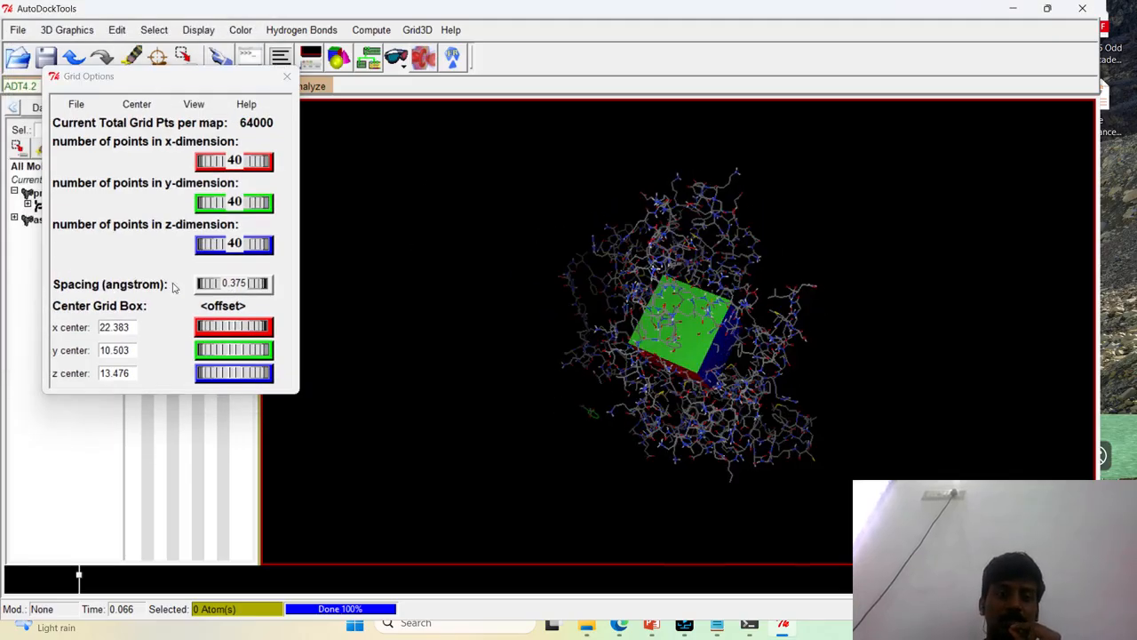
{"action": "mouse_move", "coordinate": [222, 329]}
{"action": "left_mouse_down"}
{"action": "mouse_move", "coordinate": [232, 373]}
{"action": "mouse_move", "coordinate": [232, 326]}
{"action": "left_mouse_up"}
{"action": "left_click_drag", "start_coordinate": [559, 254], "coordinate": [536, 358]}
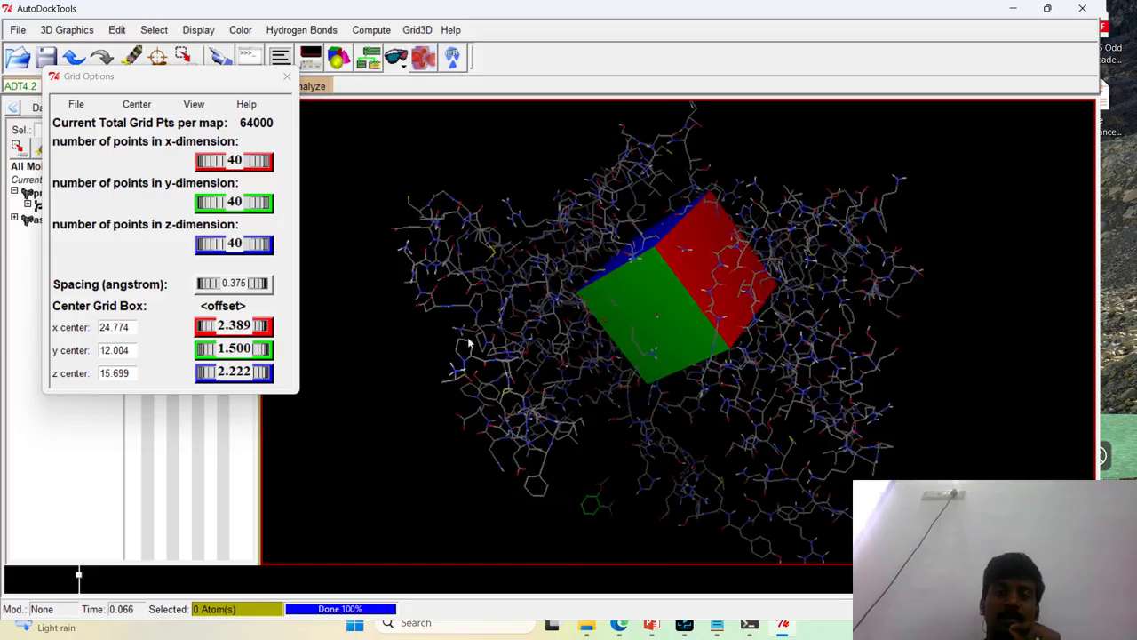
{"action": "left_click_drag", "start_coordinate": [158, 86], "coordinate": [401, 181]}
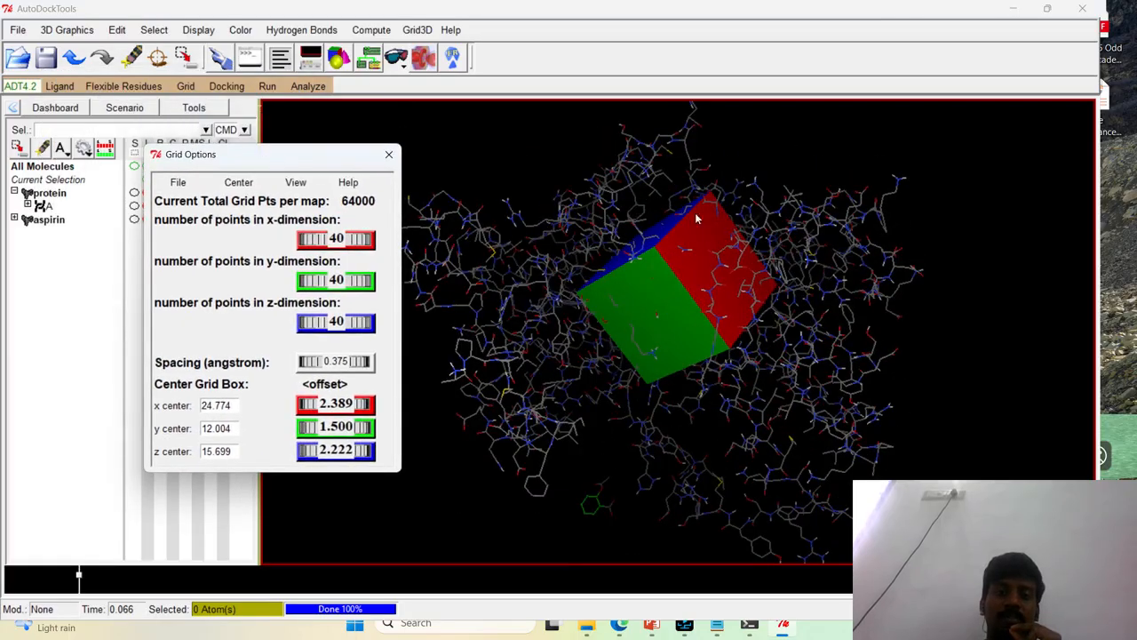
Enlarge the grid box around the protein to 62 × 64 × 82 points with a spacing of 0.936 angstrom
{"action": "left_click_drag", "start_coordinate": [671, 335], "coordinate": [650, 302]}
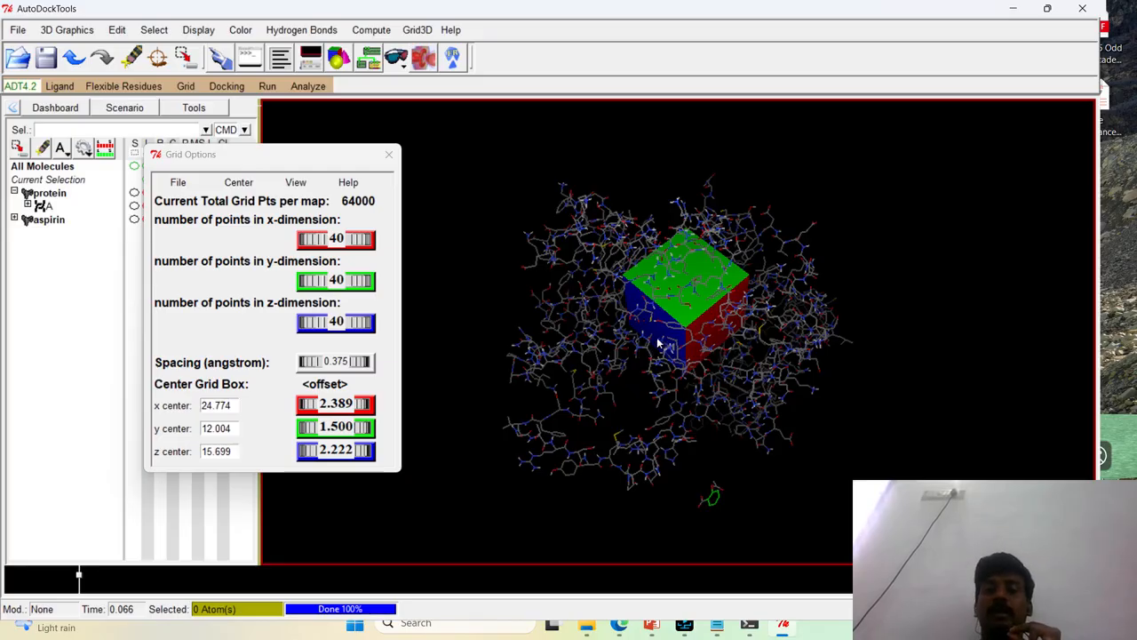
{"action": "left_click_drag", "start_coordinate": [789, 299], "coordinate": [775, 265]}
{"action": "left_click_drag", "start_coordinate": [303, 361], "coordinate": [345, 321]}
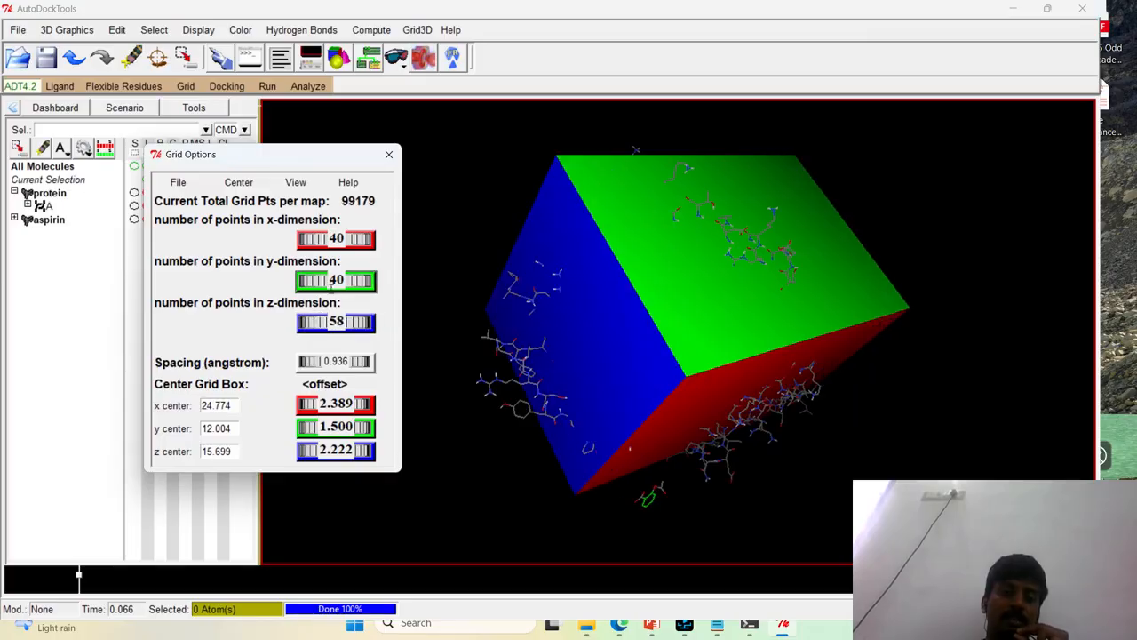
{"action": "left_click_drag", "start_coordinate": [332, 283], "coordinate": [364, 281]}
{"action": "left_click_drag", "start_coordinate": [313, 238], "coordinate": [423, 269]}
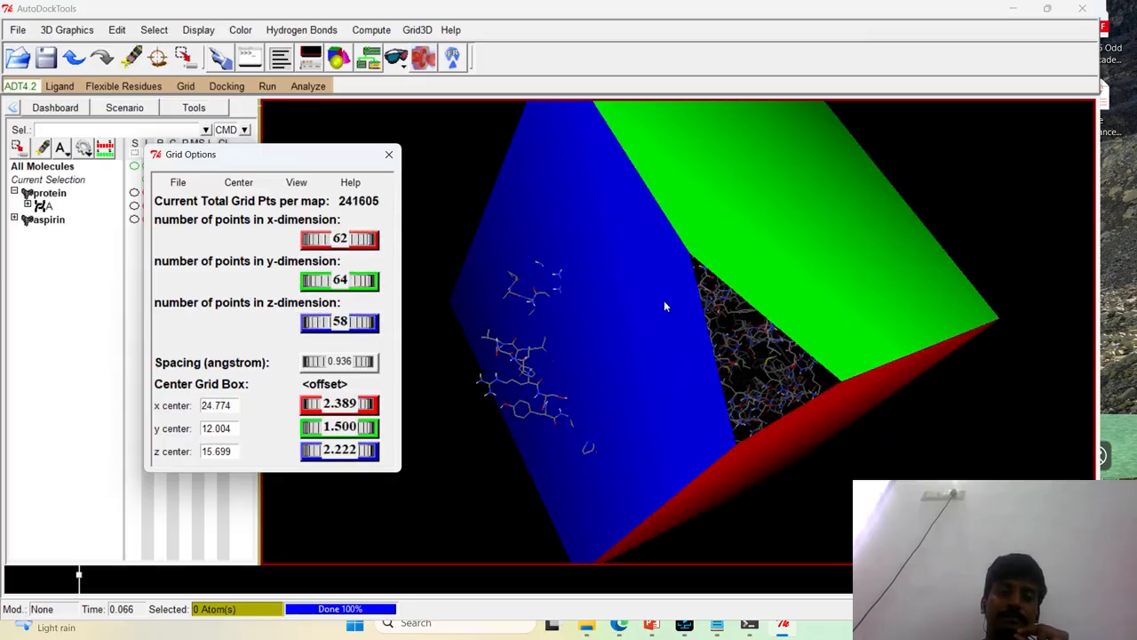
{"action": "left_click_drag", "start_coordinate": [691, 452], "coordinate": [690, 347]}
{"action": "mouse_move", "coordinate": [324, 322]}
{"action": "left_mouse_down"}
{"action": "mouse_move", "coordinate": [373, 321]}
{"action": "mouse_move", "coordinate": [341, 320]}
{"action": "left_mouse_up"}
Check the enlarged box around the protein and close the grid options, saving the current settings
{"action": "left_click_drag", "start_coordinate": [609, 380], "coordinate": [329, 229]}
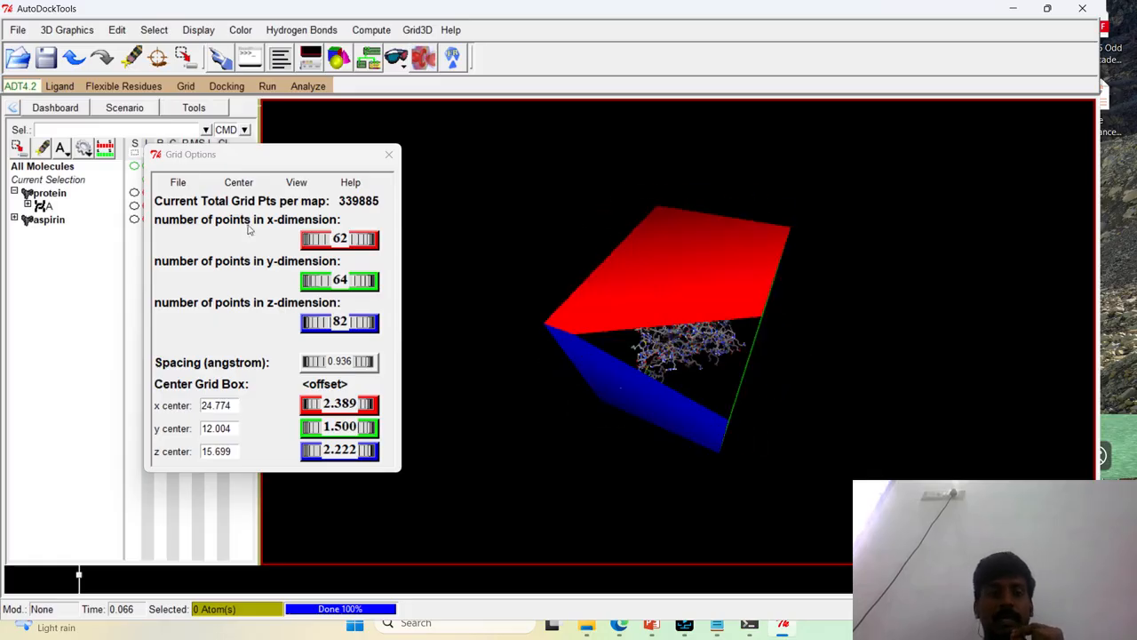
{"action": "left_click_drag", "start_coordinate": [649, 346], "coordinate": [247, 263]}
{"action": "left_click", "coordinate": [178, 184]}
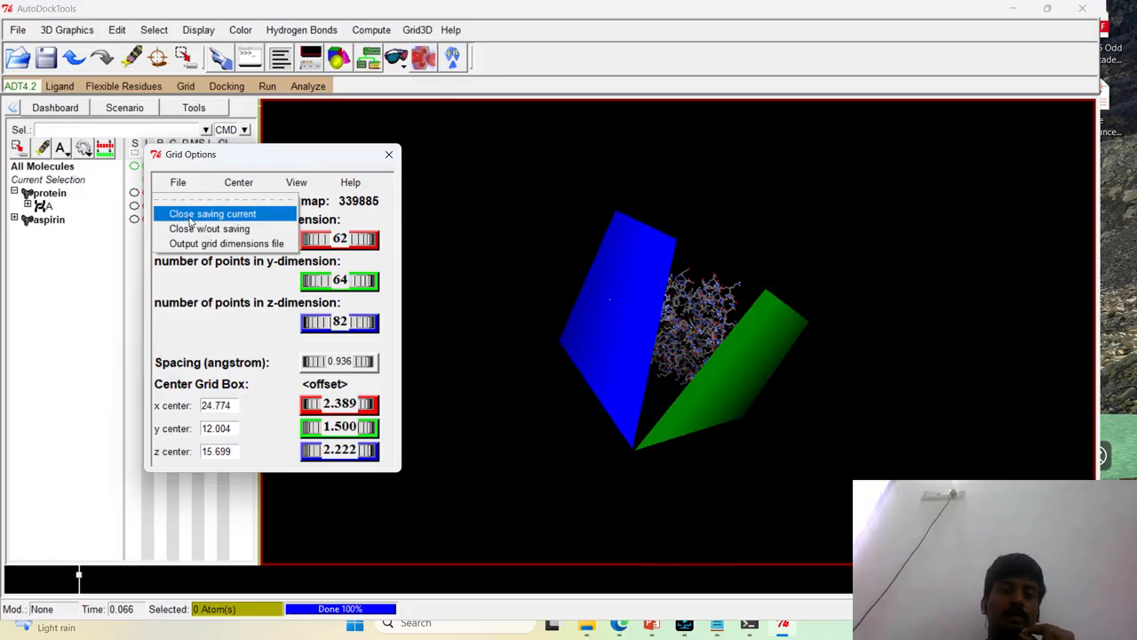
{"action": "left_click", "coordinate": [190, 219]}
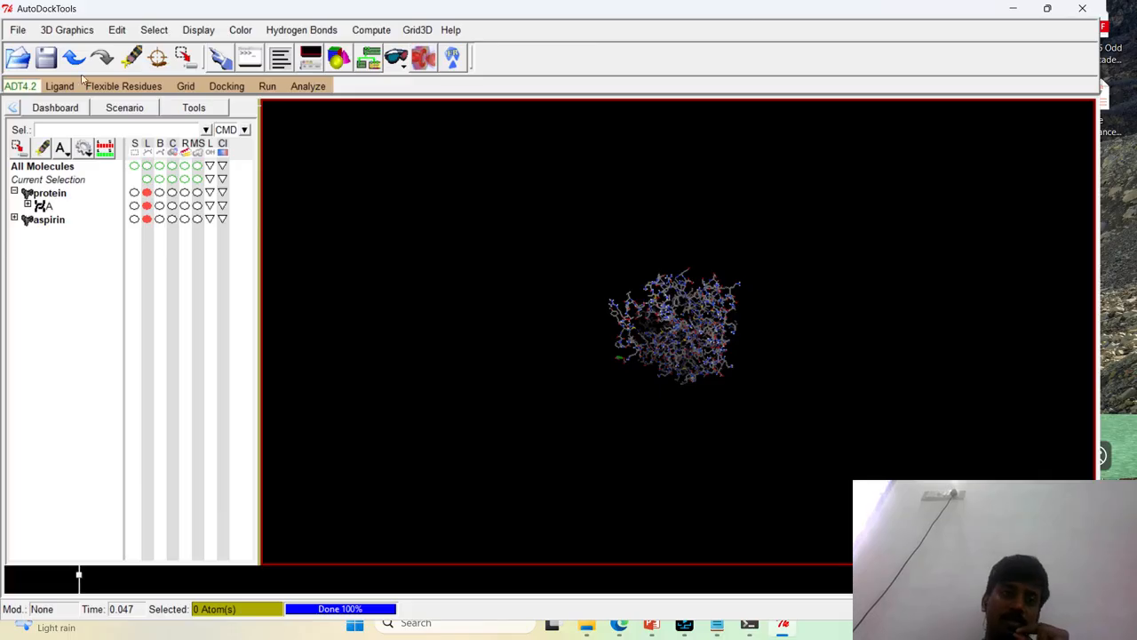
Save the grid parameter file as grid.gpf in the Autodock folder
{"action": "left_click", "coordinate": [184, 87]}
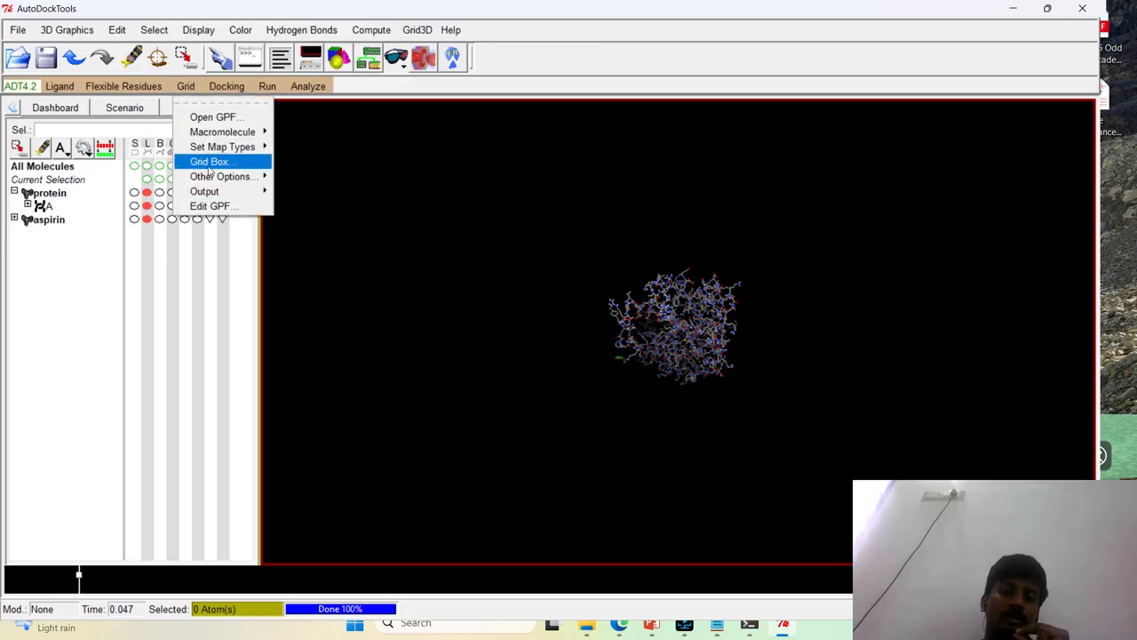
{"action": "mouse_move", "coordinate": [217, 196]}
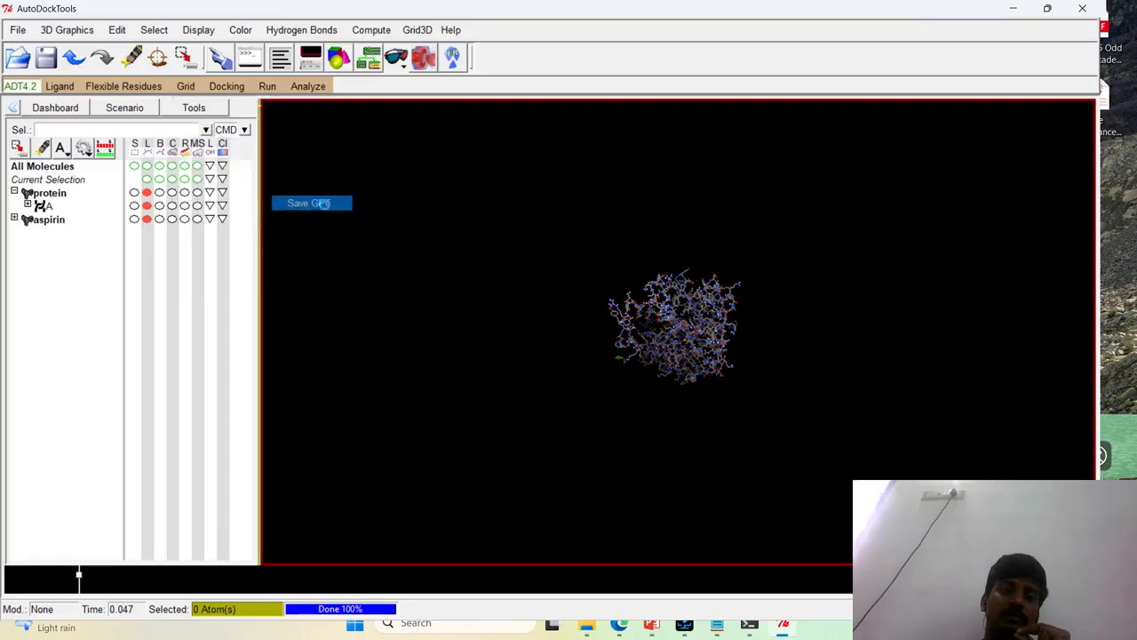
{"action": "left_click", "coordinate": [324, 205]}
{"action": "type", "text": "grid.gpf"}
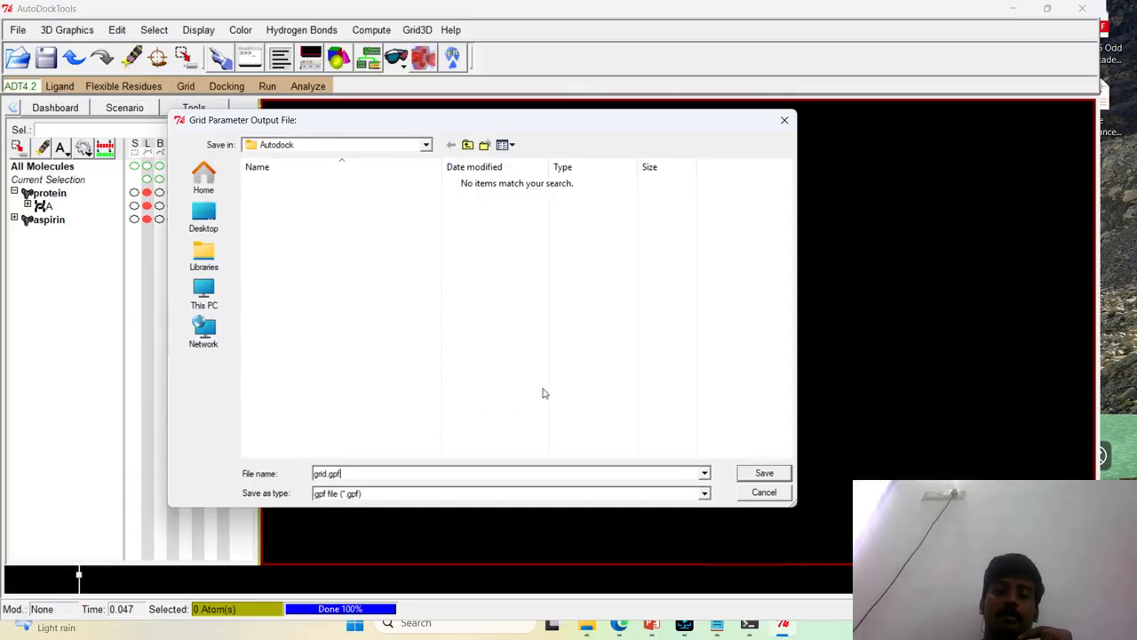
{"action": "left_click", "coordinate": [764, 473]}
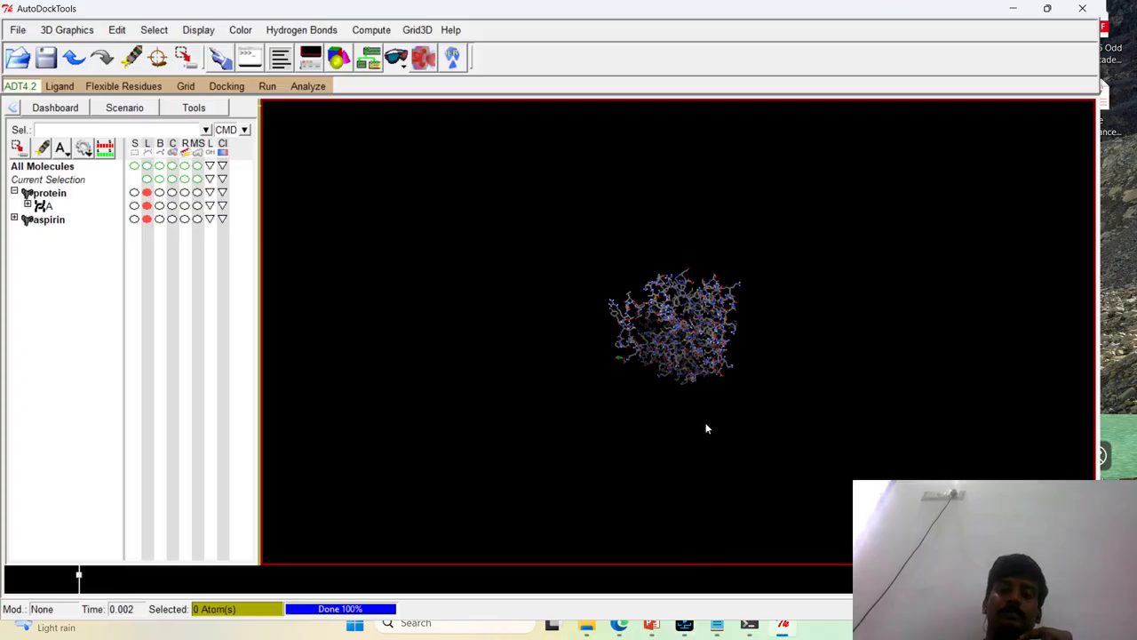
{"action": "left_click_drag", "start_coordinate": [682, 338], "coordinate": [626, 522]}
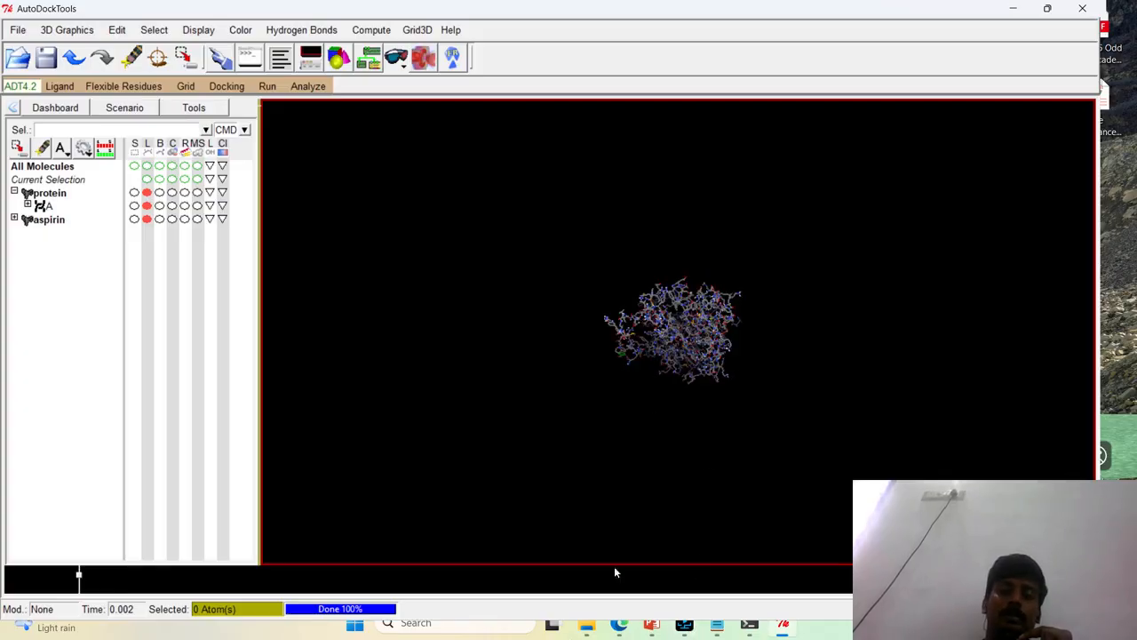
Switch to the Autodock folder in File Explorer and open grid.gpf in Notepad
{"action": "mouse_move", "coordinate": [587, 631]}
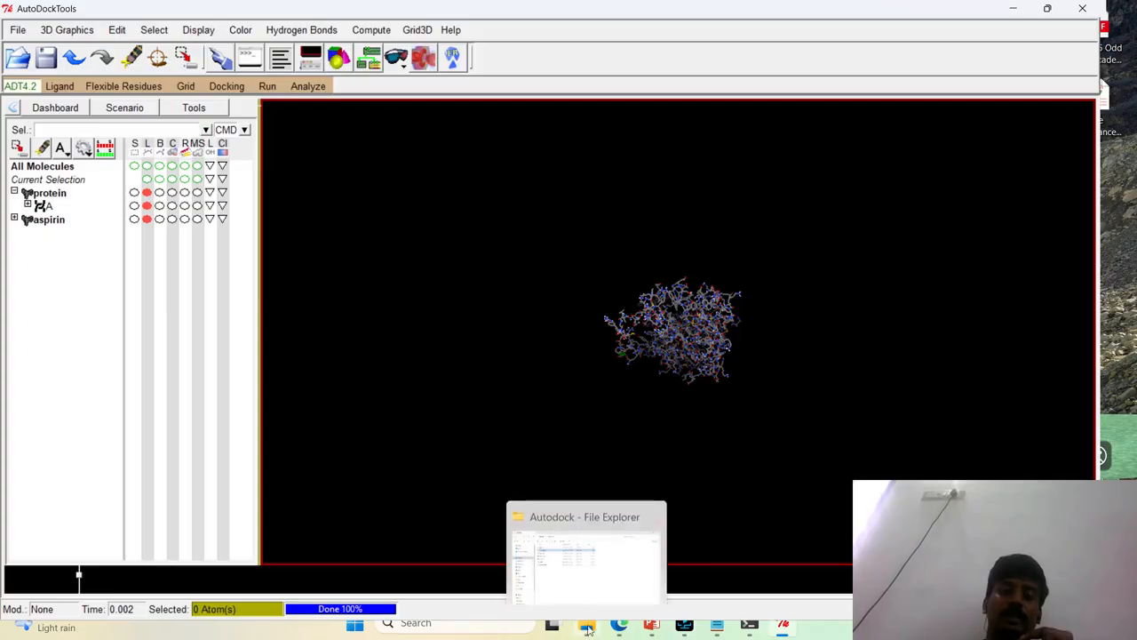
{"action": "left_click", "coordinate": [578, 545]}
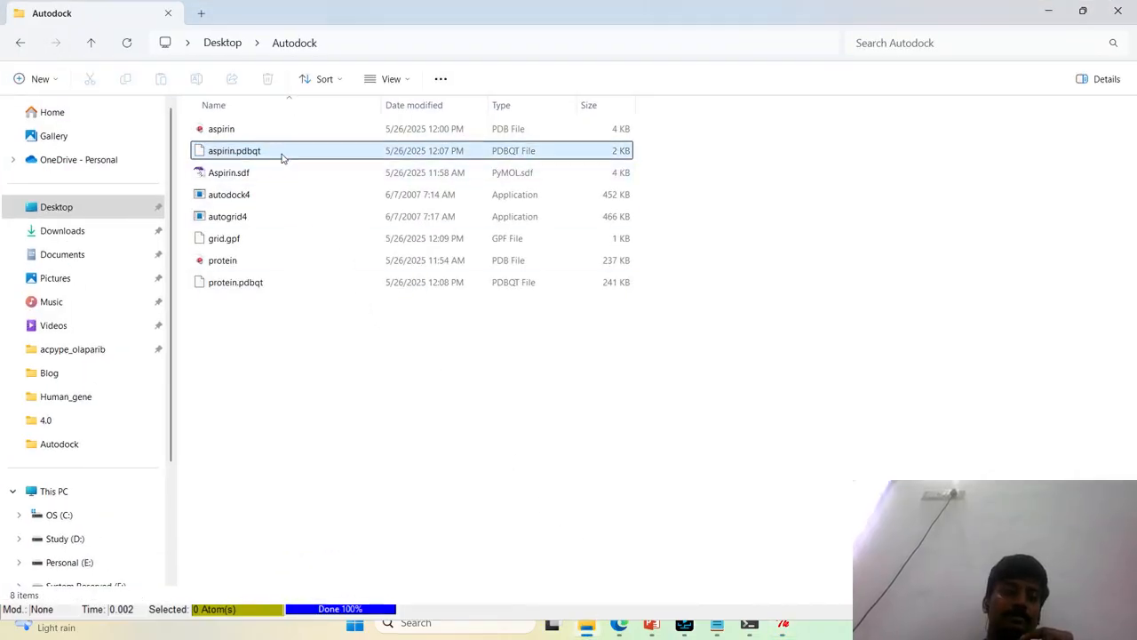
{"action": "left_click", "coordinate": [289, 239]}
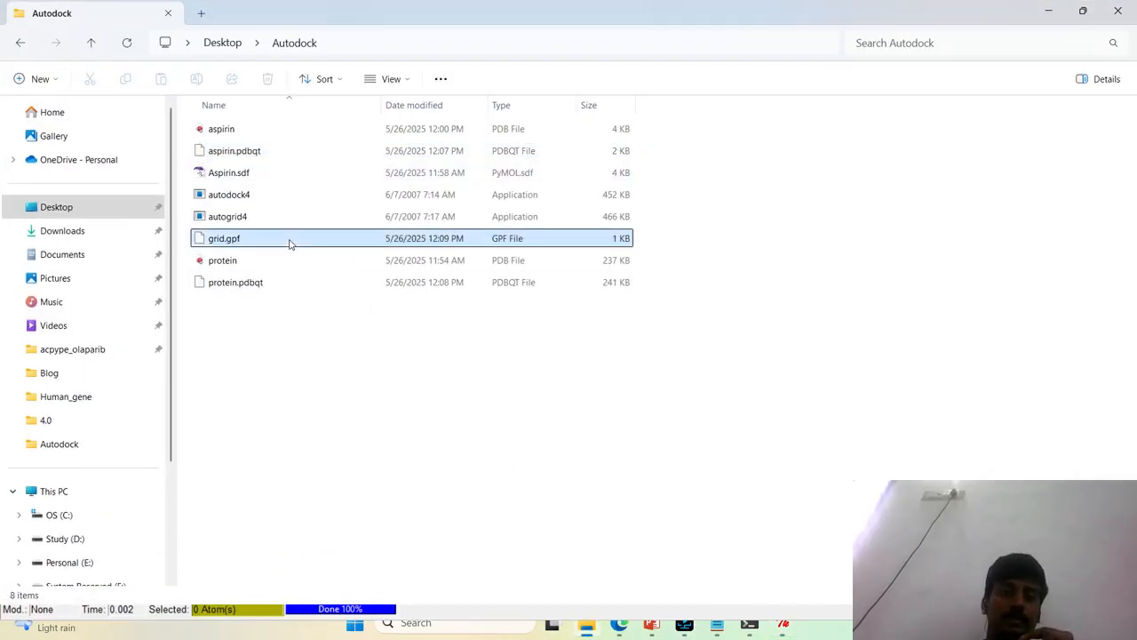
{"action": "right_click", "coordinate": [479, 240]}
{"action": "left_click", "coordinate": [547, 470]}
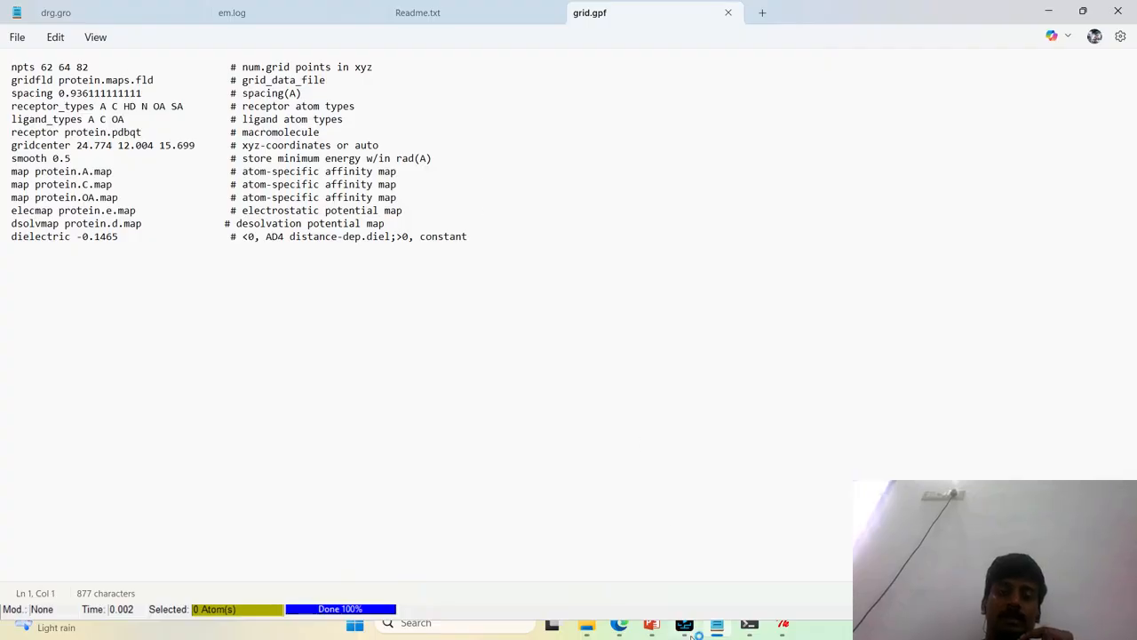
{"action": "left_click", "coordinate": [657, 576]}
{"action": "left_click", "coordinate": [282, 344]}
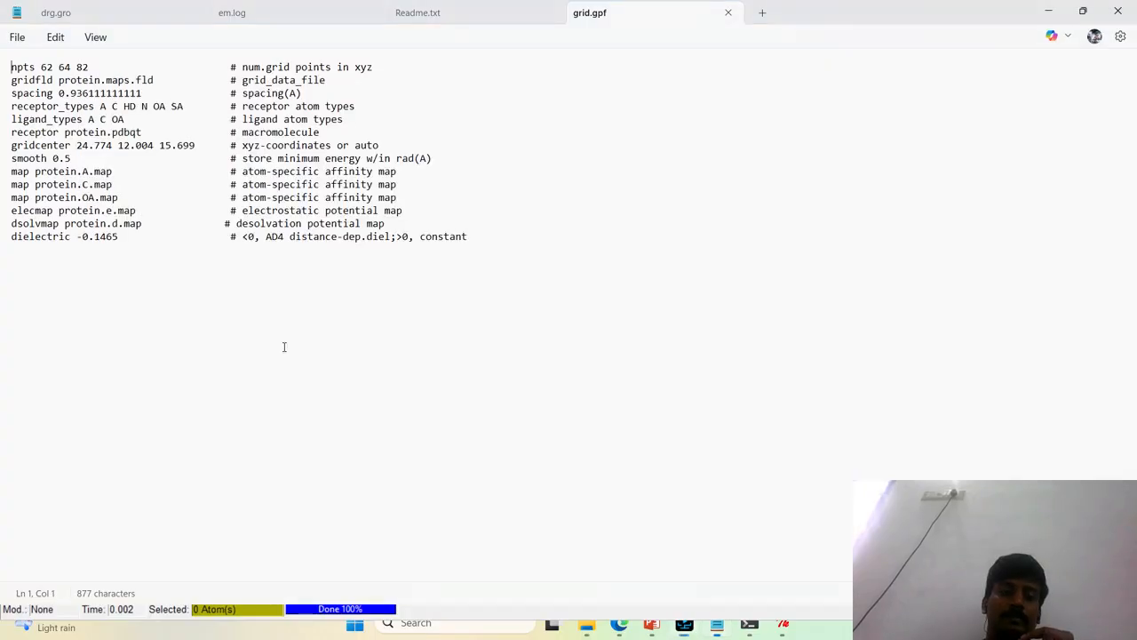
{"action": "left_click", "coordinate": [696, 631]}
{"action": "left_click", "coordinate": [691, 627]}
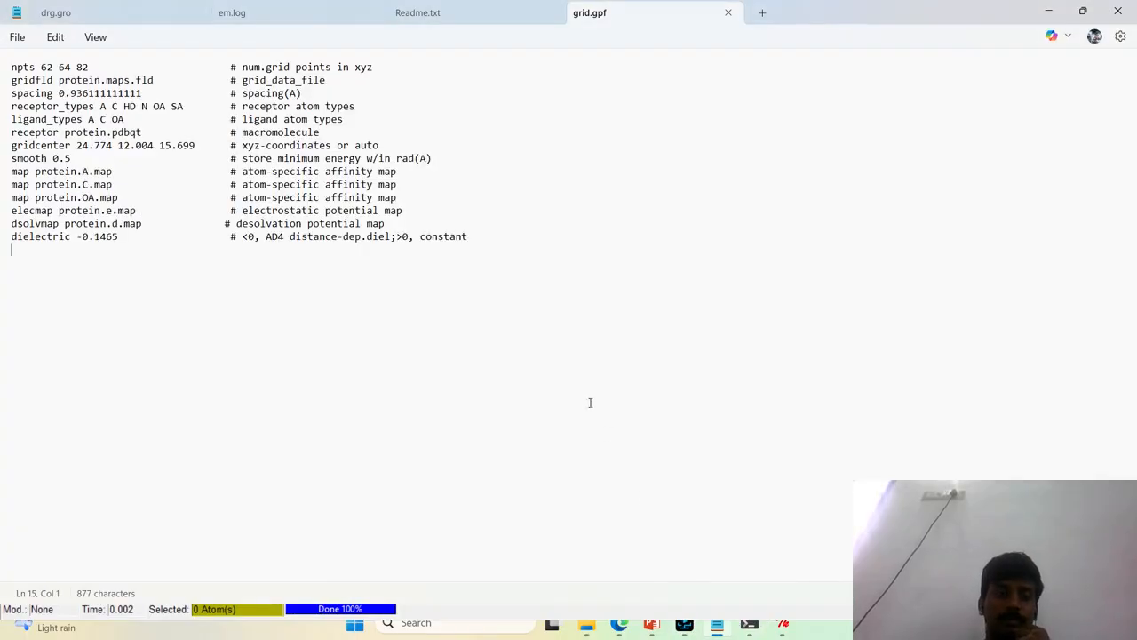
Review the receptor and map file entries in grid.gpf, then close the file and return to AutoDockTools
{"action": "left_click_drag", "start_coordinate": [12, 69], "coordinate": [510, 245]}
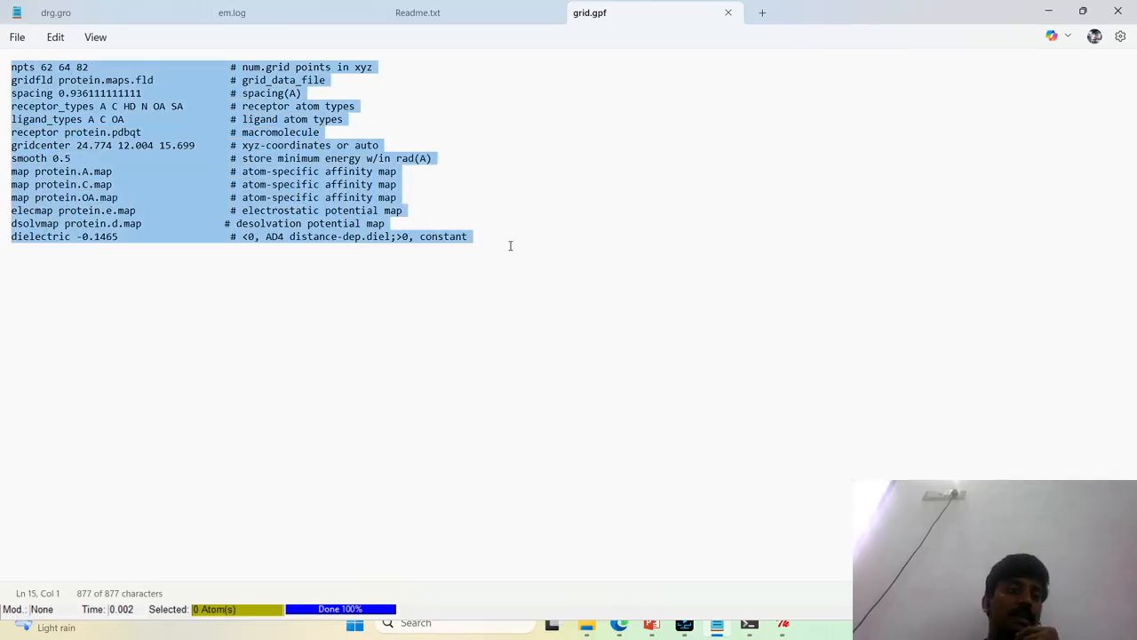
{"action": "left_click", "coordinate": [48, 132]}
{"action": "left_click_drag", "start_coordinate": [77, 131], "coordinate": [125, 133]}
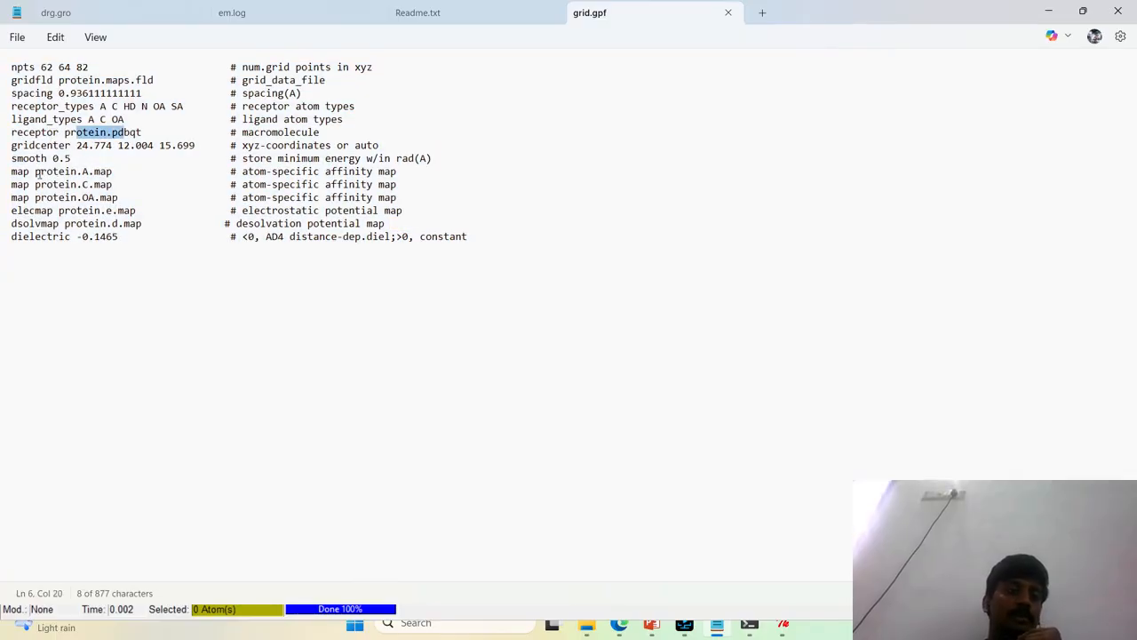
{"action": "left_click_drag", "start_coordinate": [36, 172], "coordinate": [150, 233]}
{"action": "left_click", "coordinate": [677, 334]}
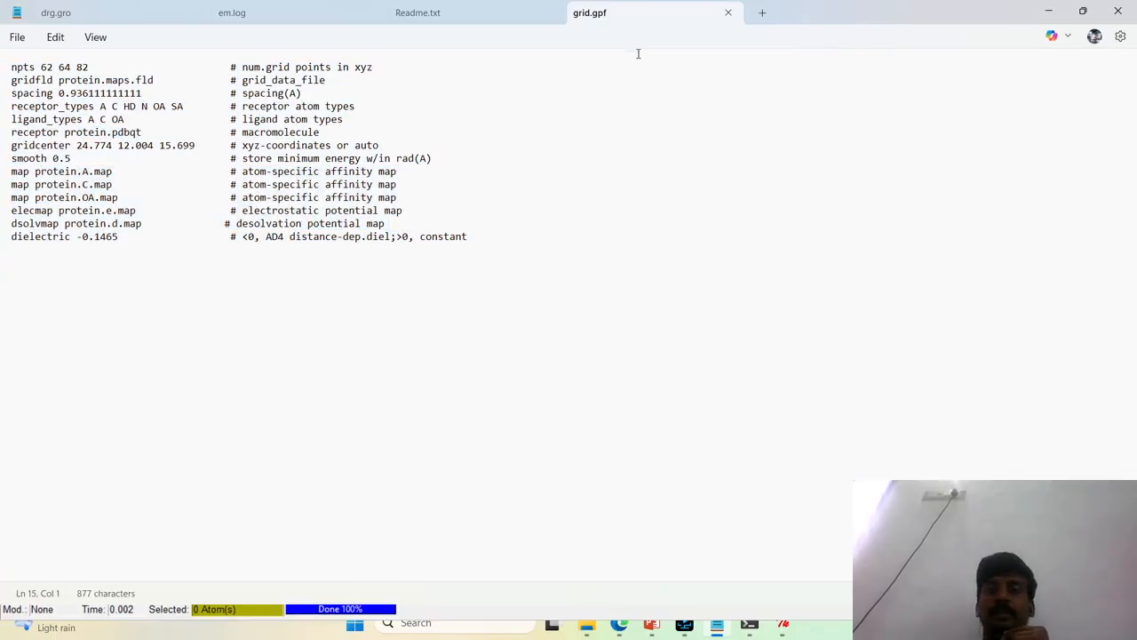
{"action": "left_click", "coordinate": [728, 12]}
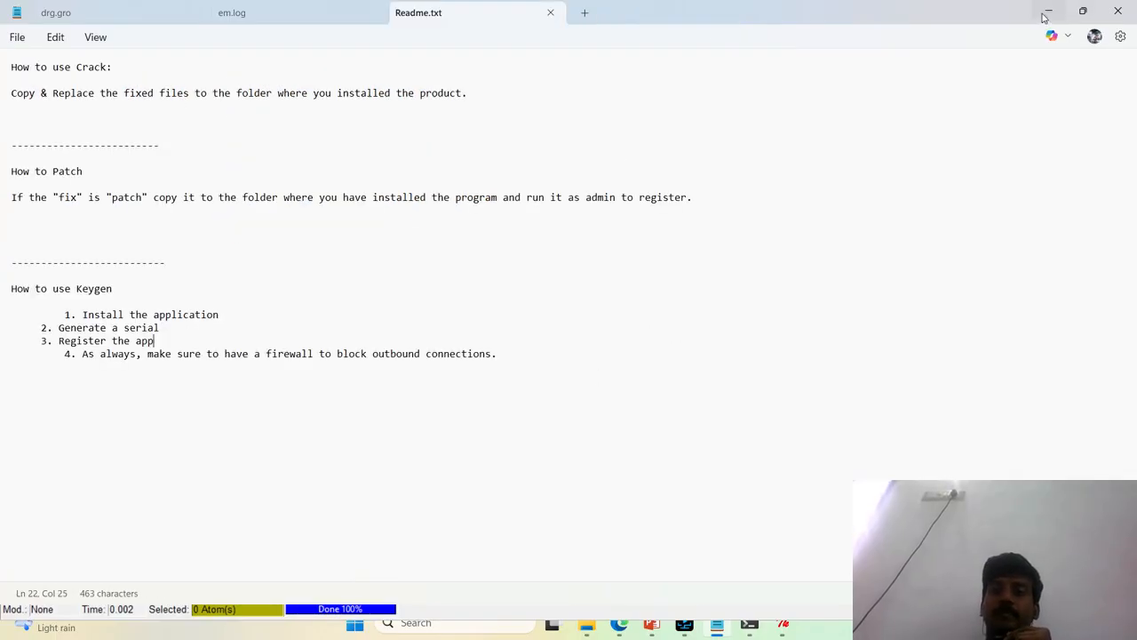
{"action": "left_click", "coordinate": [1049, 14]}
{"action": "left_click", "coordinate": [760, 394]}
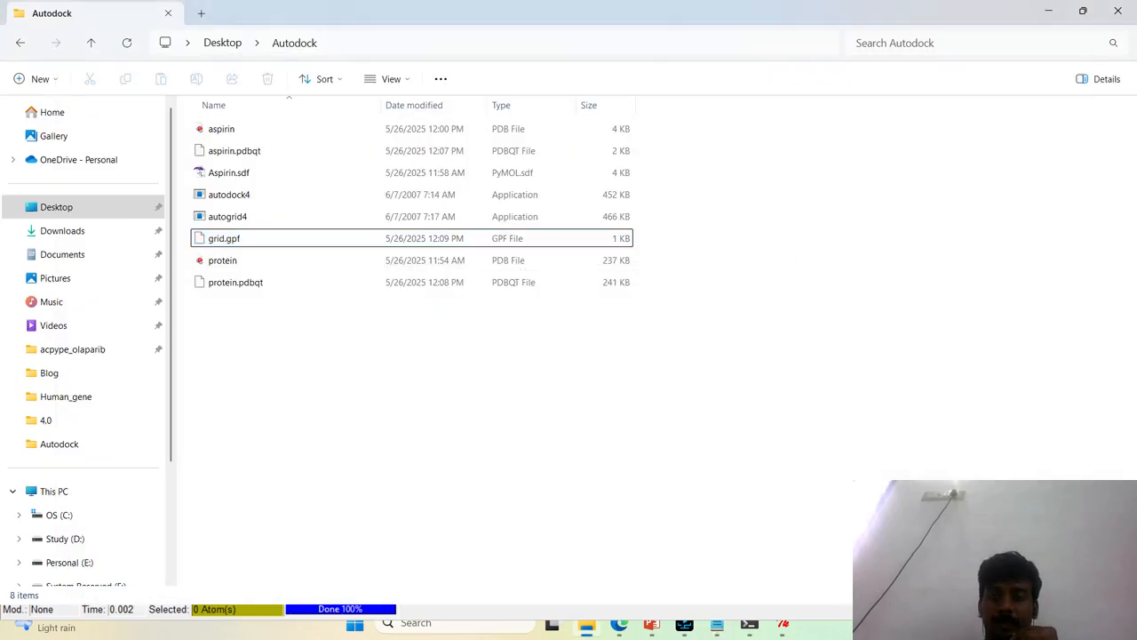
{"action": "left_click", "coordinate": [1048, 11]}
Set protein.pdbqt from the Autodock folder as the rigid macromolecule file for docking
{"action": "scroll", "coordinate": [636, 313], "scroll_direction": "up", "scroll_amount": 3}
{"action": "scroll", "coordinate": [636, 312], "scroll_direction": "up", "scroll_amount": 3}
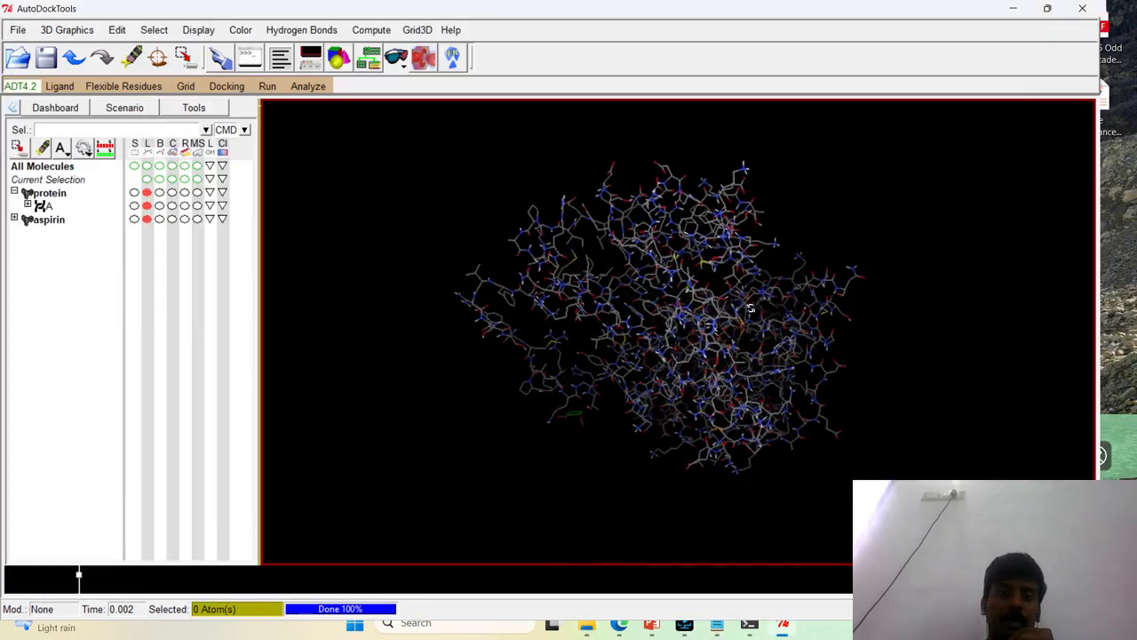
{"action": "left_click", "coordinate": [229, 90]}
{"action": "left_click", "coordinate": [230, 91]}
{"action": "left_click", "coordinate": [231, 92]}
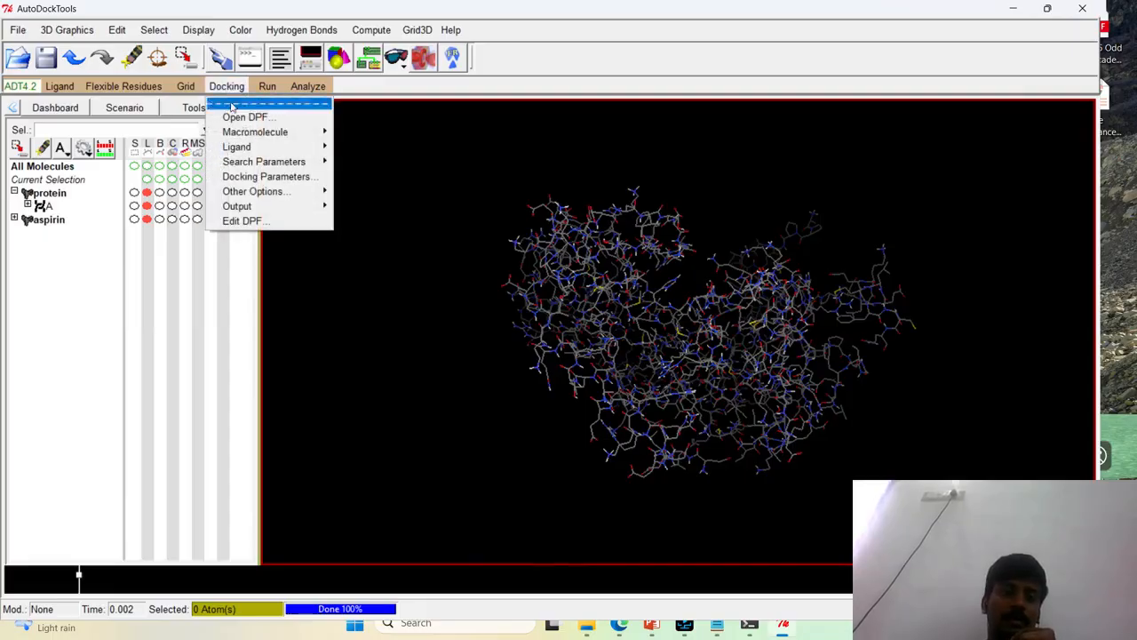
{"action": "mouse_move", "coordinate": [267, 131]}
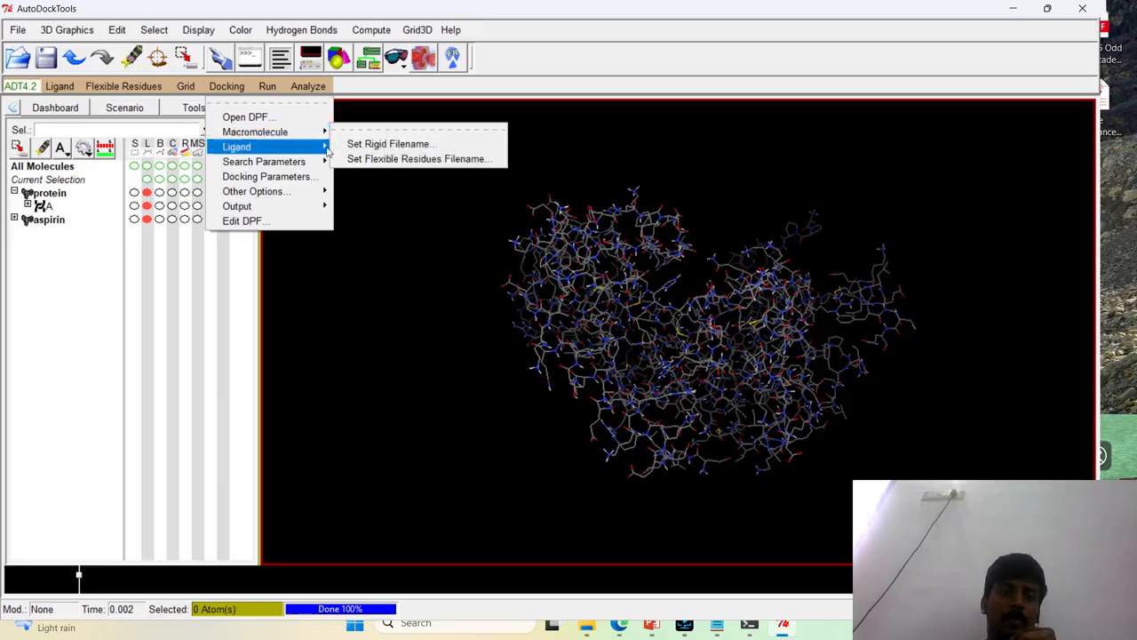
{"action": "left_click", "coordinate": [429, 144]}
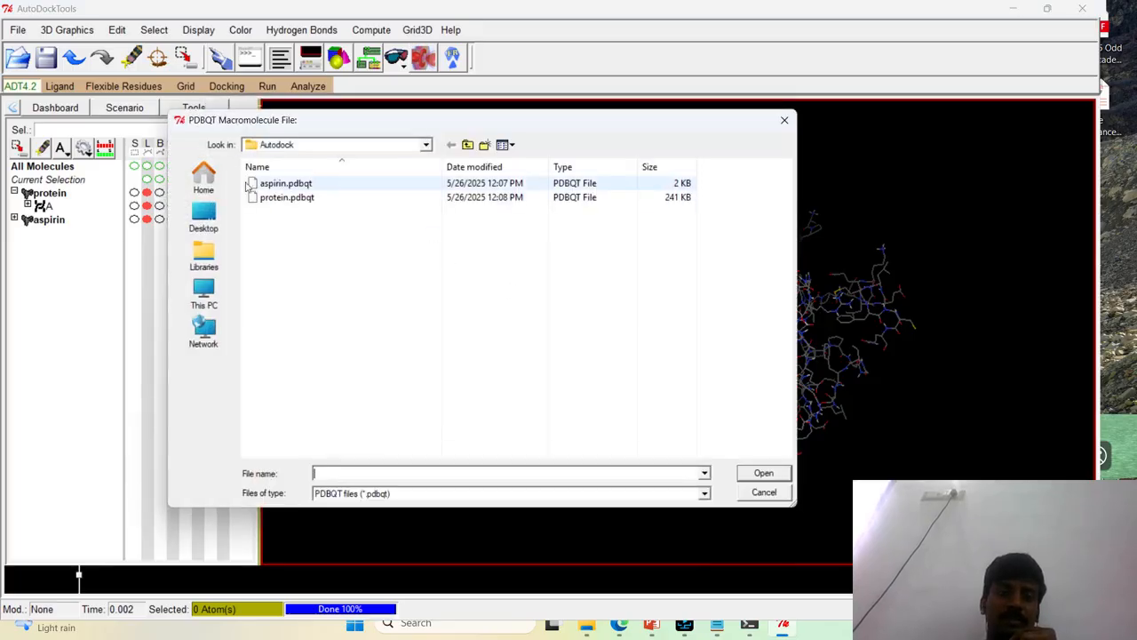
{"action": "left_click", "coordinate": [286, 199]}
{"action": "left_click", "coordinate": [761, 474]}
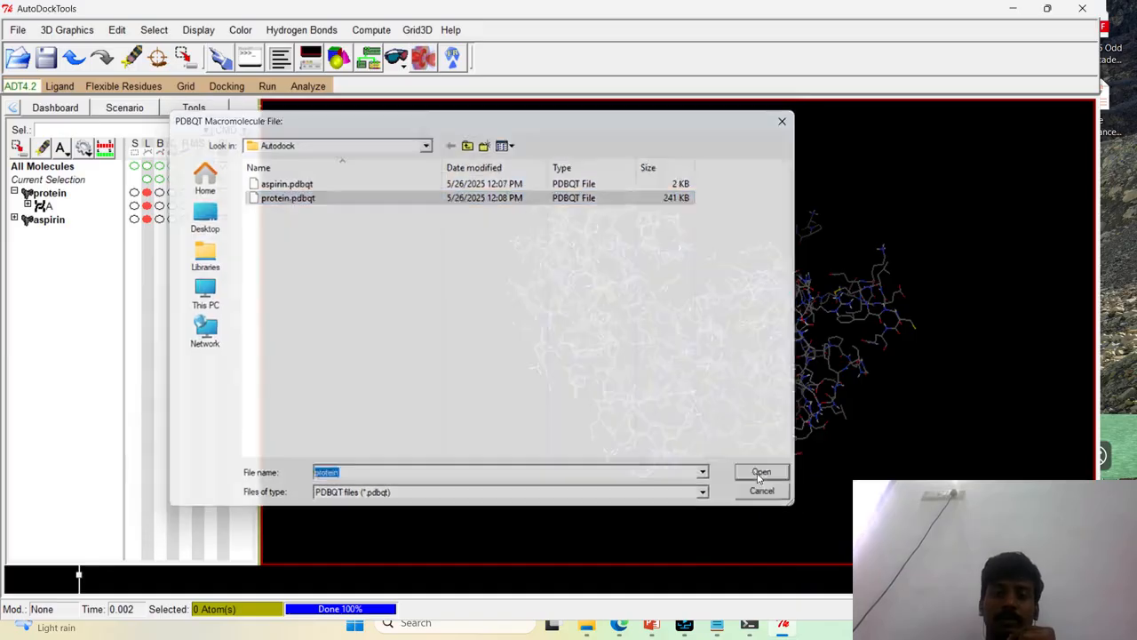
Choose aspirin as the docking ligand and accept its ligand parameters
{"action": "left_click_drag", "start_coordinate": [746, 452], "coordinate": [346, 256]}
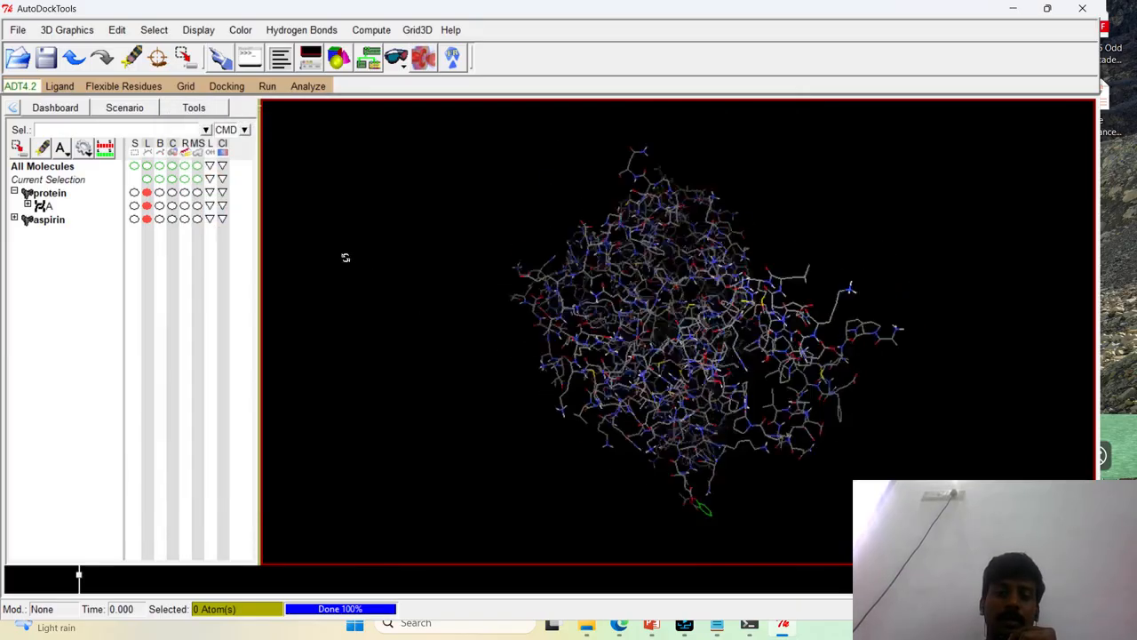
{"action": "left_click", "coordinate": [227, 86]}
{"action": "mouse_move", "coordinate": [256, 135]}
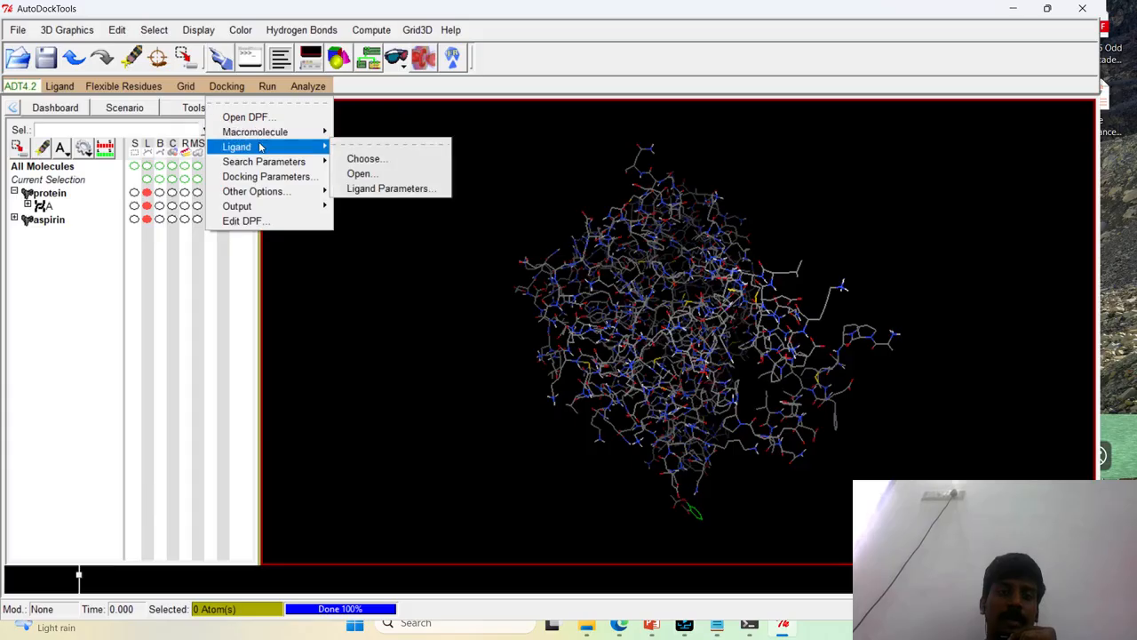
{"action": "left_click", "coordinate": [404, 159]}
{"action": "left_click", "coordinate": [30, 69]}
{"action": "left_click", "coordinate": [74, 205]}
{"action": "left_click", "coordinate": [205, 224]}
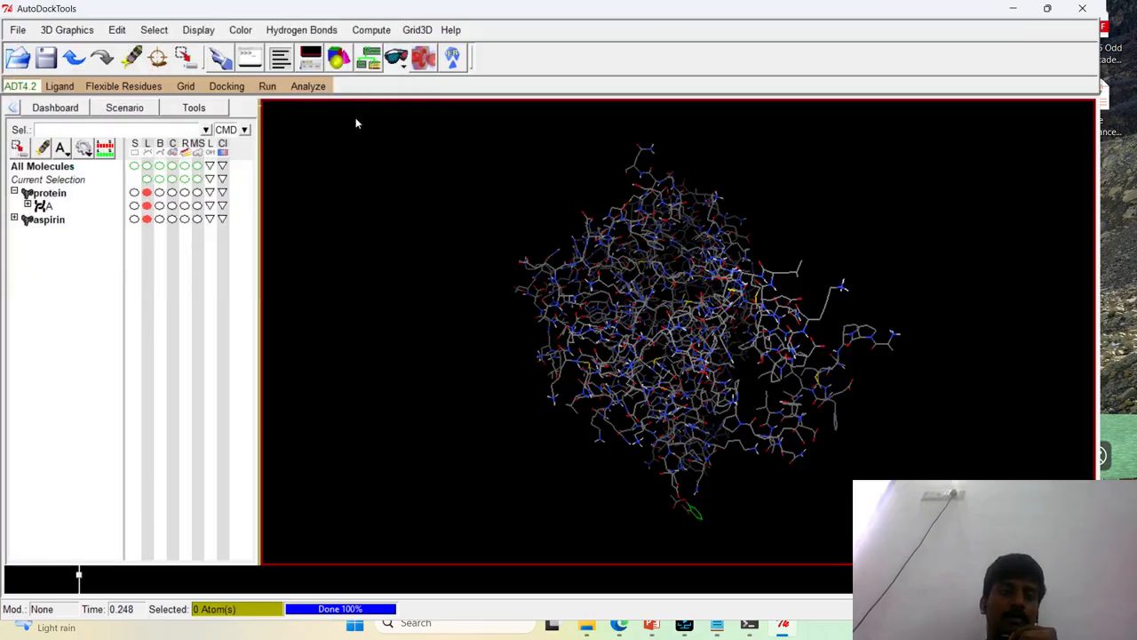
Accept the genetic algorithm search parameters with 10 GA runs, population size 150, medium evals of 2500000 and 27000 generations
{"action": "left_click", "coordinate": [232, 90]}
{"action": "mouse_move", "coordinate": [265, 166]}
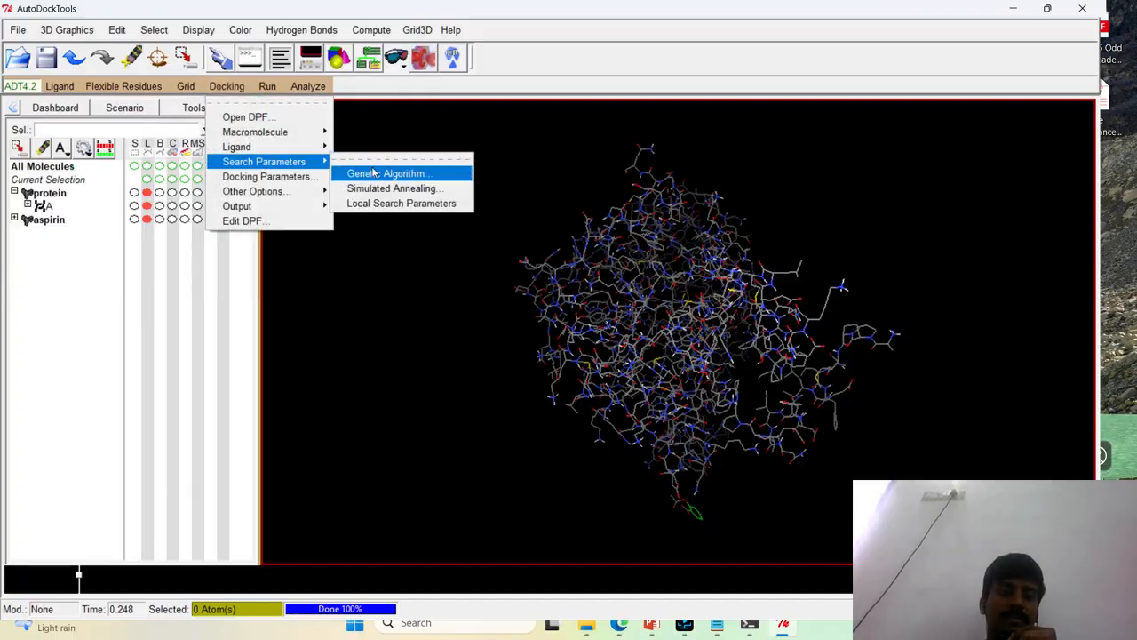
{"action": "left_click", "coordinate": [376, 172]}
{"action": "left_click", "coordinate": [120, 270]}
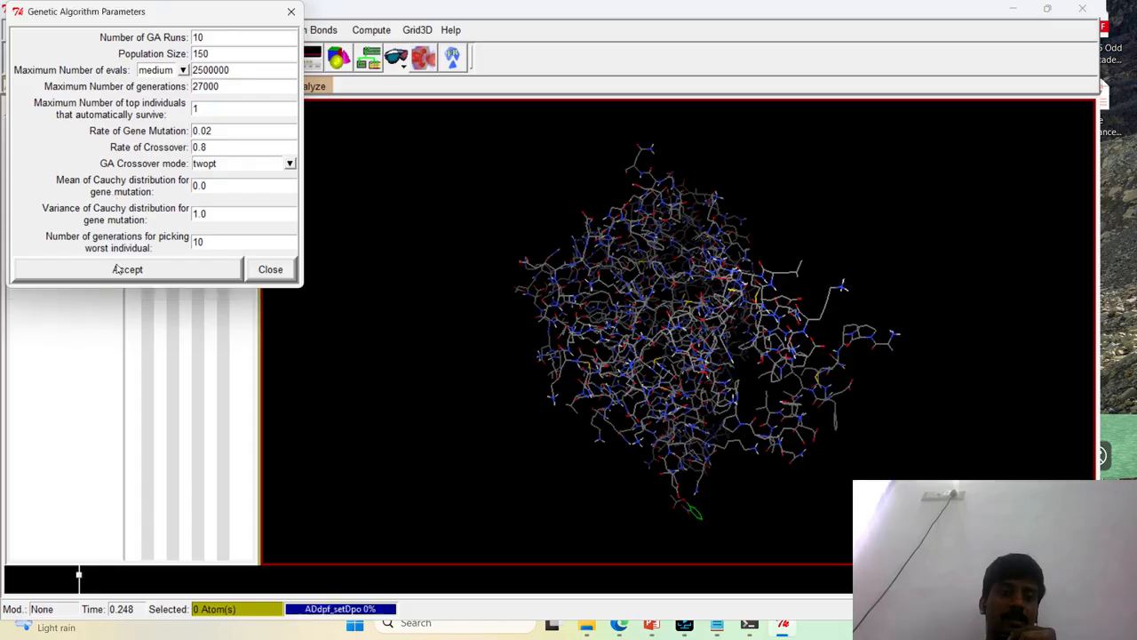
Save the Lamarckian GA (4.2) docking parameter file as dock.dpf in the Autodock folder
{"action": "left_click", "coordinate": [227, 86]}
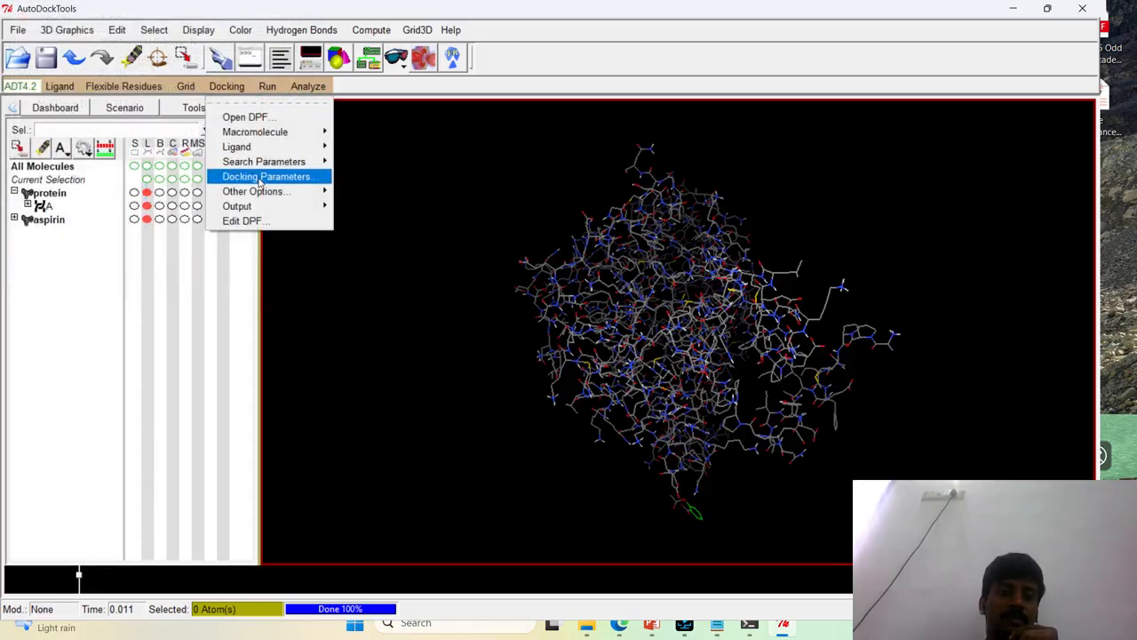
{"action": "mouse_move", "coordinate": [262, 194]}
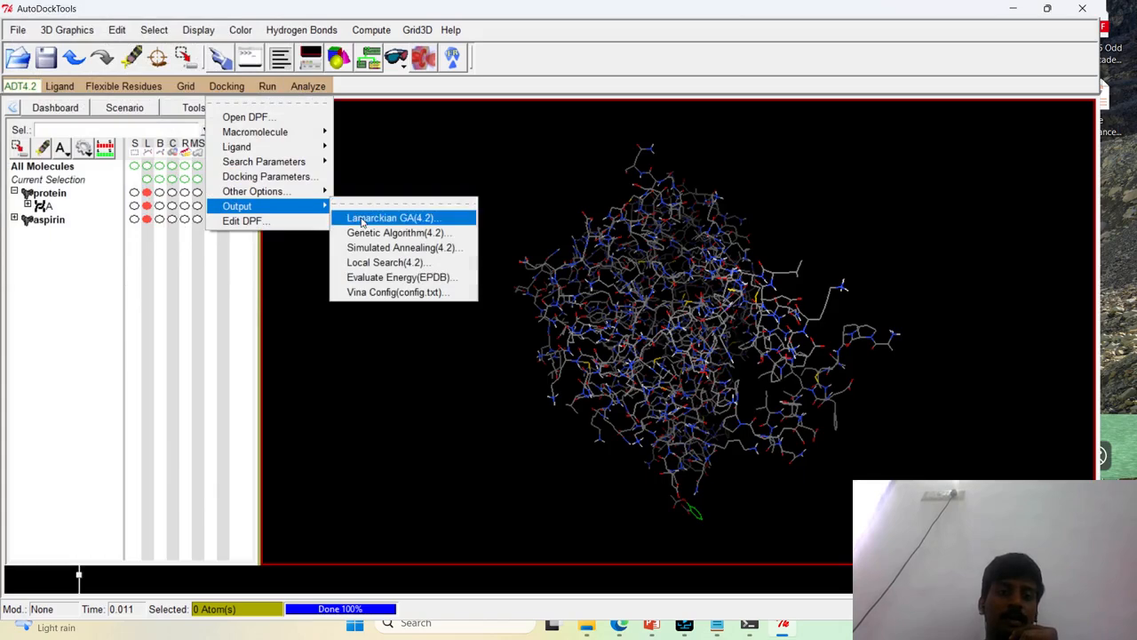
{"action": "left_click", "coordinate": [362, 218]}
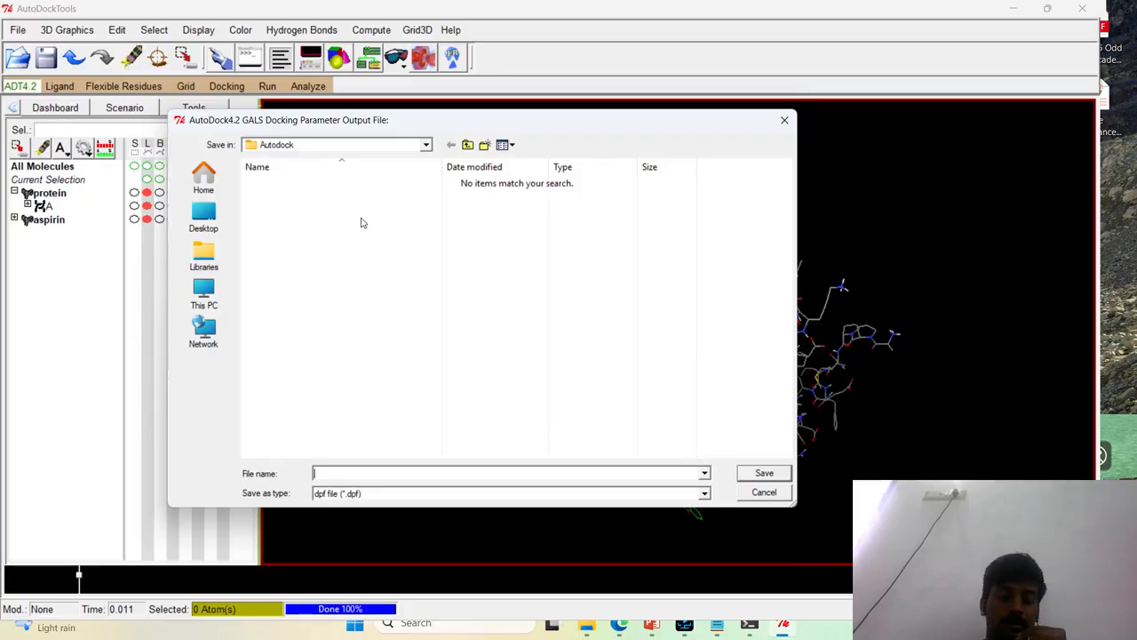
{"action": "type", "text": "dock.dpf"}
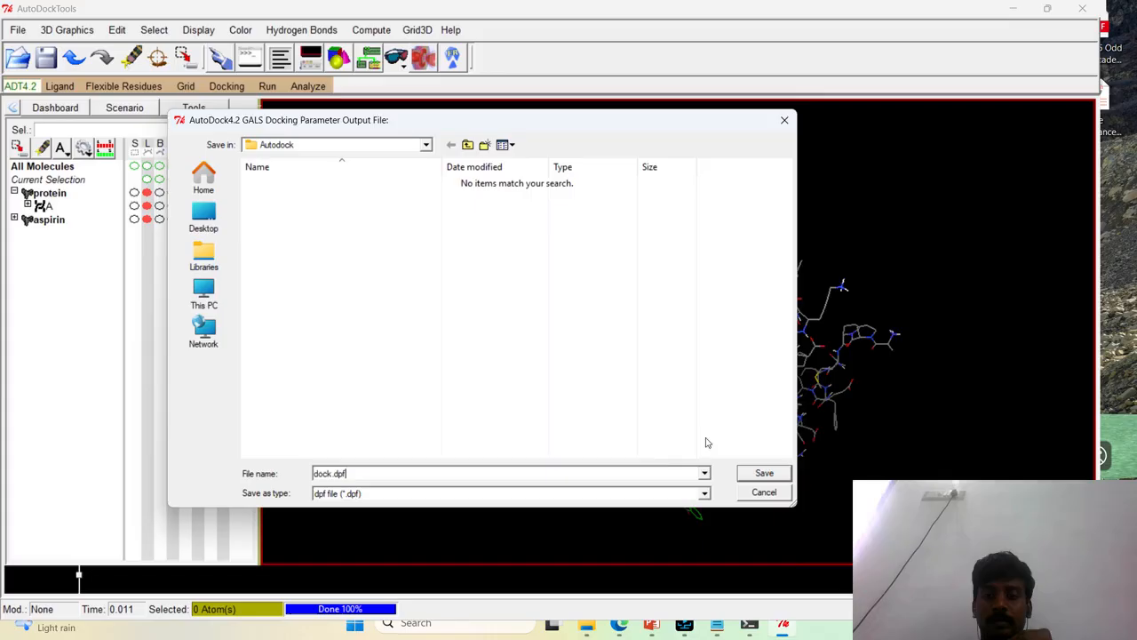
{"action": "left_click", "coordinate": [751, 477]}
Check the Autodock folder in File Explorer for the grid.gpf and dock.dpf parameter files
{"action": "left_click_drag", "start_coordinate": [751, 306], "coordinate": [525, 379]}
{"action": "scroll", "coordinate": [760, 373], "scroll_direction": "up", "scroll_amount": 4}
{"action": "scroll", "coordinate": [759, 376], "scroll_direction": "down", "scroll_amount": 2}
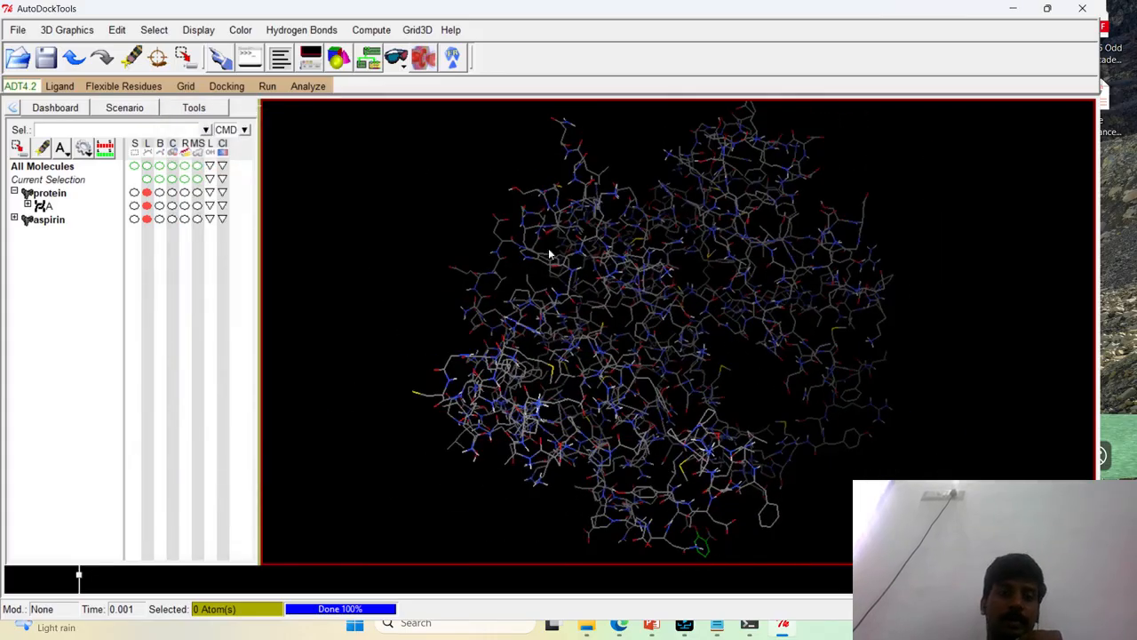
{"action": "left_click", "coordinate": [583, 626]}
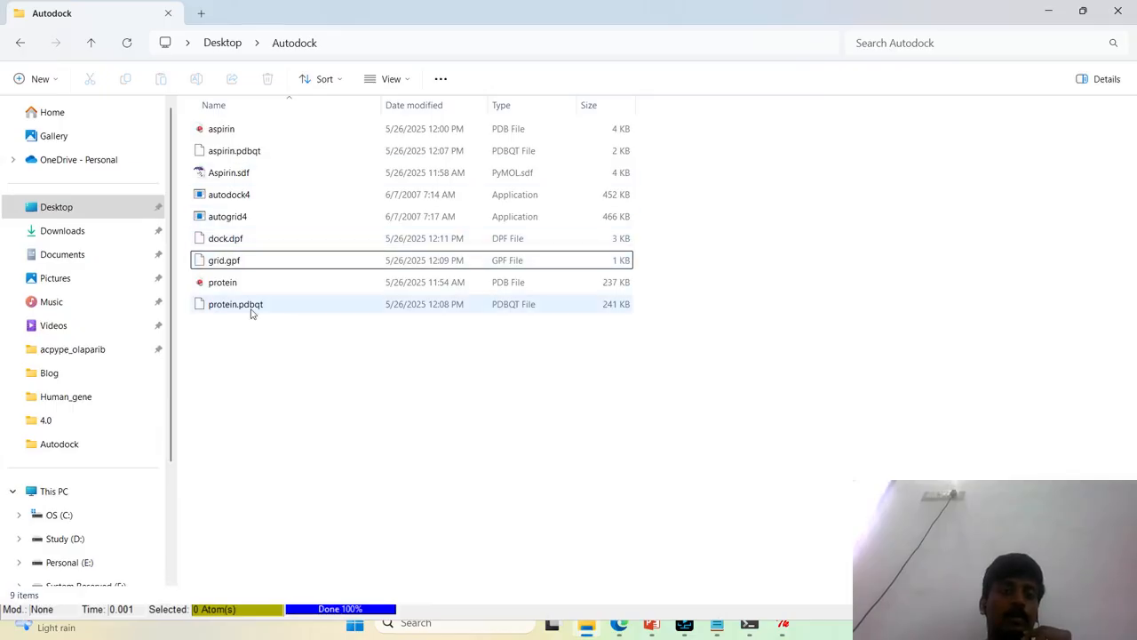
{"action": "left_click", "coordinate": [267, 261]}
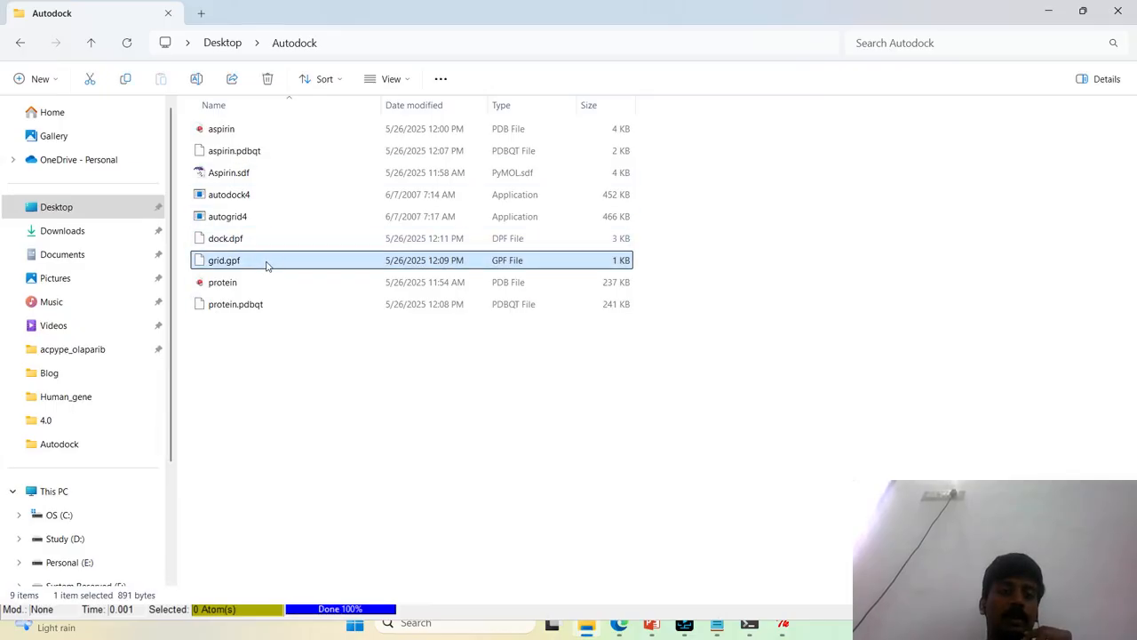
{"action": "left_click", "coordinate": [264, 246]}
{"action": "left_click_drag", "start_coordinate": [648, 254], "coordinate": [593, 234]}
{"action": "left_click", "coordinate": [716, 292]}
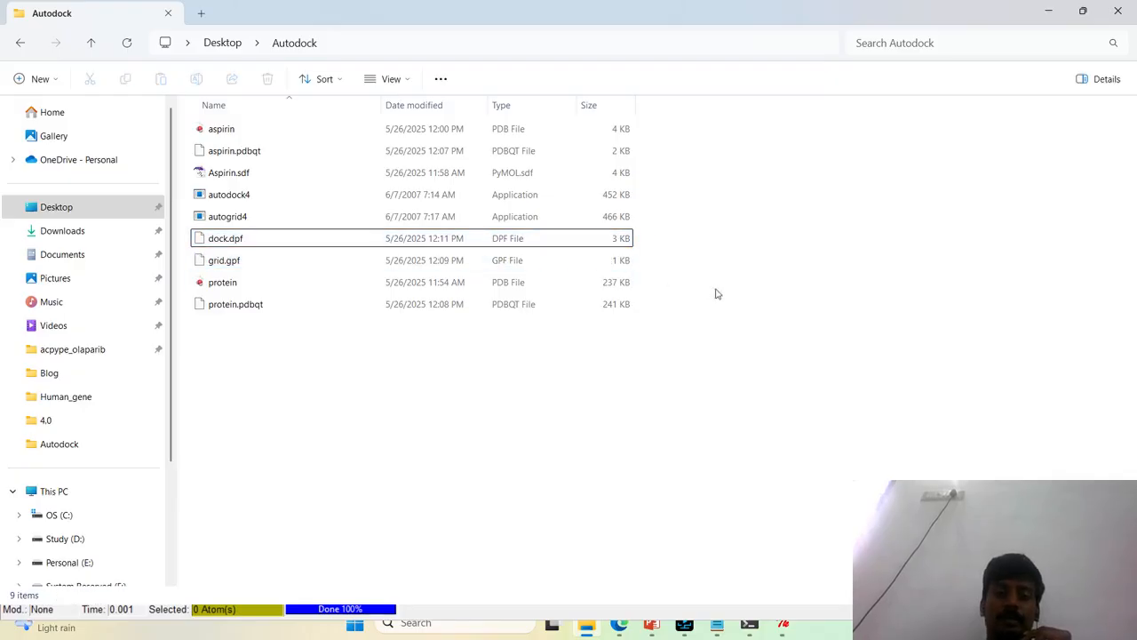
Return to AutoDockTools, open the AutoGrid run settings and set the program to autogrid4.exe from the Autodock folder
{"action": "left_click", "coordinate": [781, 626]}
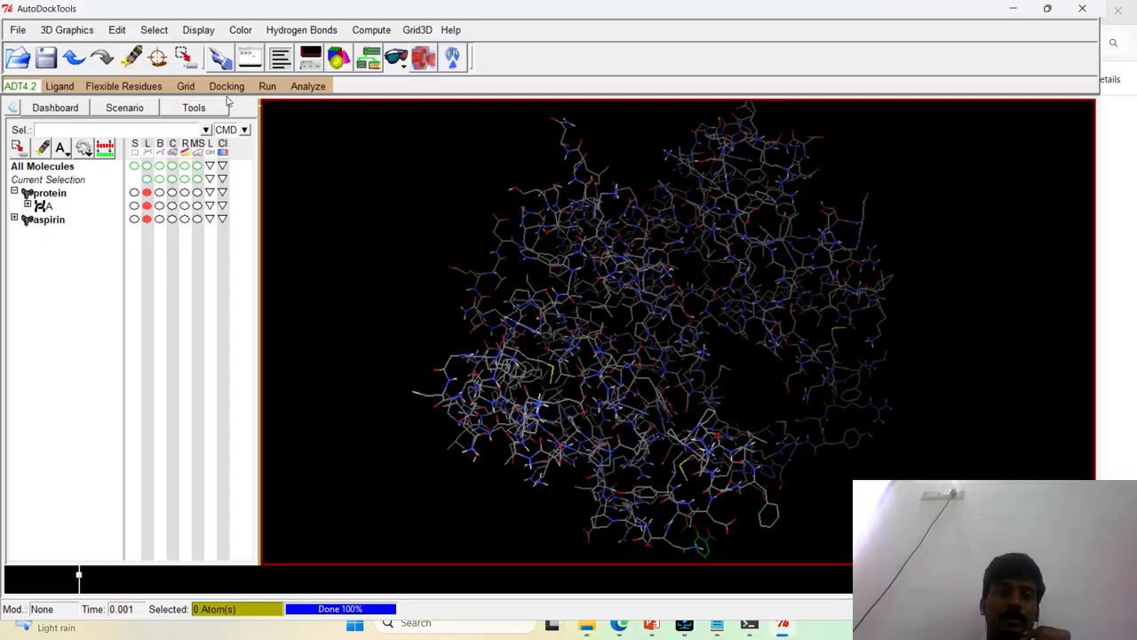
{"action": "left_click", "coordinate": [263, 87]}
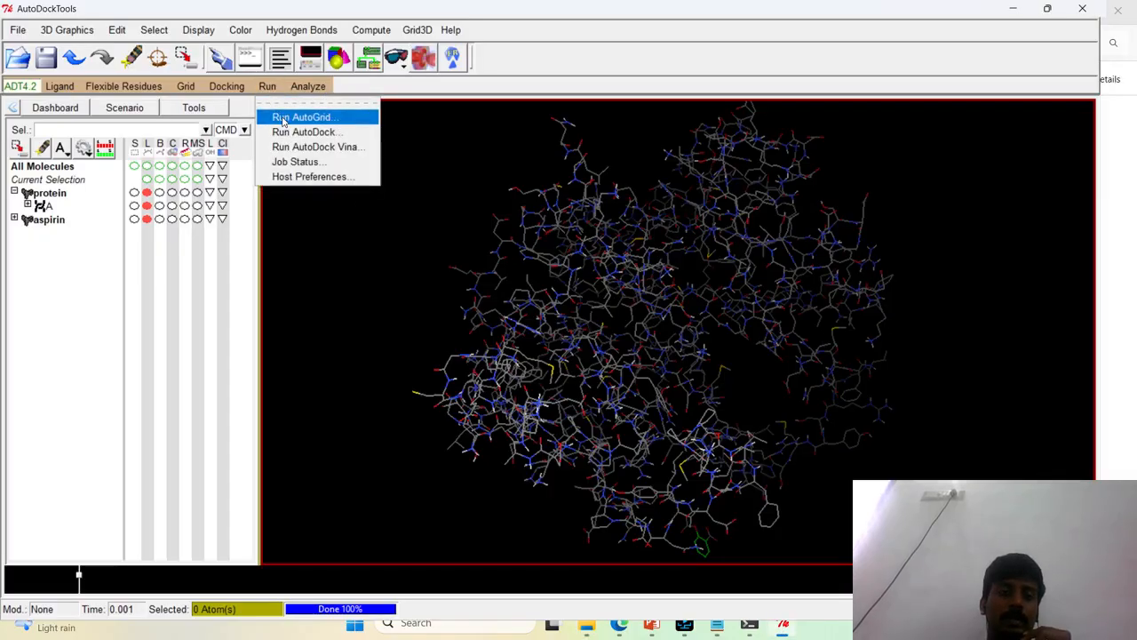
{"action": "left_click", "coordinate": [282, 118]}
{"action": "left_click_drag", "start_coordinate": [181, 24], "coordinate": [440, 175]}
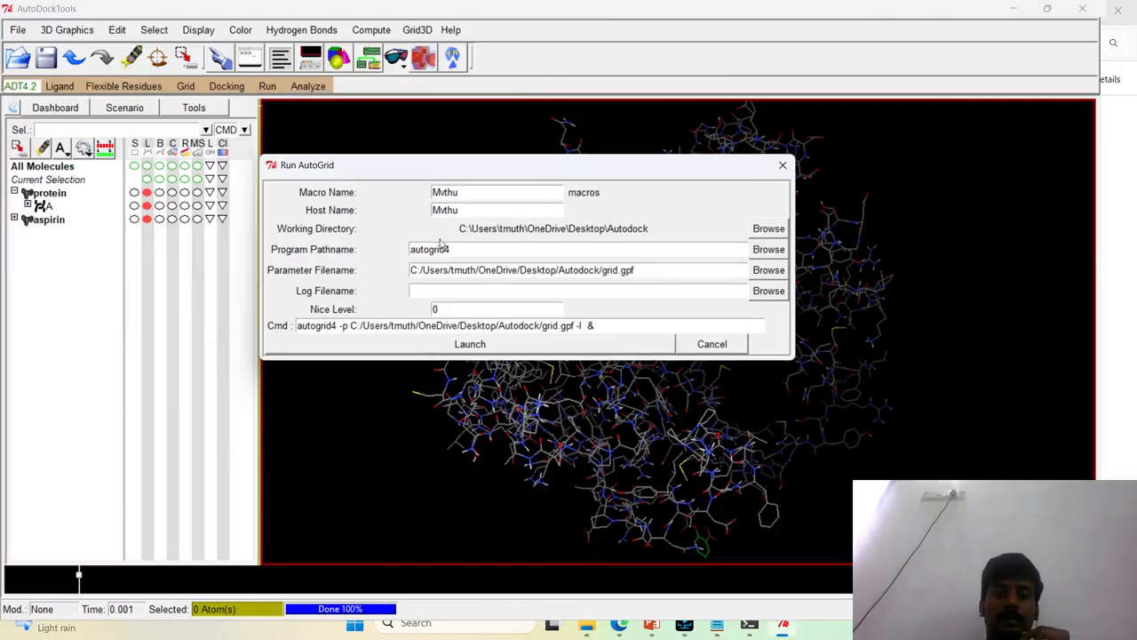
{"action": "left_click", "coordinate": [771, 249]}
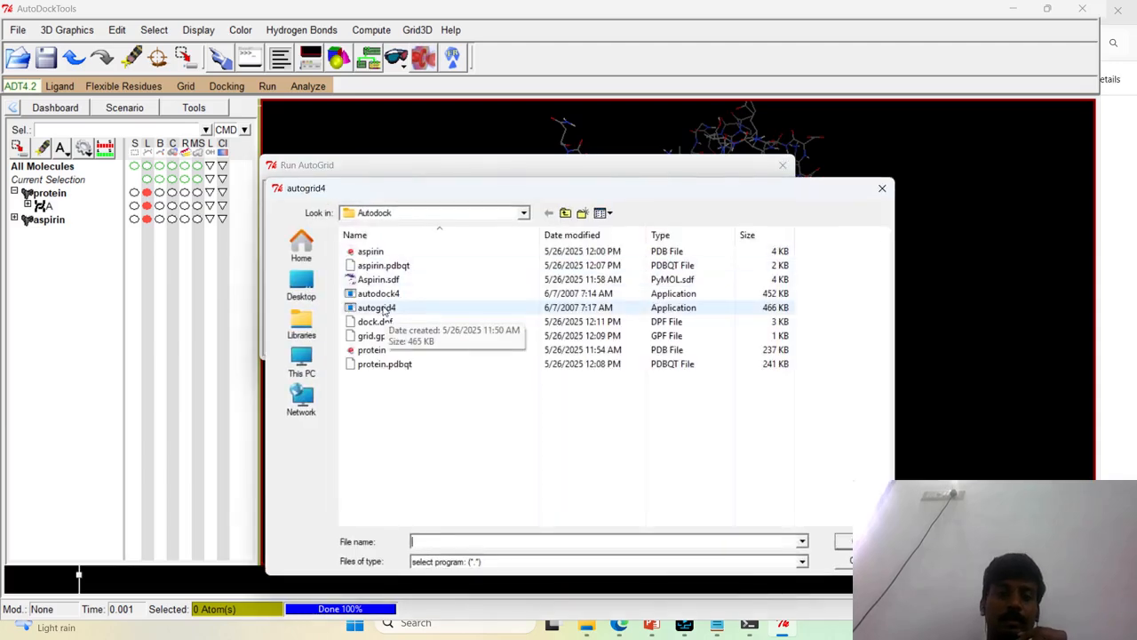
{"action": "double_click", "coordinate": [389, 306]}
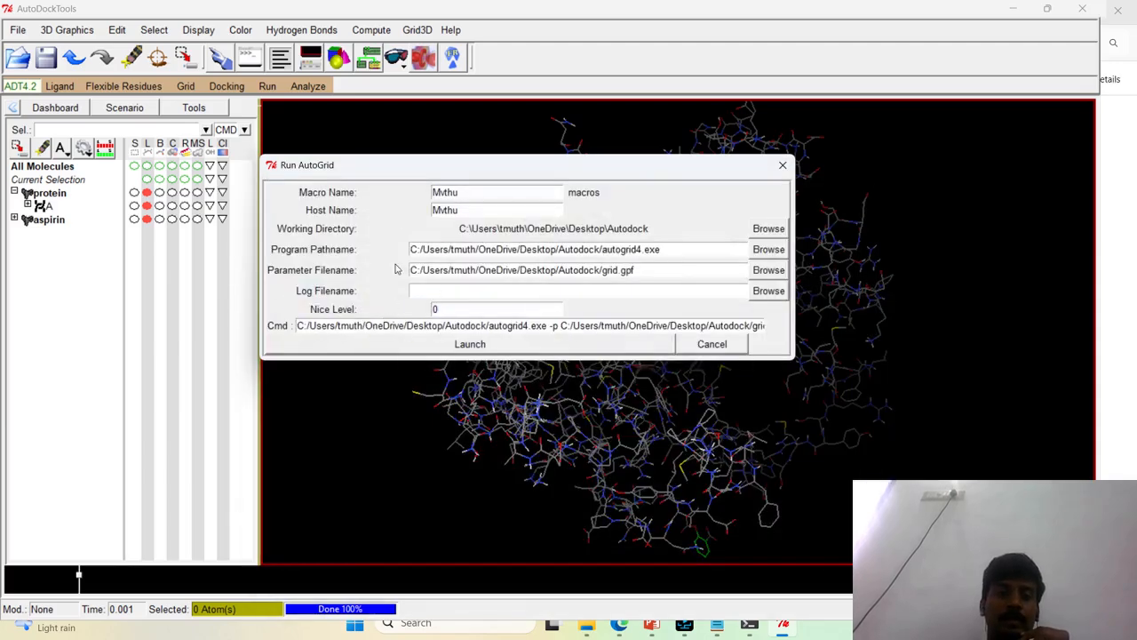
{"action": "left_click_drag", "start_coordinate": [422, 270], "coordinate": [633, 275]}
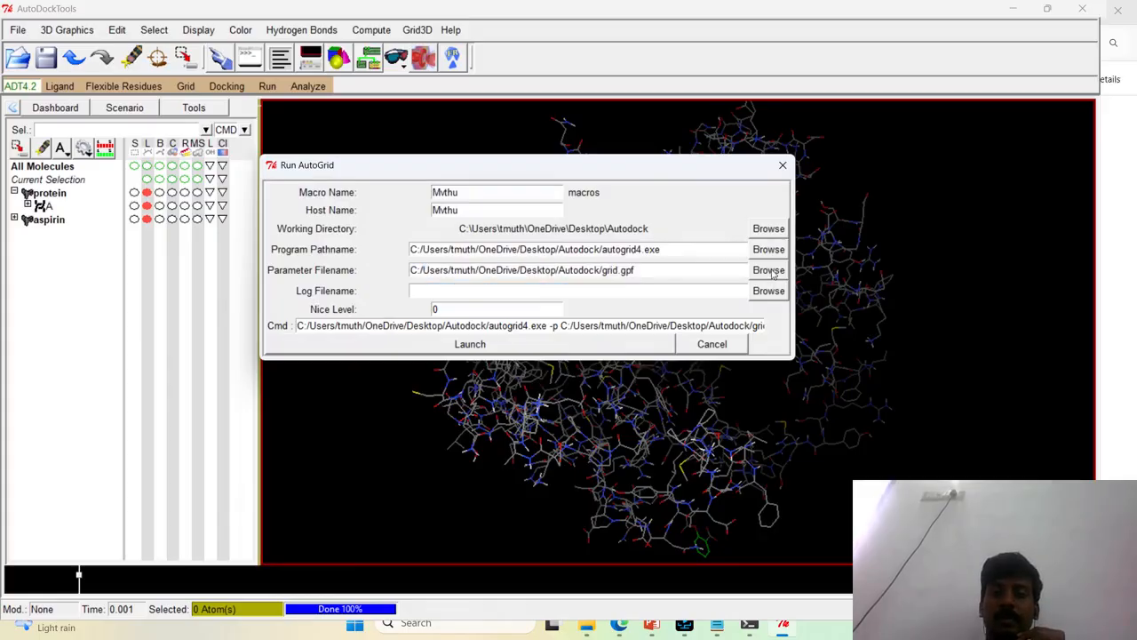
Set the AutoGrid parameter file to grid.gpf from the Autodock folder and launch the grid calculation
{"action": "left_click", "coordinate": [768, 270]}
{"action": "double_click", "coordinate": [375, 255]}
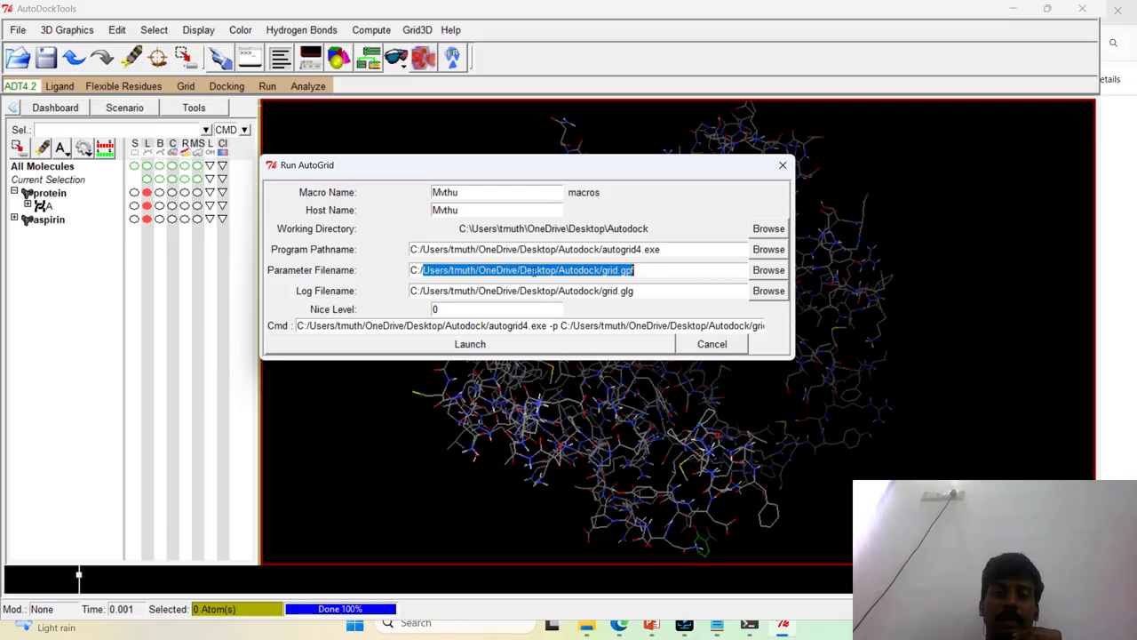
{"action": "left_click", "coordinate": [470, 344]}
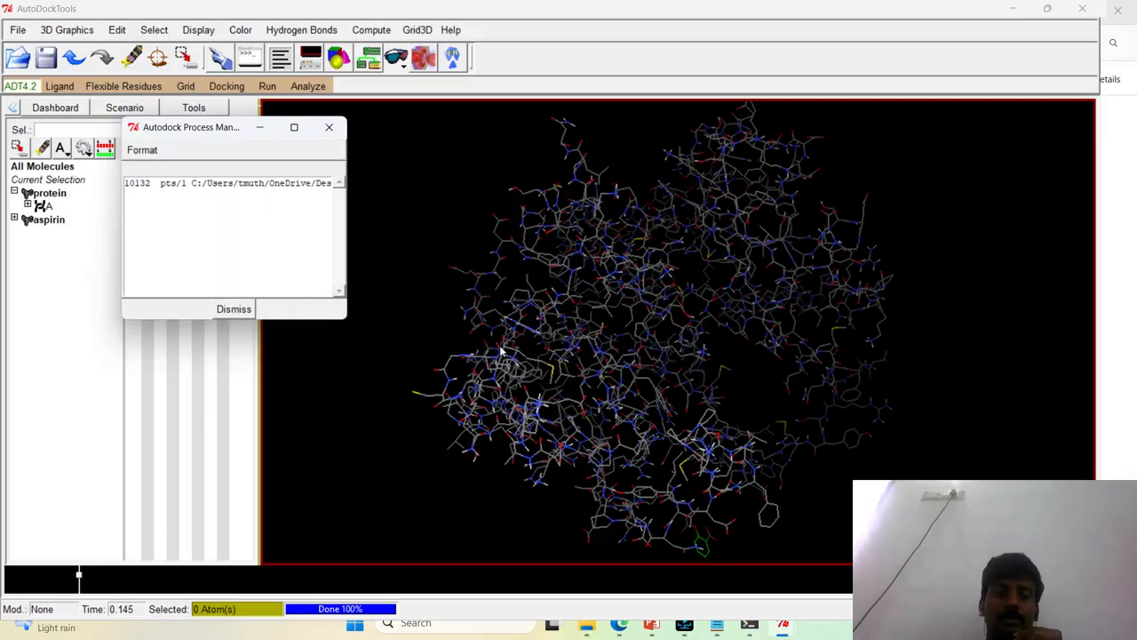
{"action": "left_click_drag", "start_coordinate": [214, 133], "coordinate": [383, 142]}
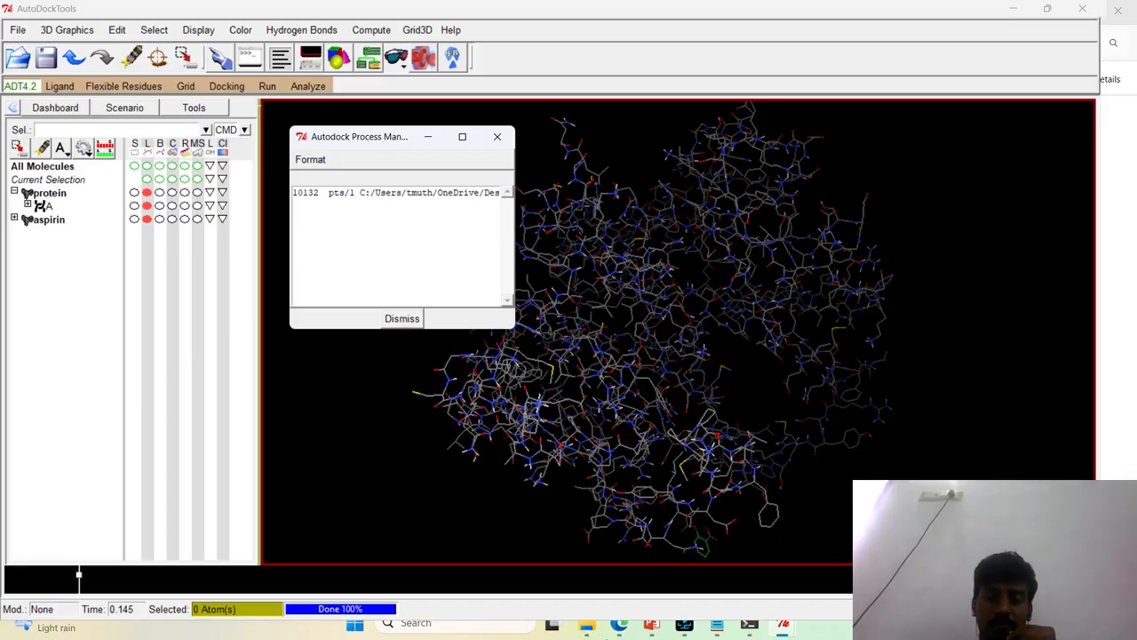
Check the Autodock folder in File Explorer for the grid.glg log and protein map files, and return to AutoDockTools
{"action": "left_click", "coordinate": [586, 627]}
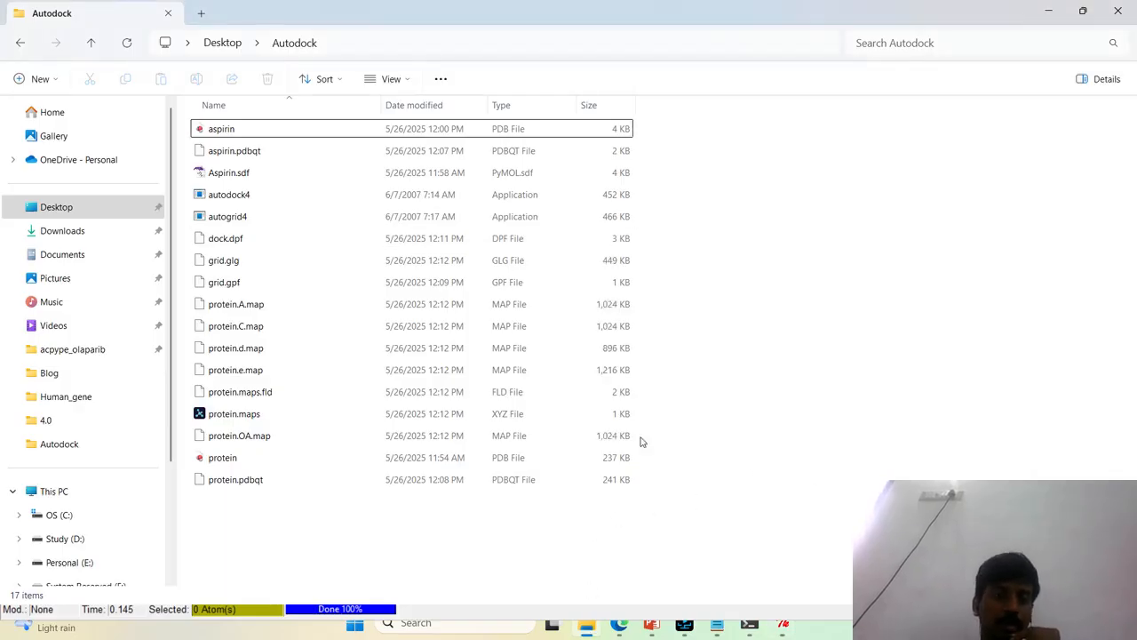
{"action": "left_click", "coordinate": [320, 267]}
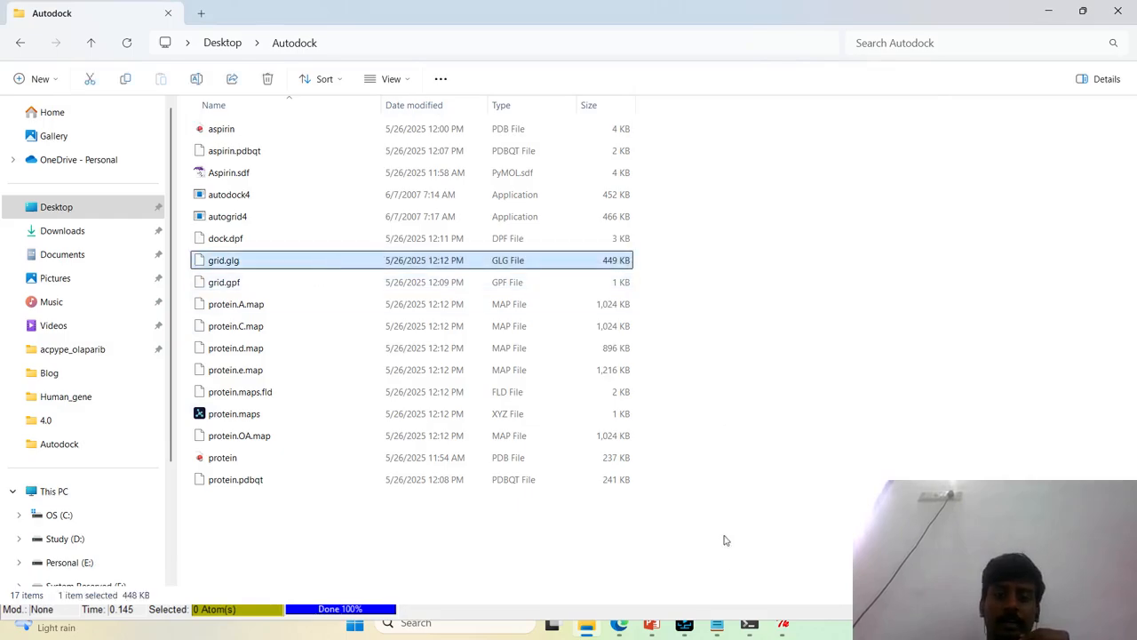
{"action": "left_click", "coordinate": [784, 626]}
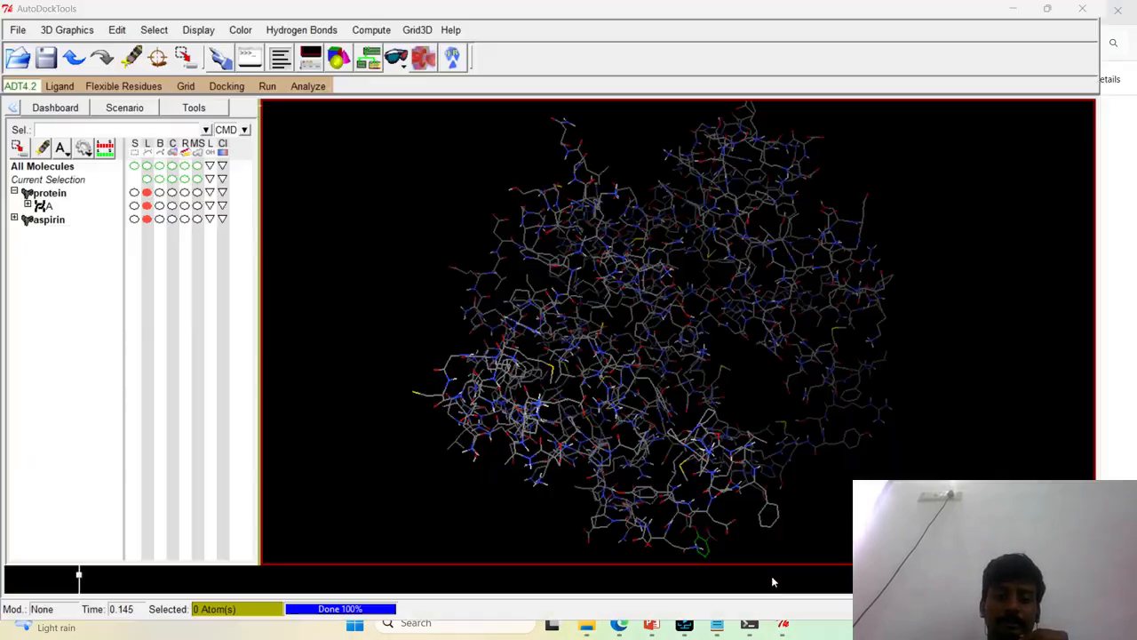
Close the AutoDock version chooser and go back to the Autodock folder in File Explorer
{"action": "left_click", "coordinate": [783, 625]}
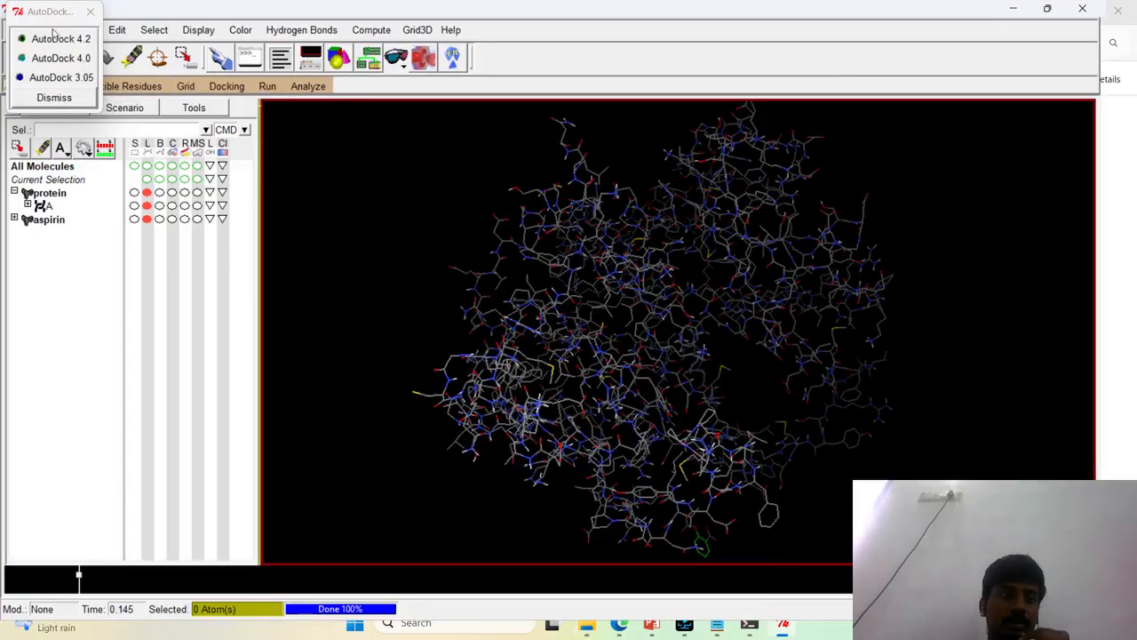
{"action": "left_click_drag", "start_coordinate": [52, 28], "coordinate": [187, 239]}
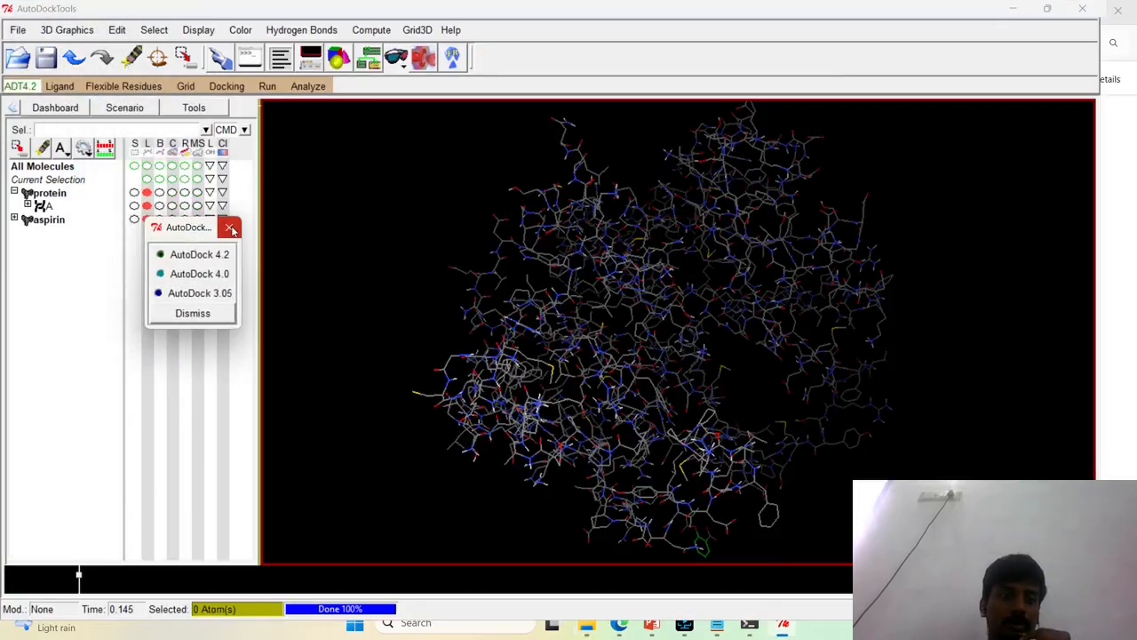
{"action": "left_click", "coordinate": [228, 224]}
{"action": "left_click", "coordinate": [787, 629]}
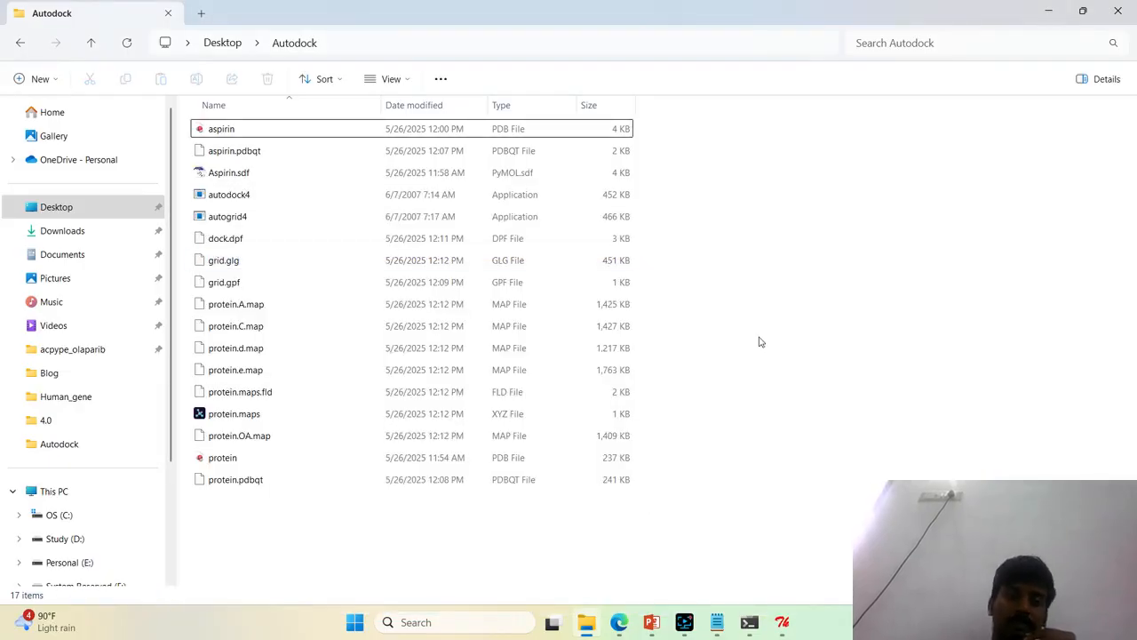
Open the AutoGrid log grid.glg from the Autodock folder in Notepad and go to its end
{"action": "left_click", "coordinate": [555, 262]}
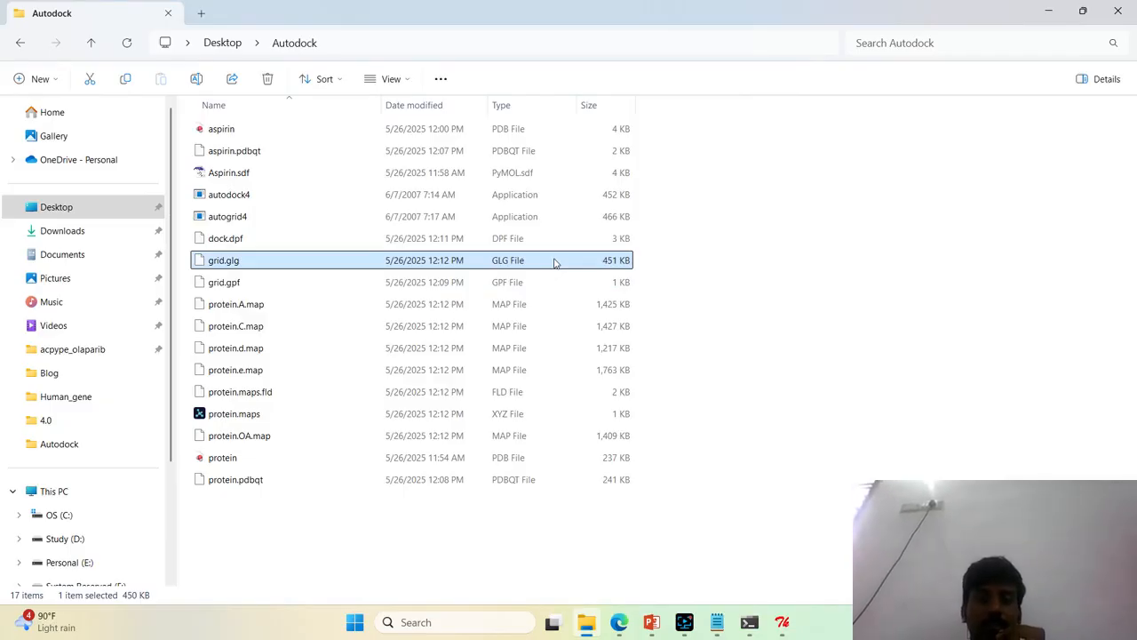
{"action": "right_click", "coordinate": [555, 261]}
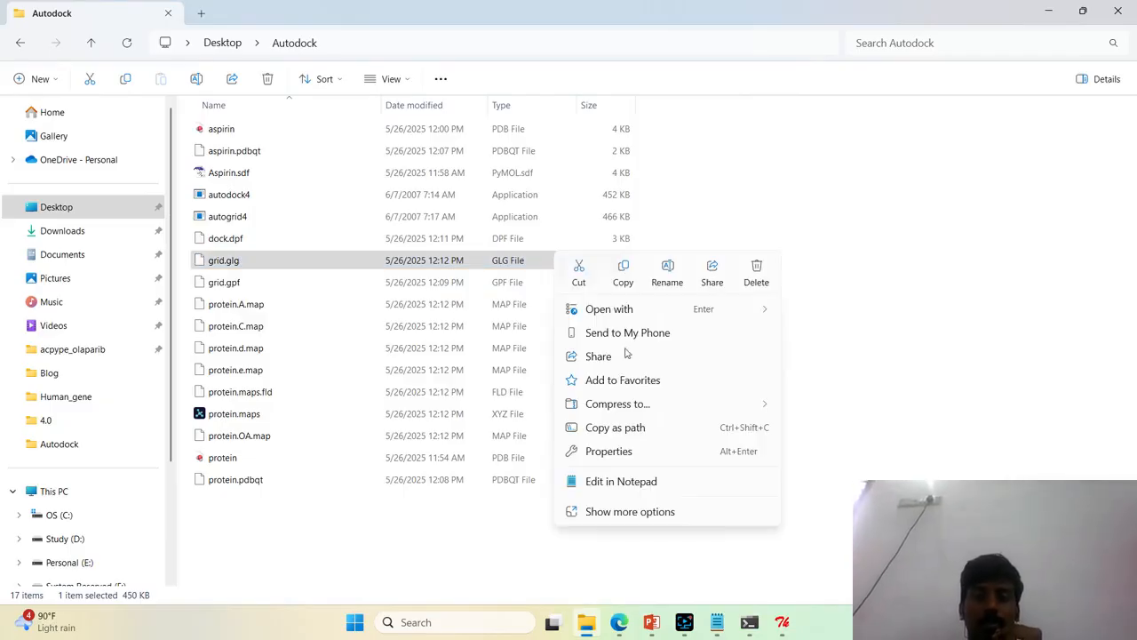
{"action": "left_click", "coordinate": [621, 480]}
{"action": "scroll", "coordinate": [388, 328], "scroll_direction": "down", "scroll_amount": 2}
{"action": "scroll", "coordinate": [388, 328], "scroll_direction": "up", "scroll_amount": 2}
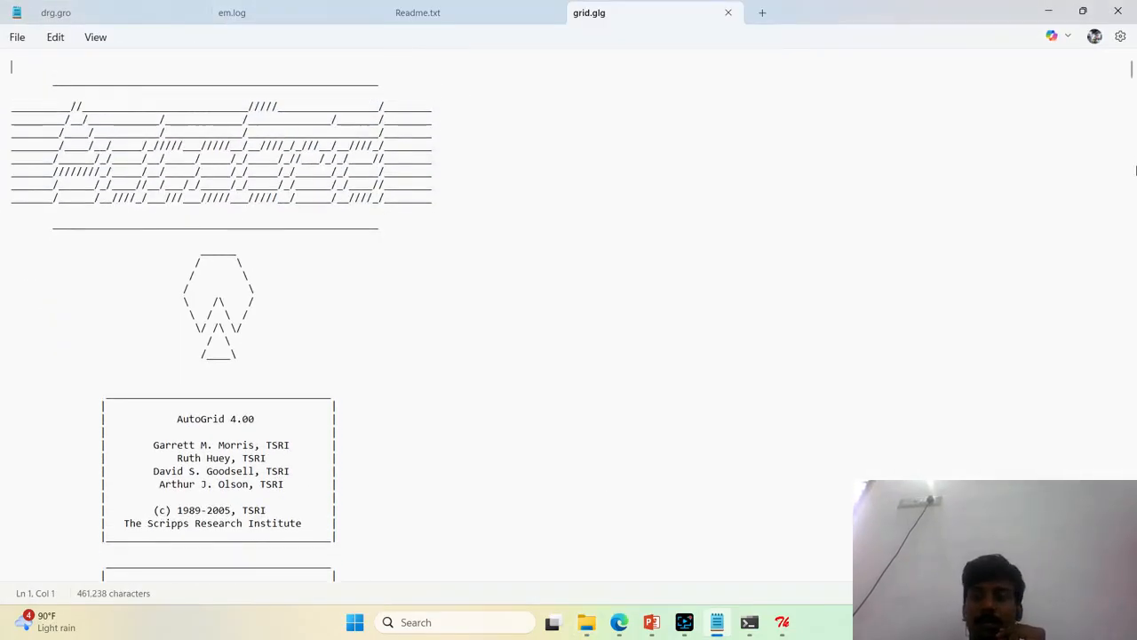
{"action": "left_click_drag", "start_coordinate": [1131, 69], "coordinate": [1132, 577]}
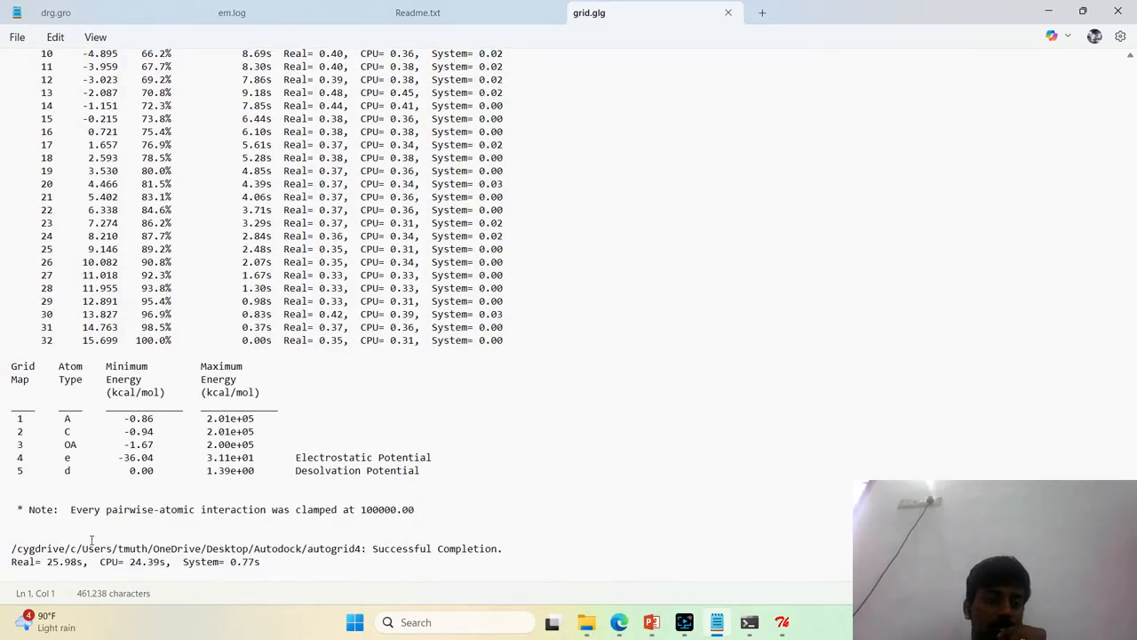
Highlight the autogrid4 completion status line in the grid log, and close grid.glg
{"action": "left_click_drag", "start_coordinate": [503, 549], "coordinate": [3, 550]}
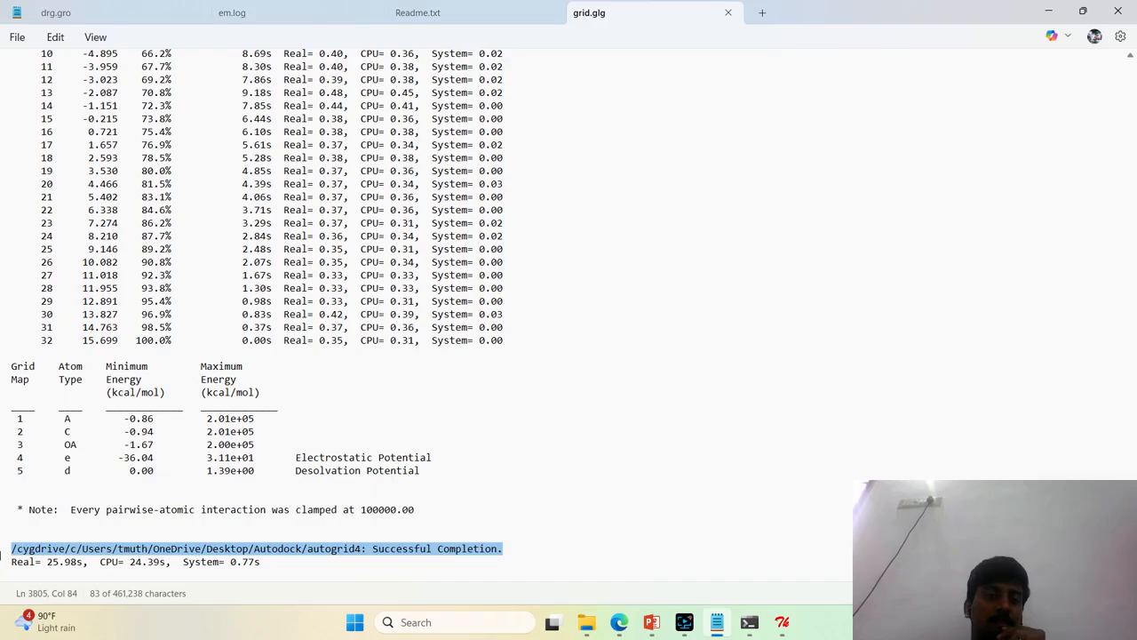
{"action": "left_click", "coordinate": [648, 407]}
{"action": "scroll", "coordinate": [648, 407], "scroll_direction": "up", "scroll_amount": 6}
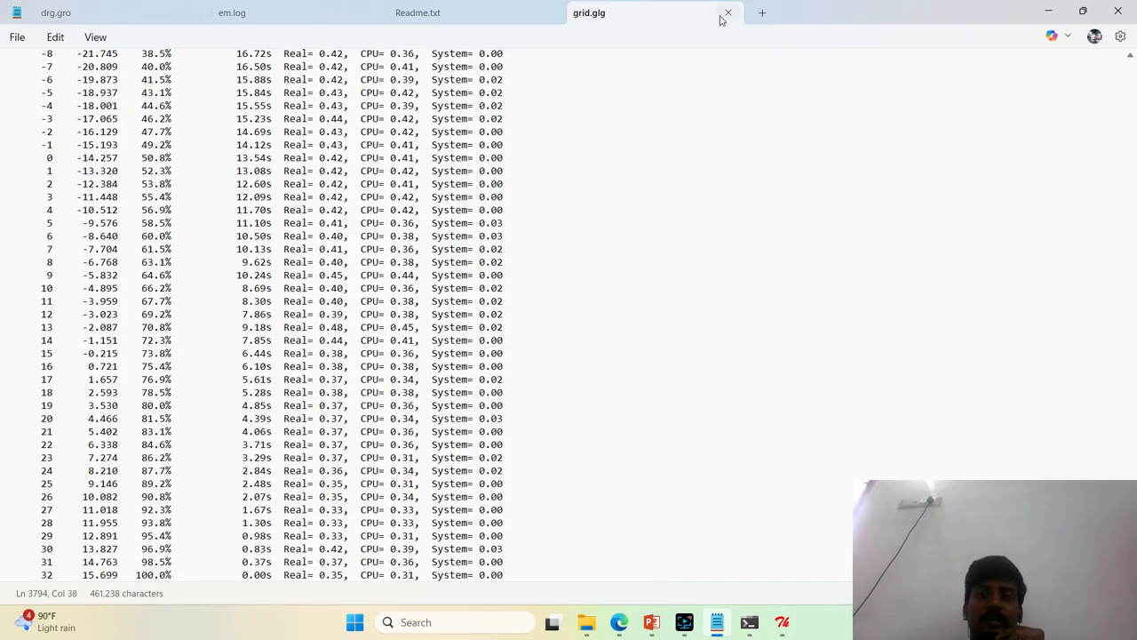
{"action": "left_click", "coordinate": [726, 16]}
{"action": "left_click", "coordinate": [1050, 12]}
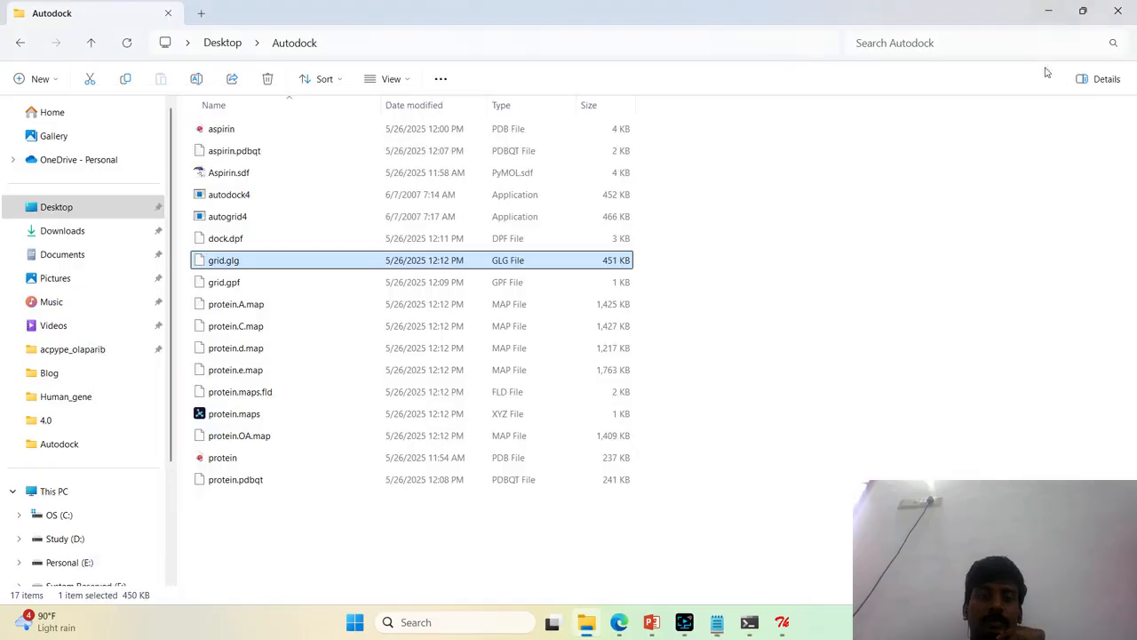
Switch to AutoDockTools, open the AutoDock run settings and set the program to autodock4.exe from the Autodock folder
{"action": "left_click", "coordinate": [783, 621]}
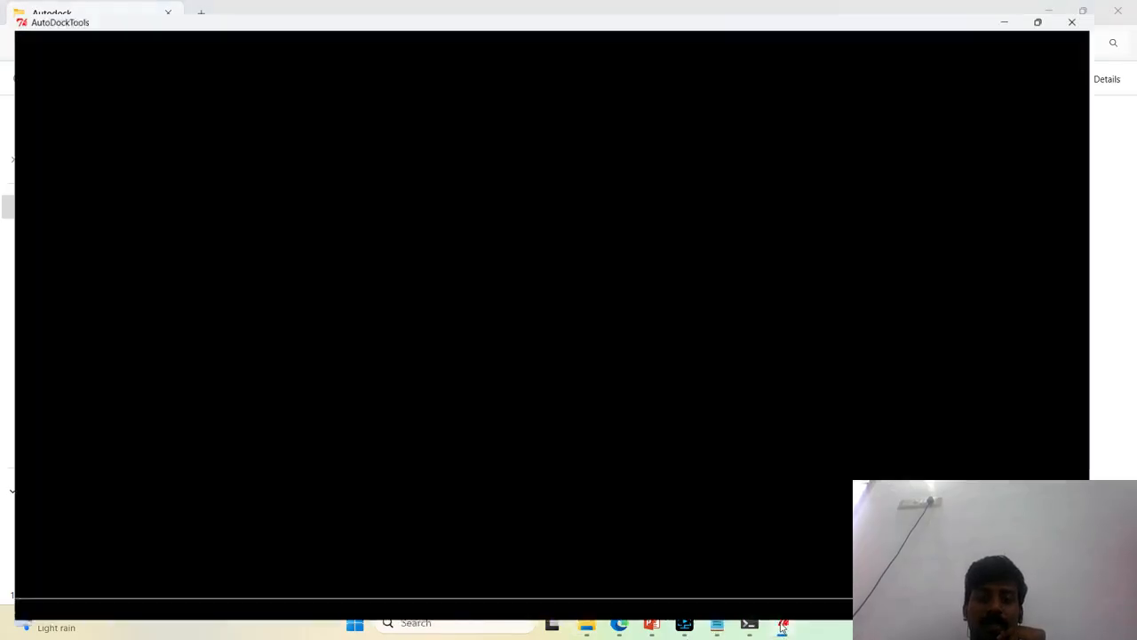
{"action": "left_click_drag", "start_coordinate": [807, 292], "coordinate": [731, 294]}
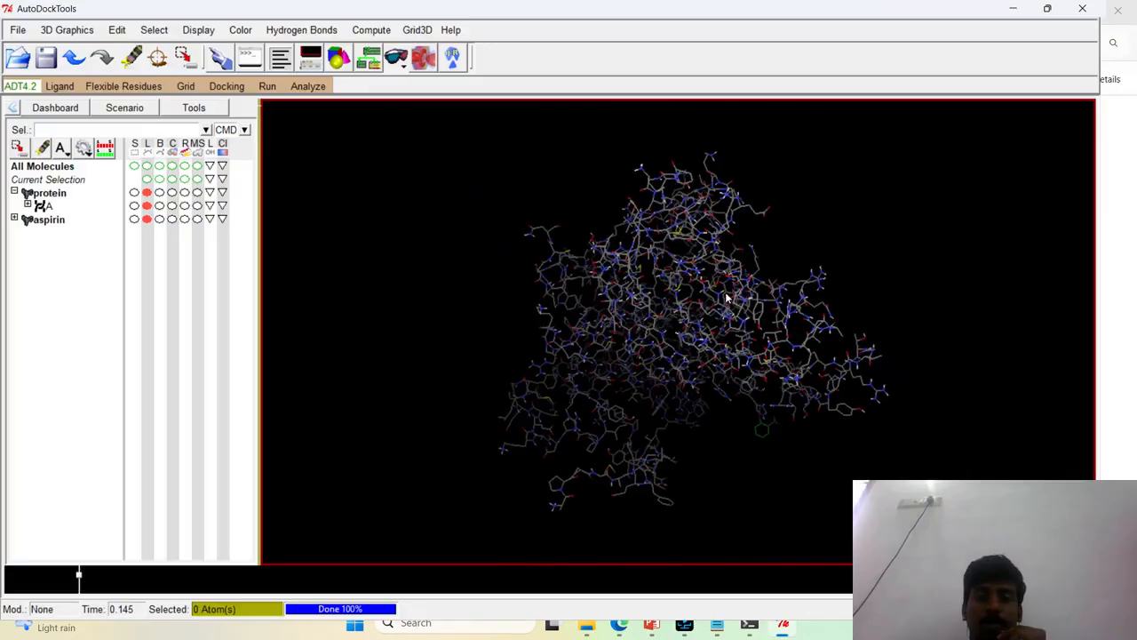
{"action": "left_click", "coordinate": [269, 87]}
{"action": "left_click", "coordinate": [289, 133]}
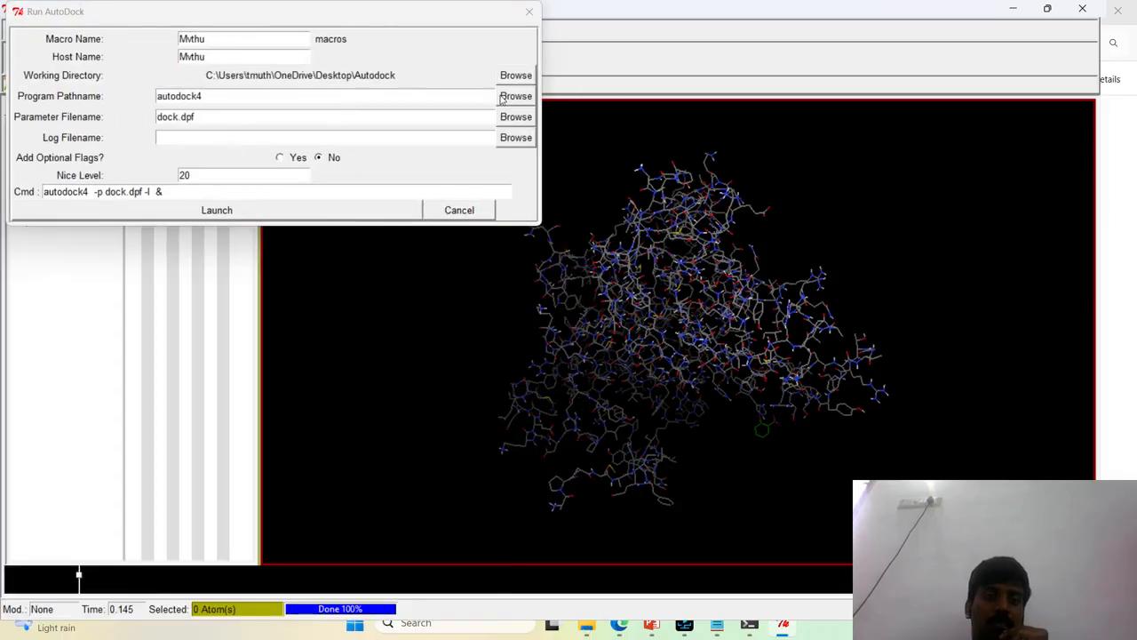
{"action": "left_click", "coordinate": [516, 96]}
{"action": "double_click", "coordinate": [123, 141]}
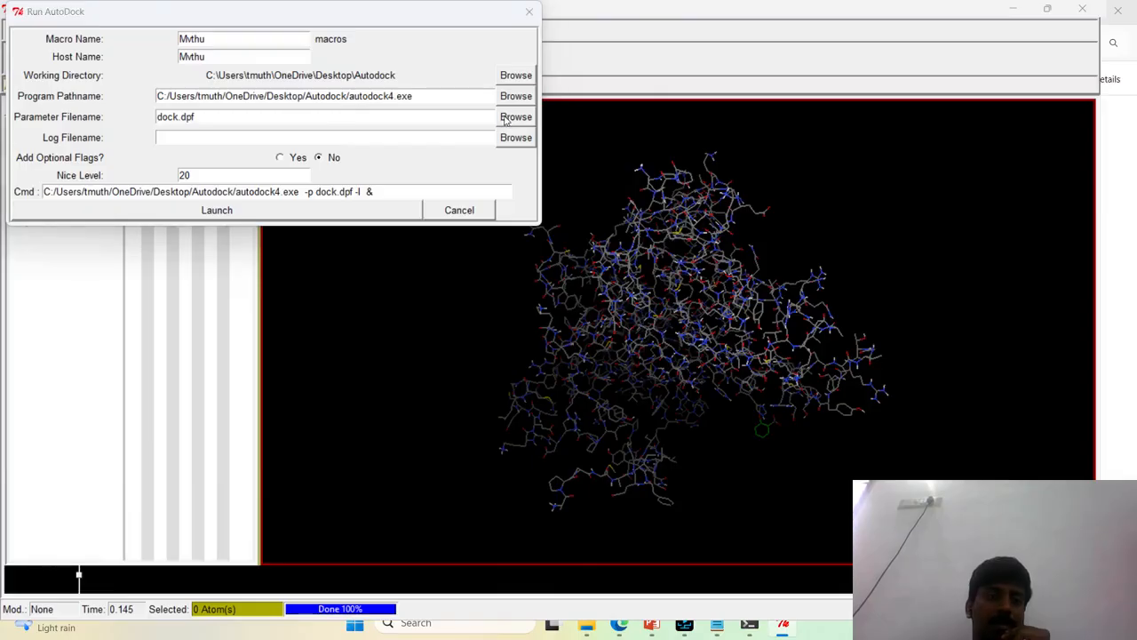
Set the AutoDock parameter file to dock.dpf from the Autodock folder and launch the docking run
{"action": "left_click", "coordinate": [504, 119]}
{"action": "double_click", "coordinate": [173, 100]}
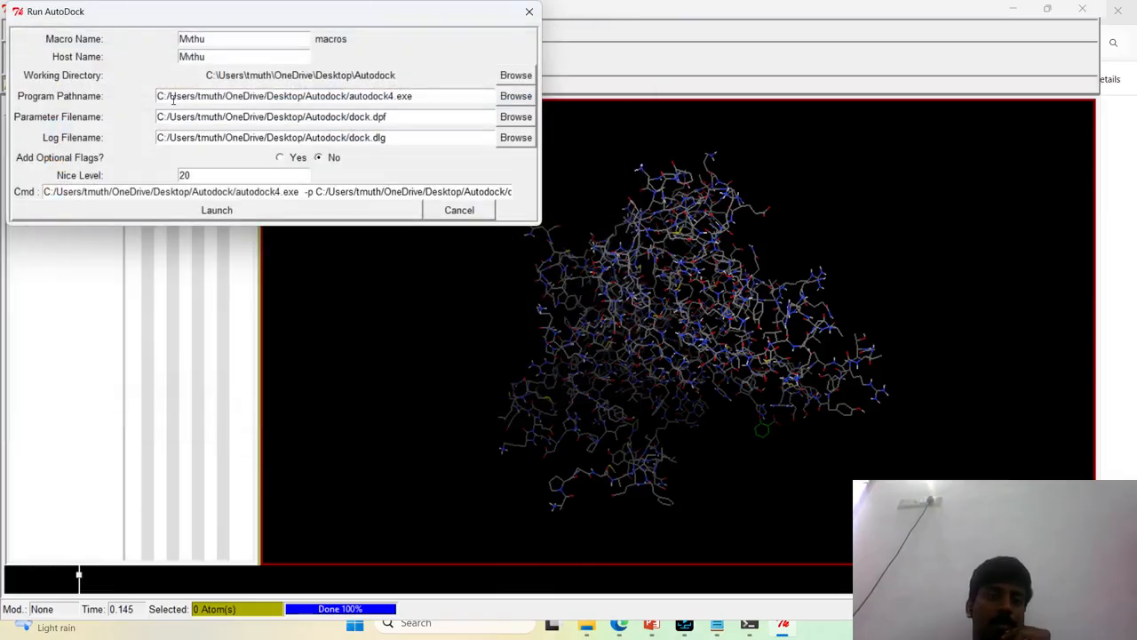
{"action": "left_click", "coordinate": [217, 210]}
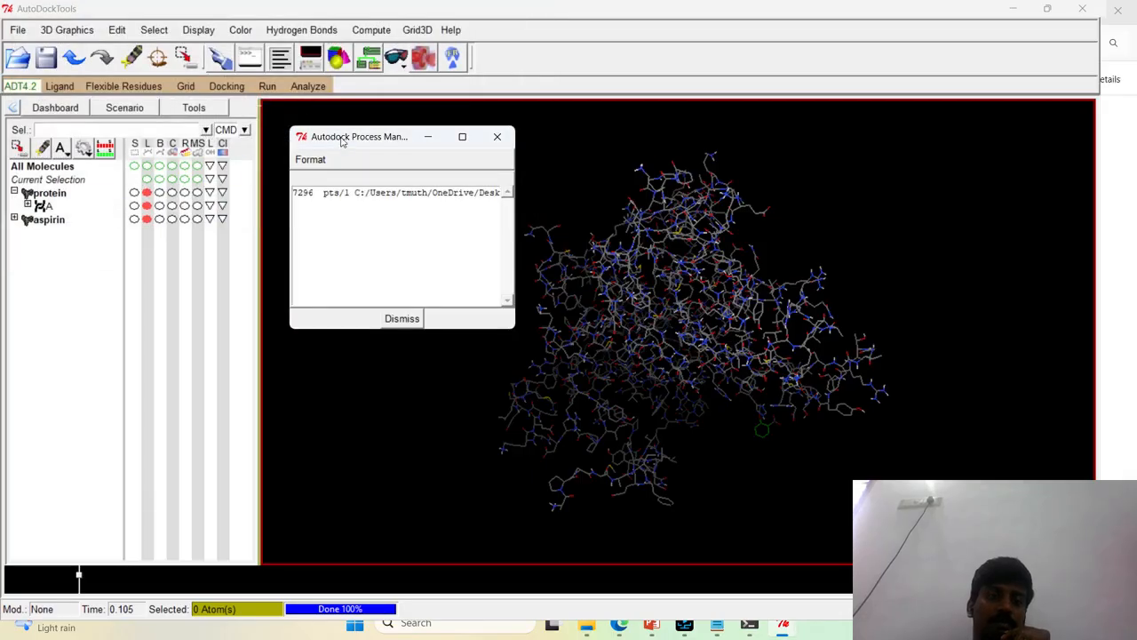
{"action": "left_click_drag", "start_coordinate": [338, 142], "coordinate": [485, 175]}
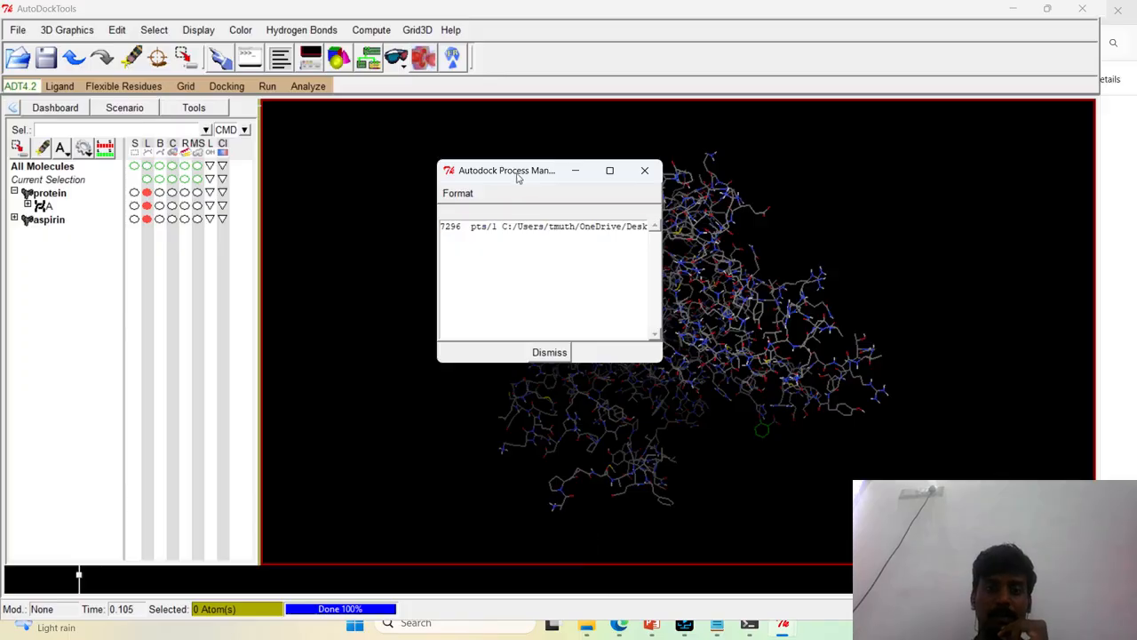
{"action": "left_click_drag", "start_coordinate": [514, 175], "coordinate": [359, 152]}
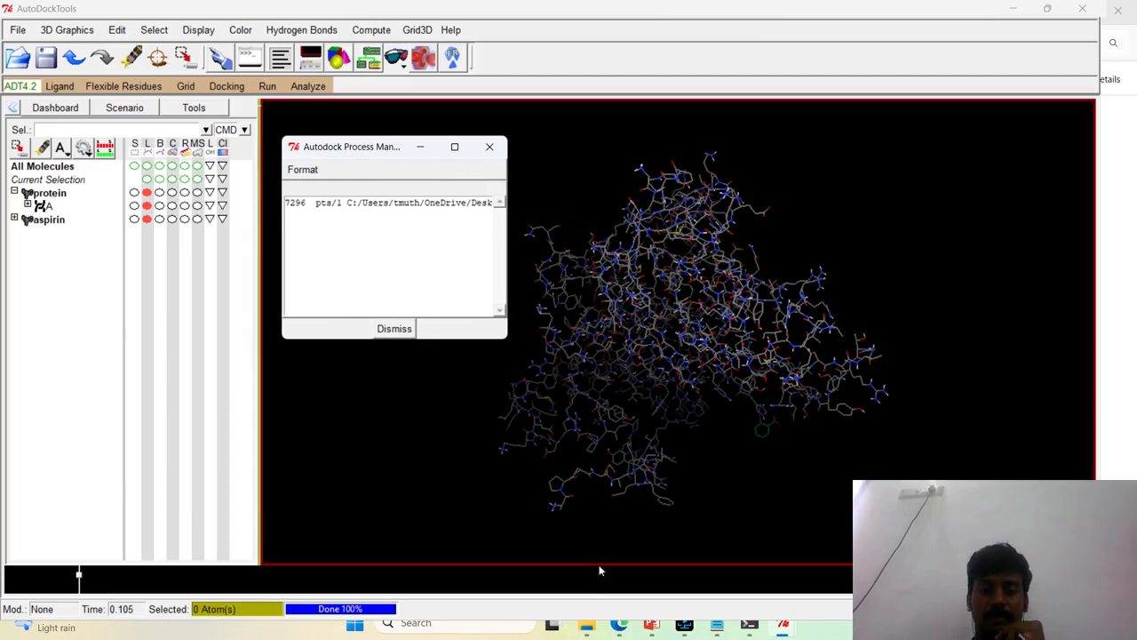
Open the docking log dock.dlg from the Autodock folder in Notepad and go to its end
{"action": "left_click", "coordinate": [586, 624]}
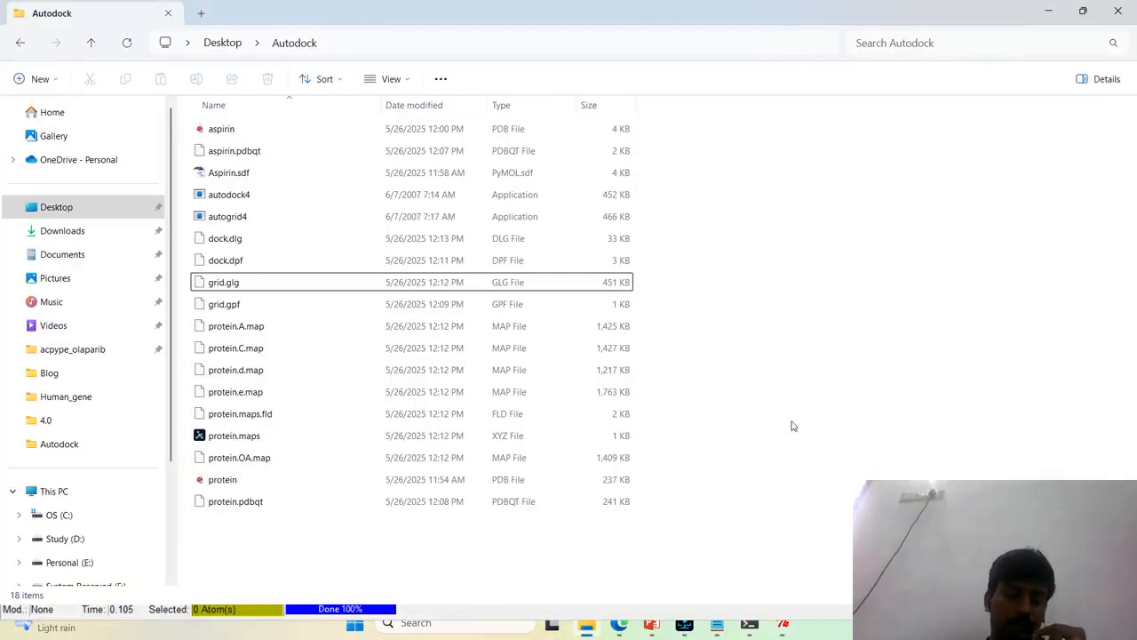
{"action": "left_click", "coordinate": [360, 283]}
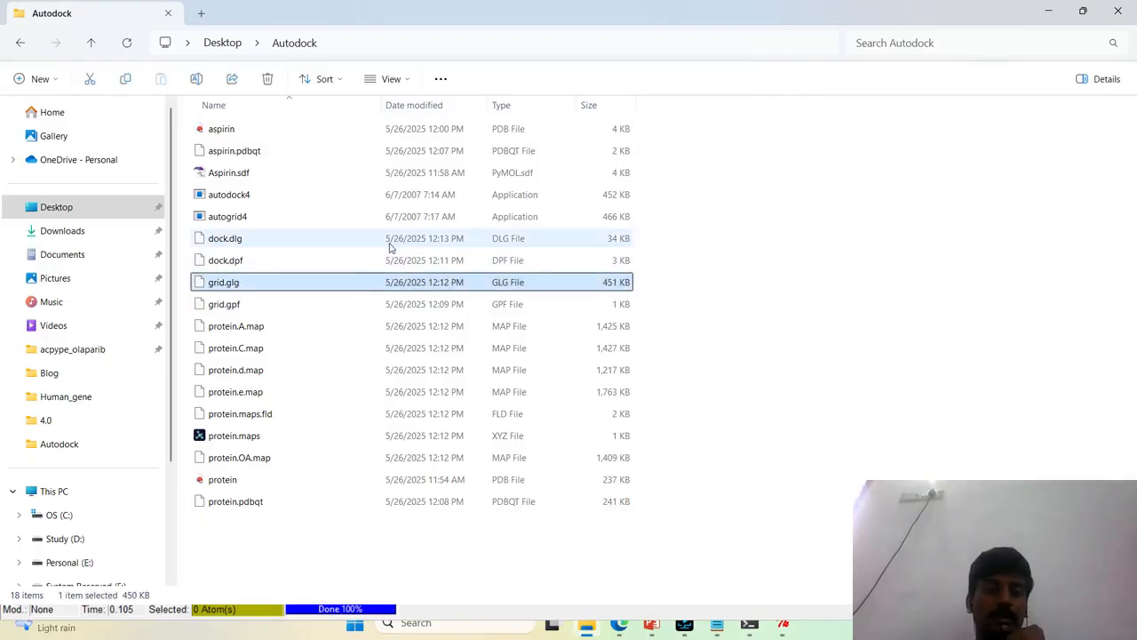
{"action": "left_click", "coordinate": [389, 240]}
{"action": "right_click", "coordinate": [391, 248]}
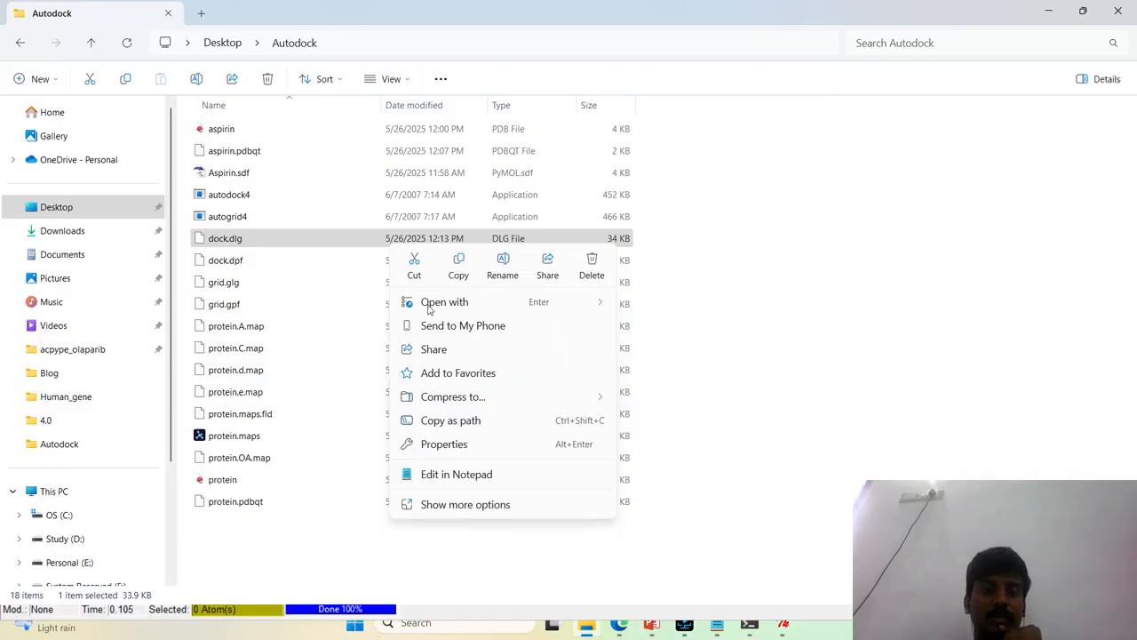
{"action": "left_click", "coordinate": [474, 475]}
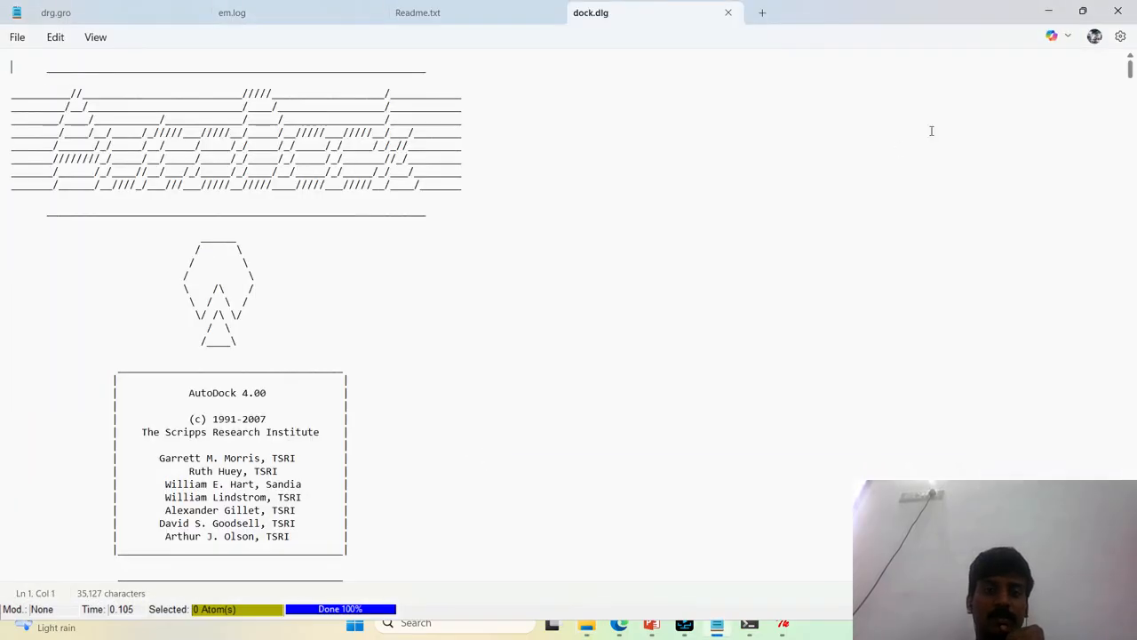
{"action": "left_click_drag", "start_coordinate": [1128, 76], "coordinate": [1130, 546]}
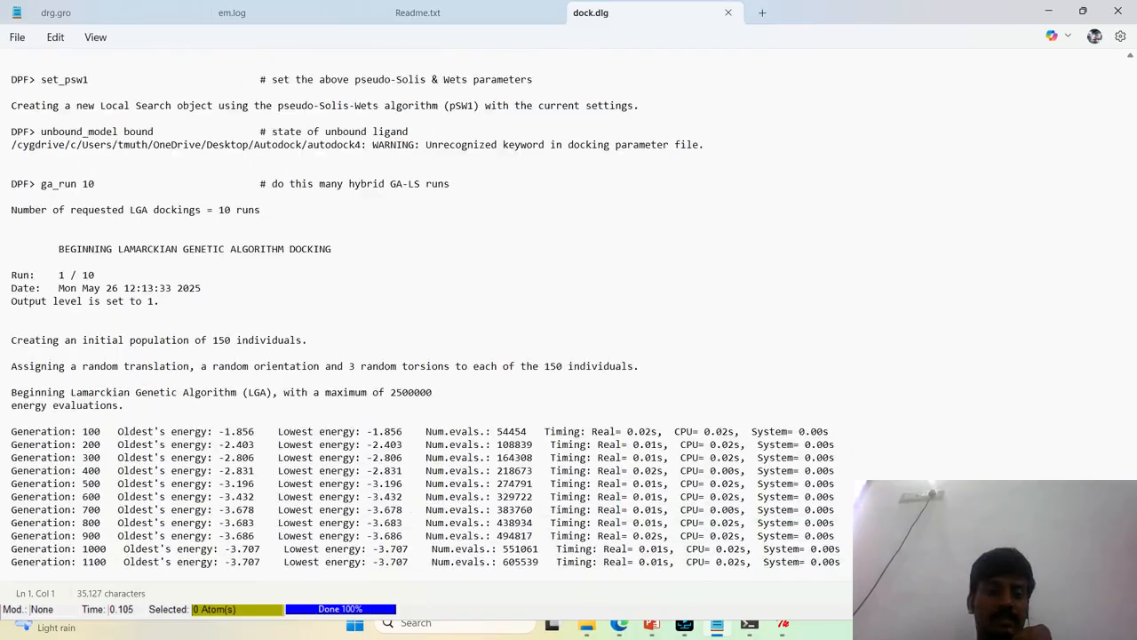
Examine the generation energies and the current run number in the docking log
{"action": "left_click_drag", "start_coordinate": [142, 444], "coordinate": [430, 632]}
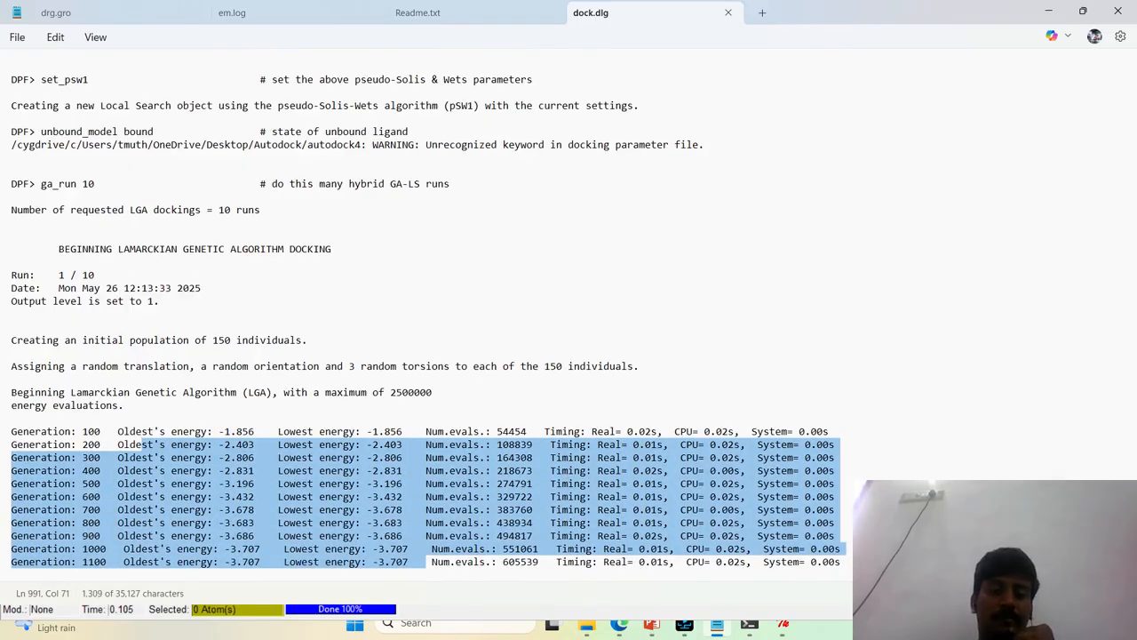
{"action": "left_click_drag", "start_coordinate": [843, 561], "coordinate": [20, 407]}
{"action": "left_click", "coordinate": [369, 277]}
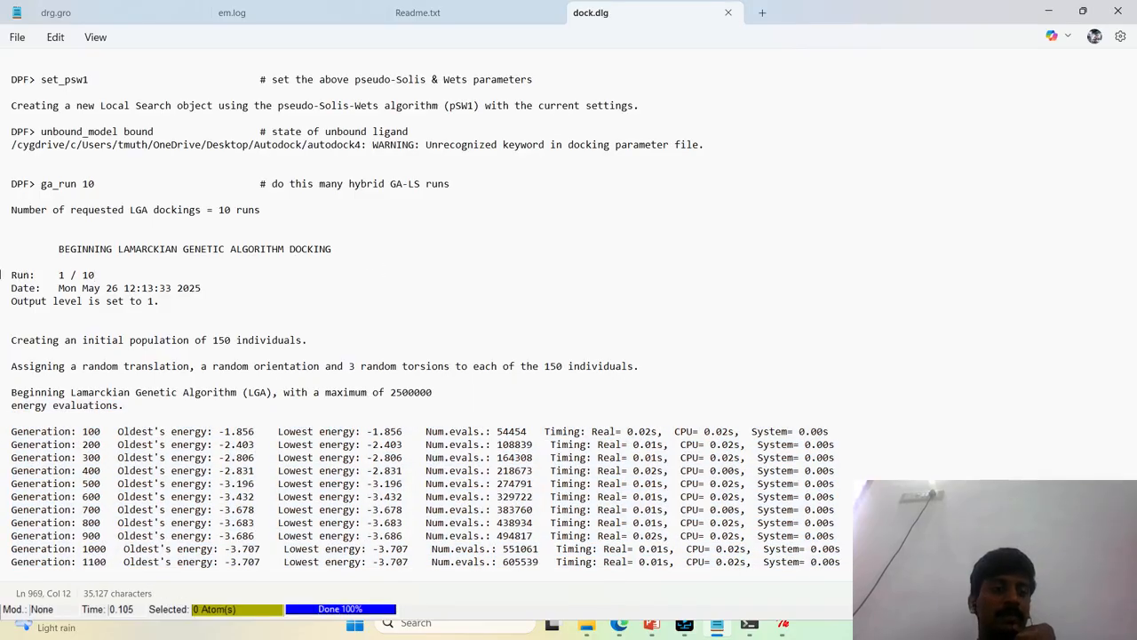
{"action": "triple_click", "coordinate": [18, 275]}
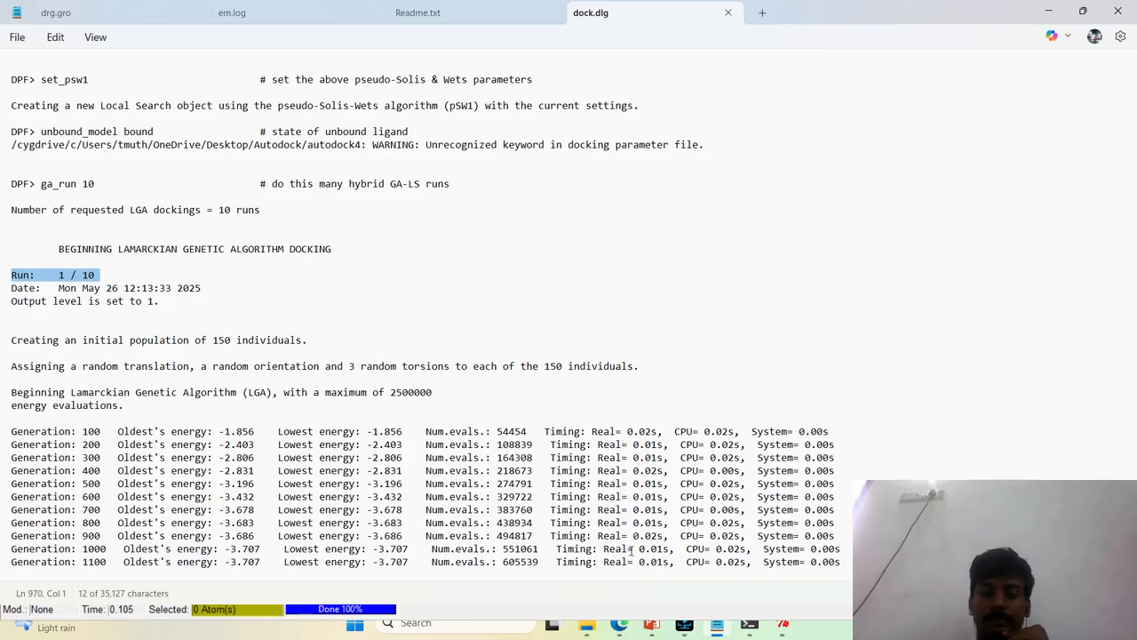
{"action": "scroll", "coordinate": [632, 550], "scroll_direction": "up", "scroll_amount": 3}
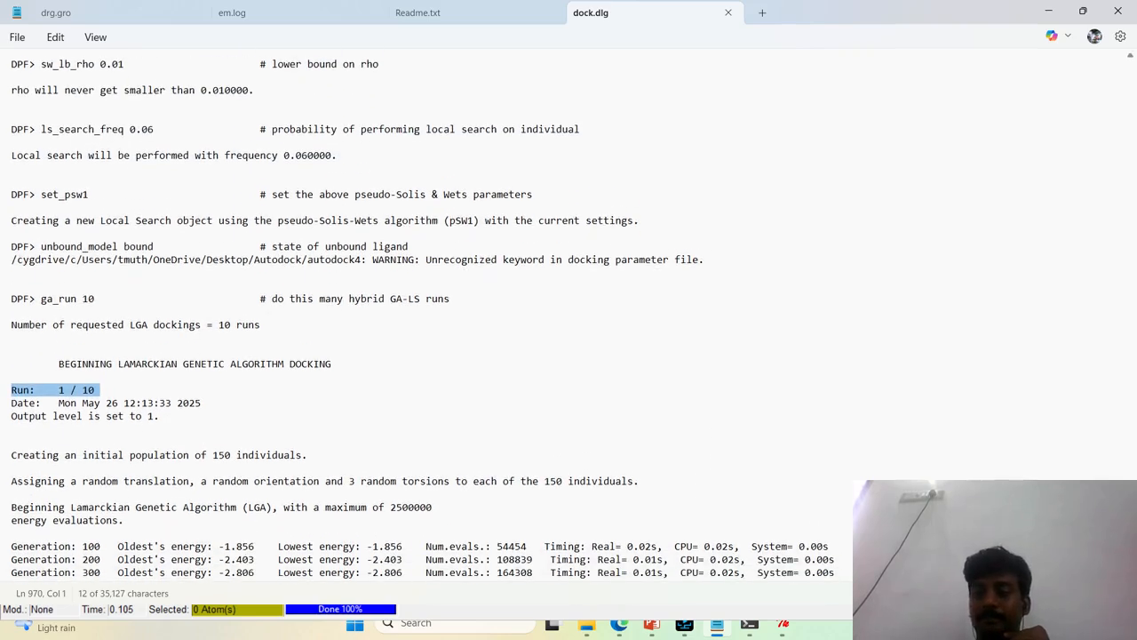
{"action": "scroll", "coordinate": [423, 302], "scroll_direction": "down", "scroll_amount": 3}
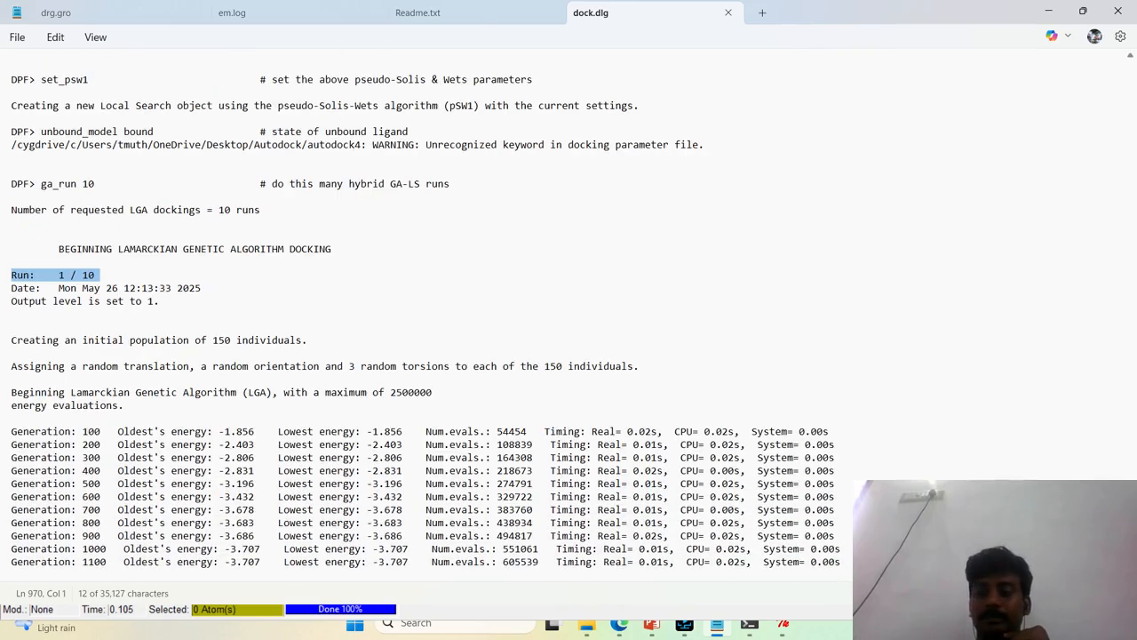
Close dock.dlg and bring the Autodock Process Manager for the running docking job to the front
{"action": "left_click", "coordinate": [729, 14]}
{"action": "left_click", "coordinate": [1116, 11]}
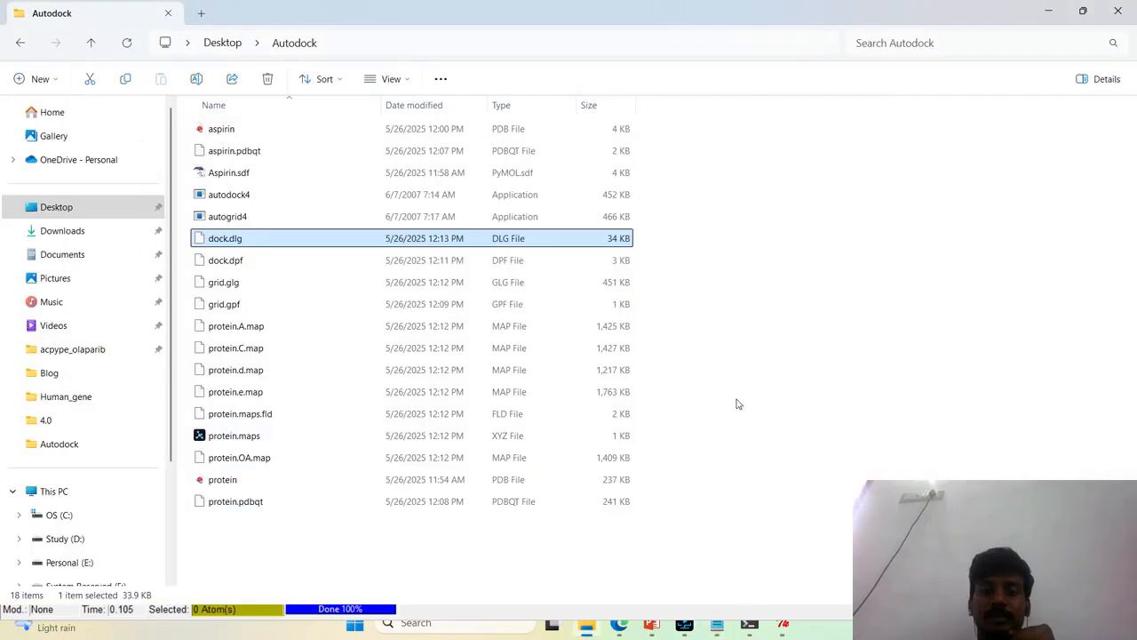
{"action": "mouse_move", "coordinate": [780, 604]}
{"action": "left_click", "coordinate": [844, 566]}
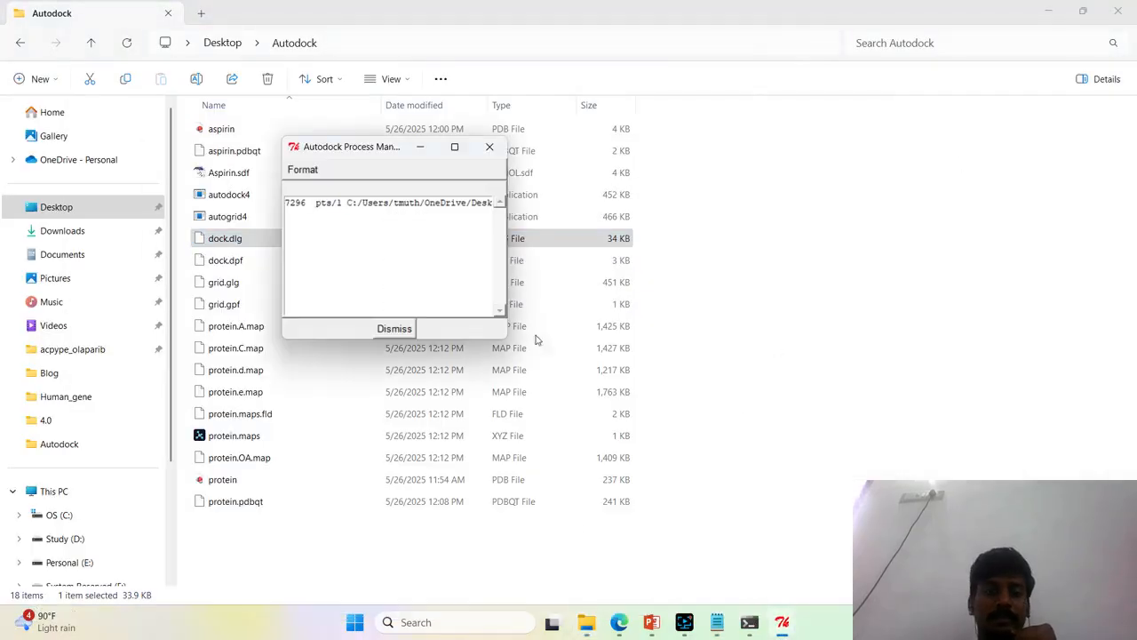
Return to the Autodock folder and refresh its file listing
{"action": "left_click", "coordinate": [598, 625]}
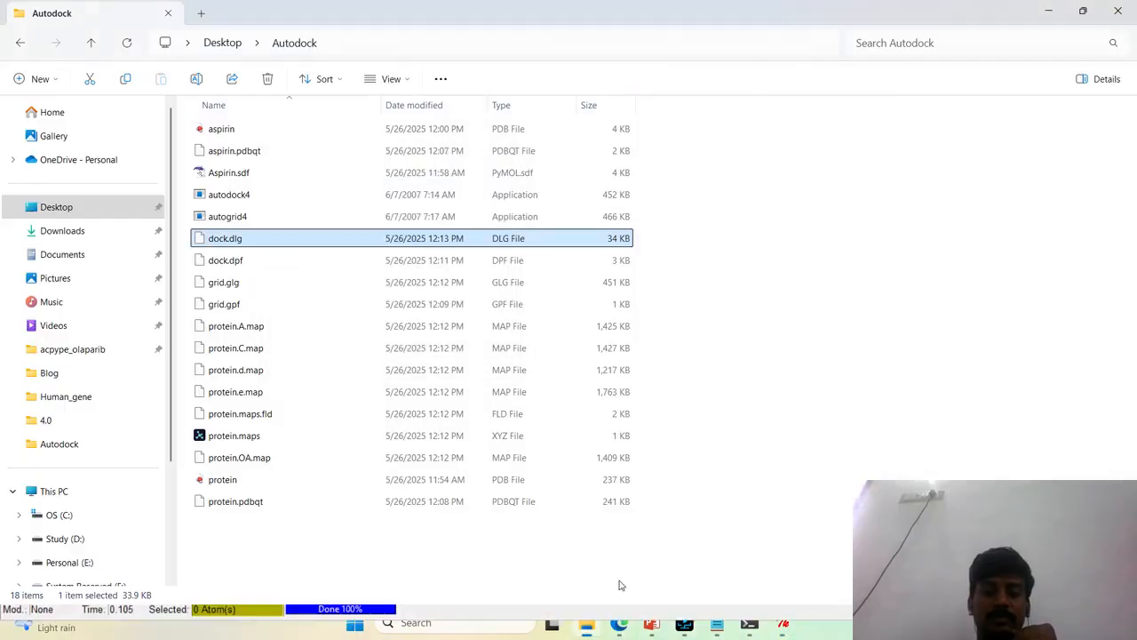
{"action": "left_click", "coordinate": [802, 477]}
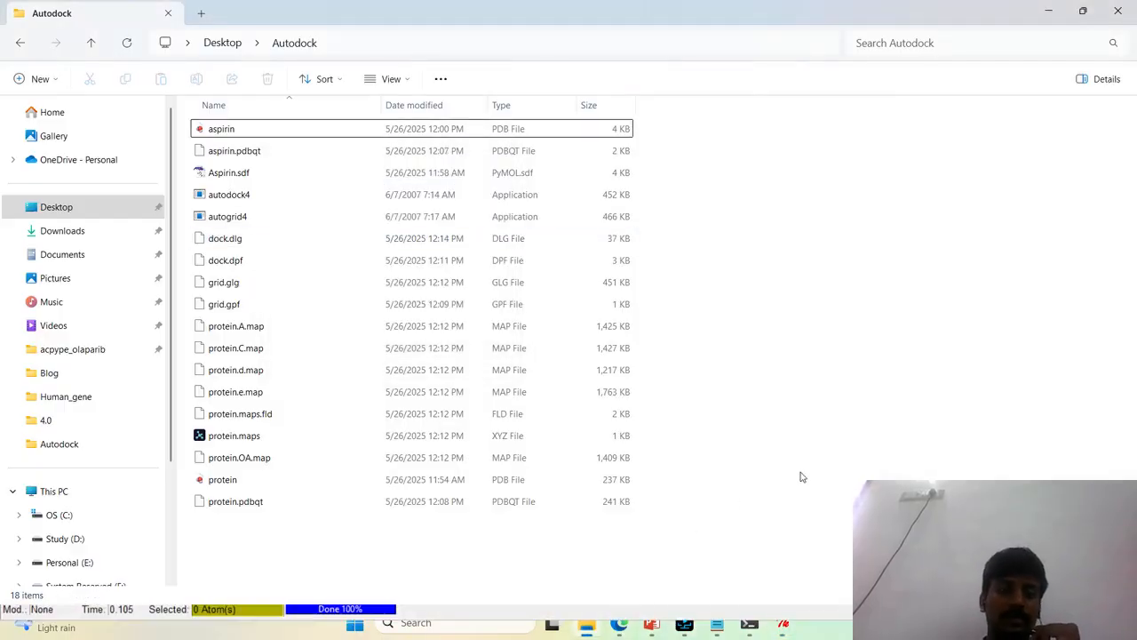
{"action": "right_click", "coordinate": [718, 288]}
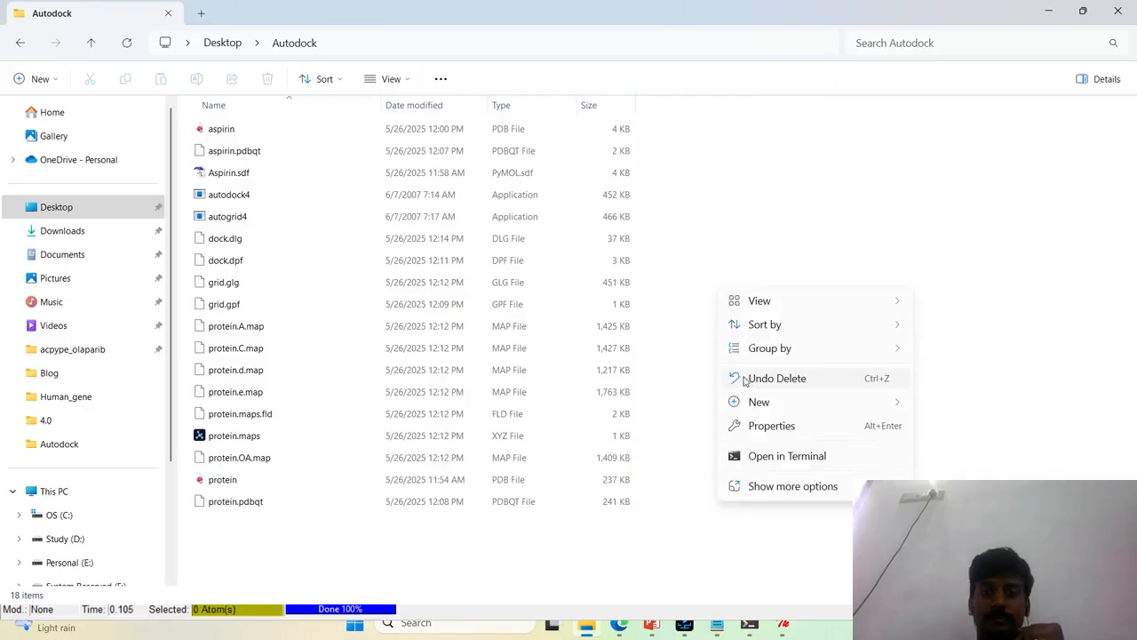
{"action": "left_click", "coordinate": [752, 486]}
{"action": "left_click", "coordinate": [761, 348]}
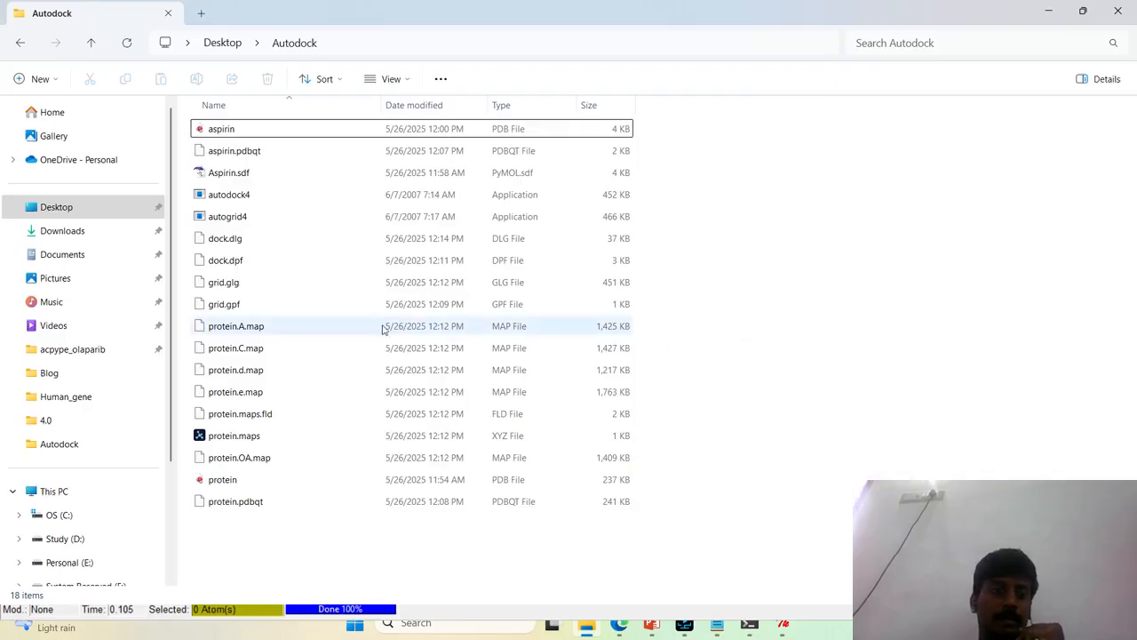
Open the refreshed docking log dock.dlg in Notepad and go to the start of its latest run
{"action": "left_click", "coordinate": [284, 249]}
{"action": "right_click", "coordinate": [284, 249]}
{"action": "left_click", "coordinate": [347, 476]}
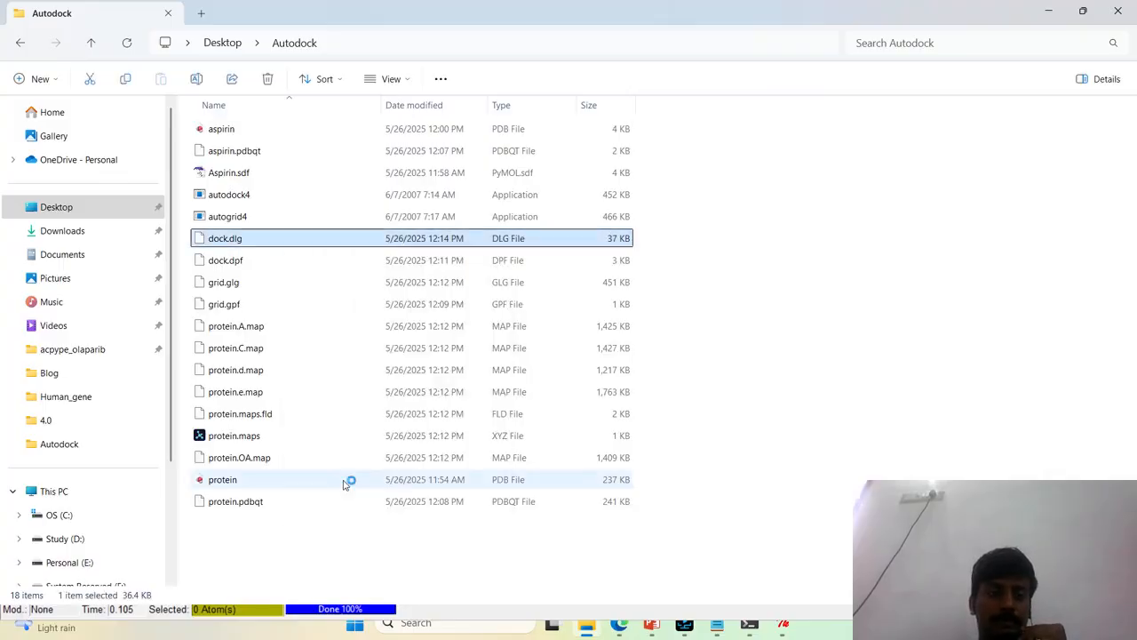
{"action": "left_click_drag", "start_coordinate": [1133, 75], "coordinate": [1131, 560]}
{"action": "scroll", "coordinate": [430, 402], "scroll_direction": "up", "scroll_amount": 4}
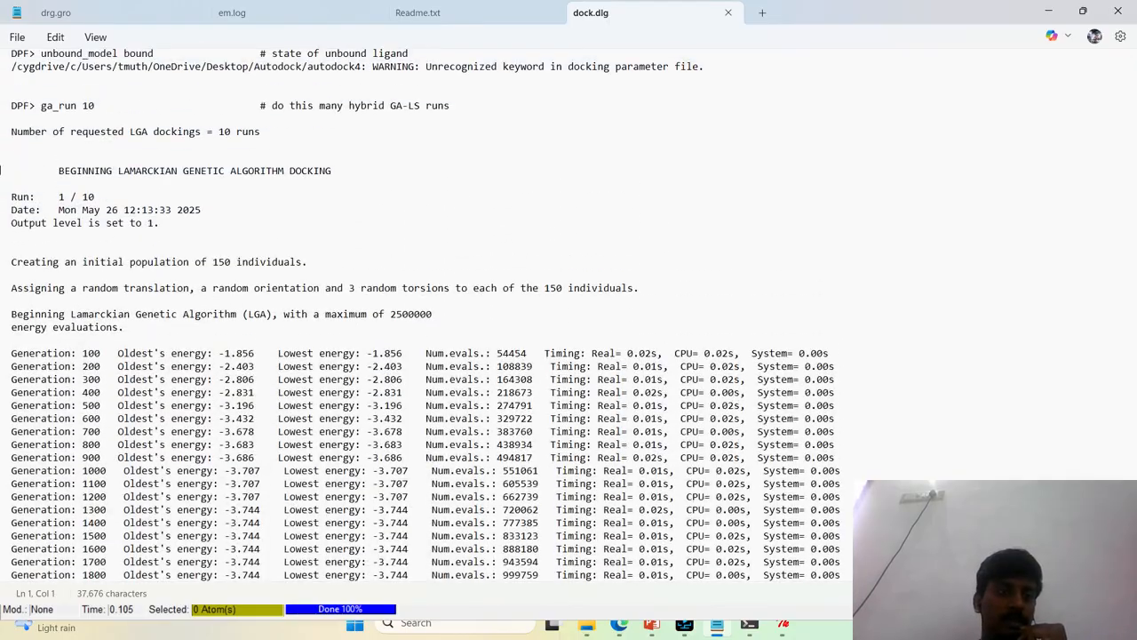
Examine the run number and generation energies in dock.dlg, close the log and minimize Notepad
{"action": "left_click_drag", "start_coordinate": [59, 201], "coordinate": [160, 222]}
{"action": "scroll", "coordinate": [230, 388], "scroll_direction": "down", "scroll_amount": 4}
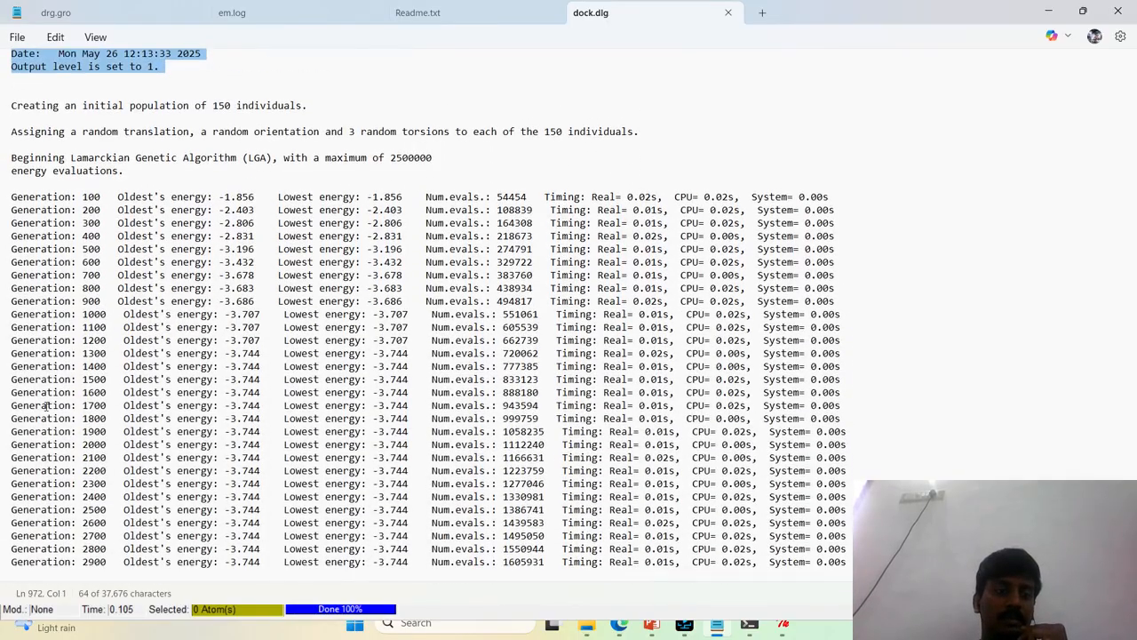
{"action": "left_click_drag", "start_coordinate": [47, 405], "coordinate": [190, 565]}
{"action": "left_click", "coordinate": [61, 563]}
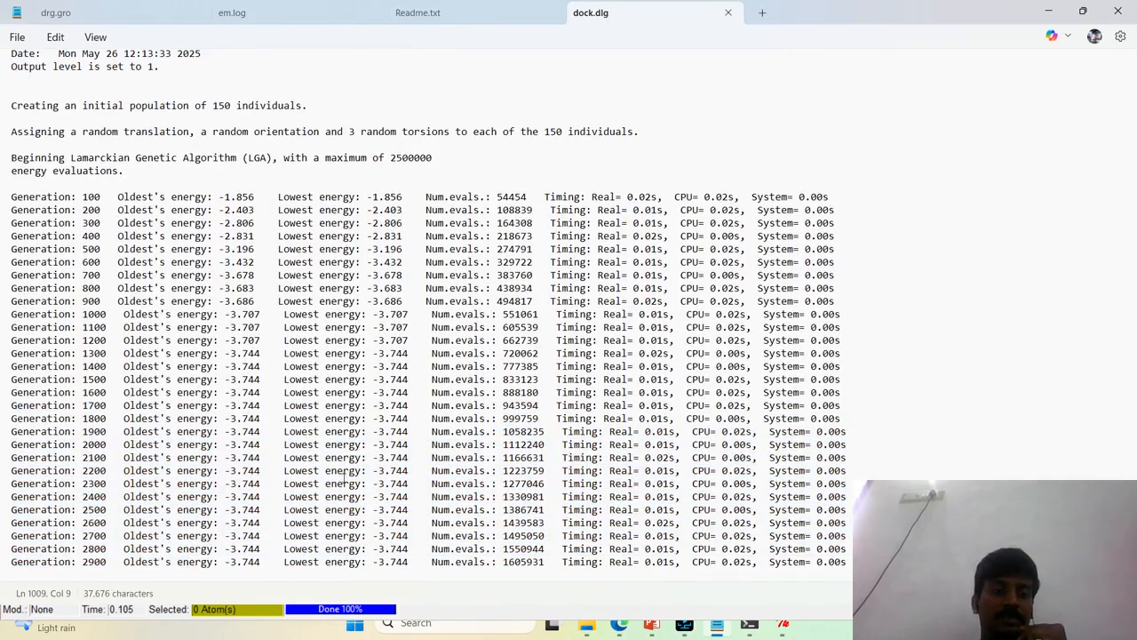
{"action": "left_click", "coordinate": [722, 16]}
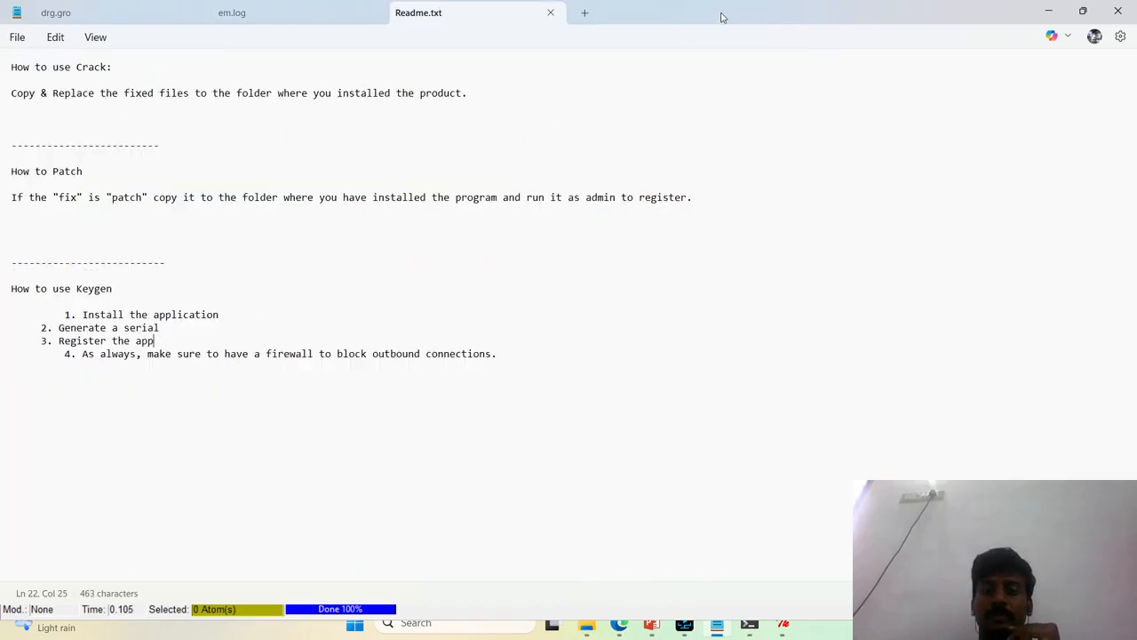
{"action": "left_click", "coordinate": [1051, 10]}
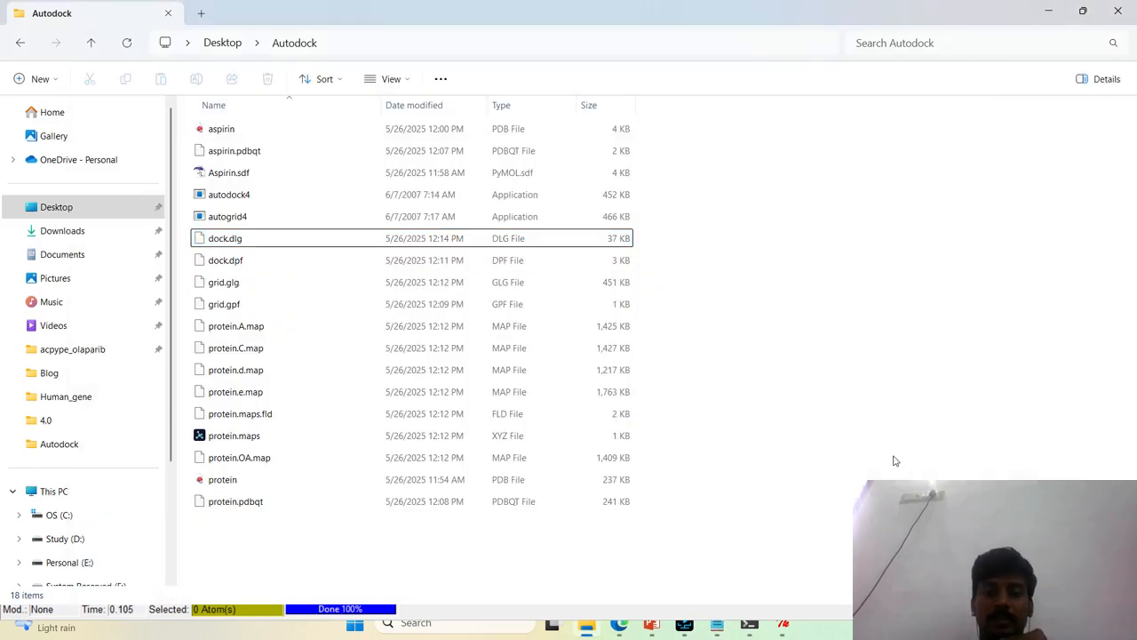
{"action": "left_click", "coordinate": [686, 626]}
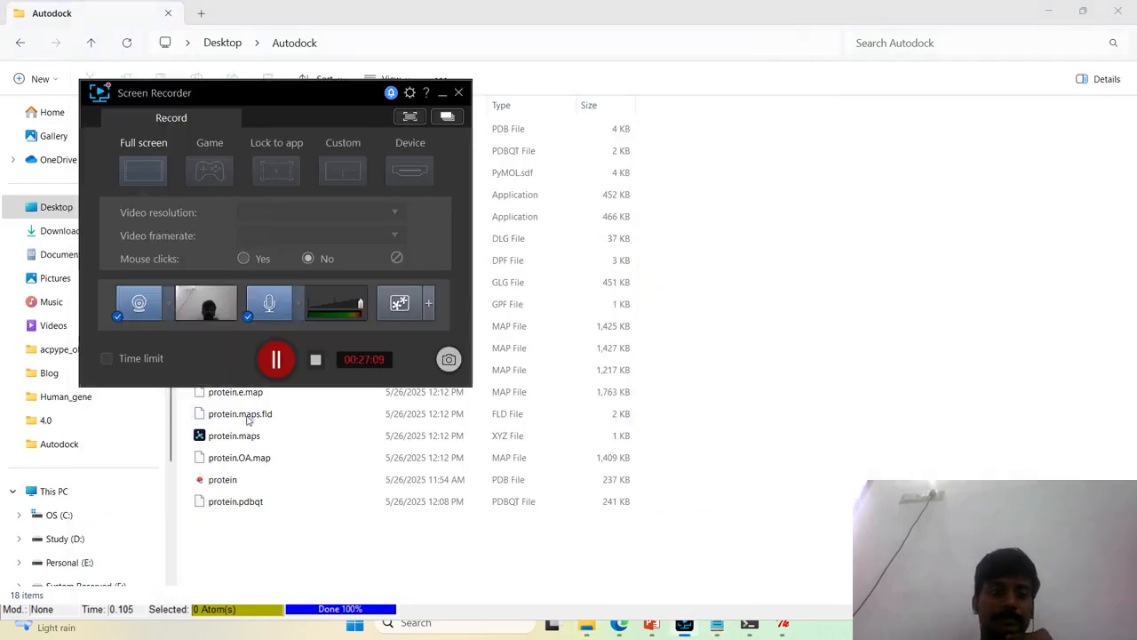
{"action": "left_click", "coordinate": [276, 356]}
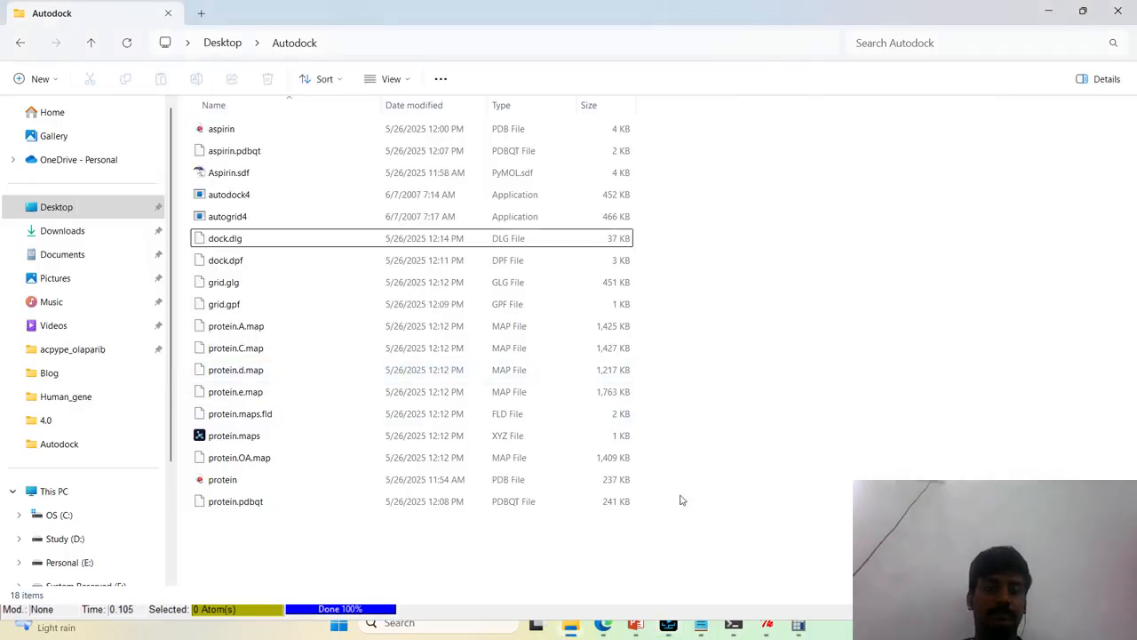
{"action": "mouse_move", "coordinate": [668, 627]}
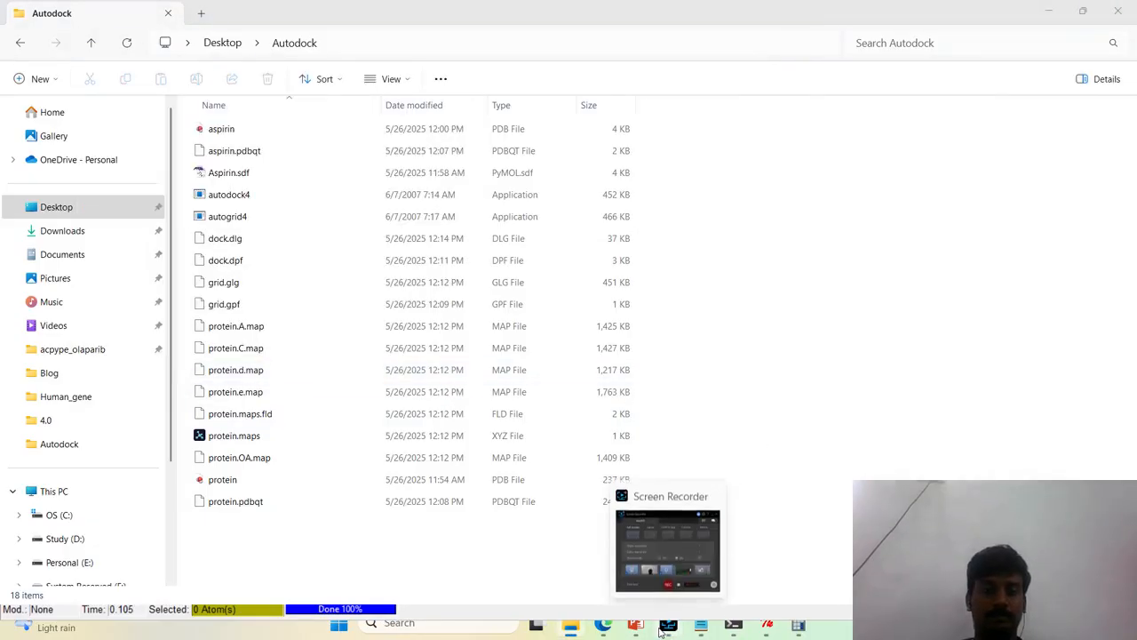
{"action": "left_click", "coordinate": [661, 543]}
{"action": "left_click", "coordinate": [793, 396]}
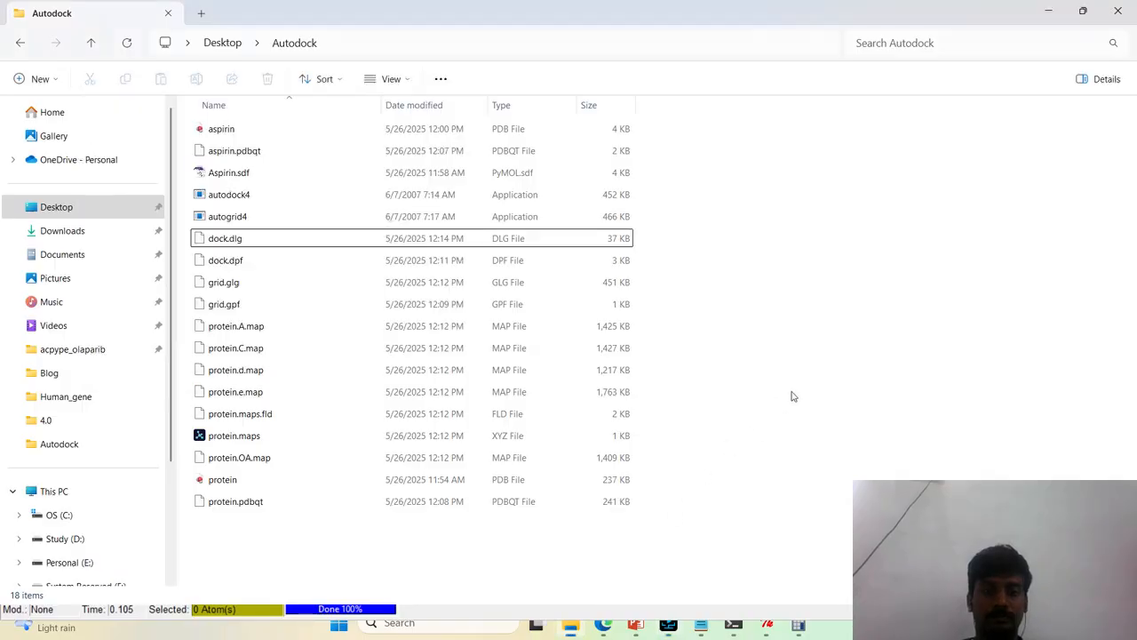
Check the docking job in the Autodock Process Manager and refresh the Autodock folder listing again
{"action": "left_click", "coordinate": [769, 626]}
{"action": "left_click", "coordinate": [840, 556]}
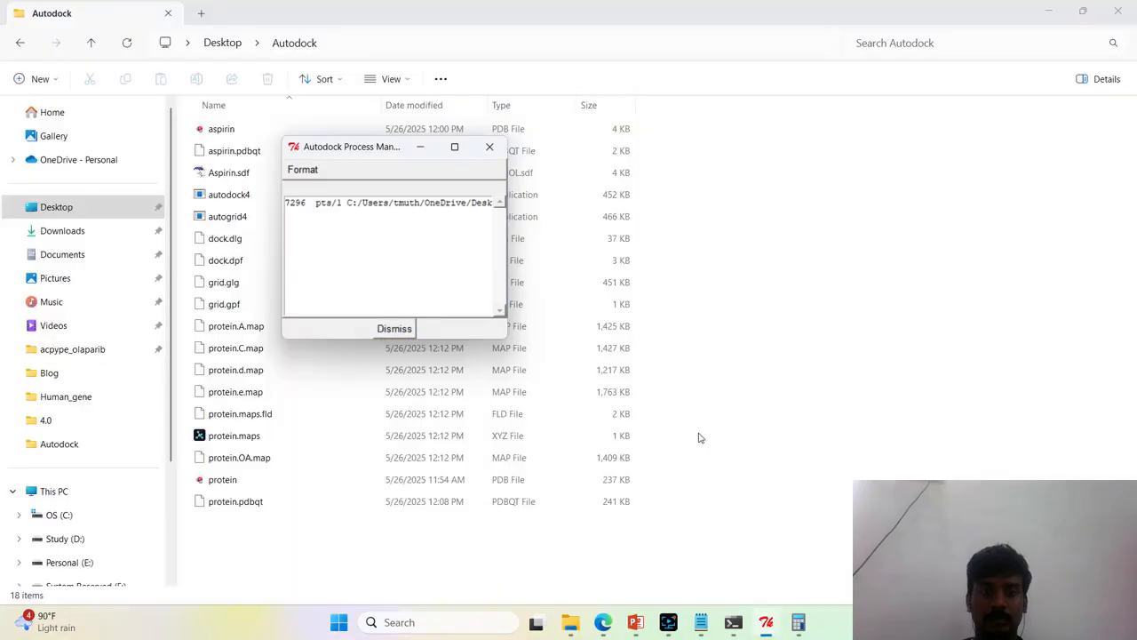
{"action": "right_click", "coordinate": [761, 521]}
{"action": "left_click", "coordinate": [819, 501]}
{"action": "left_click", "coordinate": [811, 360]}
{"action": "right_click", "coordinate": [761, 271]}
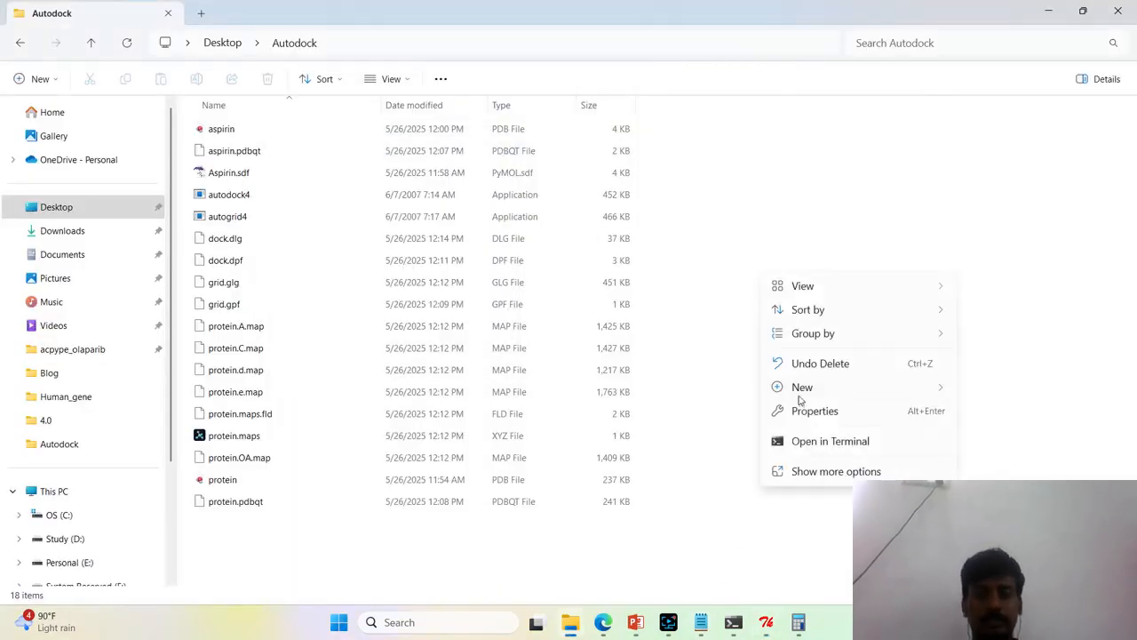
{"action": "left_click", "coordinate": [819, 473]}
{"action": "left_click", "coordinate": [800, 329]}
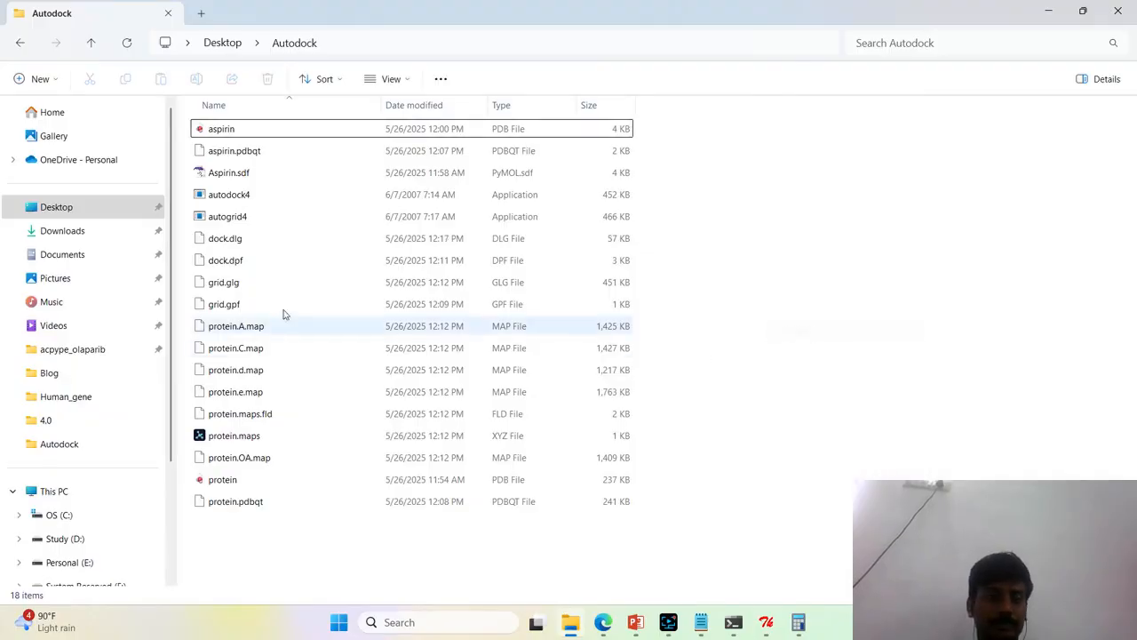
Reopen the updated dock.dlg from the Autodock folder in Notepad and jump to its end
{"action": "left_click", "coordinate": [303, 261]}
{"action": "left_click", "coordinate": [325, 240]}
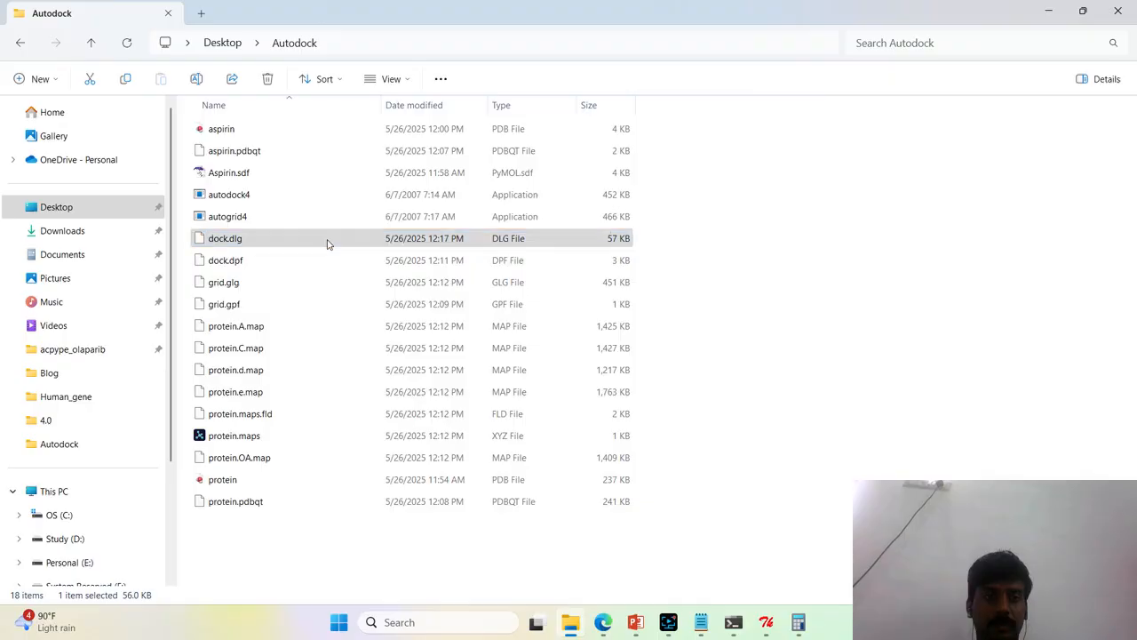
{"action": "right_click", "coordinate": [326, 242]}
{"action": "left_click", "coordinate": [365, 469]}
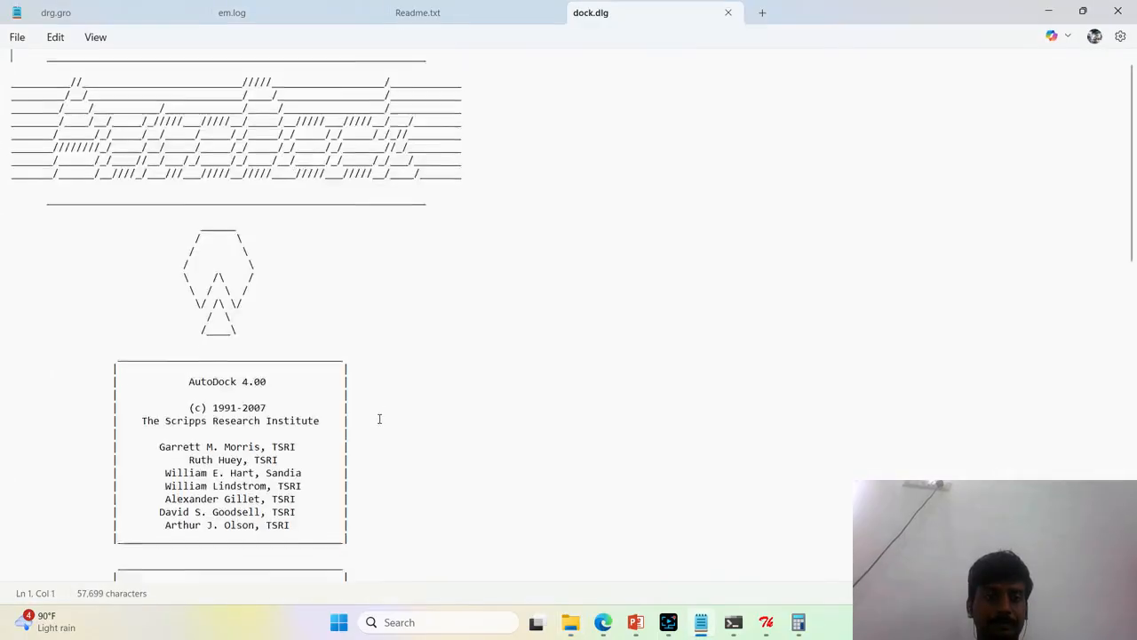
{"action": "scroll", "coordinate": [960, 201], "scroll_direction": "down", "scroll_amount": 9}
{"action": "left_click_drag", "start_coordinate": [1133, 87], "coordinate": [1134, 506]}
Examine the current run number and the previous run's docked-state energies in dock.dlg, close the log and minimize Notepad
{"action": "scroll", "coordinate": [427, 311], "scroll_direction": "up", "scroll_amount": 2}
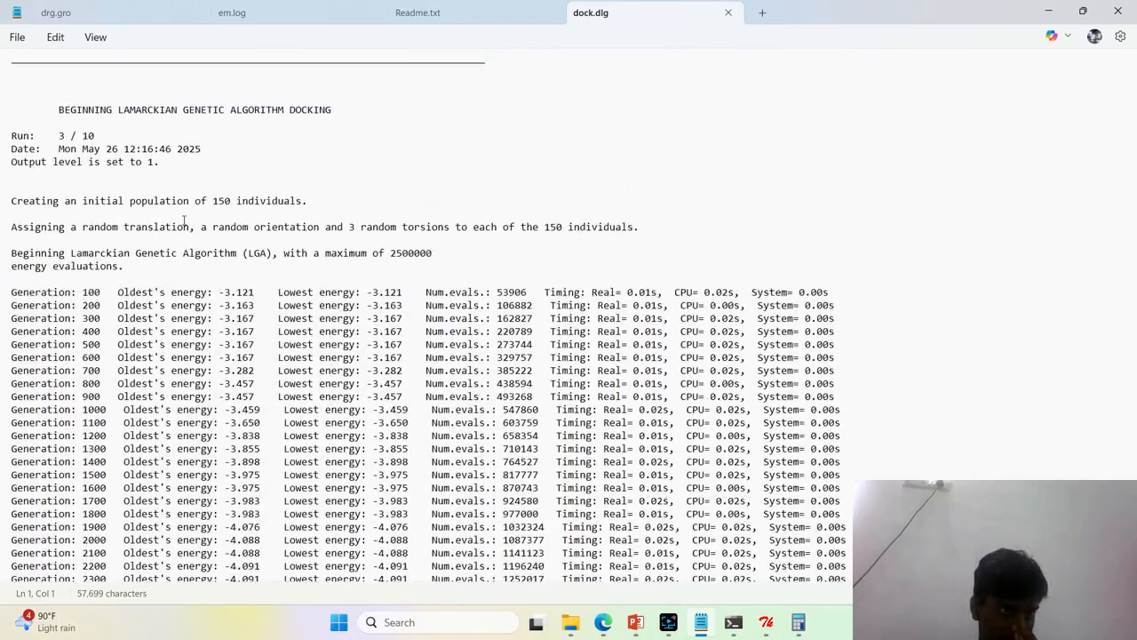
{"action": "left_click", "coordinate": [59, 157]}
{"action": "left_click_drag", "start_coordinate": [63, 158], "coordinate": [83, 157]}
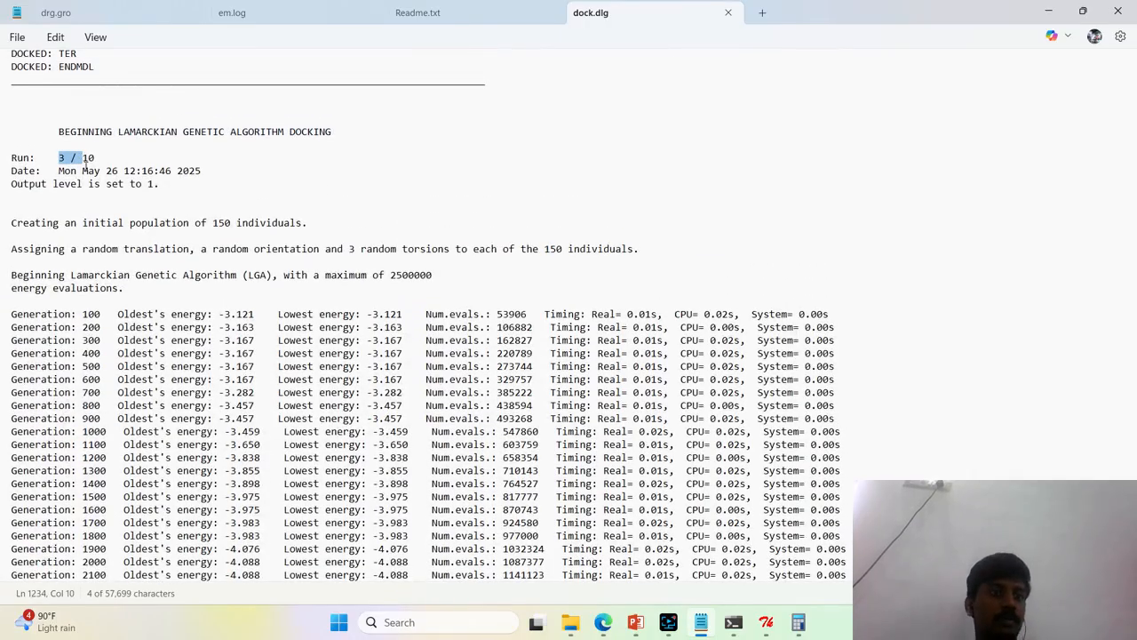
{"action": "scroll", "coordinate": [571, 293], "scroll_direction": "up", "scroll_amount": 20}
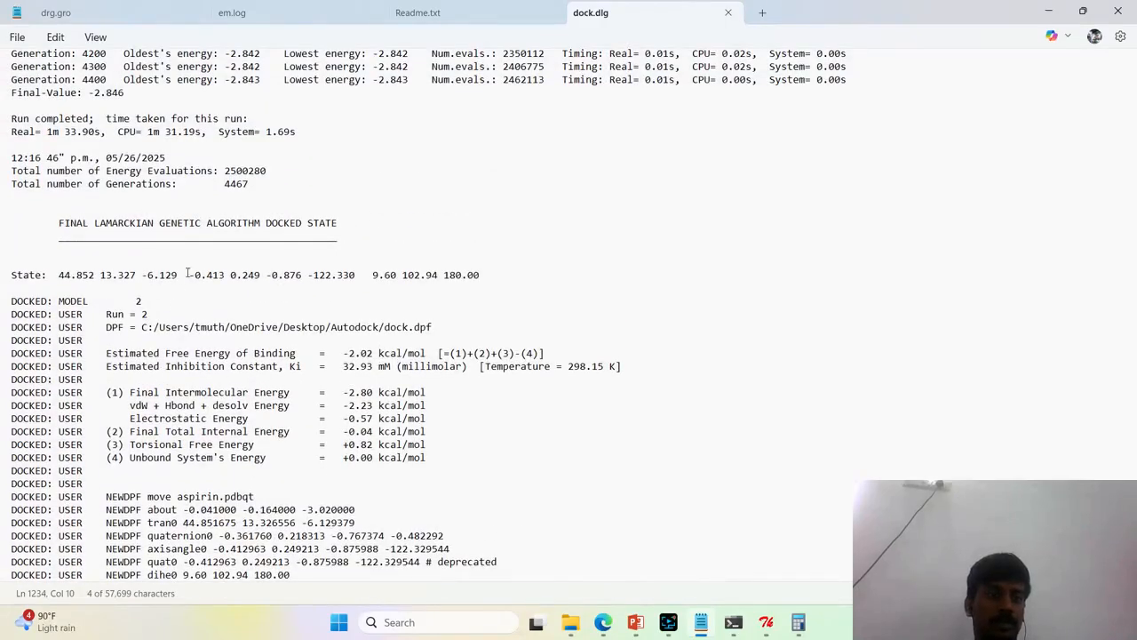
{"action": "scroll", "coordinate": [371, 396], "scroll_direction": "down", "scroll_amount": 5}
{"action": "scroll", "coordinate": [371, 396], "scroll_direction": "down", "scroll_amount": 2}
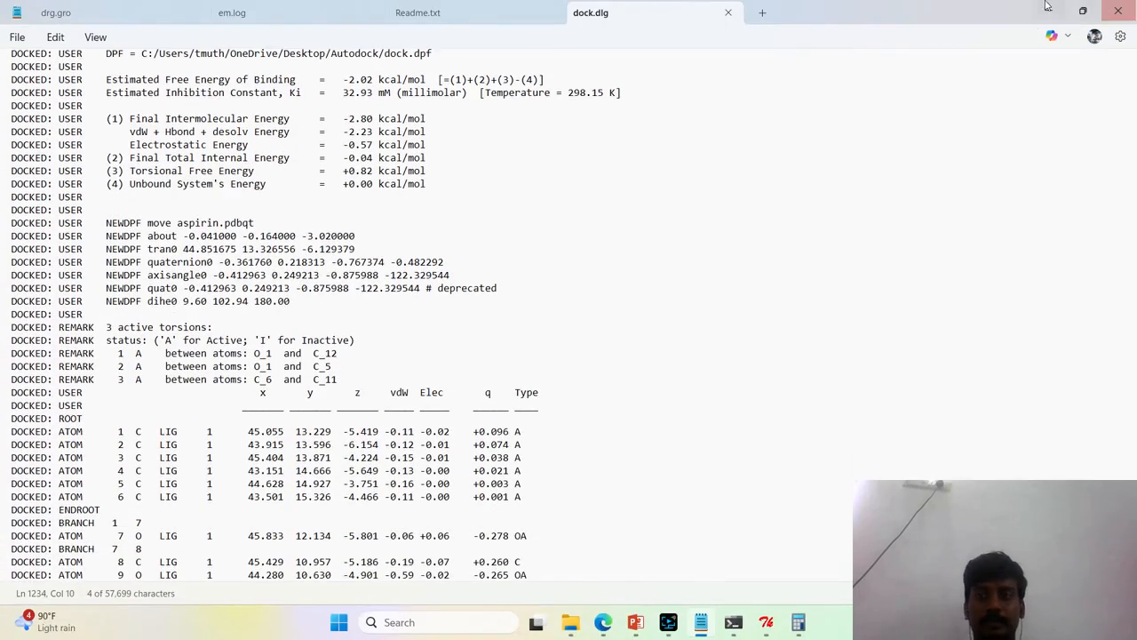
{"action": "left_click", "coordinate": [728, 12]}
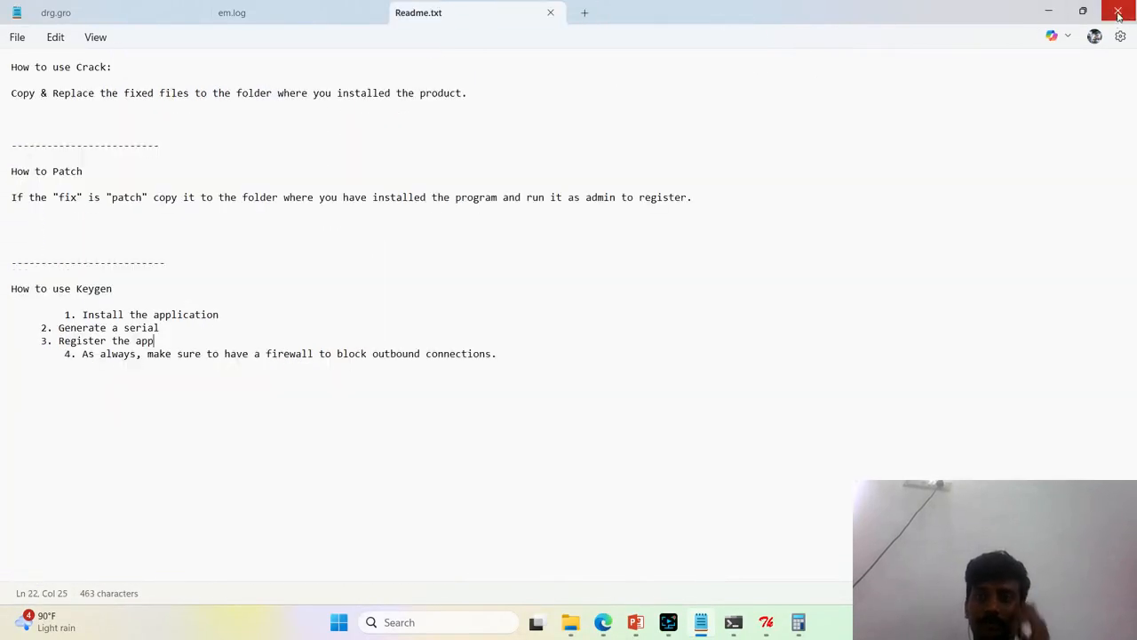
{"action": "left_click", "coordinate": [1048, 13]}
Switch to Microsoft Edge and search the web for "ligplot download" in a new tab
{"action": "left_click", "coordinate": [604, 624]}
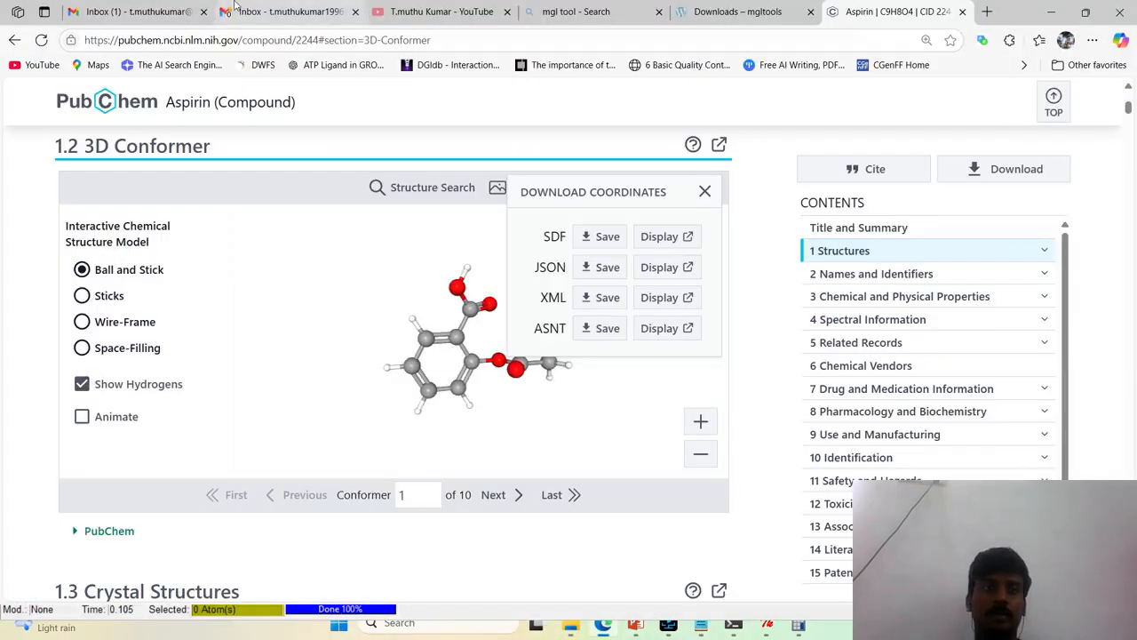
{"action": "left_click", "coordinate": [164, 7]}
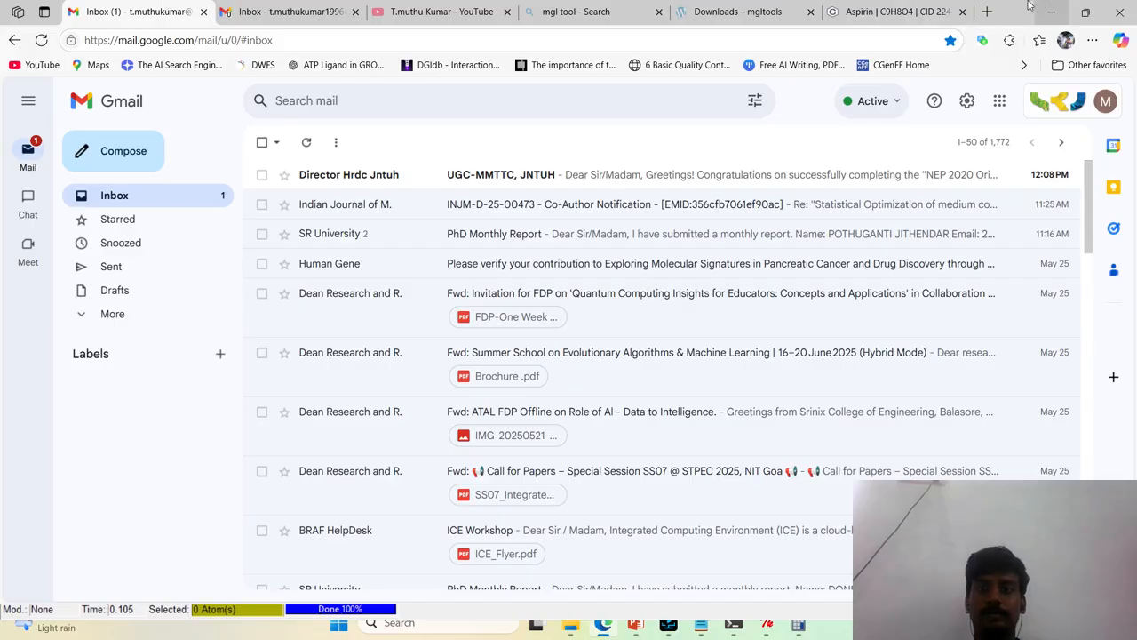
{"action": "left_click", "coordinate": [924, 11]}
{"action": "left_click", "coordinate": [985, 12]}
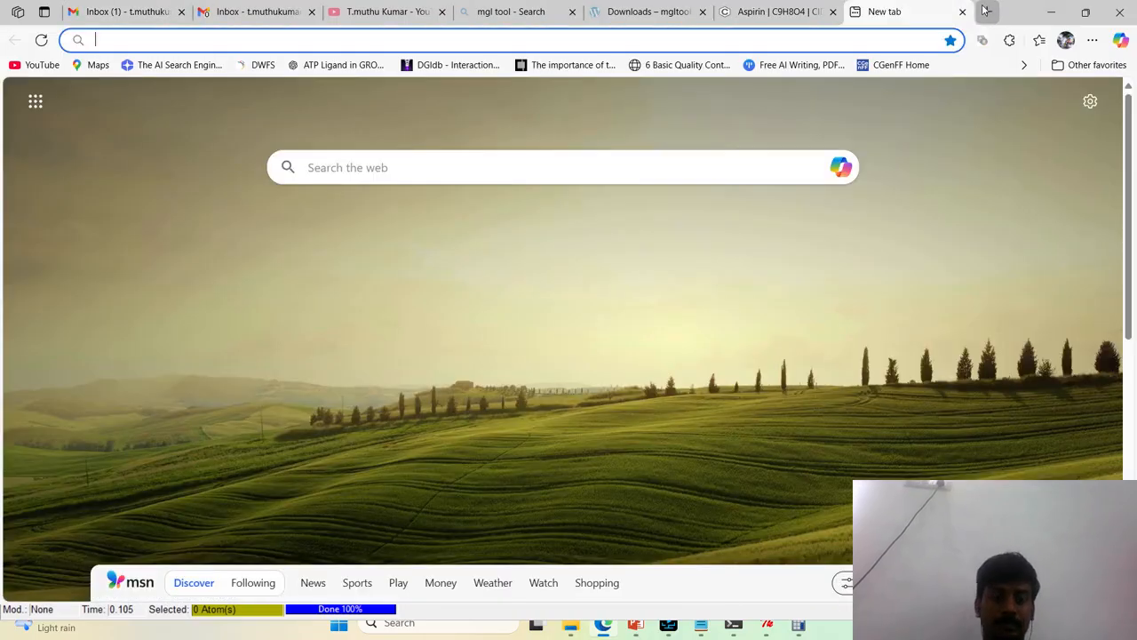
{"action": "type", "text": "Ligplo"}
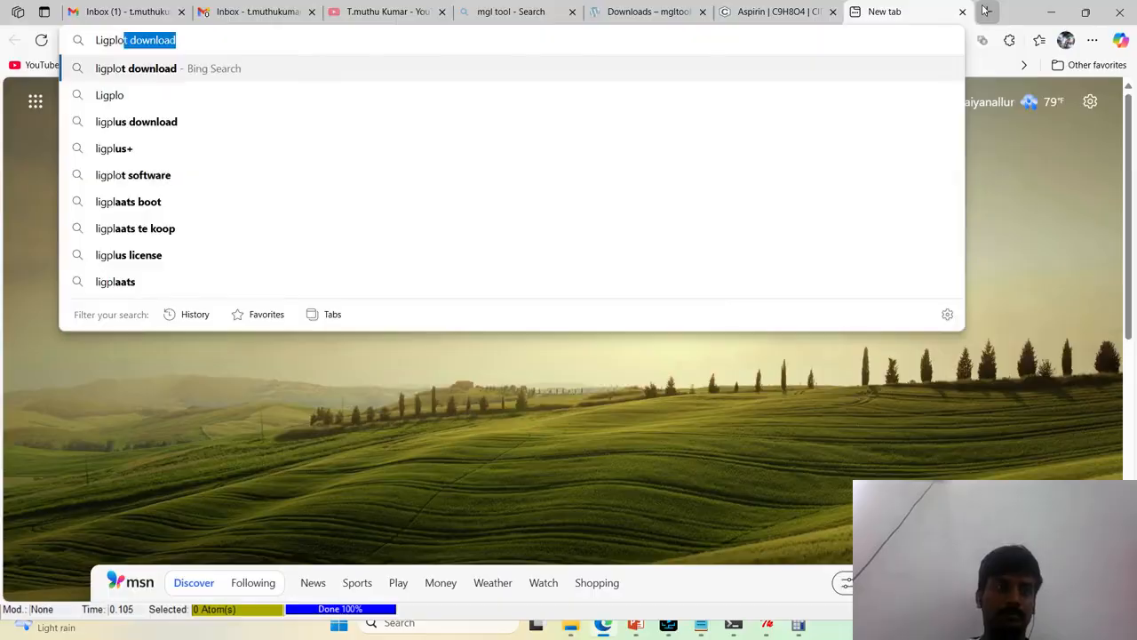
{"action": "key", "text": "Return"}
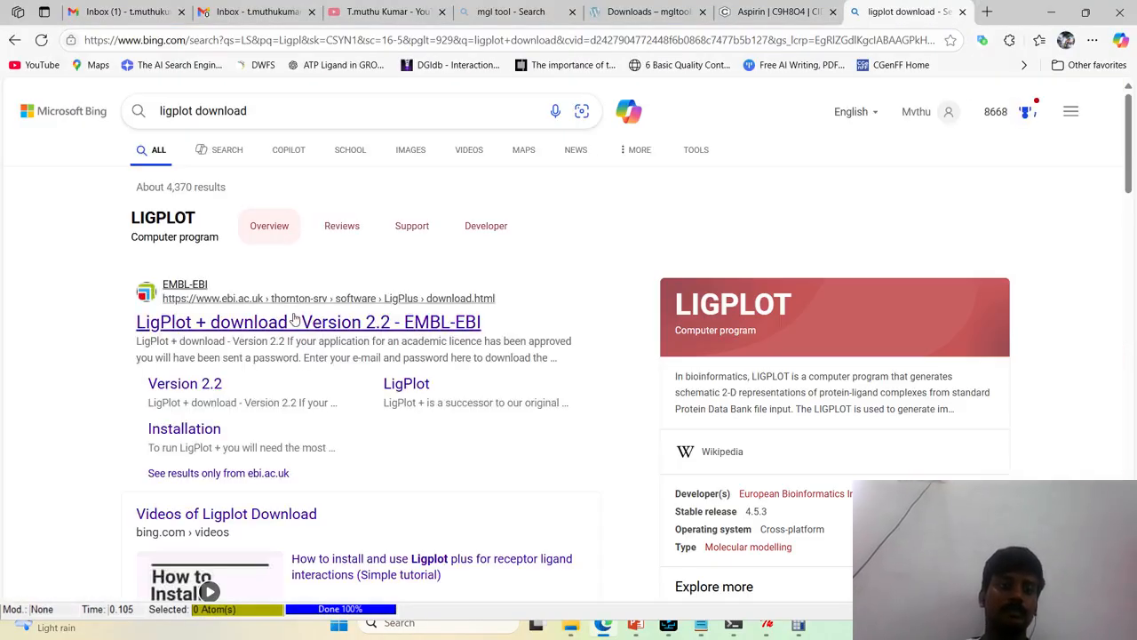
Open the SBGrid Consortium result for LigPlot+ and look over its software page
{"action": "scroll", "coordinate": [293, 321], "scroll_direction": "down", "scroll_amount": 4}
{"action": "scroll", "coordinate": [294, 318], "scroll_direction": "down", "scroll_amount": 5}
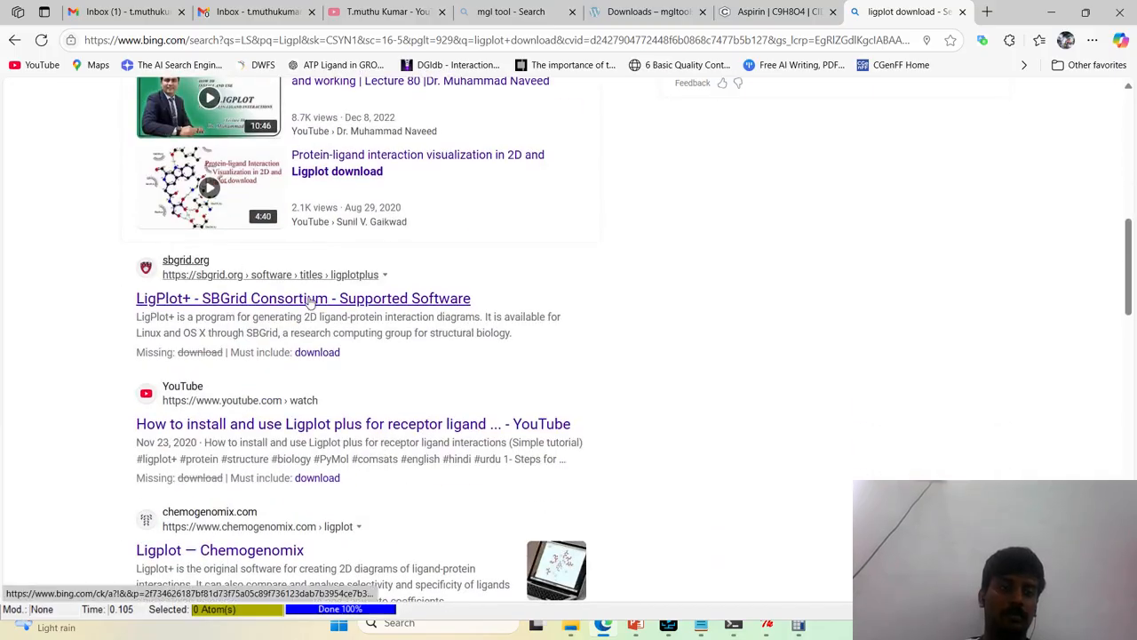
{"action": "left_click", "coordinate": [308, 300]}
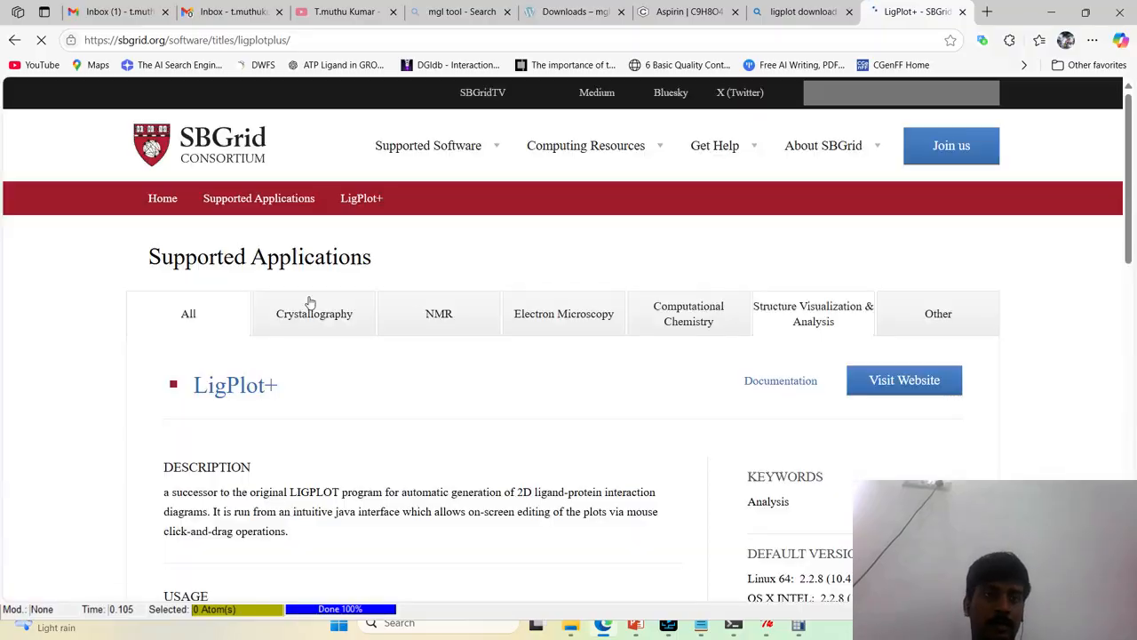
{"action": "scroll", "coordinate": [342, 321], "scroll_direction": "down", "scroll_amount": 3}
{"action": "scroll", "coordinate": [204, 305], "scroll_direction": "up", "scroll_amount": 2}
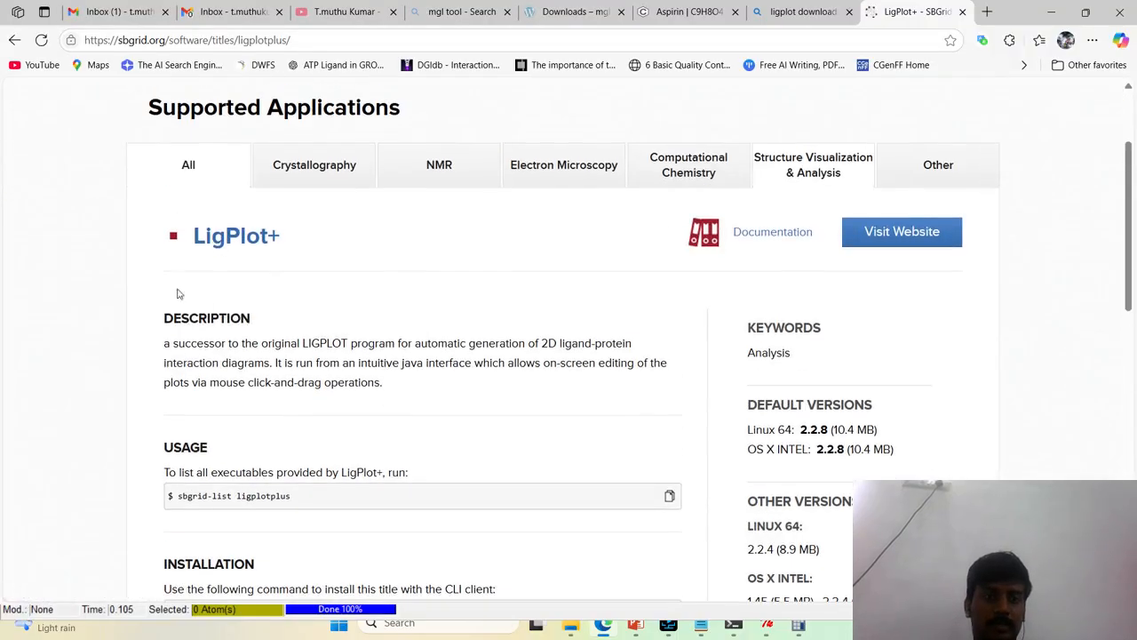
Return to the search results, open EMBL-EBI's LigPlot+ Version 2.2 download page and view its licence login form
{"action": "left_click", "coordinate": [792, 11]}
{"action": "scroll", "coordinate": [584, 277], "scroll_direction": "up", "scroll_amount": 4}
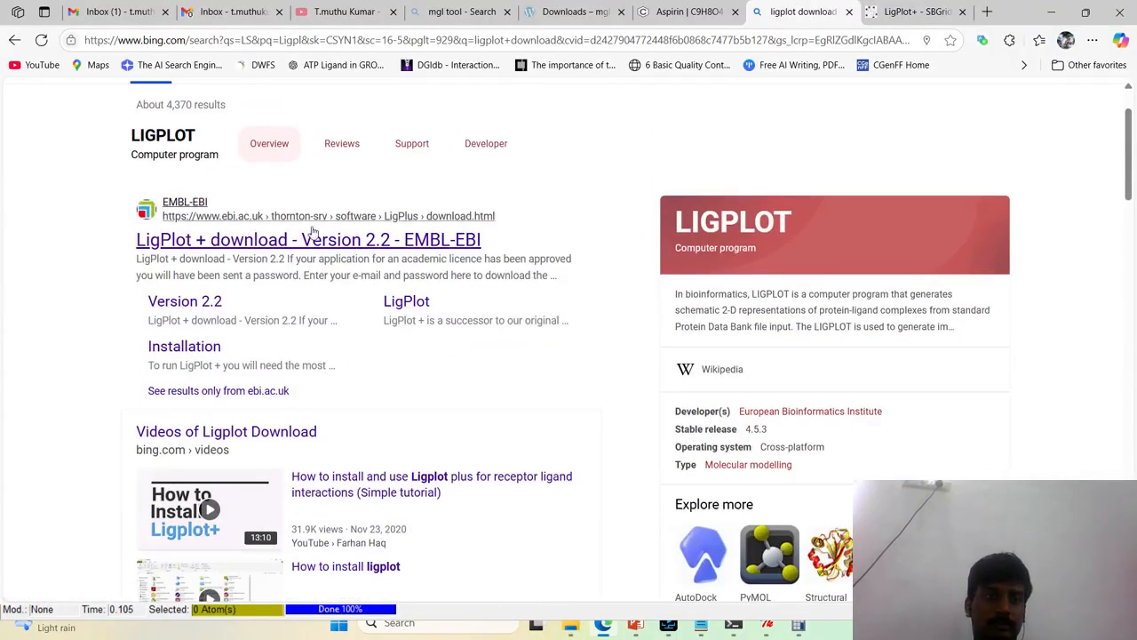
{"action": "left_click", "coordinate": [314, 234]}
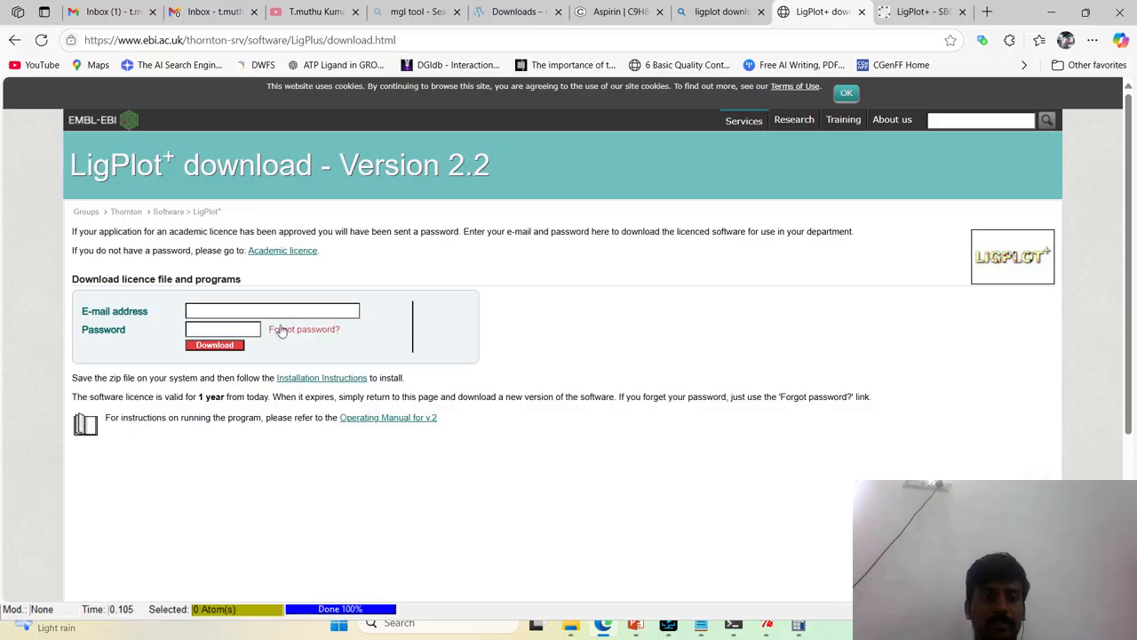
{"action": "left_click", "coordinate": [222, 311]}
{"action": "left_click", "coordinate": [108, 350]}
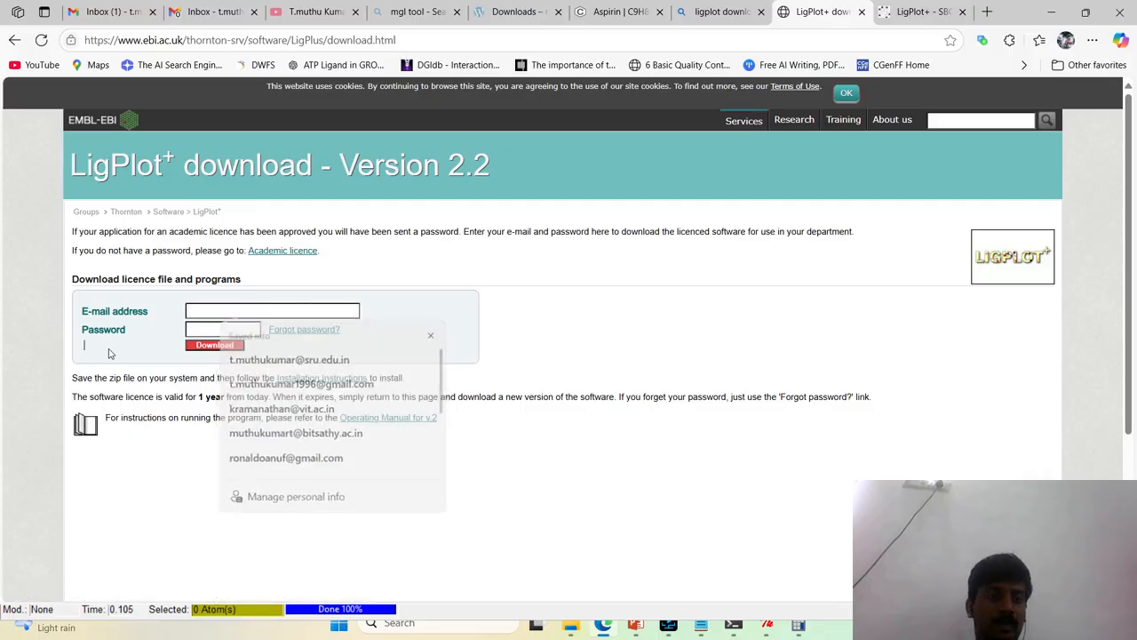
Open the Academic licence page from the LigPlot+ download page in a new tab and switch to it
{"action": "left_click_drag", "start_coordinate": [211, 254], "coordinate": [260, 252]}
{"action": "left_click", "coordinate": [418, 273]}
{"action": "right_click", "coordinate": [297, 255]}
{"action": "left_click", "coordinate": [324, 268]}
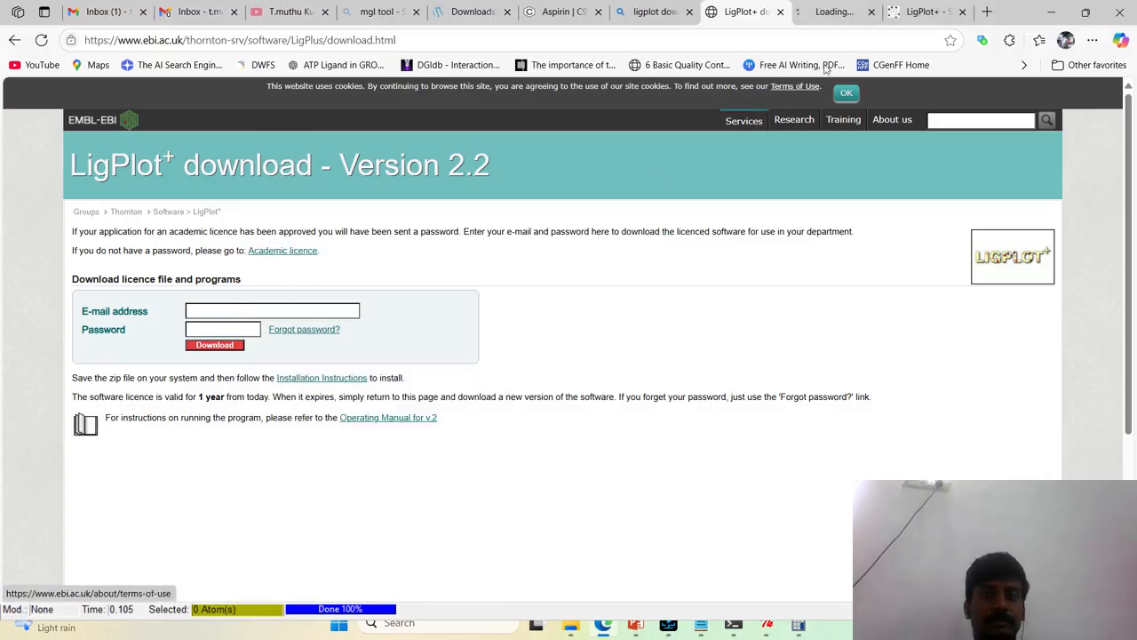
{"action": "left_click", "coordinate": [834, 11]}
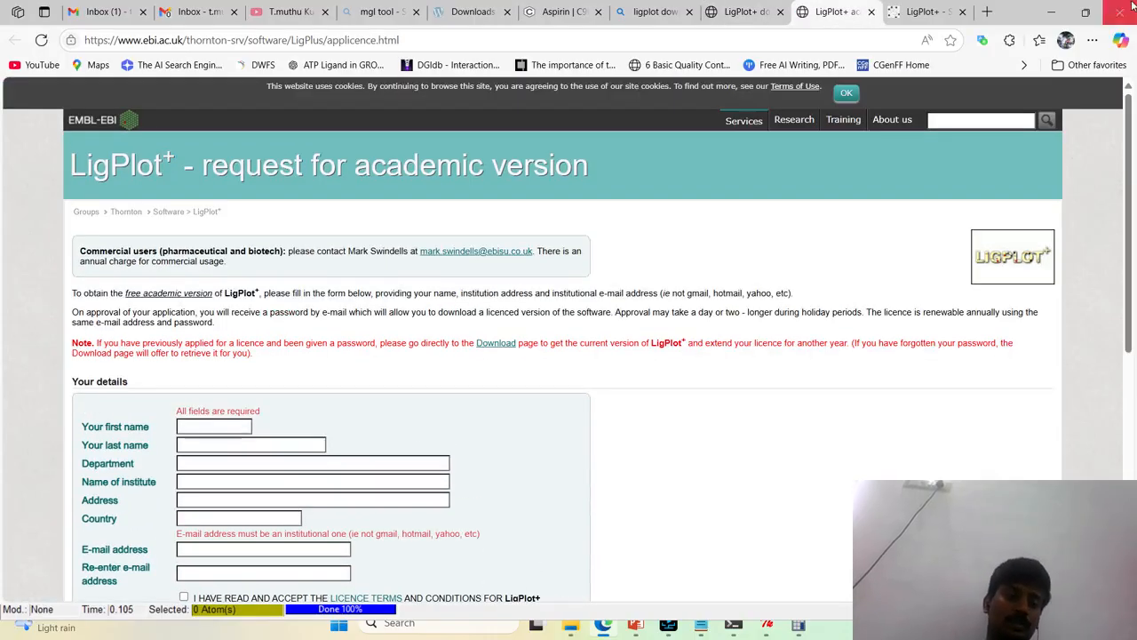
Review the academic licence request form's required details, institutional e-mail requirement, licence terms and note about previous applicants
{"action": "scroll", "coordinate": [137, 240], "scroll_direction": "down", "scroll_amount": 3}
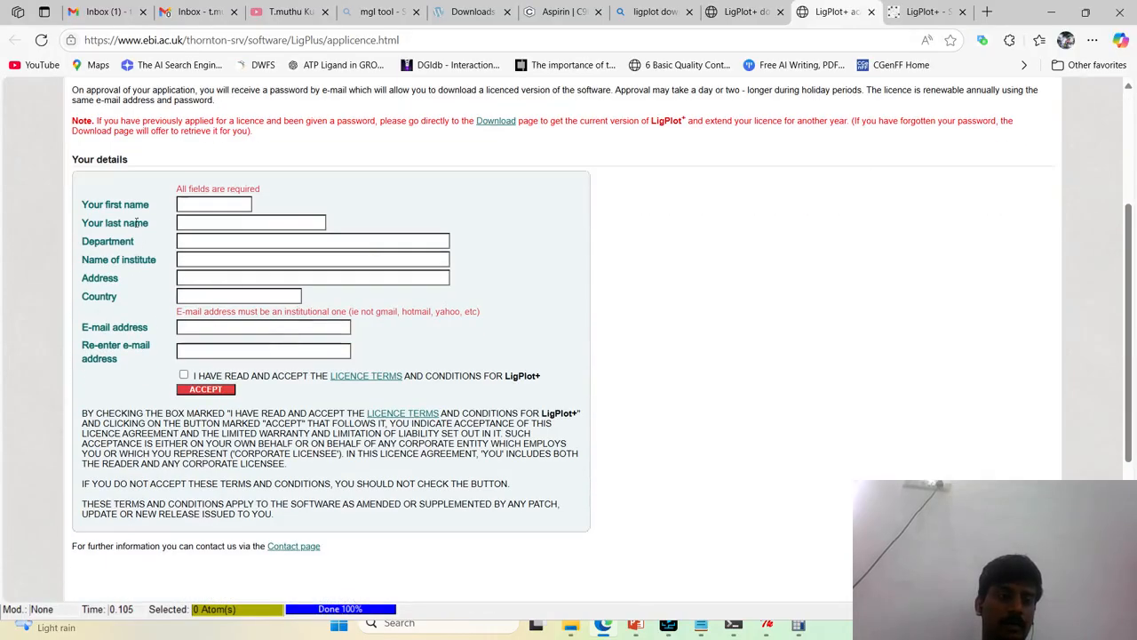
{"action": "left_click_drag", "start_coordinate": [109, 241], "coordinate": [238, 269]}
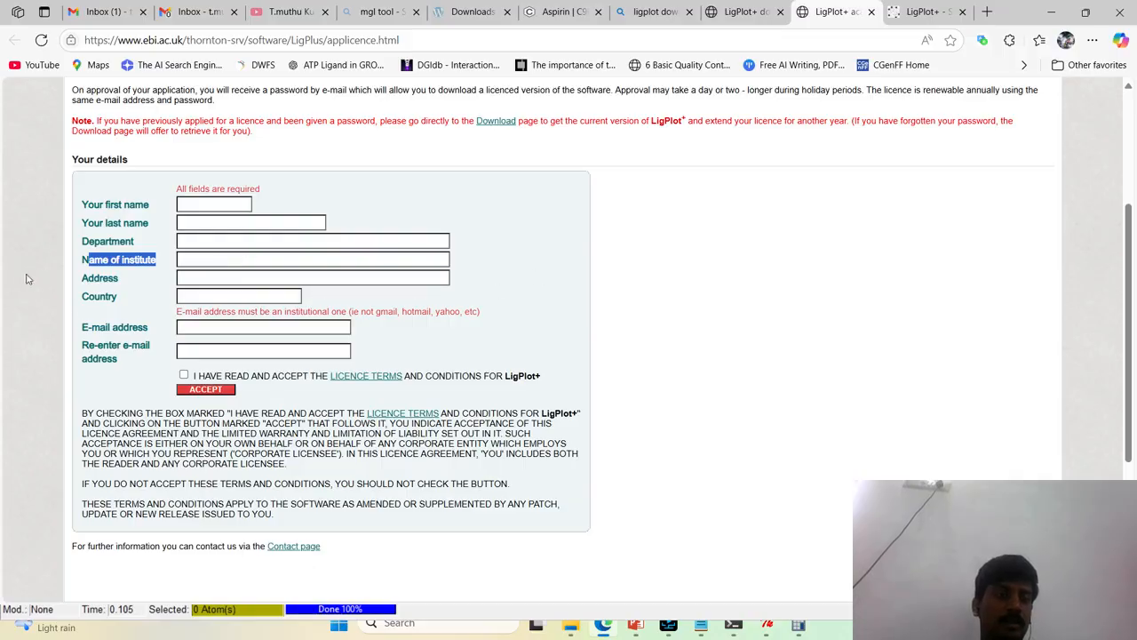
{"action": "left_click_drag", "start_coordinate": [101, 278], "coordinate": [203, 285]}
{"action": "left_click_drag", "start_coordinate": [124, 326], "coordinate": [143, 327]}
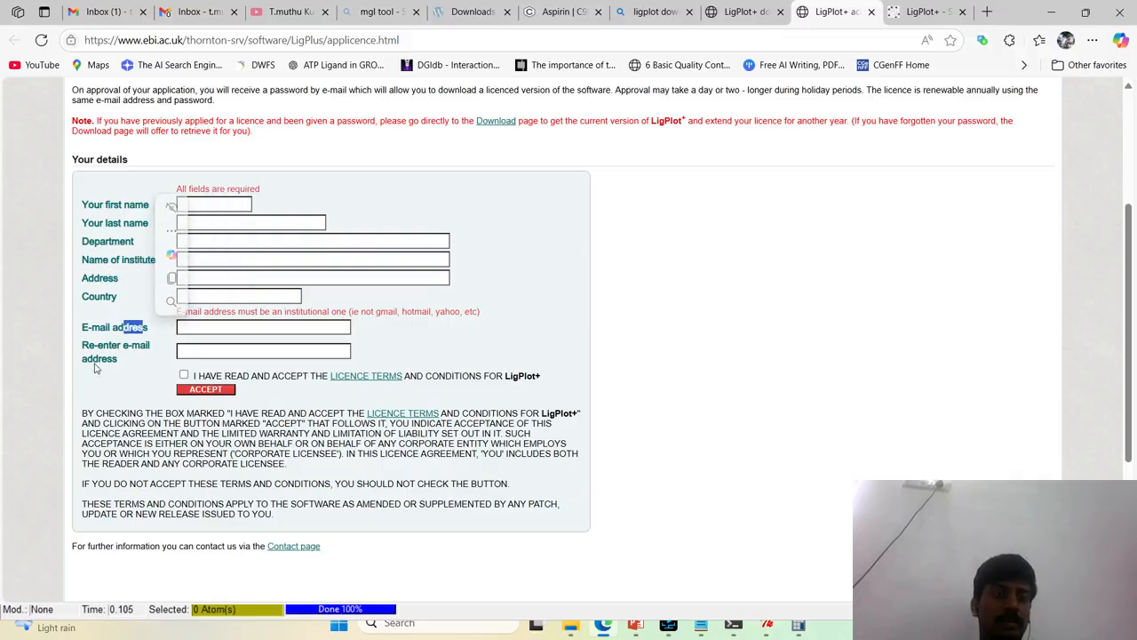
{"action": "scroll", "coordinate": [346, 369], "scroll_direction": "down", "scroll_amount": 1}
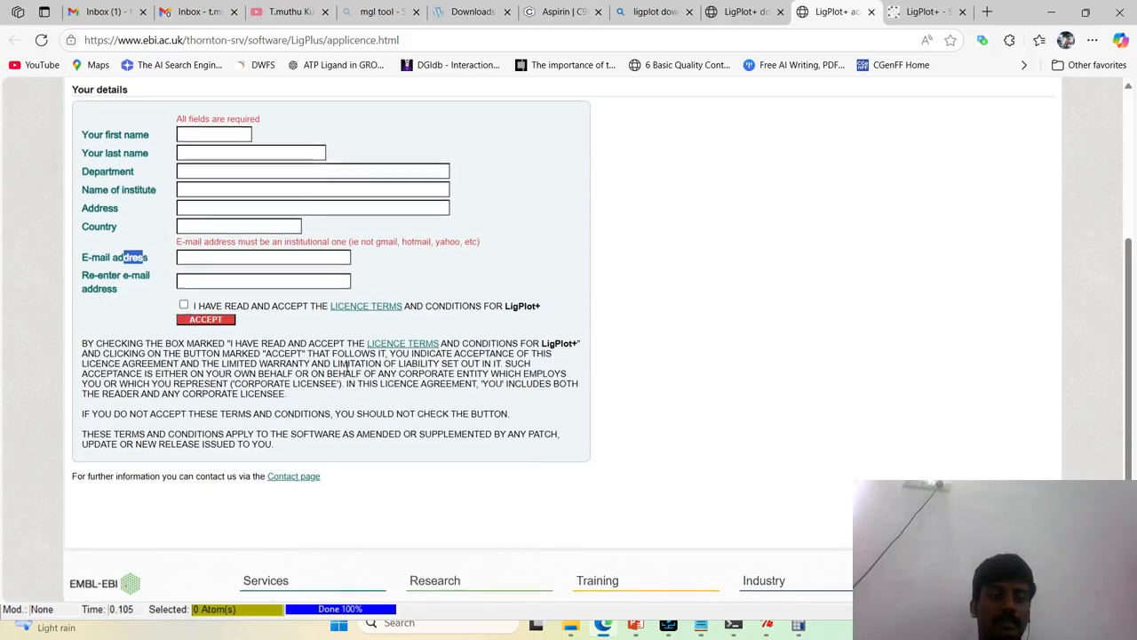
{"action": "scroll", "coordinate": [346, 369], "scroll_direction": "up", "scroll_amount": 4}
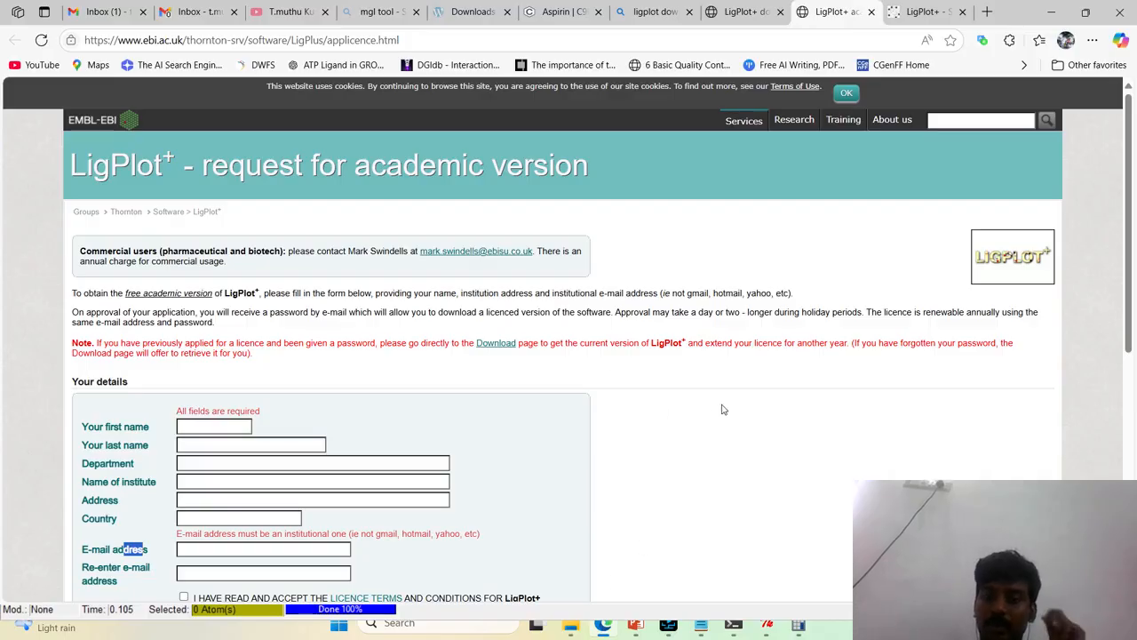
{"action": "double_click", "coordinate": [668, 343]}
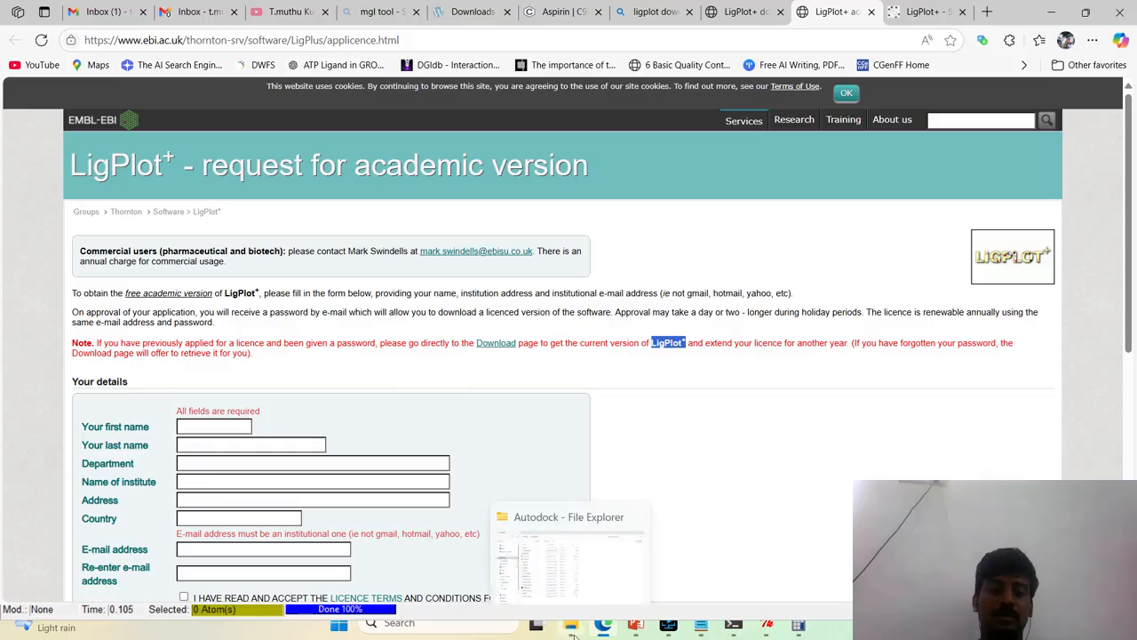
Switch to File Explorer and copy the LigPlus (1) folder from Softwares on Personal (E:) into the Autodock folder on the Desktop
{"action": "left_click", "coordinate": [524, 568]}
{"action": "left_click", "coordinate": [200, 15]}
{"action": "scroll", "coordinate": [69, 469], "scroll_direction": "down", "scroll_amount": 2}
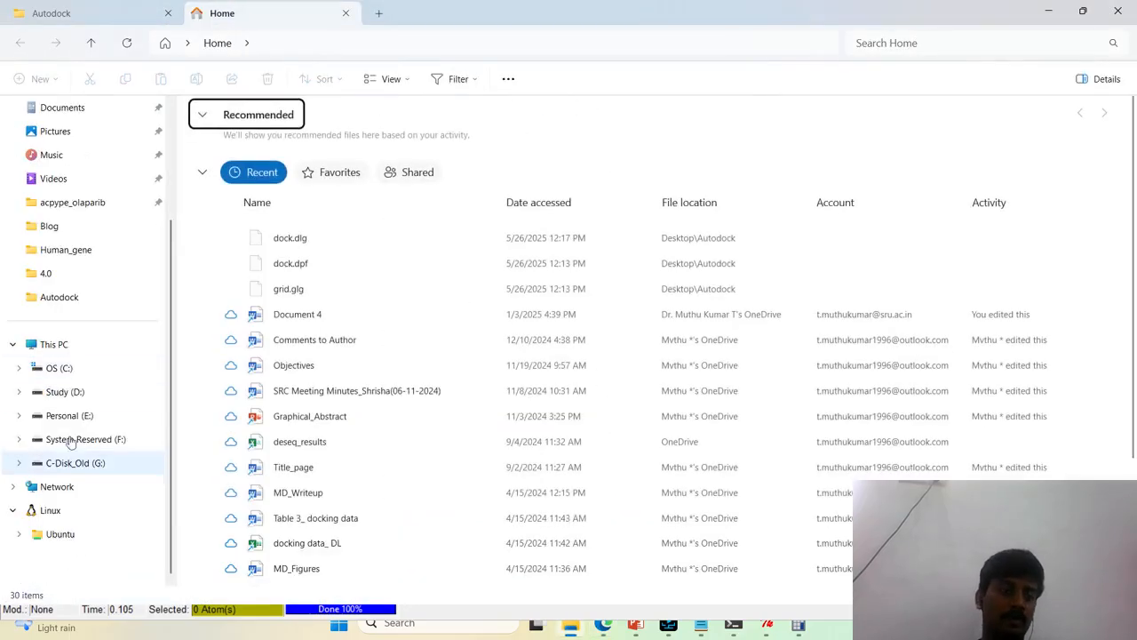
{"action": "left_click", "coordinate": [69, 415]}
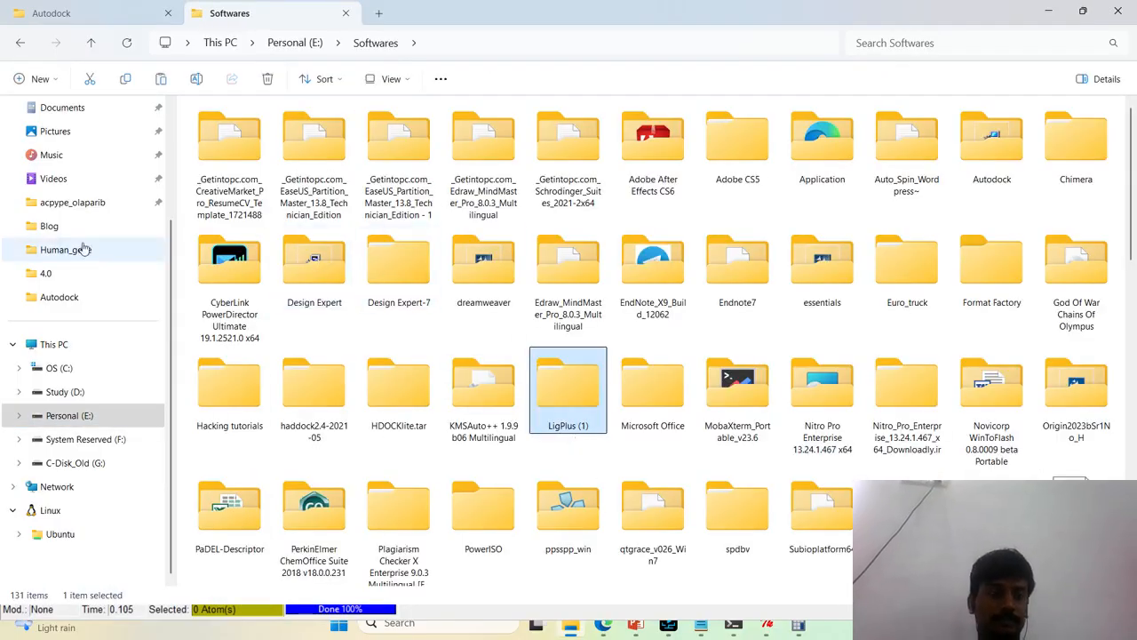
{"action": "scroll", "coordinate": [83, 250], "scroll_direction": "up", "scroll_amount": 2}
{"action": "left_click", "coordinate": [58, 443]}
{"action": "left_click", "coordinate": [531, 500]}
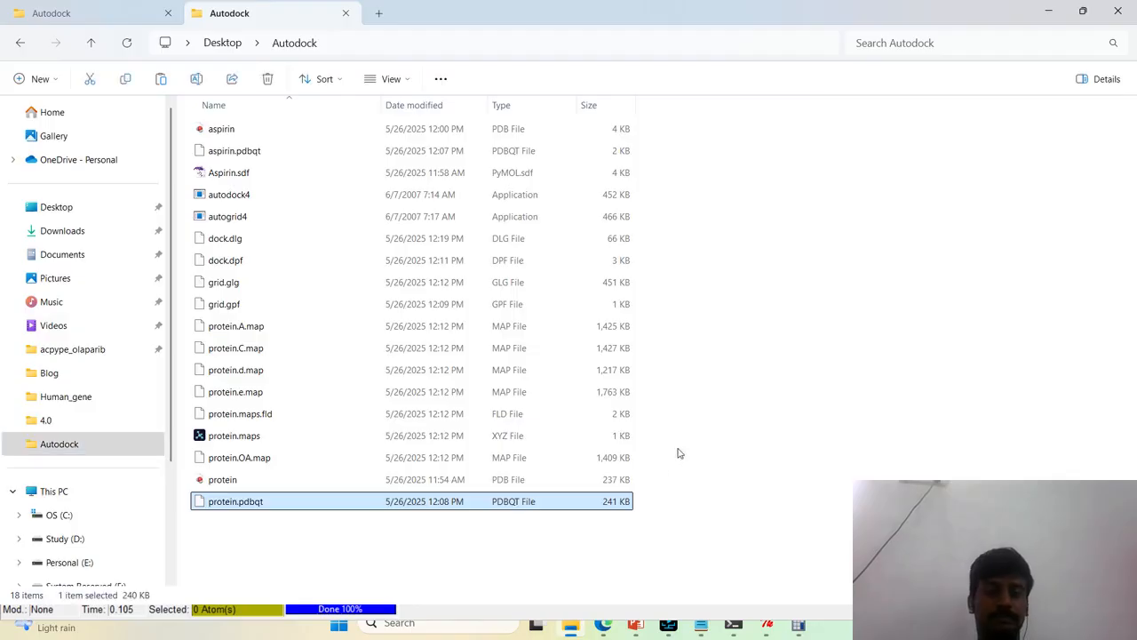
{"action": "left_click", "coordinate": [772, 441]}
{"action": "key", "text": "ctrl+v"}
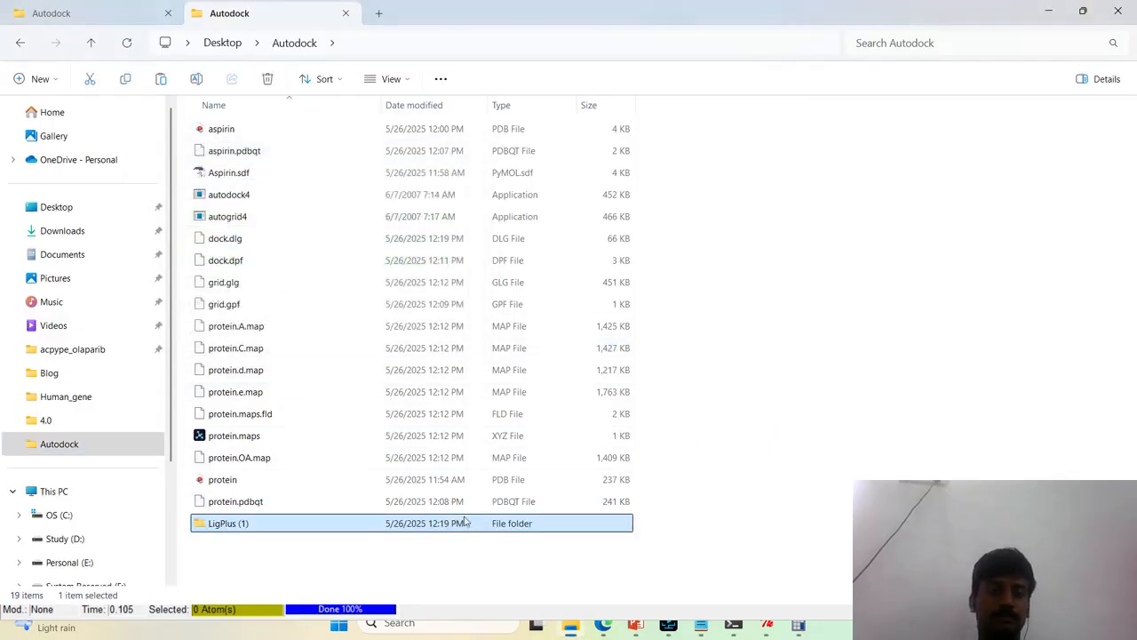
Open the LigPlus subfolder inside the copied LigPlus (1) folder, try to run the LigPlus executable jar file and dismiss its dialog
{"action": "double_click", "coordinate": [466, 529]}
{"action": "double_click", "coordinate": [220, 133]}
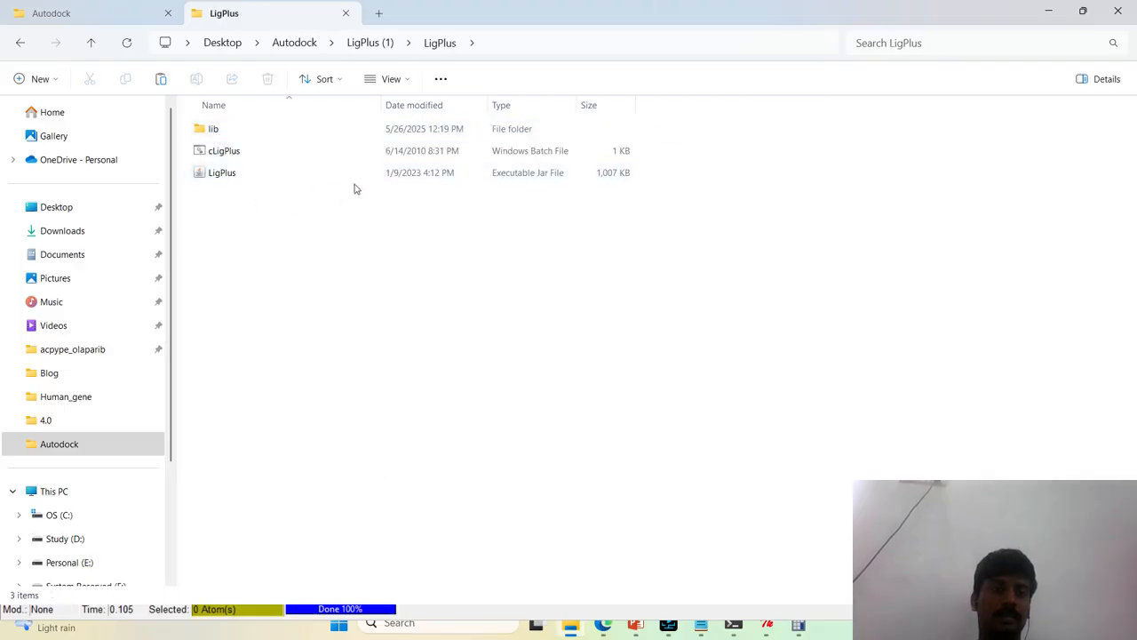
{"action": "left_click", "coordinate": [588, 181]}
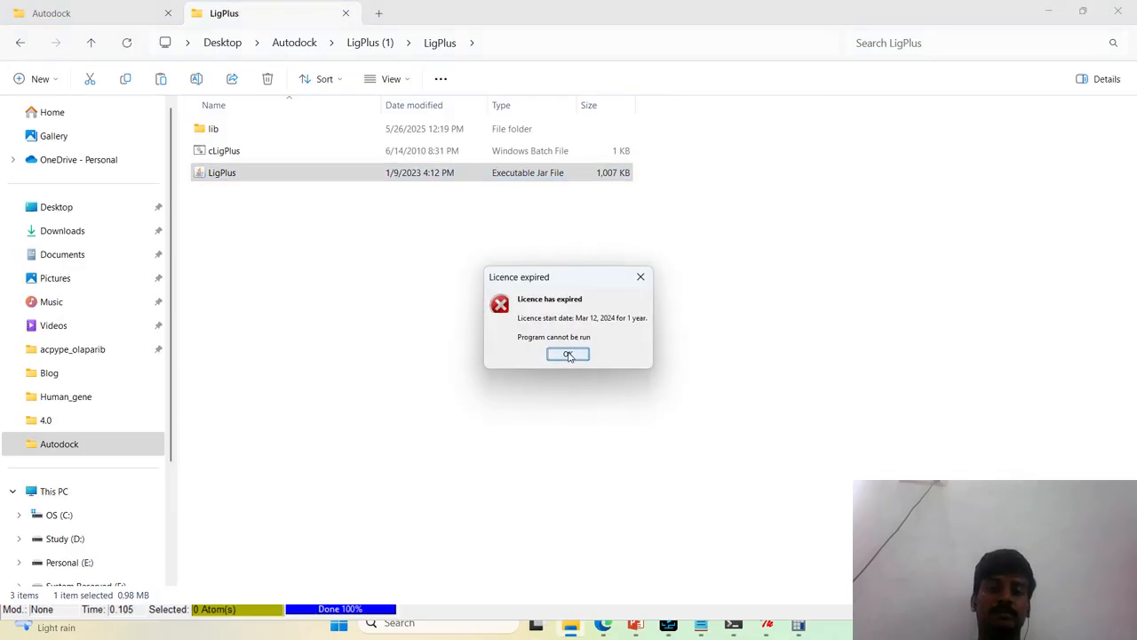
{"action": "left_click", "coordinate": [568, 354]}
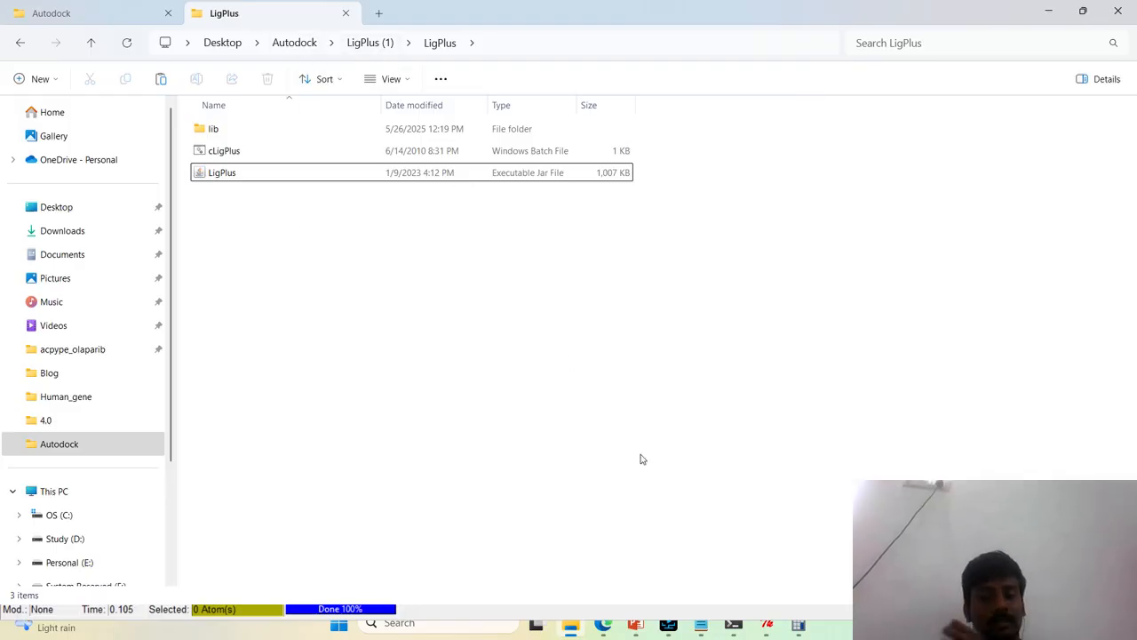
Switch back to Microsoft Edge and fill in the applicant's first and last name on the LigPlot+ academic request form
{"action": "left_click", "coordinate": [598, 619]}
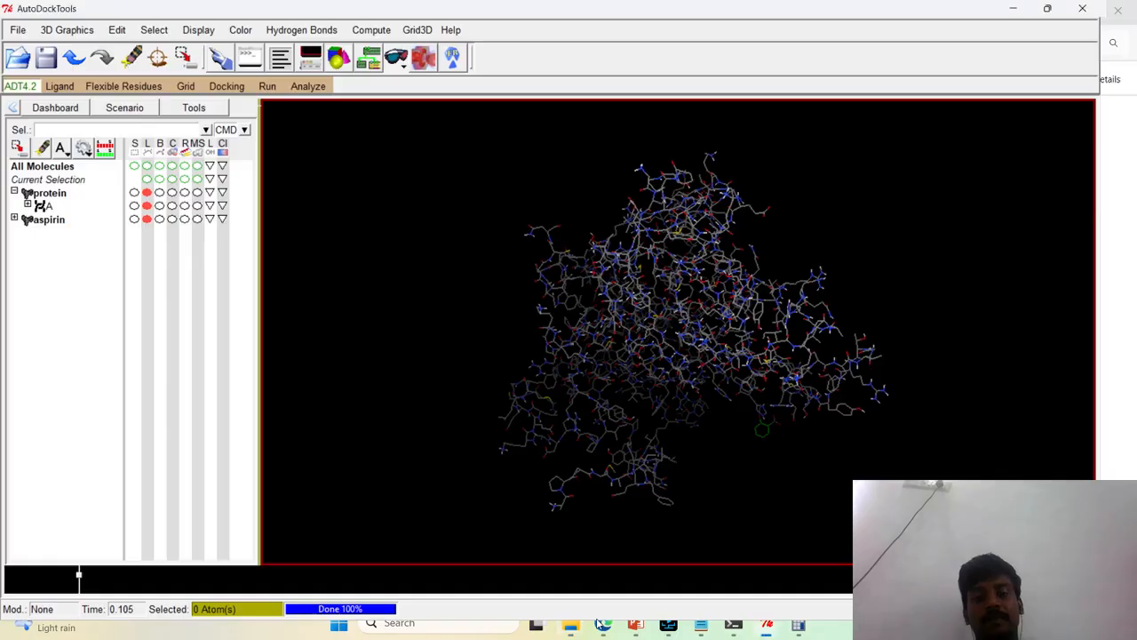
{"action": "left_click", "coordinate": [600, 627]}
{"action": "scroll", "coordinate": [276, 287], "scroll_direction": "down", "scroll_amount": 2}
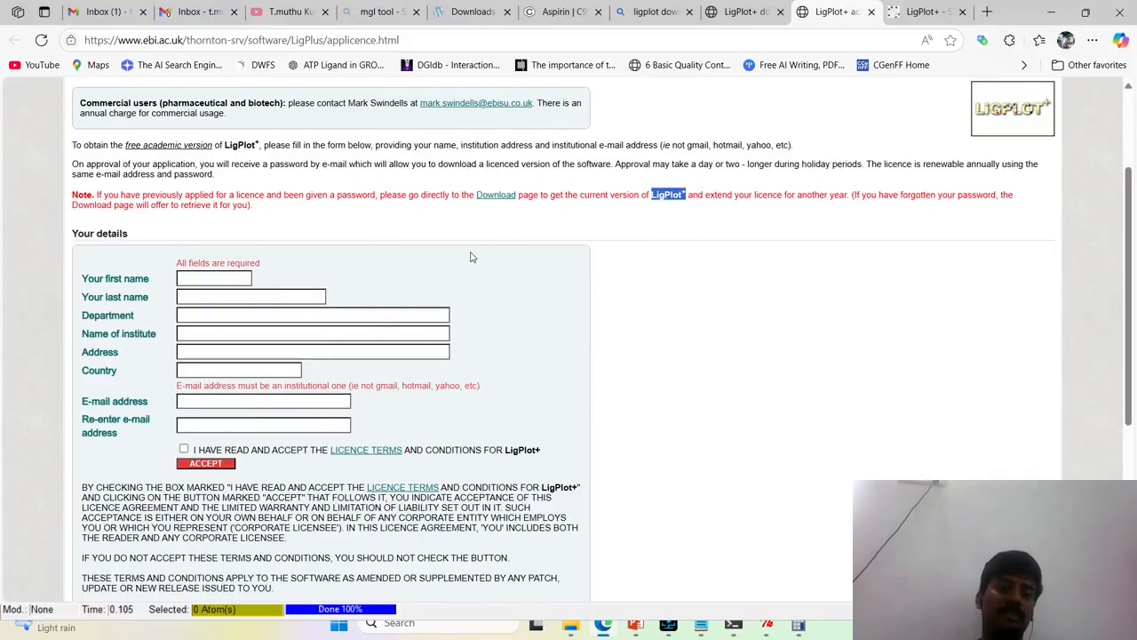
{"action": "scroll", "coordinate": [472, 257], "scroll_direction": "up", "scroll_amount": 2}
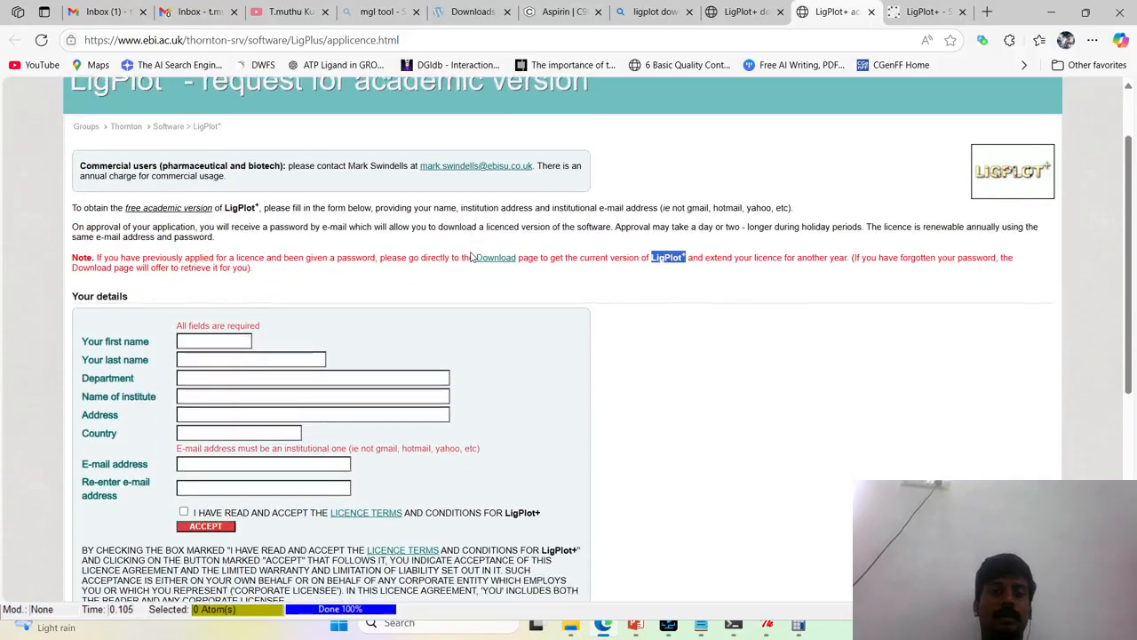
{"action": "scroll", "coordinate": [471, 256], "scroll_direction": "down", "scroll_amount": 1}
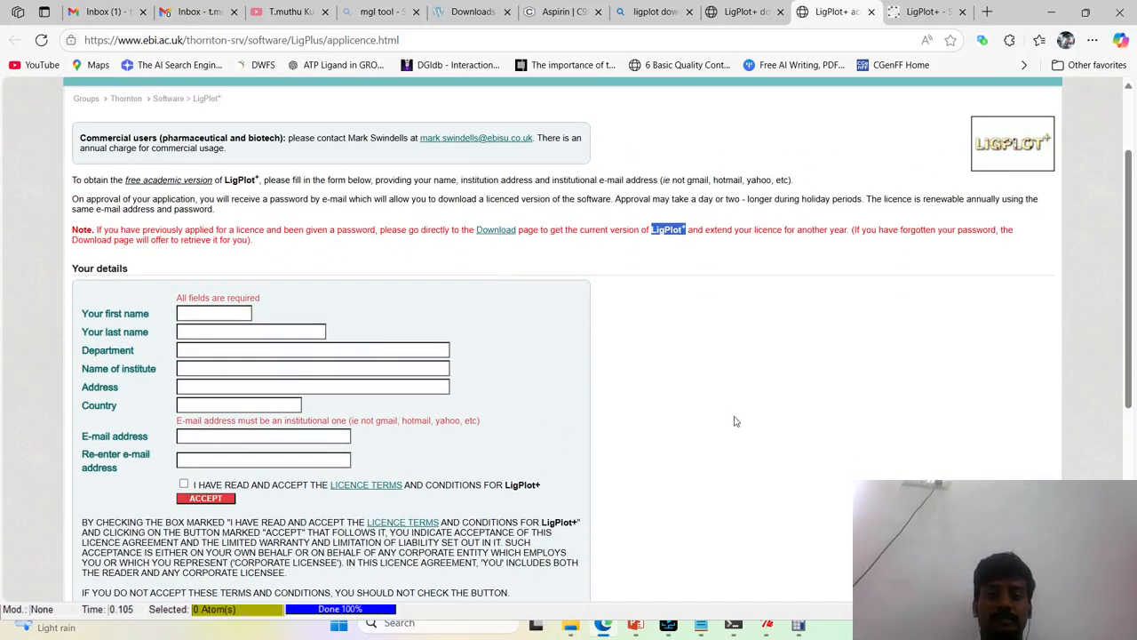
{"action": "left_click", "coordinate": [210, 326]}
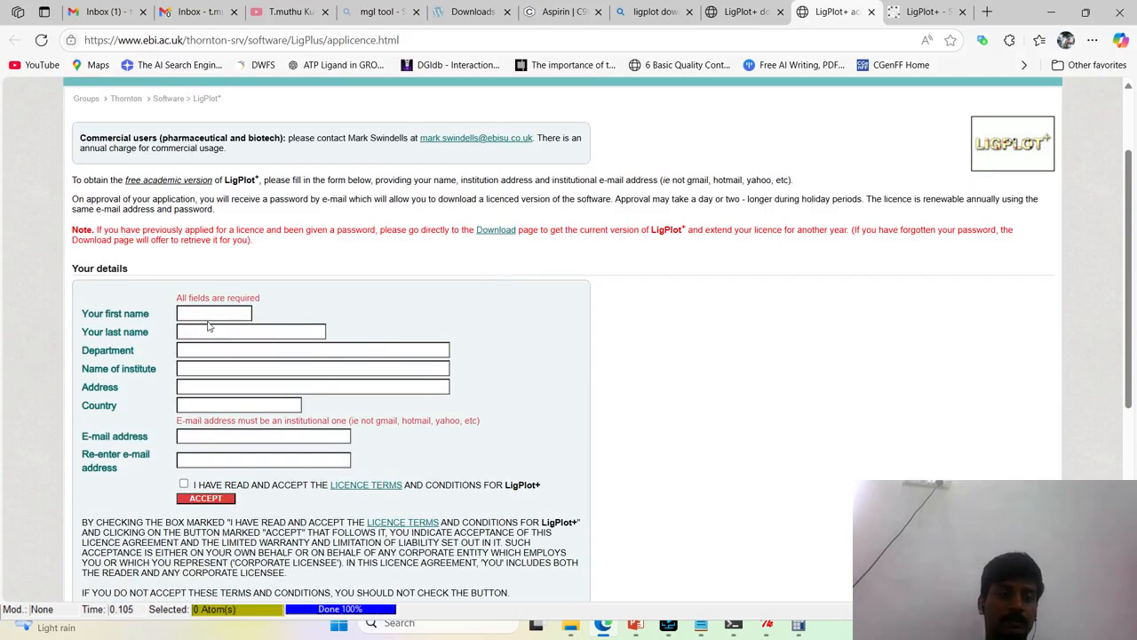
{"action": "left_click", "coordinate": [206, 317]}
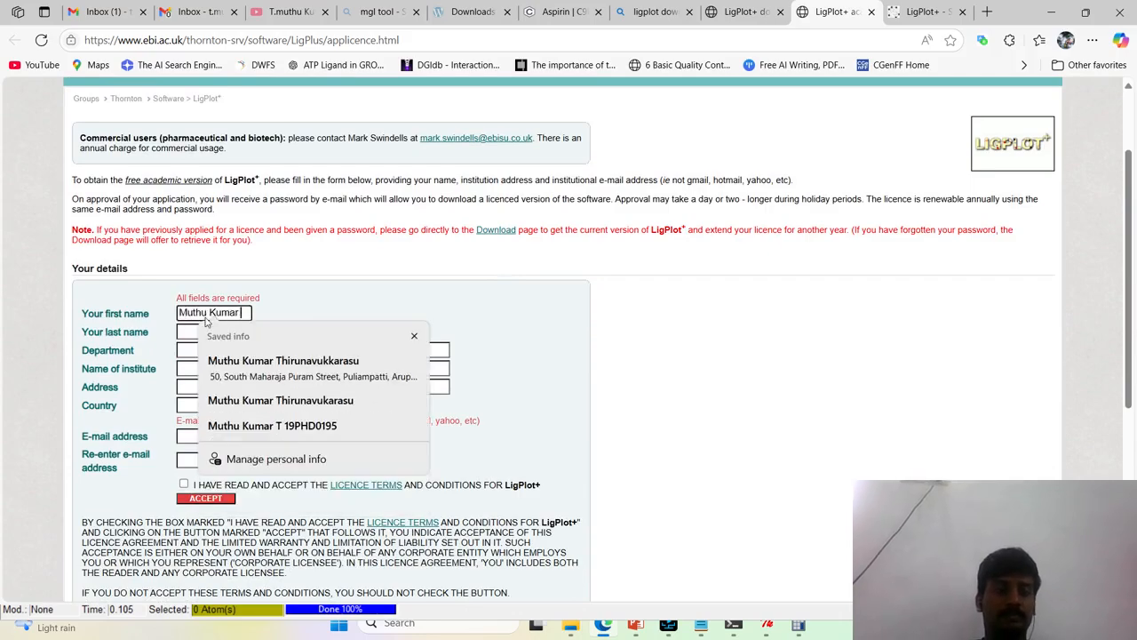
{"action": "key", "text": "Tab"}
{"action": "type", "text": "T"}
{"action": "key", "text": "Tab"}
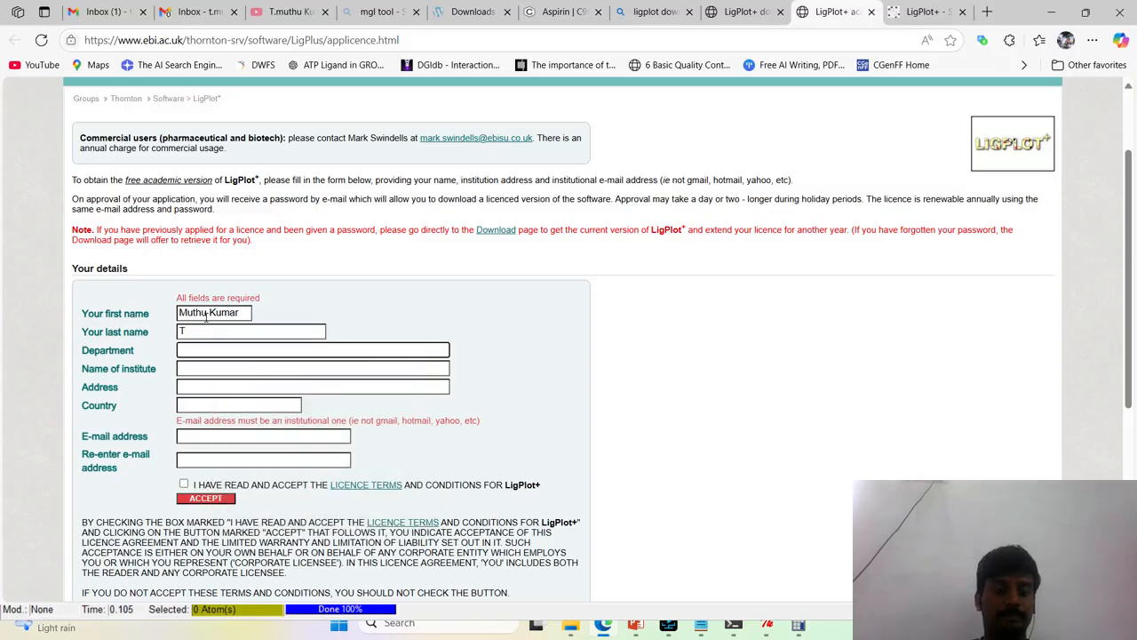
Enter Department of Basic Sciences as the department and SR University as the name of institute
{"action": "type", "text": "Depar"}
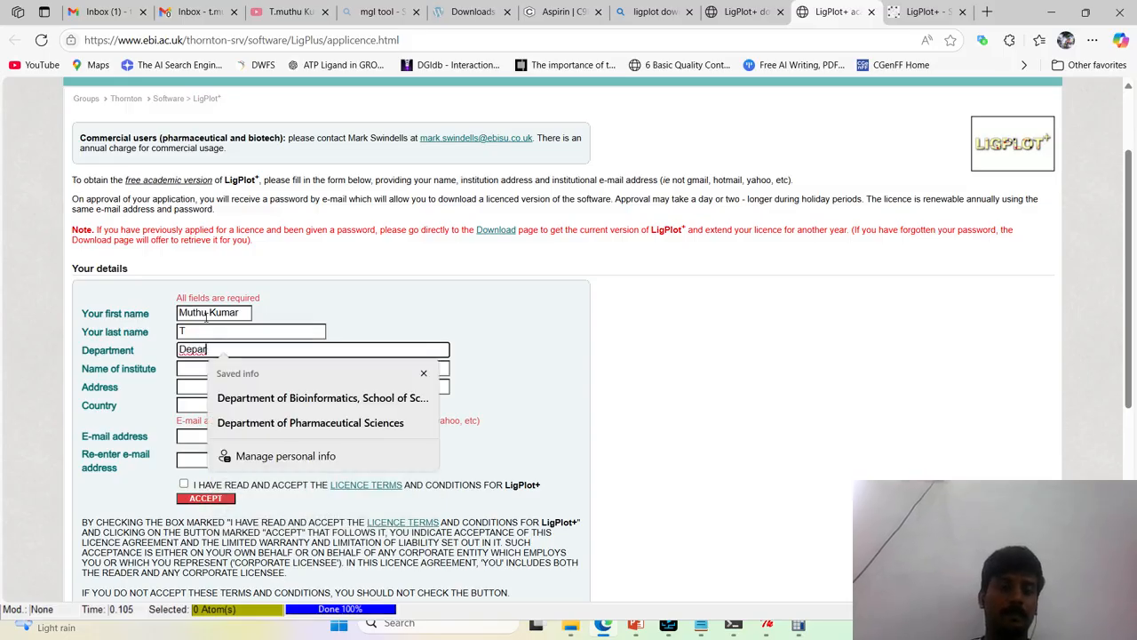
{"action": "type", "text": "tment of "}
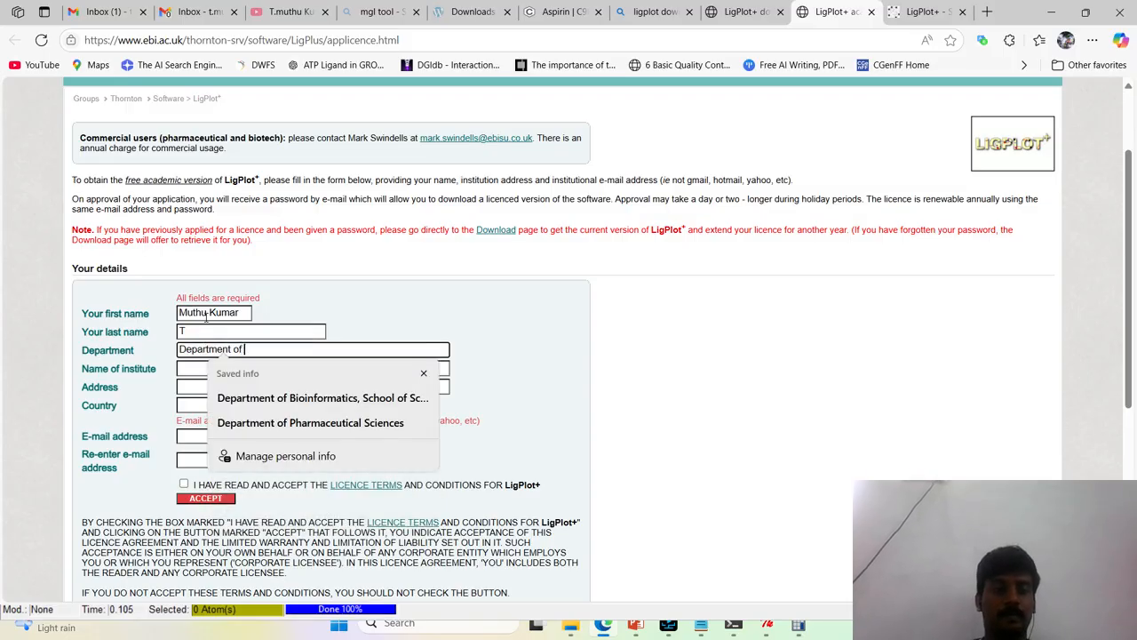
{"action": "type", "text": "Basic Sciences"}
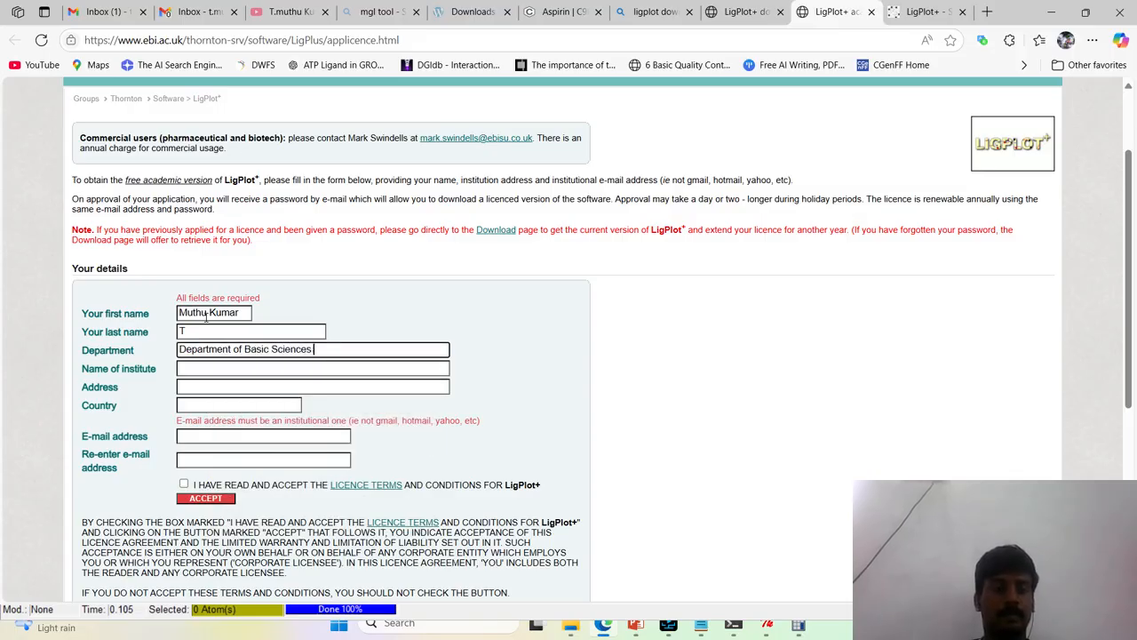
{"action": "key", "text": "Tab"}
{"action": "type", "text": "SR Unives"}
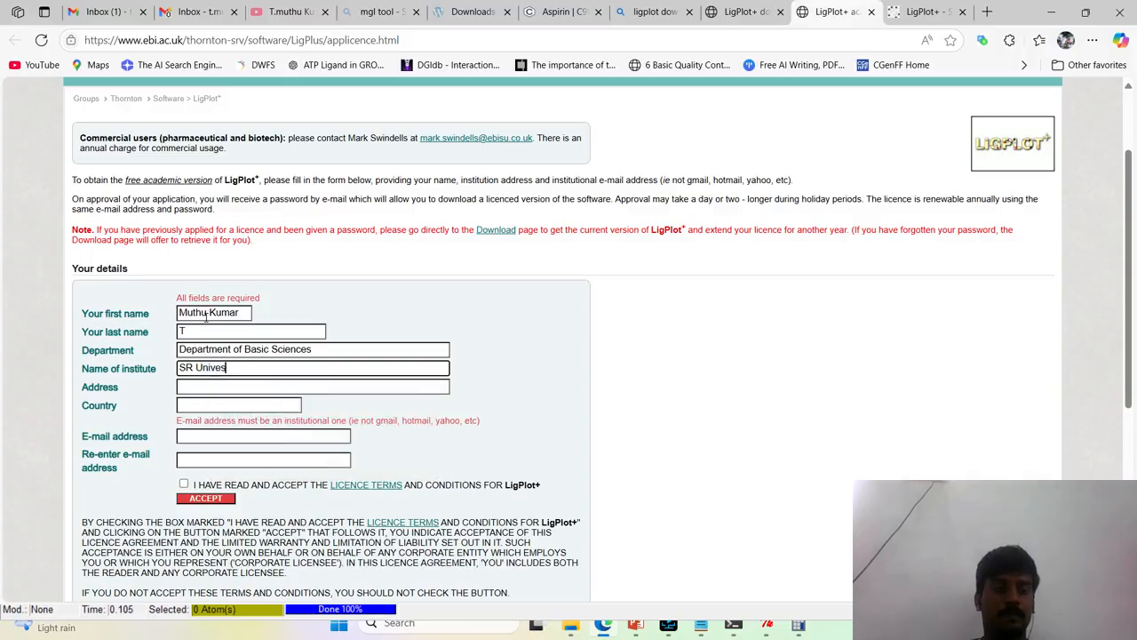
{"action": "key", "text": "BackSpace"}
{"action": "key", "text": "Tab"}
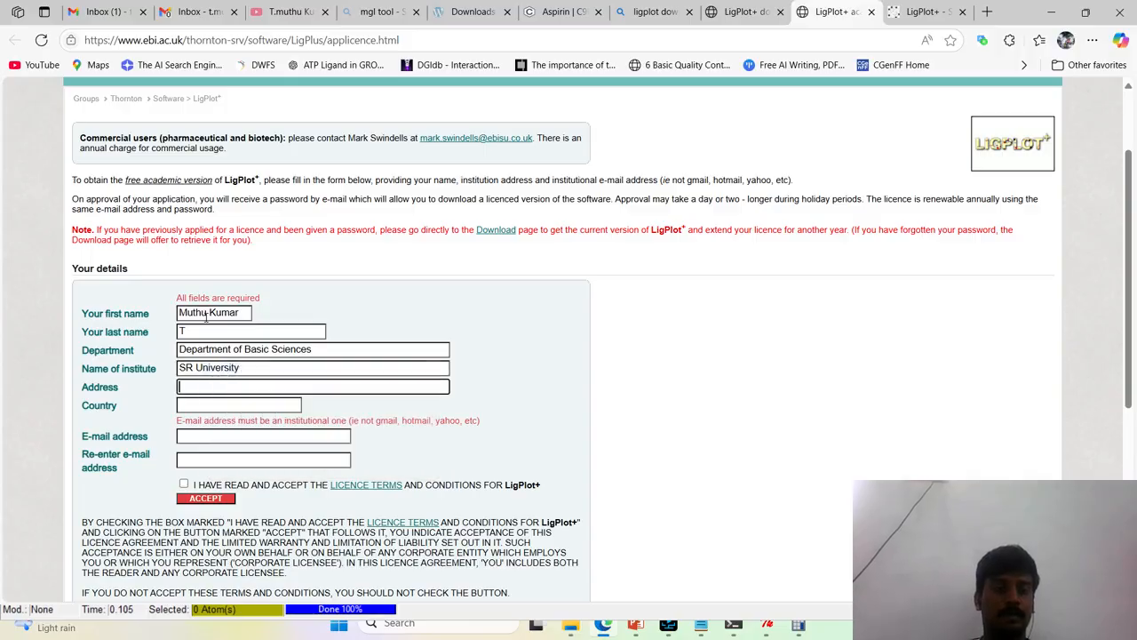
Fill in the institute's address and set the country to India
{"action": "type", "text": "E"}
{"action": "key", "text": "BackSpace"}
{"action": "type", "text": "Waranga"}
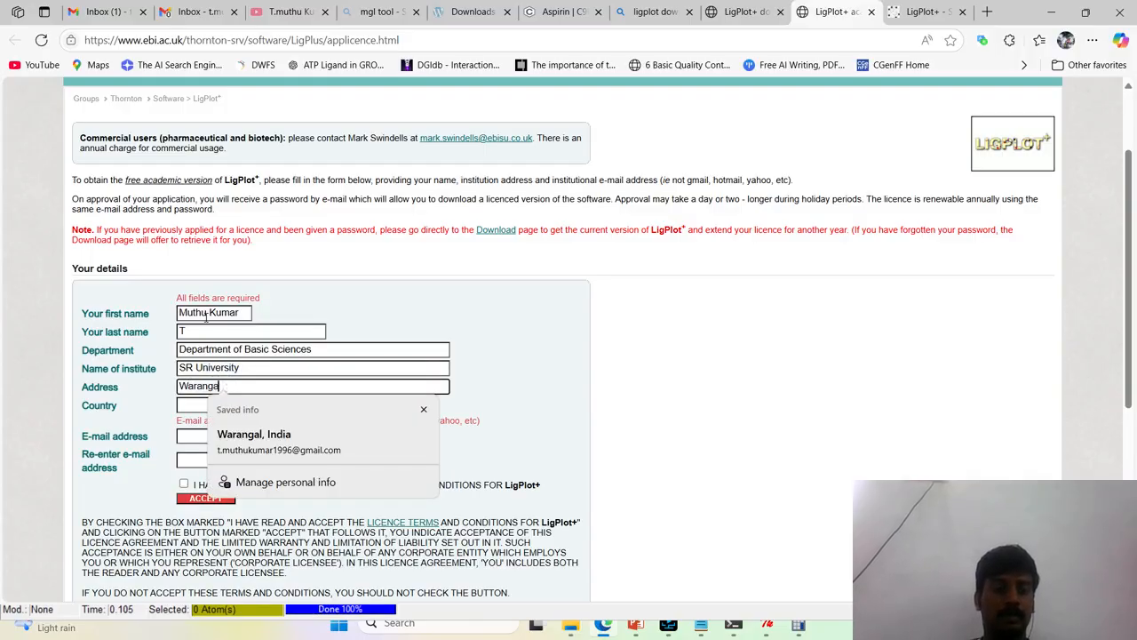
{"action": "key", "text": "Tab"}
{"action": "type", "text": "I"}
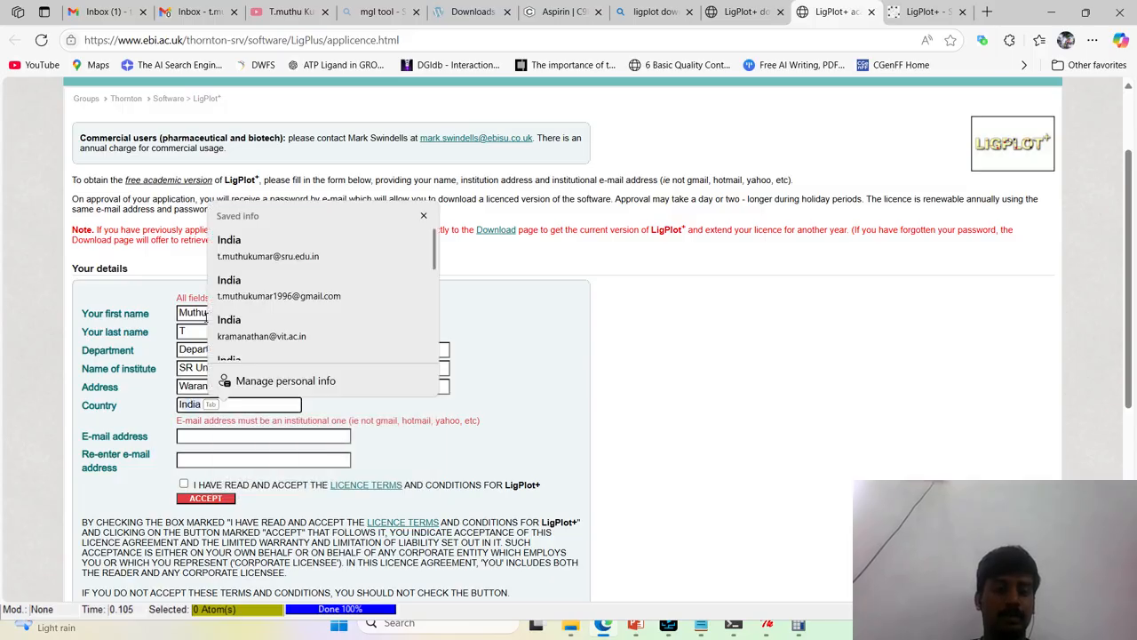
Fill in the institutional e-mail address, accept the LigPlot+ licence terms and submit the academic licence request
{"action": "key", "text": "Tab"}
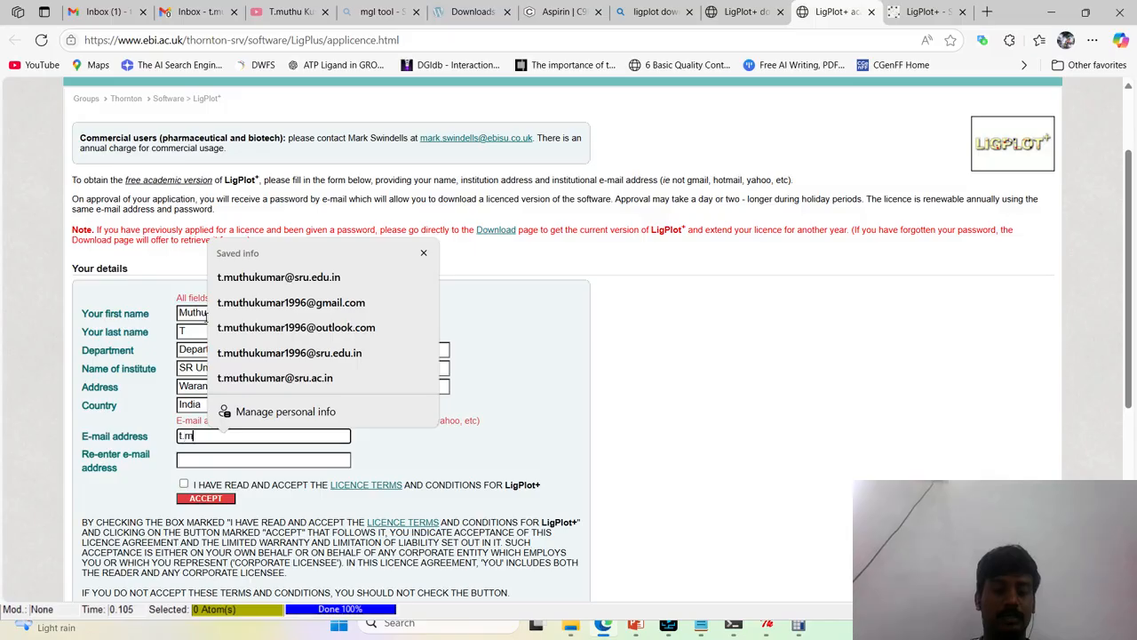
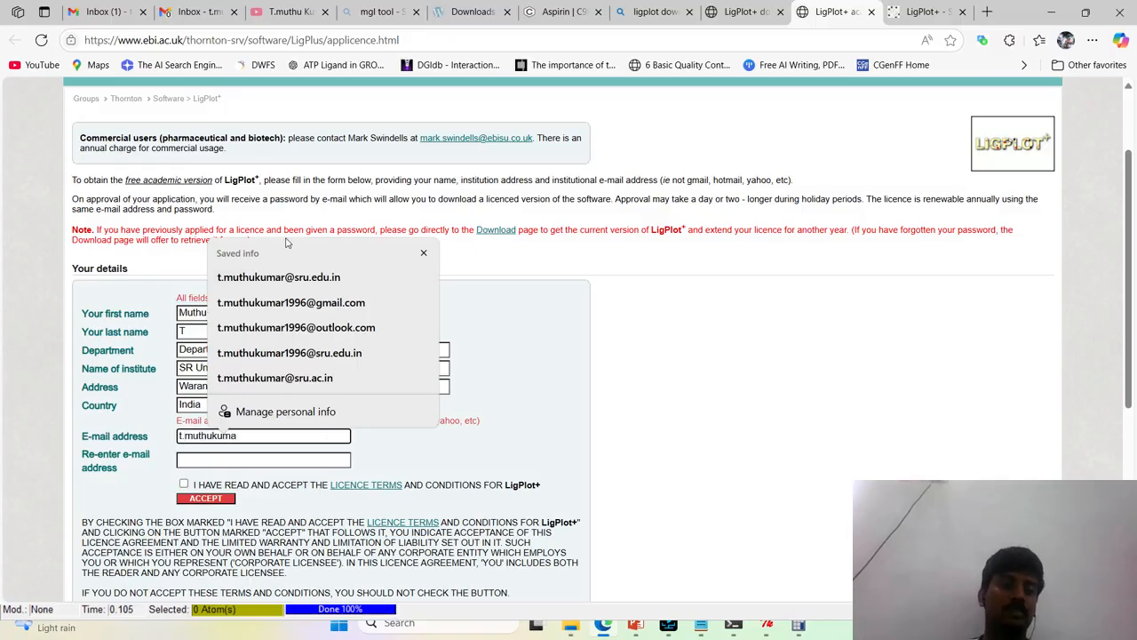
{"action": "left_click", "coordinate": [271, 278]}
{"action": "left_click", "coordinate": [183, 484]}
{"action": "left_click", "coordinate": [204, 498]}
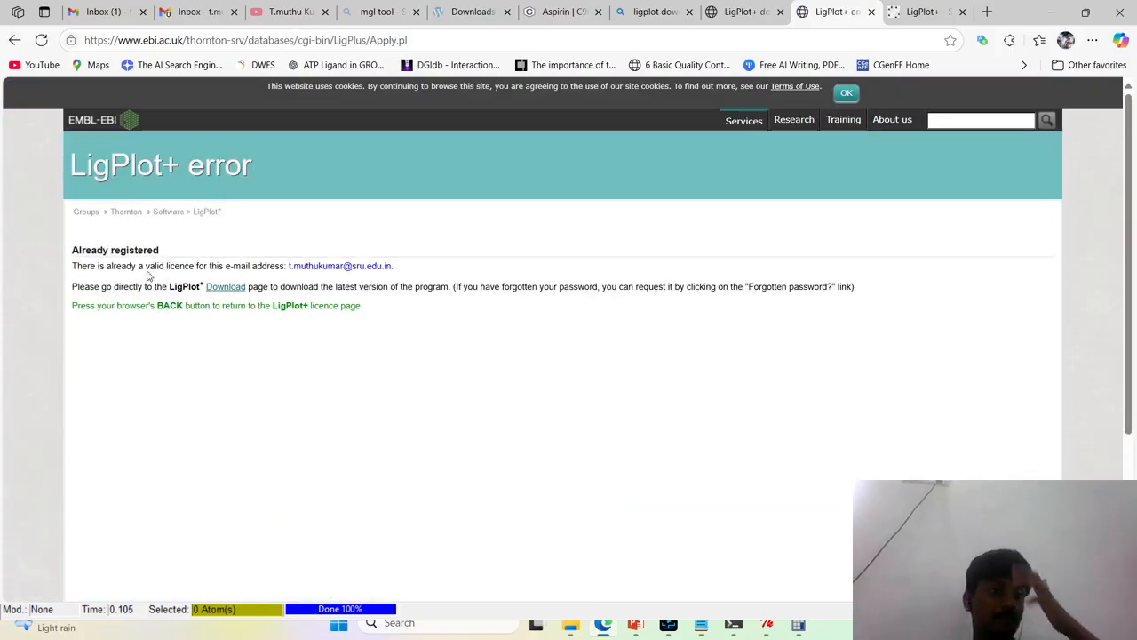
Go to the LigPlot+ download page from the error page and fill in the registered institutional e-mail address
{"action": "left_click", "coordinate": [220, 292]}
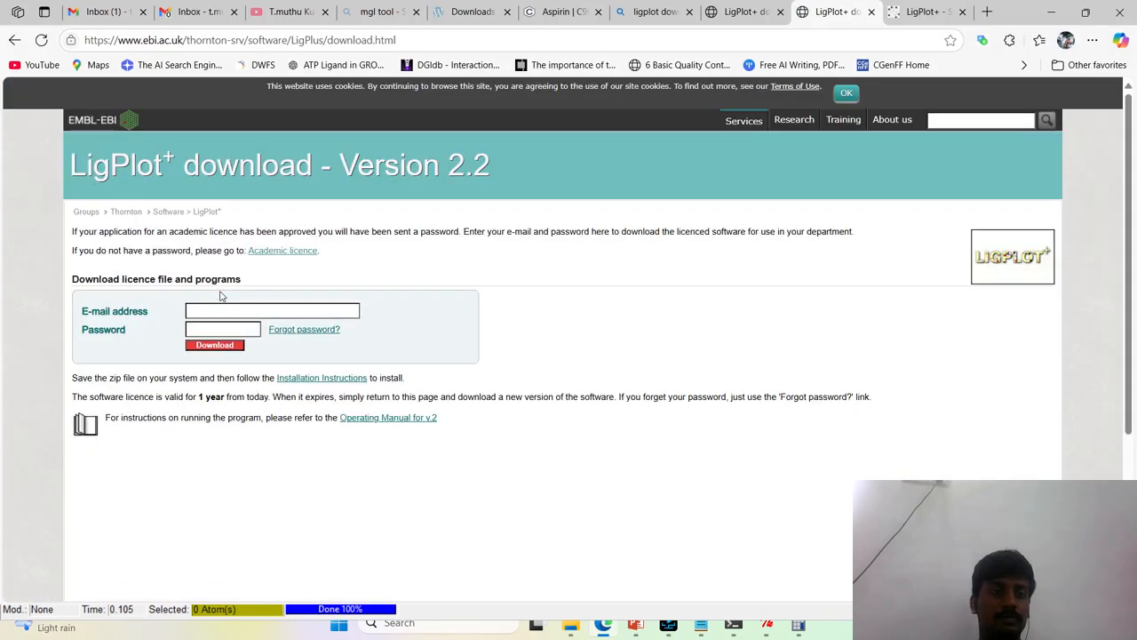
{"action": "left_click", "coordinate": [218, 309]}
{"action": "left_click", "coordinate": [255, 358]}
{"action": "key", "text": "Tab"}
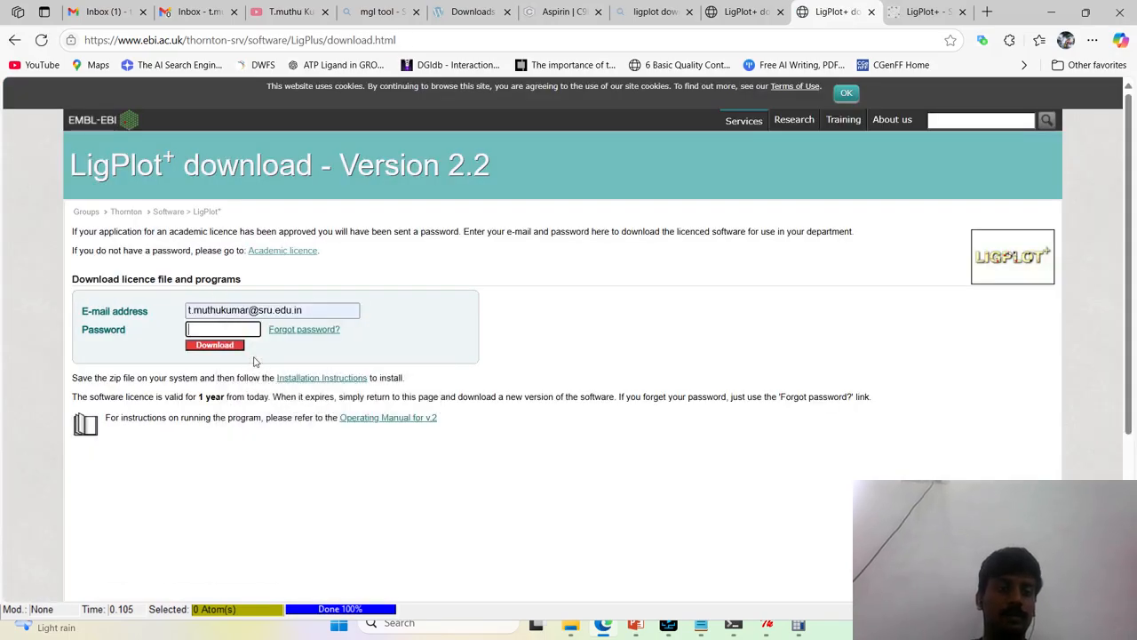
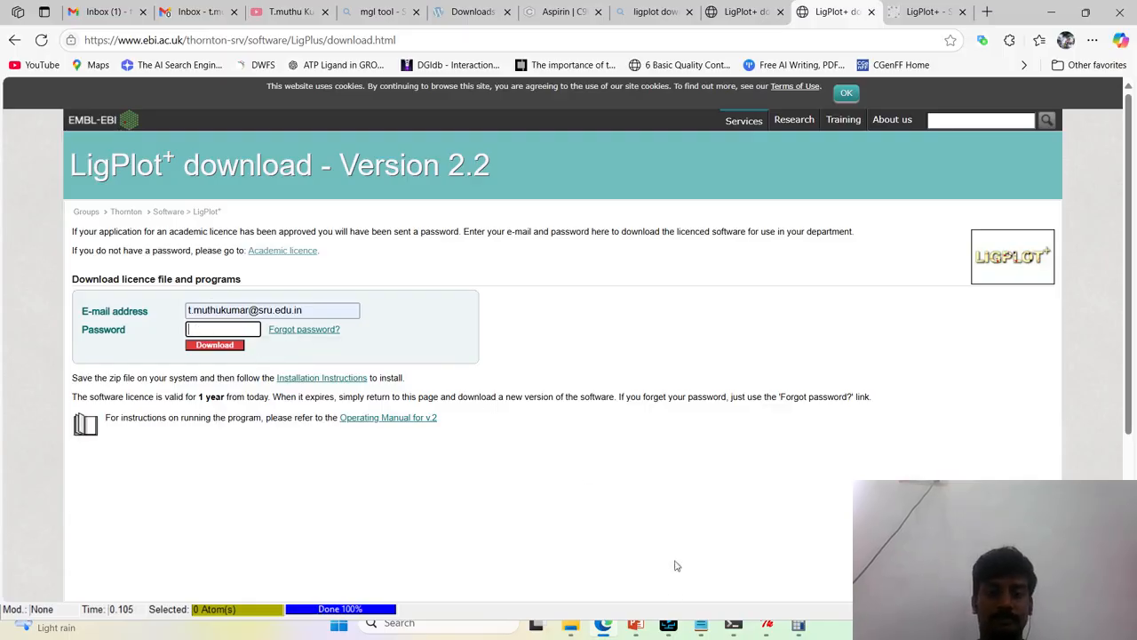
Search the Gmail mailbox for "ligplus" and open the LigPlot+ download e-mail
{"action": "left_click", "coordinate": [129, 11]}
{"action": "left_click", "coordinate": [411, 101]}
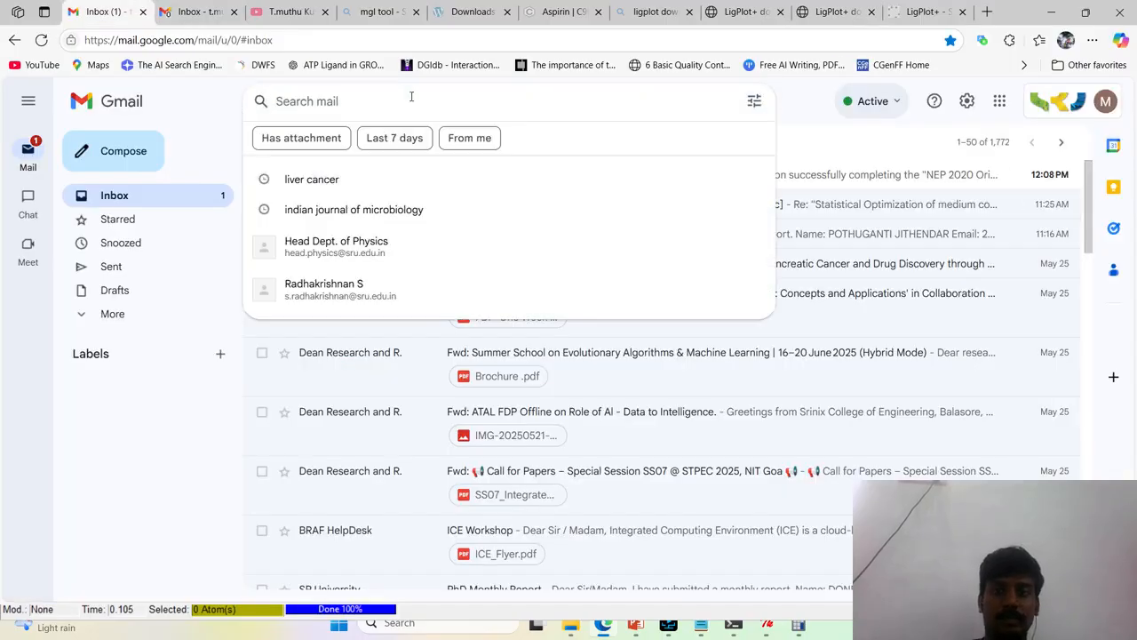
{"action": "type", "text": "ligplus"}
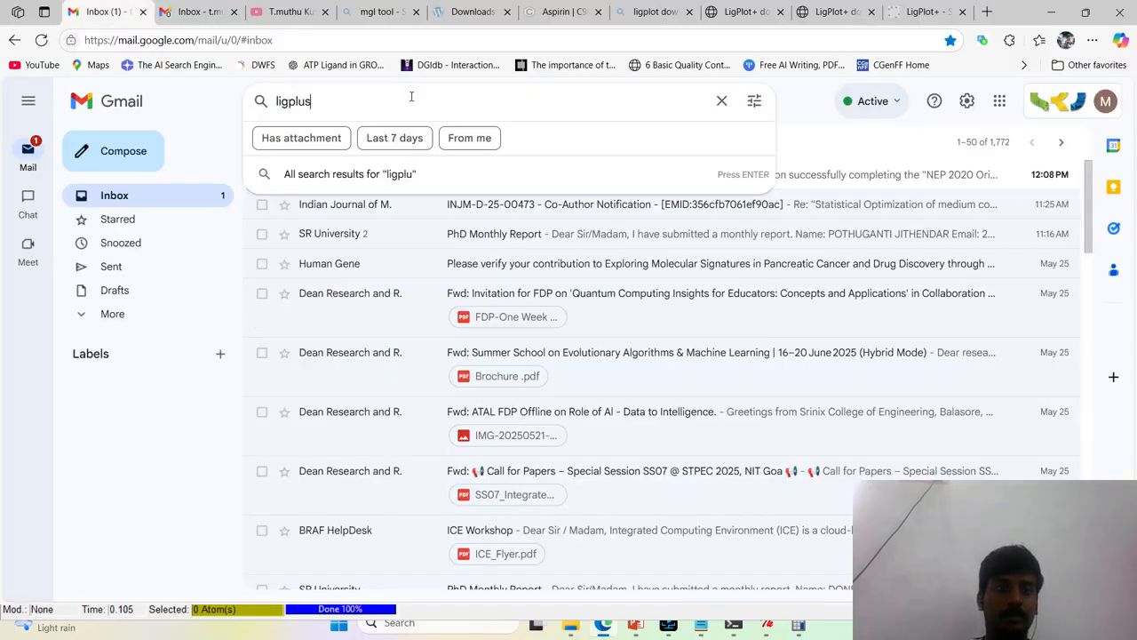
{"action": "key", "text": "Return"}
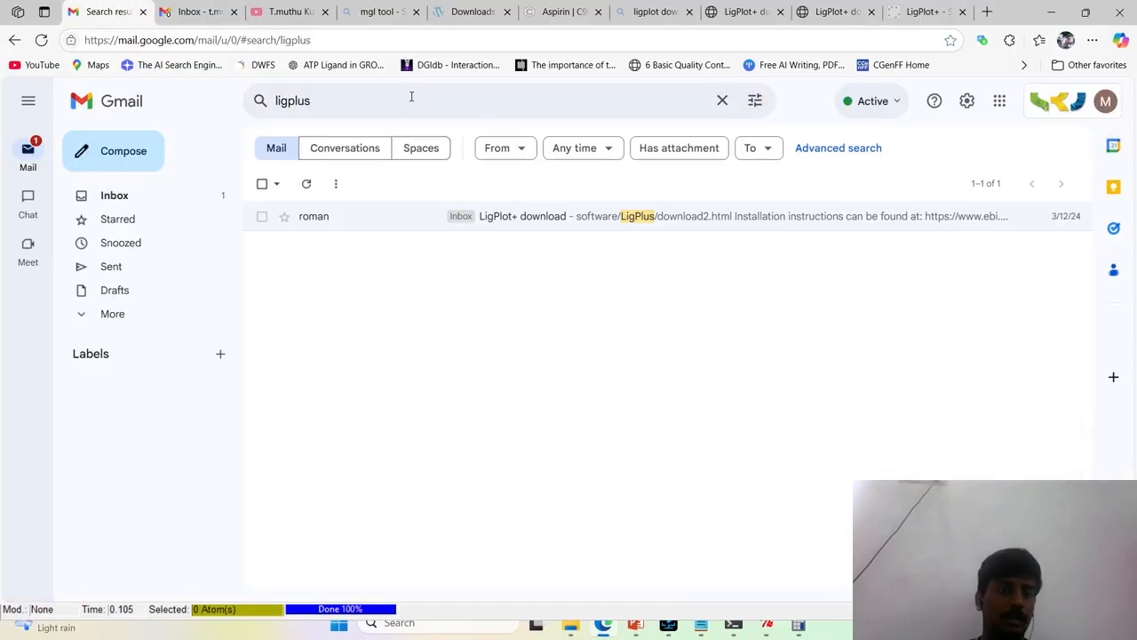
{"action": "left_click", "coordinate": [708, 219]}
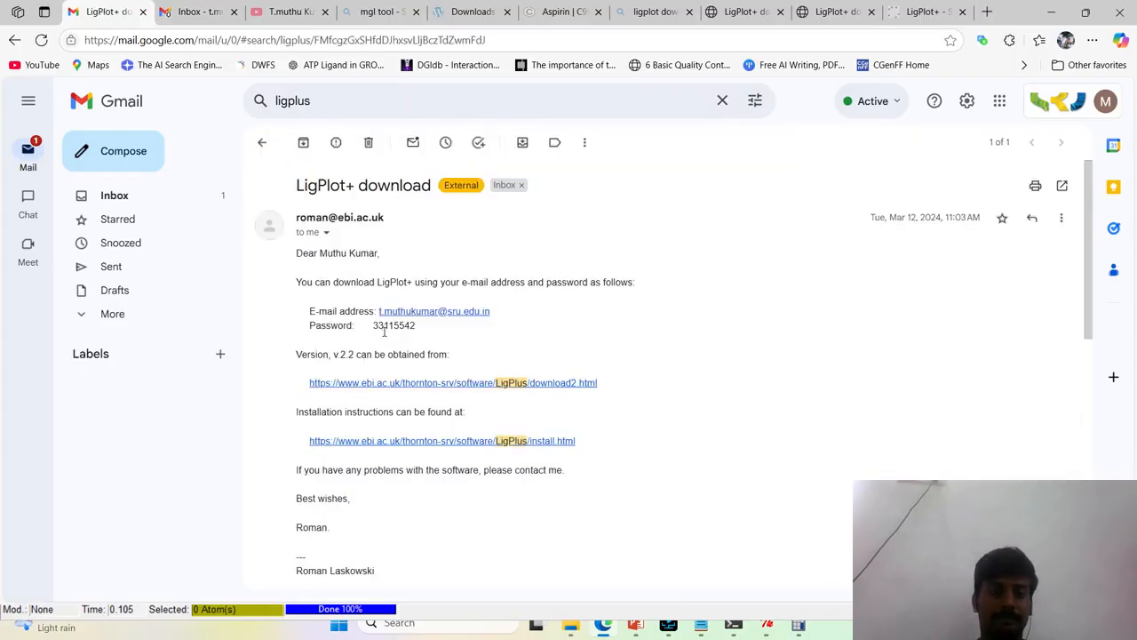
Review the LigPlot+ licence e-mail and open its version 2.2 download page link
{"action": "scroll", "coordinate": [447, 392], "scroll_direction": "down", "scroll_amount": 4}
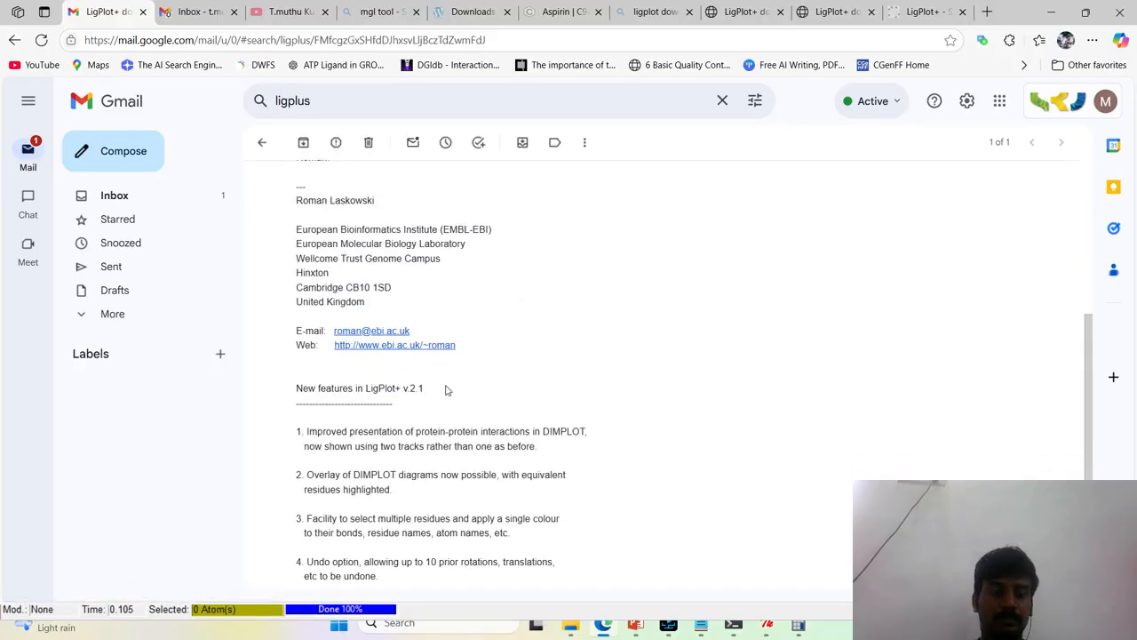
{"action": "scroll", "coordinate": [447, 389], "scroll_direction": "up", "scroll_amount": 5}
{"action": "scroll", "coordinate": [446, 391], "scroll_direction": "down", "scroll_amount": 2}
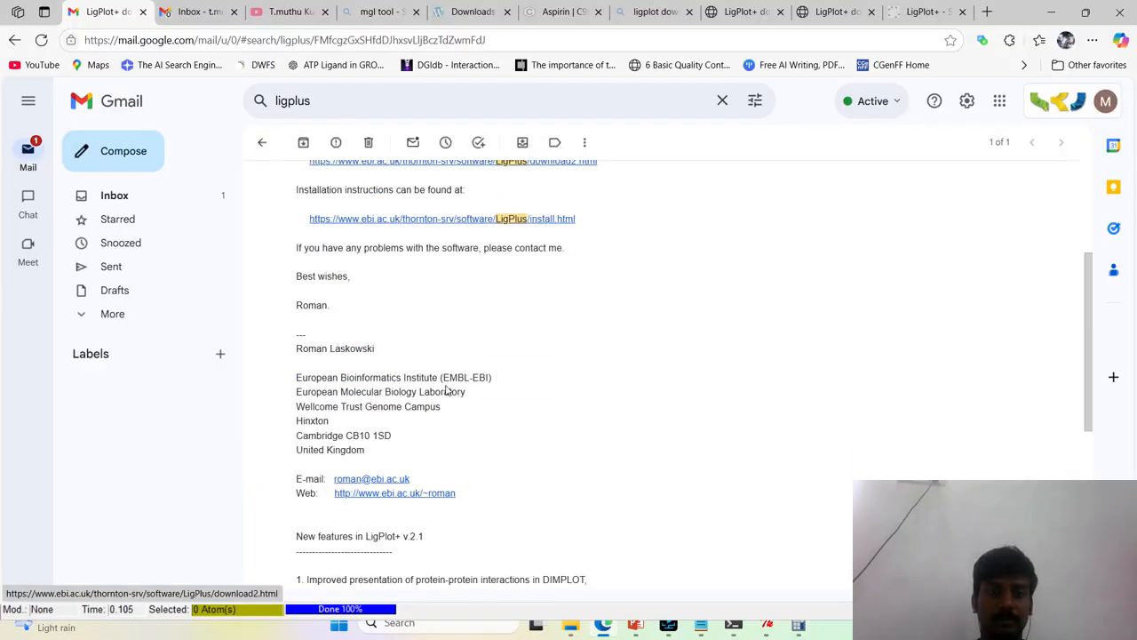
{"action": "scroll", "coordinate": [394, 302], "scroll_direction": "up", "scroll_amount": 2}
{"action": "left_click_drag", "start_coordinate": [494, 269], "coordinate": [359, 216]}
{"action": "left_click", "coordinate": [737, 300]}
{"action": "scroll", "coordinate": [622, 310], "scroll_direction": "down", "scroll_amount": 1}
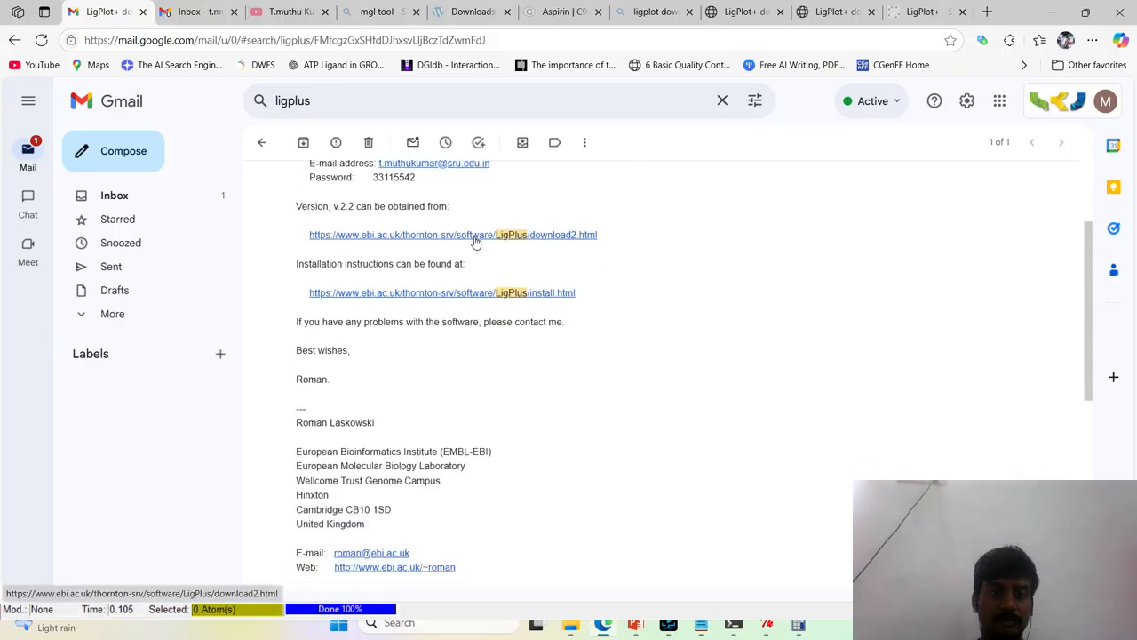
{"action": "left_click", "coordinate": [462, 236]}
{"action": "left_click", "coordinate": [188, 16]}
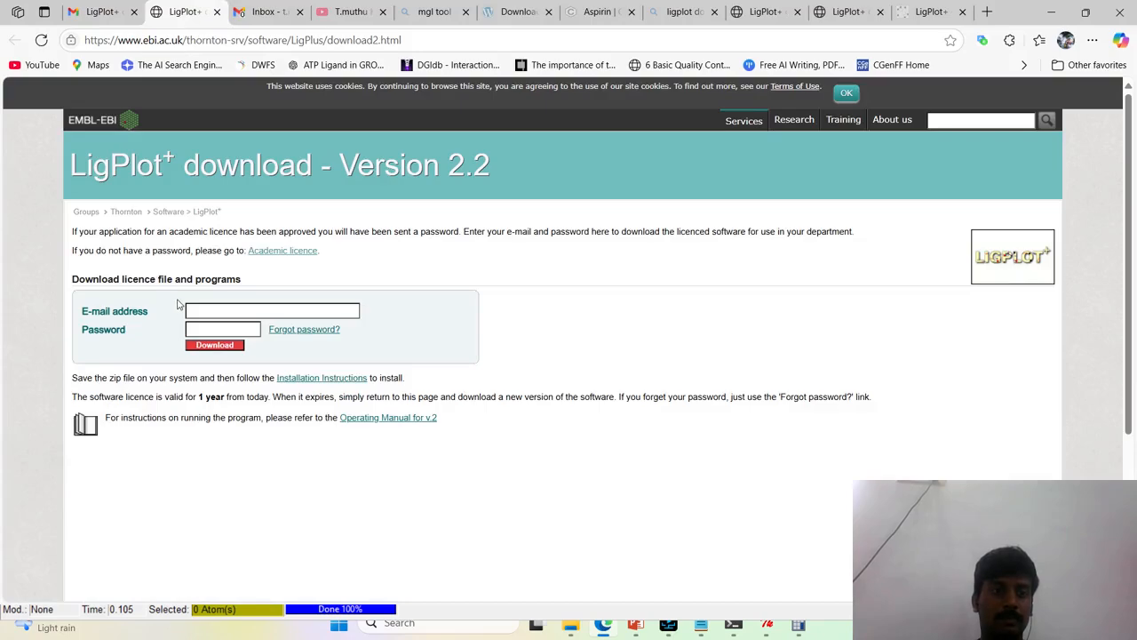
{"action": "left_click", "coordinate": [668, 624]}
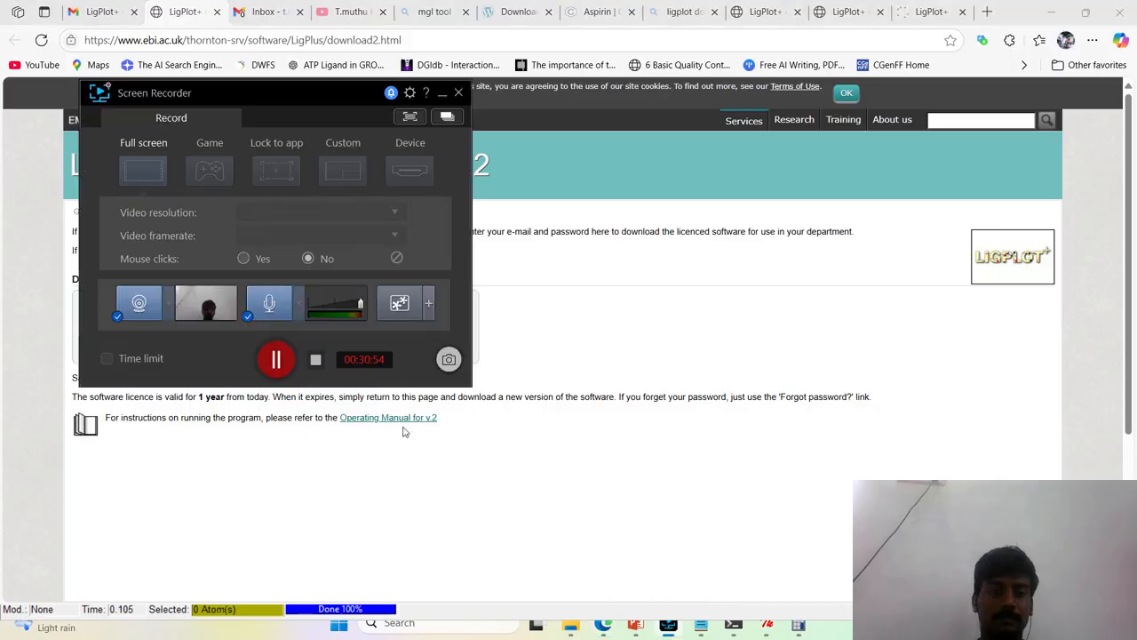
{"action": "left_click", "coordinate": [279, 358]}
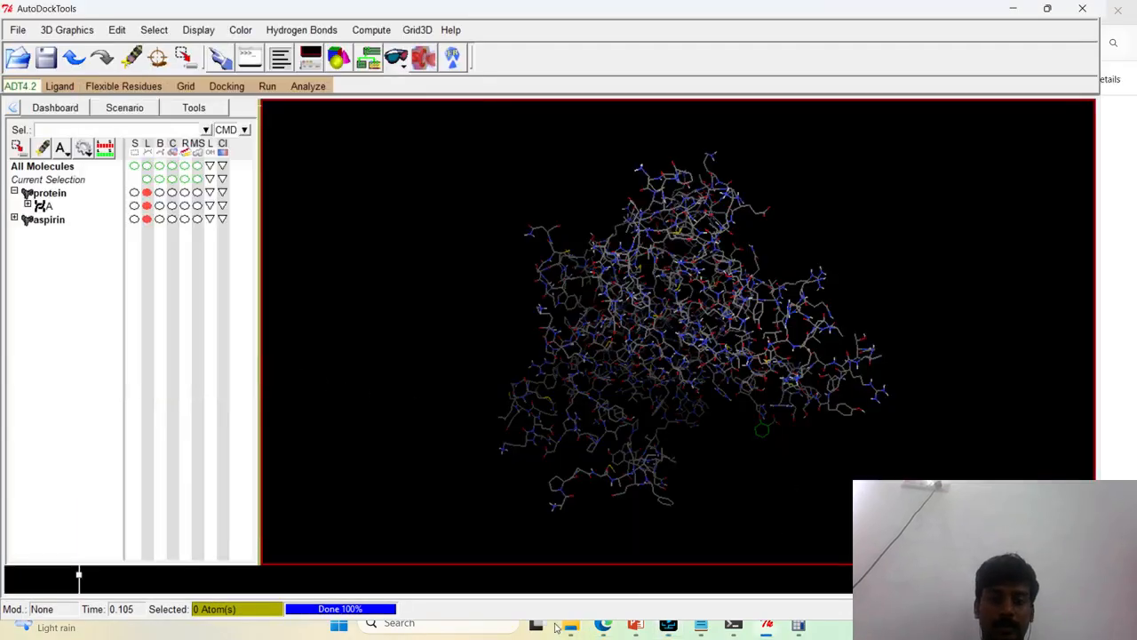
Return to the LigPlot+ download form in the browser and clear its password and e-mail address fields
{"action": "left_click", "coordinate": [602, 625]}
{"action": "left_click_drag", "start_coordinate": [258, 327], "coordinate": [165, 327]}
{"action": "key", "text": "BackSpace"}
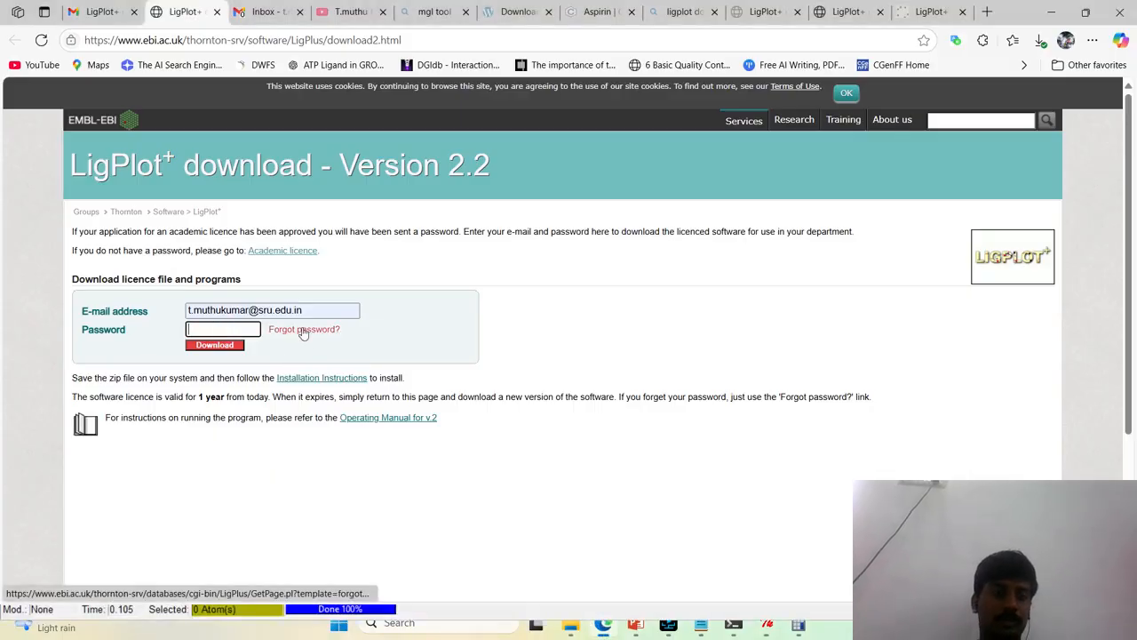
{"action": "triple_click", "coordinate": [333, 310]}
{"action": "key", "text": "BackSpace"}
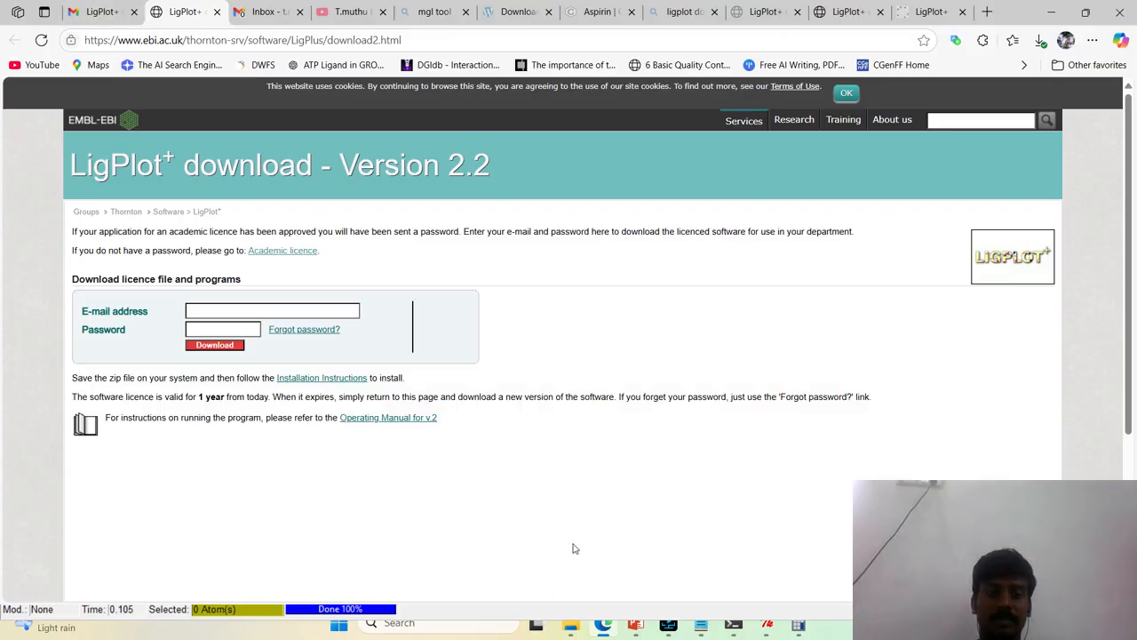
Extract the LigPlus zip file in File Explorer into a LigPlus folder inside the Autodock folder
{"action": "mouse_move", "coordinate": [572, 622]}
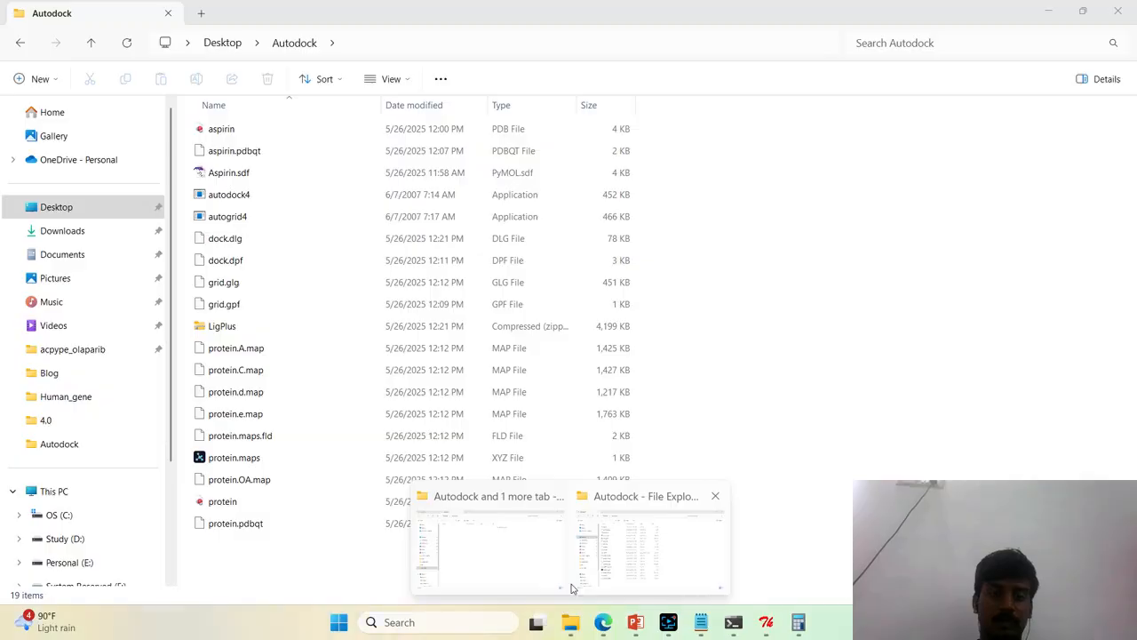
{"action": "left_click", "coordinate": [648, 564]}
{"action": "left_click", "coordinate": [379, 326]}
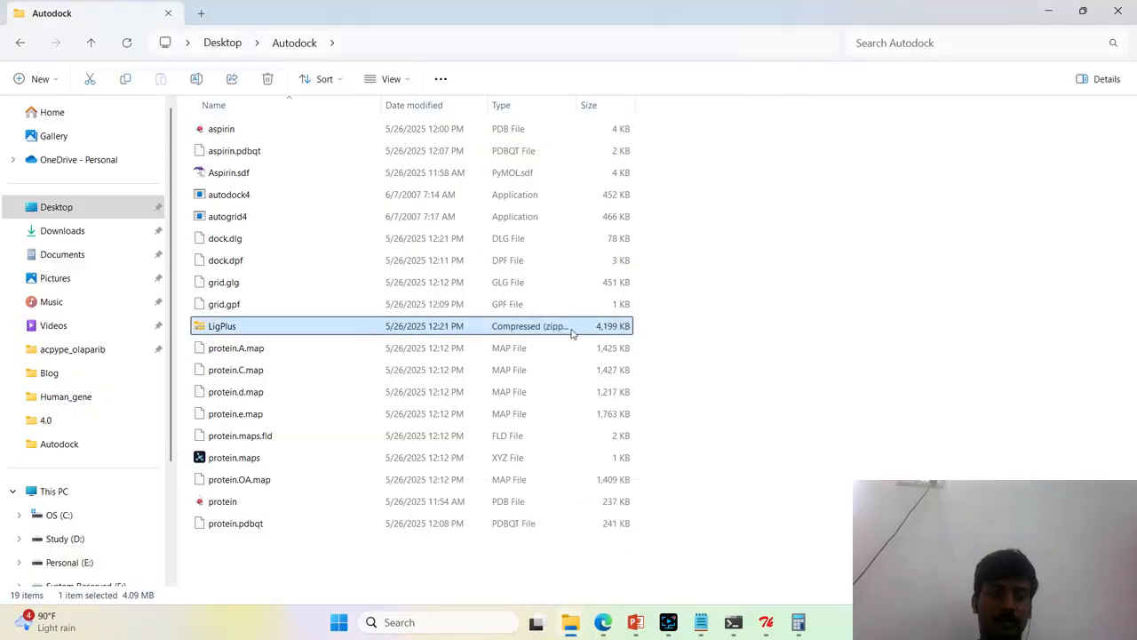
{"action": "right_click", "coordinate": [562, 332]}
{"action": "left_click", "coordinate": [619, 306]}
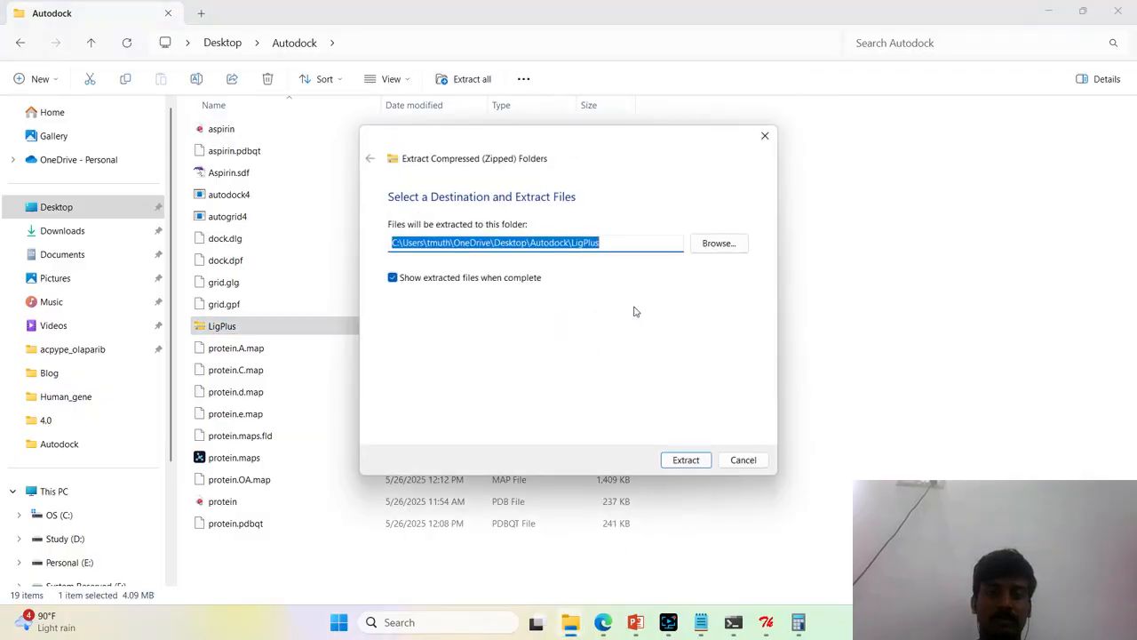
{"action": "left_click", "coordinate": [672, 462]}
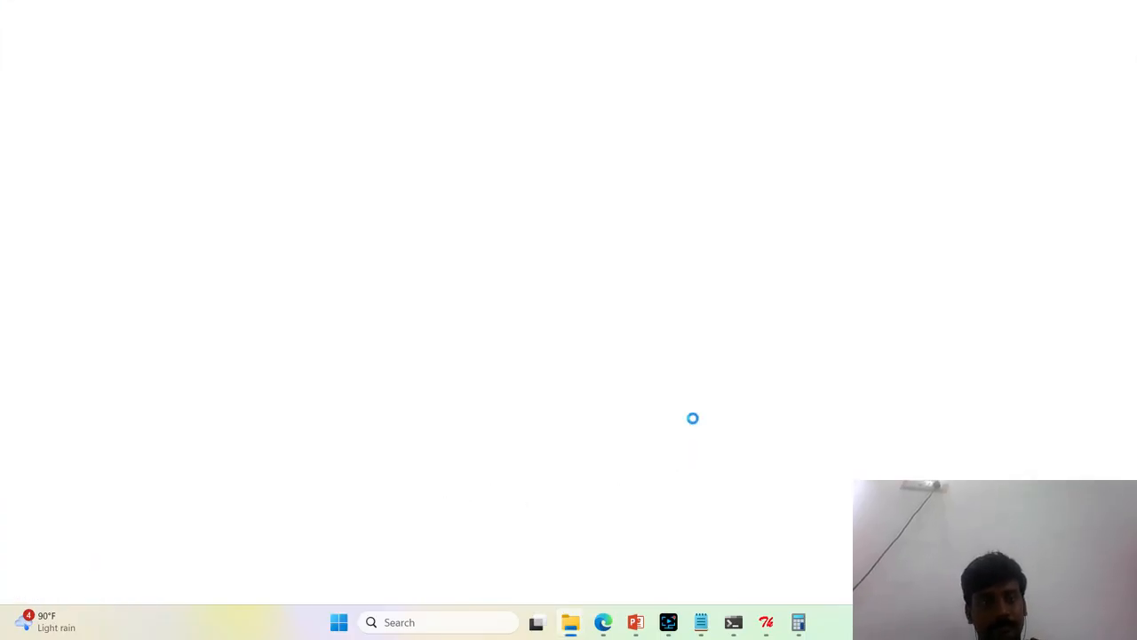
Launch the LigPlus jar from the extracted folder and save the default paths and directories
{"action": "double_click", "coordinate": [279, 133]}
{"action": "left_click", "coordinate": [277, 172]}
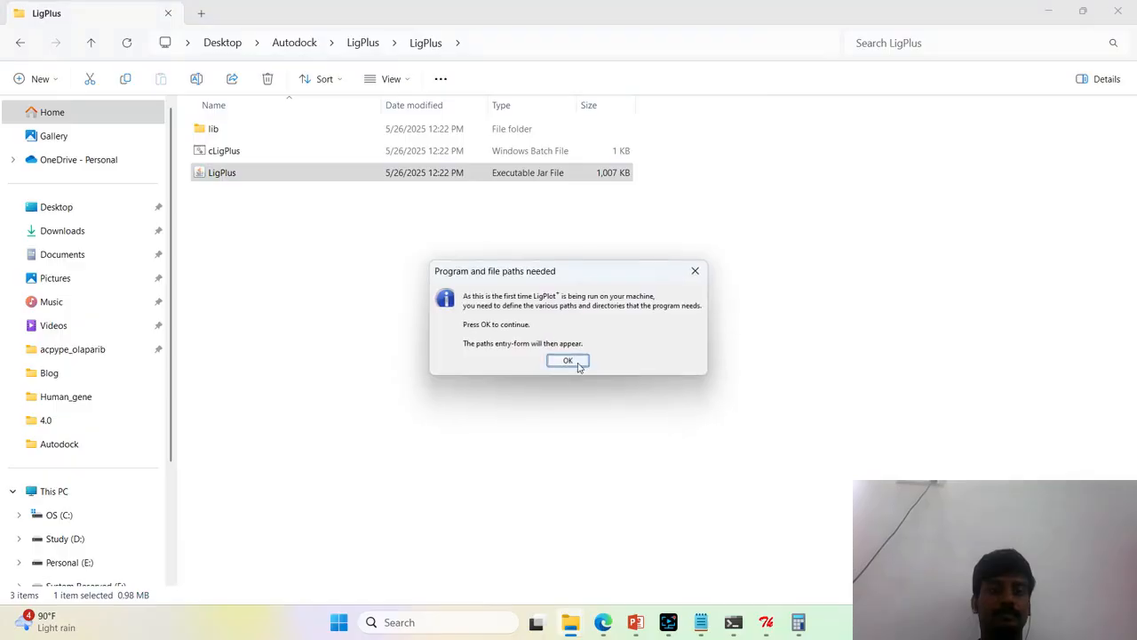
{"action": "left_click", "coordinate": [578, 361]}
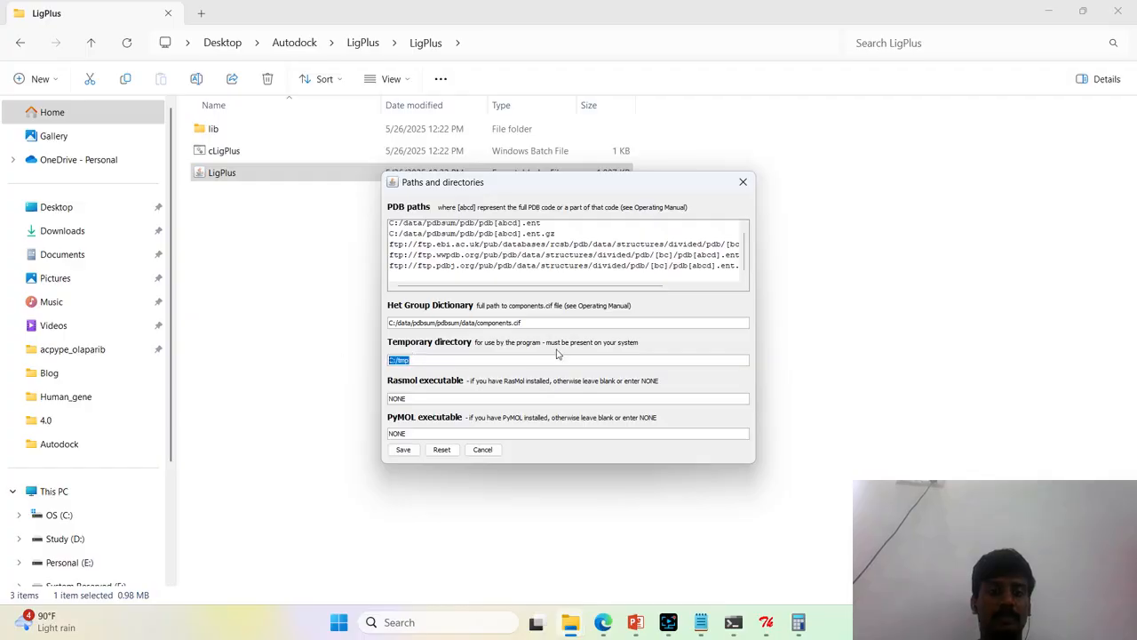
{"action": "left_click", "coordinate": [402, 448]}
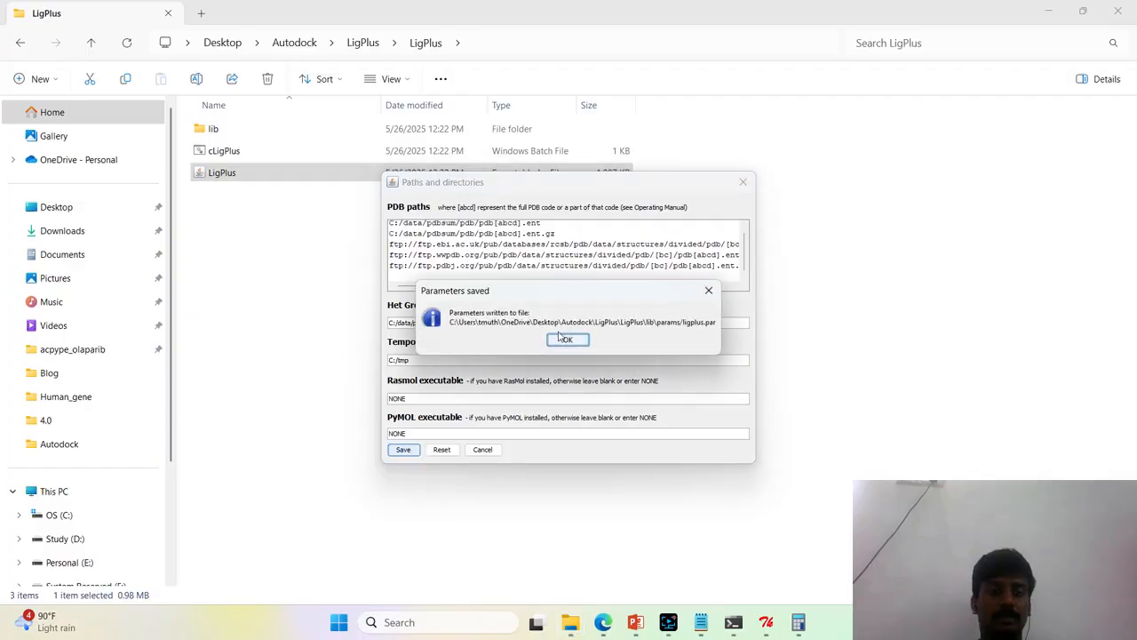
{"action": "left_click", "coordinate": [566, 338]}
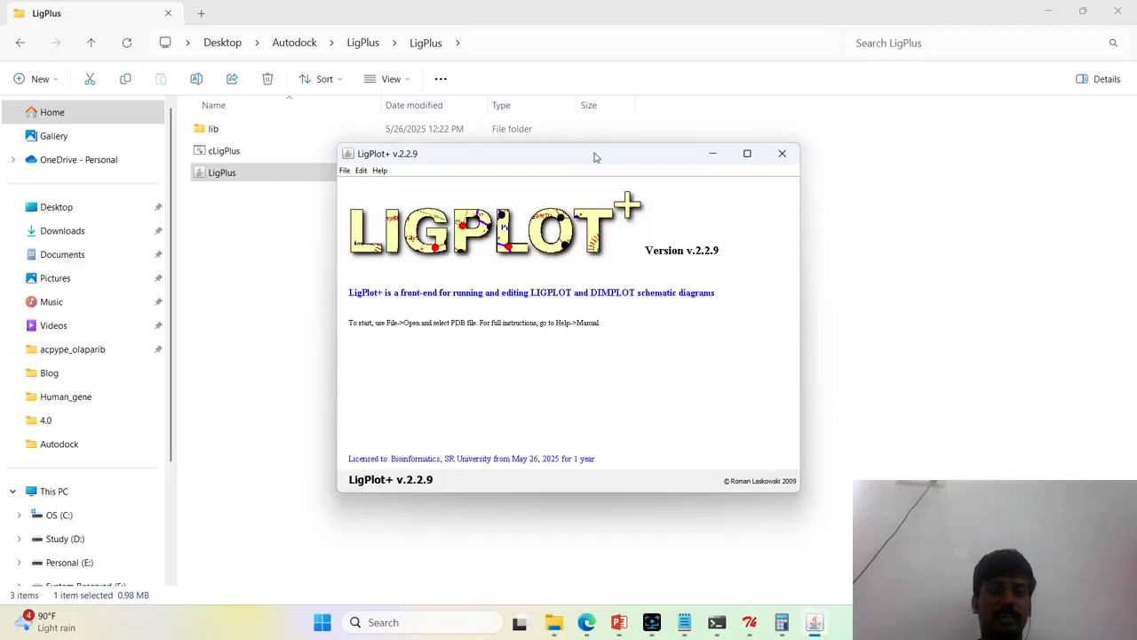
{"action": "left_click_drag", "start_coordinate": [557, 162], "coordinate": [599, 204]}
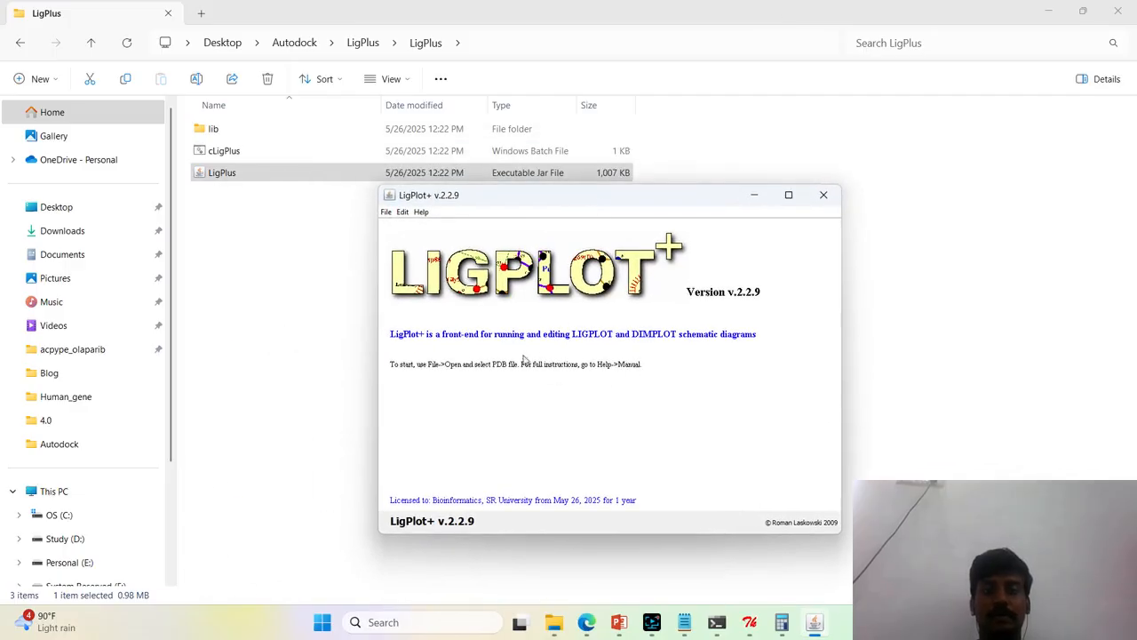
{"action": "left_click", "coordinate": [385, 211]}
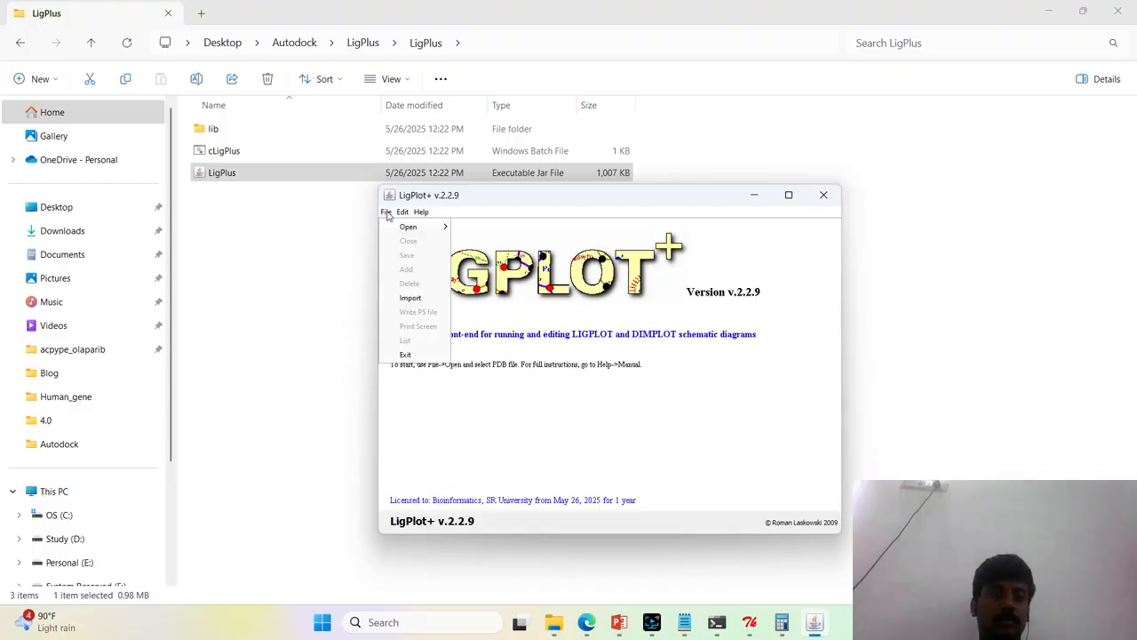
{"action": "mouse_move", "coordinate": [400, 228]}
{"action": "left_click", "coordinate": [497, 230]}
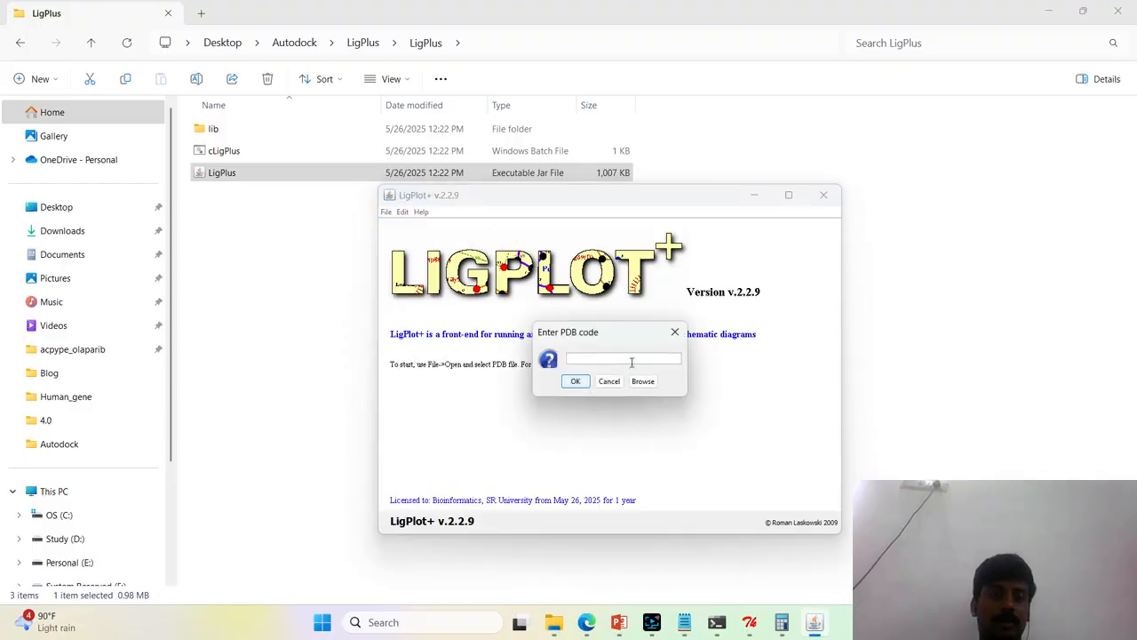
{"action": "left_click", "coordinate": [643, 380]}
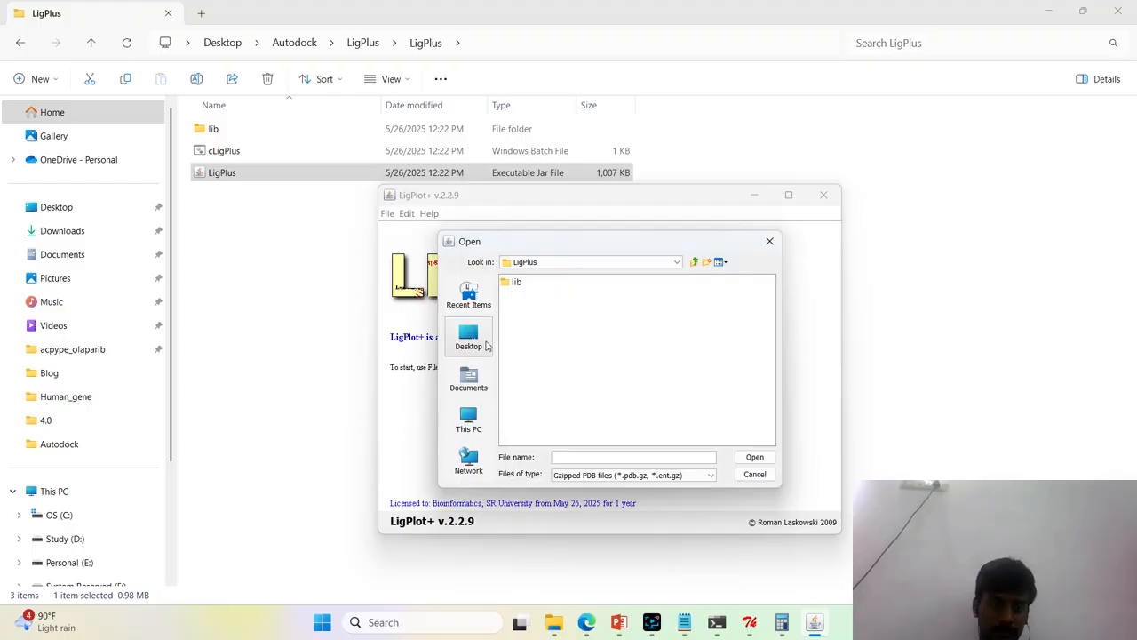
{"action": "left_click", "coordinate": [469, 336]}
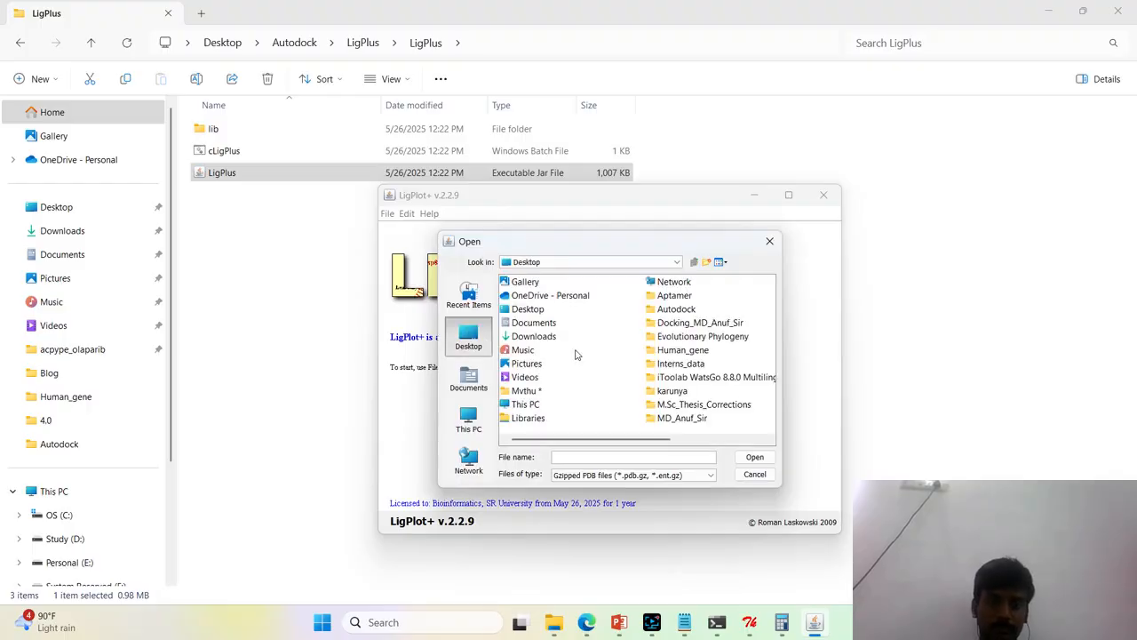
{"action": "double_click", "coordinate": [689, 367]}
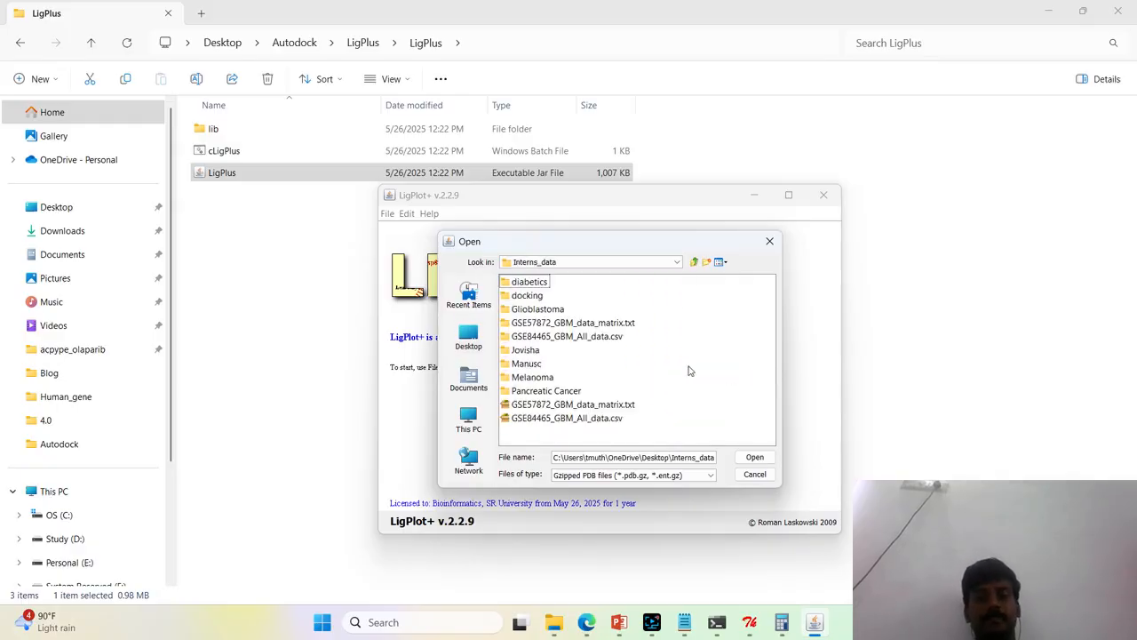
{"action": "double_click", "coordinate": [525, 295]}
{"action": "left_click", "coordinate": [524, 282]}
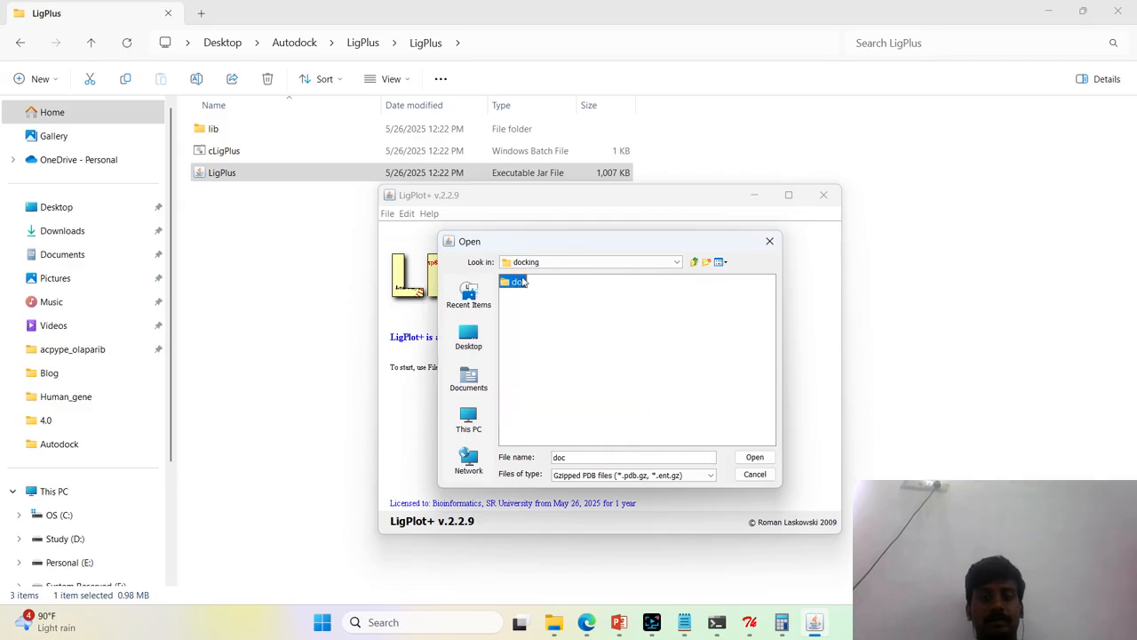
{"action": "left_click", "coordinate": [770, 241]}
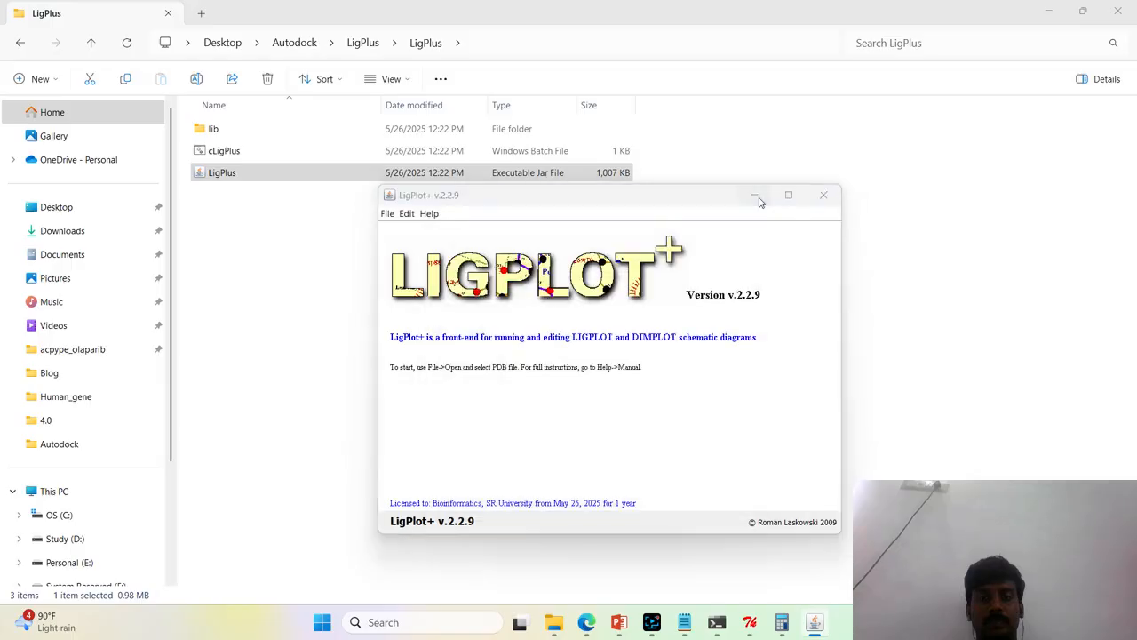
Minimise LigPlot+ and open the Ph.D folder on the Study (D:) drive in File Explorer
{"action": "left_click", "coordinate": [755, 194]}
{"action": "mouse_move", "coordinate": [559, 620]}
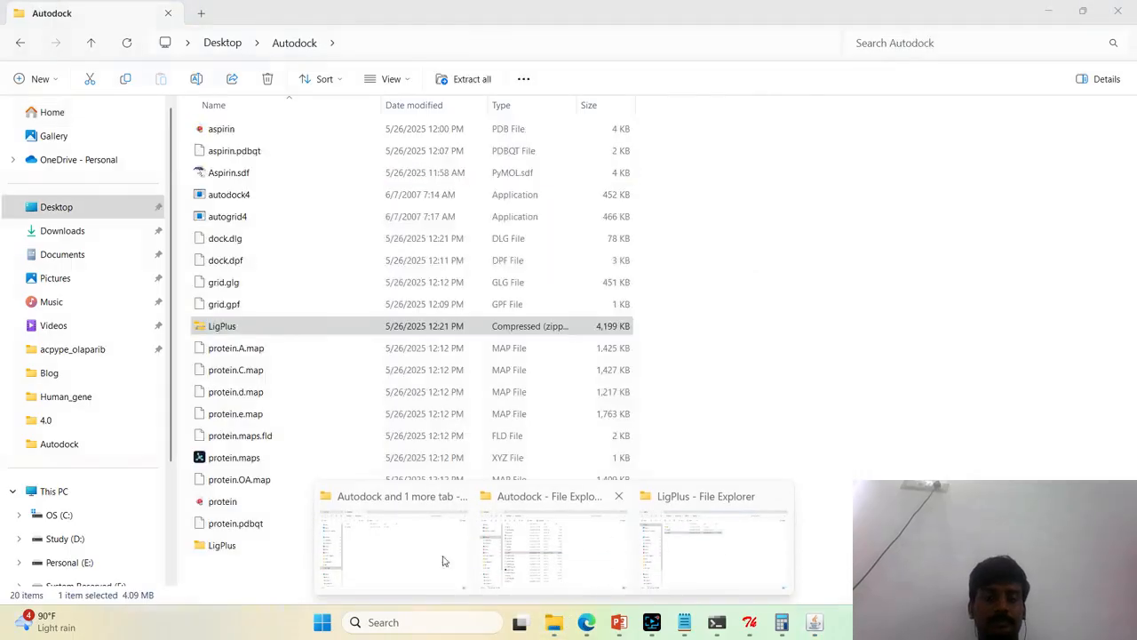
{"action": "left_click", "coordinate": [412, 555]}
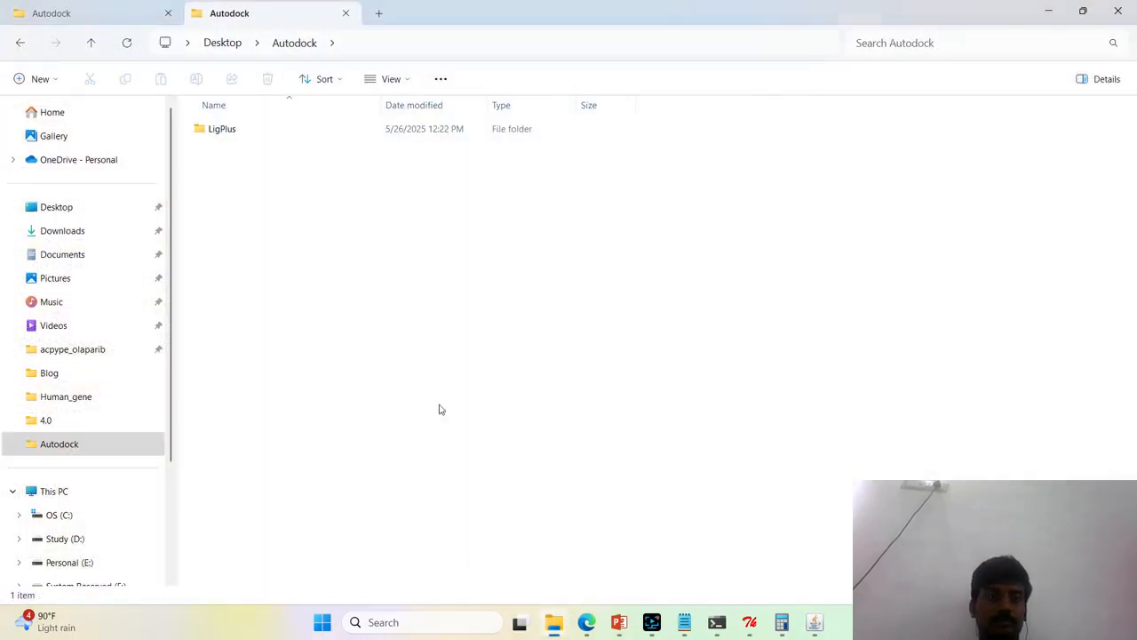
{"action": "left_click", "coordinate": [58, 538]}
{"action": "scroll", "coordinate": [76, 541], "scroll_direction": "down", "scroll_amount": 2}
{"action": "left_click", "coordinate": [83, 415]}
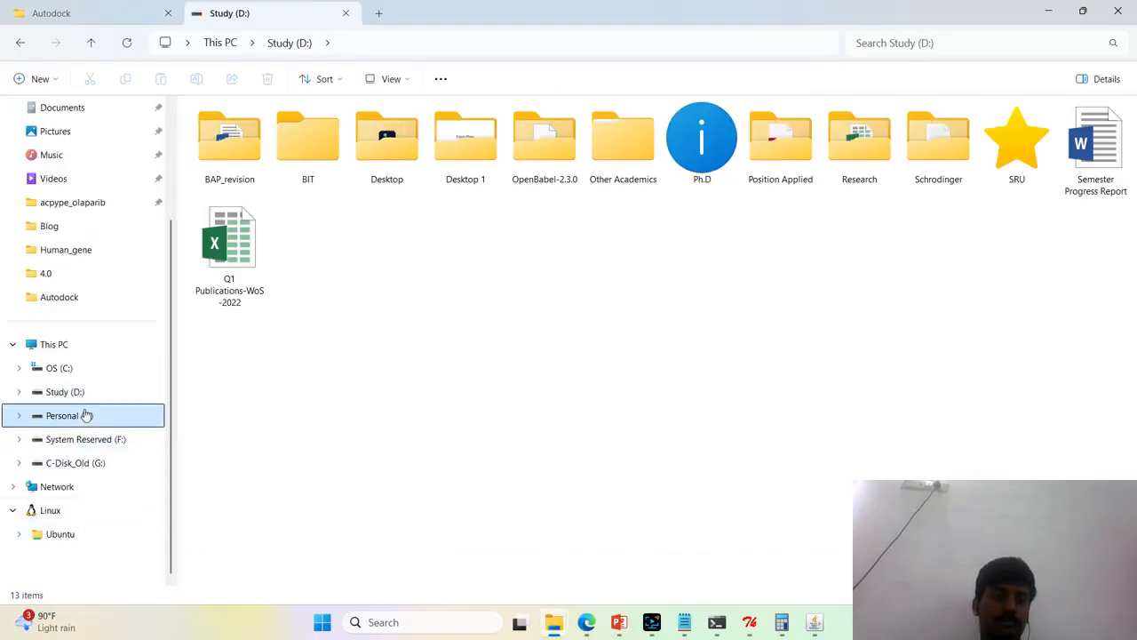
{"action": "left_click", "coordinate": [99, 402]}
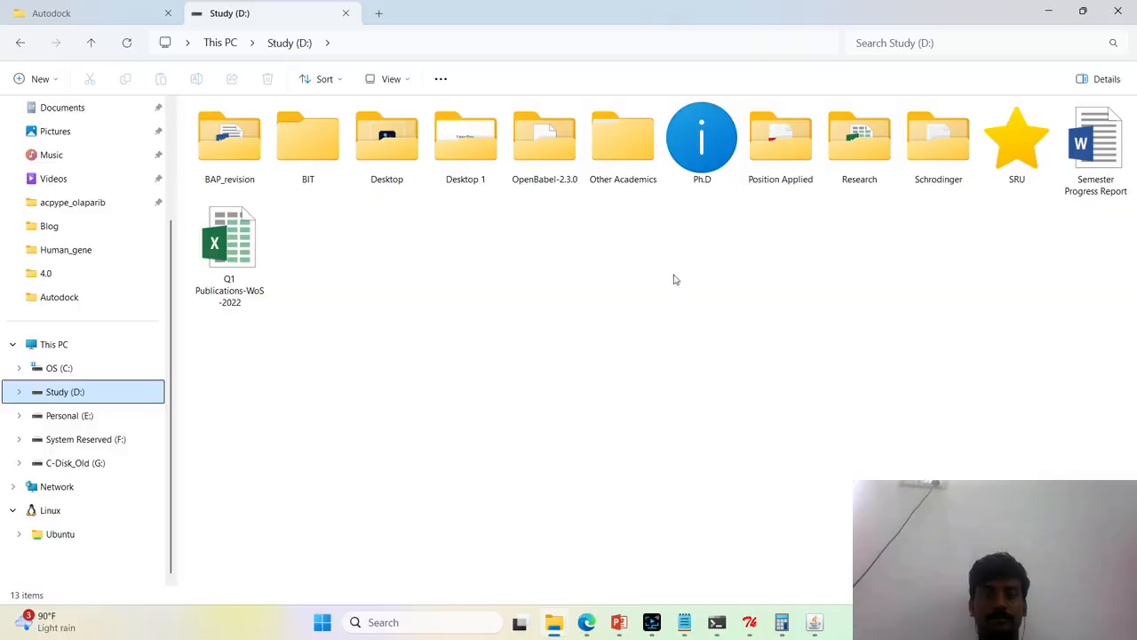
{"action": "left_click", "coordinate": [691, 155]}
{"action": "double_click", "coordinate": [690, 156]}
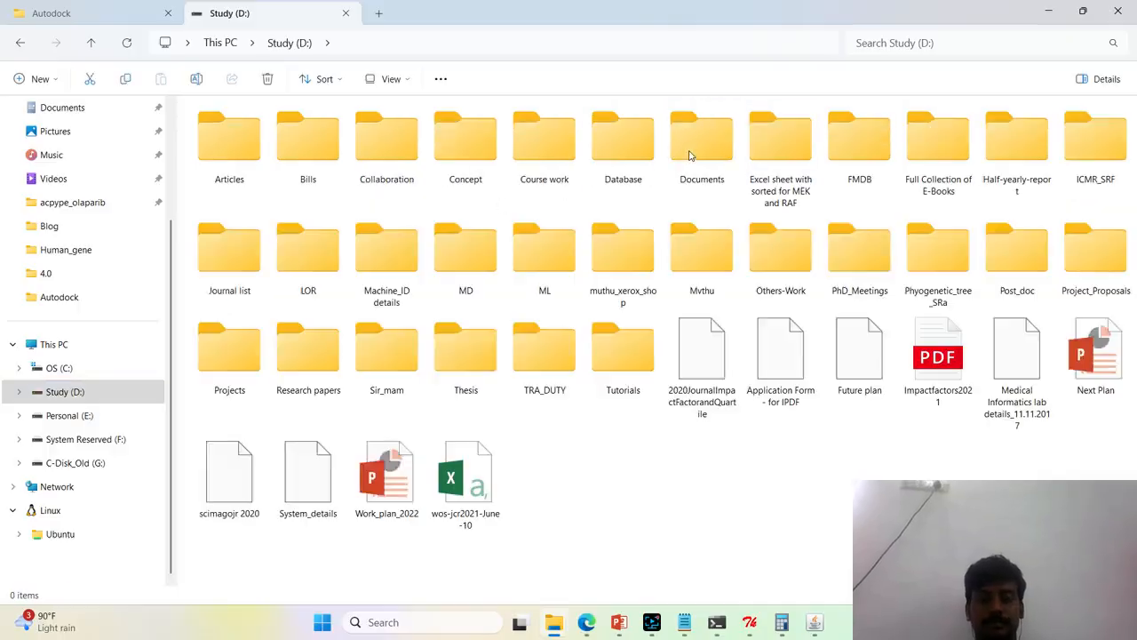
Open the Others-Work folder inside Ph.D and browse the colleagues' folders for the one holding earlier docking work
{"action": "left_click", "coordinate": [1017, 254]}
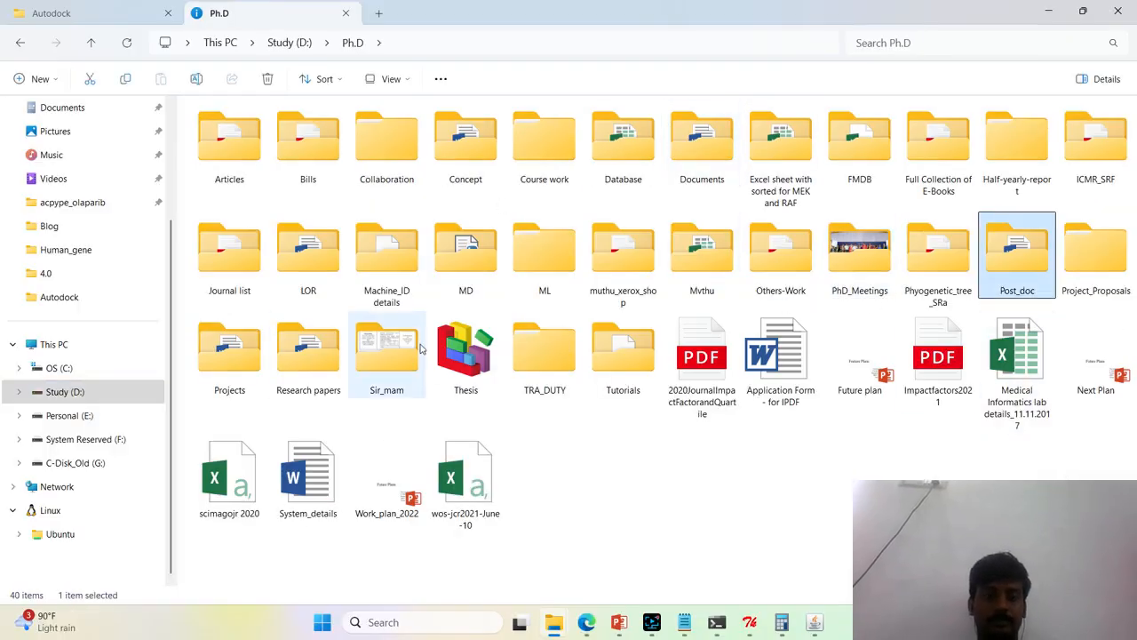
{"action": "key", "text": "o"}
{"action": "key", "text": "Return"}
{"action": "type", "text": "ancp"}
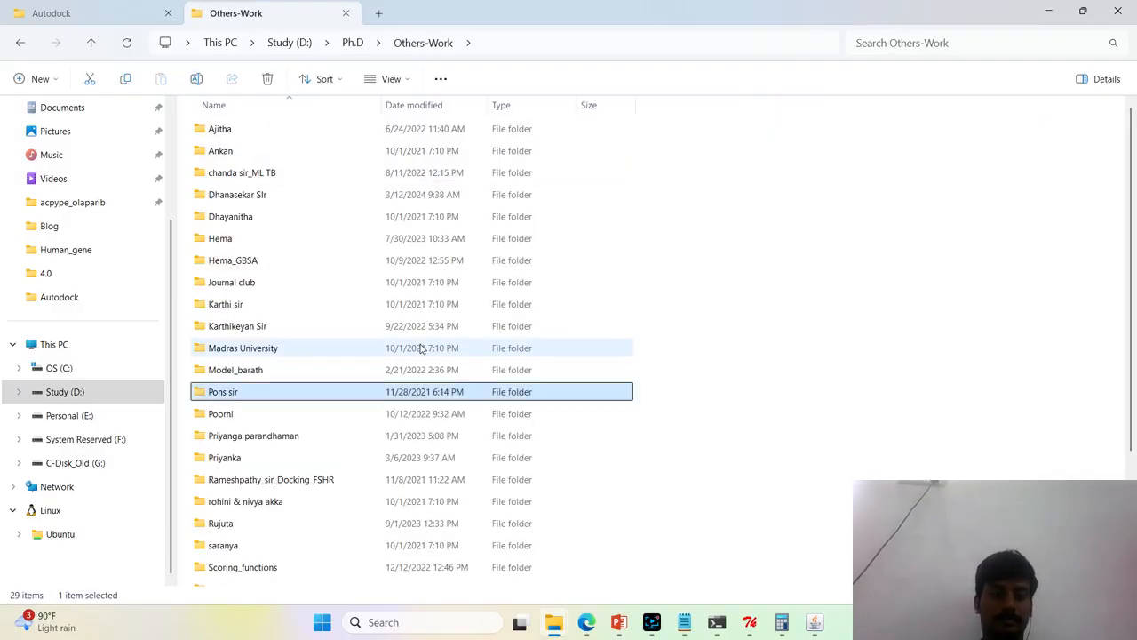
{"action": "key", "text": "Return"}
{"action": "key", "text": "BackSpace"}
{"action": "type", "text": "p"}
{"action": "key", "text": "Return"}
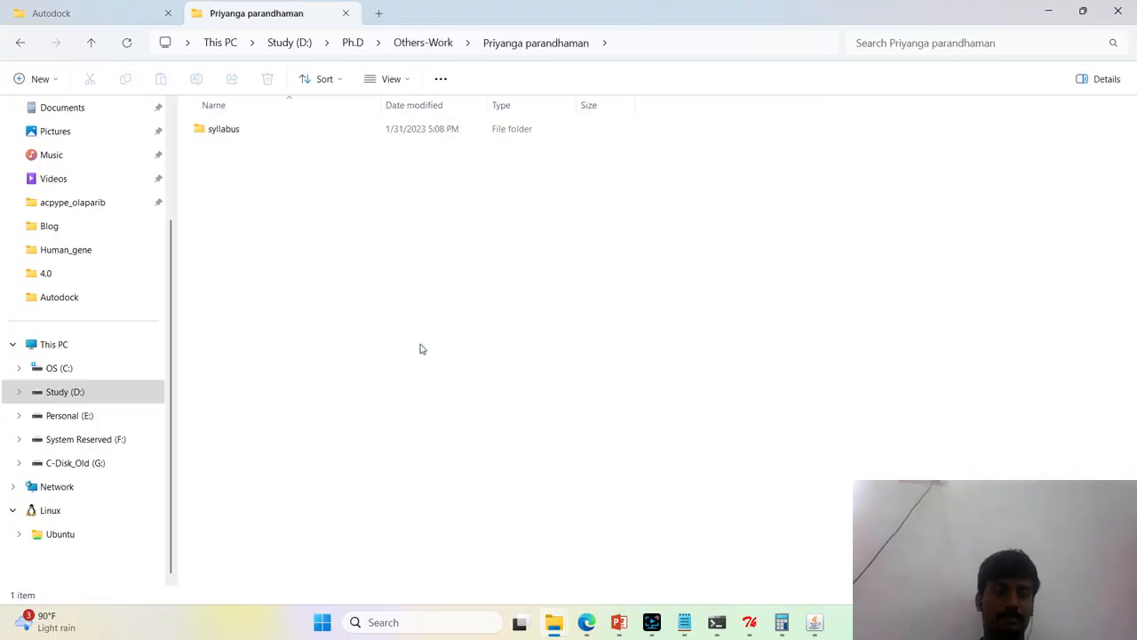
{"action": "key", "text": "BackSpace"}
{"action": "key", "text": "p"}
{"action": "key", "text": "Return"}
Open the C1 folder under Data 2 in the colleague's Autodock folder and look through its docking files
{"action": "key", "text": "p"}
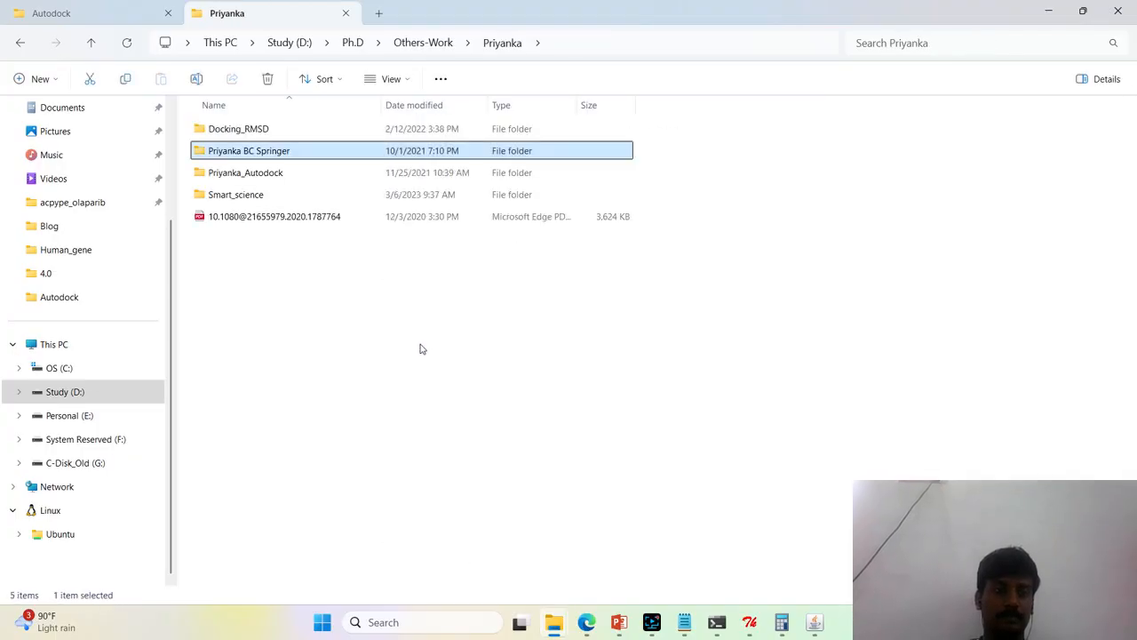
{"action": "key", "text": "p"}
{"action": "key", "text": "Return"}
{"action": "key", "text": "d"}
{"action": "key", "text": "d"}
{"action": "key", "text": "Return"}
{"action": "key", "text": "a"}
{"action": "key", "text": "c"}
{"action": "key", "text": "Return"}
{"action": "key", "text": "p"}
{"action": "key", "text": "p"}
{"action": "key", "text": "p"}
{"action": "key", "text": "g"}
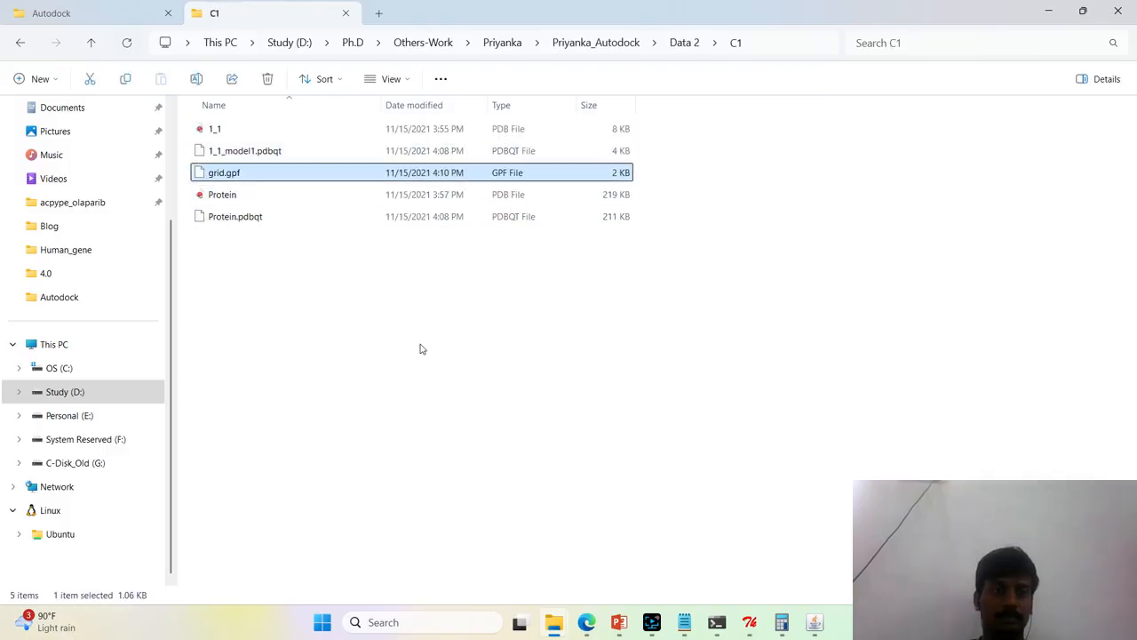
{"action": "key", "text": "Up"}
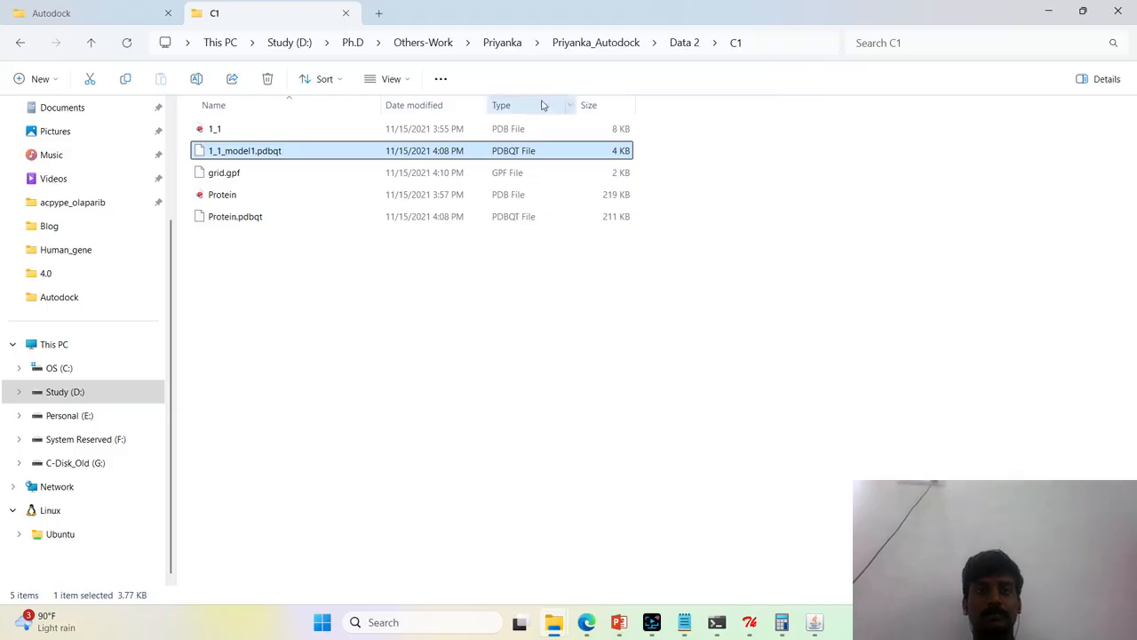
Leave the Study (D:) drive folders and return to the File Explorer window showing the Autodock folder
{"action": "left_click", "coordinate": [297, 46]}
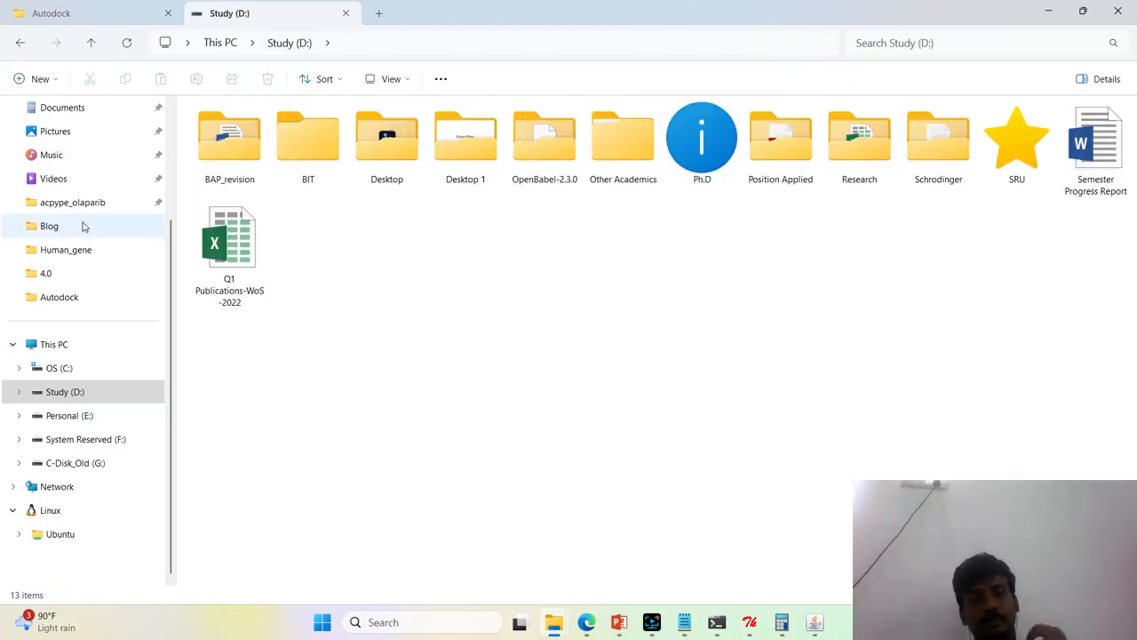
{"action": "scroll", "coordinate": [90, 250], "scroll_direction": "up", "scroll_amount": 2}
{"action": "left_click", "coordinate": [89, 209]}
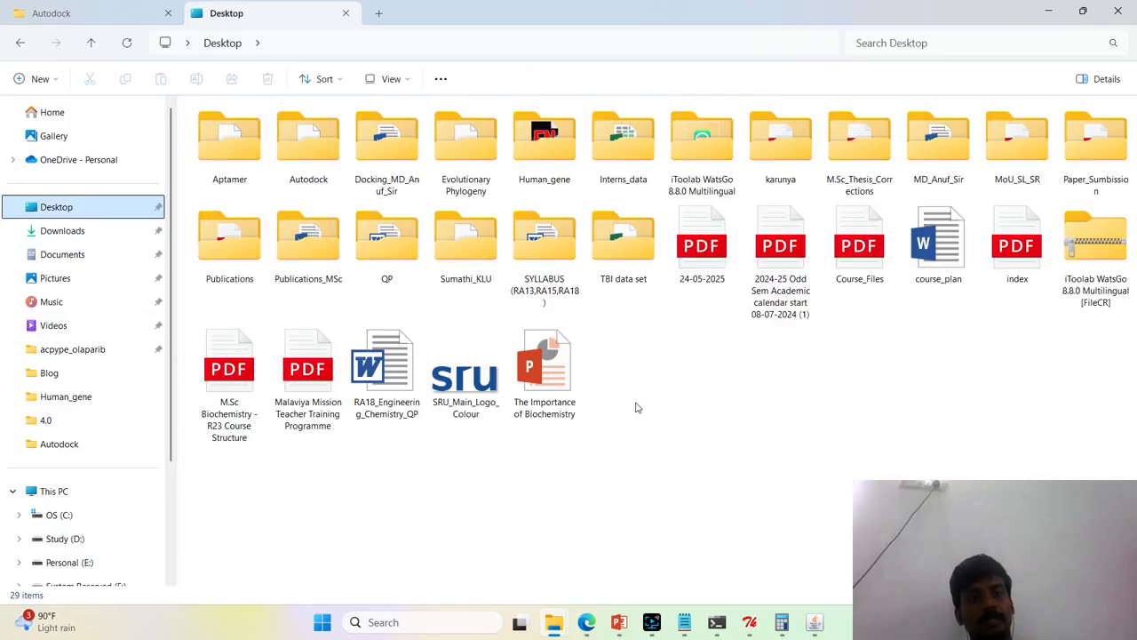
{"action": "left_click", "coordinate": [688, 623]}
{"action": "left_click", "coordinate": [555, 622]}
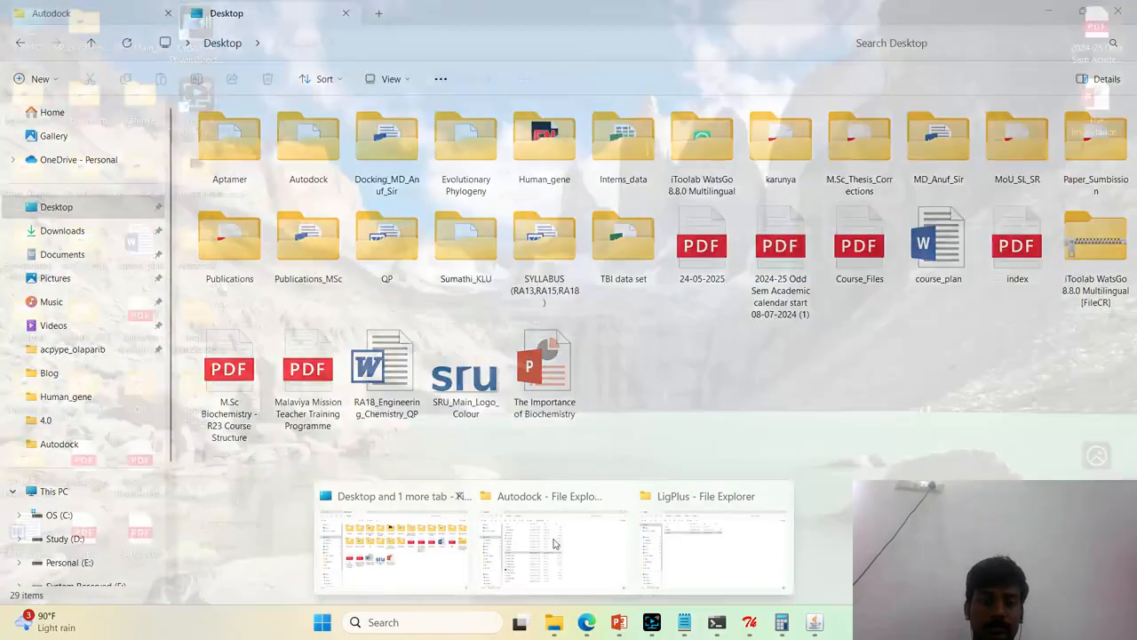
{"action": "left_click", "coordinate": [558, 544]}
{"action": "left_click", "coordinate": [795, 437]}
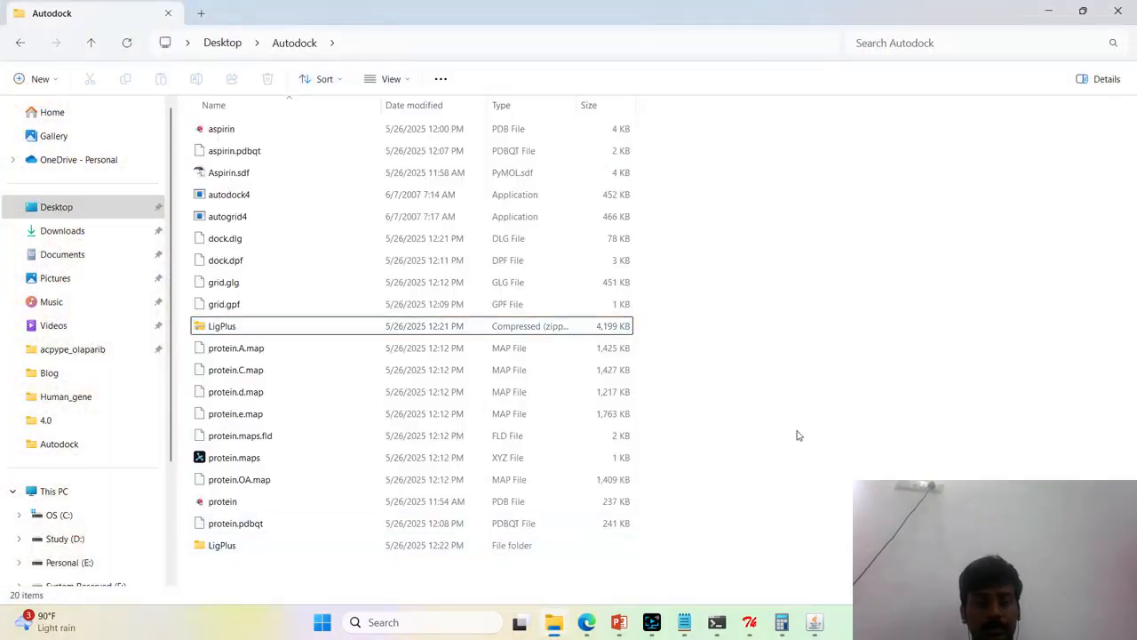
Refresh the Autodock folder and open dock.dlg in Notepad
{"action": "key", "text": "F5"}
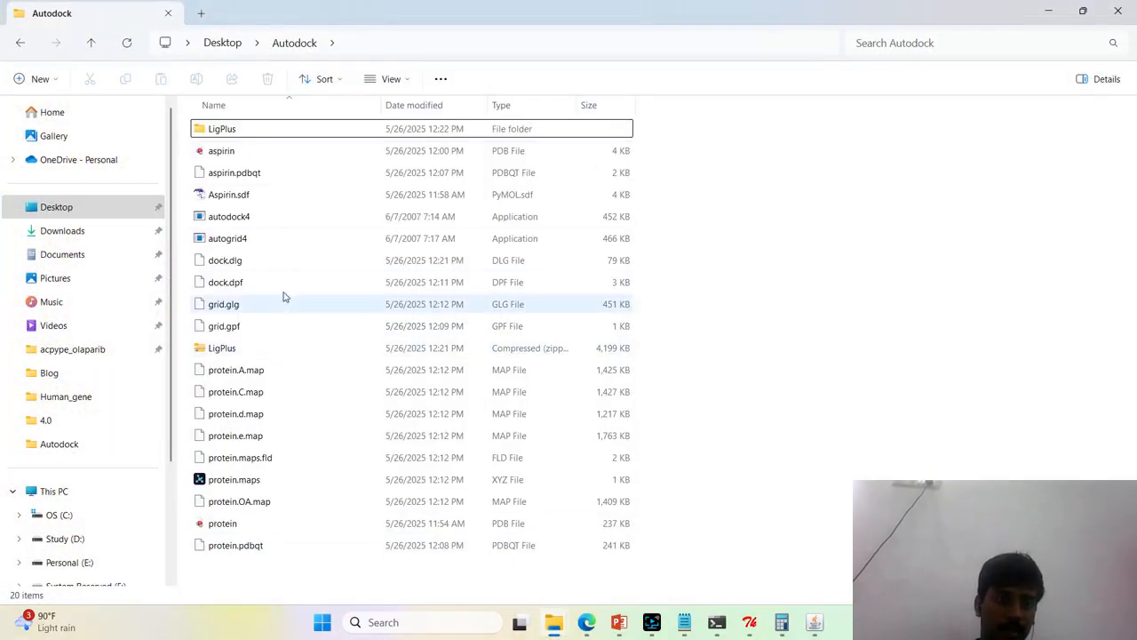
{"action": "left_click", "coordinate": [294, 265]}
{"action": "right_click", "coordinate": [294, 263]}
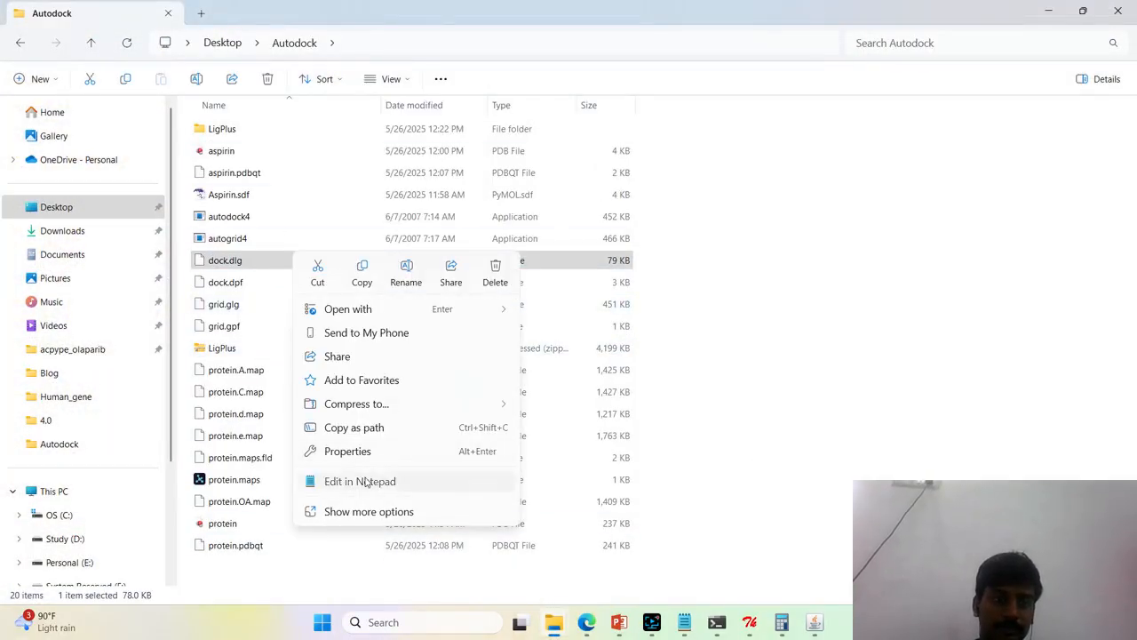
{"action": "left_click", "coordinate": [381, 481]}
Check the current run number near the end of the docking log, then close dock.dlg
{"action": "left_click_drag", "start_coordinate": [1134, 77], "coordinate": [1136, 327]}
{"action": "scroll", "coordinate": [239, 328], "scroll_direction": "up", "scroll_amount": 3}
{"action": "scroll", "coordinate": [239, 330], "scroll_direction": "up", "scroll_amount": 2}
{"action": "left_click_drag", "start_coordinate": [58, 171], "coordinate": [159, 197]}
{"action": "left_click", "coordinate": [342, 252]}
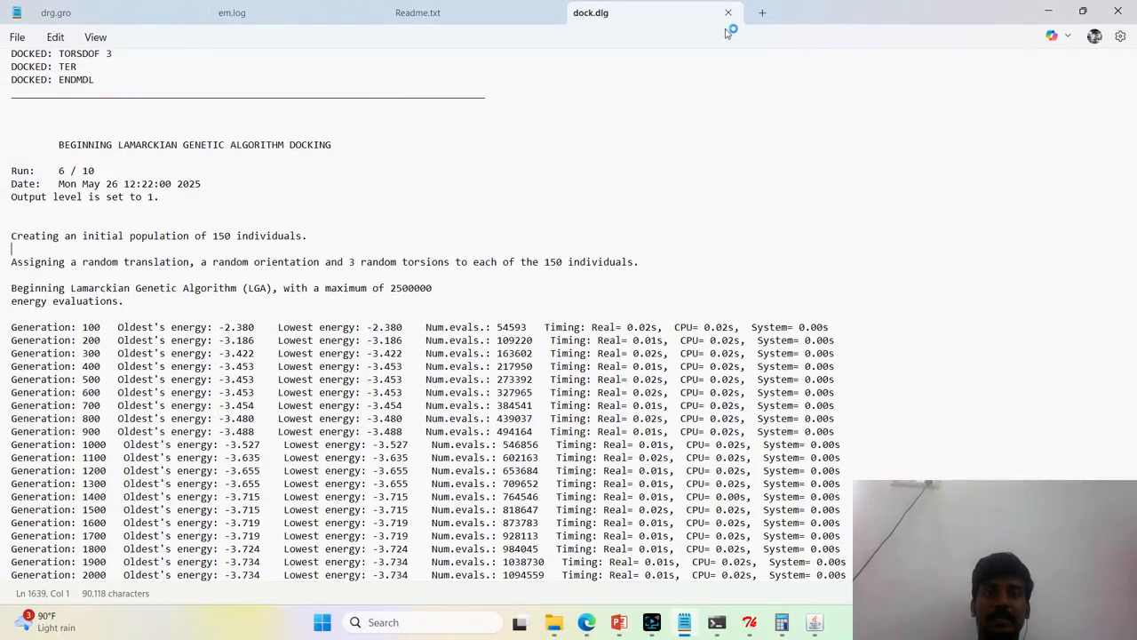
{"action": "left_click", "coordinate": [729, 12]}
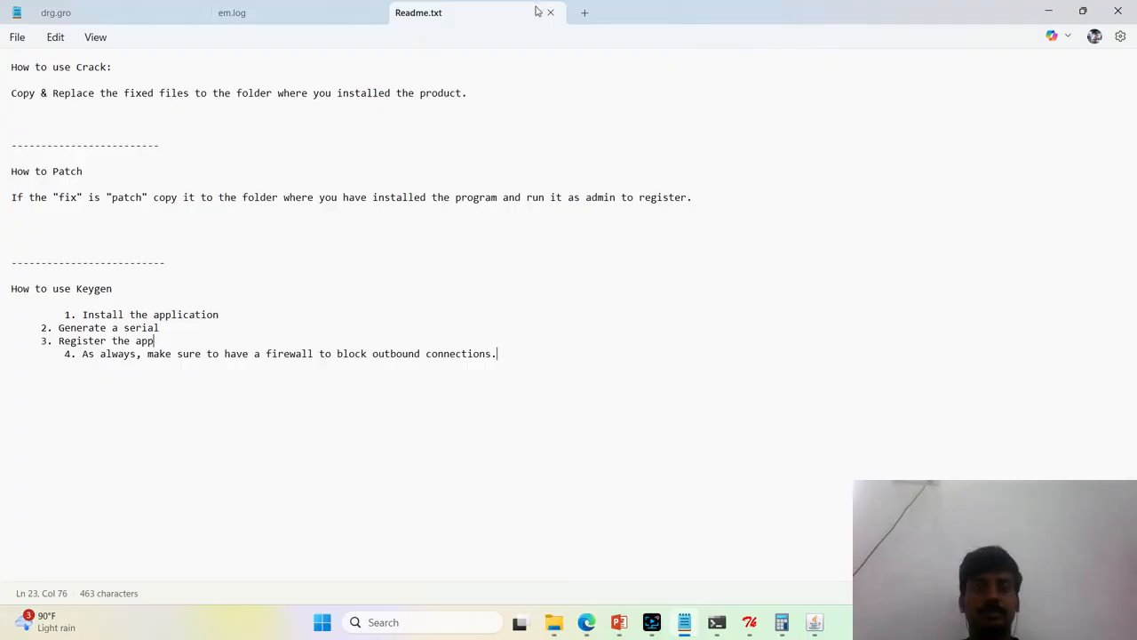
Switch to Edge and close the extra LigPlot+ pages, the ligplot download search and the PubChem Aspirin page
{"action": "left_click", "coordinate": [579, 624]}
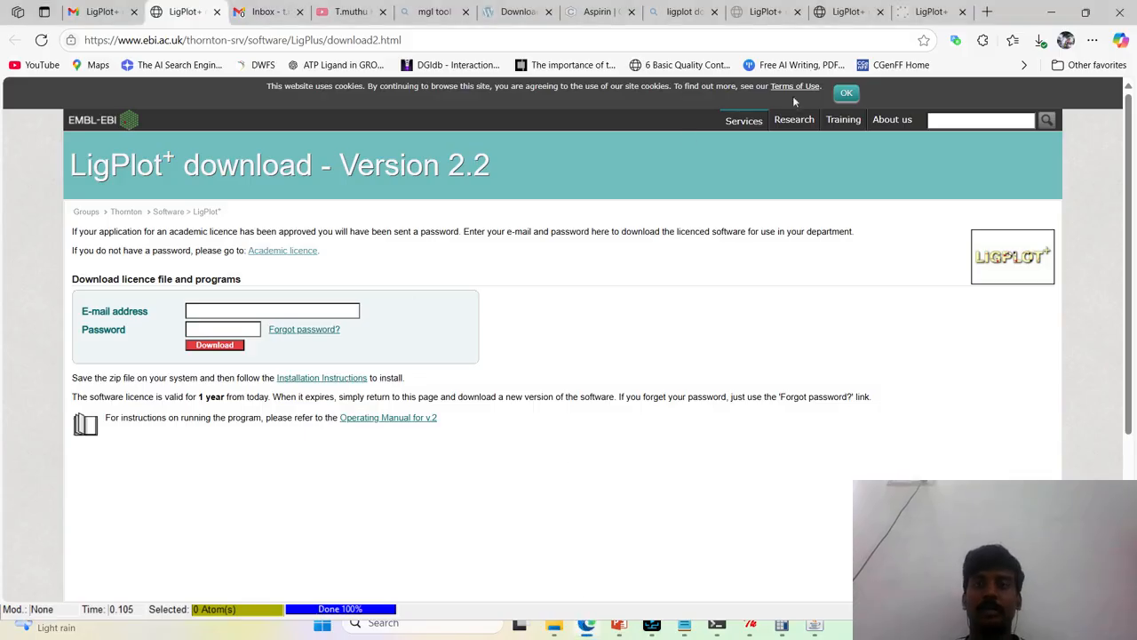
{"action": "left_click", "coordinate": [759, 13]}
{"action": "left_click", "coordinate": [797, 13]}
{"action": "left_click", "coordinate": [797, 14]}
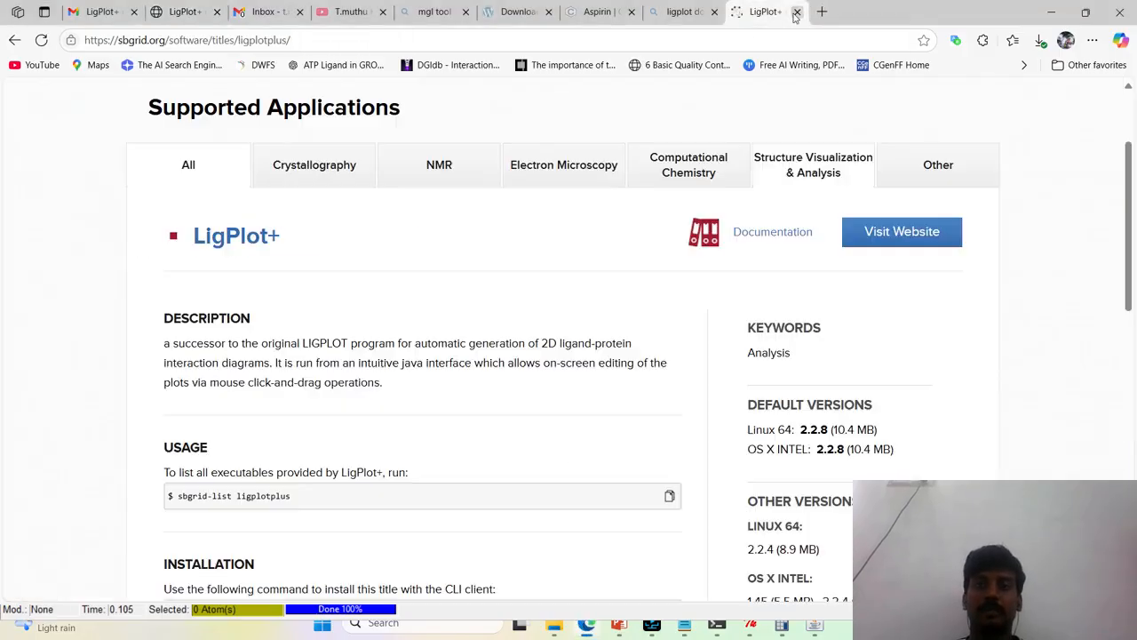
{"action": "left_click", "coordinate": [797, 13]}
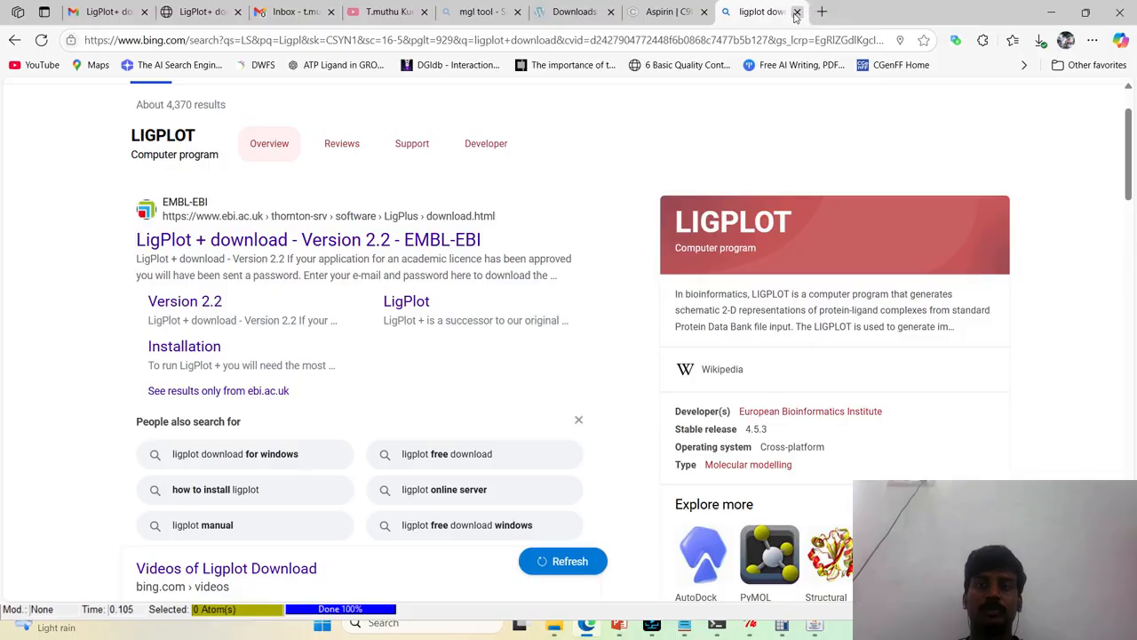
{"action": "left_click", "coordinate": [797, 12]}
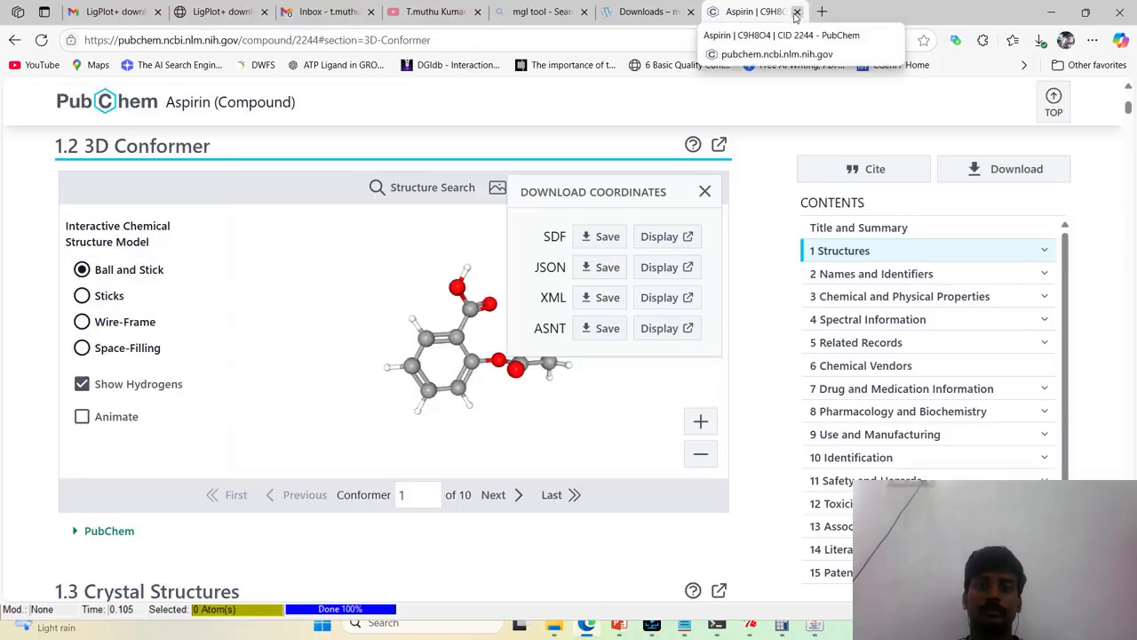
{"action": "left_click", "coordinate": [797, 12]}
{"action": "scroll", "coordinate": [559, 447], "scroll_direction": "up", "scroll_amount": 2}
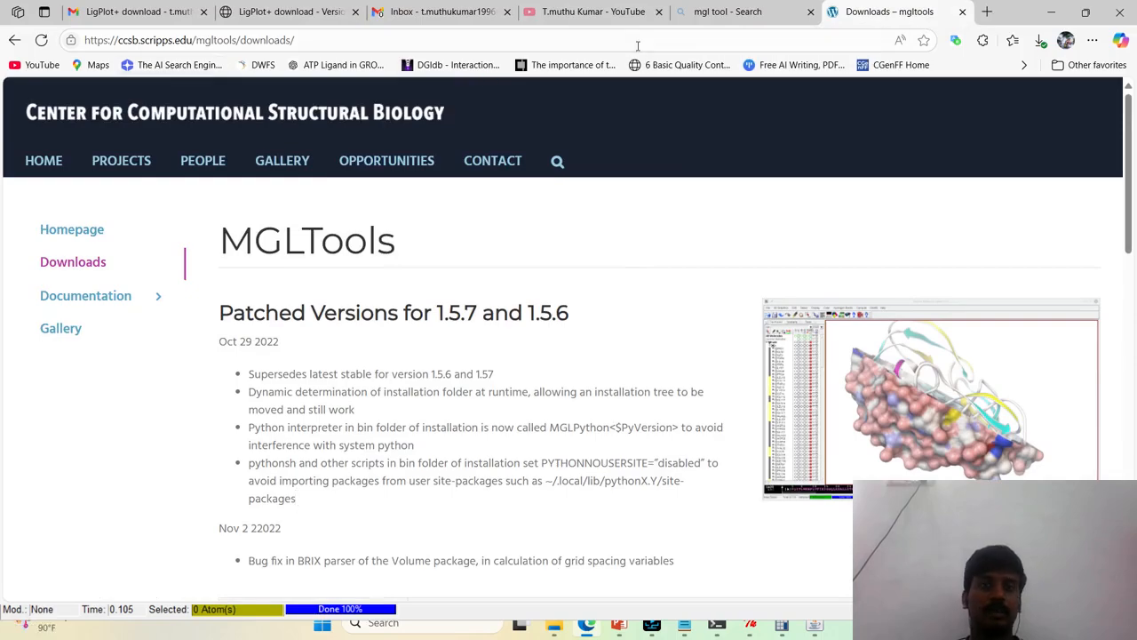
Search the web for PyMOL, open pymol.org and close the leftover search results page
{"action": "left_click", "coordinate": [774, 35]}
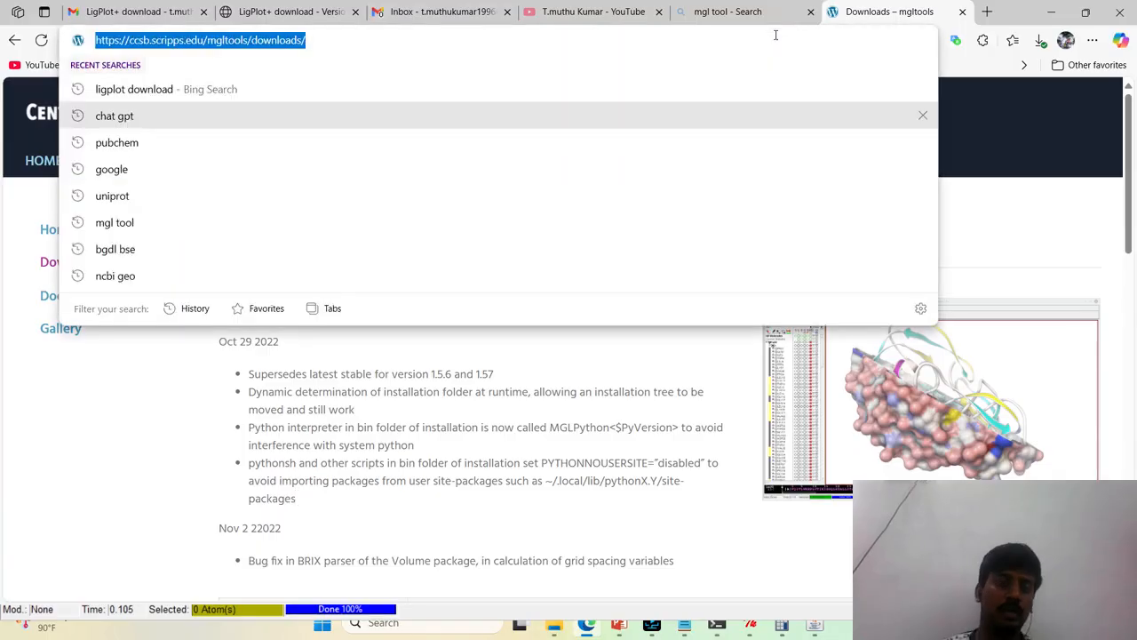
{"action": "type", "text": "pymol"}
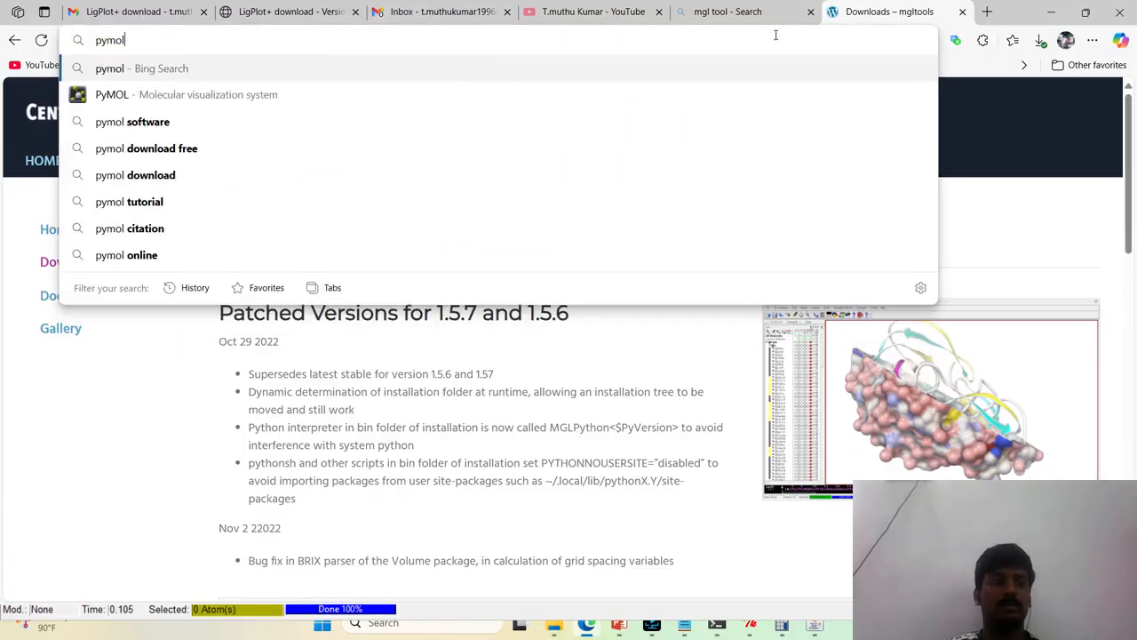
{"action": "key", "text": "Down"}
{"action": "key", "text": "Return"}
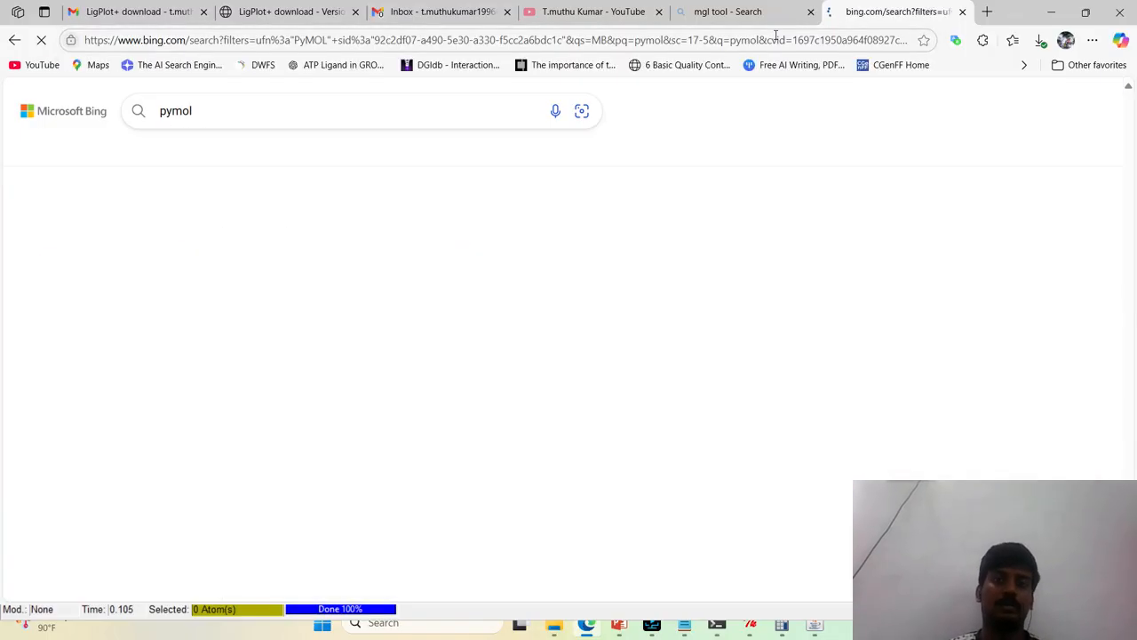
{"action": "scroll", "coordinate": [401, 399], "scroll_direction": "down", "scroll_amount": 4}
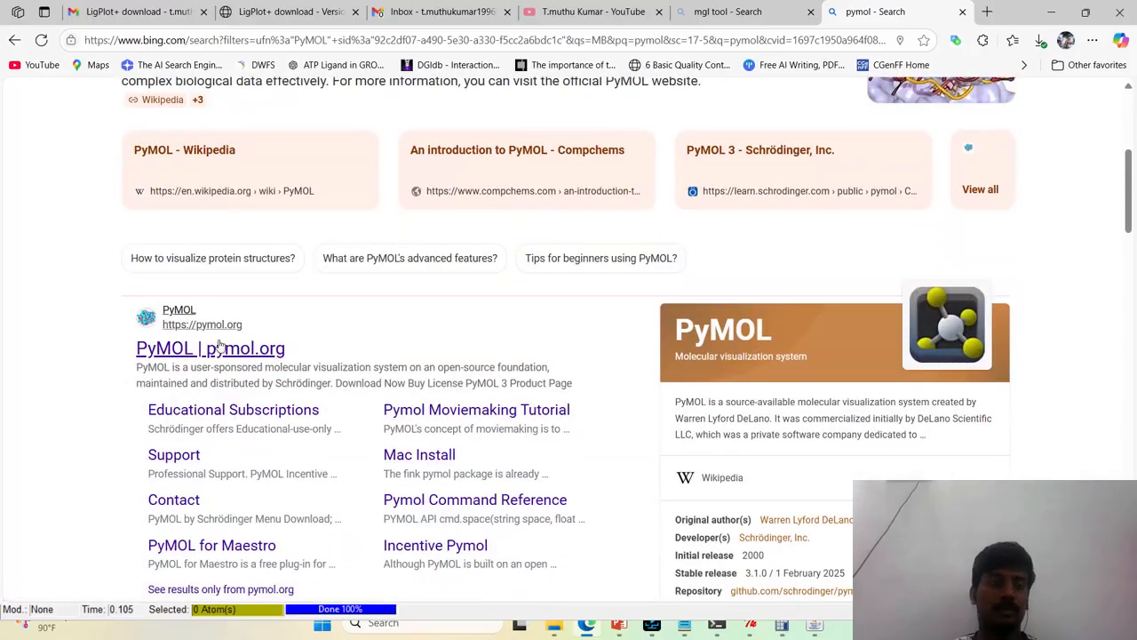
{"action": "left_click", "coordinate": [219, 348]}
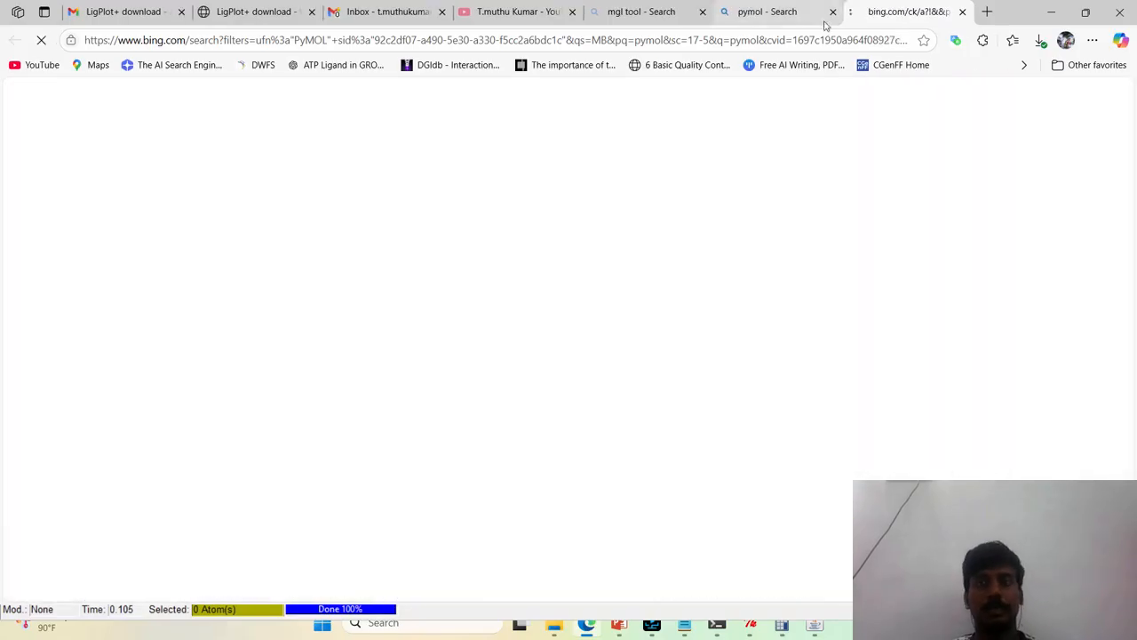
{"action": "left_click", "coordinate": [827, 22]}
{"action": "left_click", "coordinate": [832, 12]}
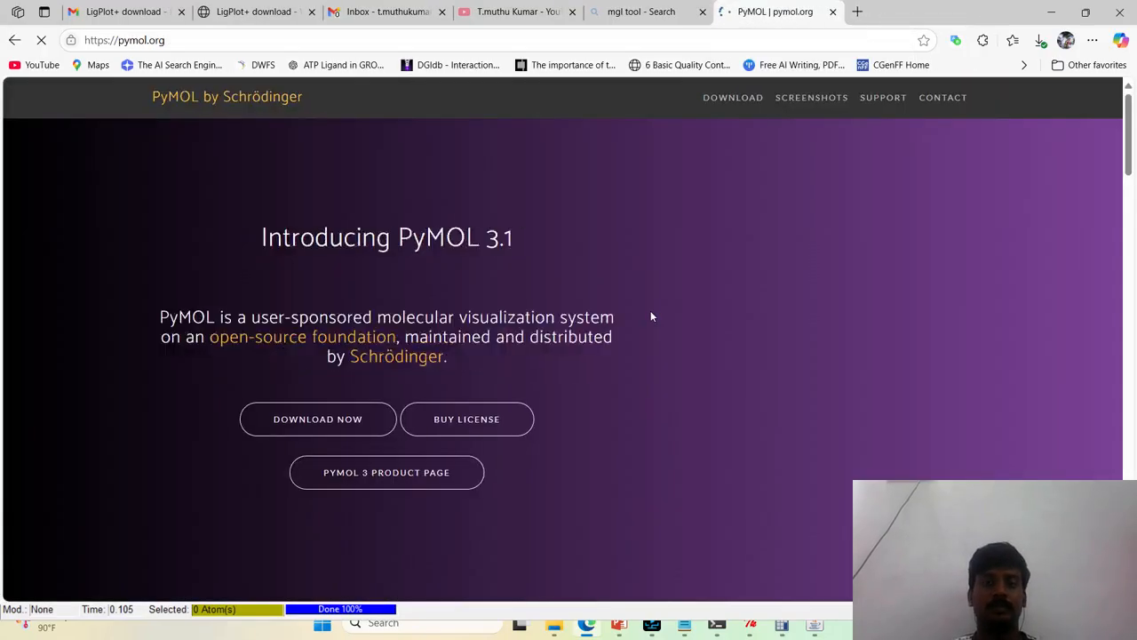
{"action": "scroll", "coordinate": [651, 316], "scroll_direction": "down", "scroll_amount": 2}
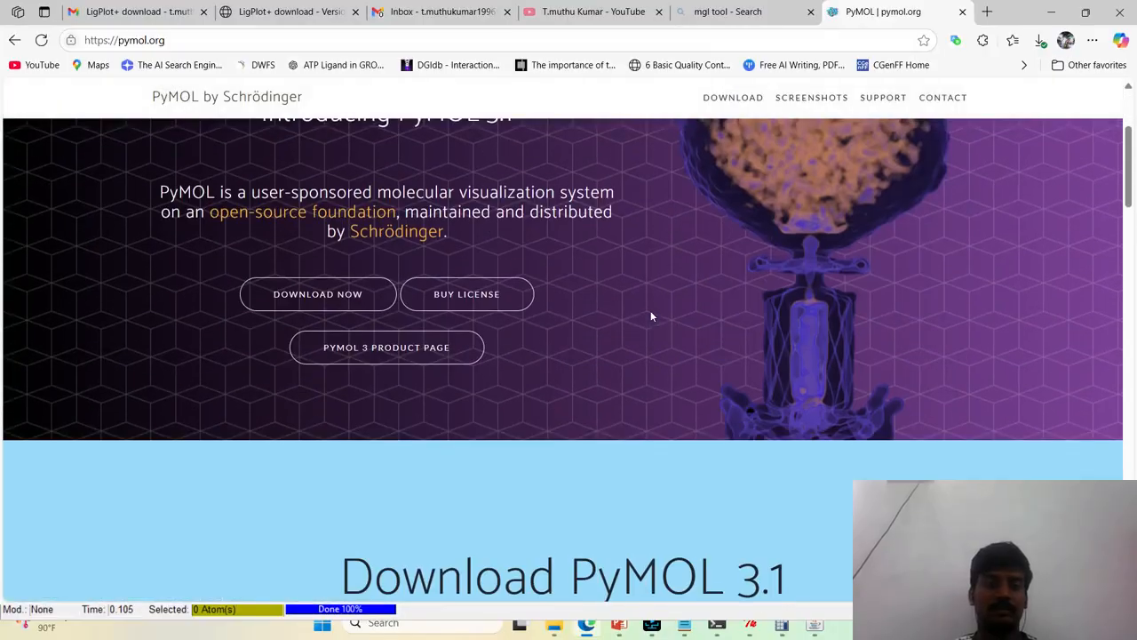
{"action": "scroll", "coordinate": [321, 297], "scroll_direction": "up", "scroll_amount": 2}
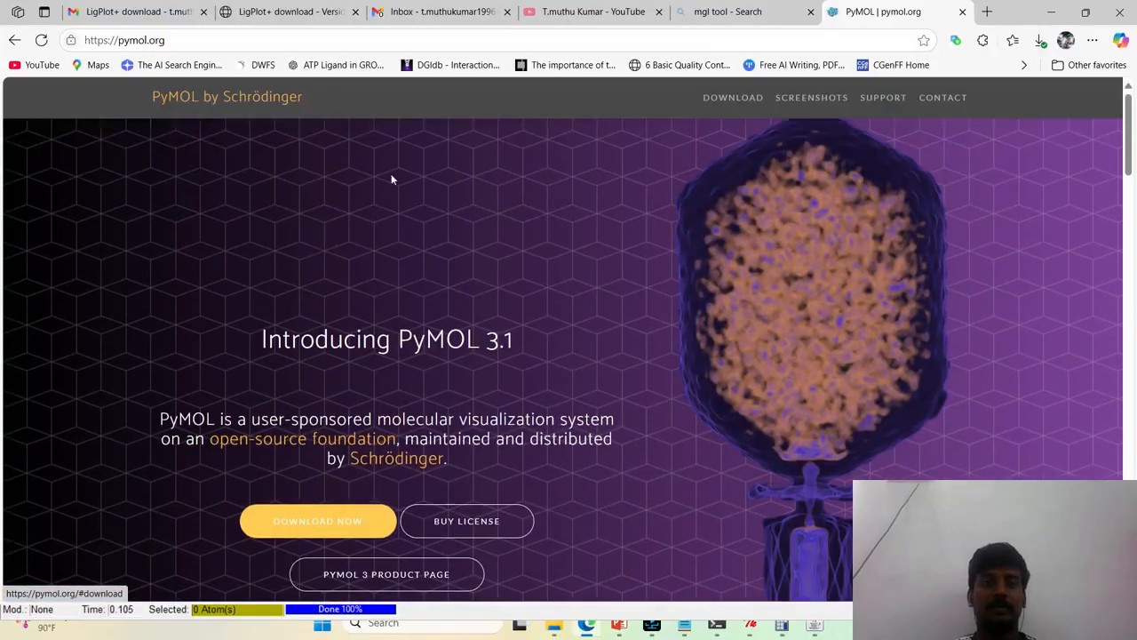
Search the web for "maestro schrodinger" and open the Maestro product page on the Schrödinger site
{"action": "left_click", "coordinate": [612, 31]}
{"action": "type", "text": "maestro"}
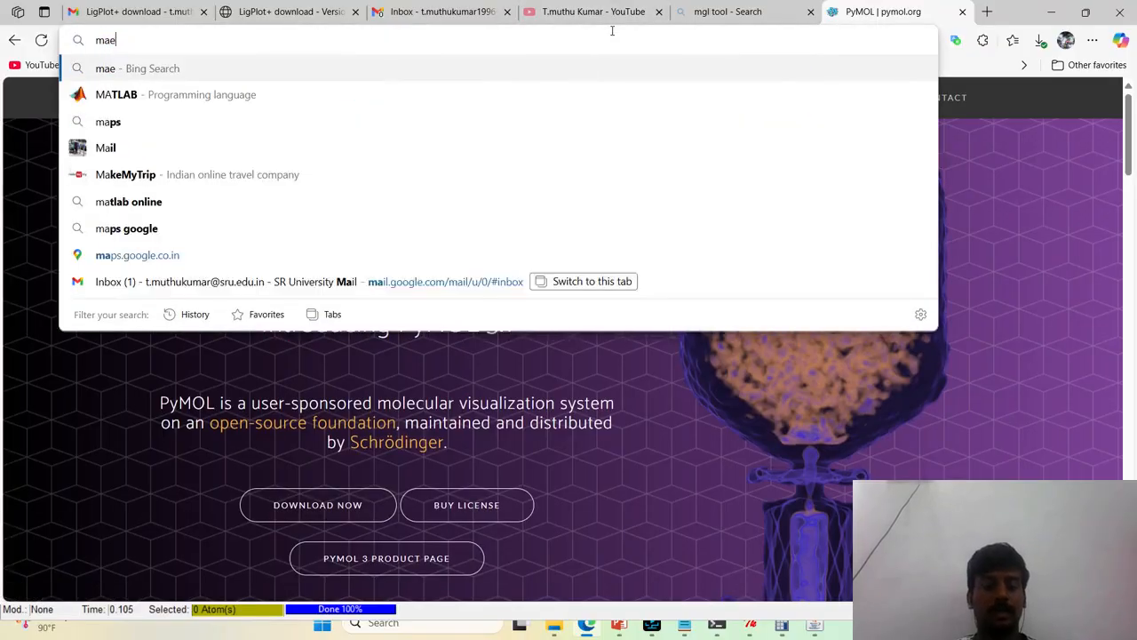
{"action": "key", "text": "Return"}
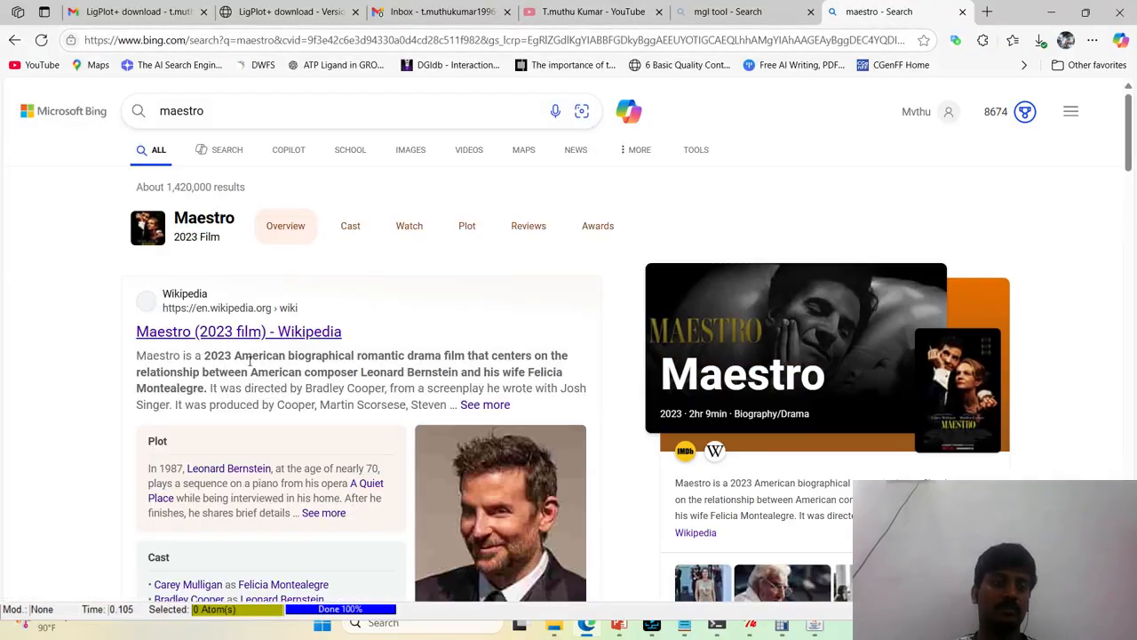
{"action": "scroll", "coordinate": [283, 366], "scroll_direction": "down", "scroll_amount": 6}
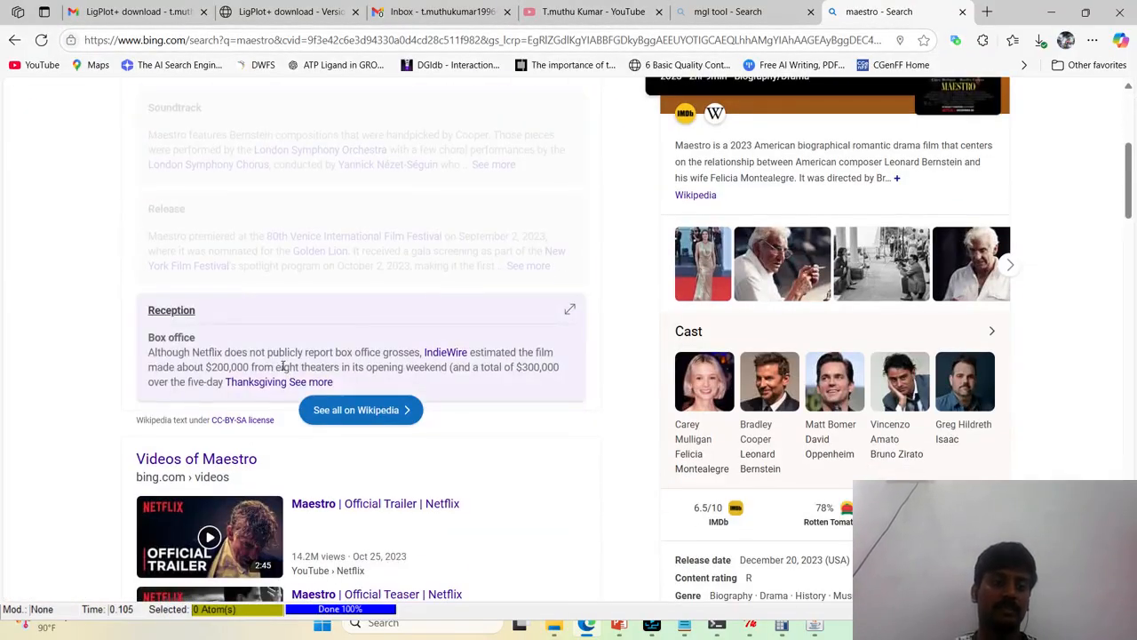
{"action": "scroll", "coordinate": [283, 366], "scroll_direction": "up", "scroll_amount": 6}
{"action": "left_click", "coordinate": [419, 115]}
{"action": "type", "text": "schrodi"}
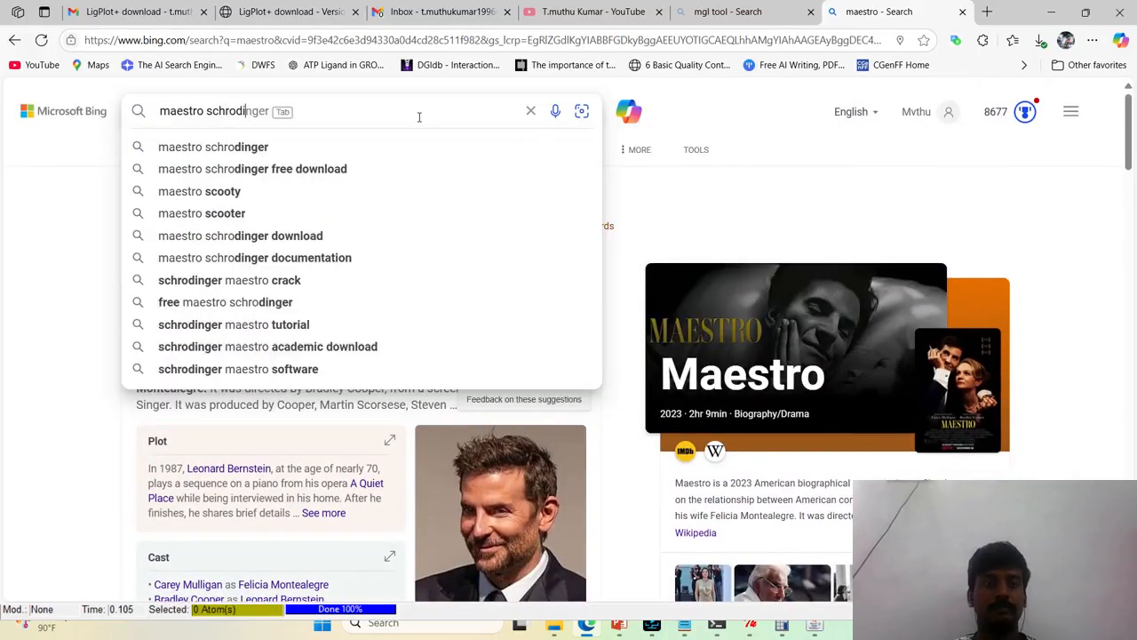
{"action": "type", "text": "nger"}
{"action": "key", "text": "Return"}
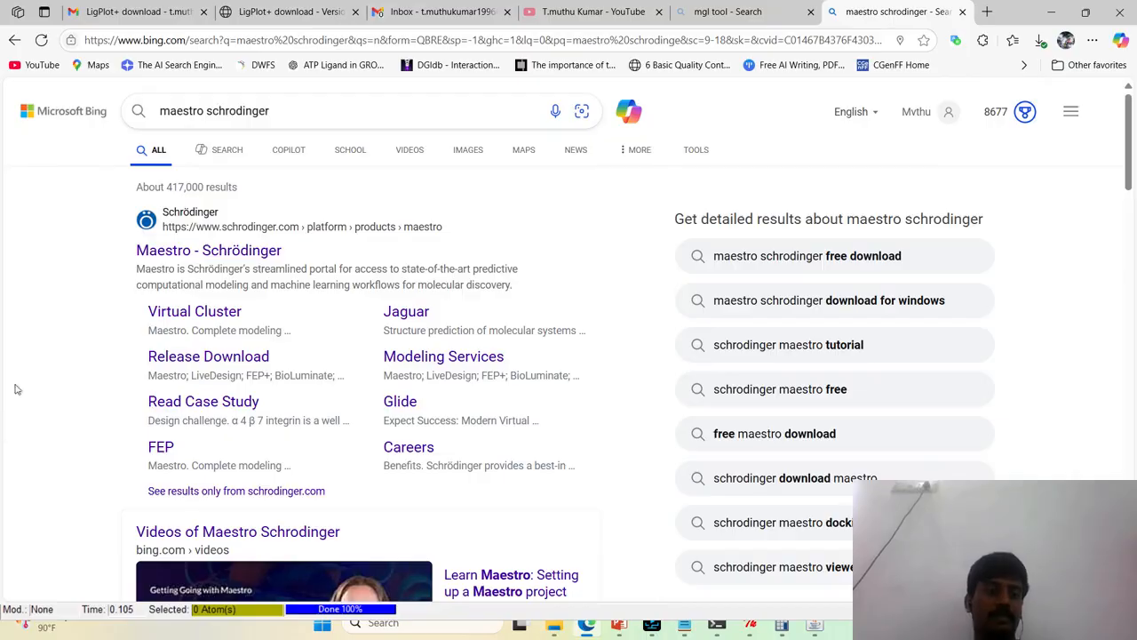
{"action": "left_click", "coordinate": [208, 249]}
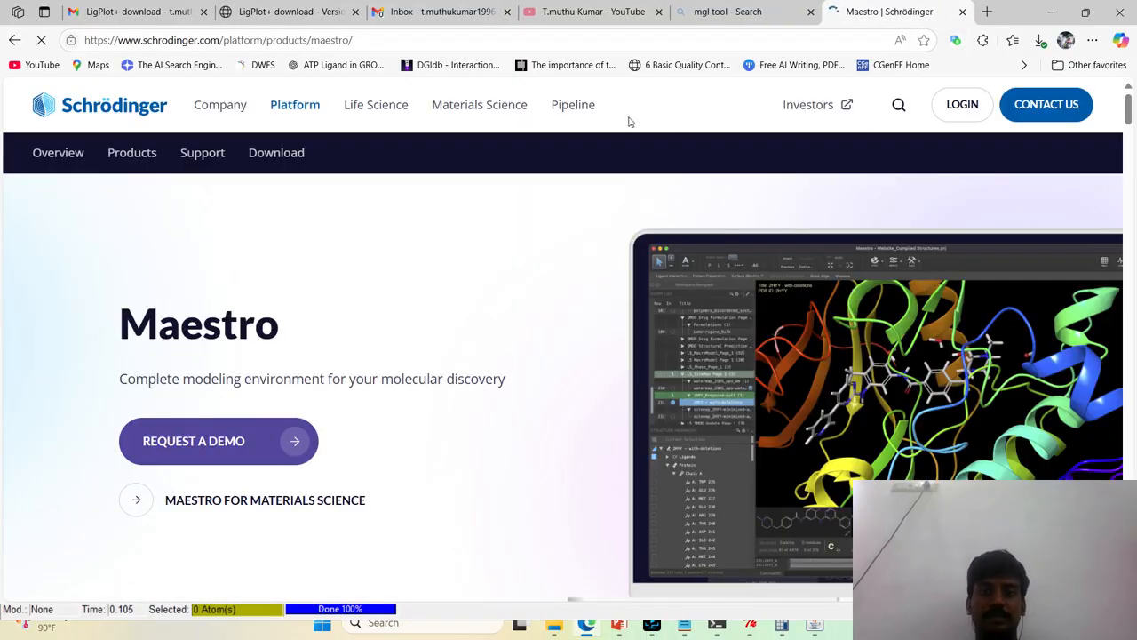
Look through the Maestro product page, then open Schrödinger's Download page and go to its PyMOL download section
{"action": "scroll", "coordinate": [794, 275], "scroll_direction": "down", "scroll_amount": 10}
{"action": "scroll", "coordinate": [796, 275], "scroll_direction": "down", "scroll_amount": 15}
{"action": "scroll", "coordinate": [796, 276], "scroll_direction": "down", "scroll_amount": 8}
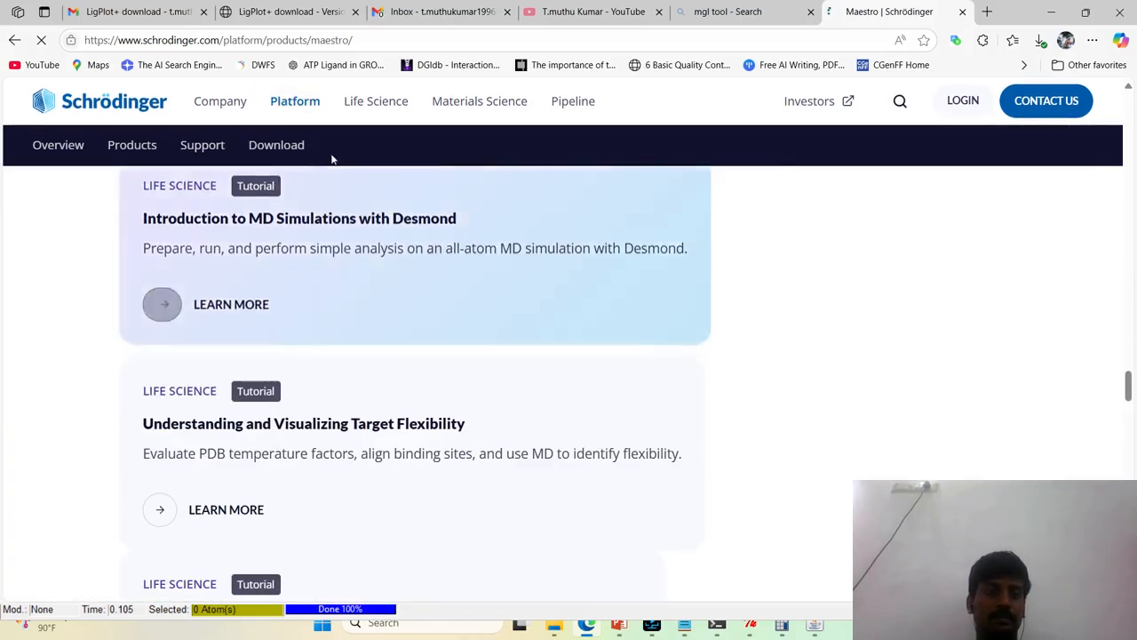
{"action": "left_click", "coordinate": [297, 147]}
{"action": "scroll", "coordinate": [494, 298], "scroll_direction": "down", "scroll_amount": 15}
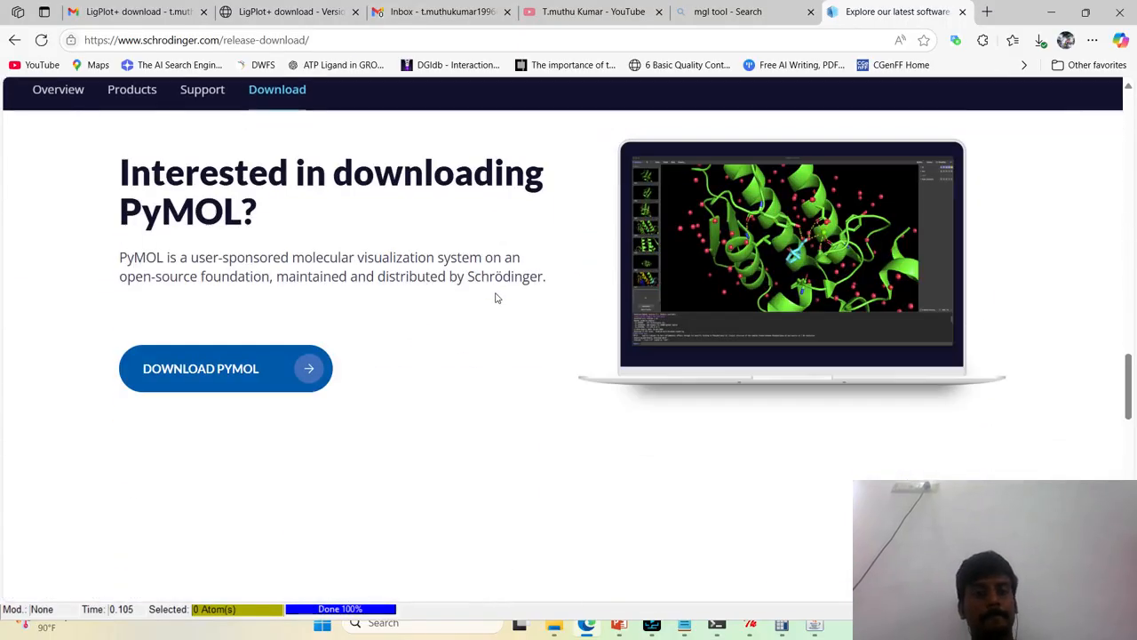
Open Schrödinger's software download sign-in page, close it without signing in and minimise Edge
{"action": "scroll", "coordinate": [496, 298], "scroll_direction": "down", "scroll_amount": 10}
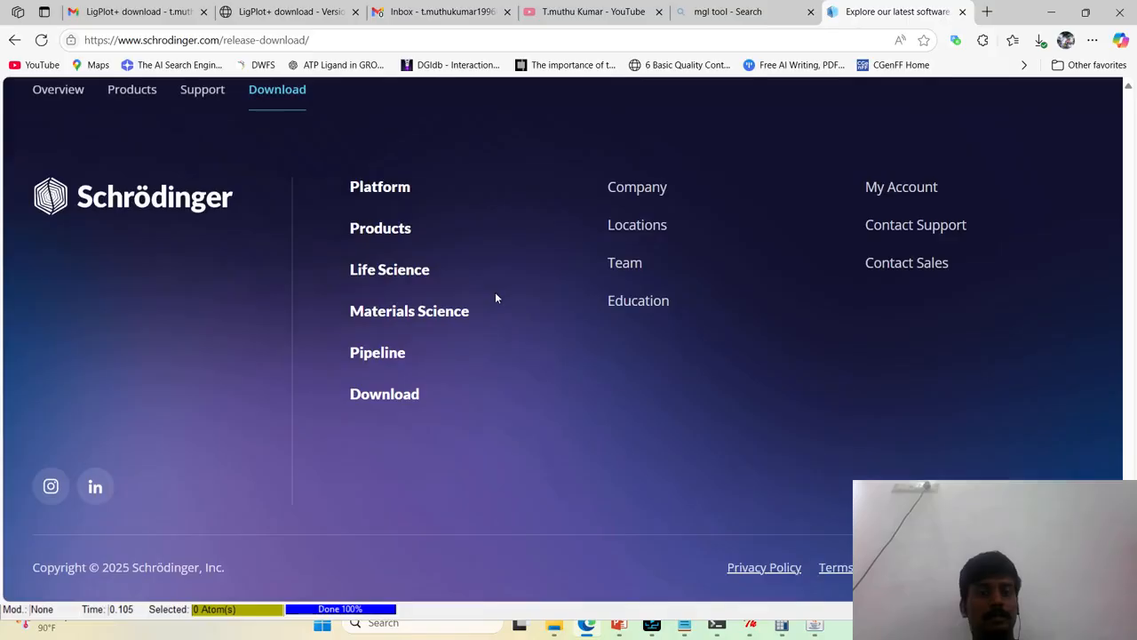
{"action": "left_click", "coordinate": [370, 394]}
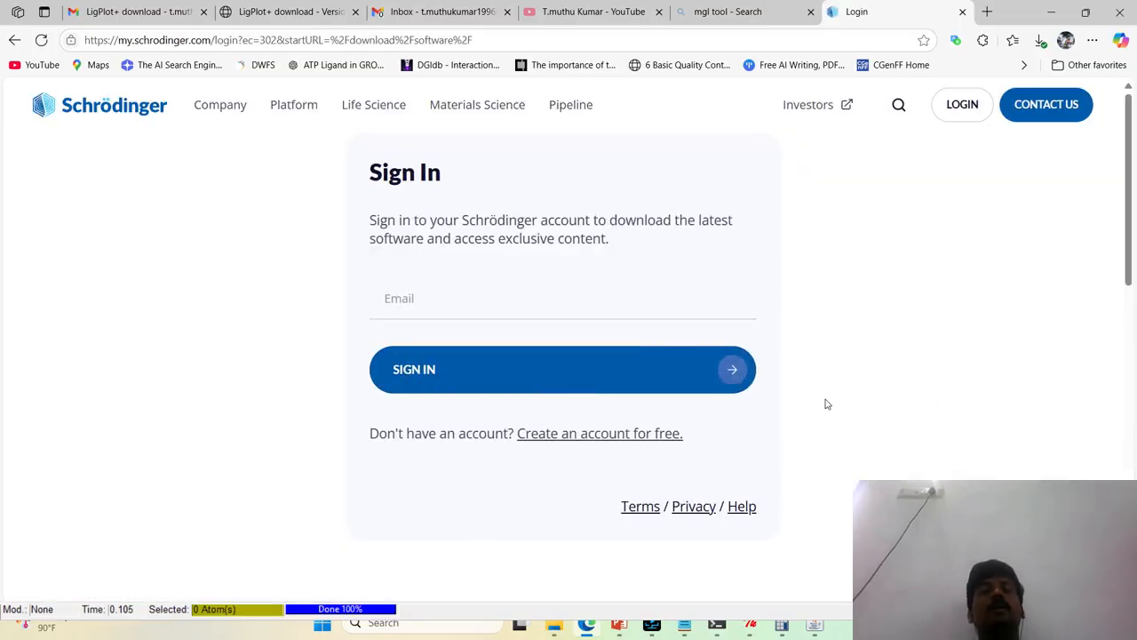
{"action": "left_click", "coordinate": [962, 12]}
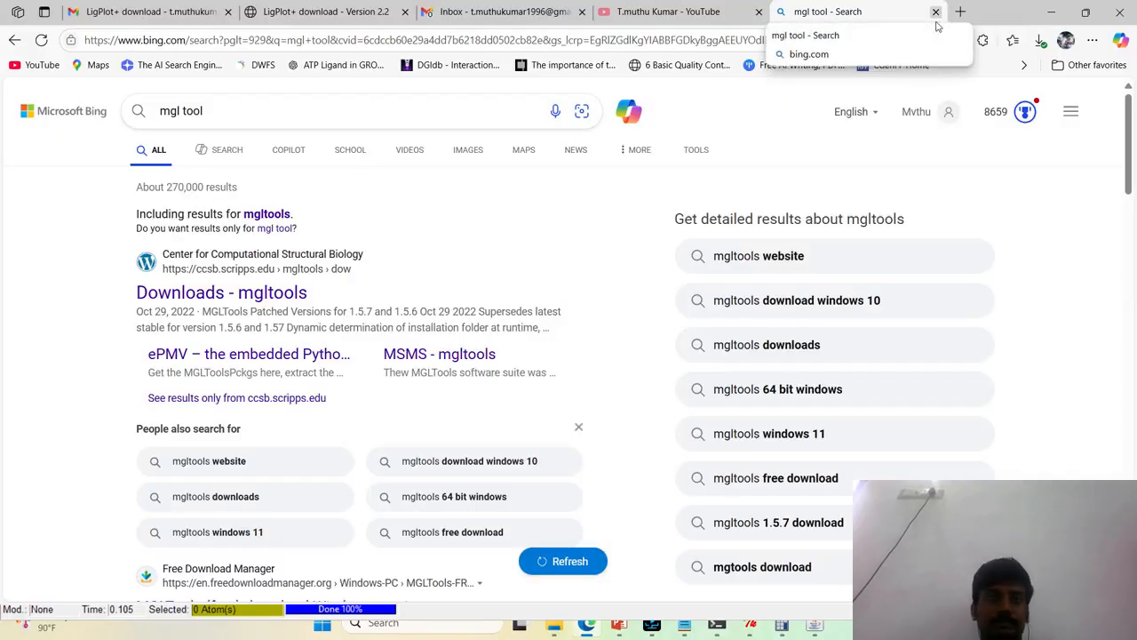
{"action": "left_click", "coordinate": [1051, 11]}
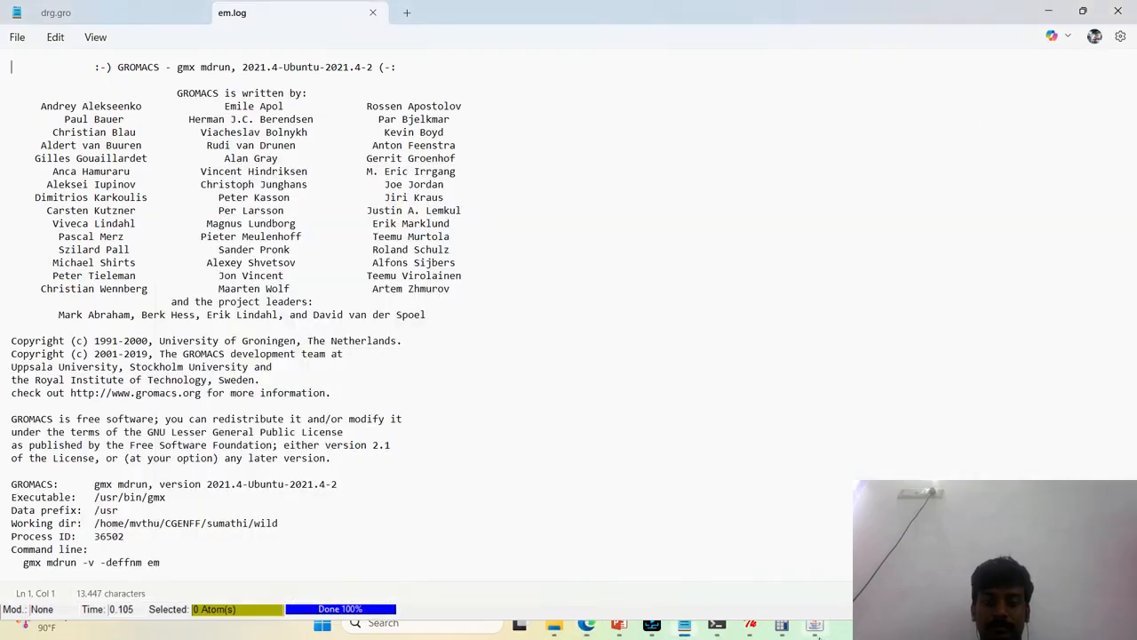
Bring up the Autodock Process Manager and AutoDockTools windows to check the docking run
{"action": "mouse_move", "coordinate": [749, 629]}
{"action": "left_click", "coordinate": [788, 550]}
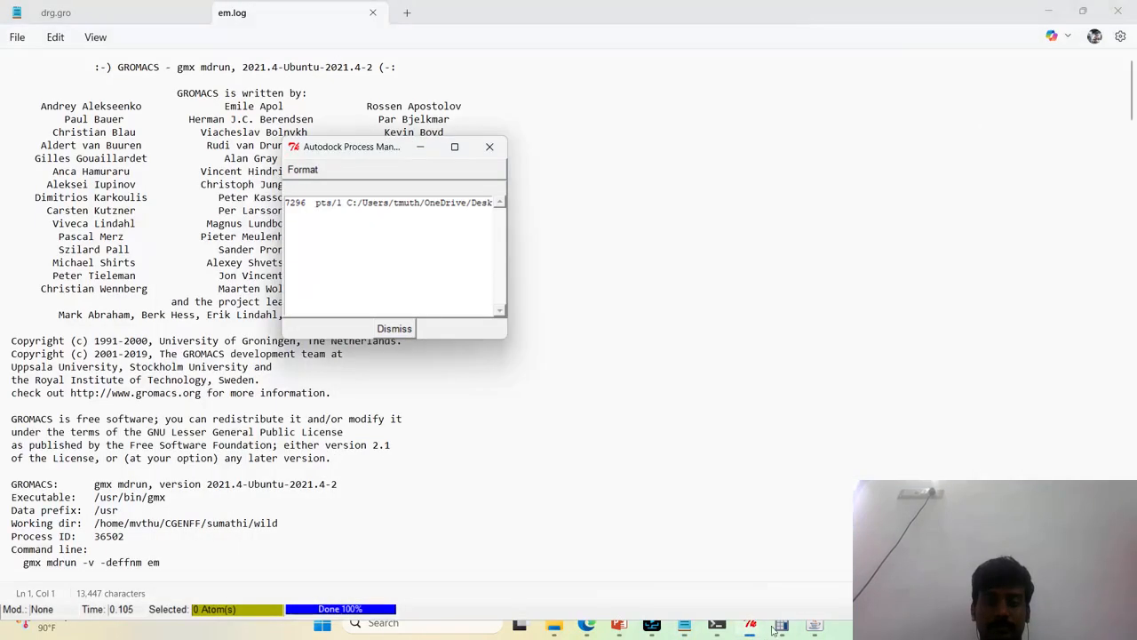
{"action": "left_click", "coordinate": [708, 573]}
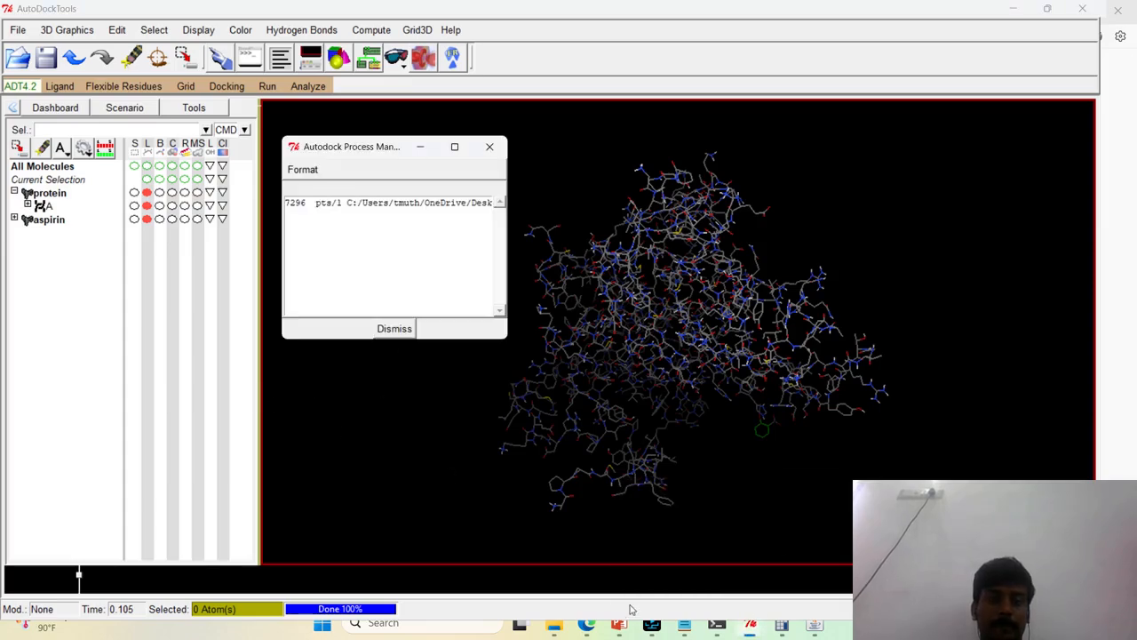
Switch to the Autodock folder in File Explorer and refresh its file listing
{"action": "mouse_move", "coordinate": [555, 627]}
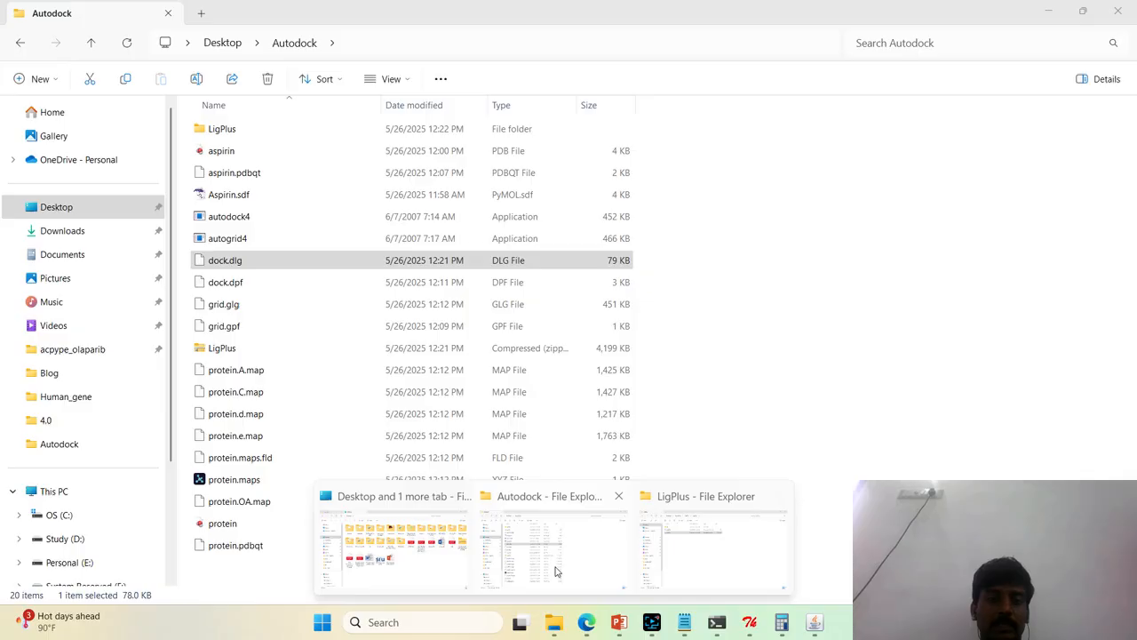
{"action": "left_click", "coordinate": [553, 569]}
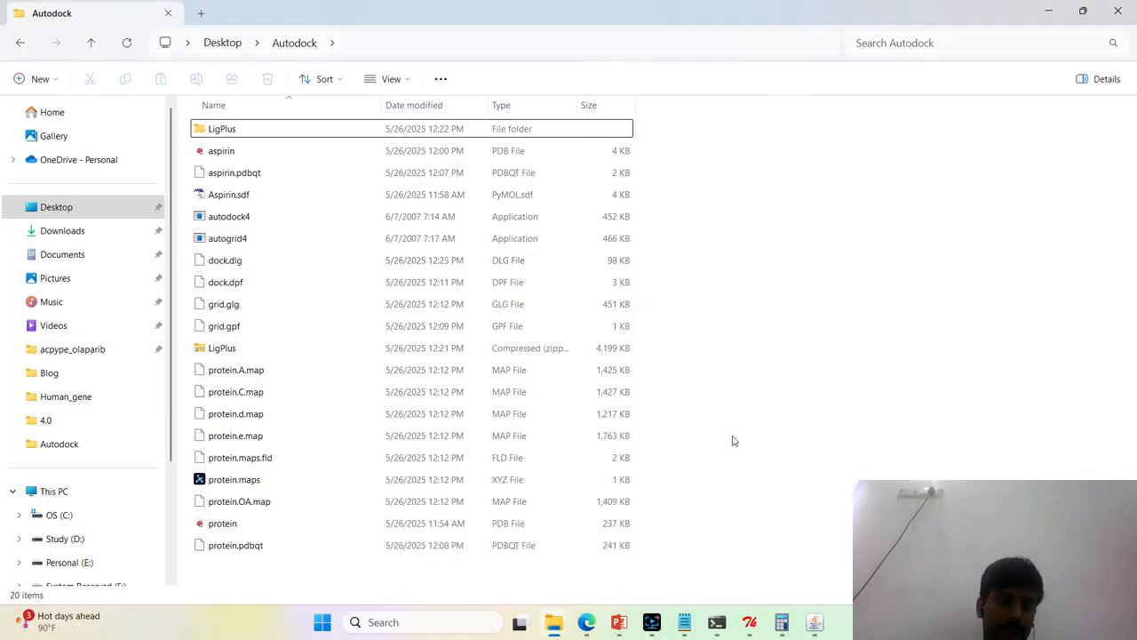
{"action": "right_click", "coordinate": [734, 335]}
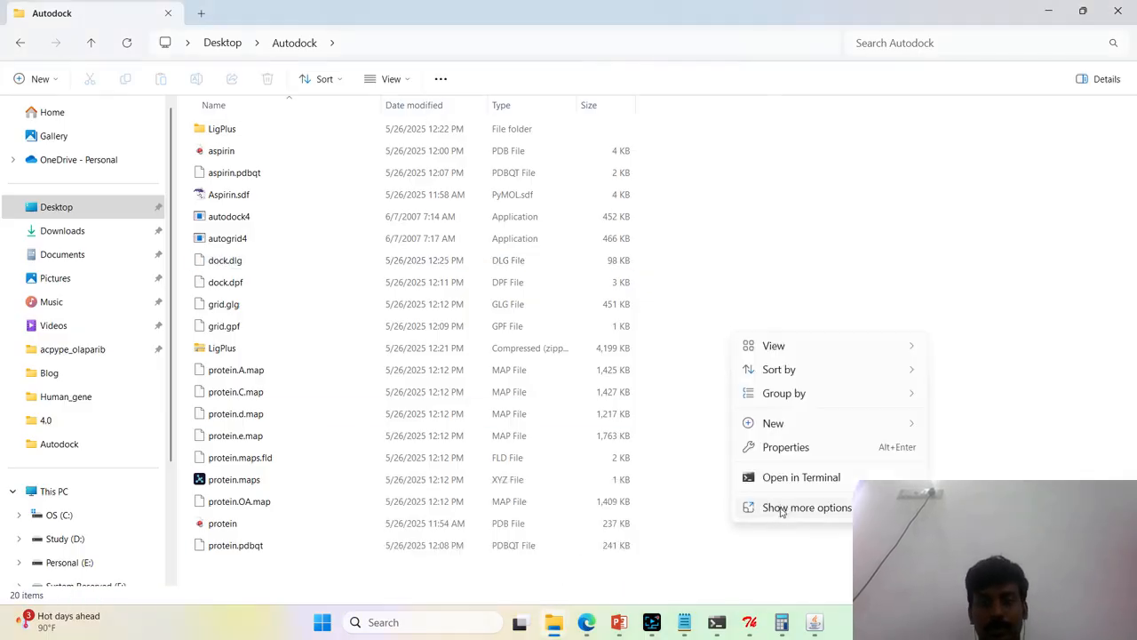
{"action": "left_click", "coordinate": [772, 391]}
Open the dock.dlg log in Notepad, check its progress further down, close the log and return to the Autodock folder
{"action": "left_click", "coordinate": [373, 259]}
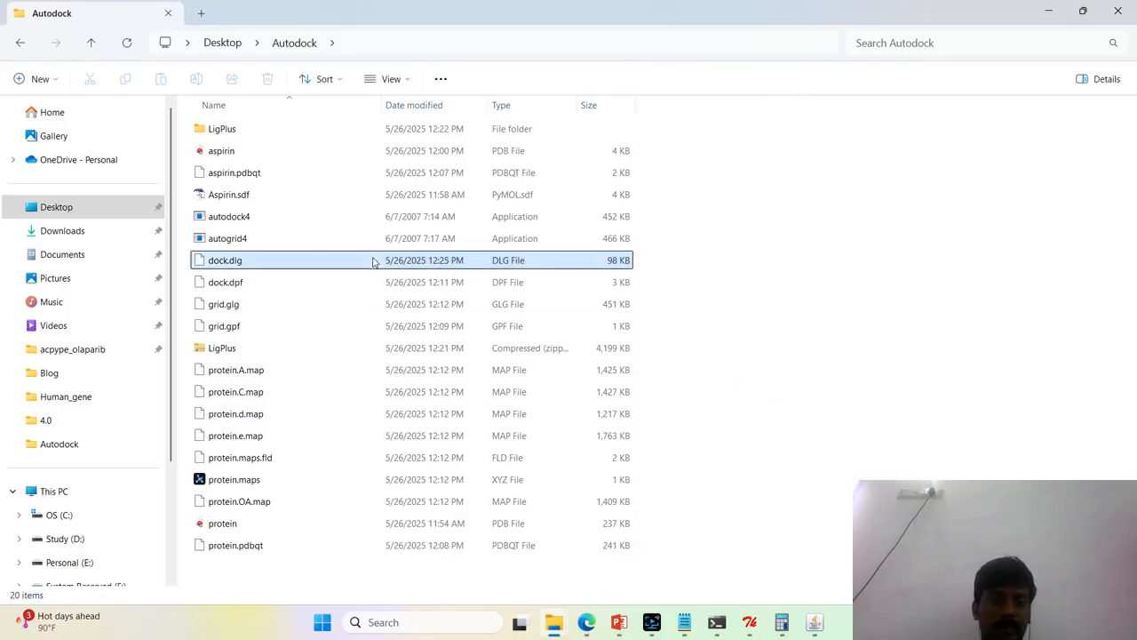
{"action": "right_click", "coordinate": [373, 261]}
{"action": "left_click", "coordinate": [435, 480]}
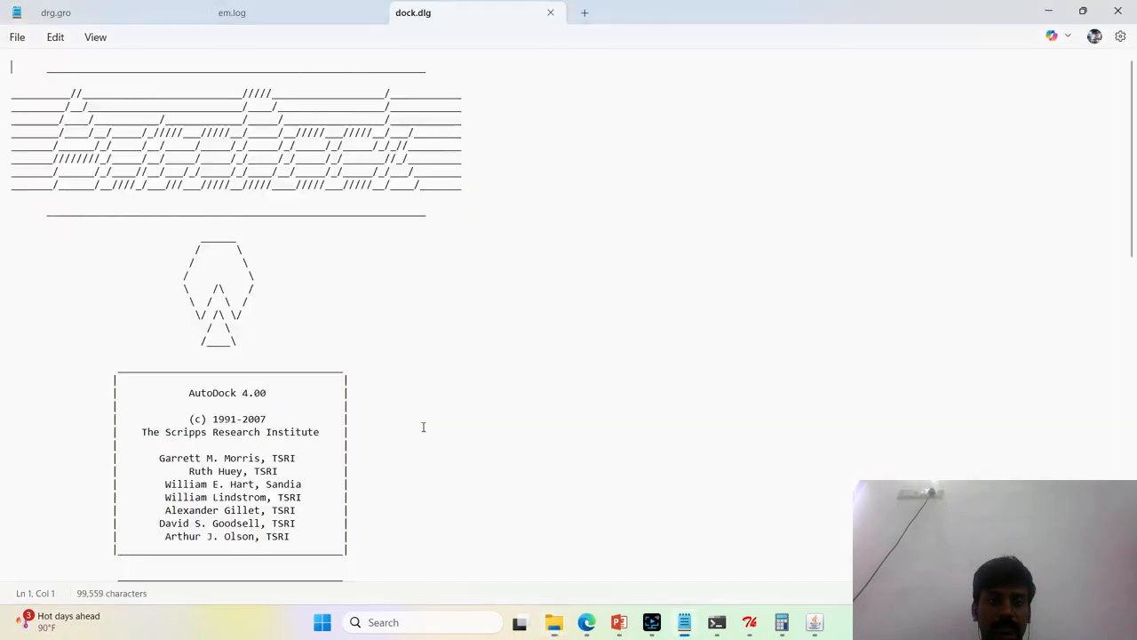
{"action": "left_click_drag", "start_coordinate": [1133, 86], "coordinate": [1128, 525]}
{"action": "left_click", "coordinate": [64, 310]}
{"action": "left_click", "coordinate": [550, 12]}
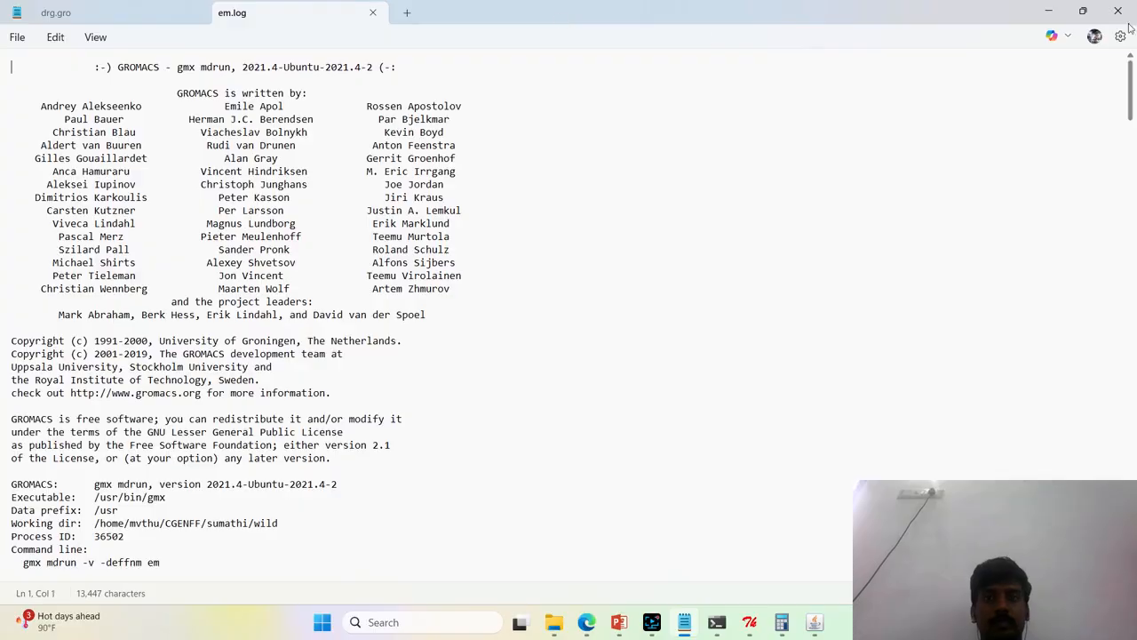
{"action": "left_click", "coordinate": [1056, 12]}
{"action": "left_click", "coordinate": [764, 329]}
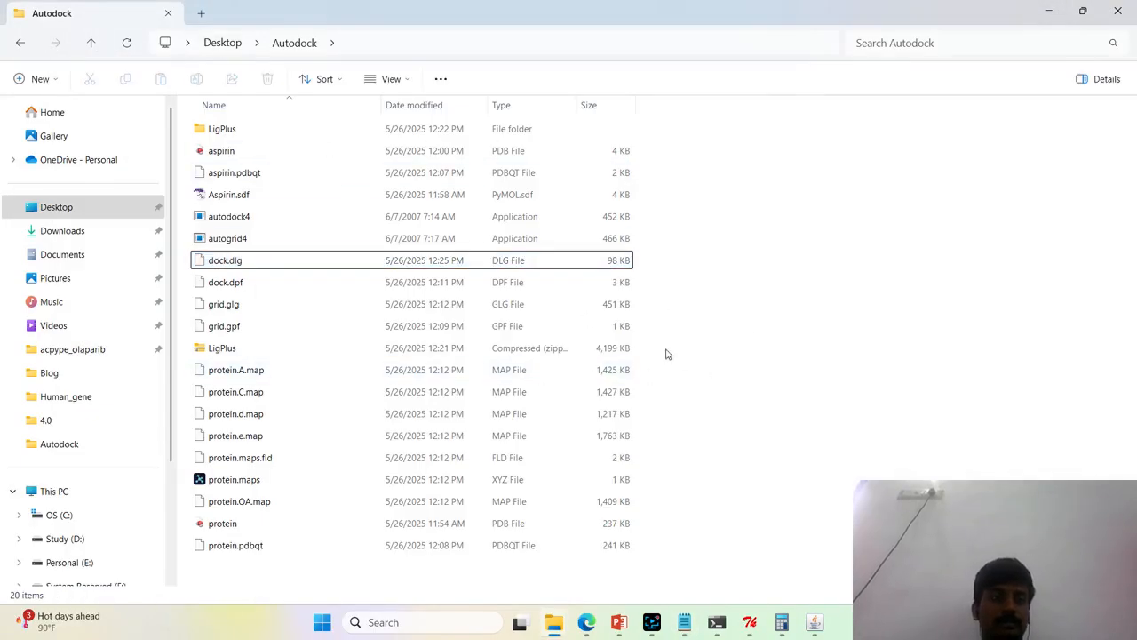
{"action": "left_click", "coordinate": [388, 265]}
{"action": "left_click", "coordinate": [858, 455]}
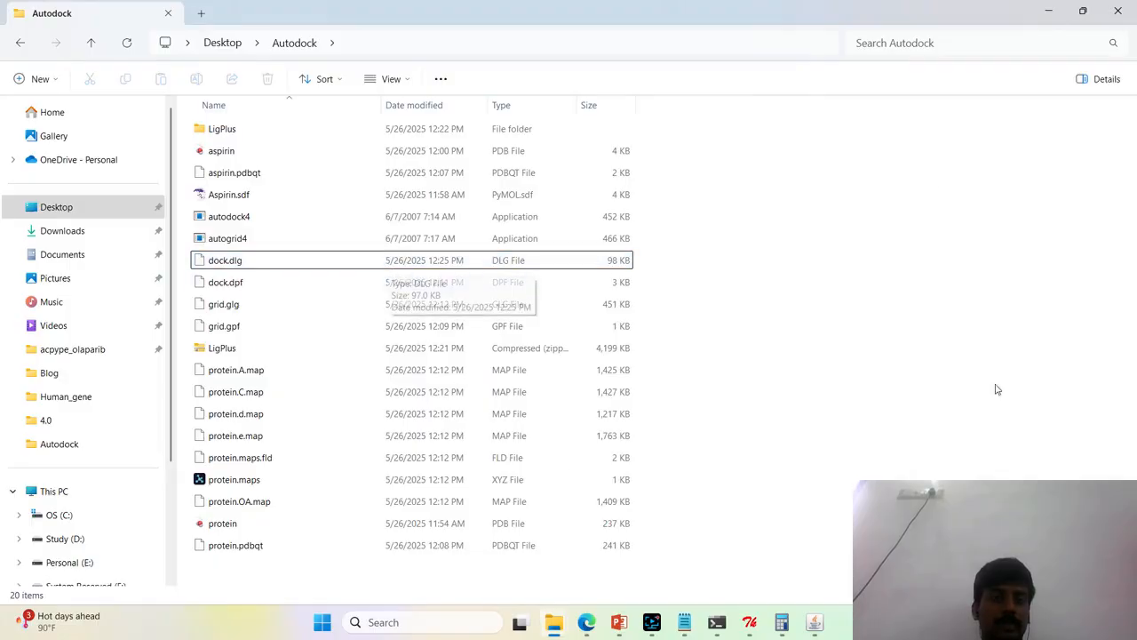
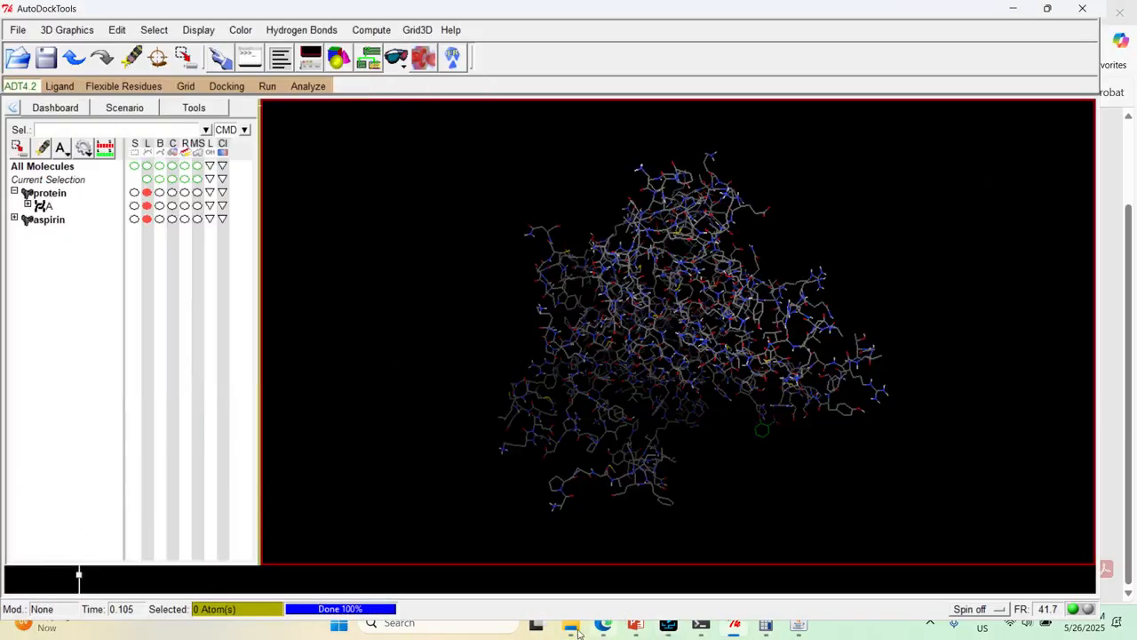
Switch to the Autodock folder in File Explorer and refresh its file listing for the latest docking output
{"action": "mouse_move", "coordinate": [571, 627]}
{"action": "left_click", "coordinate": [571, 569]}
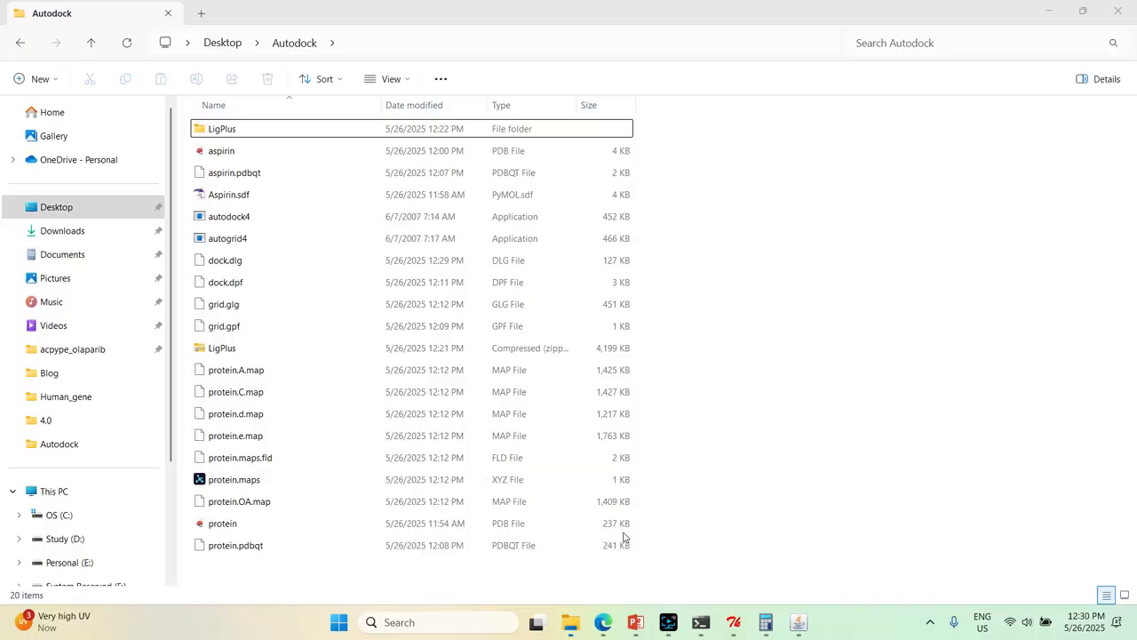
{"action": "right_click", "coordinate": [792, 384]}
{"action": "left_click", "coordinate": [861, 366]}
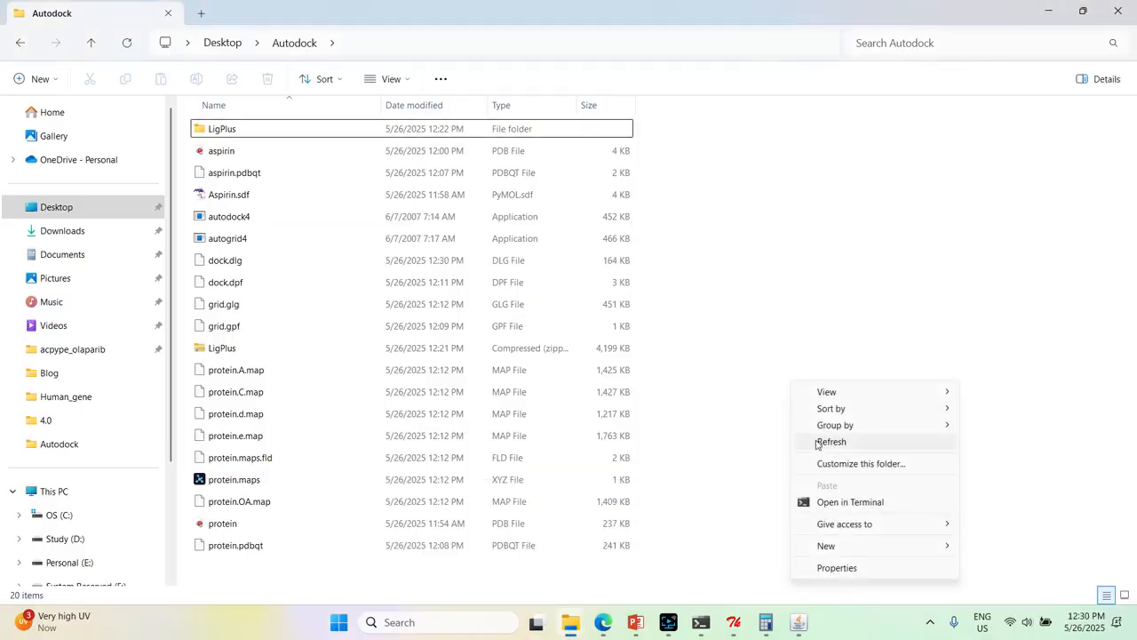
{"action": "left_click", "coordinate": [832, 441]}
Open dock.dlg in a maximised Notepad window and check the end of the log for the docking's completion entry
{"action": "right_click", "coordinate": [278, 260]}
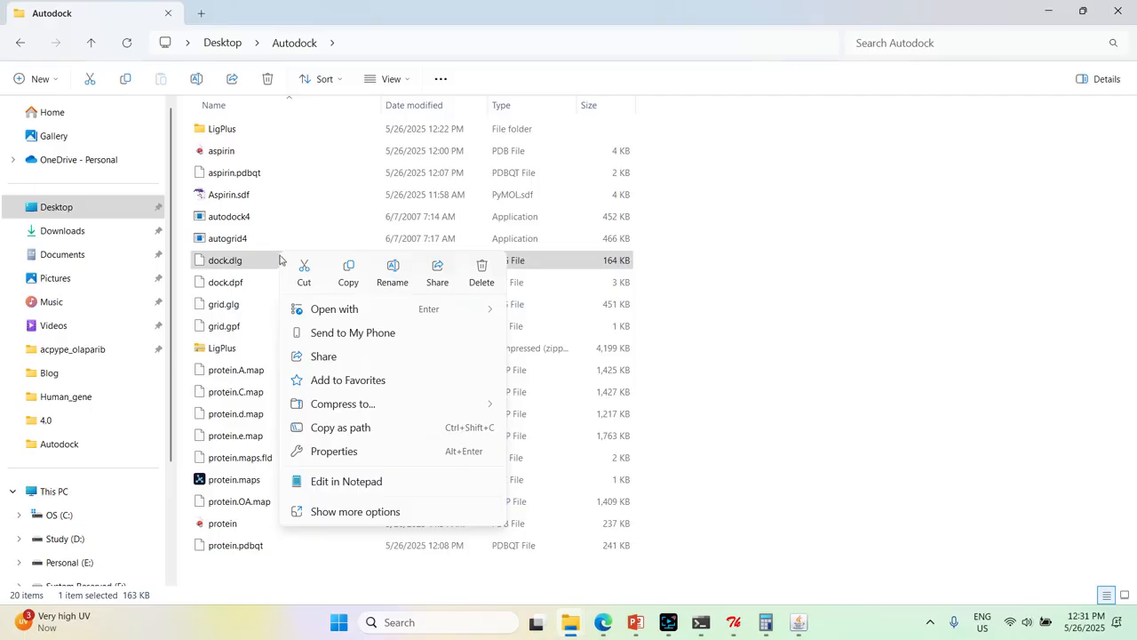
{"action": "left_click", "coordinate": [320, 487]}
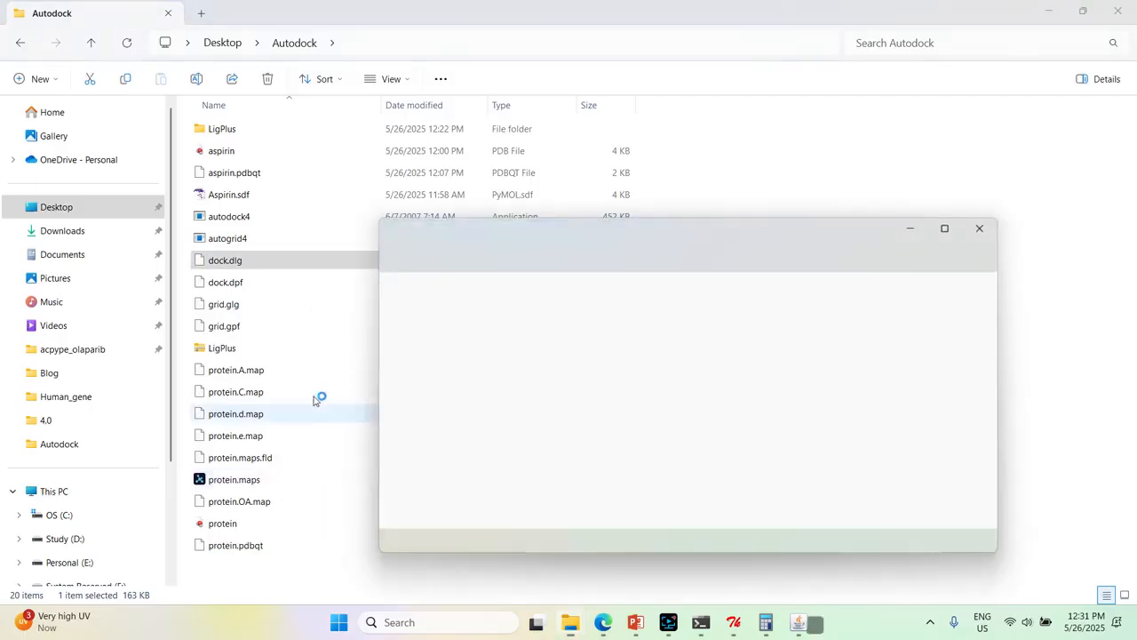
{"action": "left_click", "coordinate": [955, 232]}
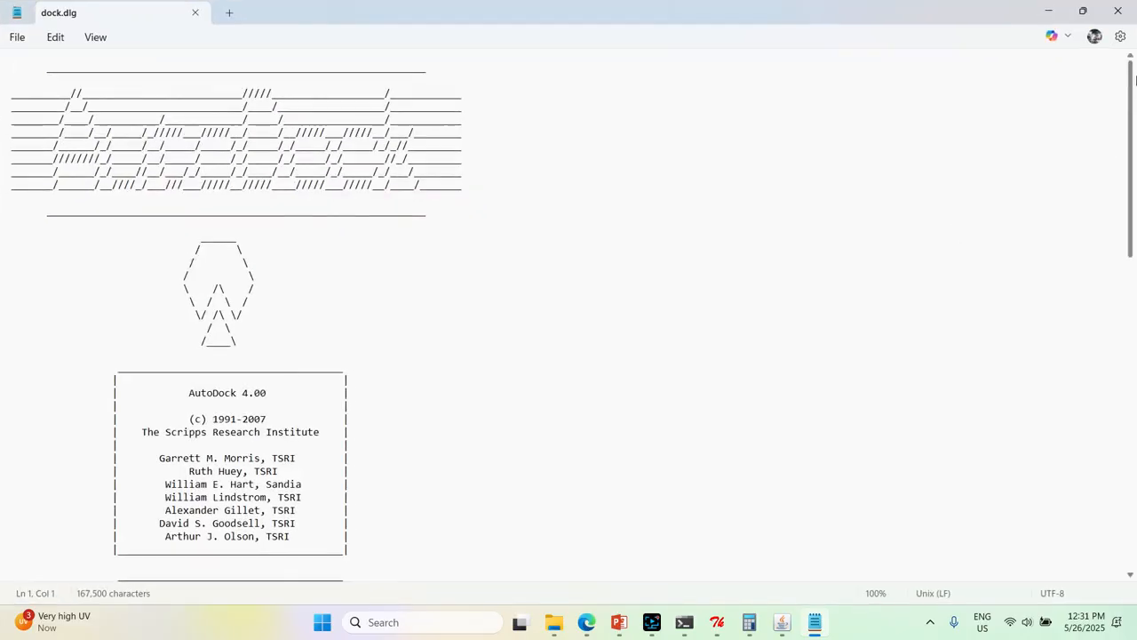
{"action": "left_click_drag", "start_coordinate": [1132, 78], "coordinate": [1131, 564]}
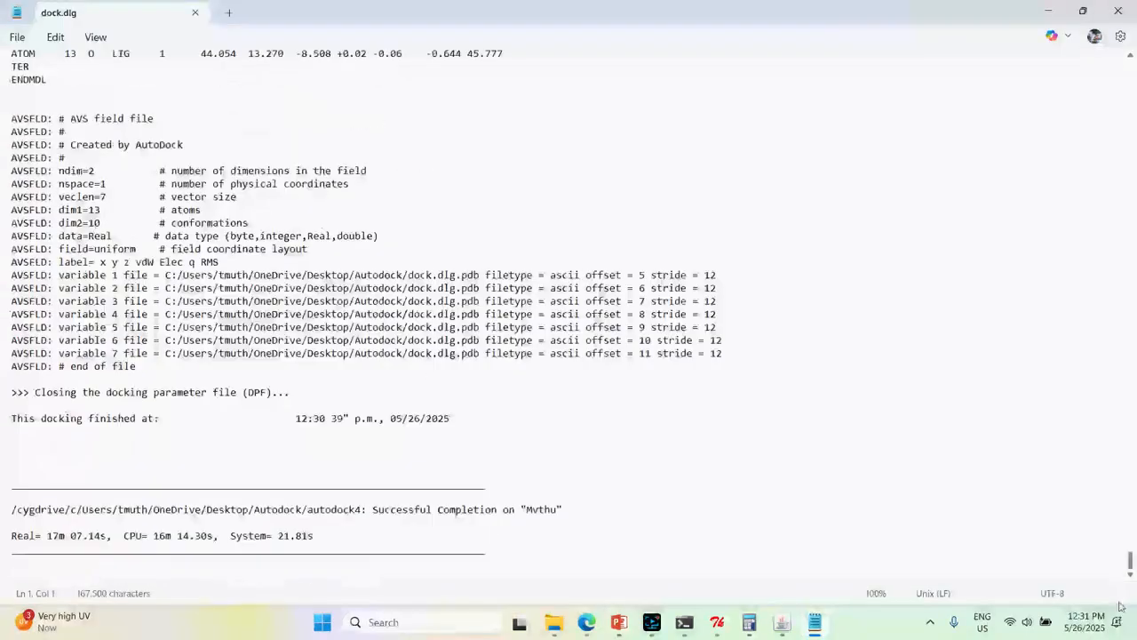
{"action": "left_click_drag", "start_coordinate": [4, 425], "coordinate": [109, 432]}
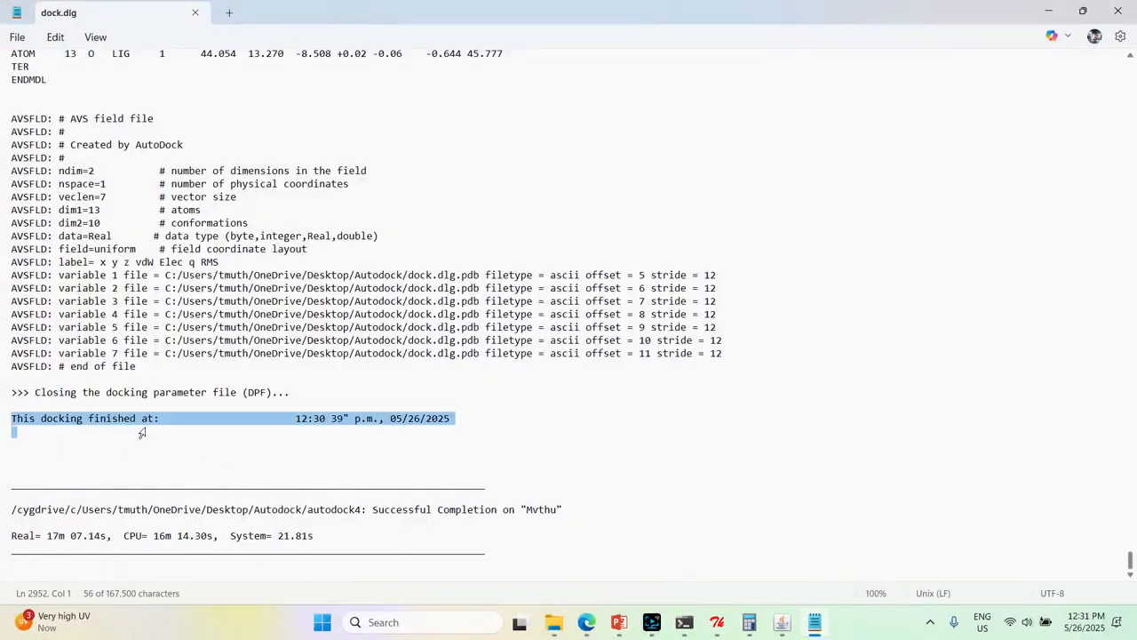
{"action": "left_click", "coordinate": [338, 445]}
Look back through the docked models' energy results and the earlier docking parameter sections of the log
{"action": "scroll", "coordinate": [338, 445], "scroll_direction": "up", "scroll_amount": 20}
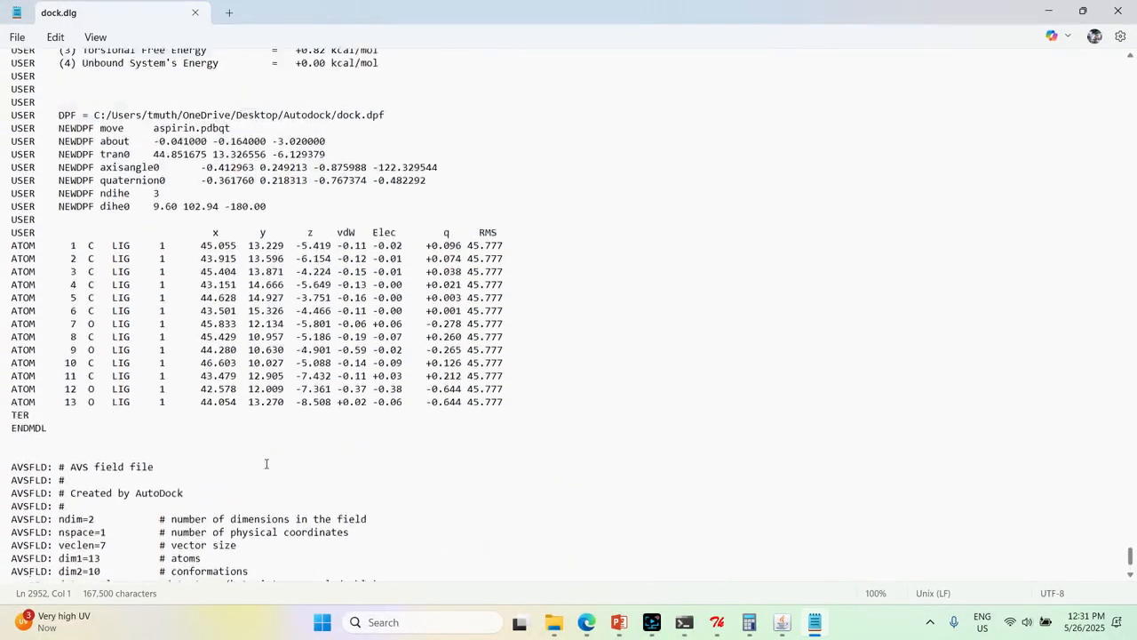
{"action": "scroll", "coordinate": [266, 462], "scroll_direction": "up", "scroll_amount": 17}
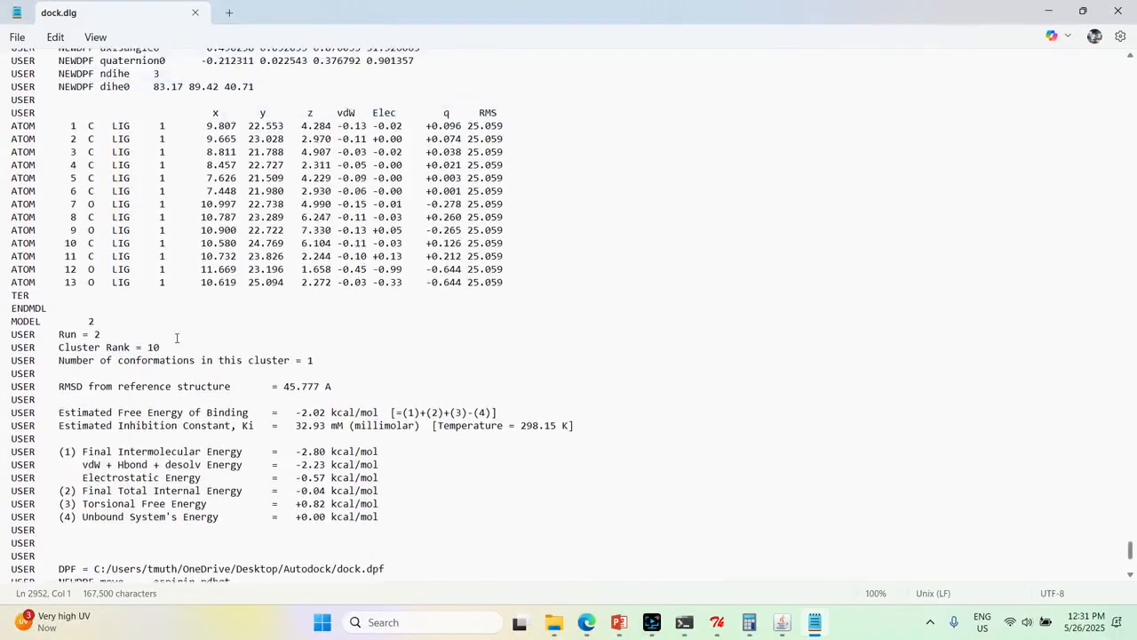
{"action": "scroll", "coordinate": [181, 337], "scroll_direction": "up", "scroll_amount": 20}
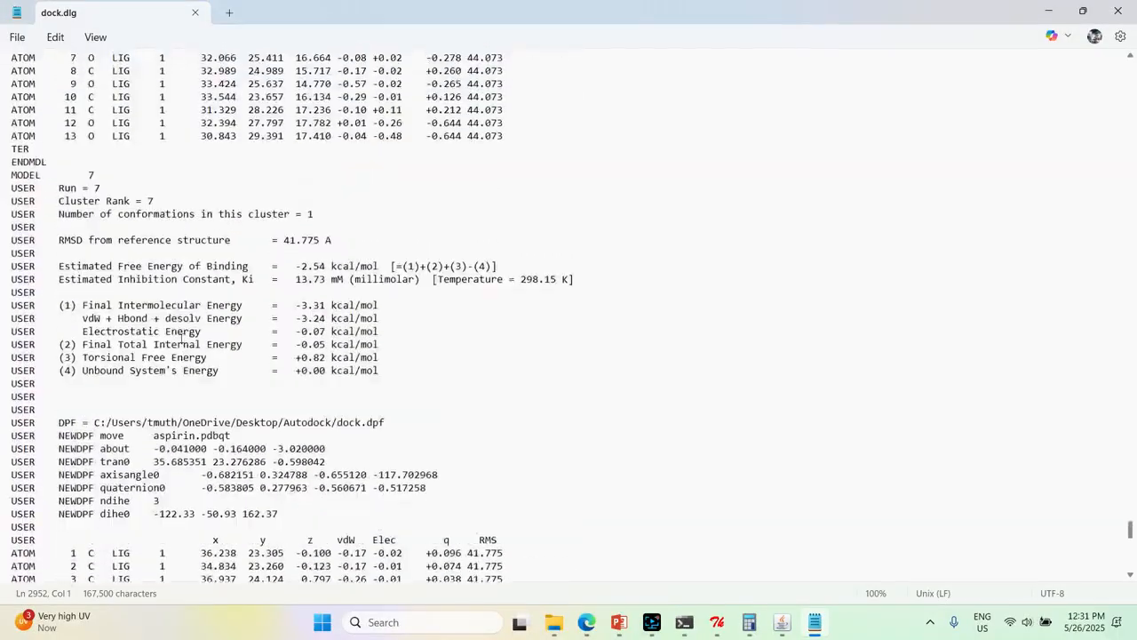
{"action": "scroll", "coordinate": [180, 338], "scroll_direction": "up", "scroll_amount": 20}
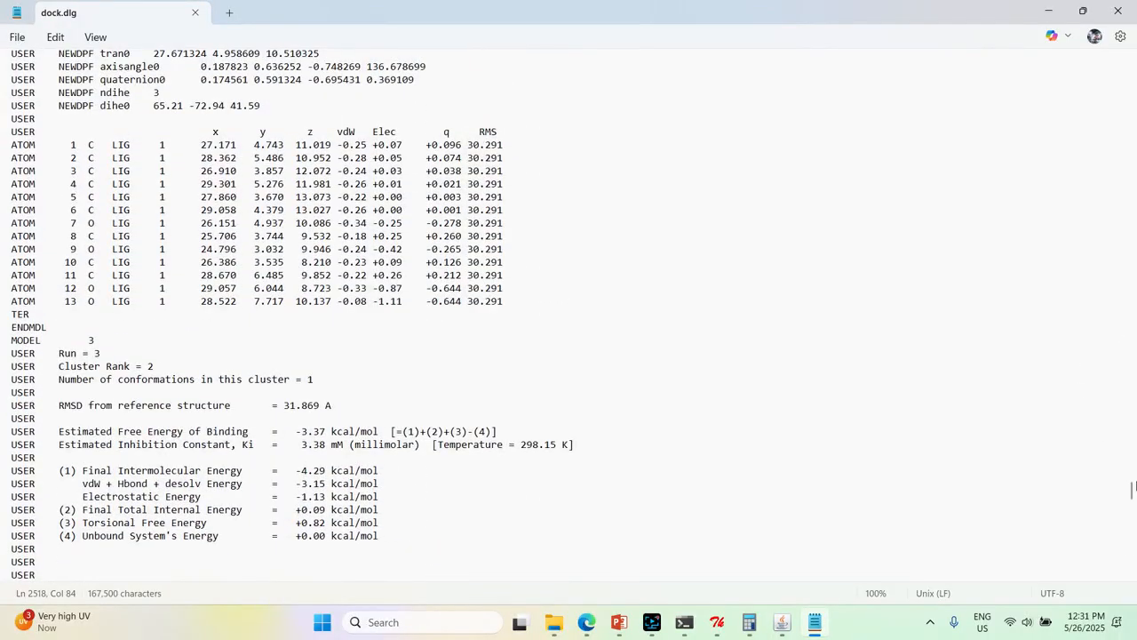
{"action": "left_click_drag", "start_coordinate": [1131, 490], "coordinate": [1134, 194]}
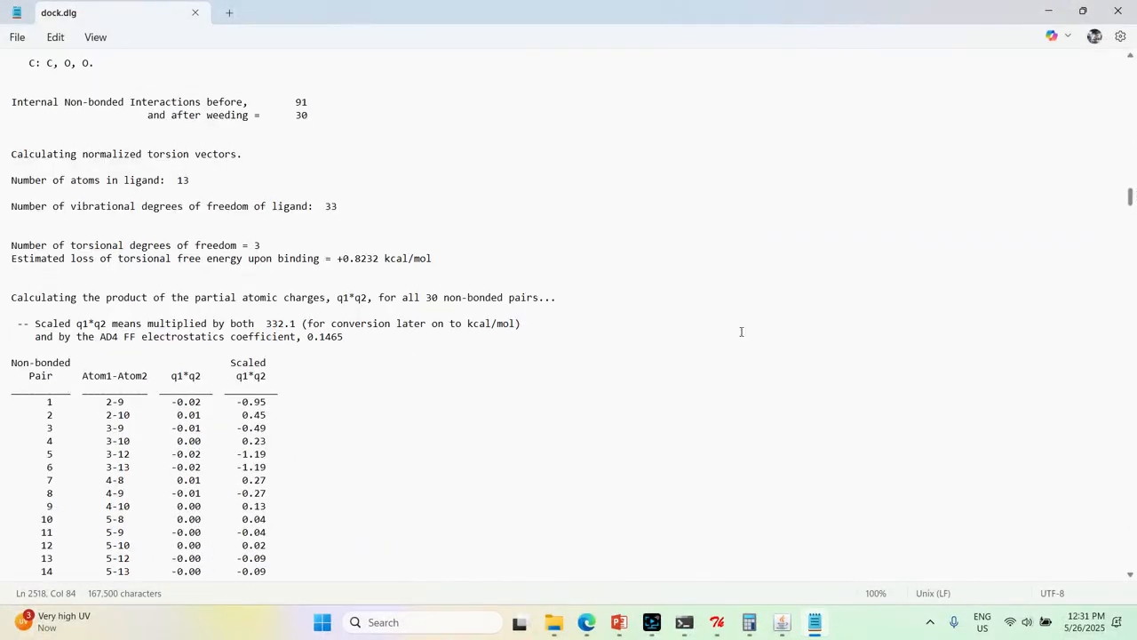
{"action": "scroll", "coordinate": [679, 344], "scroll_direction": "down", "scroll_amount": 20}
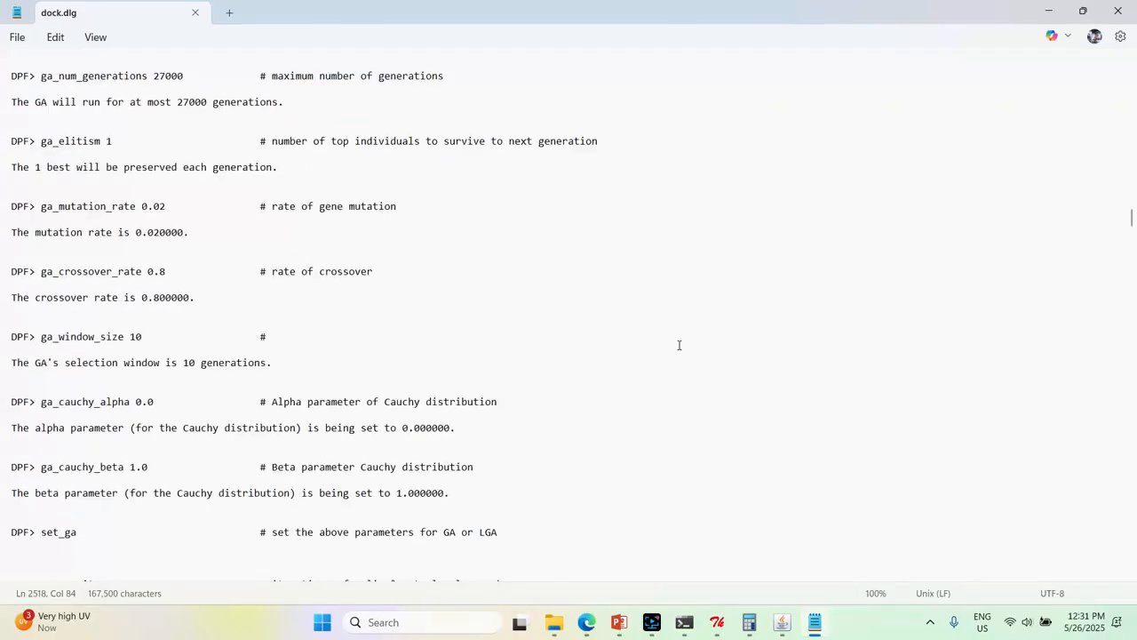
Search the log for HISTO and bring the whole clustering histogram table into view
{"action": "key", "text": "ctrl+f"}
{"action": "type", "text": "HISTO"}
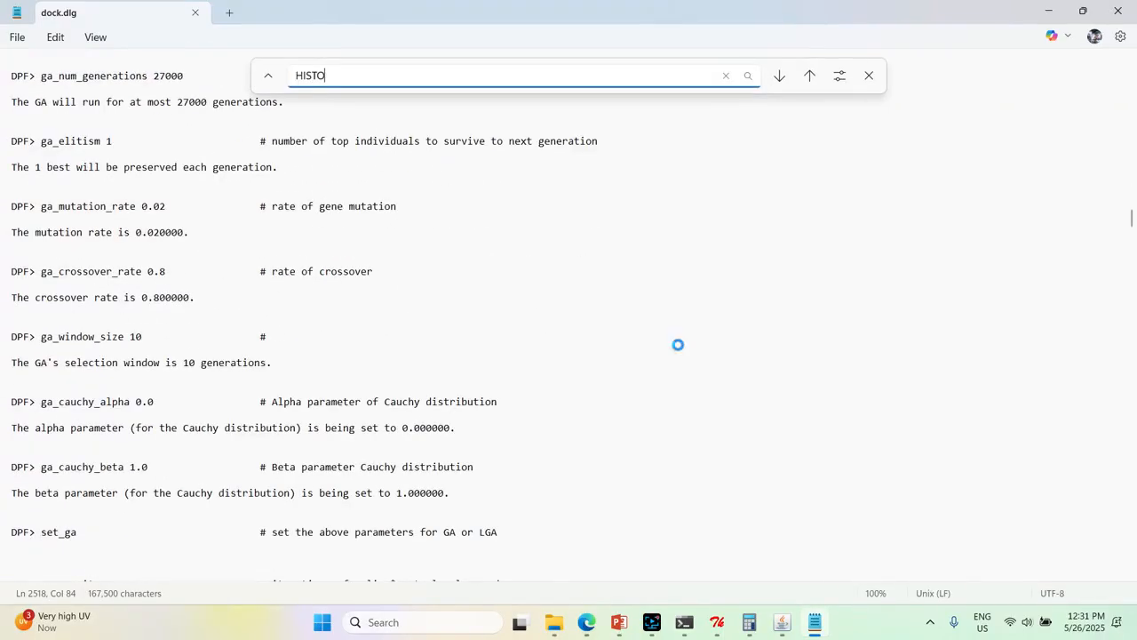
{"action": "key", "text": "Return"}
{"action": "scroll", "coordinate": [420, 441], "scroll_direction": "down", "scroll_amount": 5}
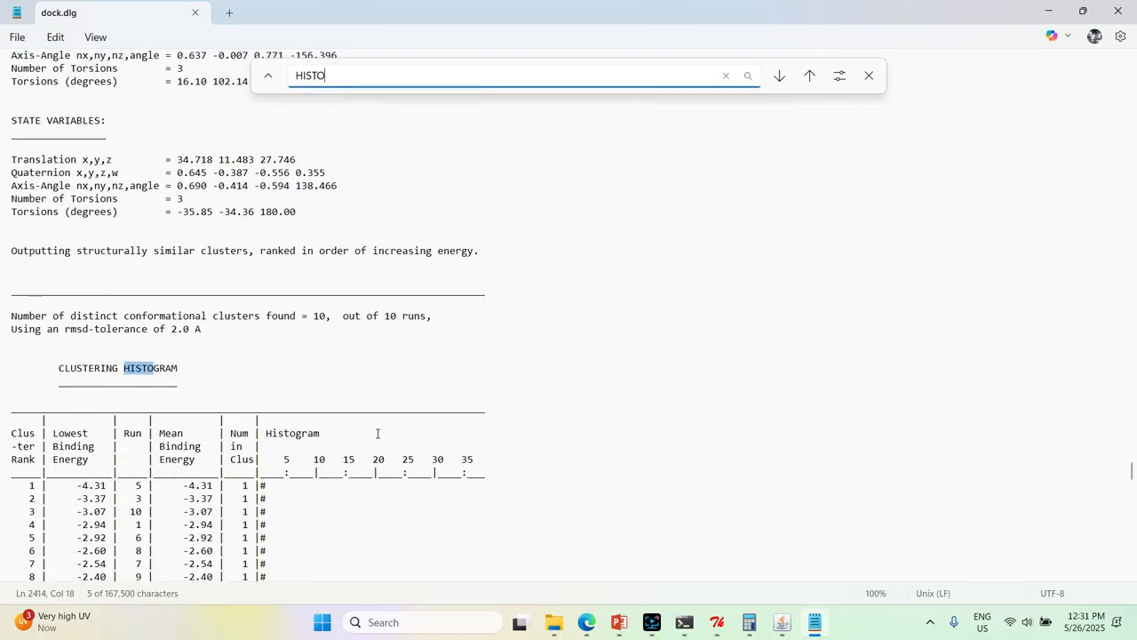
{"action": "scroll", "coordinate": [378, 433], "scroll_direction": "down", "scroll_amount": 2}
{"action": "key", "text": "Escape"}
{"action": "left_click", "coordinate": [297, 344]}
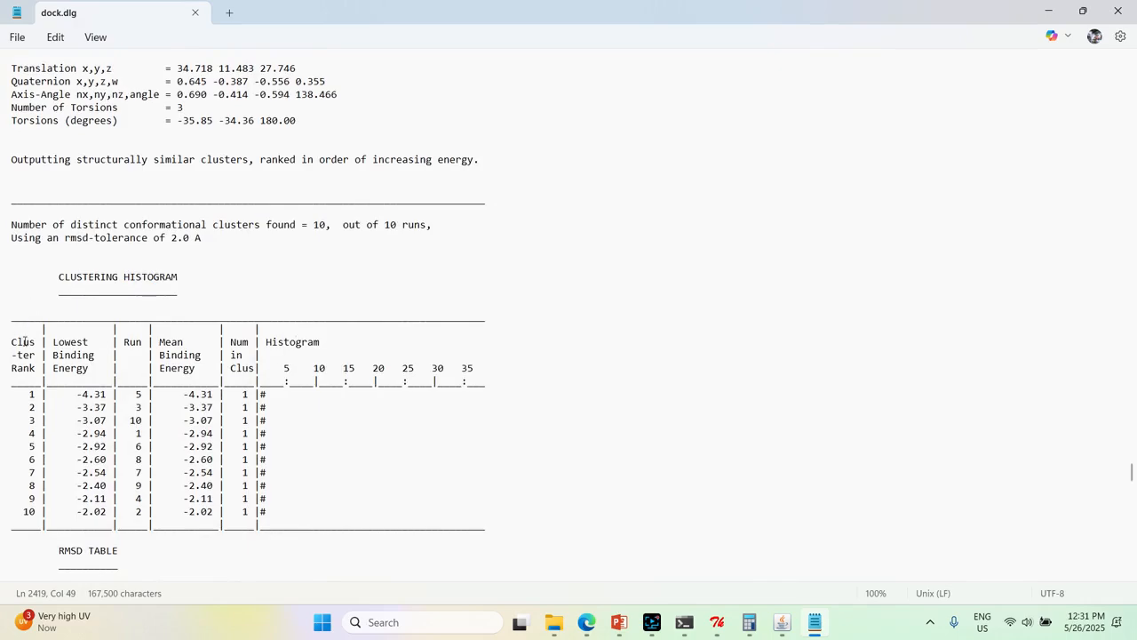
Examine the clustering histogram by highlighting all cluster rows, followed by the rank 1 row with its binding energy and run
{"action": "left_click_drag", "start_coordinate": [4, 399], "coordinate": [43, 523]}
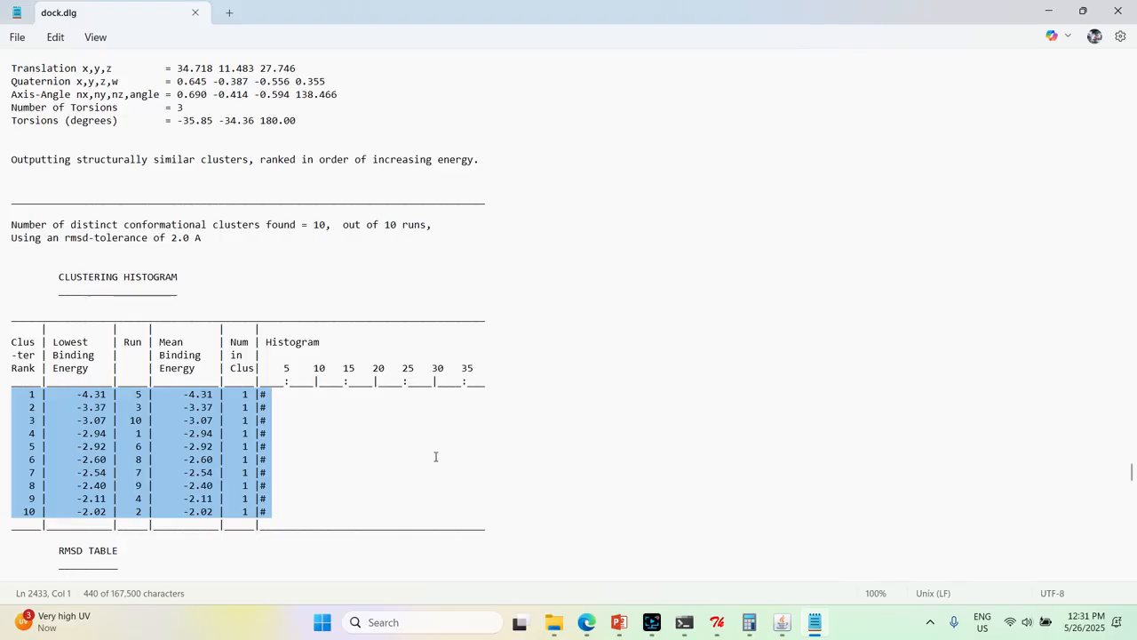
{"action": "left_click", "coordinate": [76, 397]}
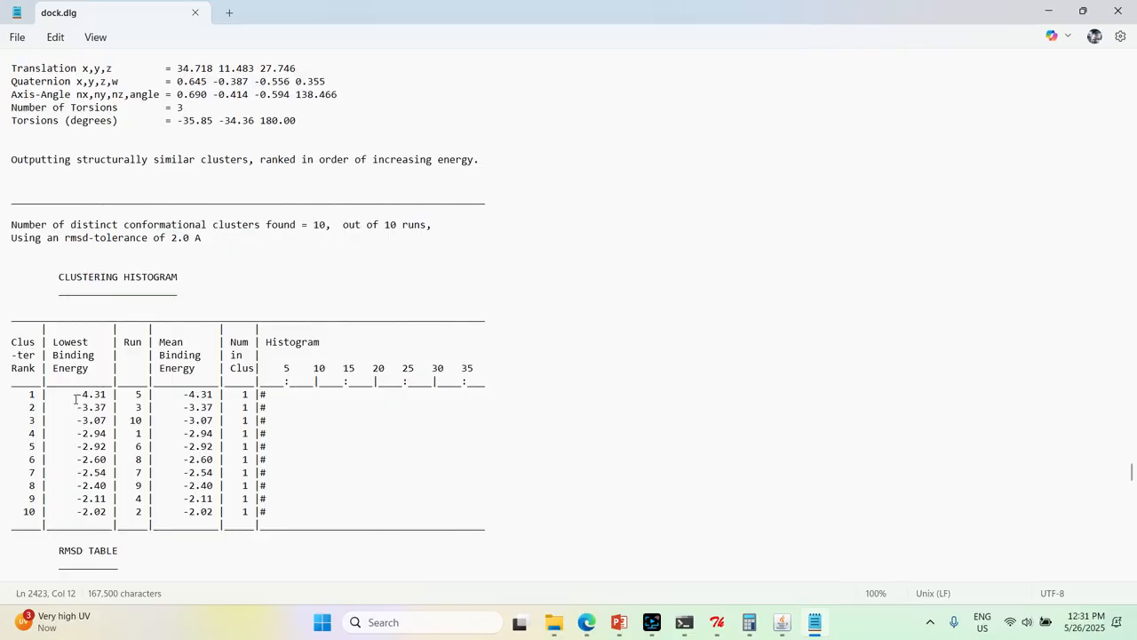
{"action": "left_click_drag", "start_coordinate": [17, 394], "coordinate": [259, 394]}
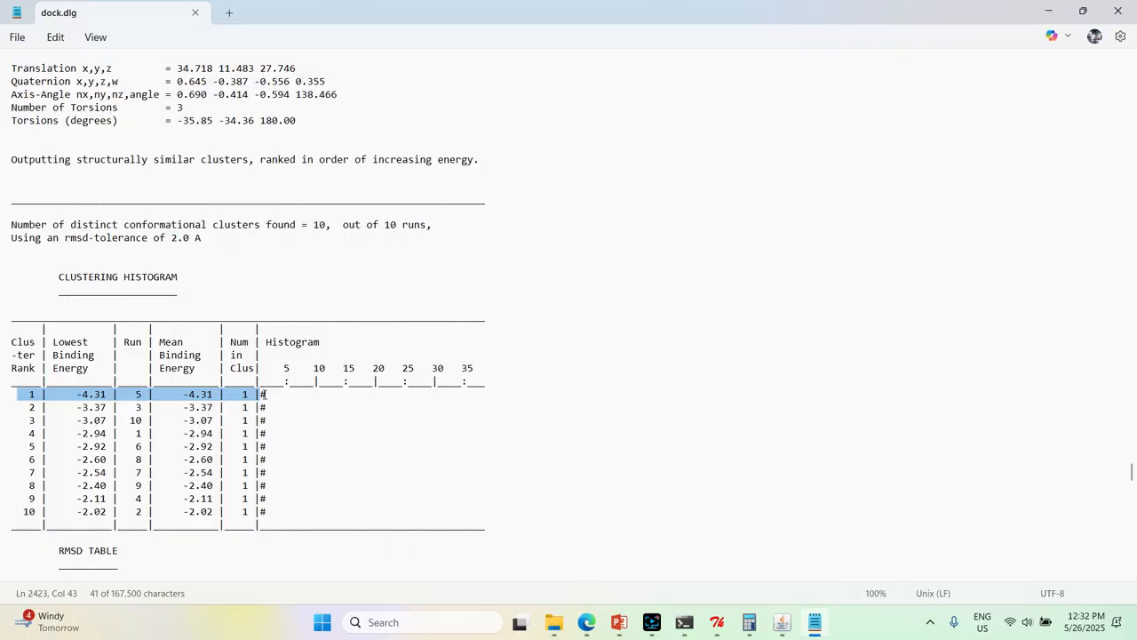
{"action": "left_click", "coordinate": [86, 408]}
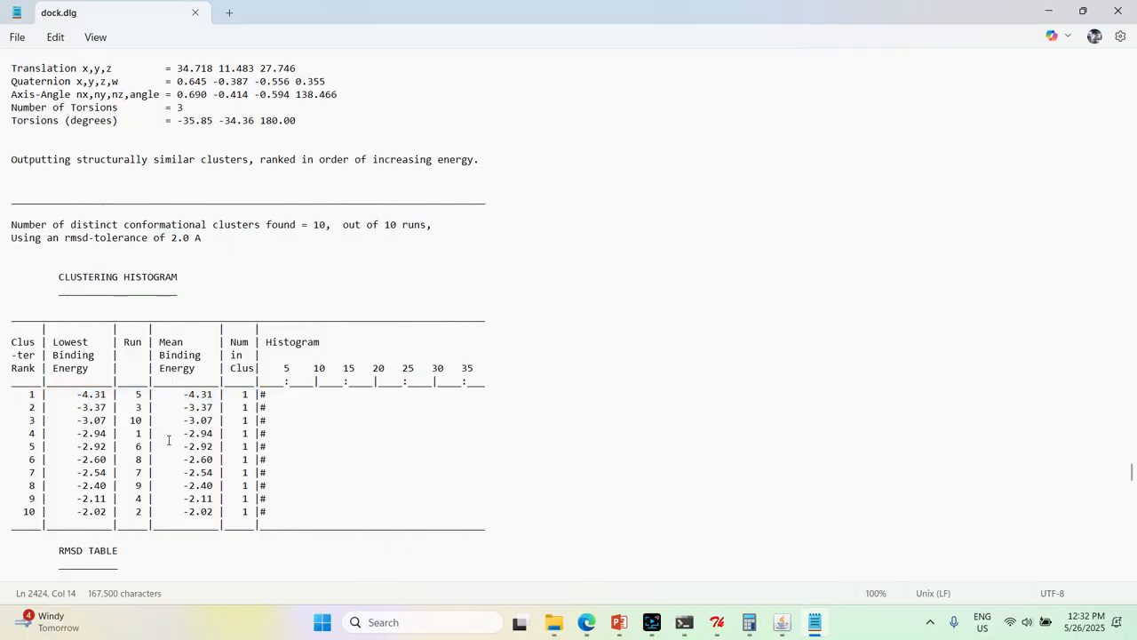
Close the dock.dlg log and refresh the Autodock folder
{"action": "left_click", "coordinate": [1118, 11]}
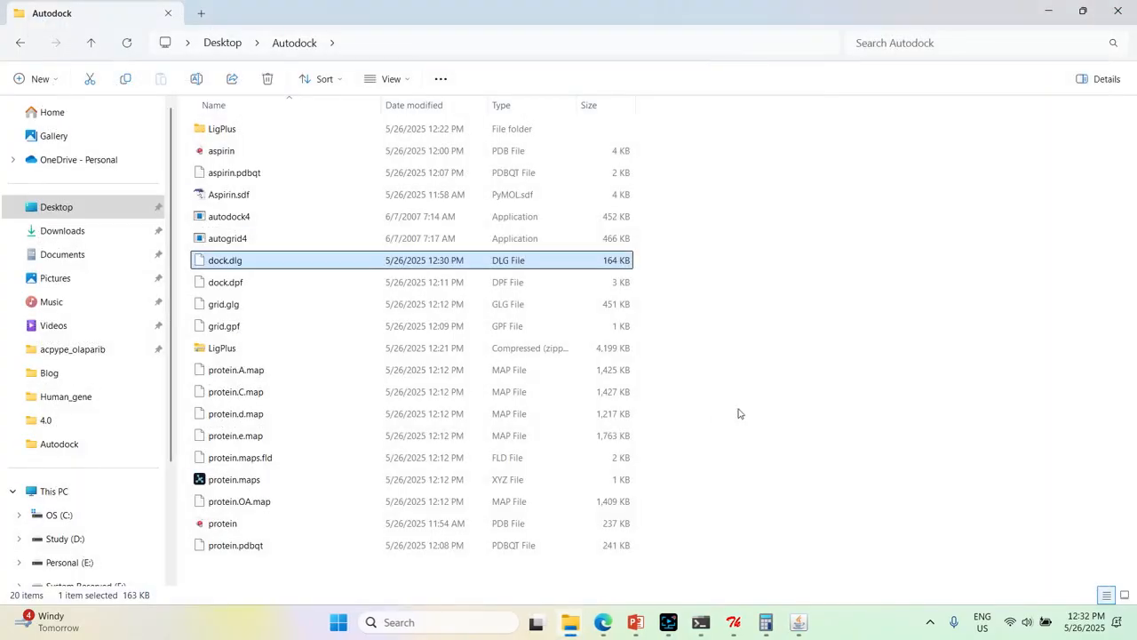
{"action": "right_click", "coordinate": [761, 393]}
{"action": "left_click", "coordinate": [816, 361]}
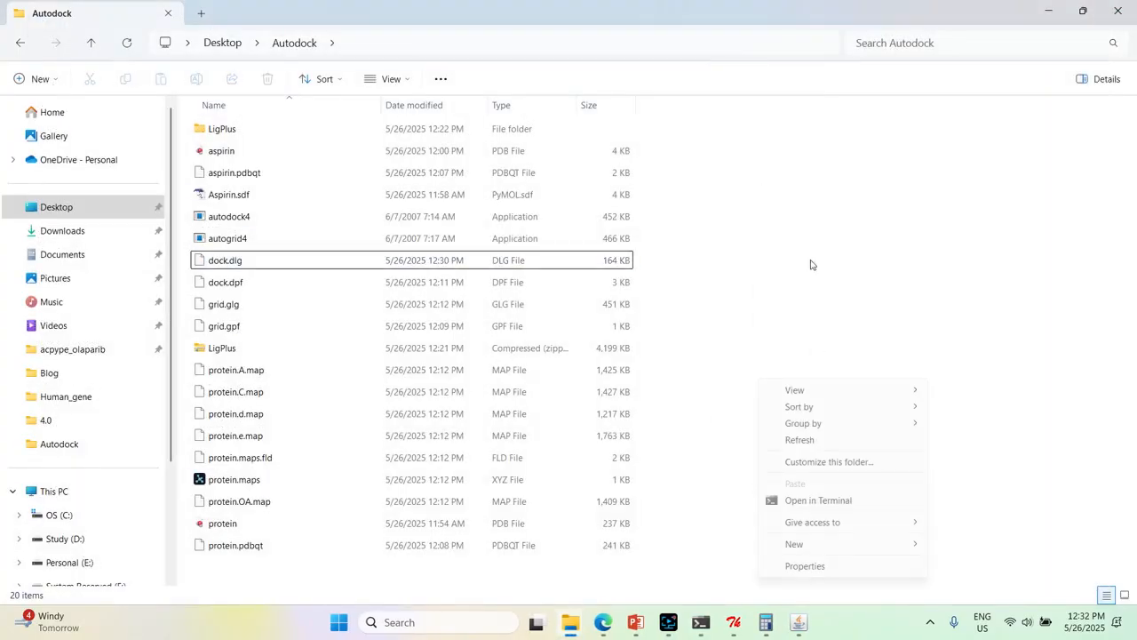
{"action": "left_click", "coordinate": [790, 443]}
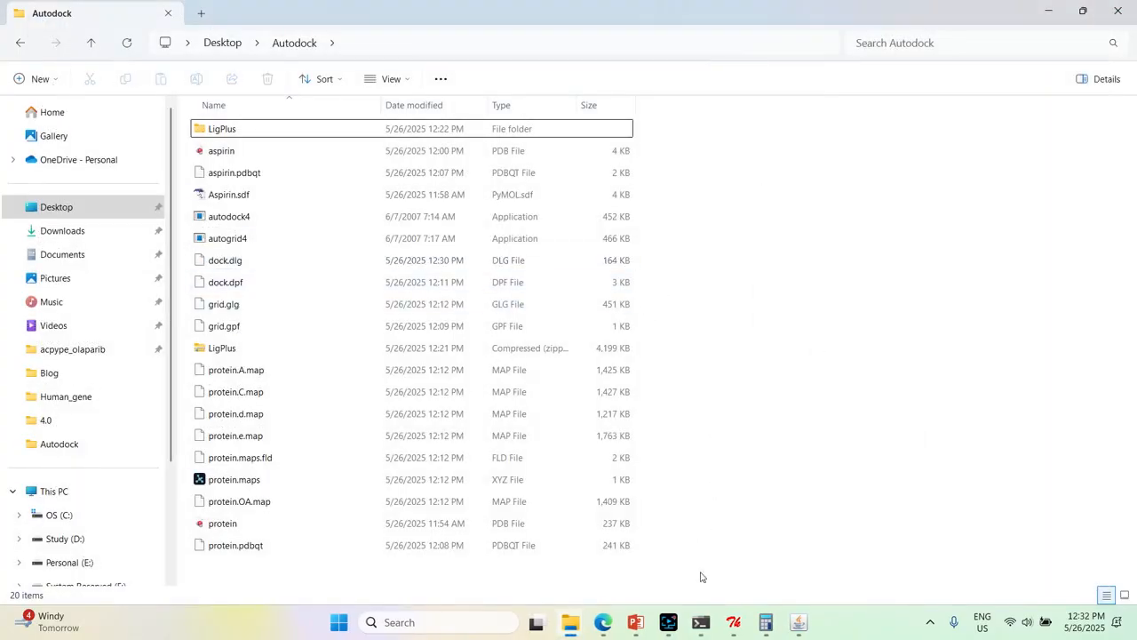
Switch to AutoDockTools, load the docking log dock.dlg for analysis and dismiss the notice about the docked conformations
{"action": "left_click", "coordinate": [735, 622]}
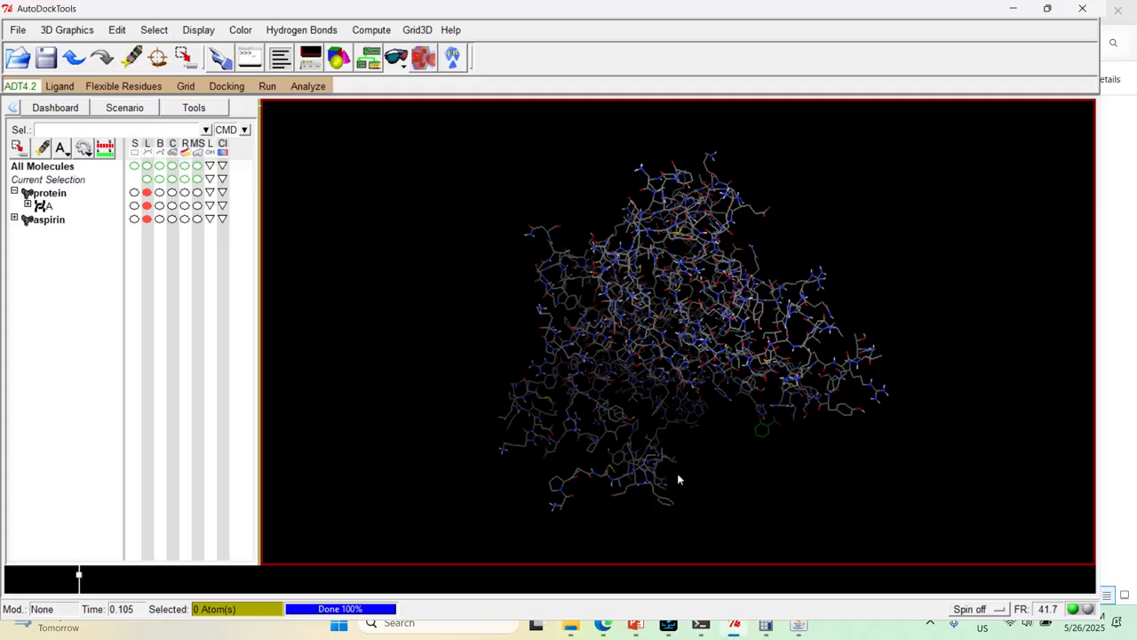
{"action": "left_click", "coordinate": [314, 88]}
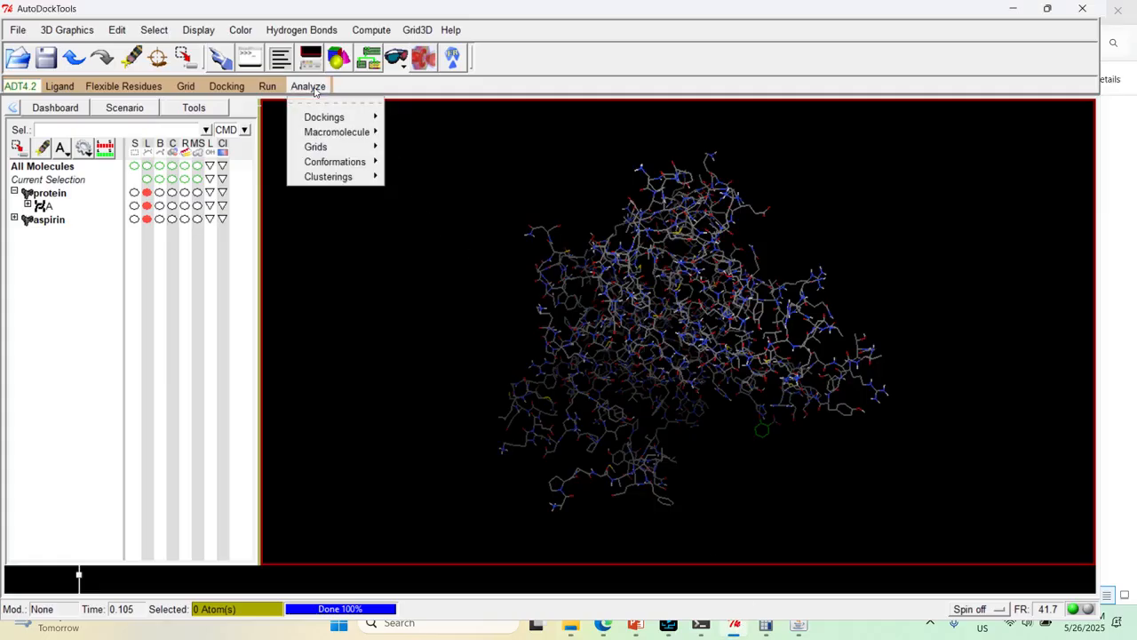
{"action": "mouse_move", "coordinate": [360, 118]}
{"action": "left_click", "coordinate": [412, 128]}
{"action": "double_click", "coordinate": [125, 112]}
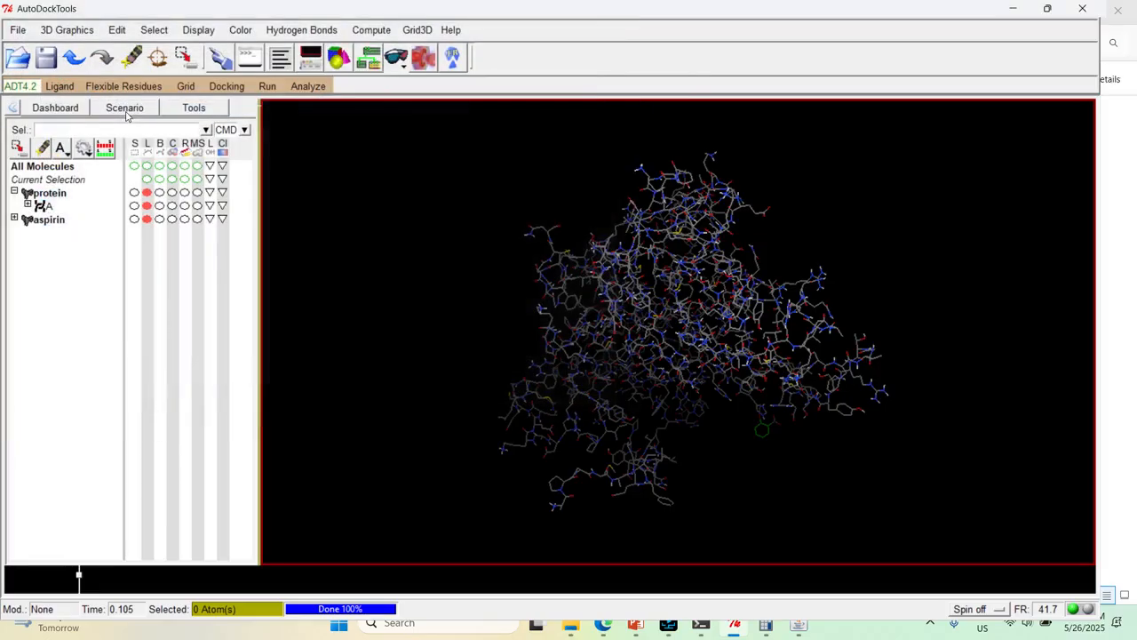
{"action": "left_click", "coordinate": [521, 247]}
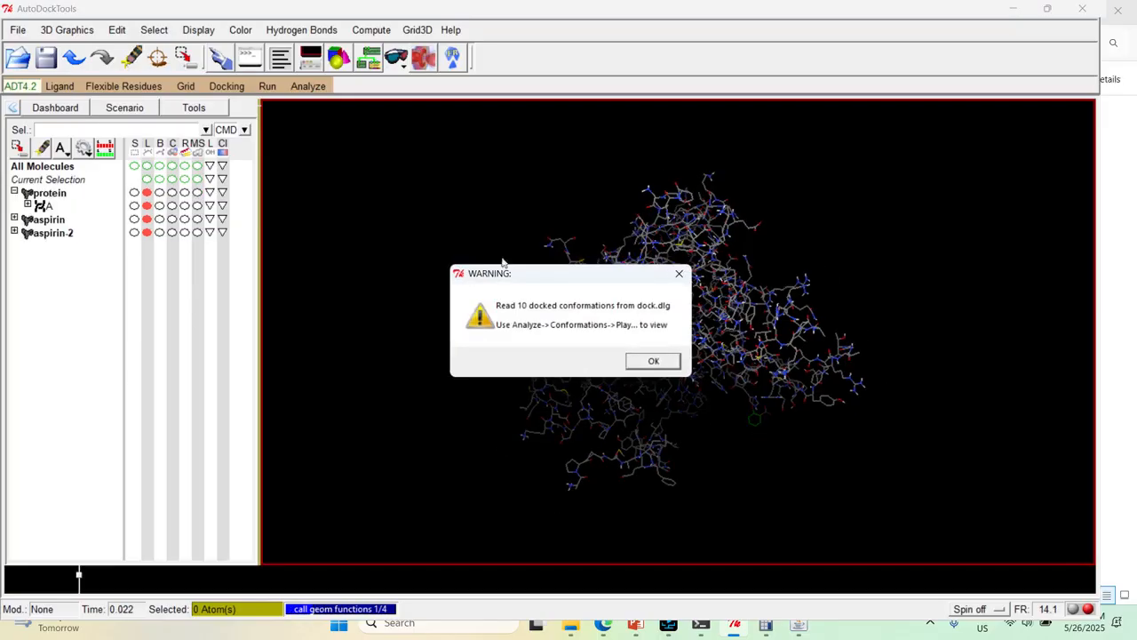
{"action": "left_click", "coordinate": [652, 362]}
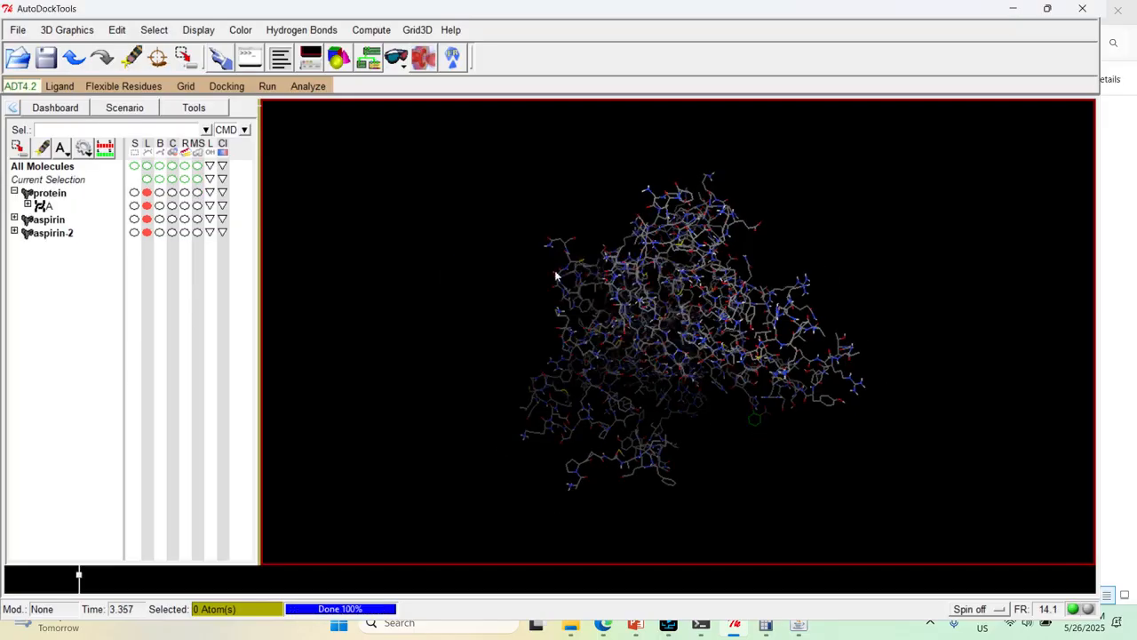
Choose the loaded protein as the macromolecule for the docking analysis
{"action": "left_click", "coordinate": [315, 86]}
{"action": "mouse_move", "coordinate": [336, 133]}
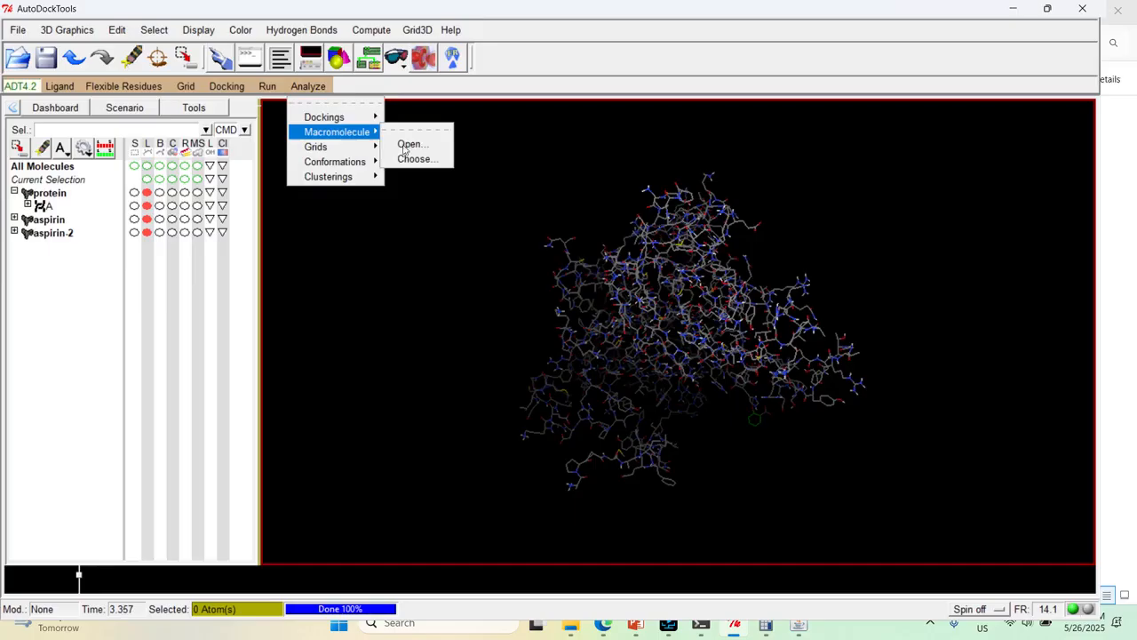
{"action": "left_click", "coordinate": [435, 159]}
{"action": "left_click", "coordinate": [32, 58]}
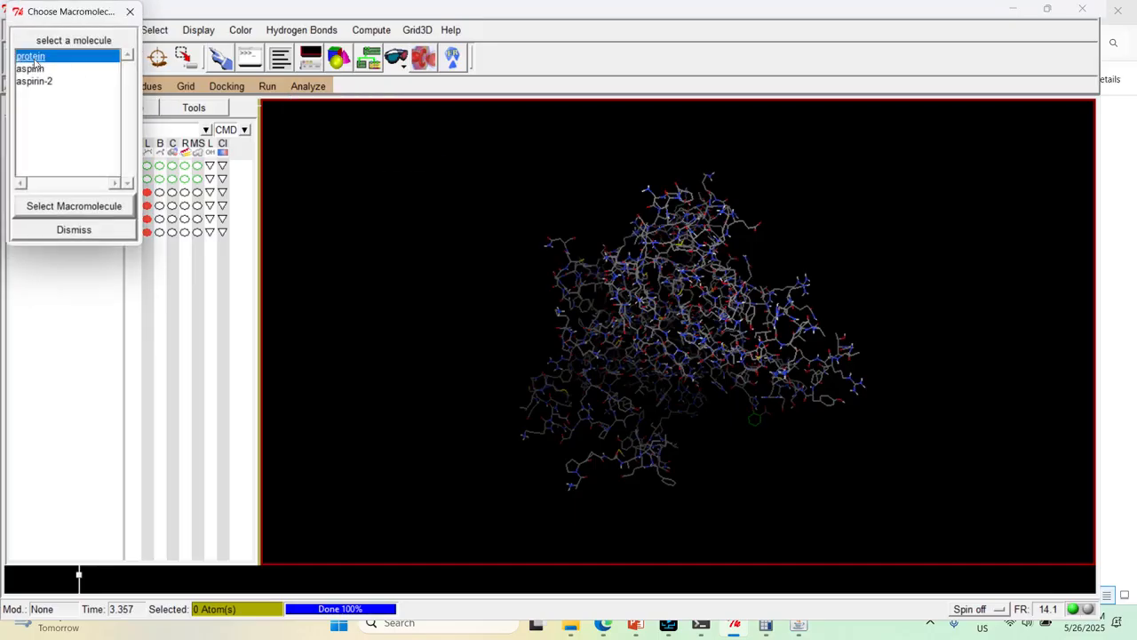
{"action": "left_click", "coordinate": [104, 215]}
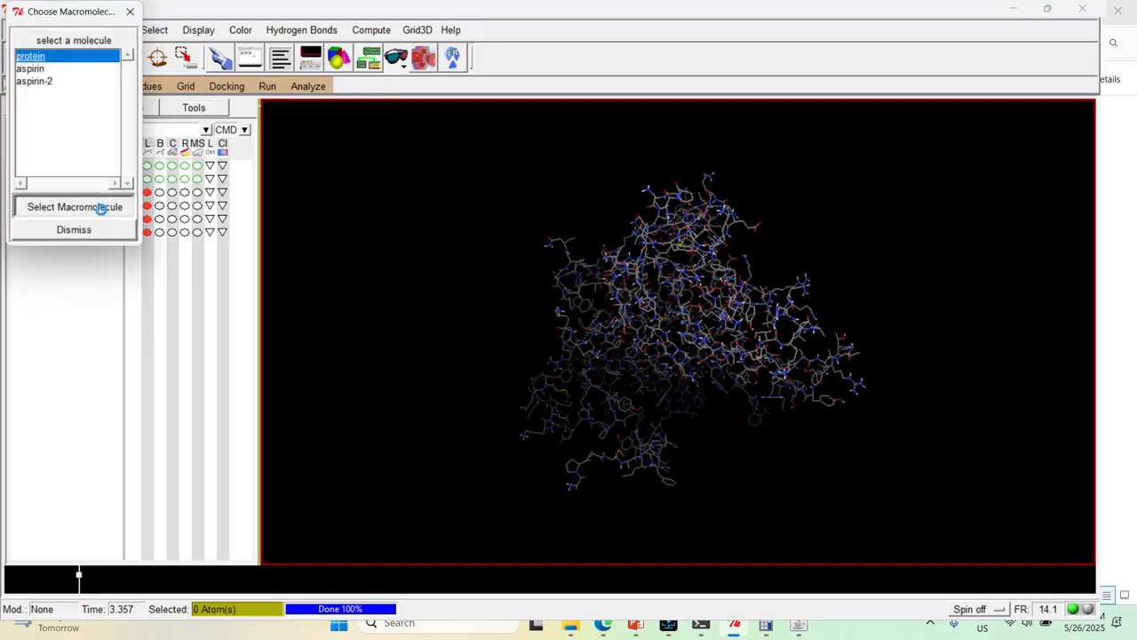
Open the player for the docked aspirin conformations in run order, and place it clear of the menus beside the protein
{"action": "left_click", "coordinate": [313, 86]}
{"action": "mouse_move", "coordinate": [328, 162]}
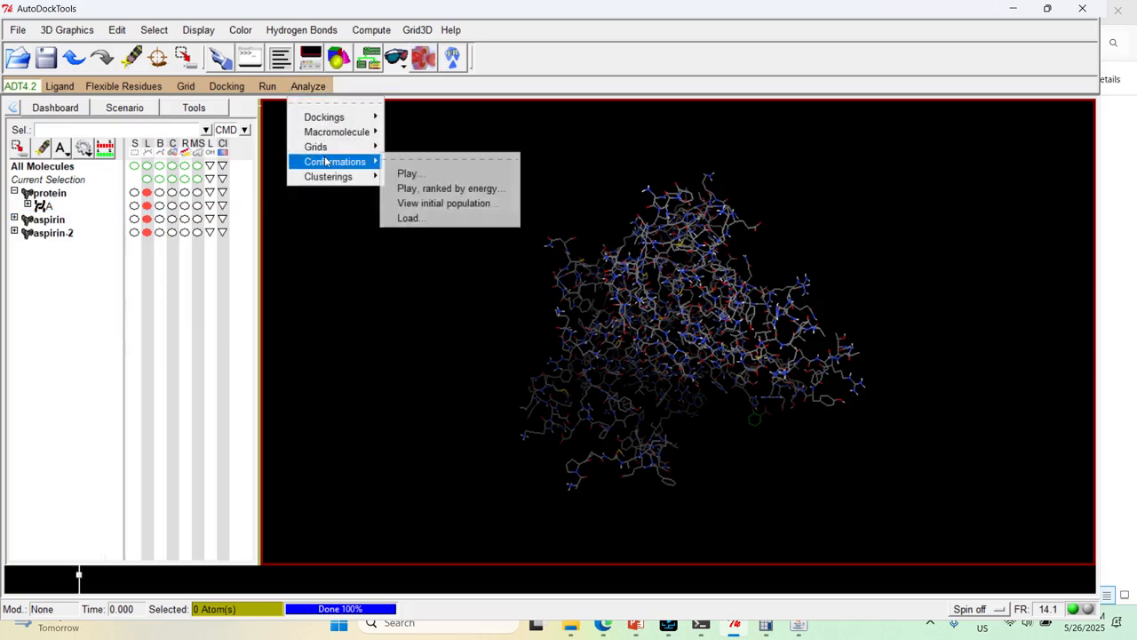
{"action": "left_click", "coordinate": [424, 175]}
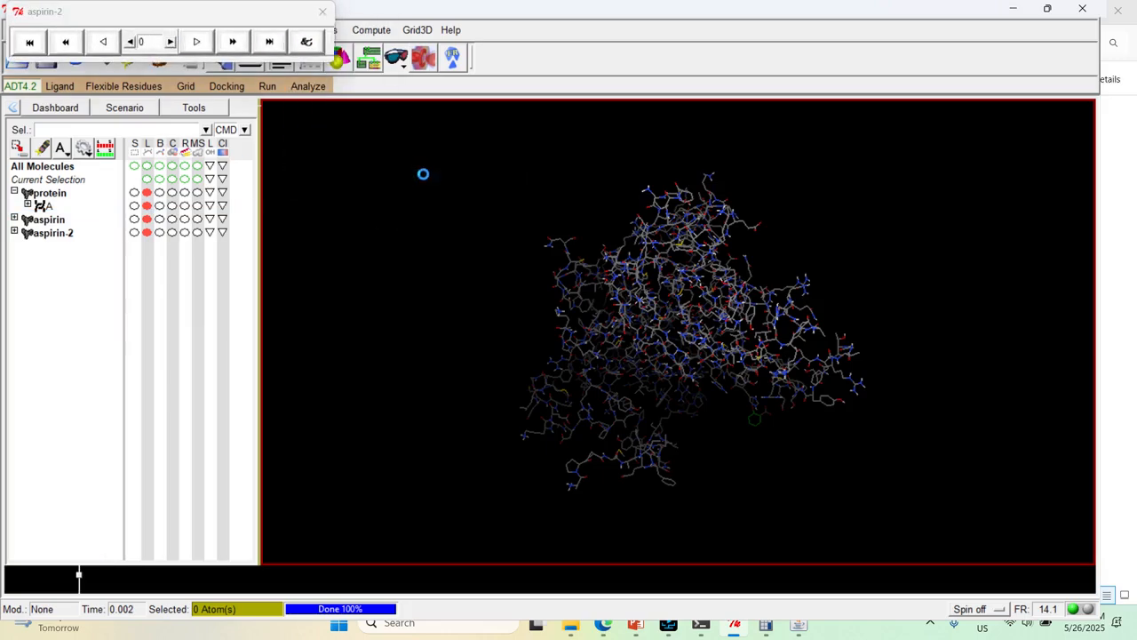
{"action": "left_click_drag", "start_coordinate": [190, 23], "coordinate": [335, 326]}
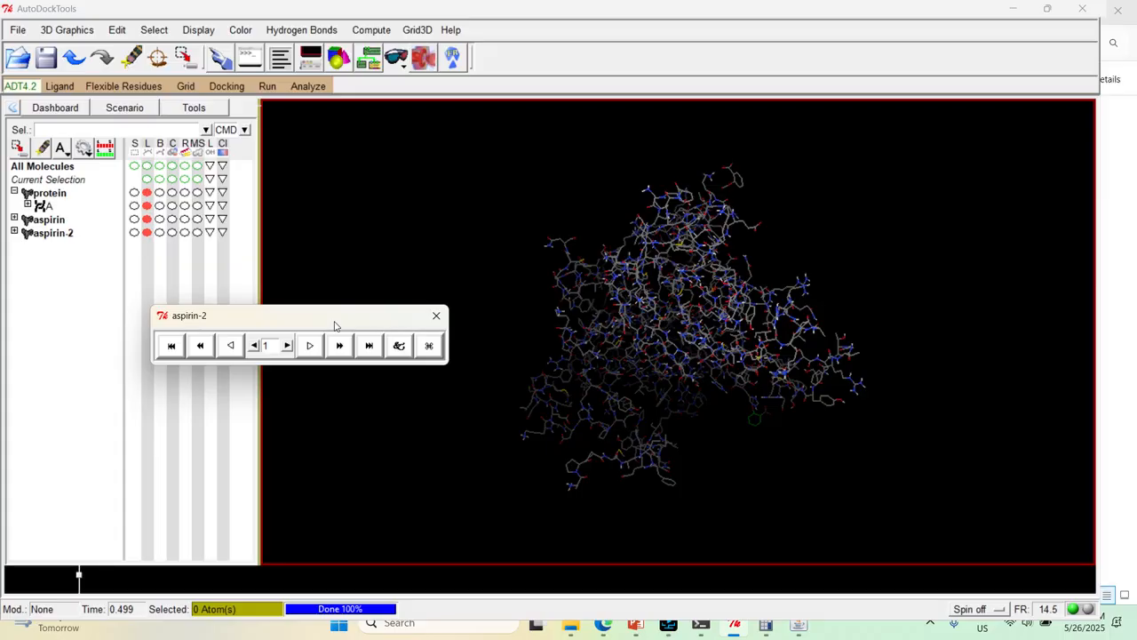
{"action": "middle_click_drag", "start_coordinate": [667, 338], "coordinate": [669, 382]}
{"action": "left_click_drag", "start_coordinate": [669, 382], "coordinate": [350, 378]}
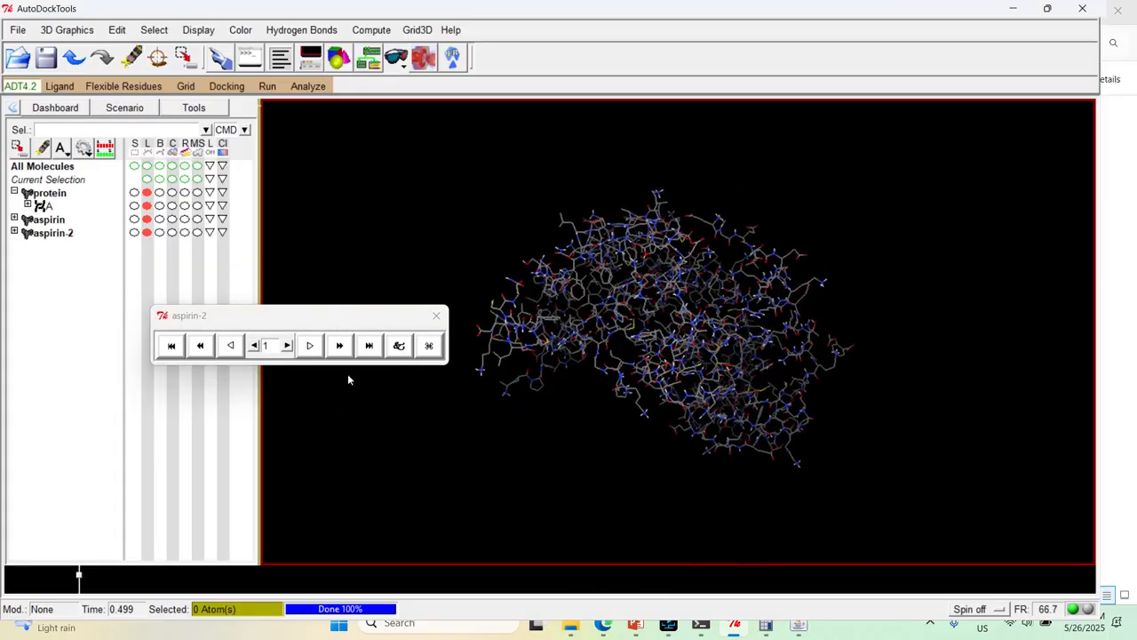
Step forward through the docked aspirin conformations, return to conformation 1, and inspect its pose within the protein from another angle
{"action": "left_click", "coordinate": [287, 345]}
{"action": "left_click", "coordinate": [287, 346]}
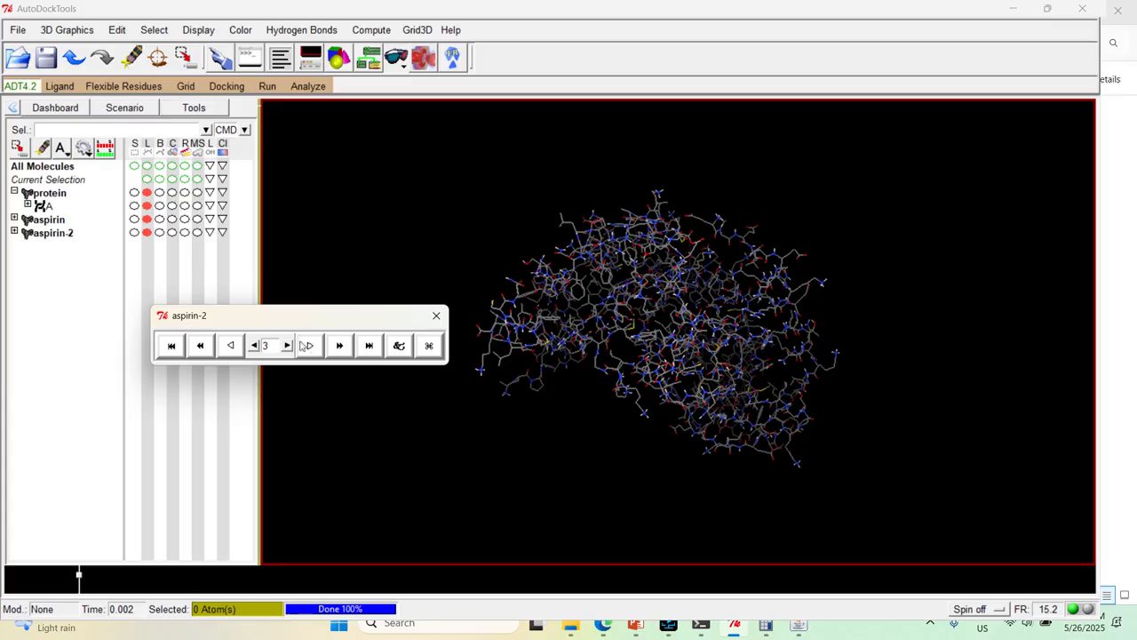
{"action": "left_click", "coordinate": [287, 346]}
{"action": "left_click", "coordinate": [287, 345]}
{"action": "left_click", "coordinate": [288, 346]}
{"action": "left_click", "coordinate": [254, 346]}
{"action": "left_click", "coordinate": [254, 345]}
{"action": "left_click", "coordinate": [254, 345]}
{"action": "left_click", "coordinate": [254, 346]}
{"action": "left_click", "coordinate": [254, 345]}
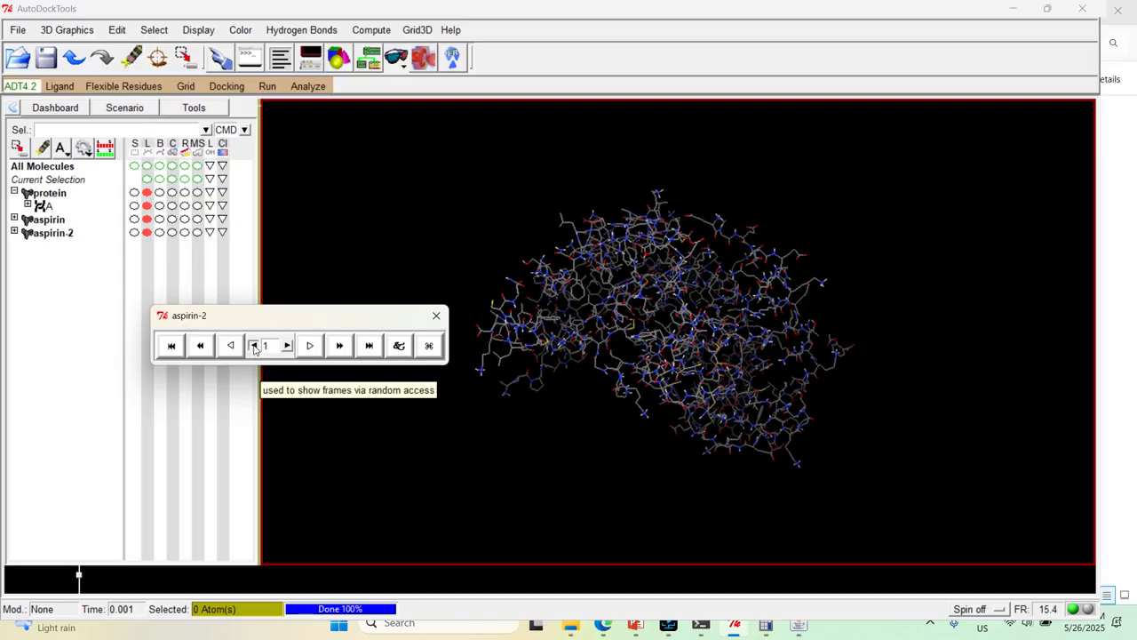
{"action": "left_click_drag", "start_coordinate": [785, 345], "coordinate": [665, 287]}
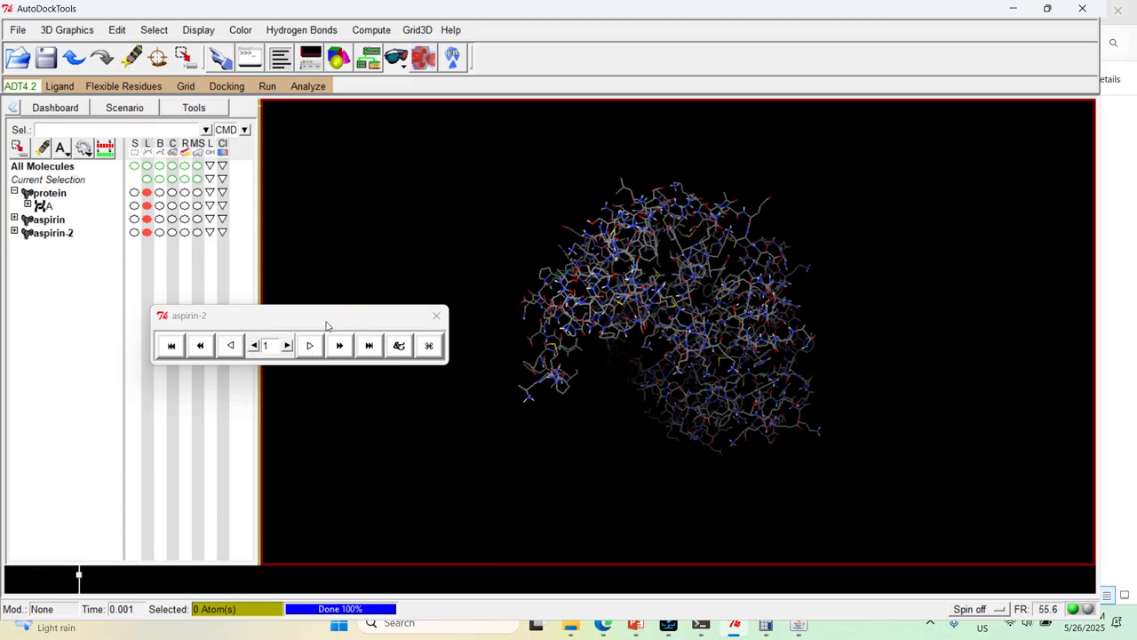
Write the receptor together with docked conformation 1 as a complex file named complex.pdbqt in the Autodock folder
{"action": "left_click_drag", "start_coordinate": [327, 317], "coordinate": [358, 234]}
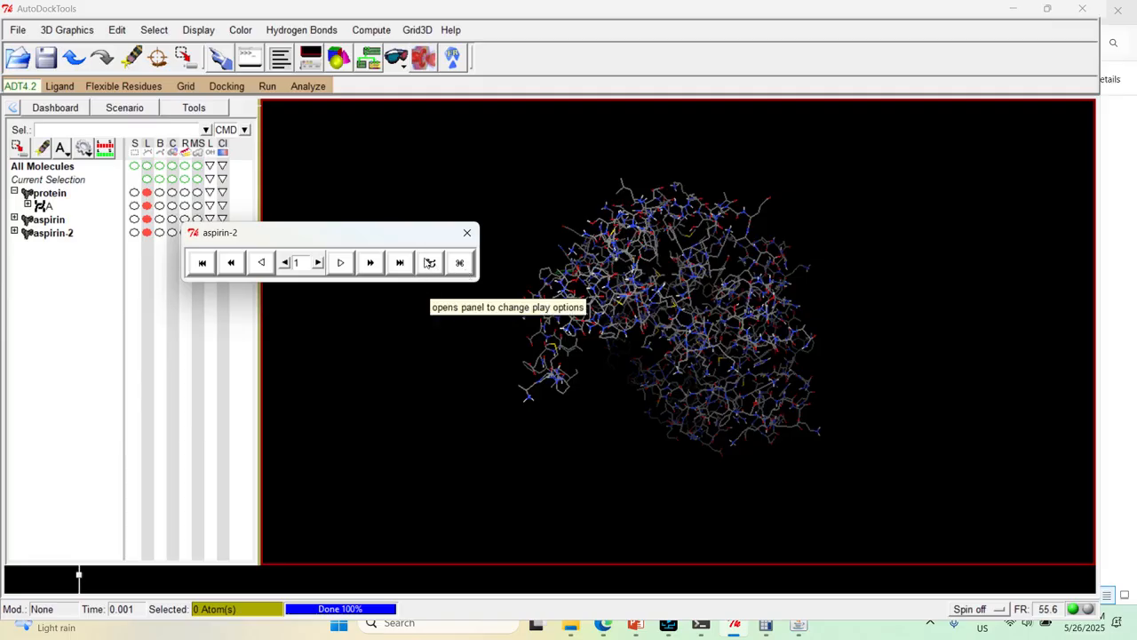
{"action": "left_click", "coordinate": [428, 262]}
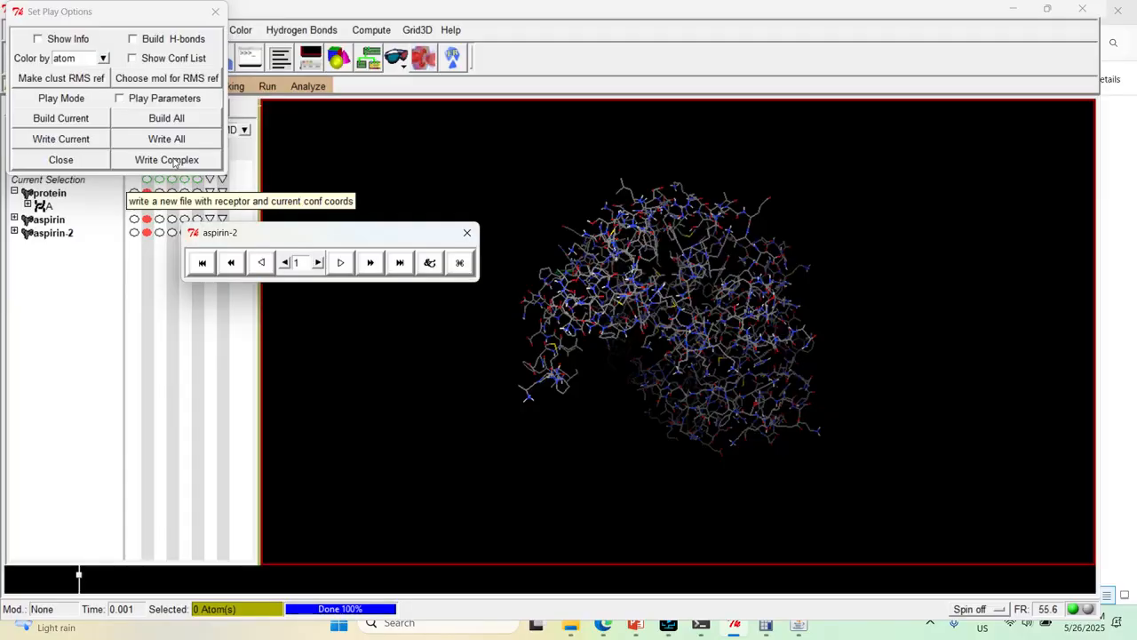
{"action": "left_click", "coordinate": [175, 161]}
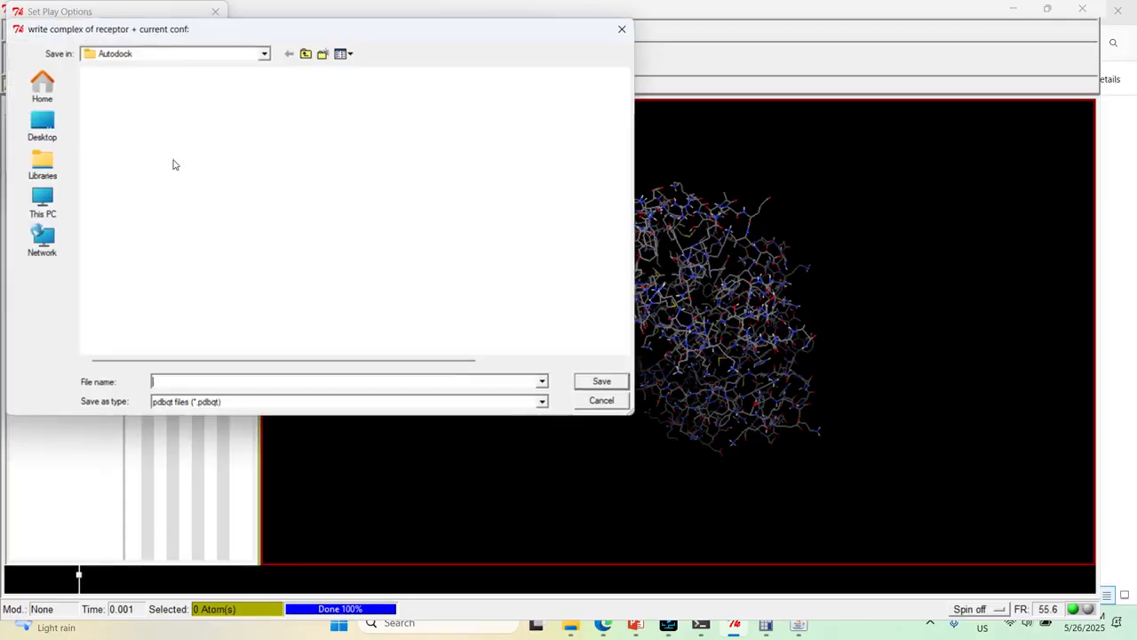
{"action": "type", "text": "complex.pdbqt"}
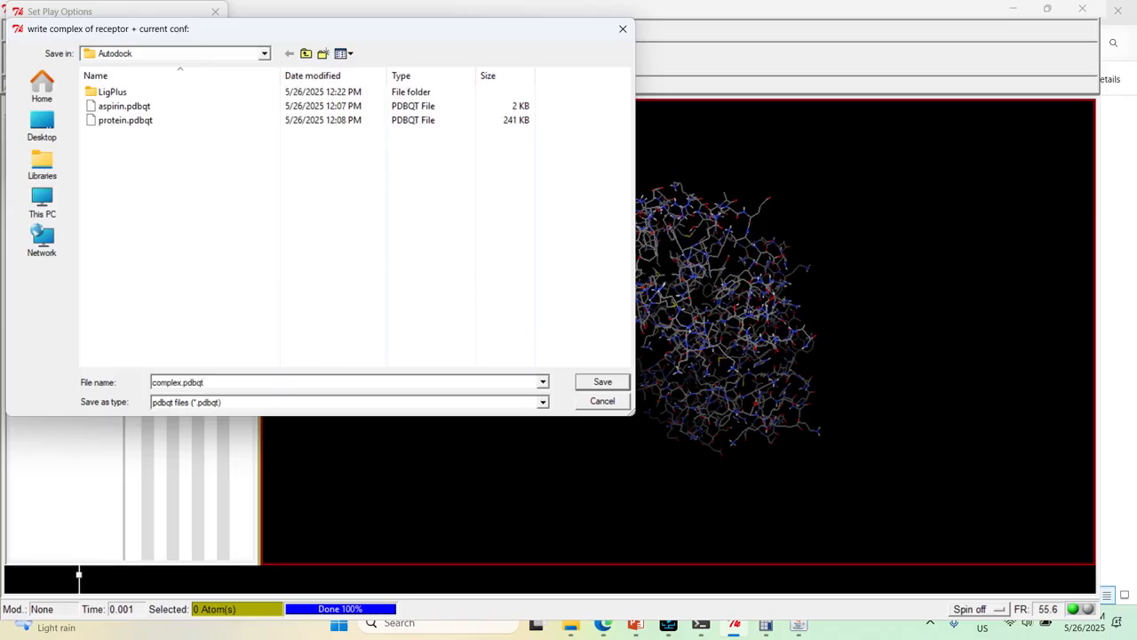
{"action": "key", "text": "Return"}
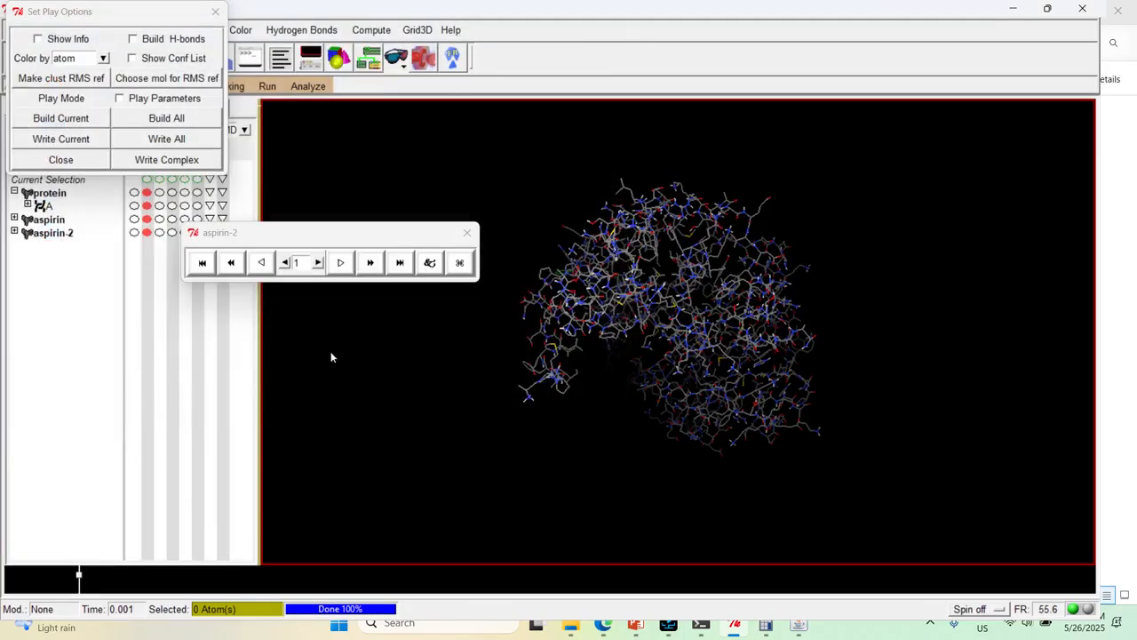
Switch to the Autodock folder in File Explorer, refresh it and select complex.pdbqt
{"action": "mouse_move", "coordinate": [571, 625]}
{"action": "mouse_move", "coordinate": [698, 546]}
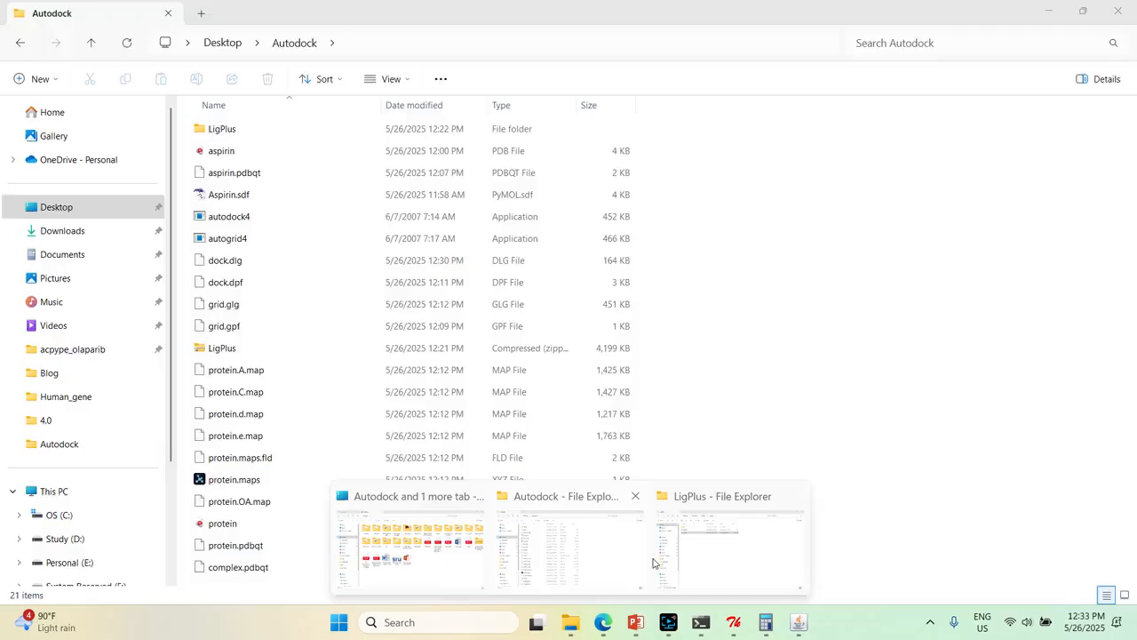
{"action": "left_click", "coordinate": [590, 550]}
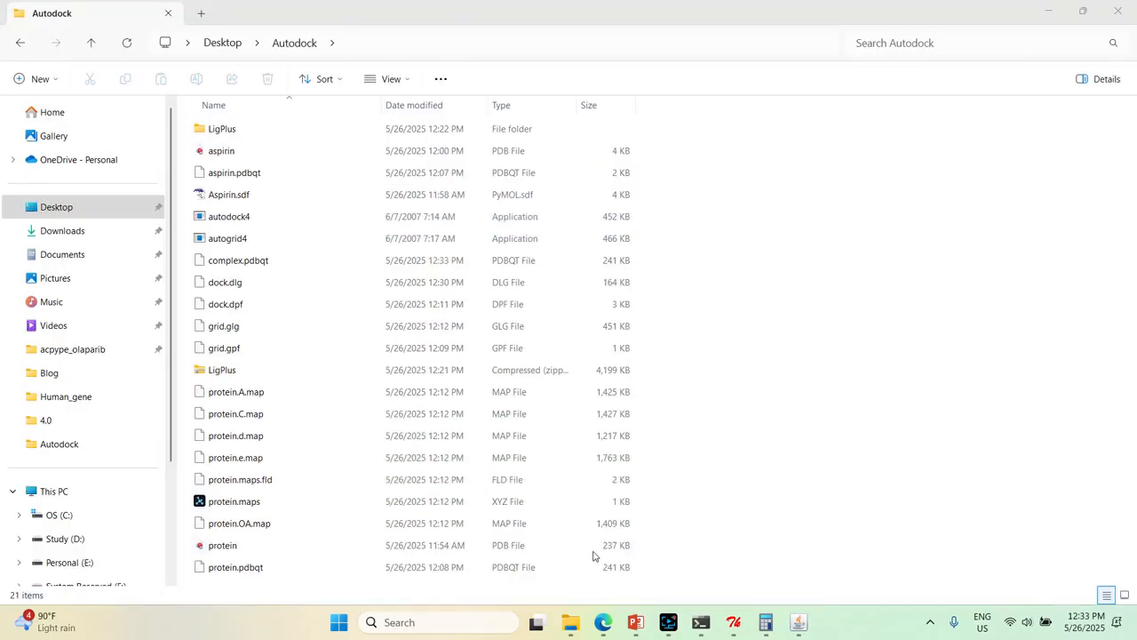
{"action": "right_click", "coordinate": [766, 396]}
{"action": "left_click", "coordinate": [329, 262]}
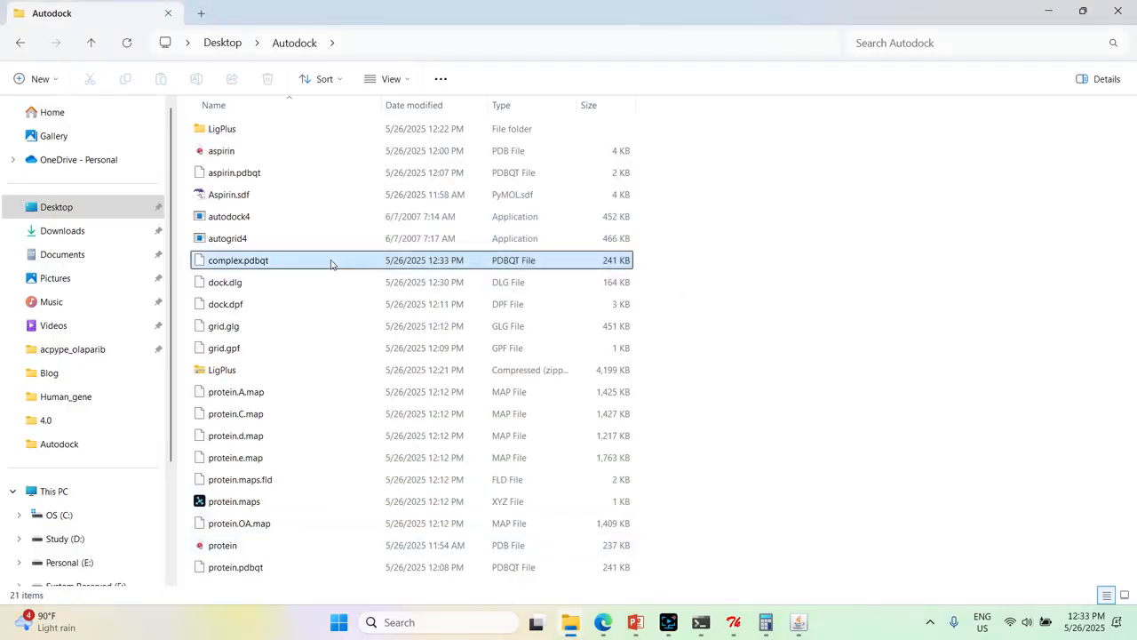
{"action": "right_click", "coordinate": [752, 266]}
{"action": "left_click", "coordinate": [812, 438]}
{"action": "left_click", "coordinate": [774, 325]}
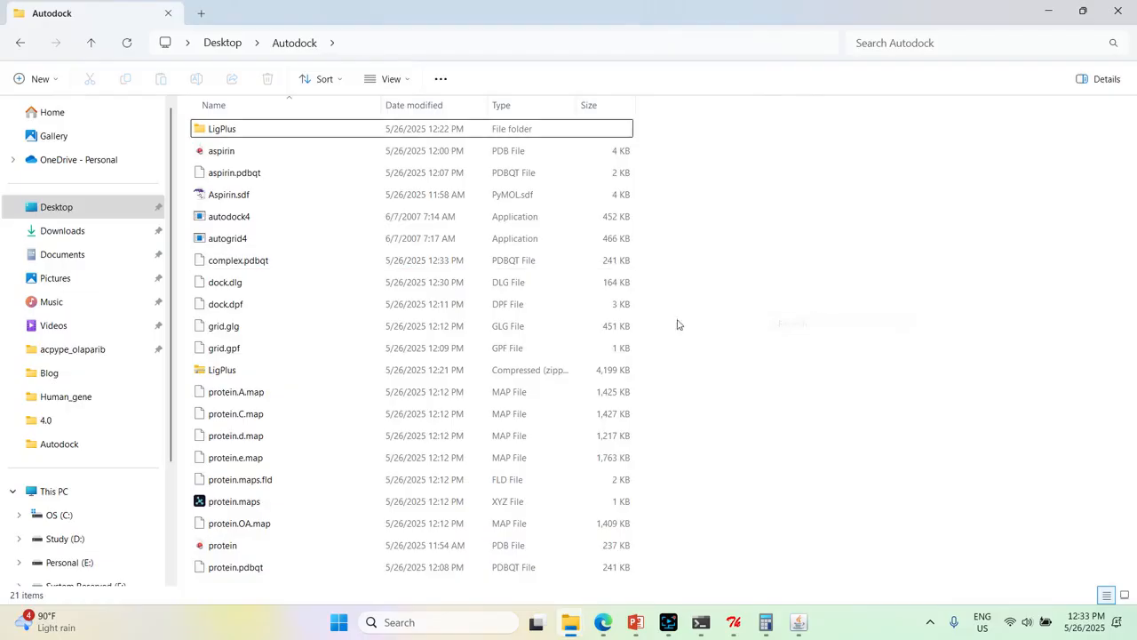
{"action": "left_click", "coordinate": [275, 260]}
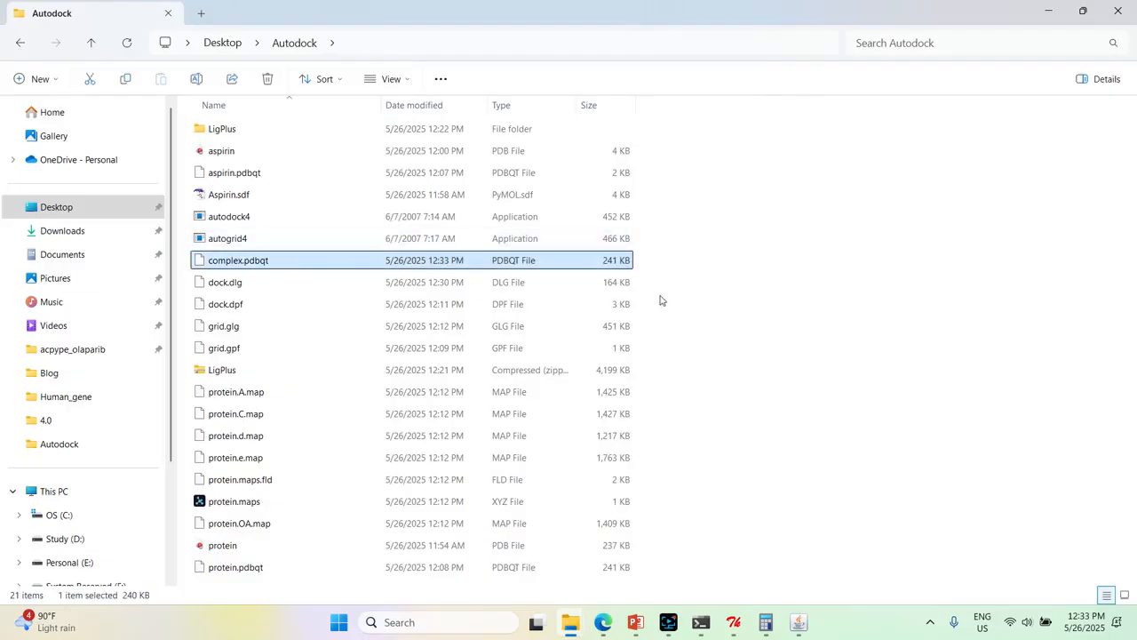
Open a PowerShell terminal in the Autodock folder and convert complex.pdbqt to complex.pdb with obabel
{"action": "right_click", "coordinate": [719, 374]}
{"action": "left_click", "coordinate": [761, 518]}
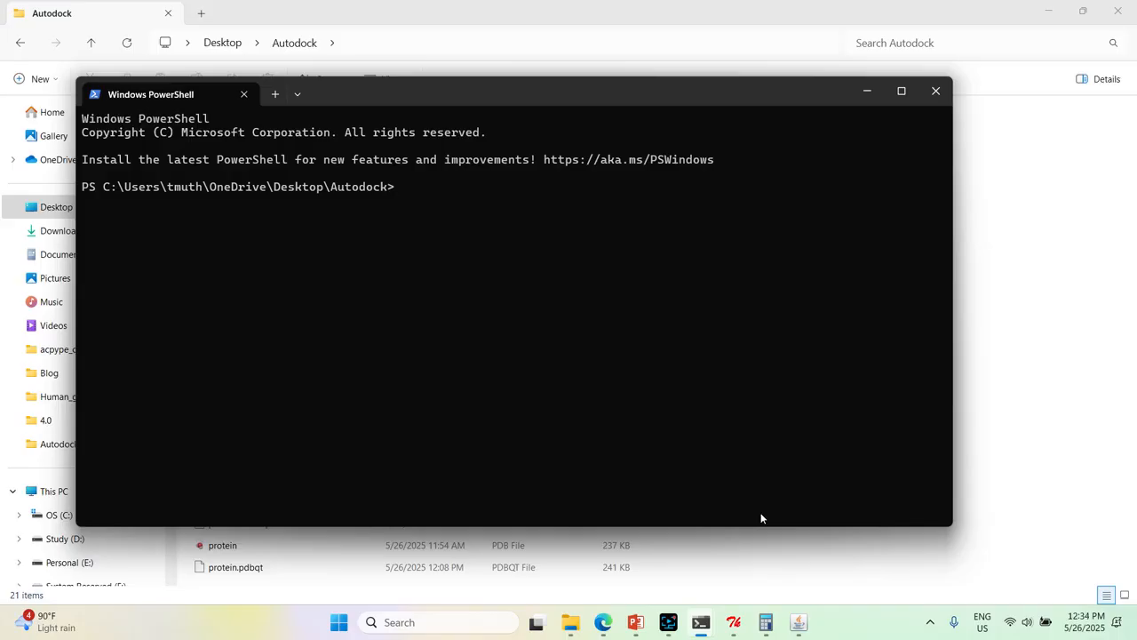
{"action": "type", "text": "obabel -ipdbqt oc"}
{"action": "key", "text": "BackSpace"}
{"action": "key", "text": "BackSpace"}
{"action": "type", "text": "com"}
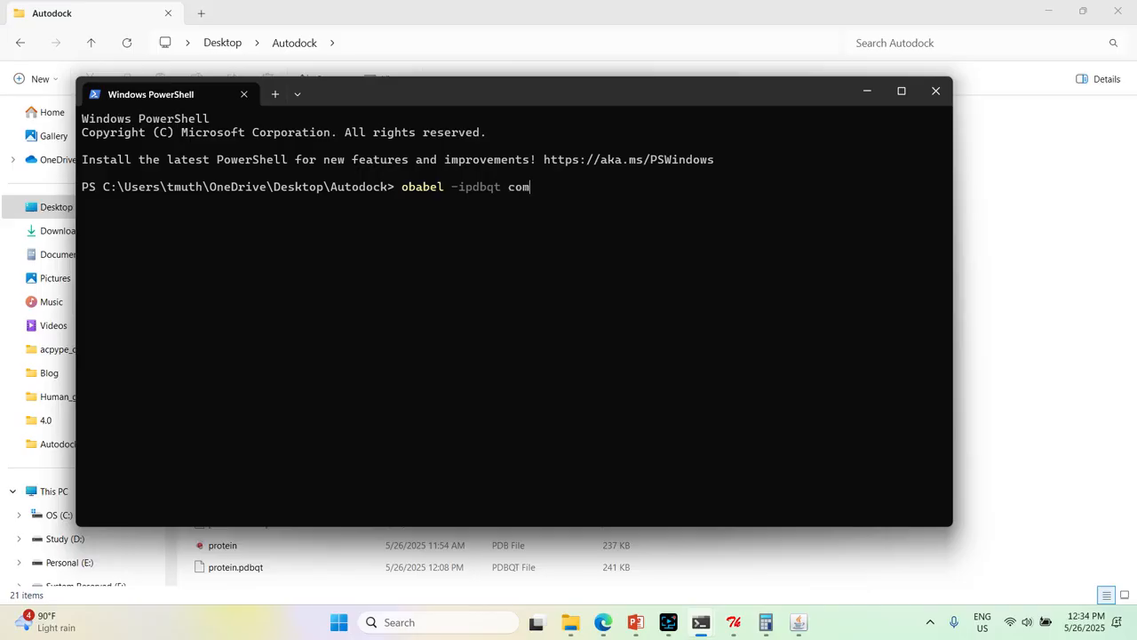
{"action": "key", "text": "Tab"}
{"action": "type", "text": "-ops"}
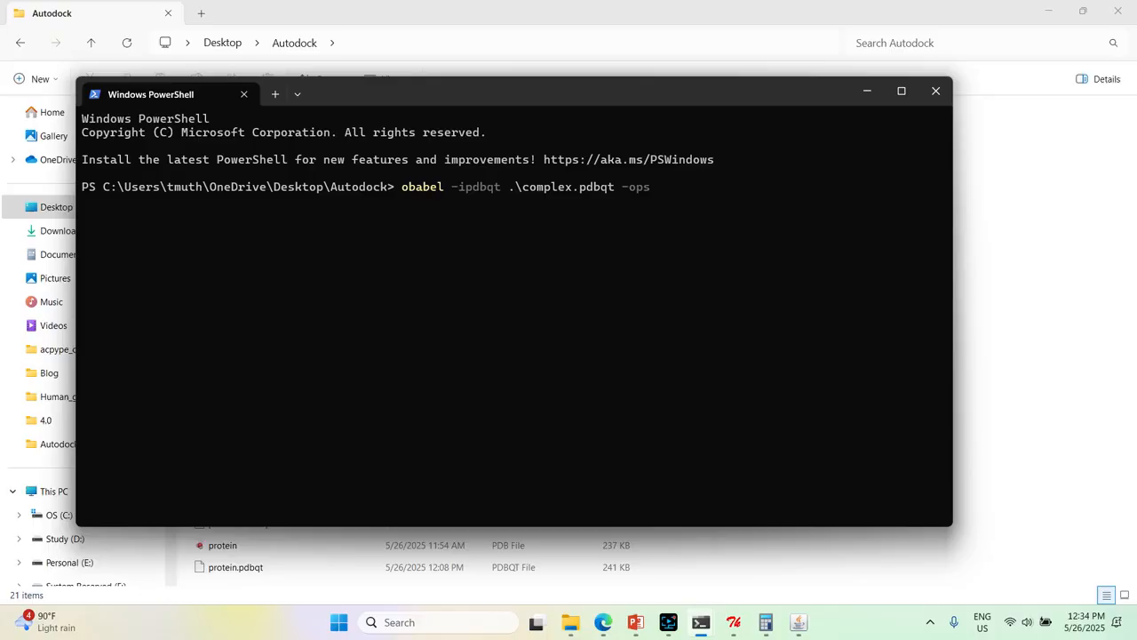
{"action": "type", "text": "d"}
{"action": "type", "text": "-O complex.pdb"}
{"action": "key", "text": "Return"}
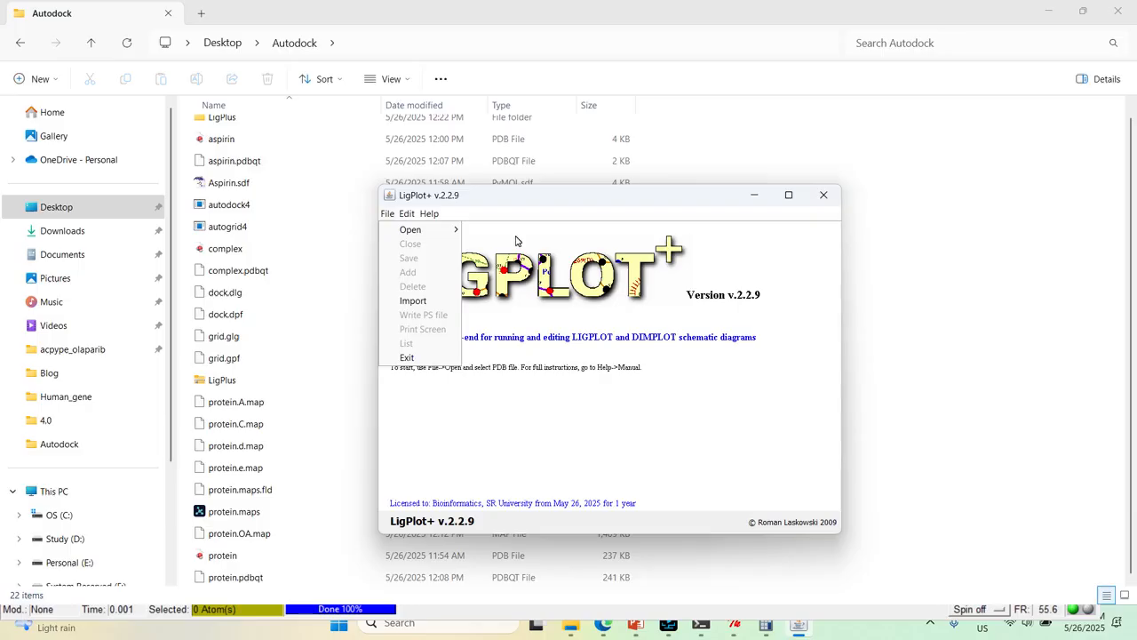
Load complex.pdbqt from the Desktop's Autodock folder into LigPlot+ and plot the interactions of ligand LIG 1 in a maximised window
{"action": "left_click", "coordinate": [511, 232]}
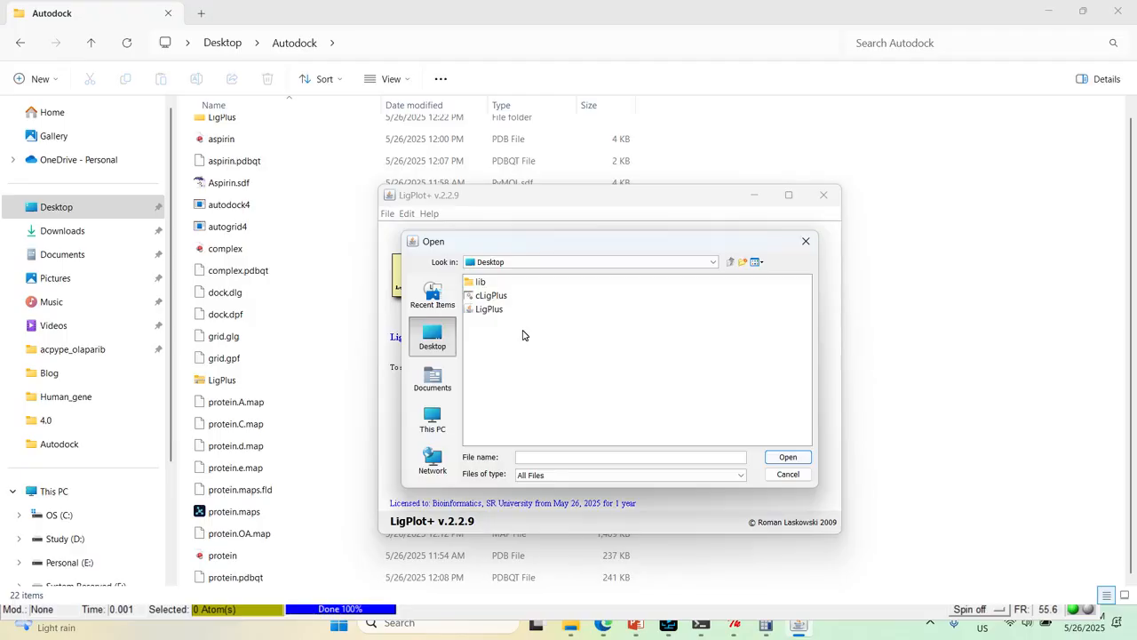
{"action": "left_click", "coordinate": [721, 310]}
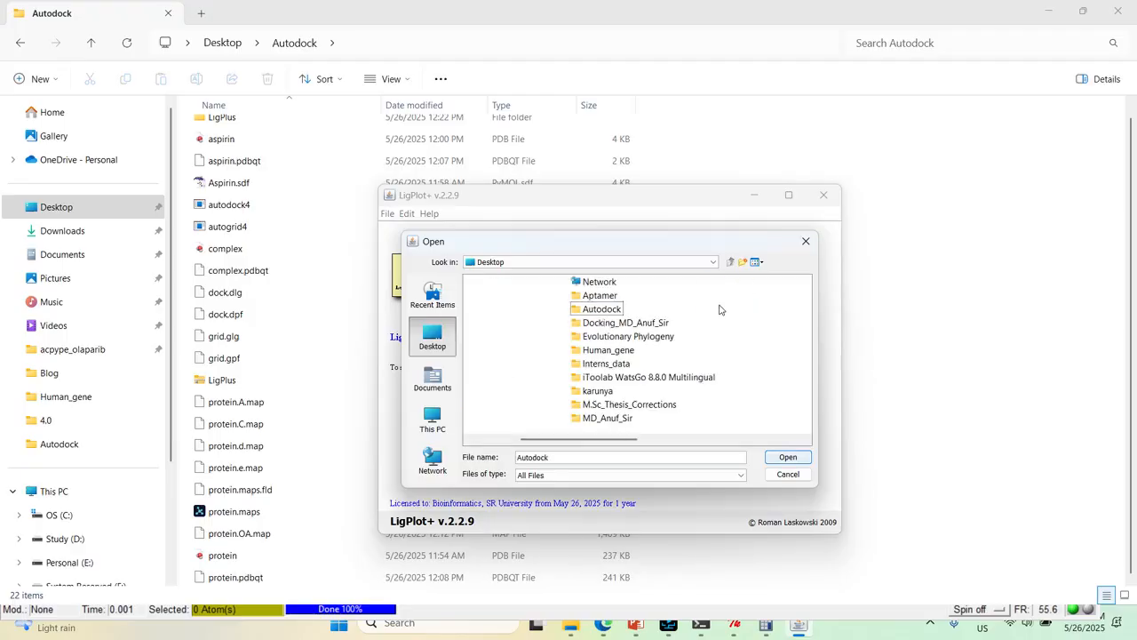
{"action": "double_click", "coordinate": [587, 309]}
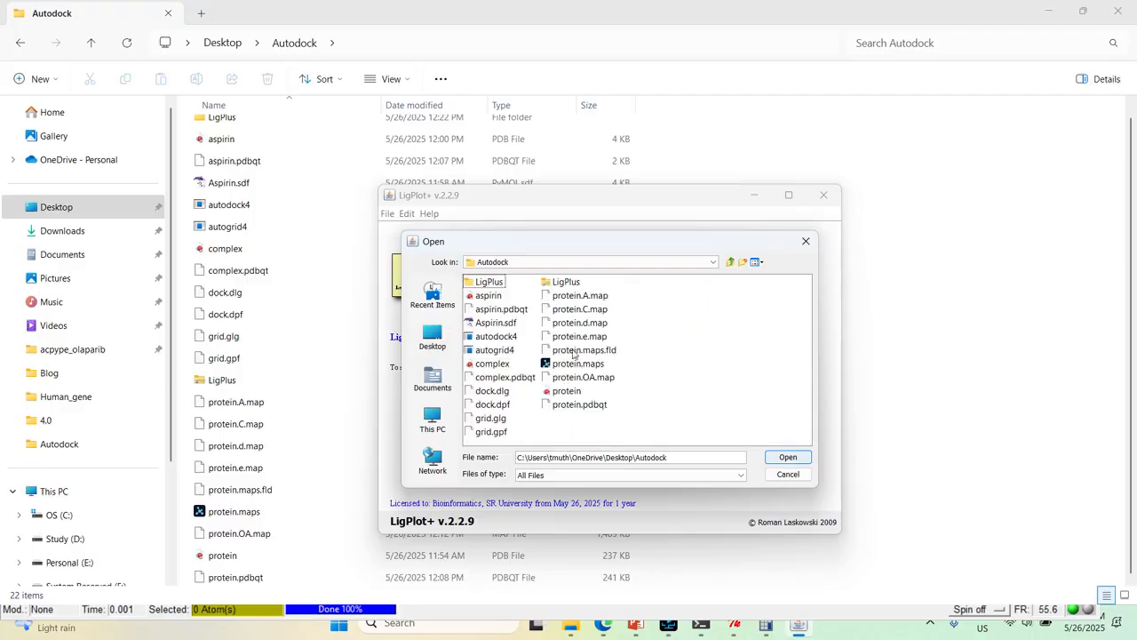
{"action": "left_click", "coordinate": [497, 378]}
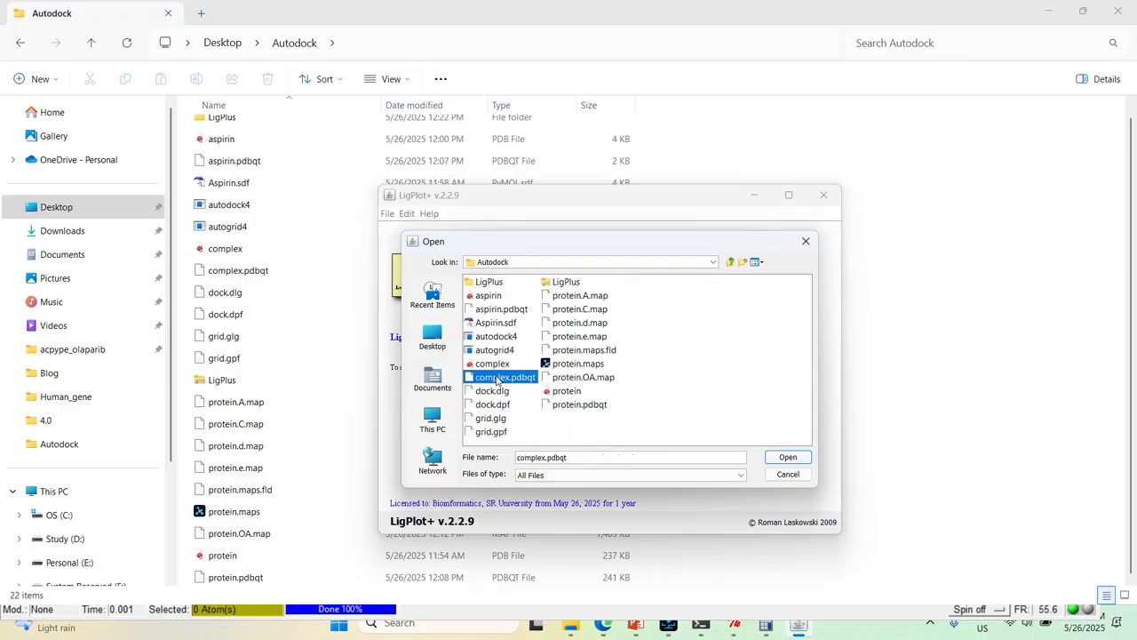
{"action": "left_click", "coordinate": [781, 458]}
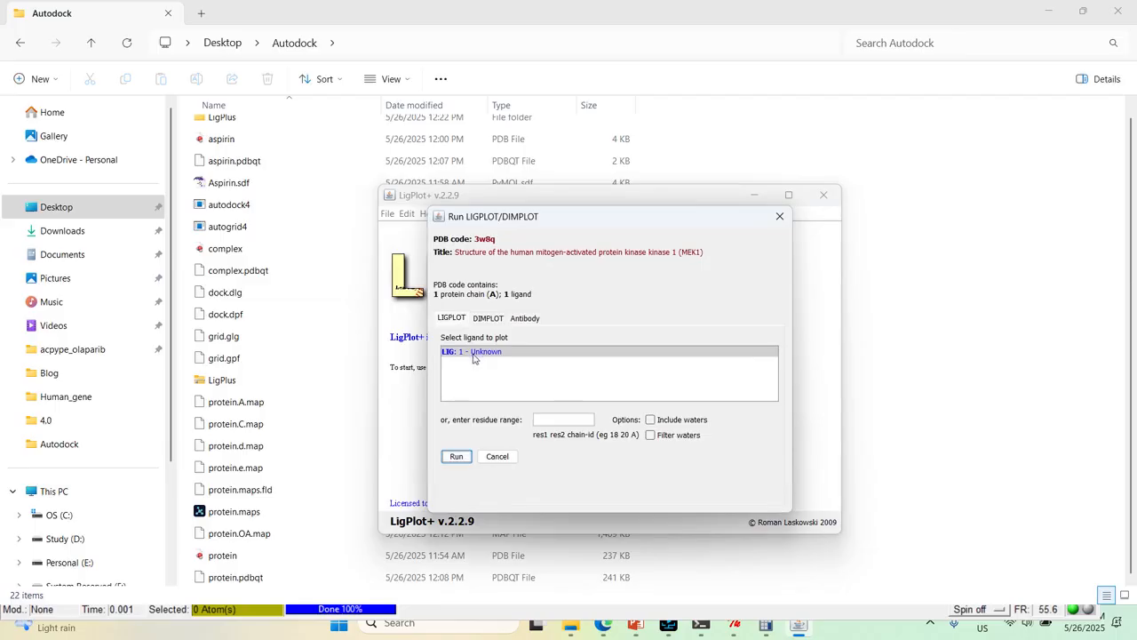
{"action": "left_click", "coordinate": [457, 455]}
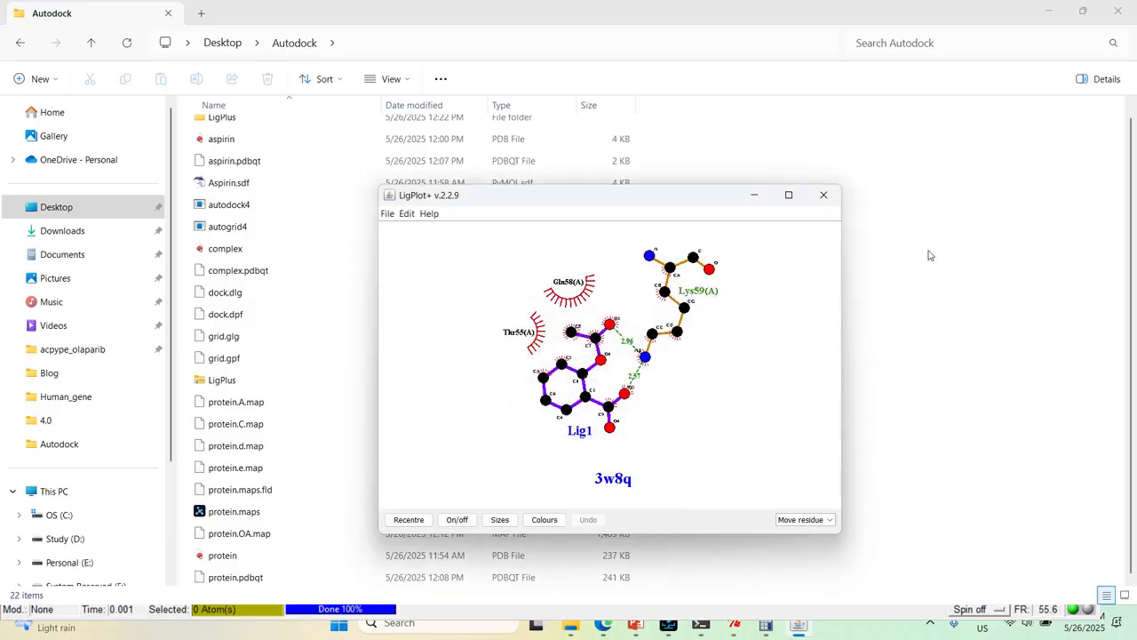
{"action": "left_click", "coordinate": [787, 196]}
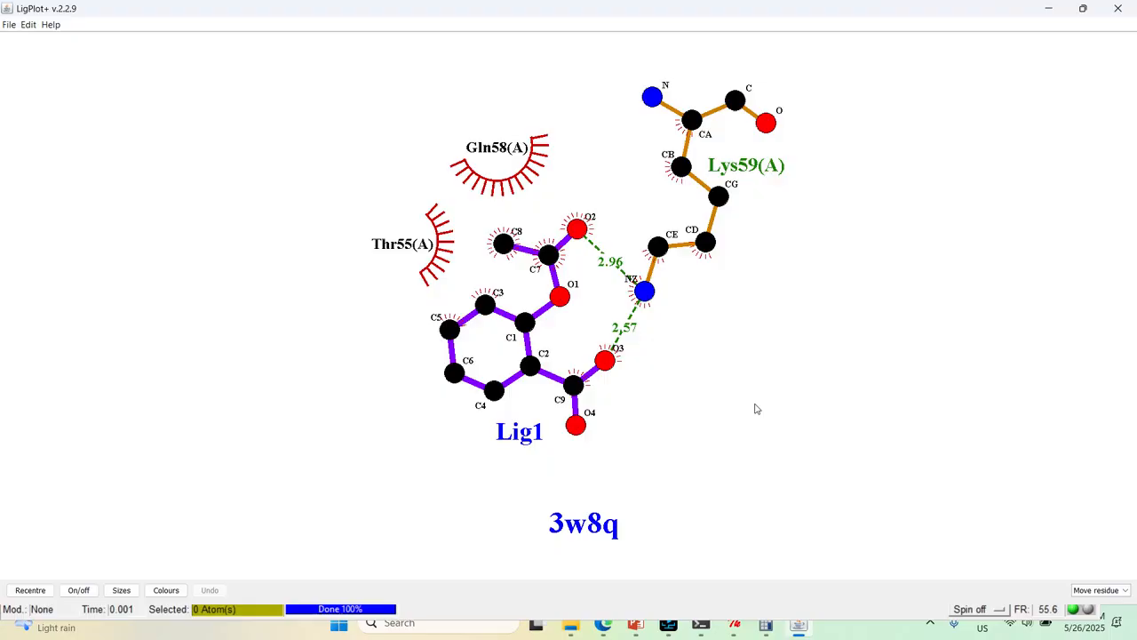
Close LigPlot+ and dismiss the save dialog without storing the interaction diagram
{"action": "left_click", "coordinate": [1102, 7]}
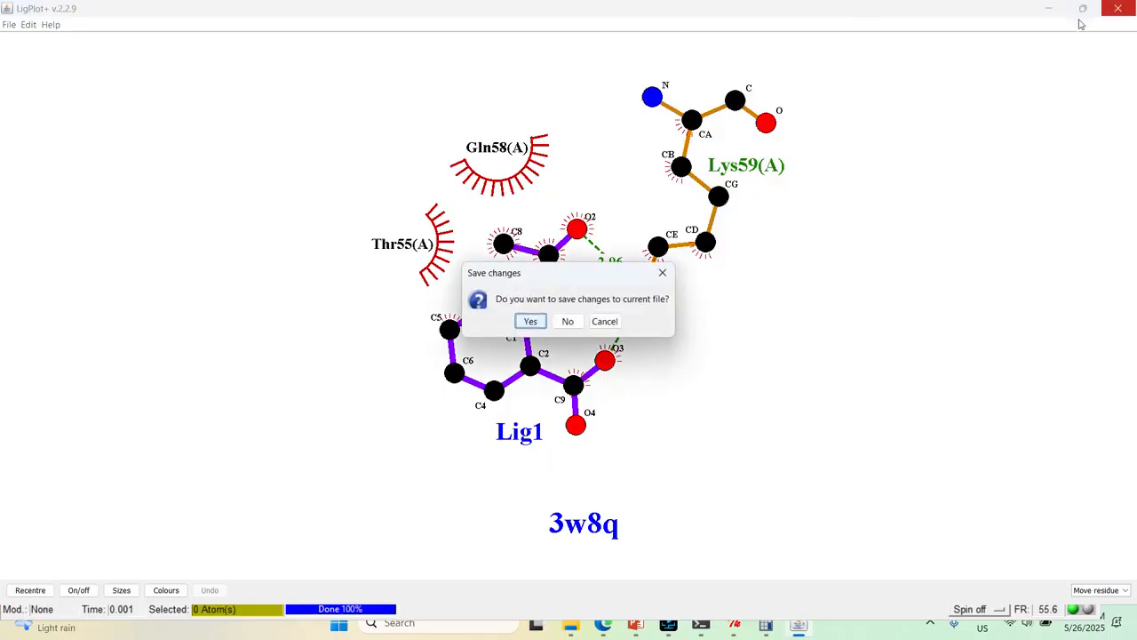
{"action": "left_click", "coordinate": [528, 318]}
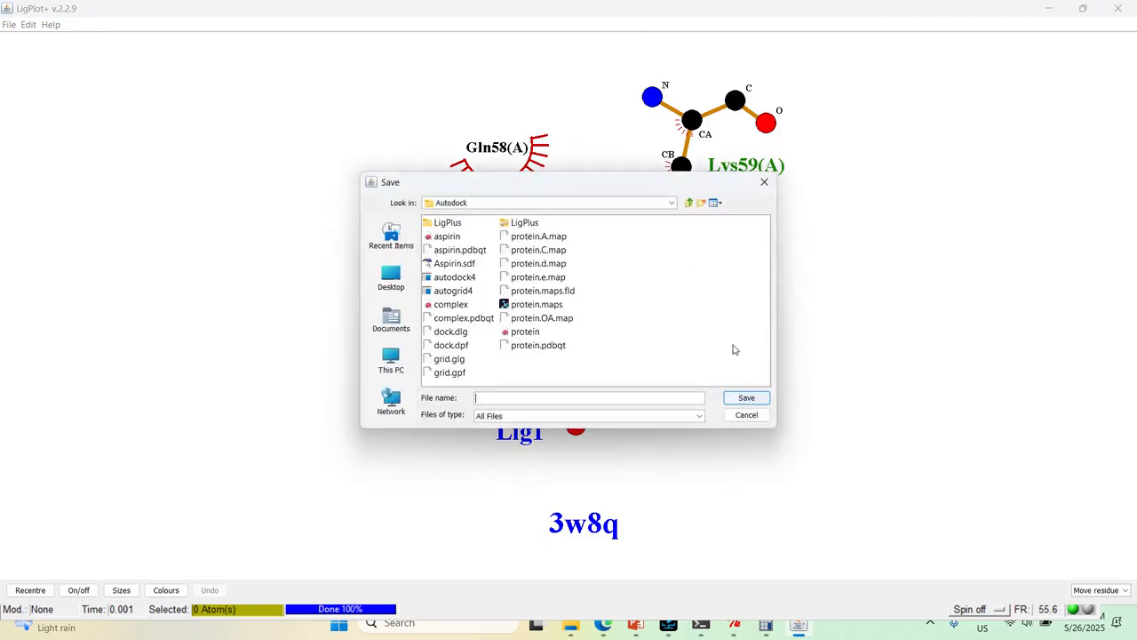
{"action": "left_click", "coordinate": [769, 185]}
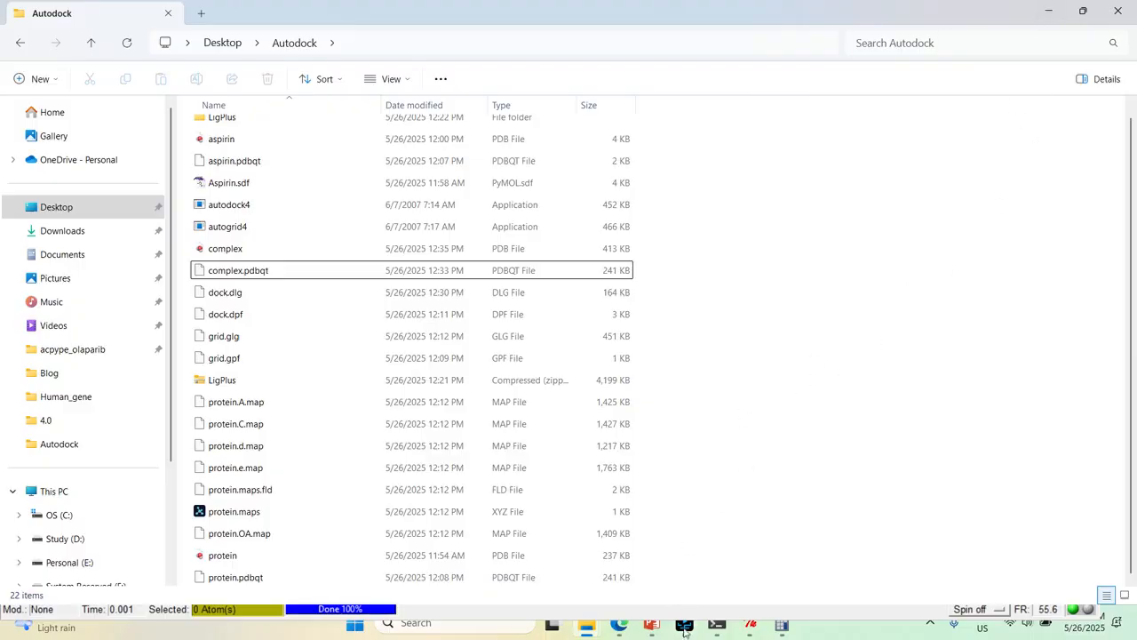
{"action": "mouse_move", "coordinate": [684, 630]}
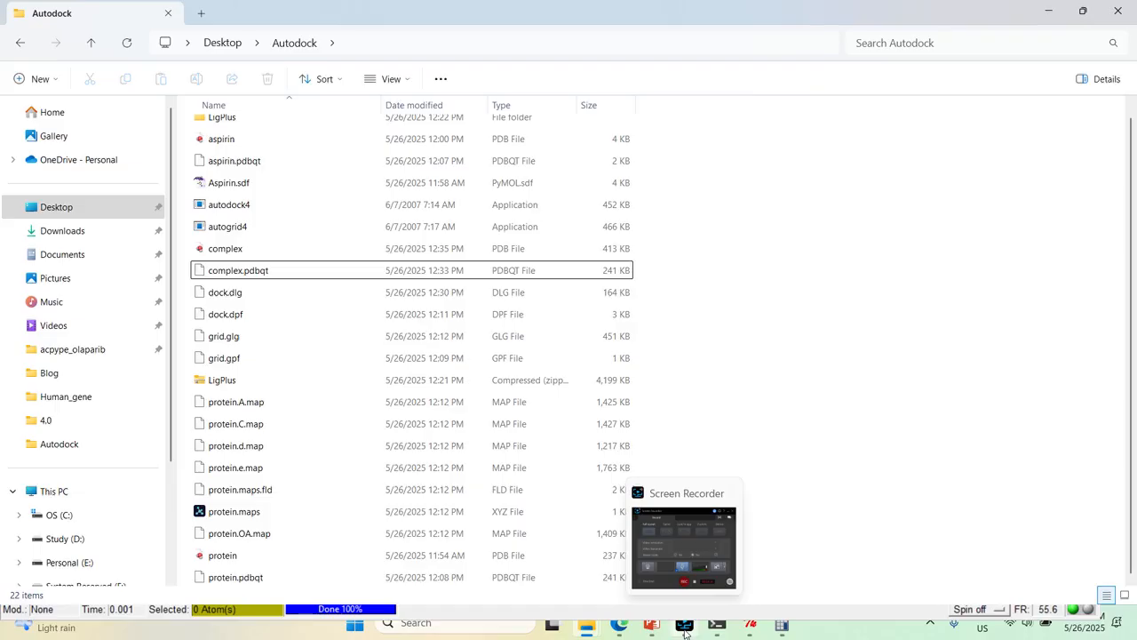
{"action": "left_click", "coordinate": [684, 633]}
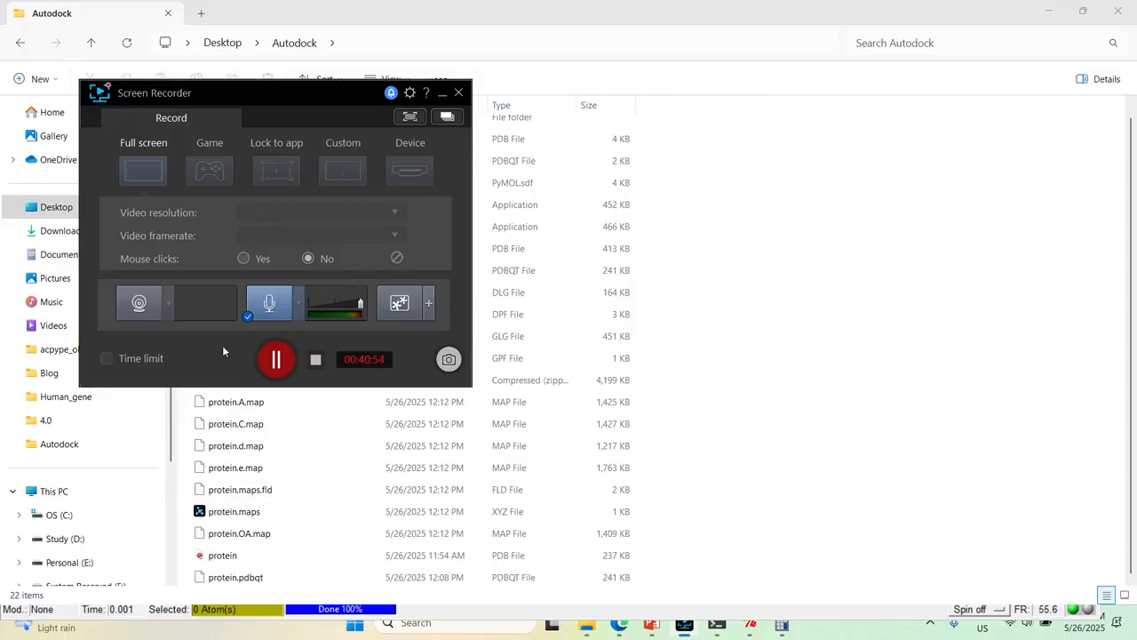
{"action": "left_click", "coordinate": [273, 365]}
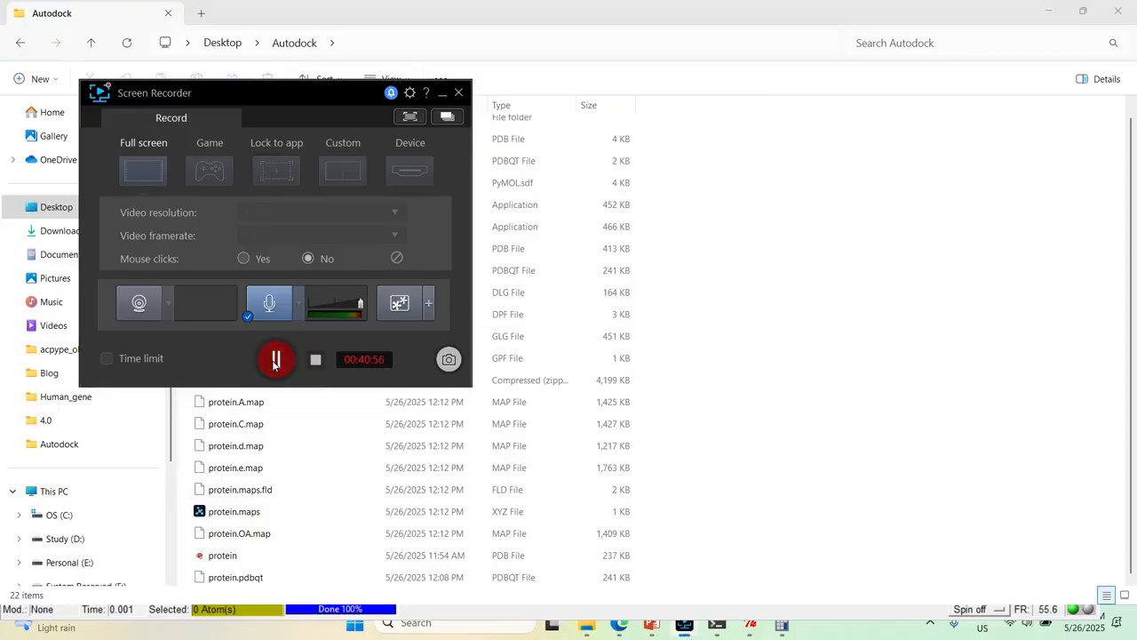